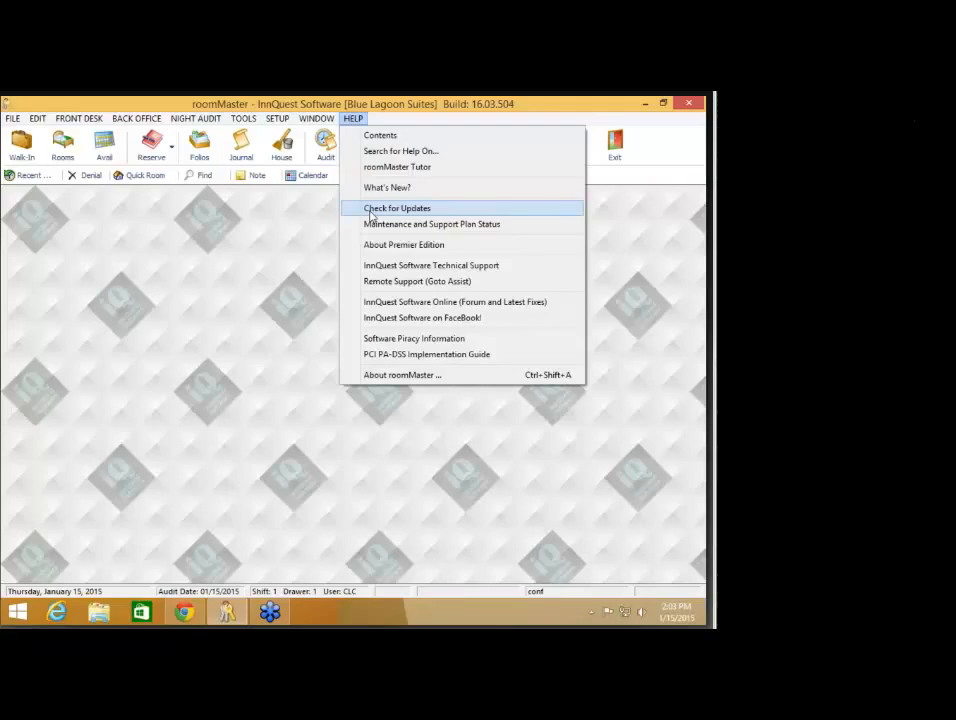
# Step: Dismiss the help options and open the InnQuest Web Help release notes, scrolling through them
pyautogui.click(313, 228)
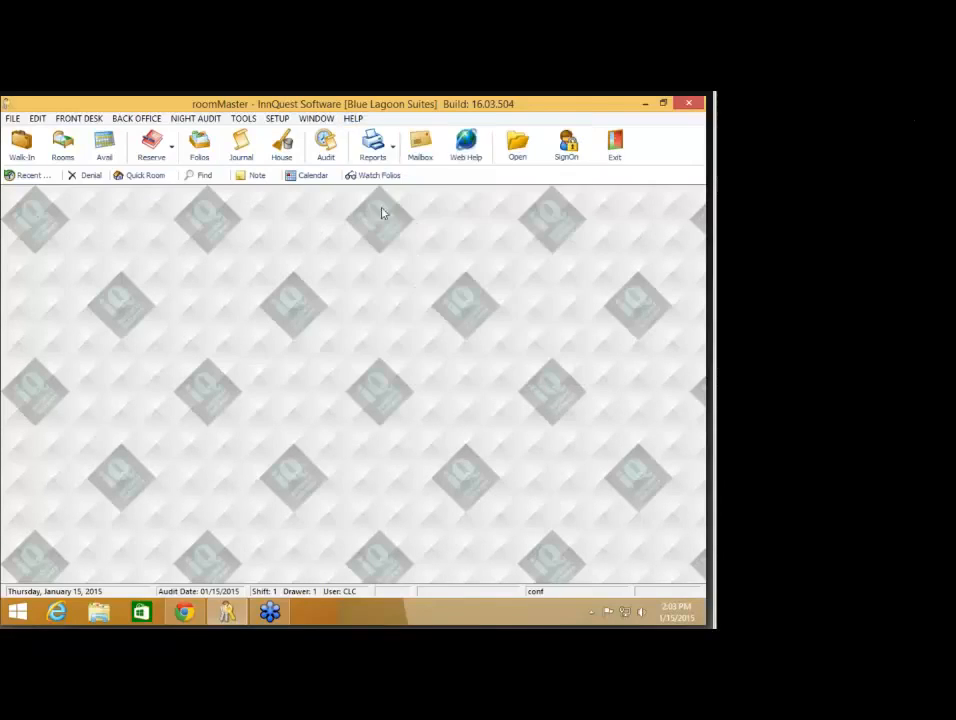
pyautogui.click(459, 160)
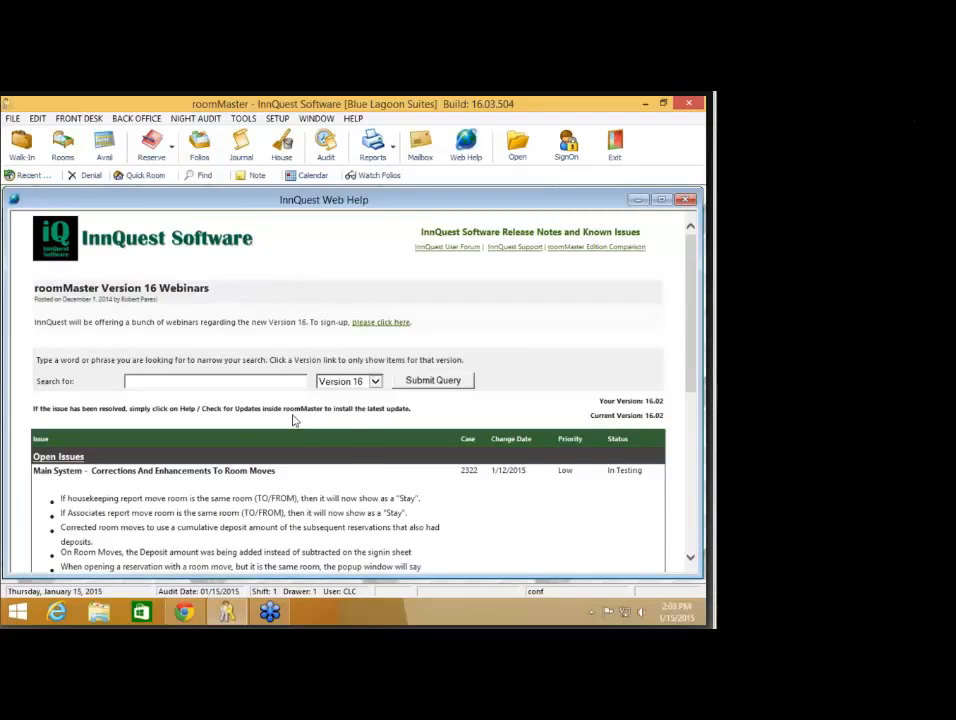
pyautogui.scroll(-3, 293, 421)
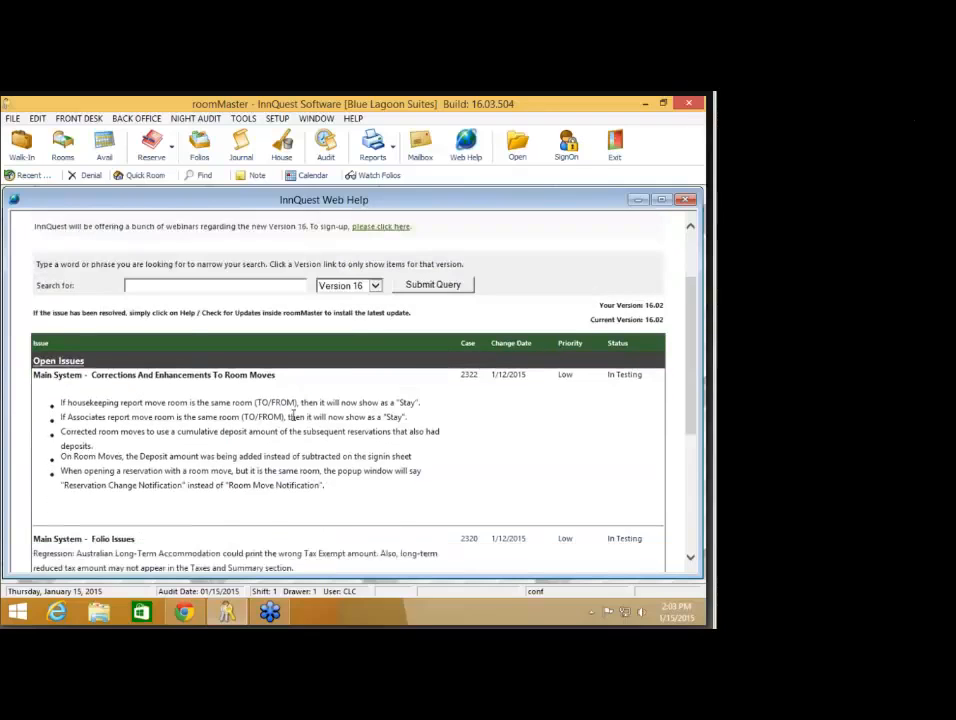
pyautogui.scroll(-3, 293, 414)
pyautogui.scroll(1, 295, 408)
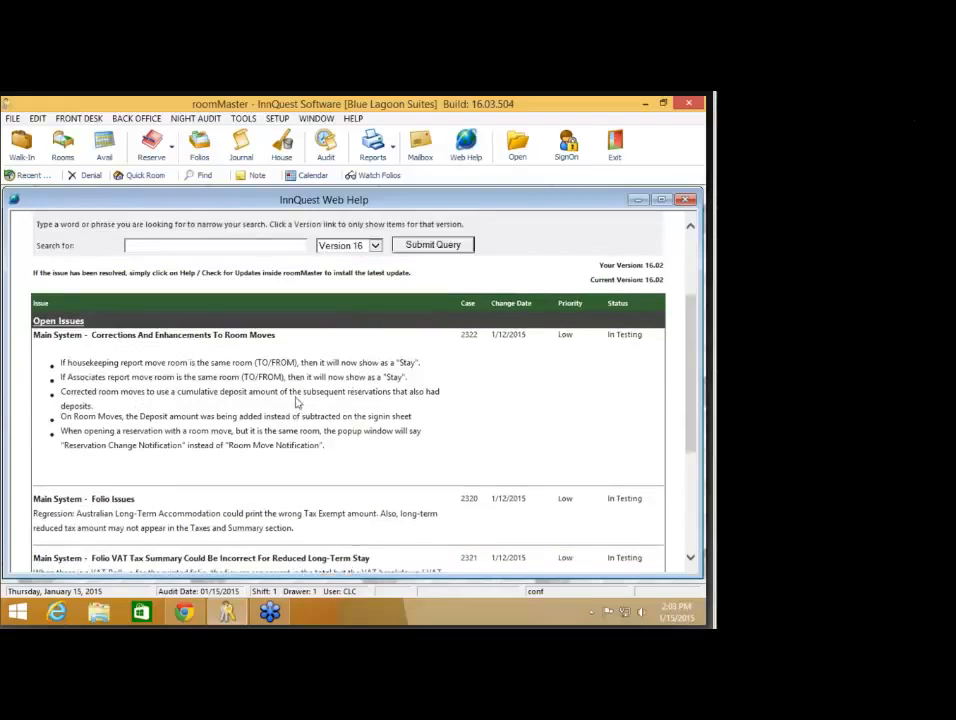
pyautogui.scroll(2, 296, 401)
# Step: Review the Version 16 open issues list, then close the Web Help window
pyautogui.click(353, 118)
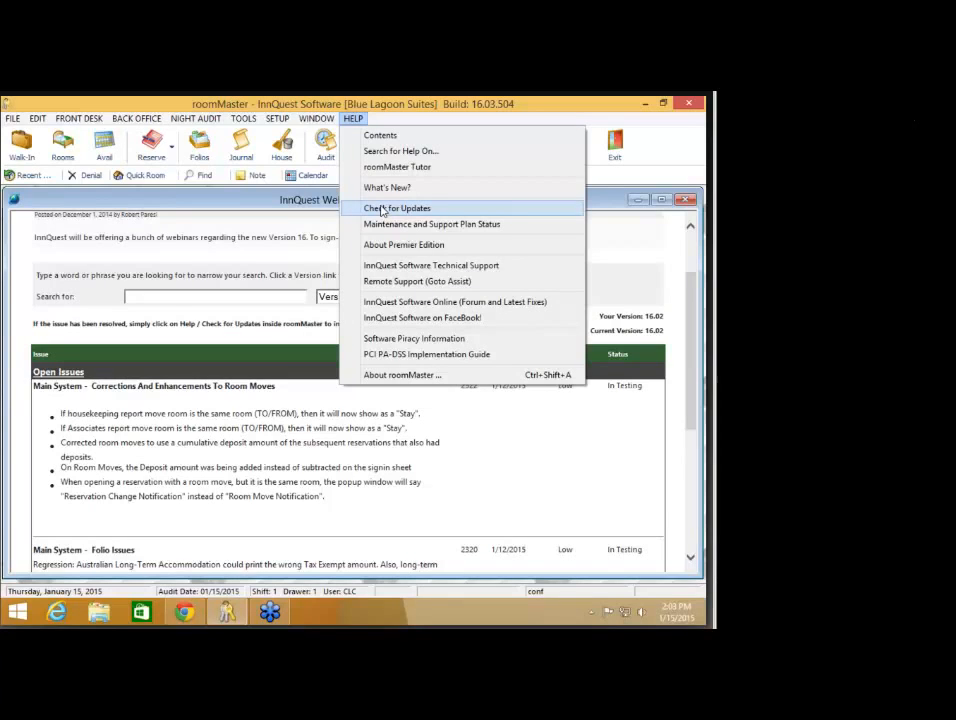
pyautogui.click(281, 203)
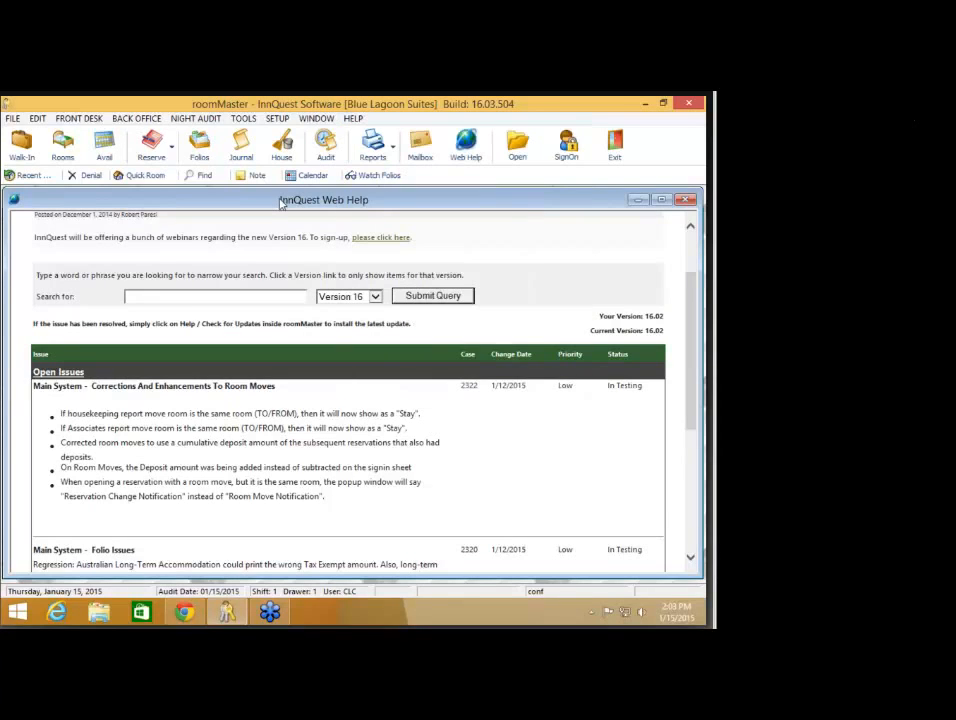
pyautogui.scroll(-1, 238, 399)
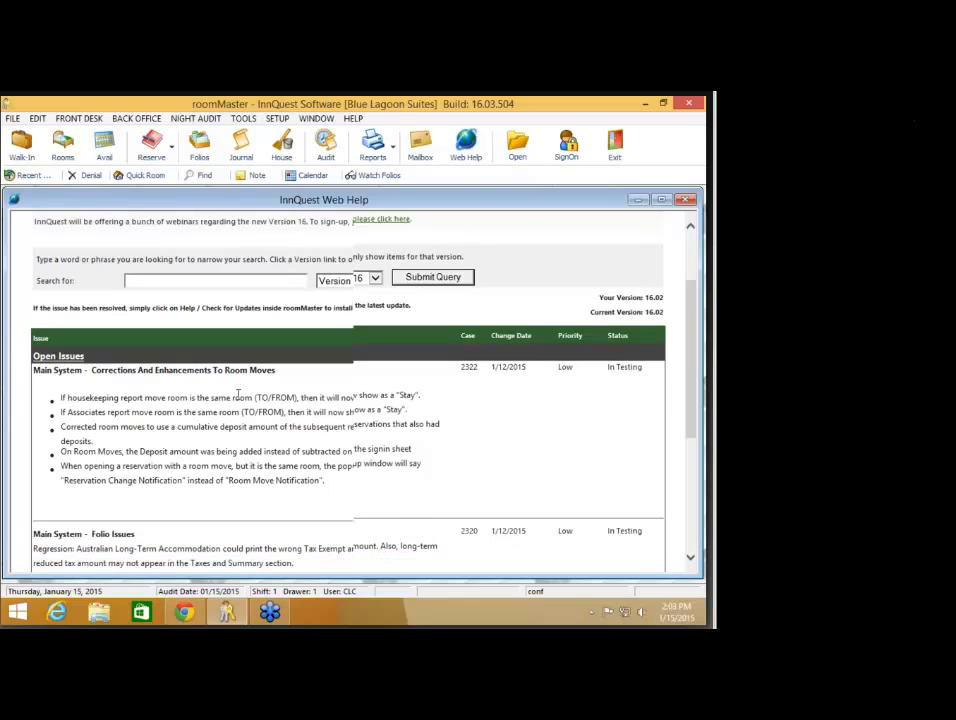
pyautogui.scroll(-3, 238, 393)
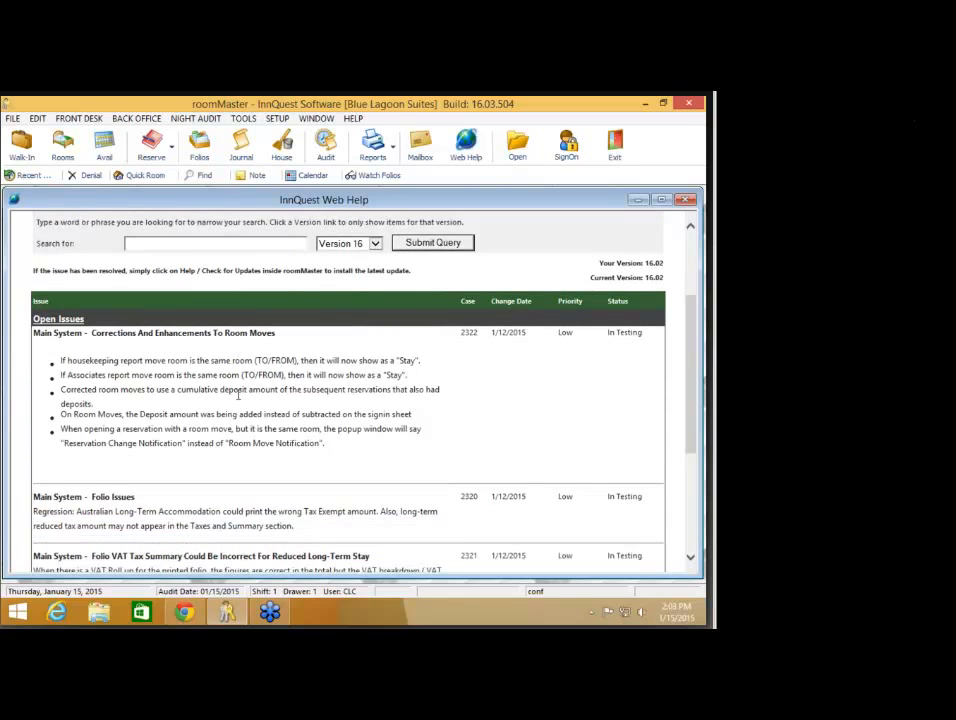
pyautogui.scroll(-5, 238, 396)
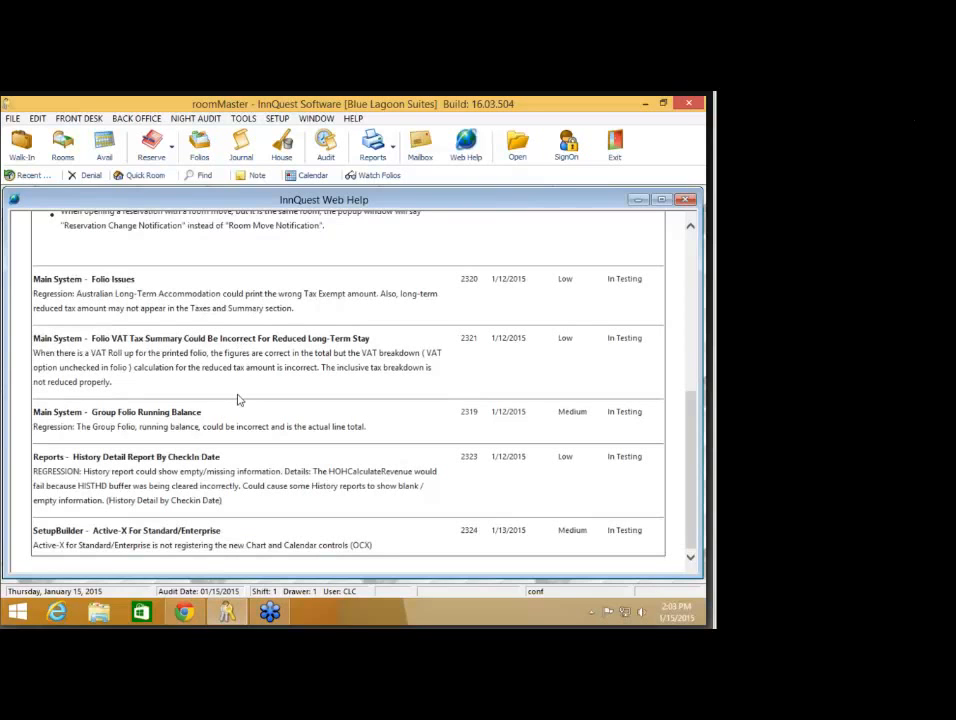
pyautogui.scroll(1, 238, 399)
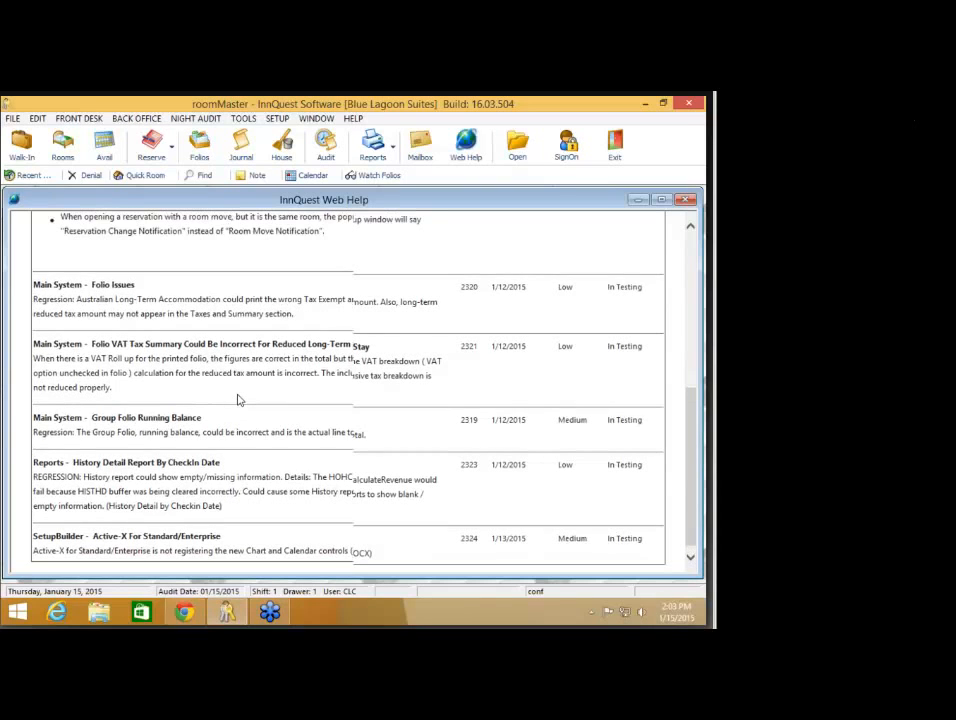
pyautogui.scroll(3, 238, 399)
pyautogui.scroll(-3, 238, 399)
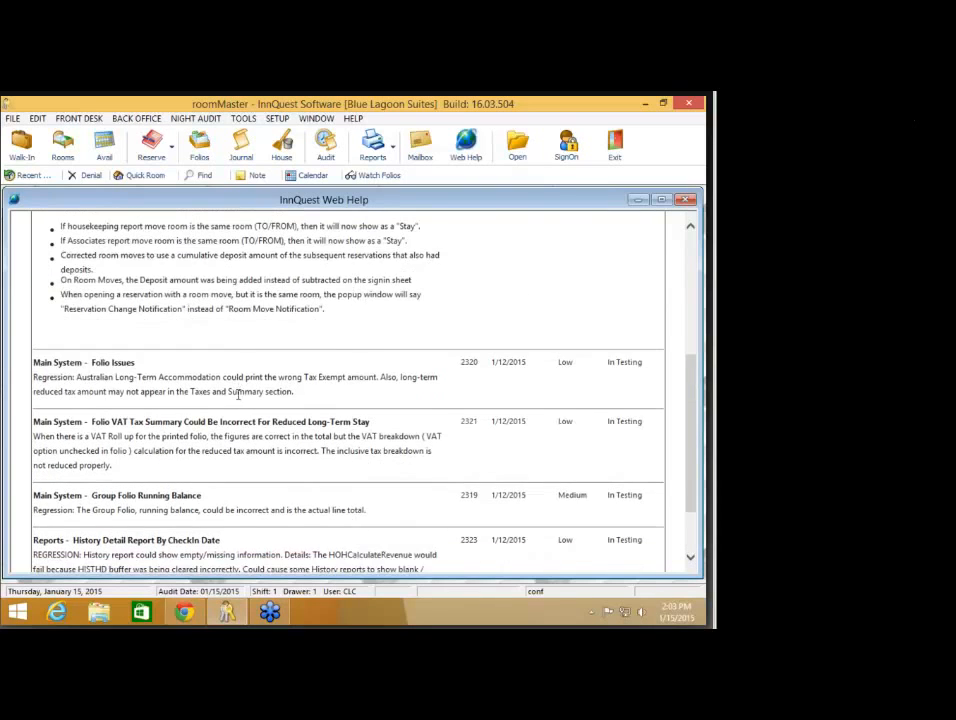
pyautogui.scroll(8, 238, 399)
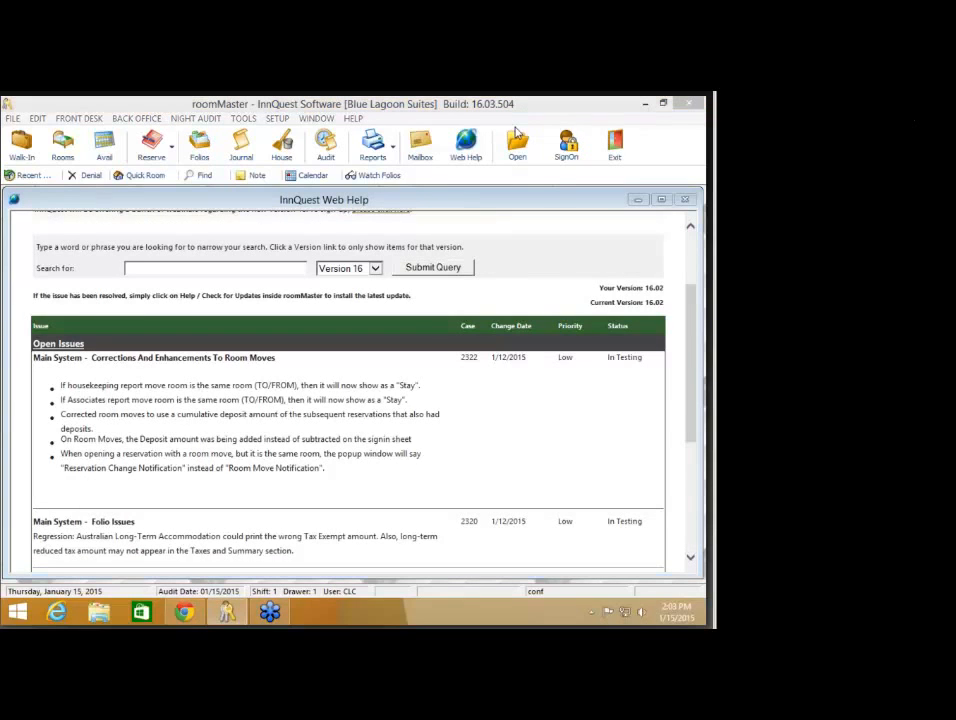
pyautogui.click(685, 200)
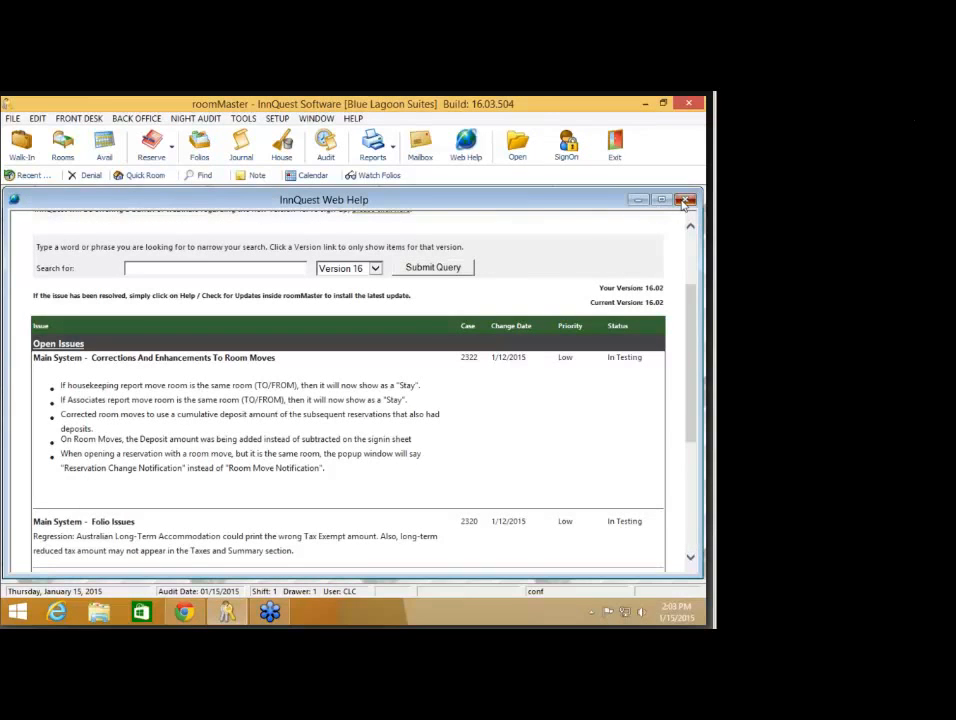
# Step: Dismiss the HELP options list and reopen Web Help at the Version 16 webinars notice
pyautogui.click(353, 118)
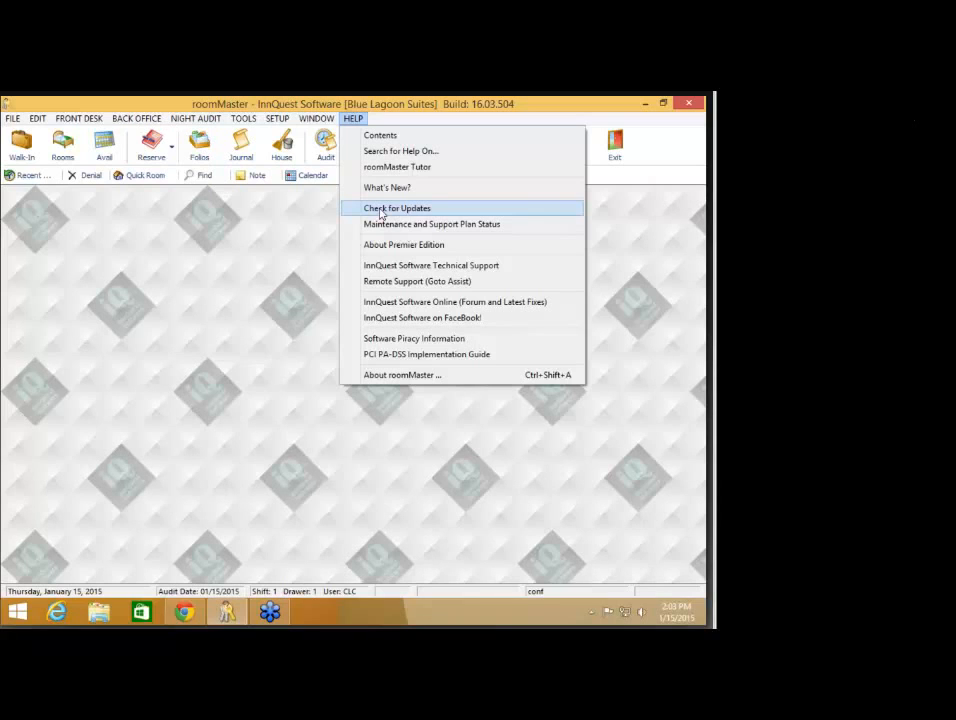
pyautogui.click(242, 290)
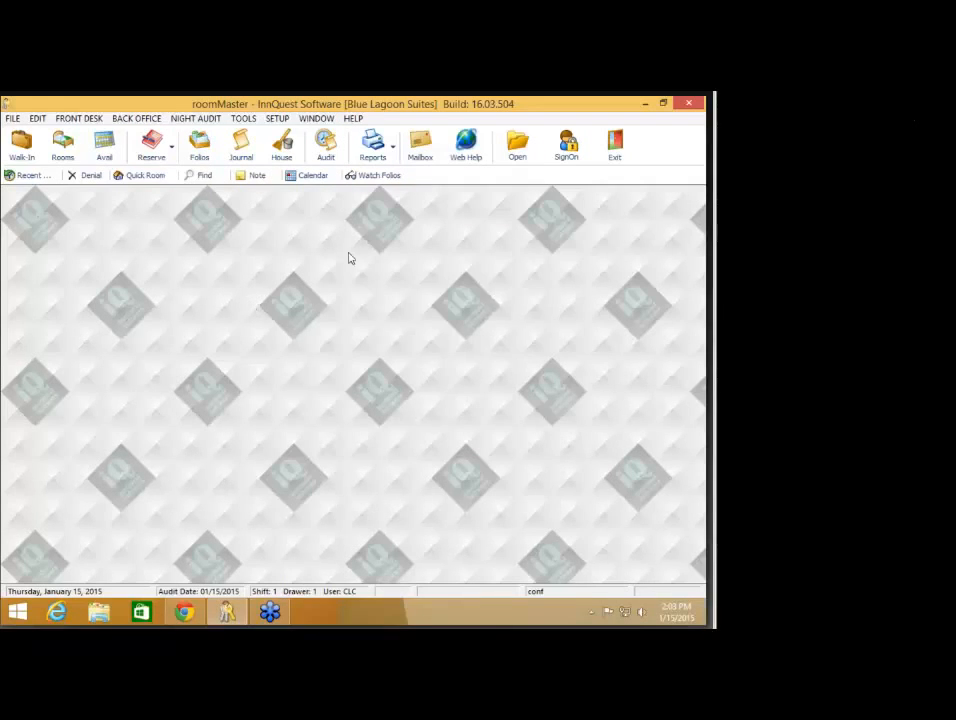
pyautogui.click(477, 153)
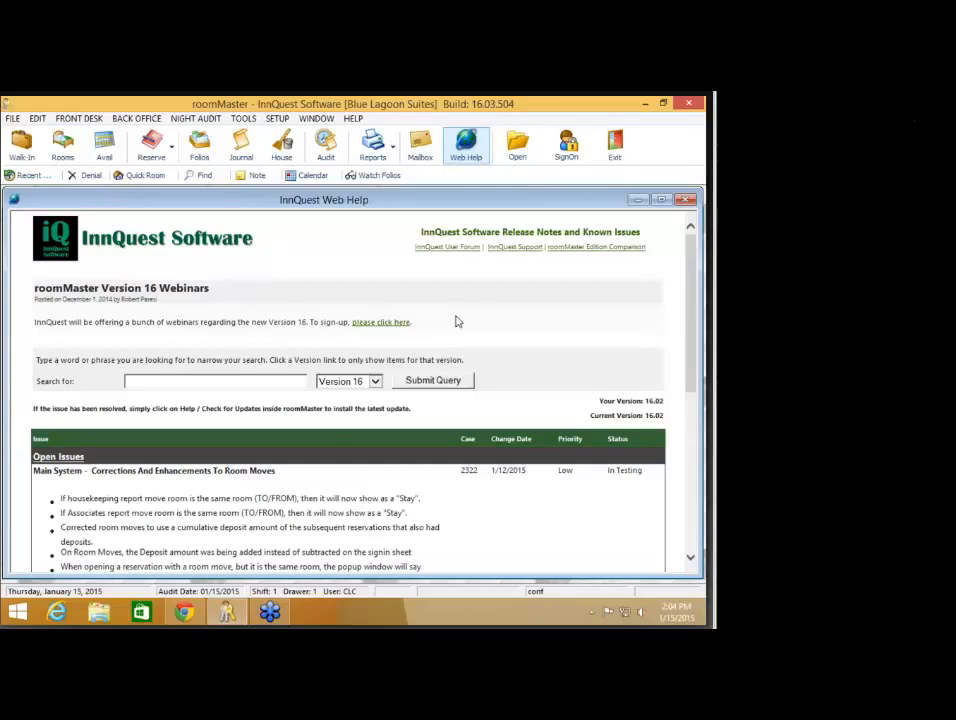
pyautogui.moveTo(185, 612)
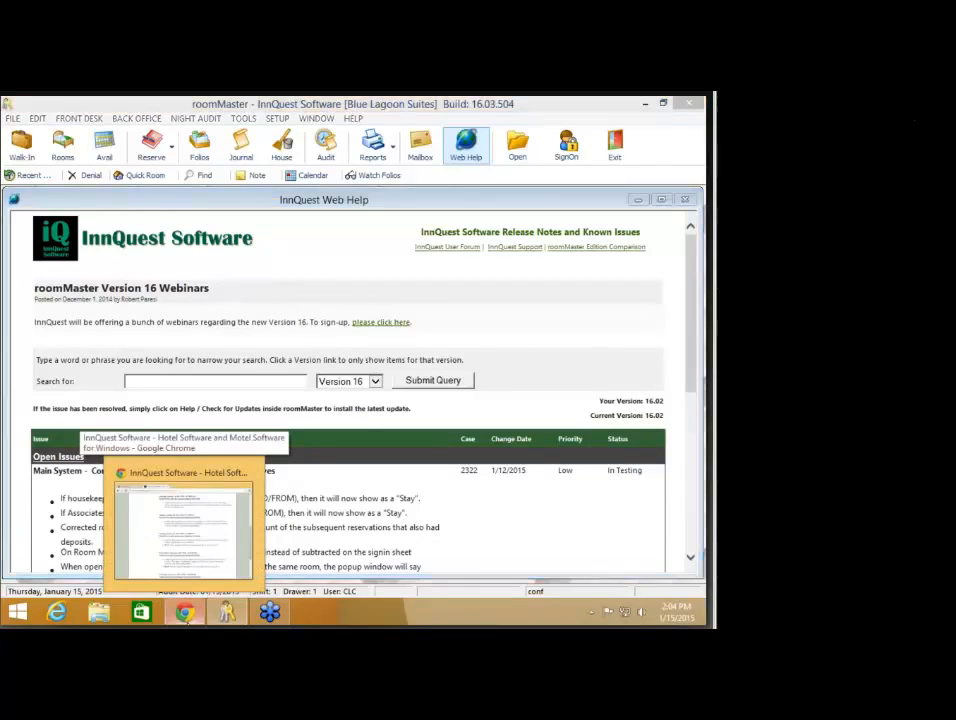
# Step: Review the InnQuest webinar schedule in Chrome, minimize Chrome, and close roomMaster's Web Help window
pyautogui.click(183, 530)
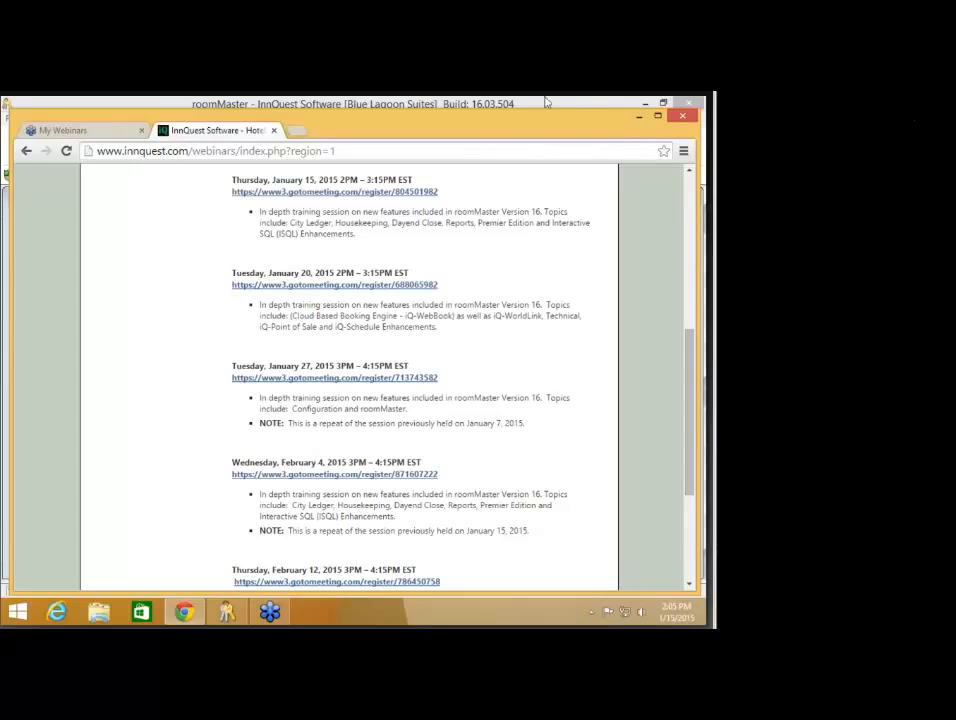
pyautogui.click(640, 124)
pyautogui.click(682, 200)
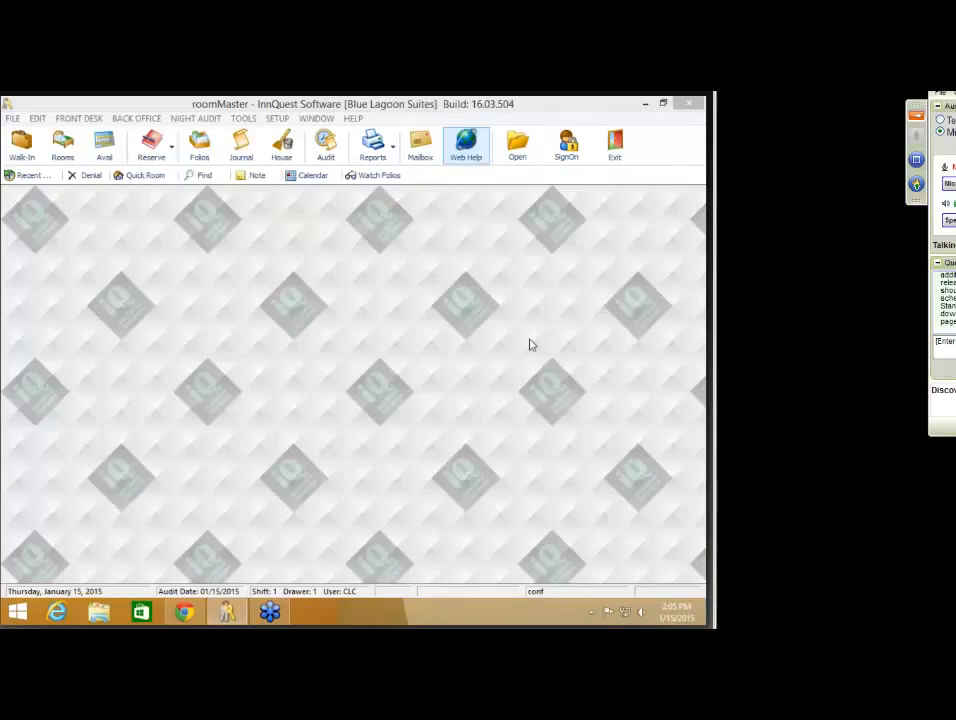
# Step: Place the GoToWebinar panel beside roomMaster, scroll its Questions/Chat pane, and open City Ledger
pyautogui.moveTo(940, 104); pyautogui.dragTo(867, 113)
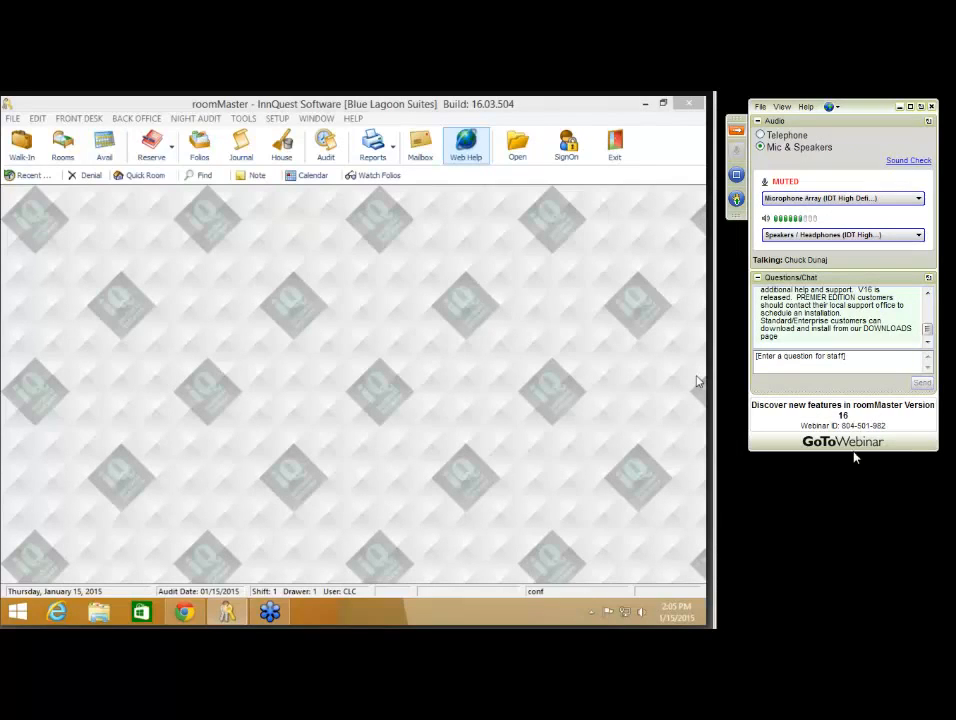
pyautogui.click(928, 294)
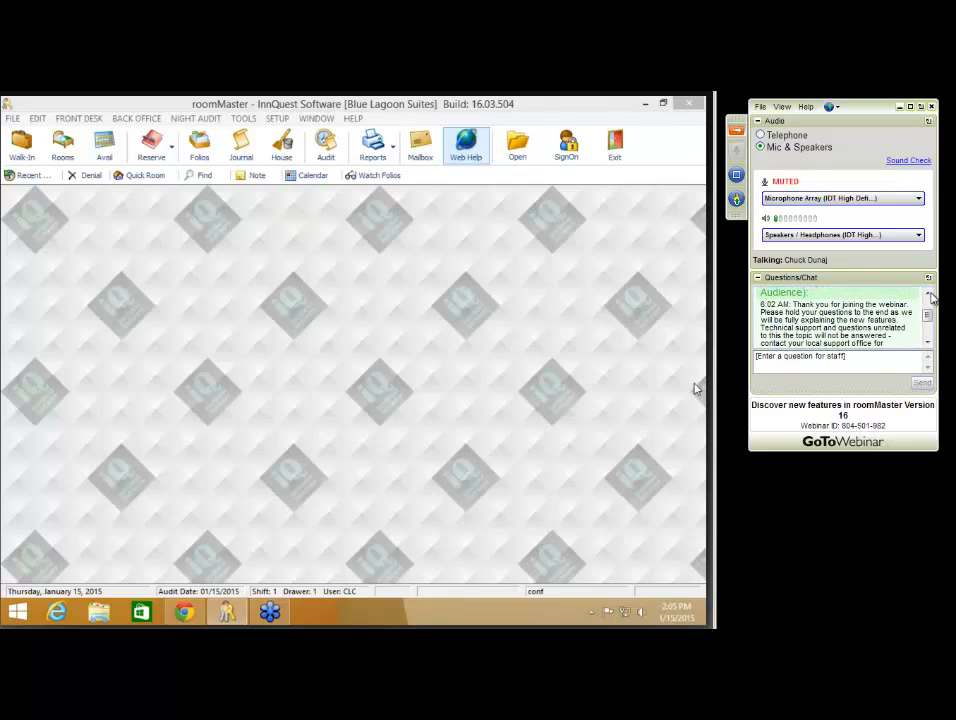
pyautogui.click(929, 294)
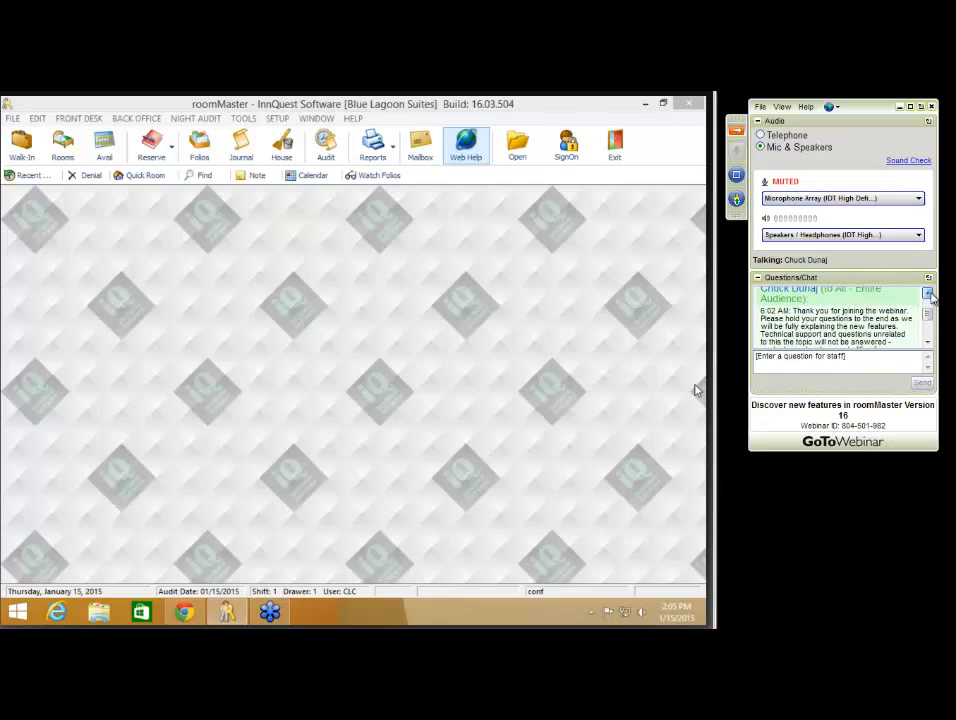
pyautogui.click(928, 344)
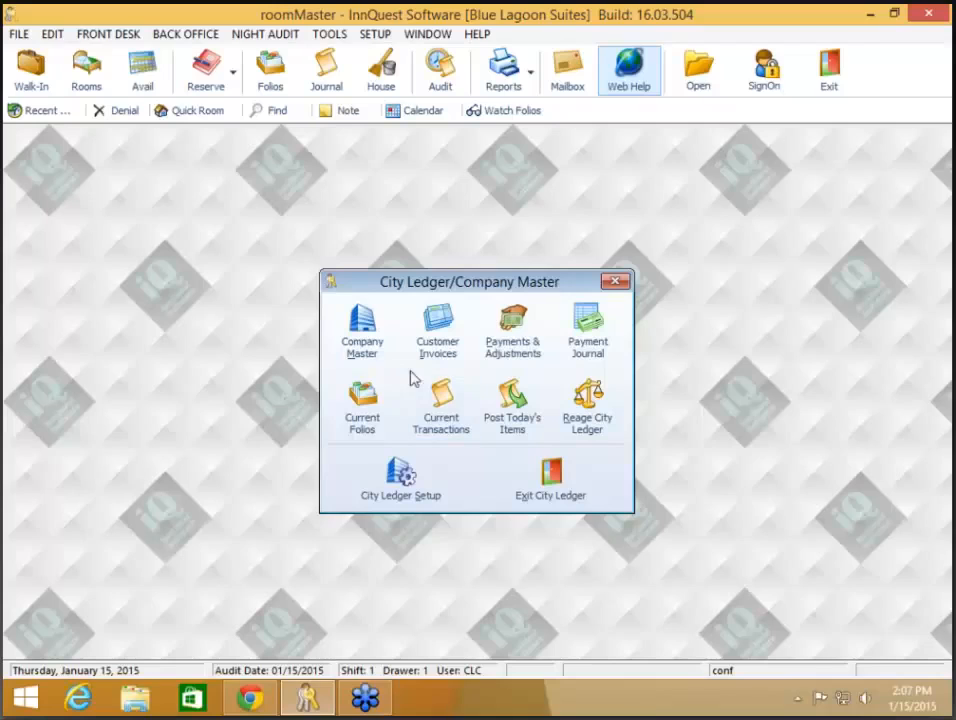
# Step: Open Current Folios to see the four direct-bill folios with companies and amounts due
pyautogui.click(366, 414)
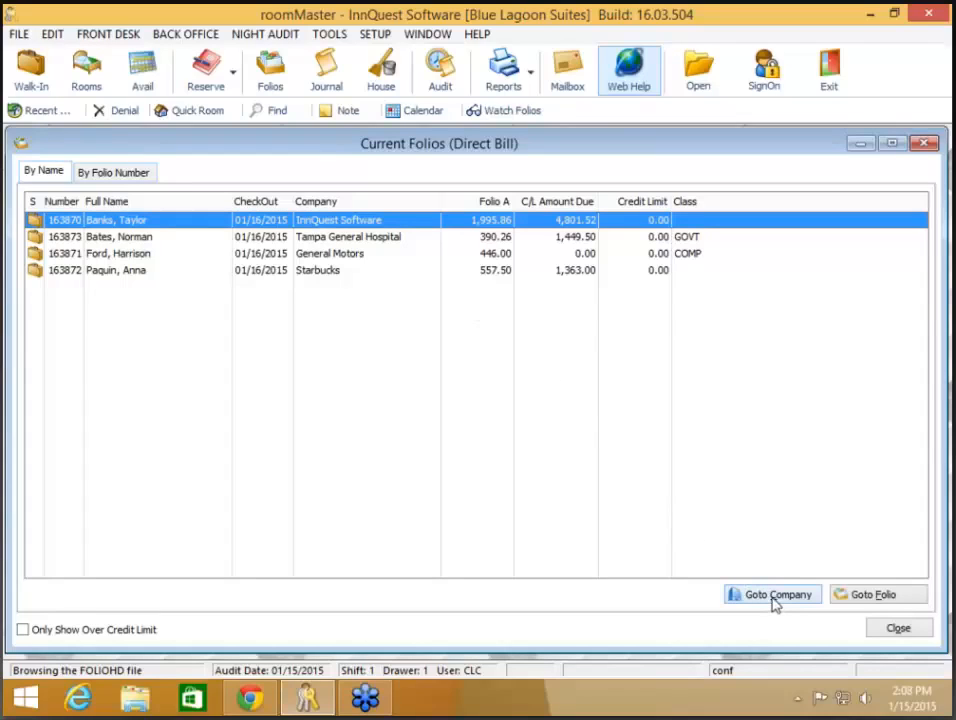
pyautogui.click(869, 596)
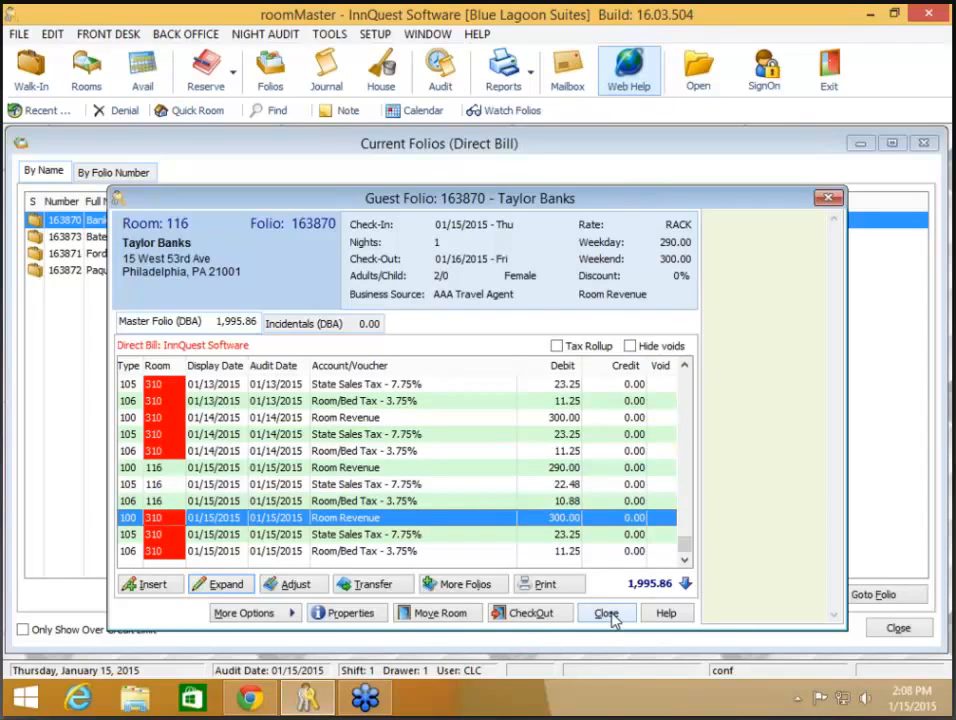
pyautogui.click(607, 614)
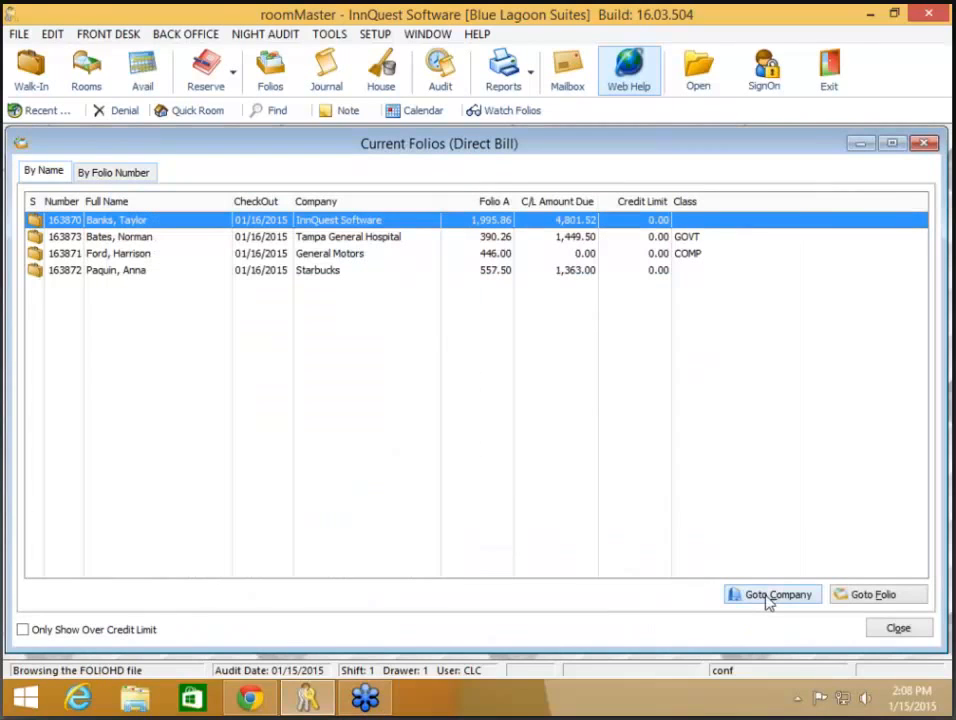
pyautogui.click(769, 596)
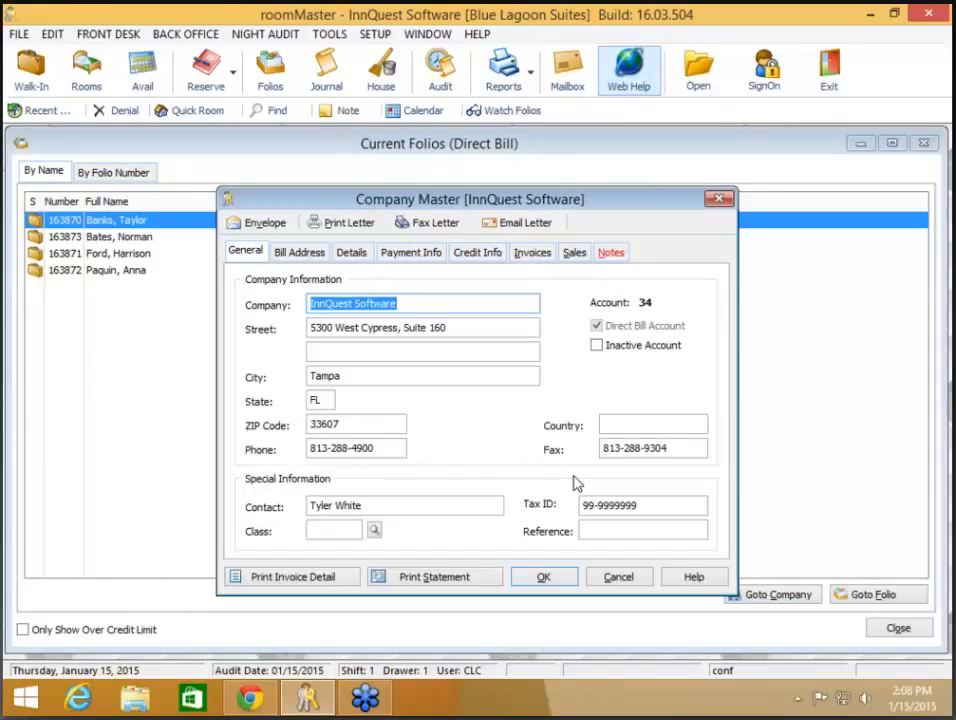
pyautogui.click(620, 578)
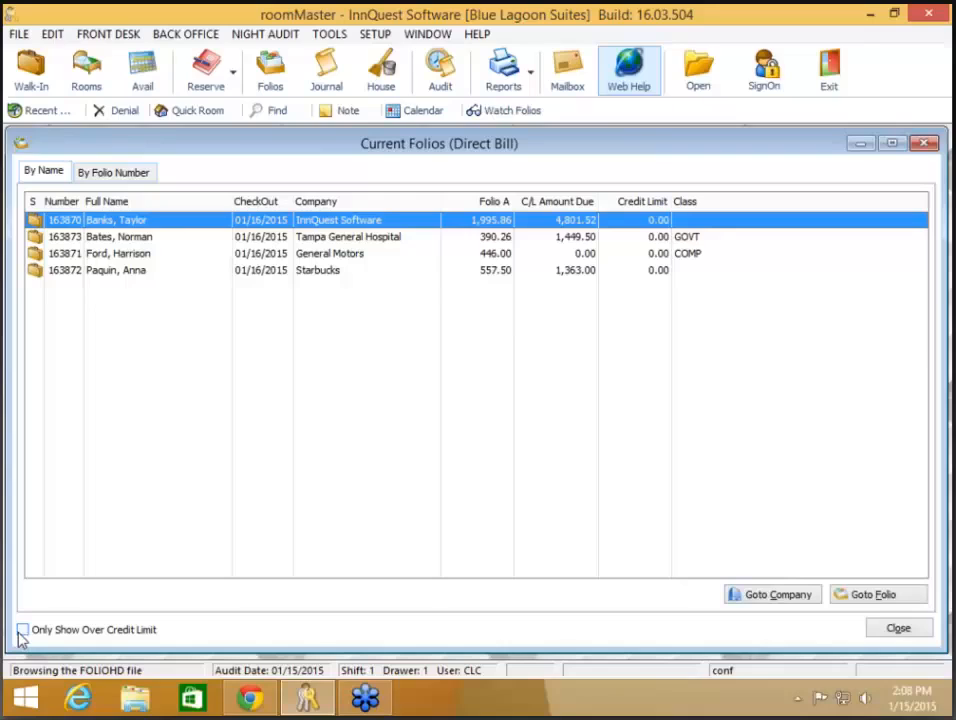
pyautogui.click(22, 631)
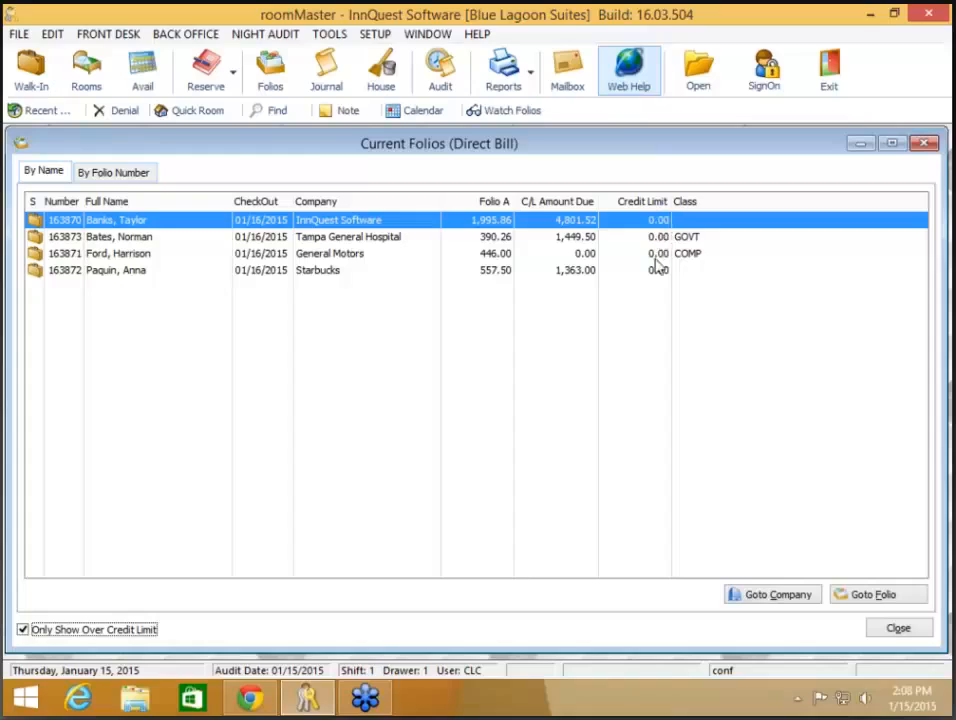
pyautogui.click(128, 639)
# Step: Close Current Folios, view the first City Ledger transaction's full details, then close Current Transactions
pyautogui.click(898, 628)
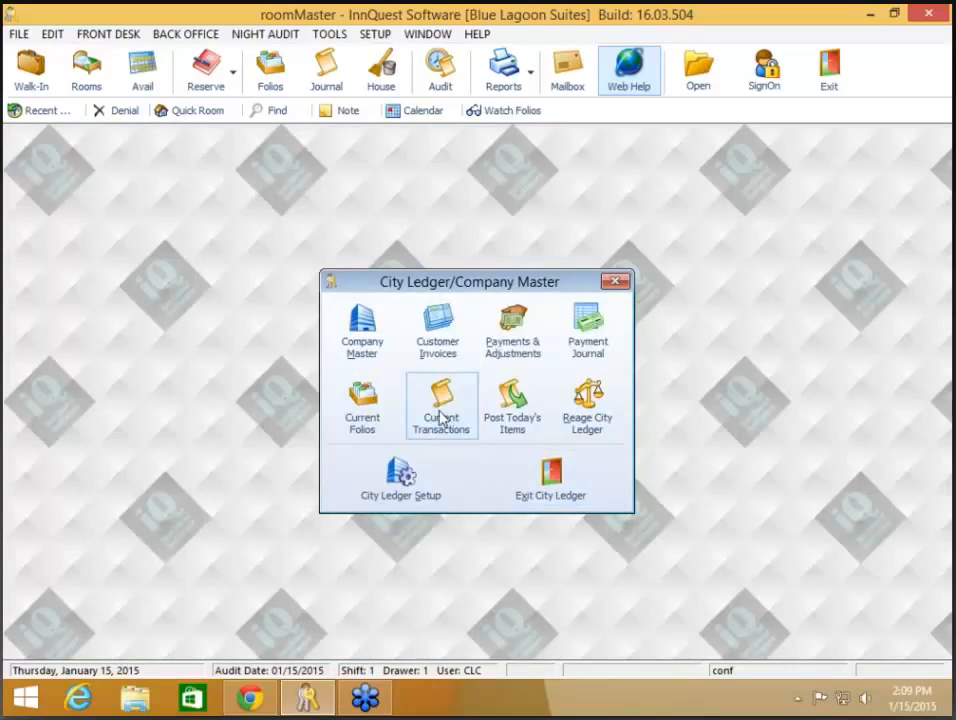
pyautogui.click(441, 418)
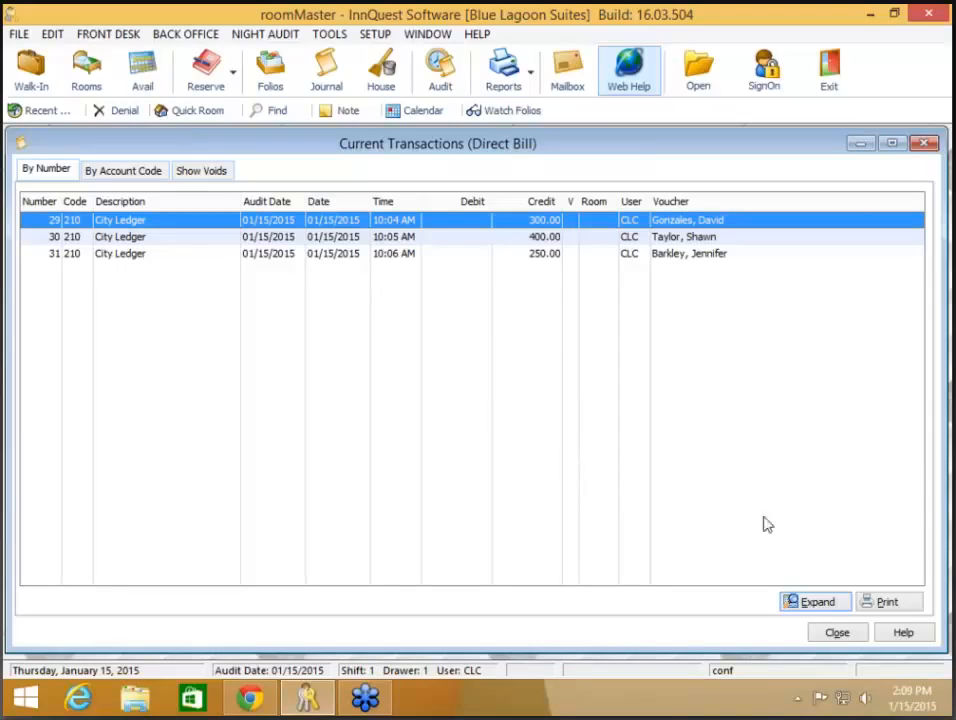
pyautogui.click(818, 603)
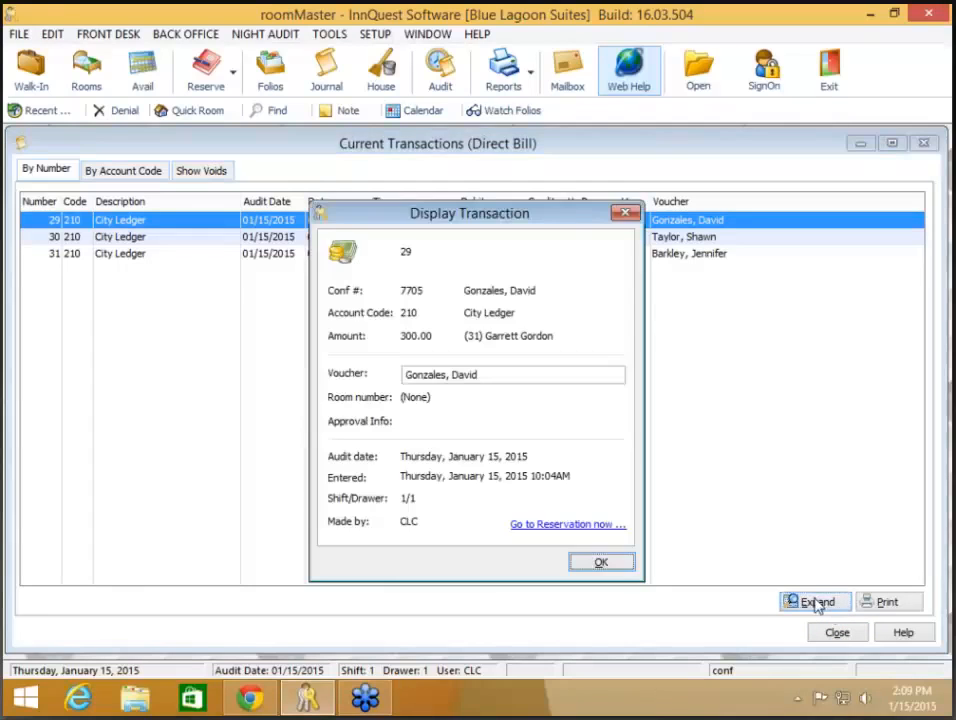
pyautogui.click(602, 561)
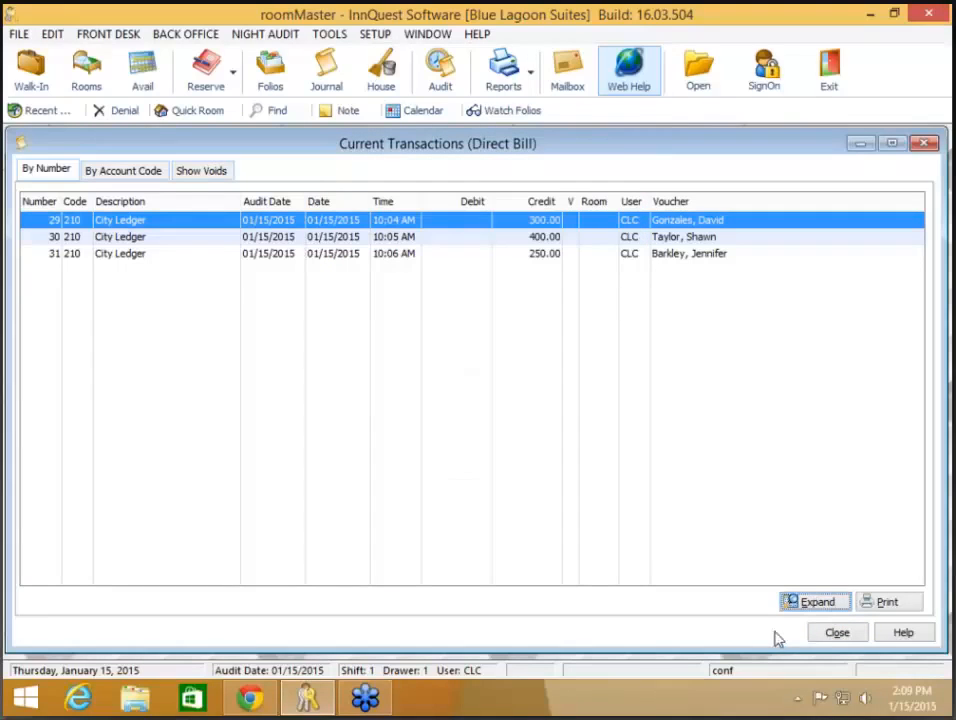
pyautogui.click(834, 634)
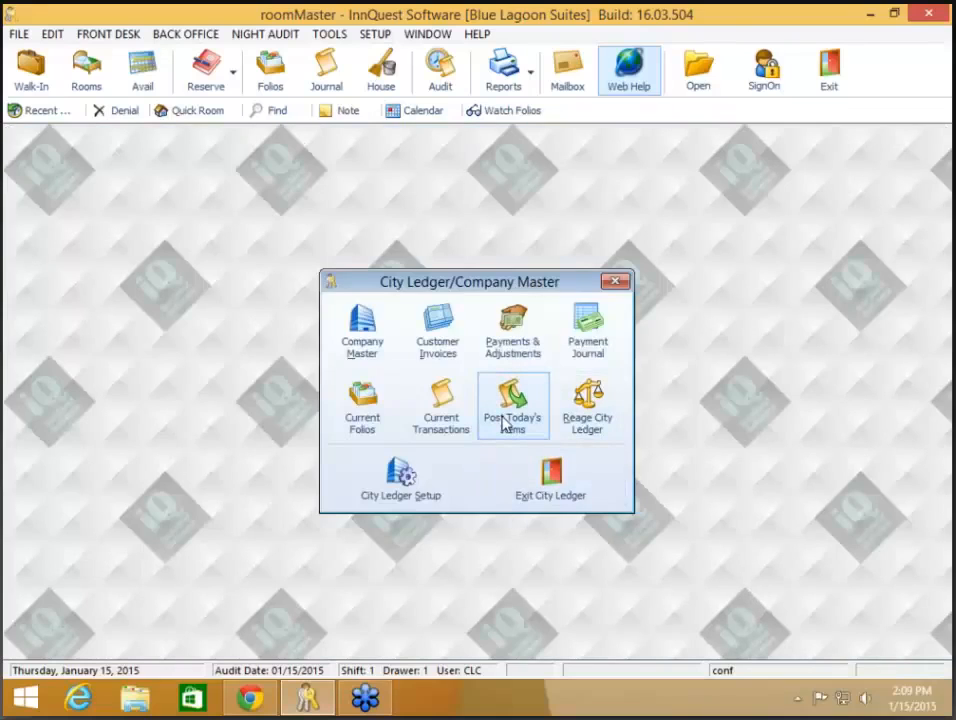
pyautogui.click(446, 428)
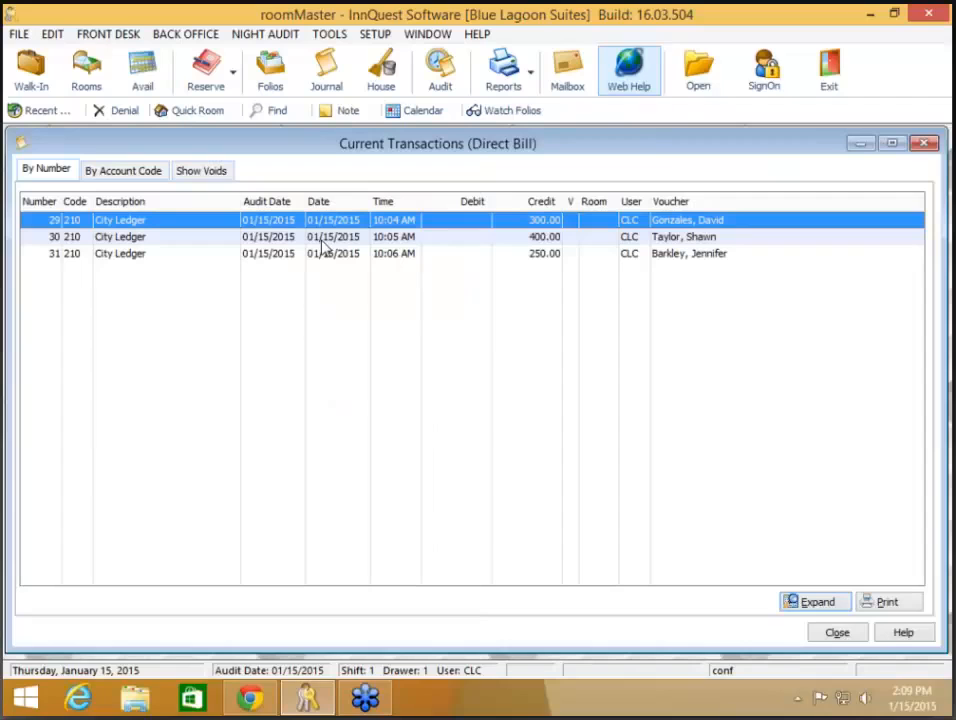
pyautogui.click(836, 633)
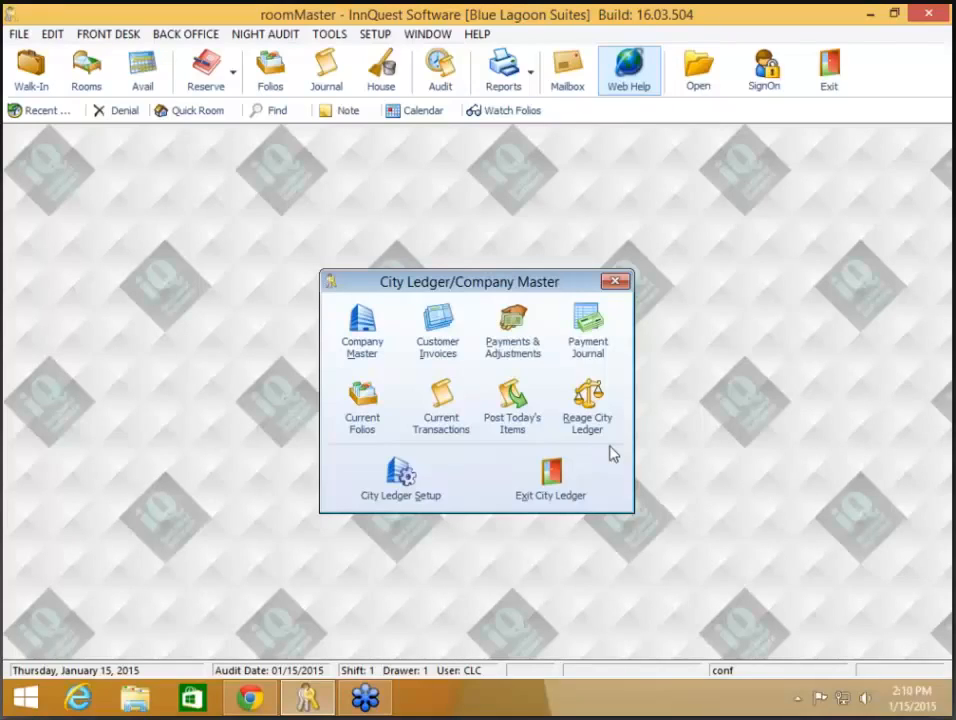
# Step: In City Ledger Setup, compare the tabs and review the override company name, street and phone fields
pyautogui.click(433, 492)
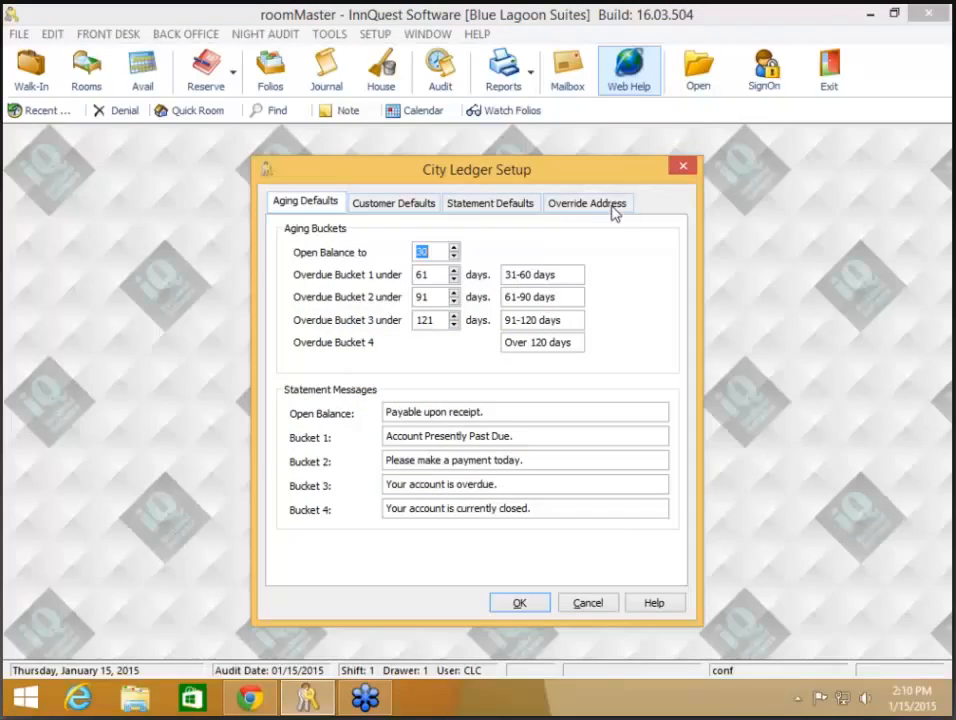
pyautogui.click(612, 207)
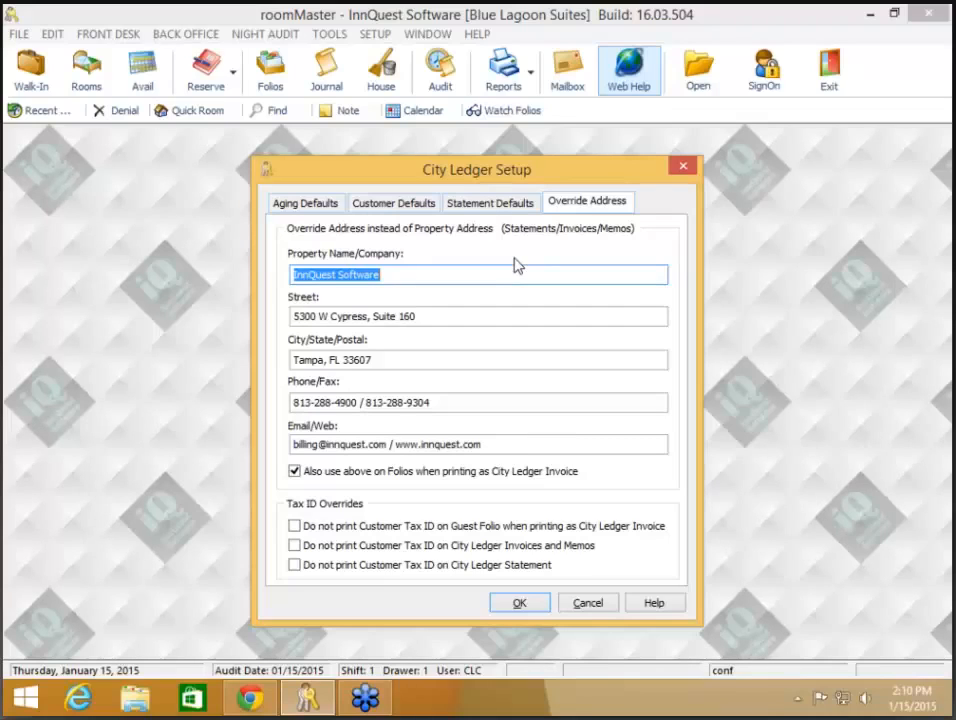
pyautogui.click(492, 205)
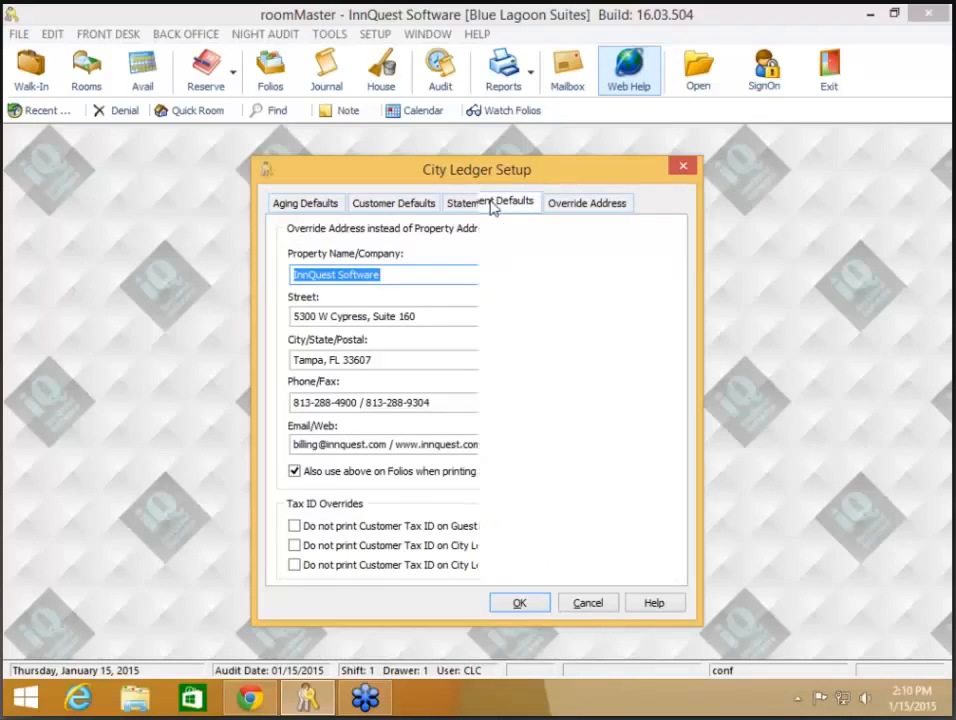
pyautogui.click(411, 396)
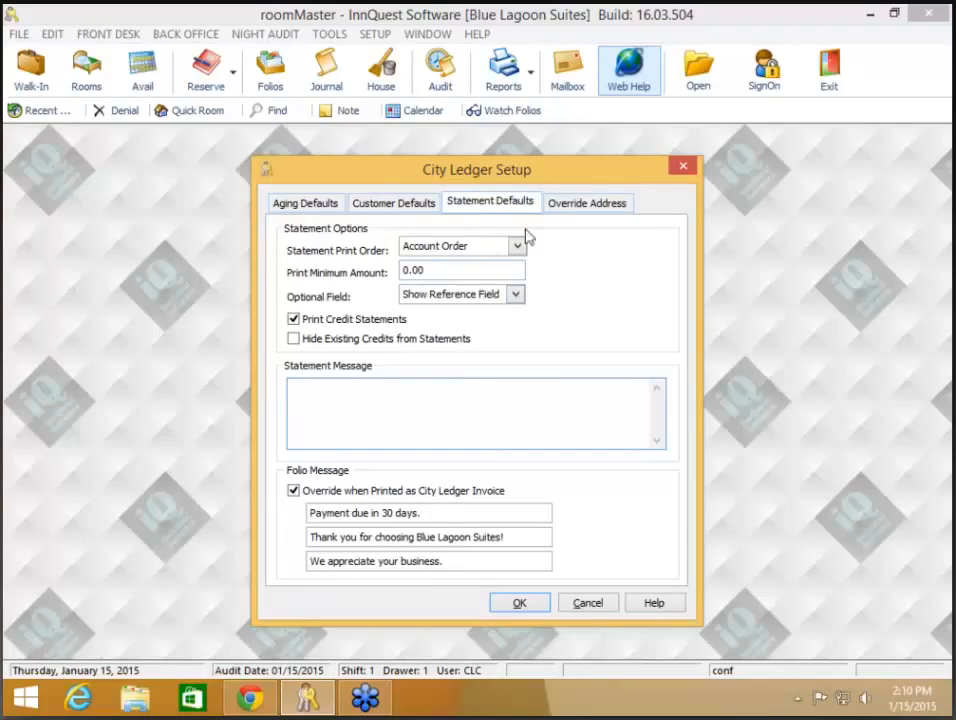
pyautogui.click(558, 202)
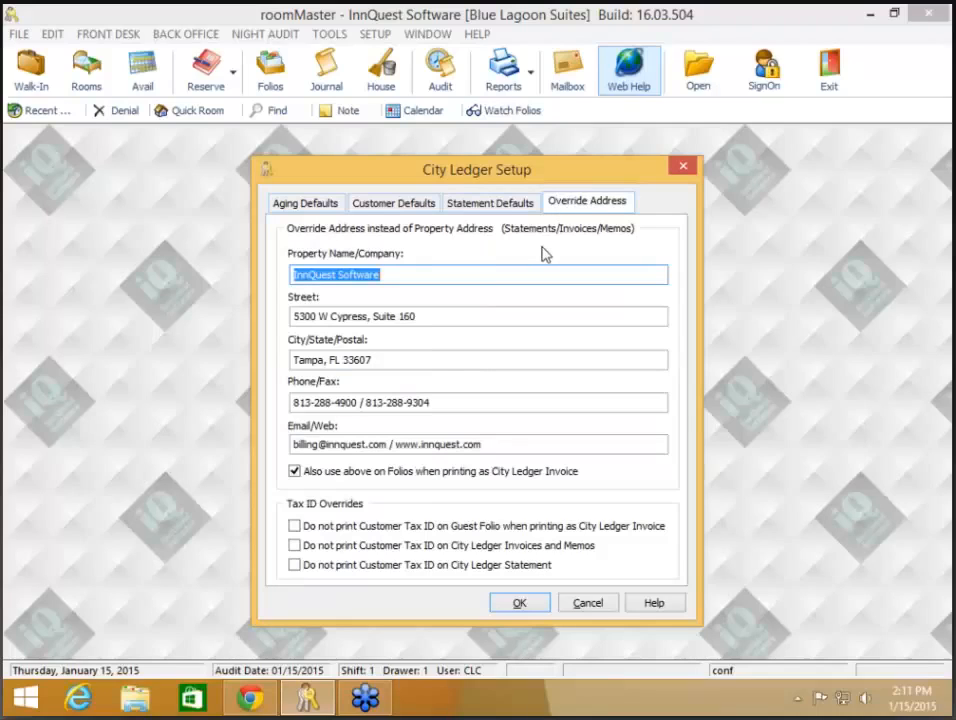
pyautogui.click(468, 276)
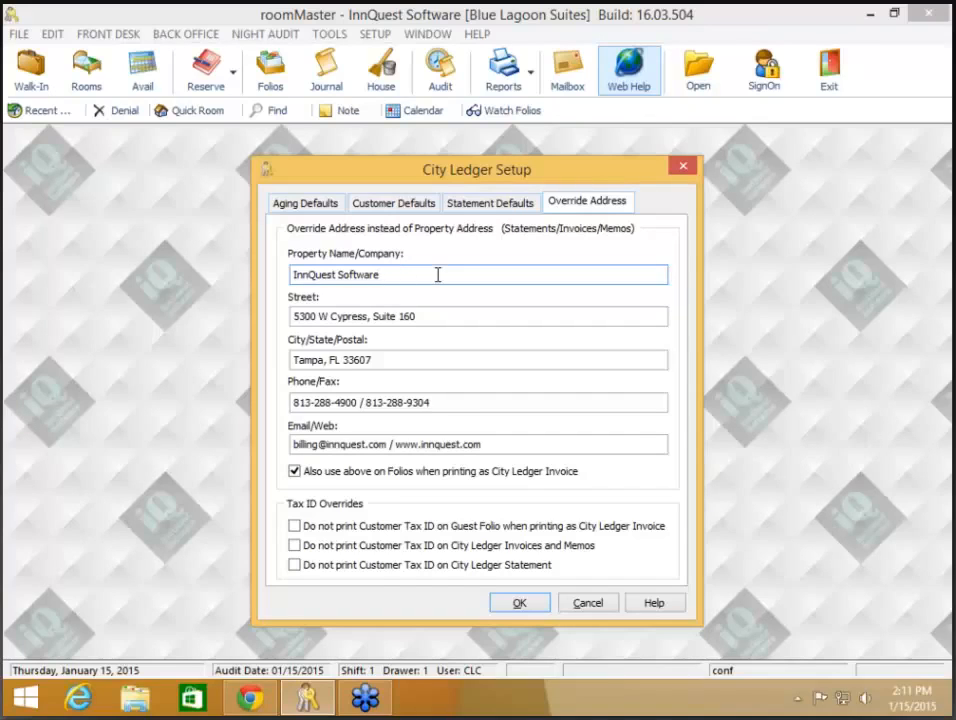
pyautogui.click(481, 316)
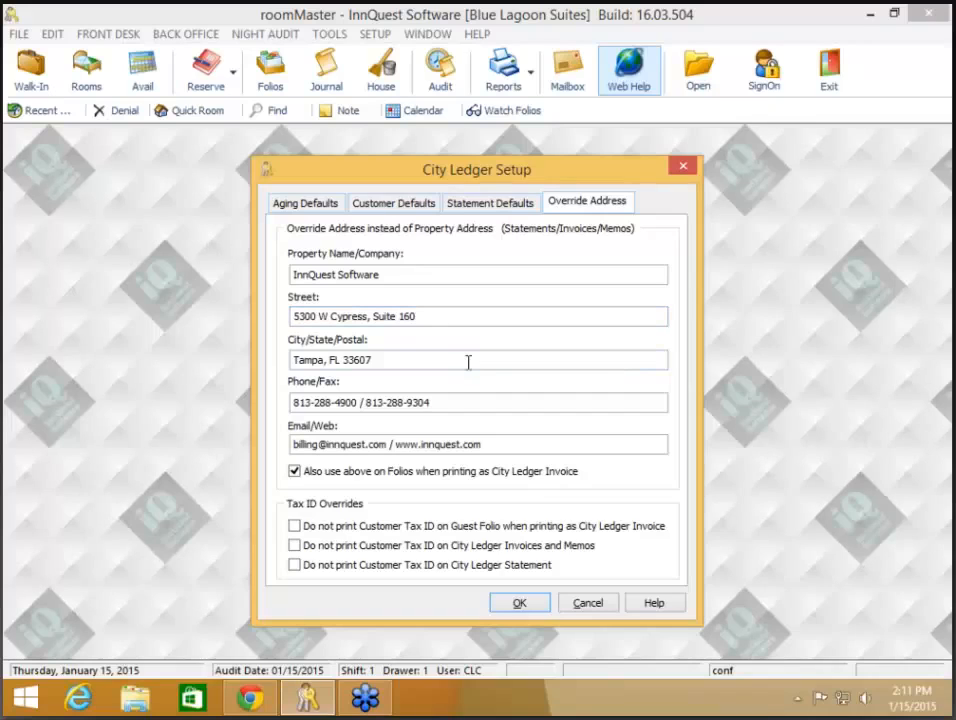
pyautogui.click(478, 401)
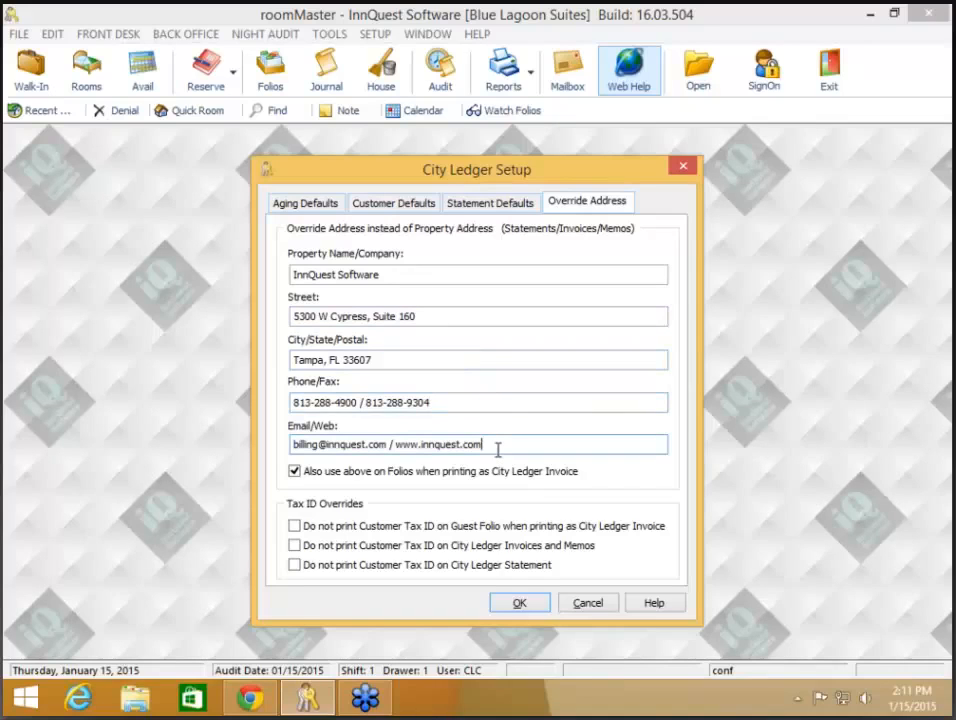
# Step: Check the override email and web address, review the three folio message lines, and accept setup
pyautogui.click(446, 440)
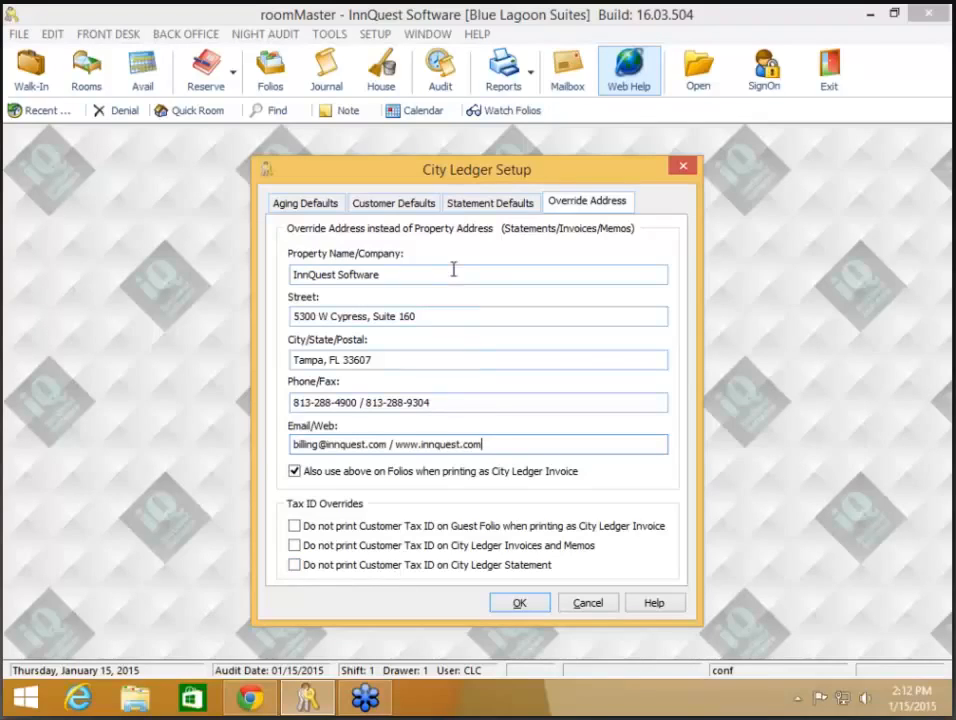
pyautogui.click(492, 204)
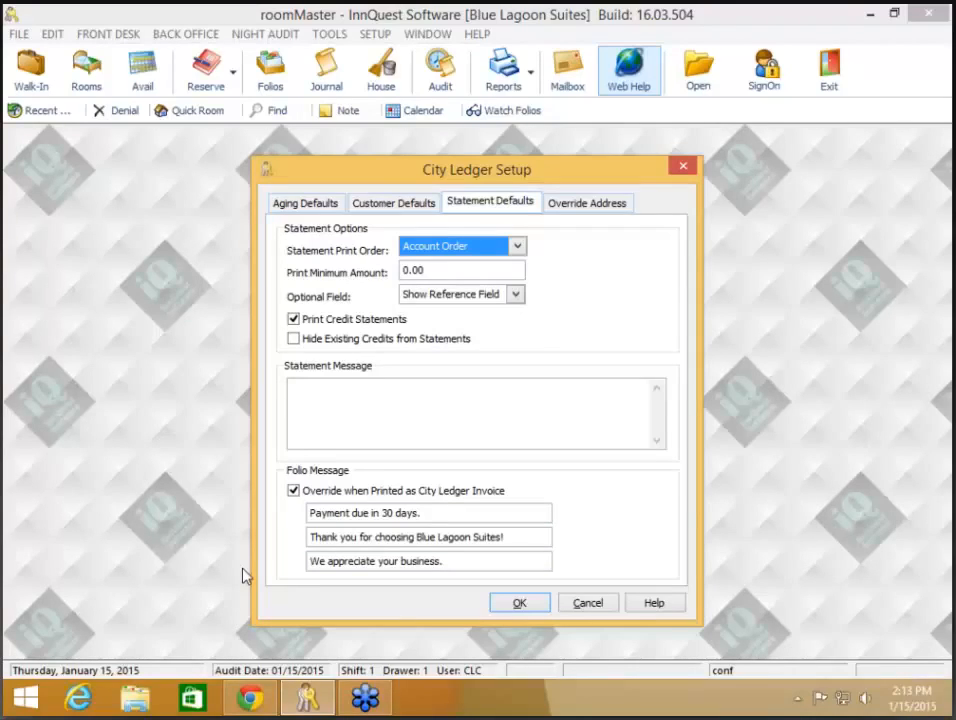
pyautogui.click(516, 604)
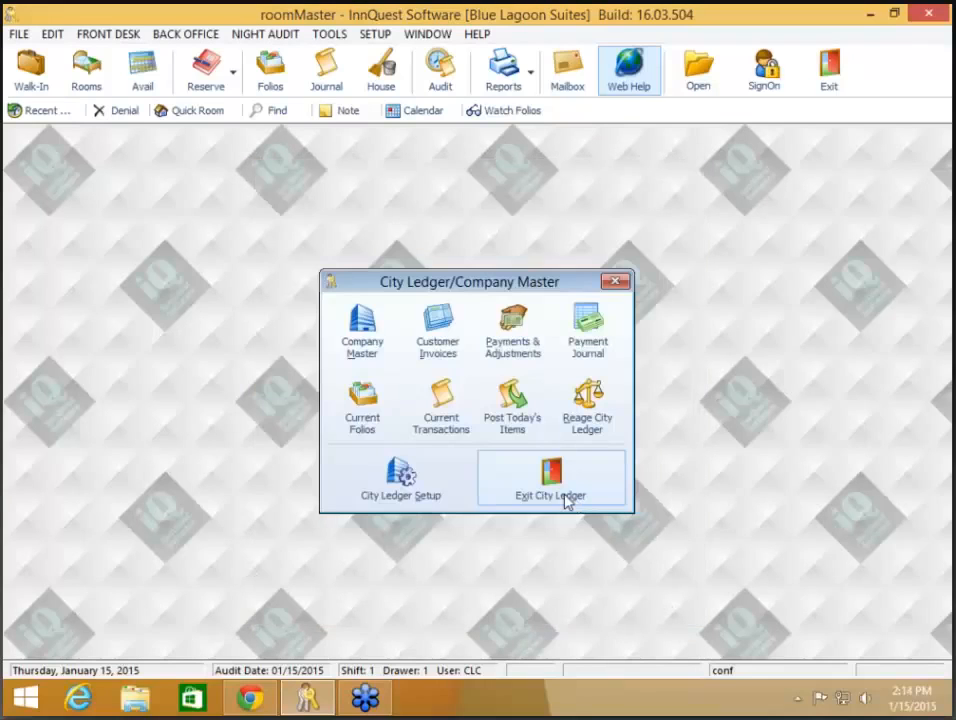
# Step: Exit City Ledger and open room 203's folio, direct-billed to General Motors with a 446.00 balance
pyautogui.click(566, 501)
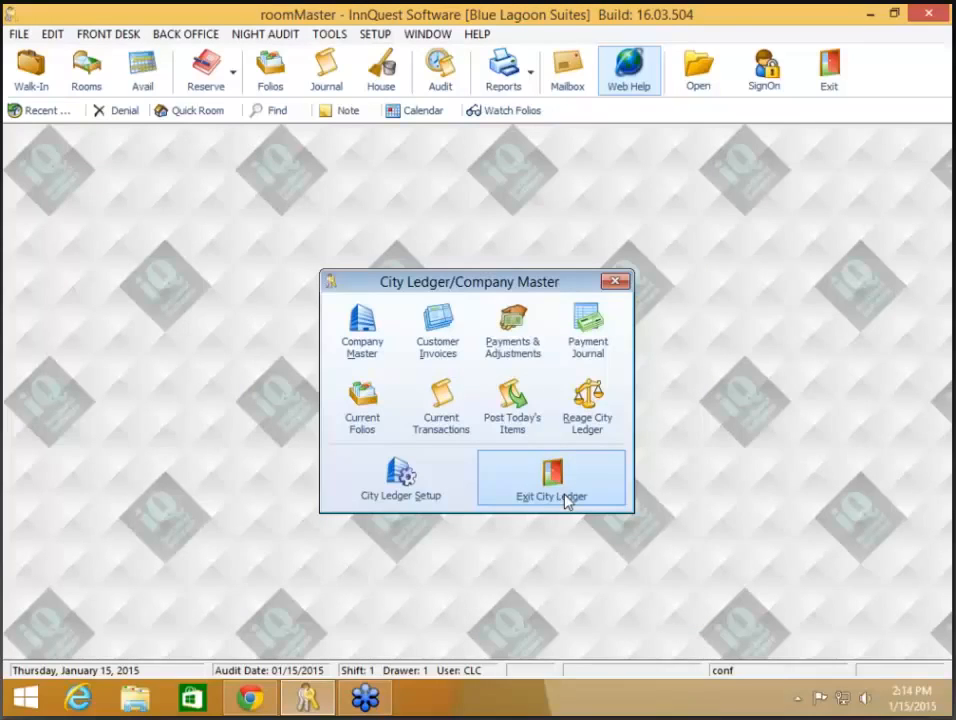
pyautogui.press('XF86AudioLowerVolume')
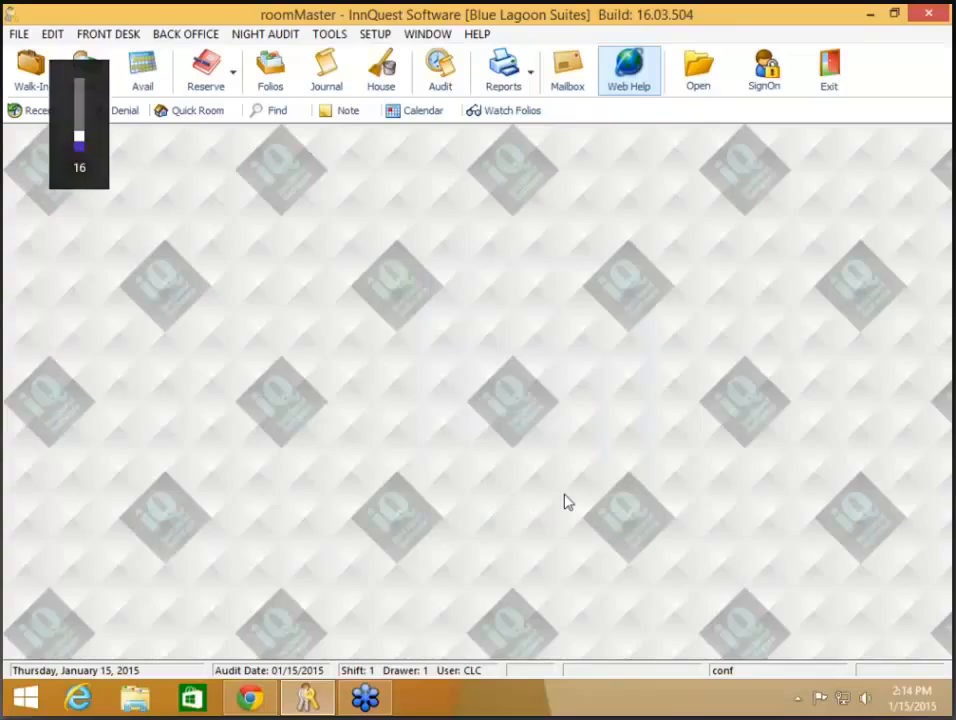
pyautogui.click(282, 80)
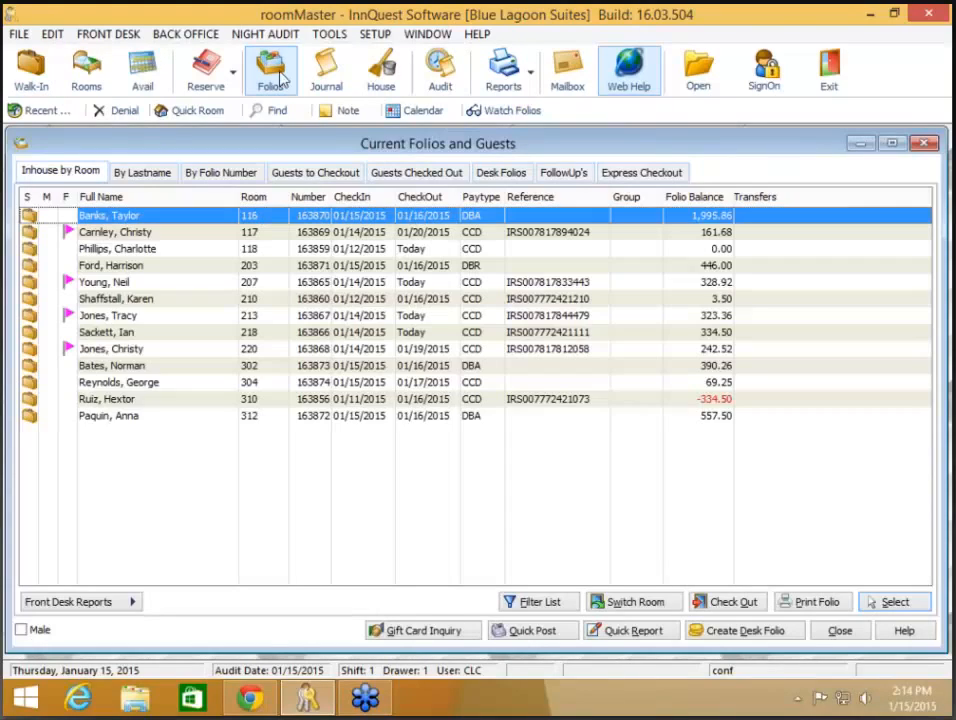
pyautogui.click(449, 270)
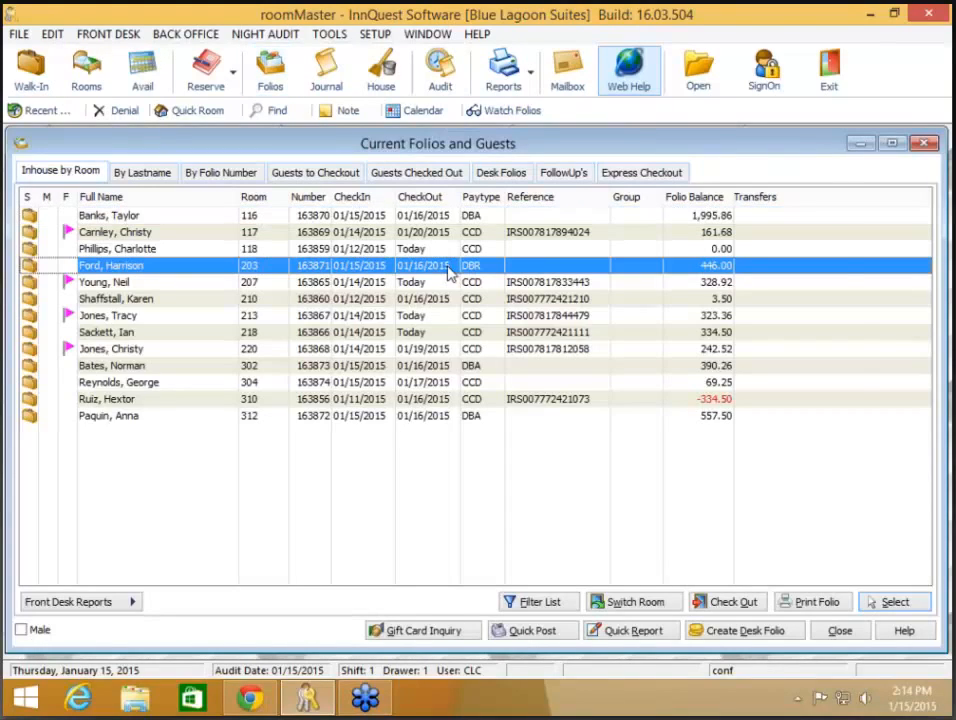
pyautogui.doubleClick(449, 270)
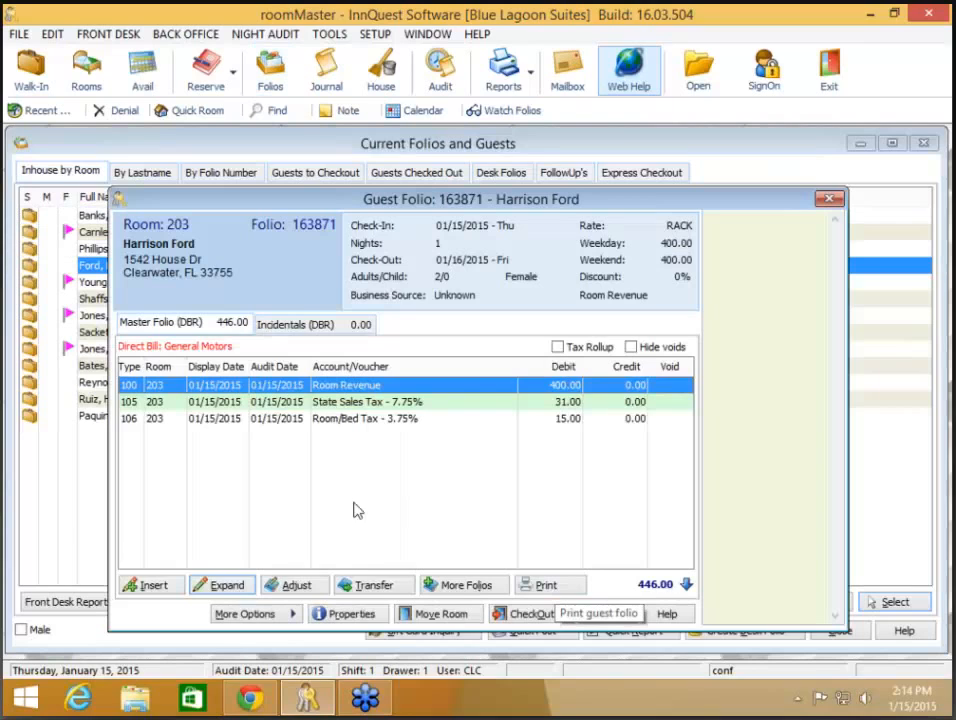
# Step: Print-preview the room 203 folio as a General Motors City Ledger invoice
pyautogui.click(540, 587)
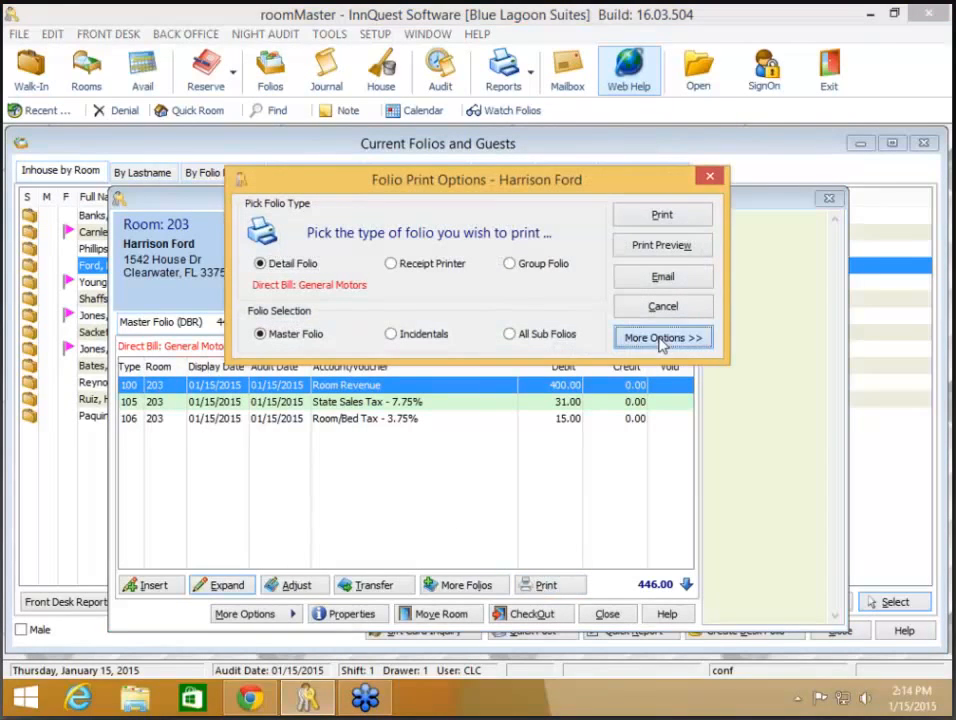
pyautogui.click(660, 339)
pyautogui.click(380, 429)
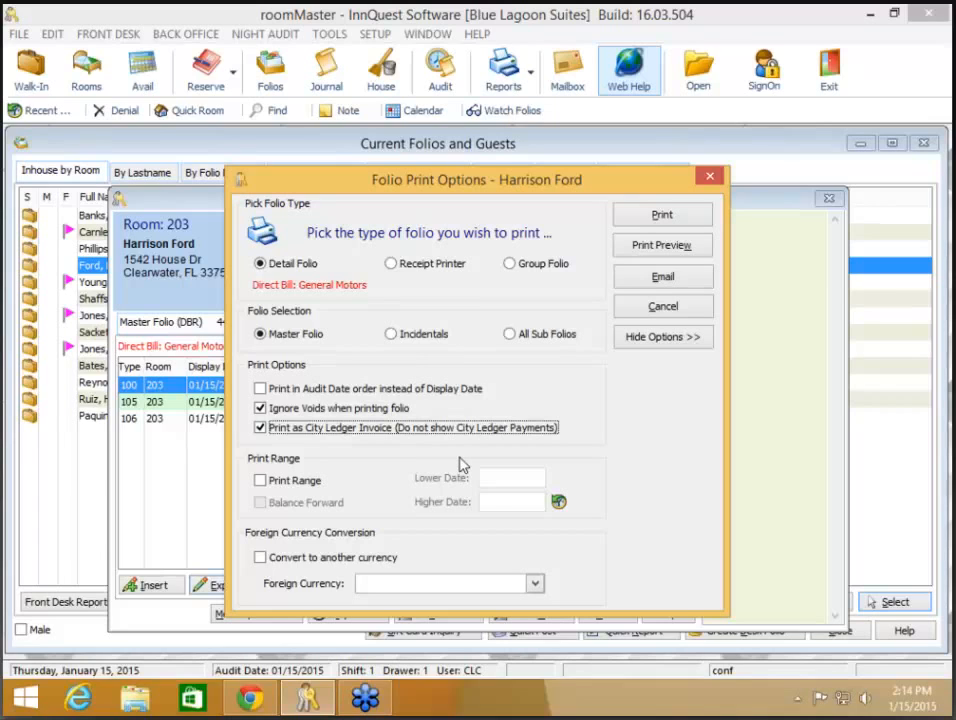
pyautogui.click(676, 247)
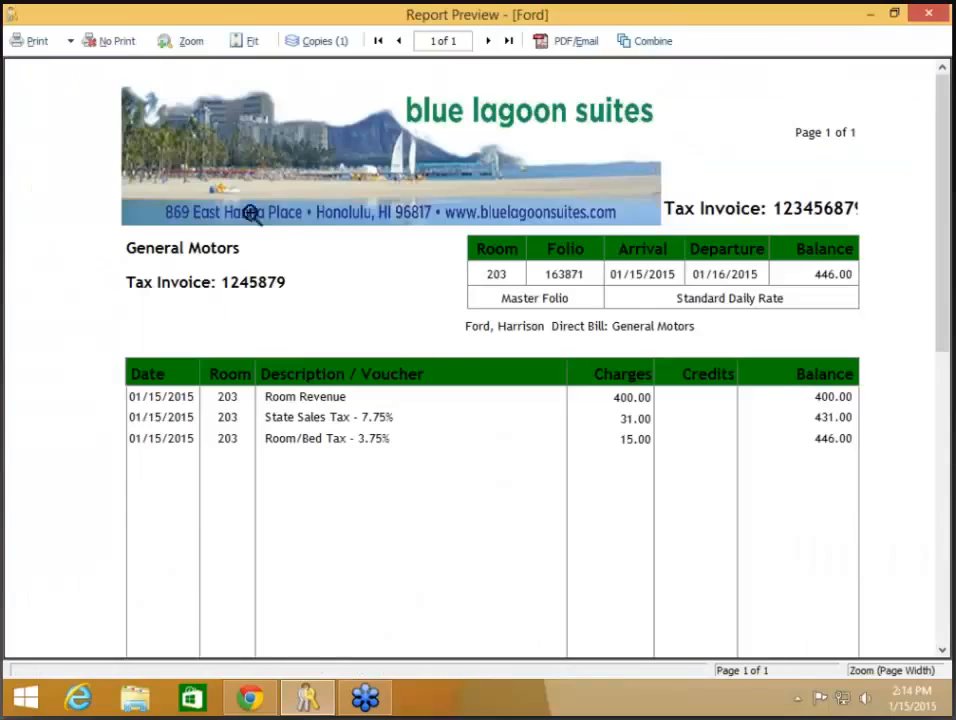
pyautogui.scroll(-5, 255, 317)
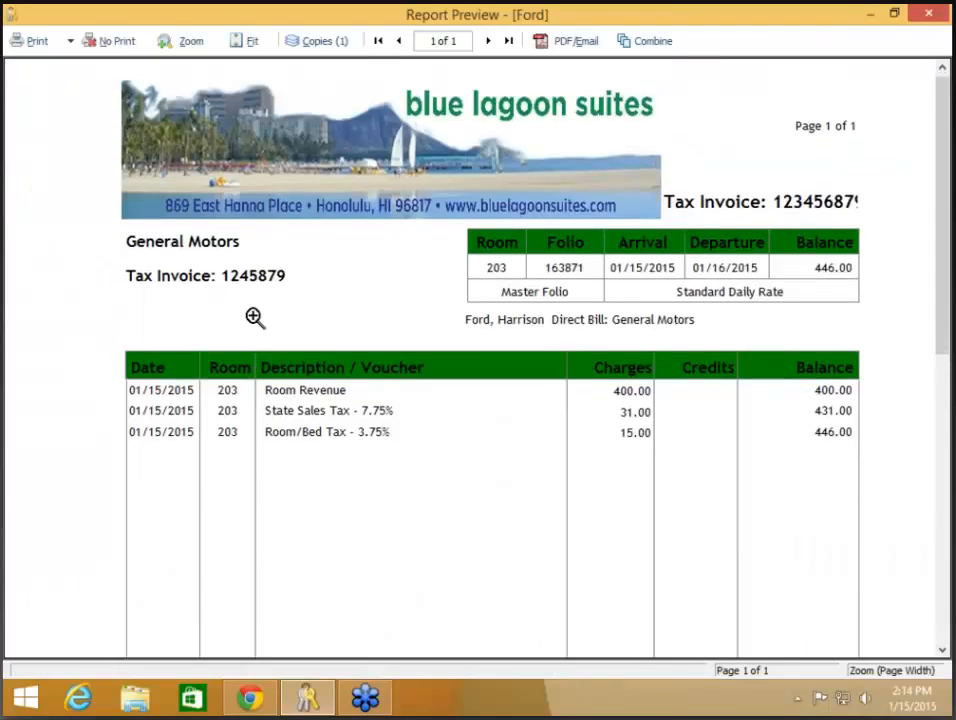
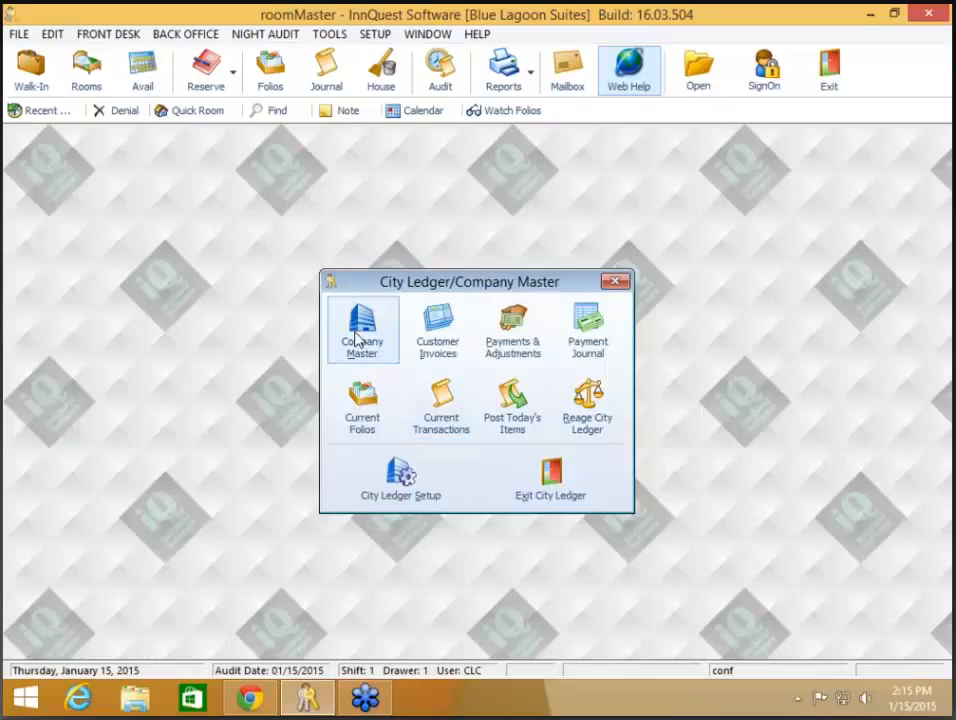
# Step: Preview the statement for the company owing 1,338.00, then close it and the Company Master list
pyautogui.click(353, 322)
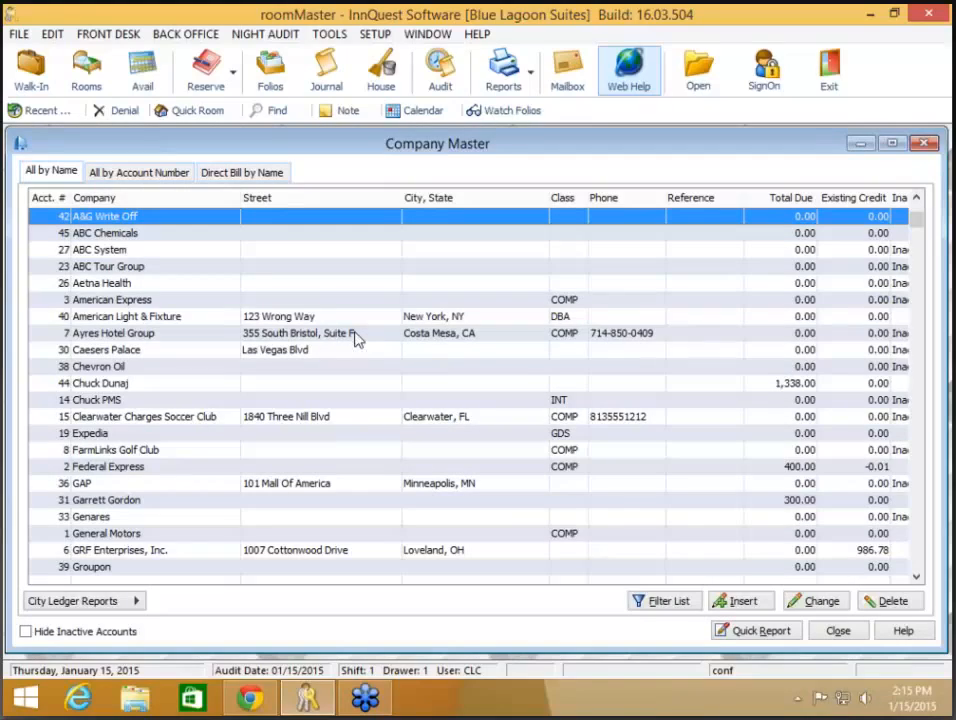
pyautogui.click(273, 389)
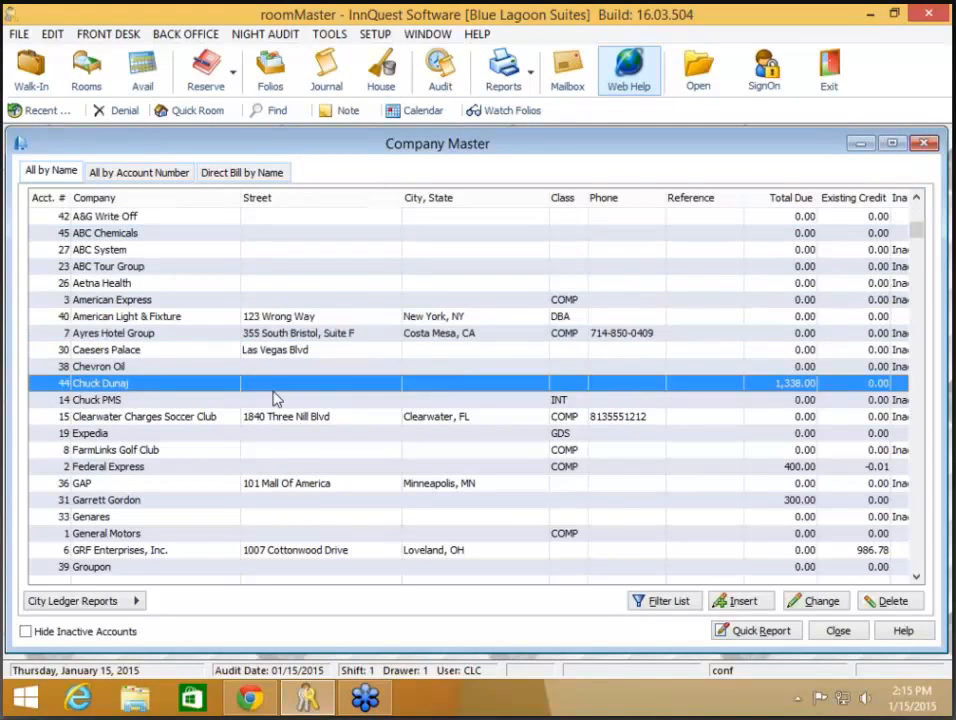
pyautogui.doubleClick(274, 392)
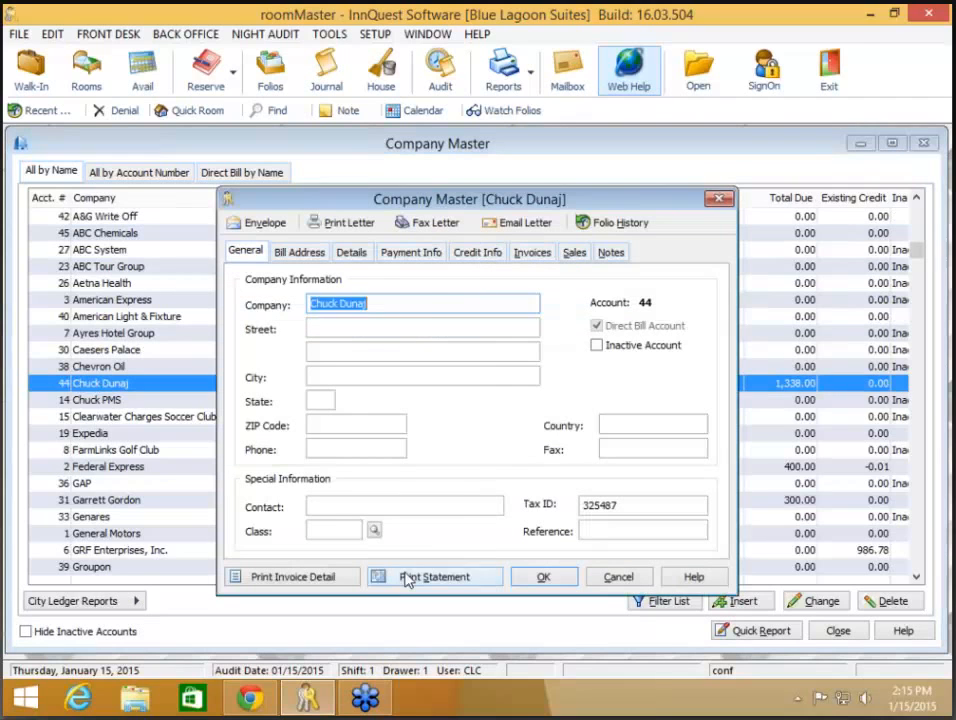
pyautogui.click(407, 576)
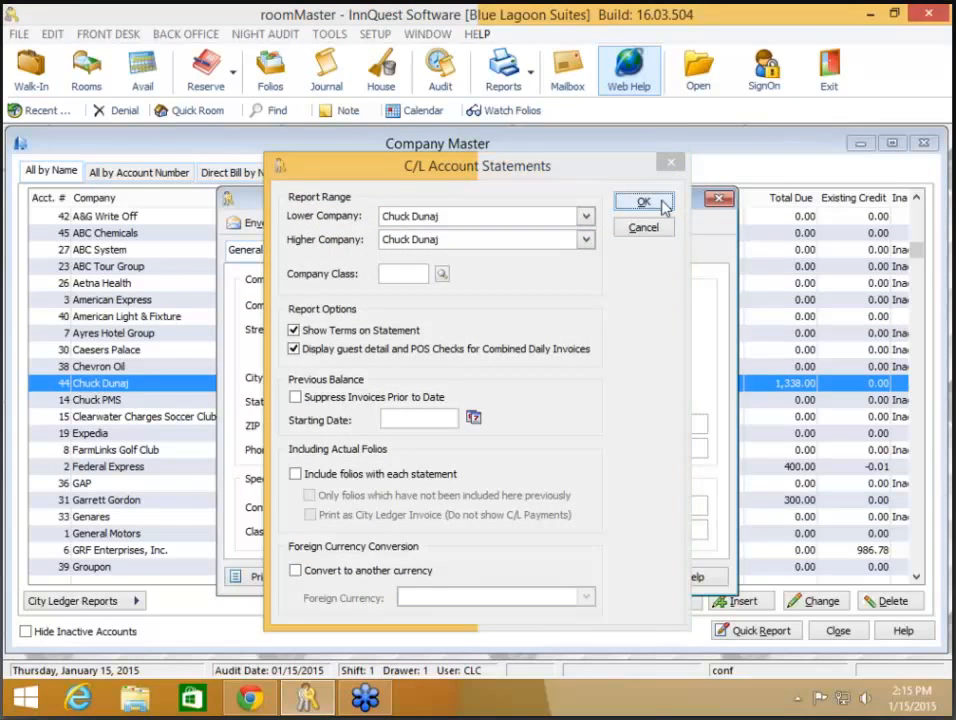
pyautogui.click(644, 203)
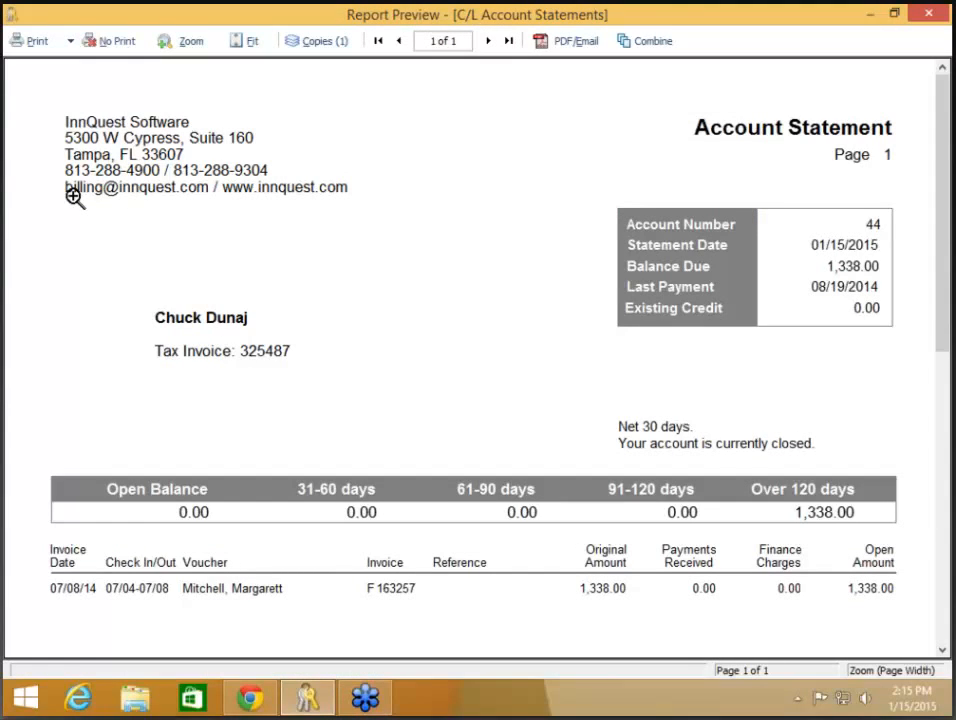
pyautogui.click(113, 43)
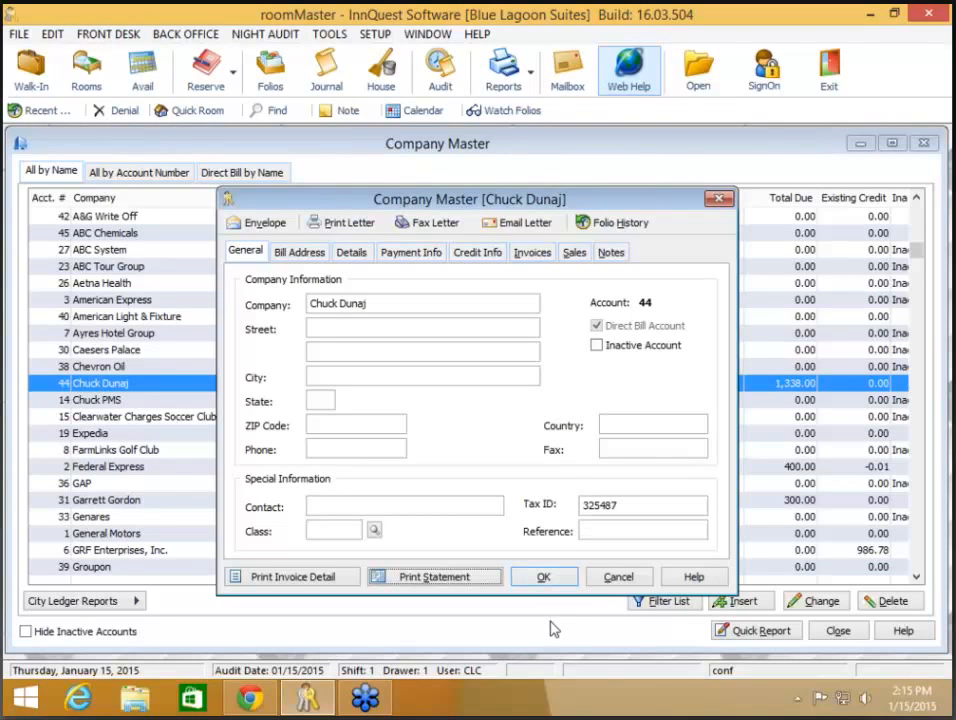
pyautogui.click(547, 577)
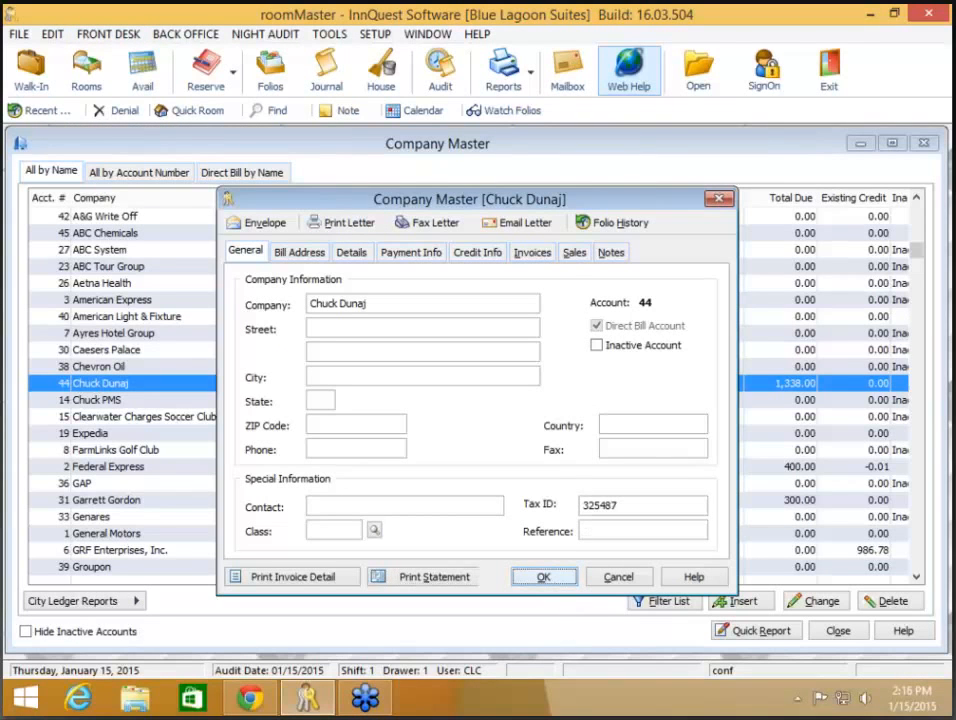
pyautogui.click(838, 630)
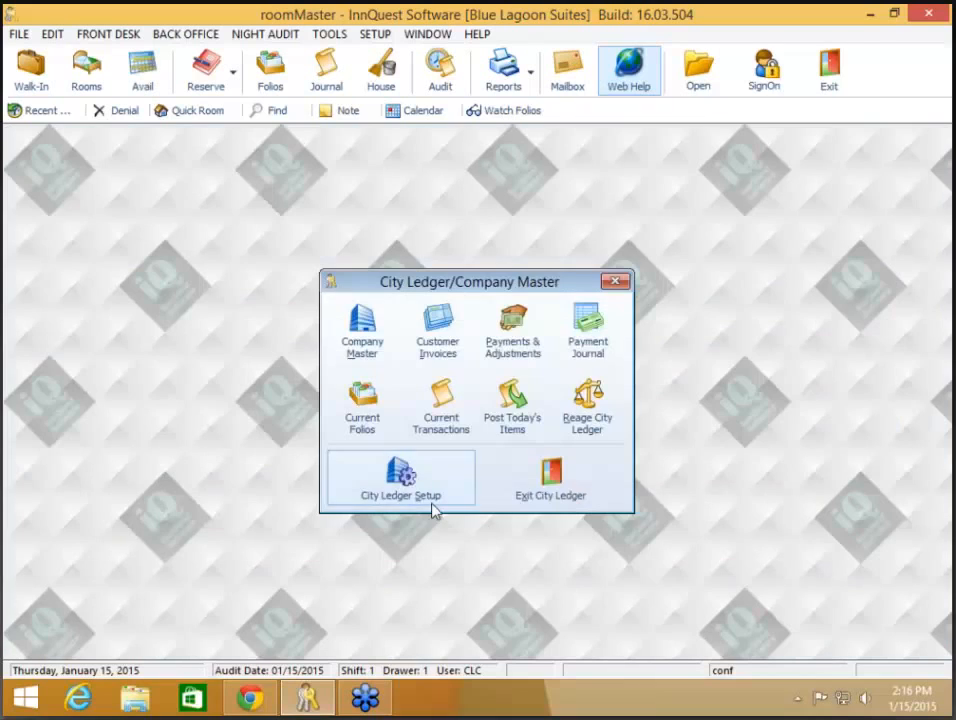
# Step: Set the City Ledger statement defaults' optional field to Show Neither and save
pyautogui.click(416, 501)
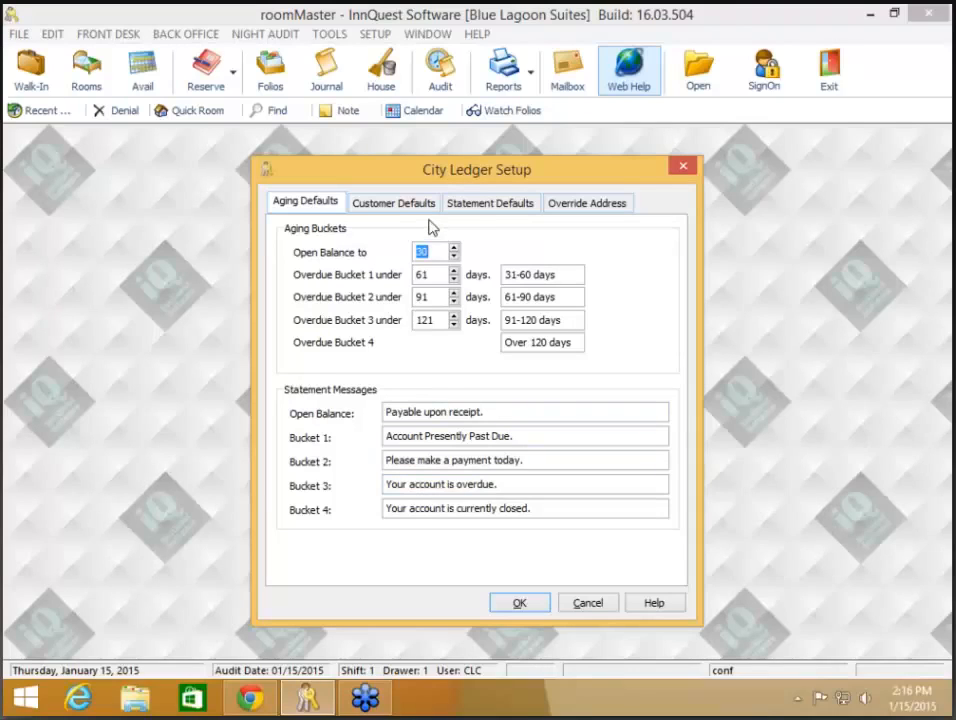
pyautogui.click(474, 207)
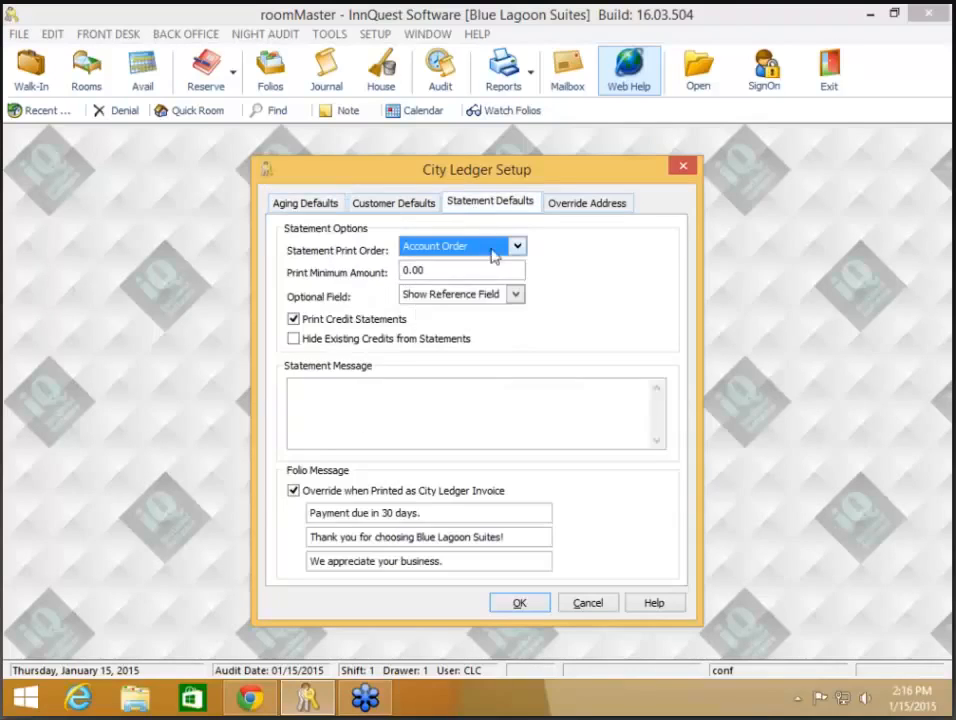
pyautogui.click(517, 296)
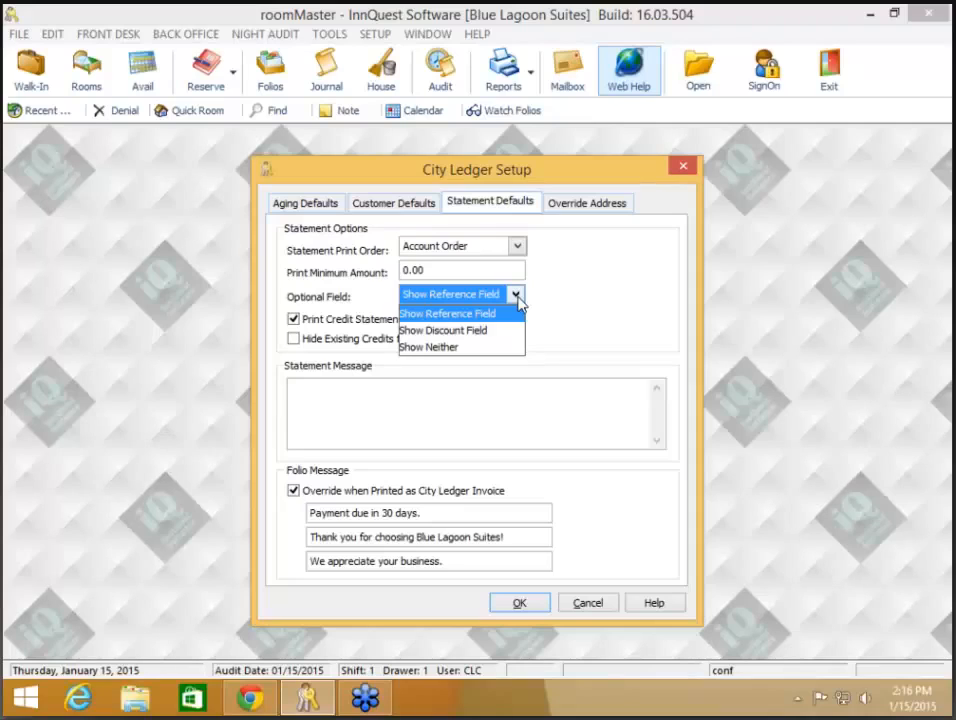
pyautogui.click(466, 348)
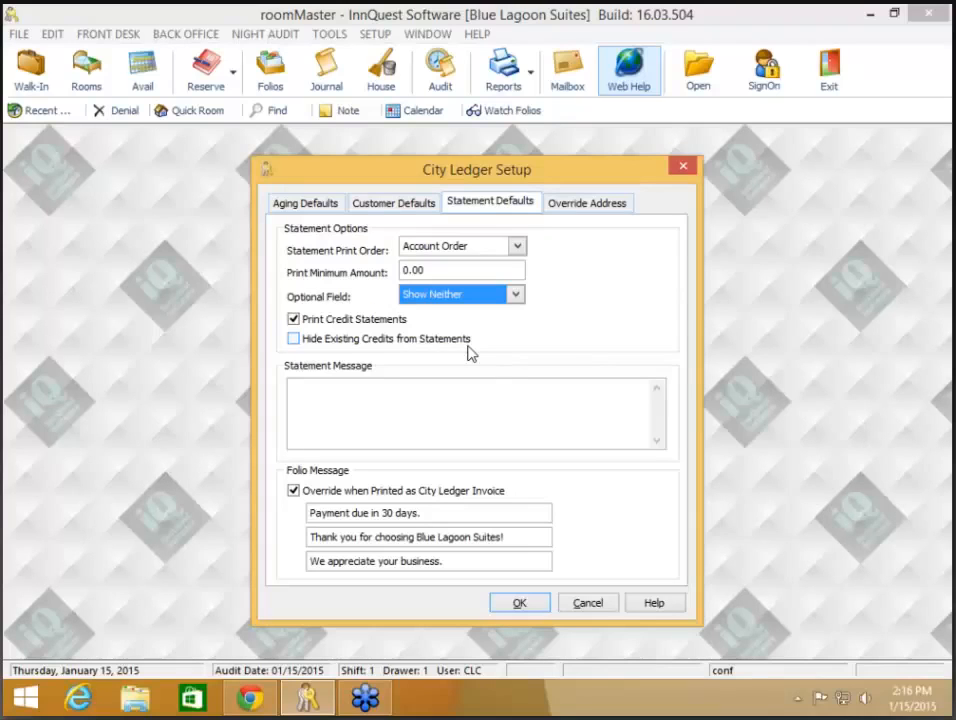
pyautogui.click(520, 602)
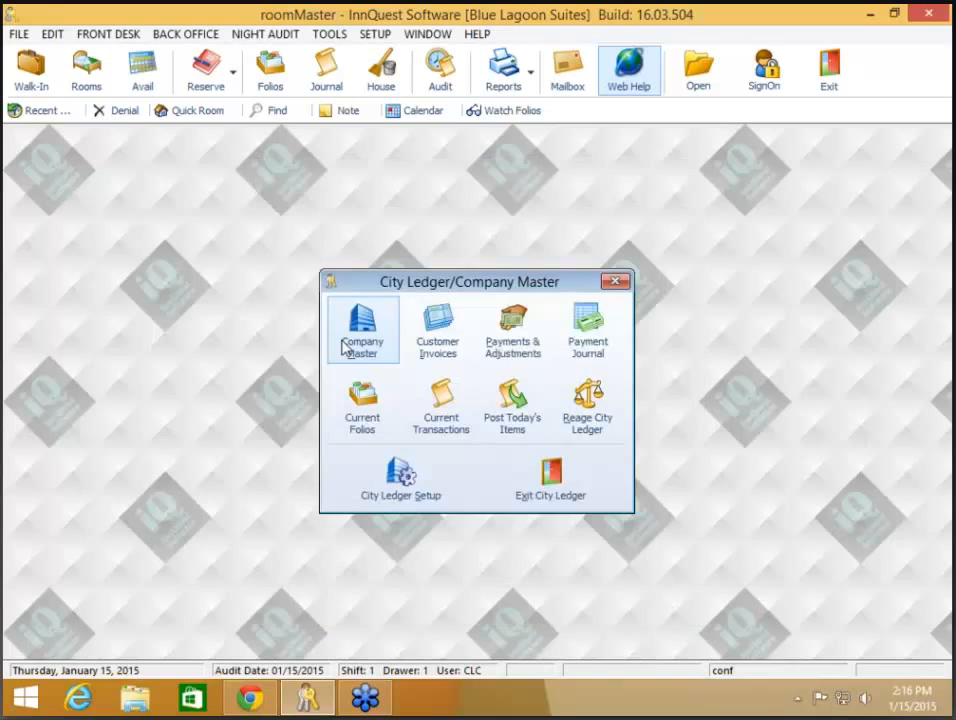
# Step: Regenerate the 1,338.00 company's statement preview without the optional fields, then close its record
pyautogui.click(345, 347)
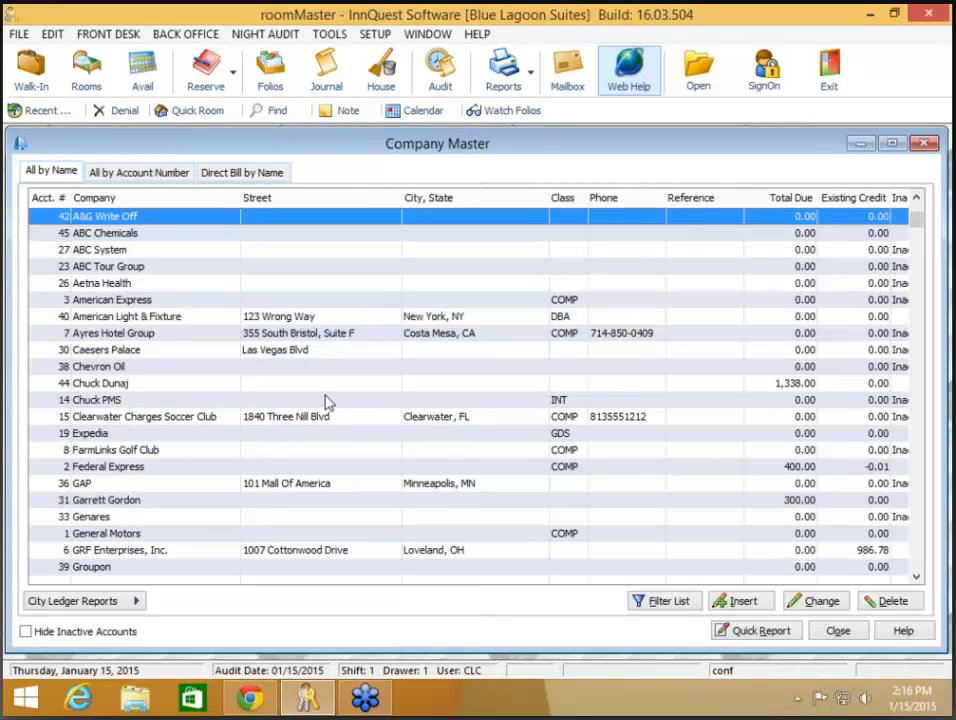
pyautogui.click(325, 400)
pyautogui.doubleClick(331, 386)
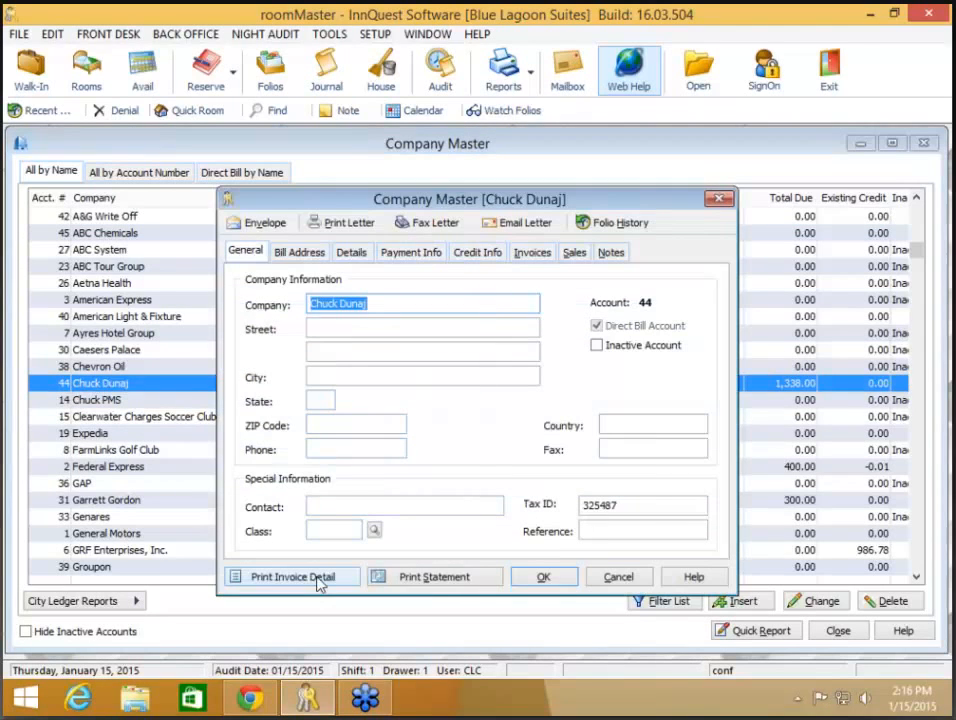
pyautogui.click(393, 576)
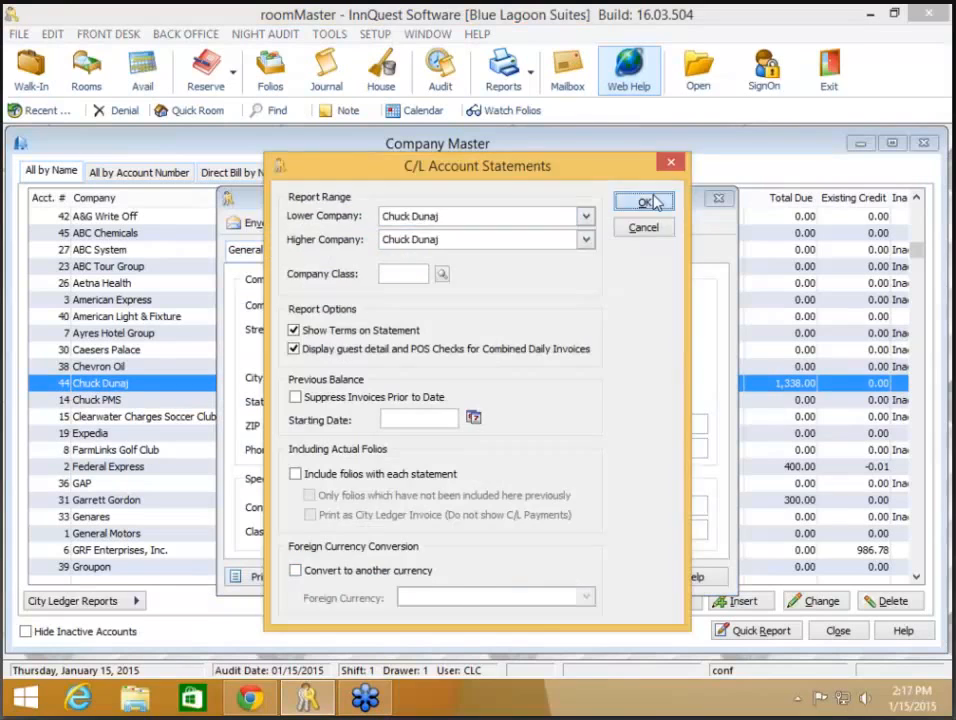
pyautogui.click(645, 203)
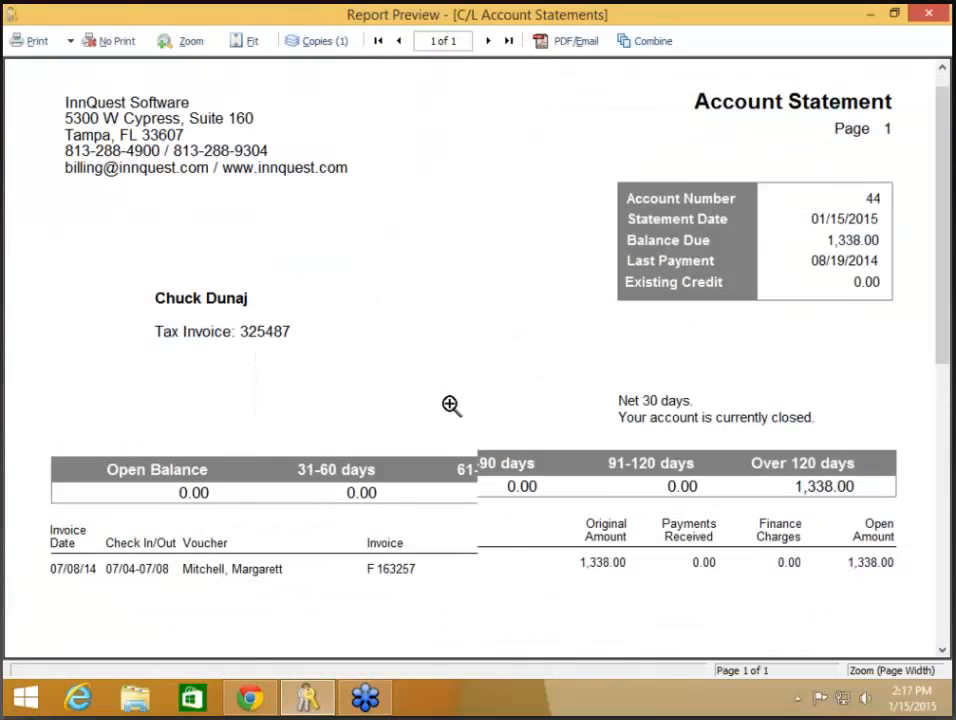
pyautogui.click(116, 41)
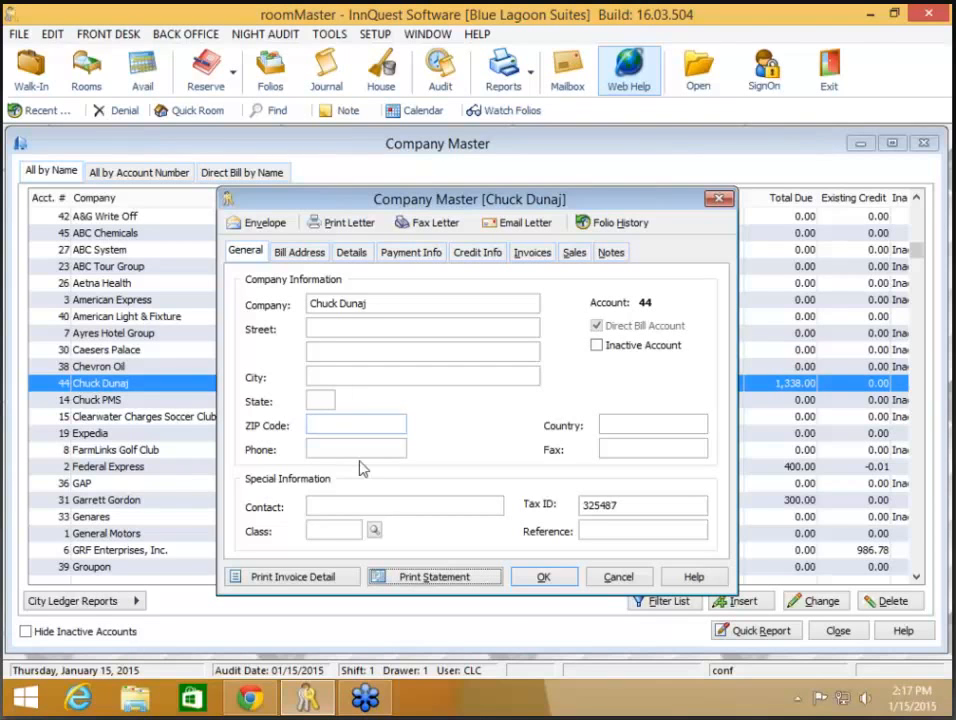
pyautogui.click(548, 578)
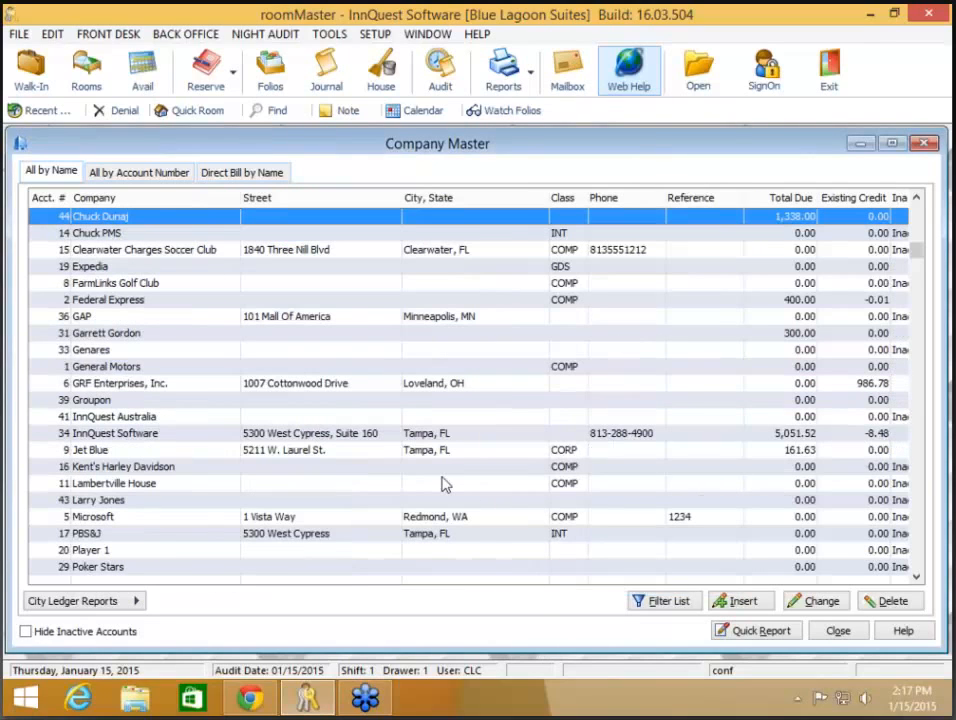
# Step: Hide inactive accounts and open the InnQuest Software record showing 5,051.52 due
pyautogui.click(303, 435)
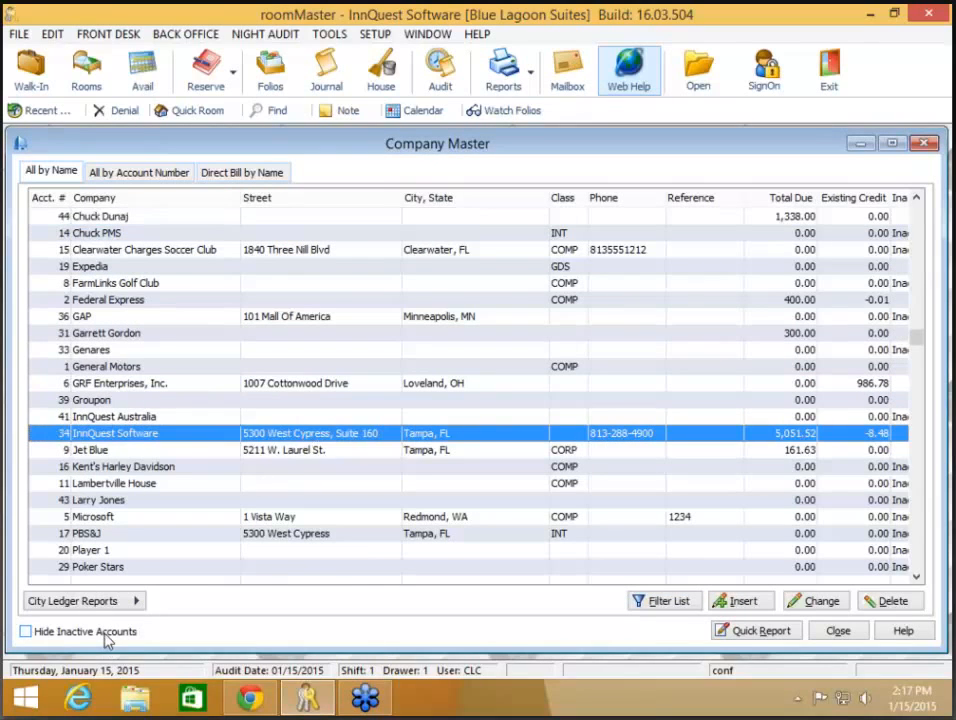
pyautogui.click(26, 631)
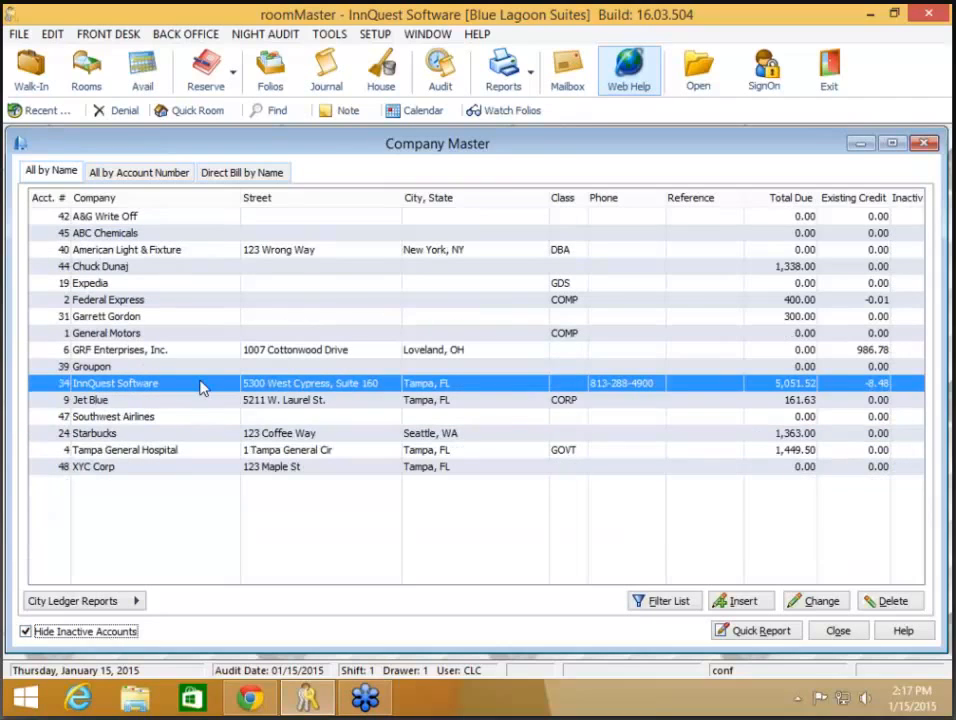
pyautogui.doubleClick(201, 388)
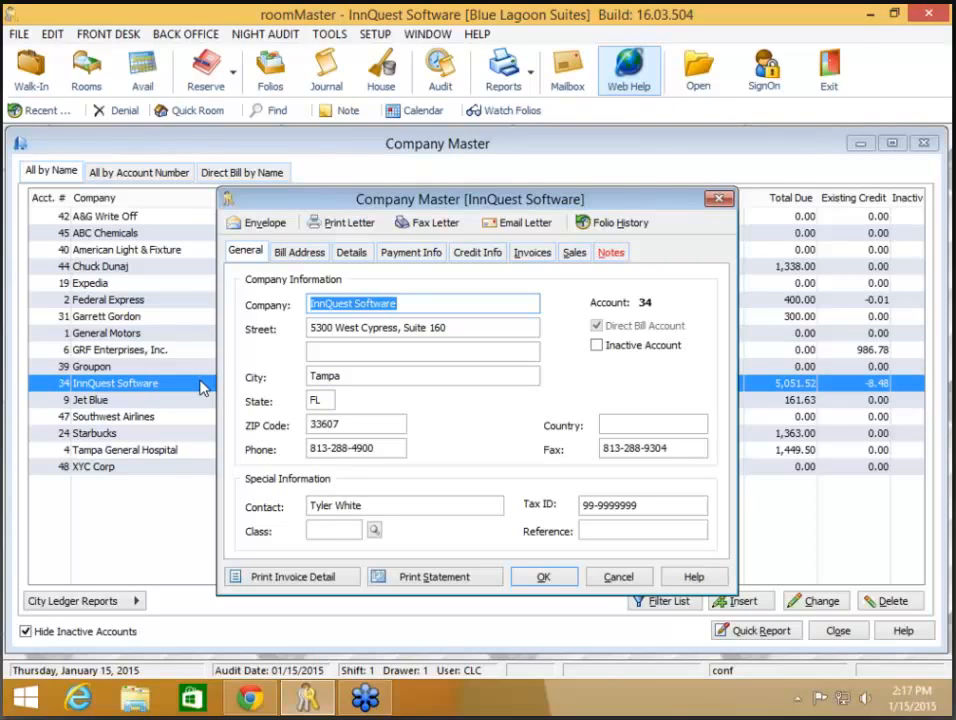
# Step: Save a card number, expiry 10/15 and cardholder name on InnQuest Software's payment info, then verify it
pyautogui.click(402, 256)
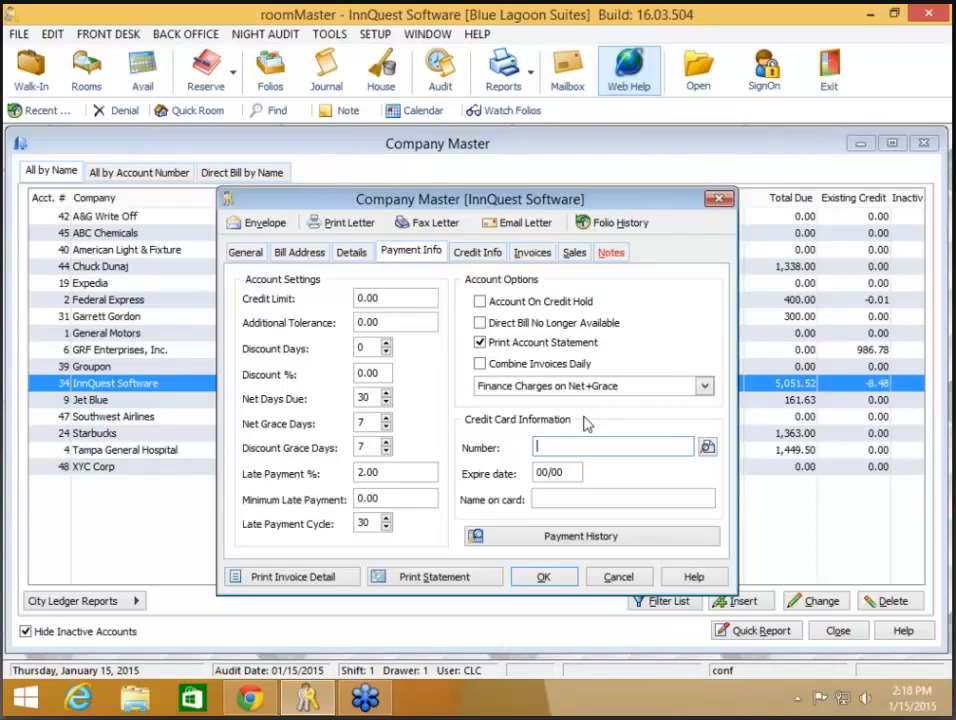
pyautogui.write('444433332222')
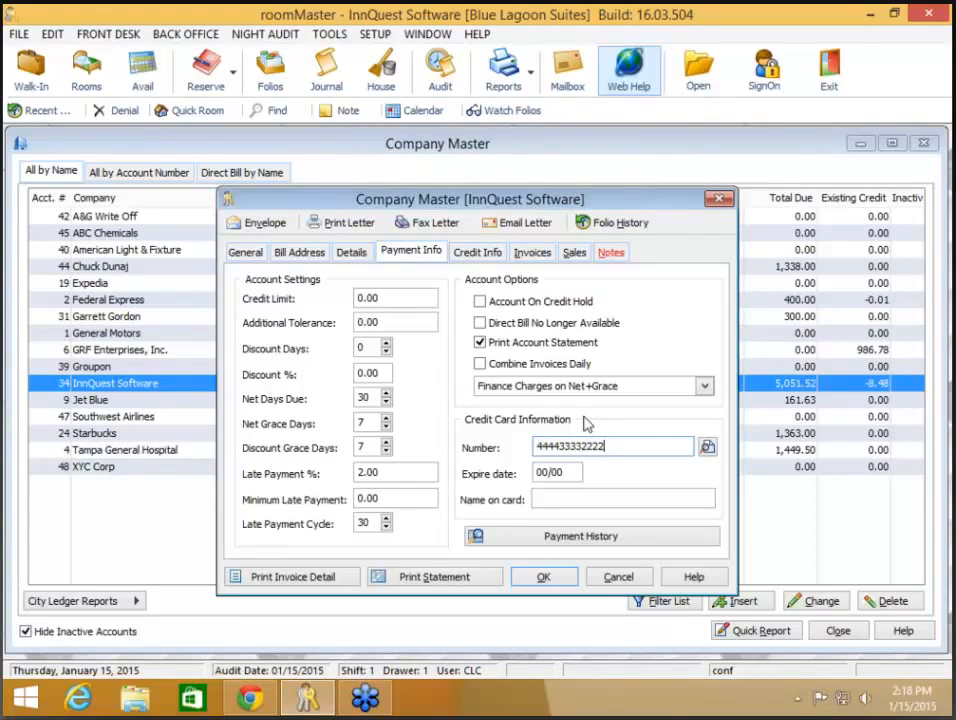
pyautogui.write('1111')
pyautogui.press('Tab')
pyautogui.write('10/15')
pyautogui.press('Tab')
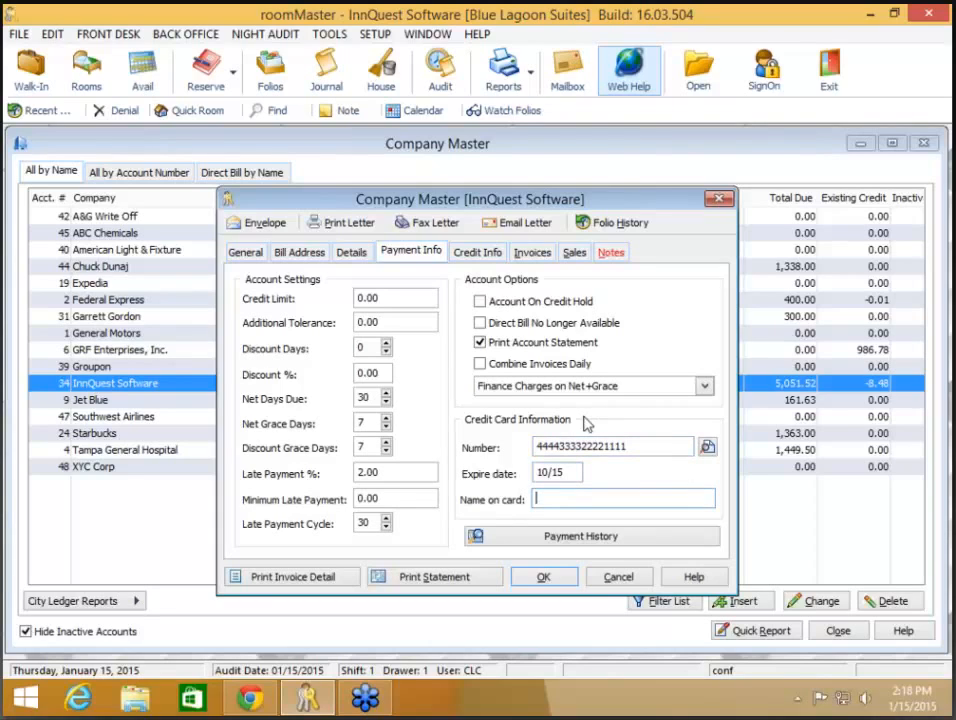
pyautogui.click(545, 580)
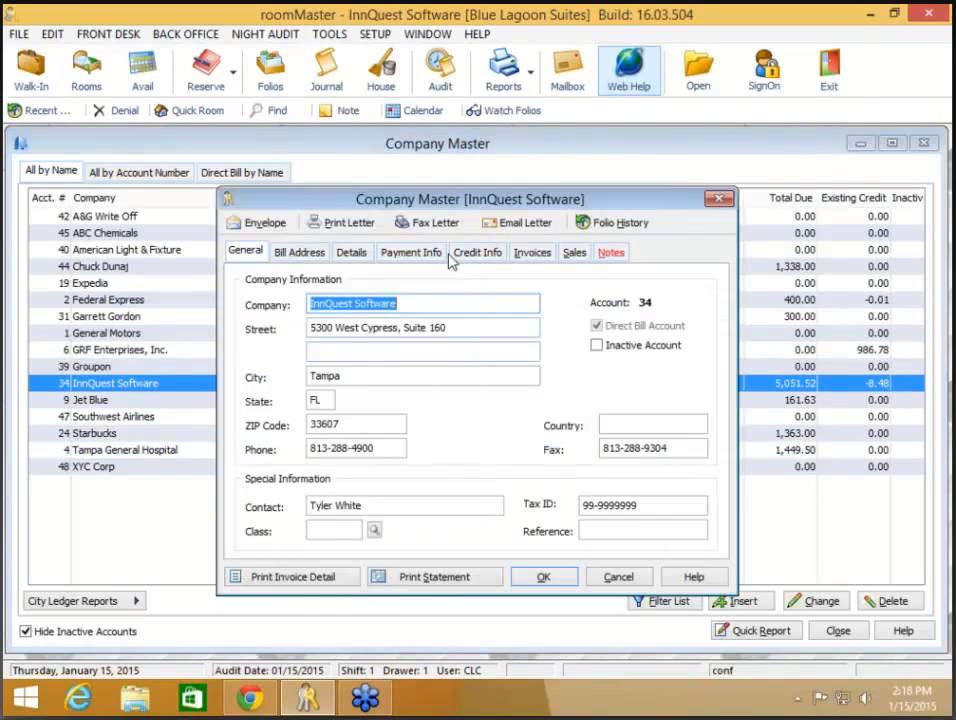
pyautogui.click(443, 254)
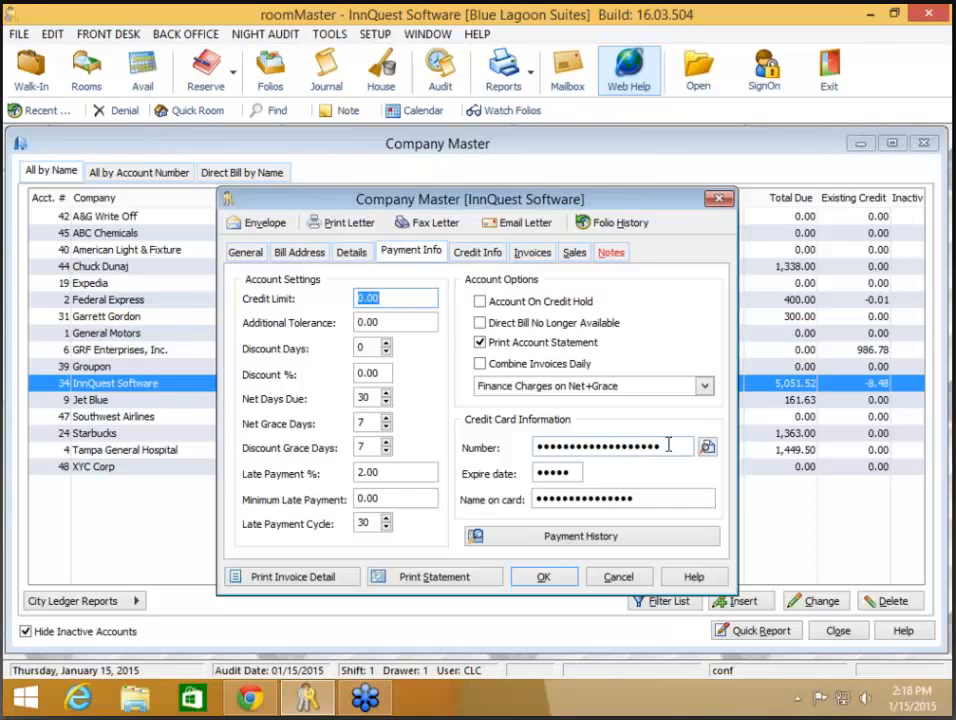
pyautogui.click(546, 579)
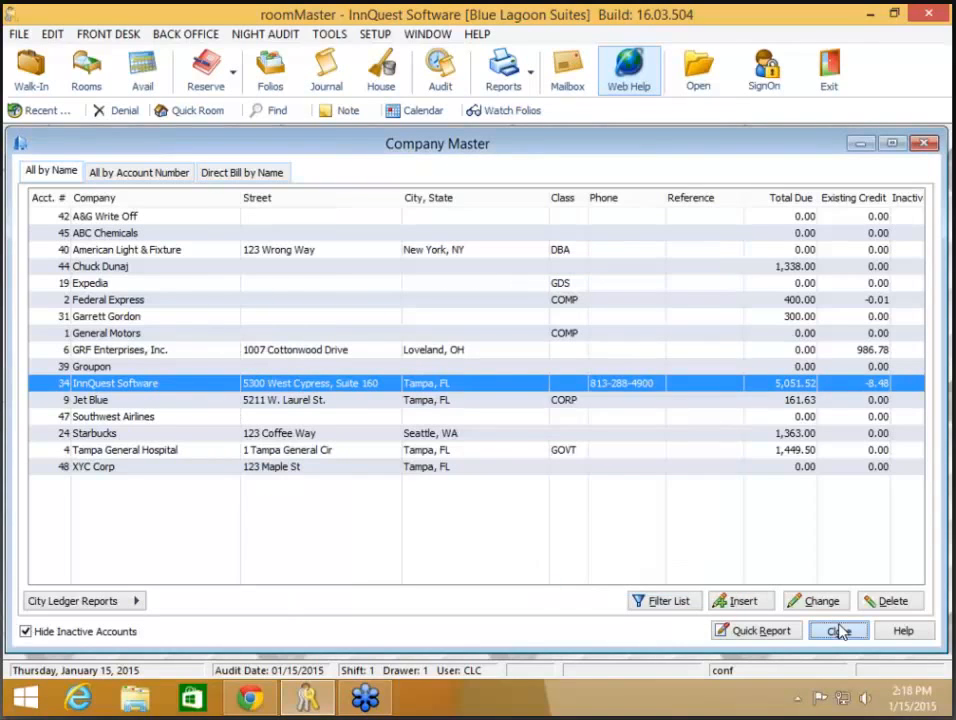
# Step: Start an InnQuest Software payment in the Payments and Adjustments Wizard using its VISA on file, then cancel
pyautogui.click(840, 631)
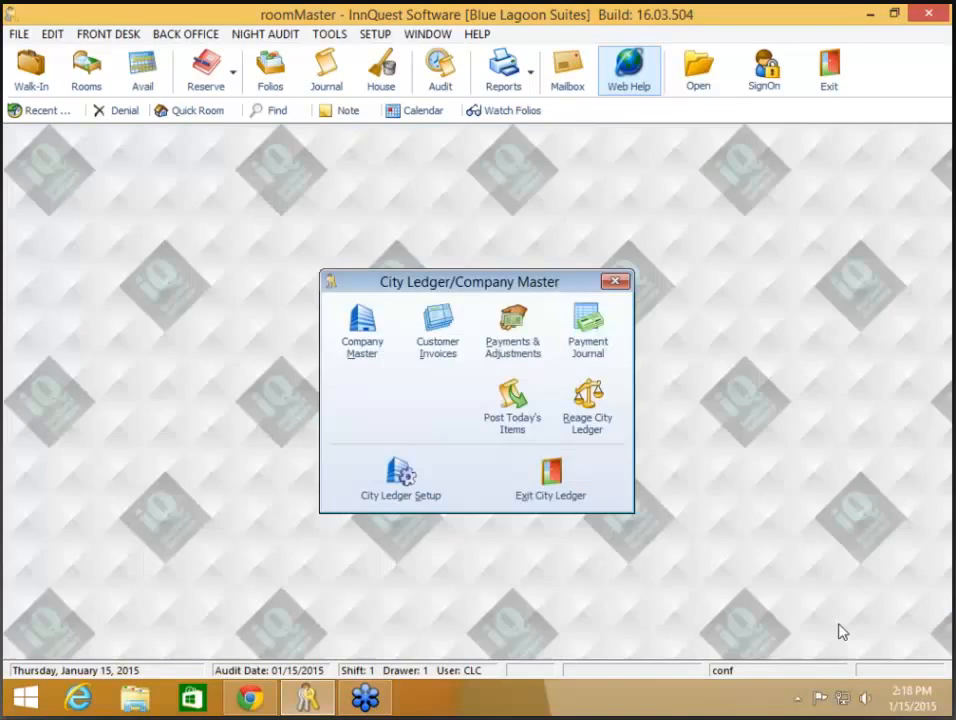
pyautogui.click(512, 330)
pyautogui.click(522, 556)
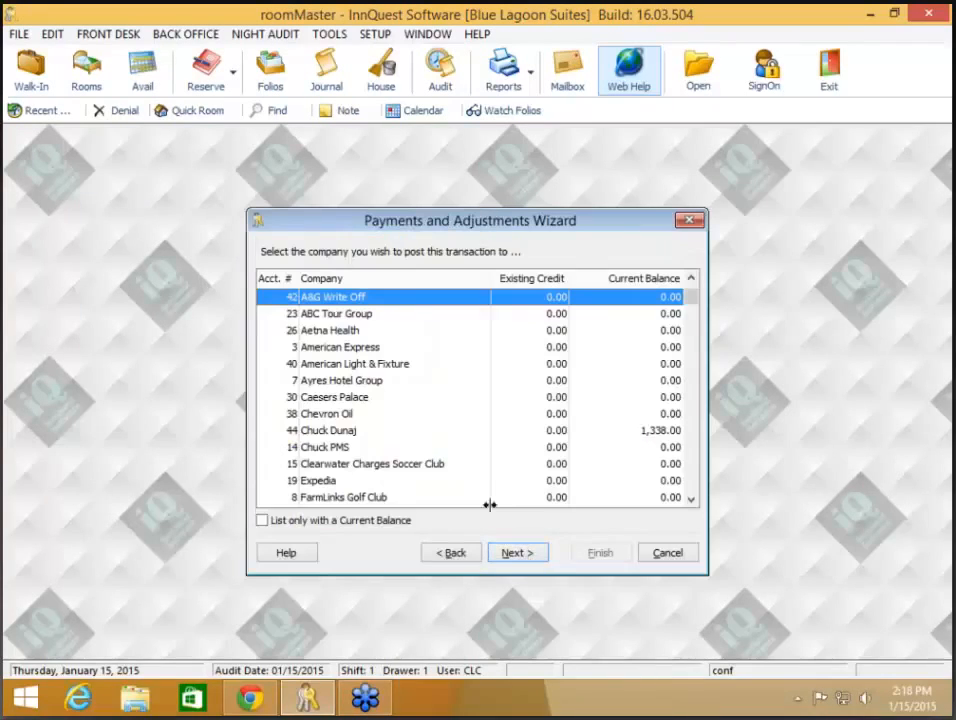
pyautogui.click(365, 522)
pyautogui.click(367, 347)
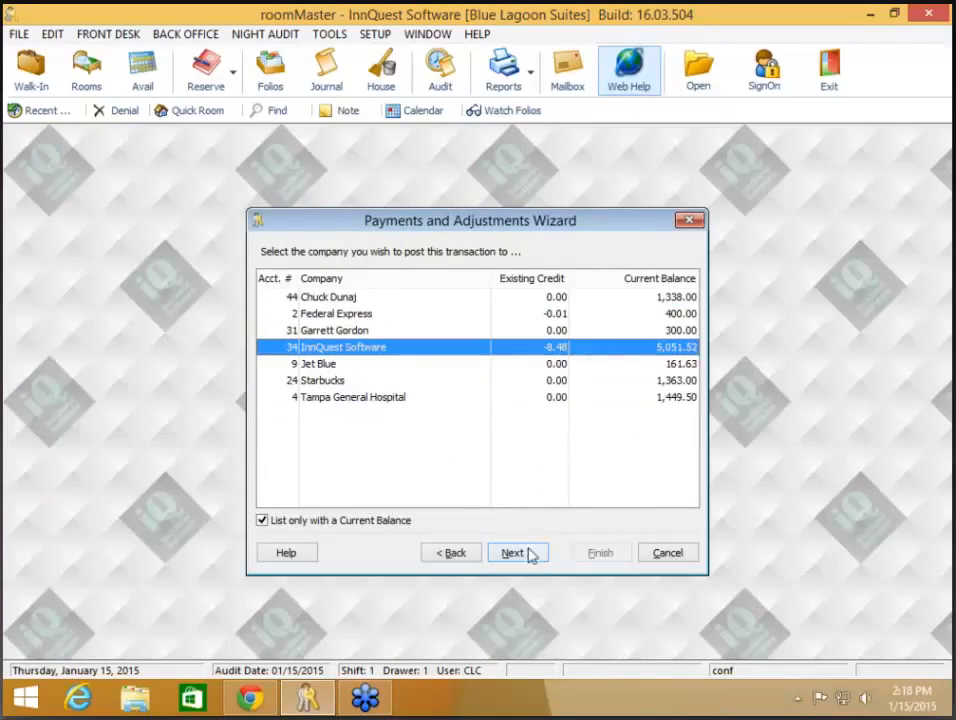
pyautogui.click(529, 555)
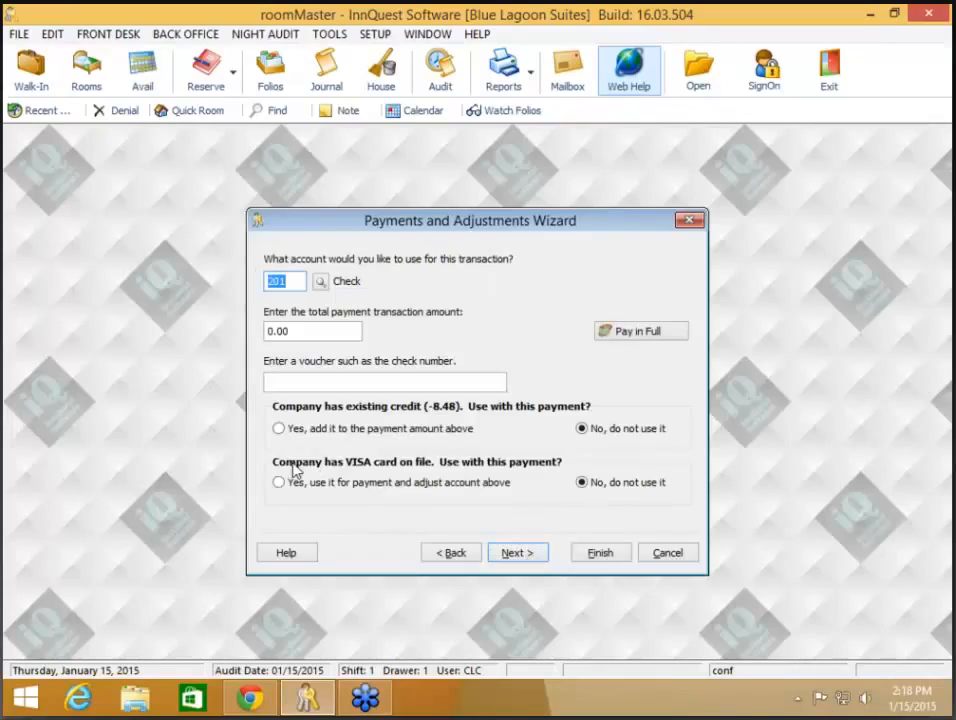
pyautogui.click(345, 481)
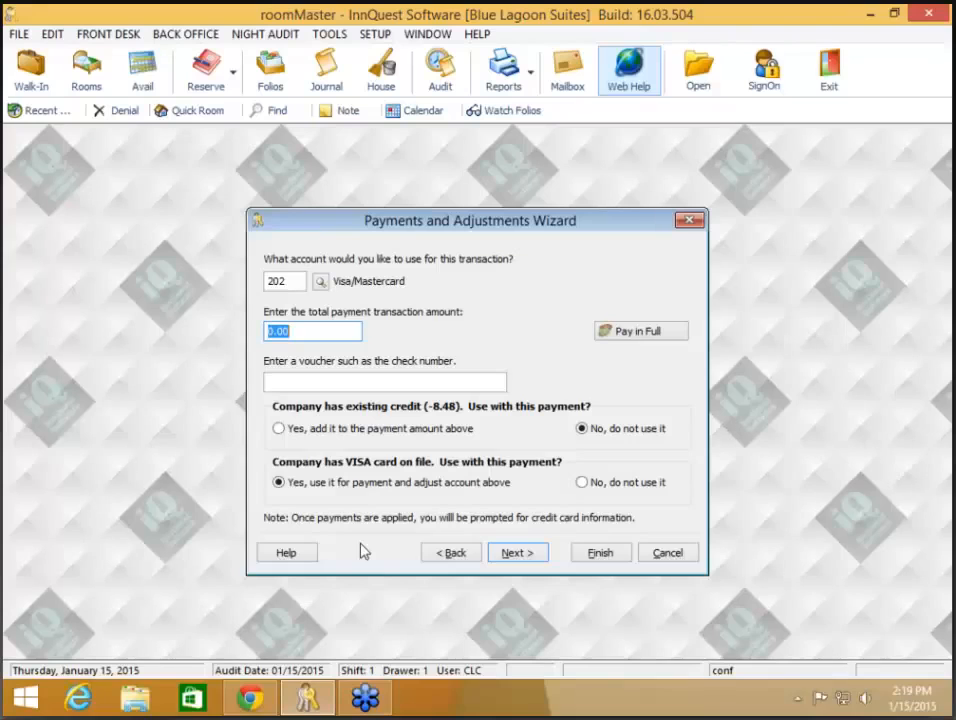
pyautogui.click(671, 558)
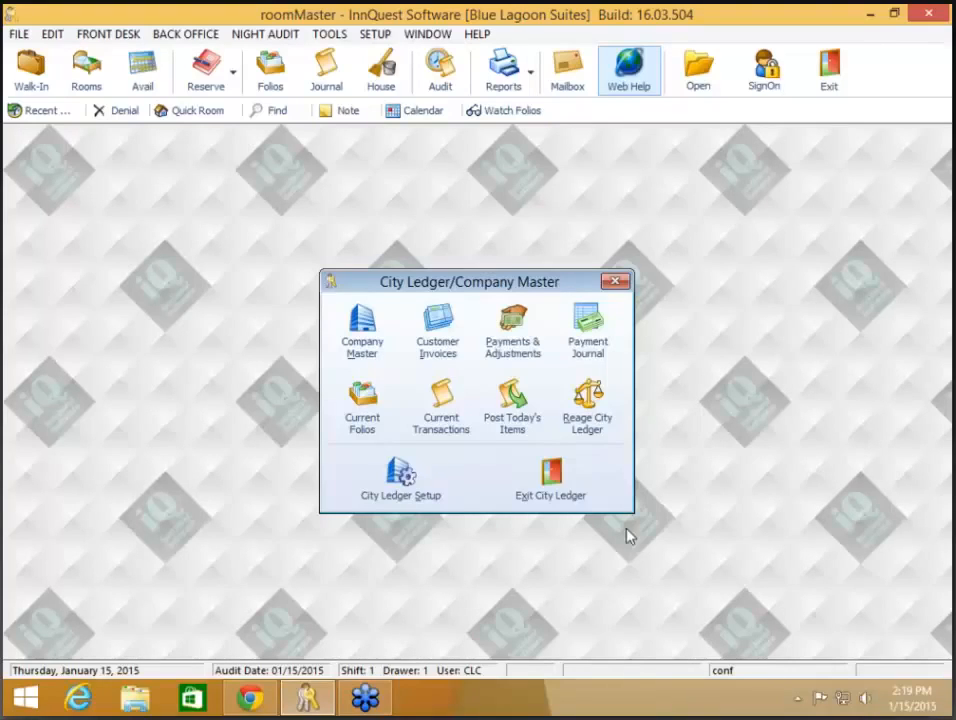
# Step: Keep InnQuest Software's note popping up in reservations and folios, then begin a new reservation
pyautogui.click(366, 345)
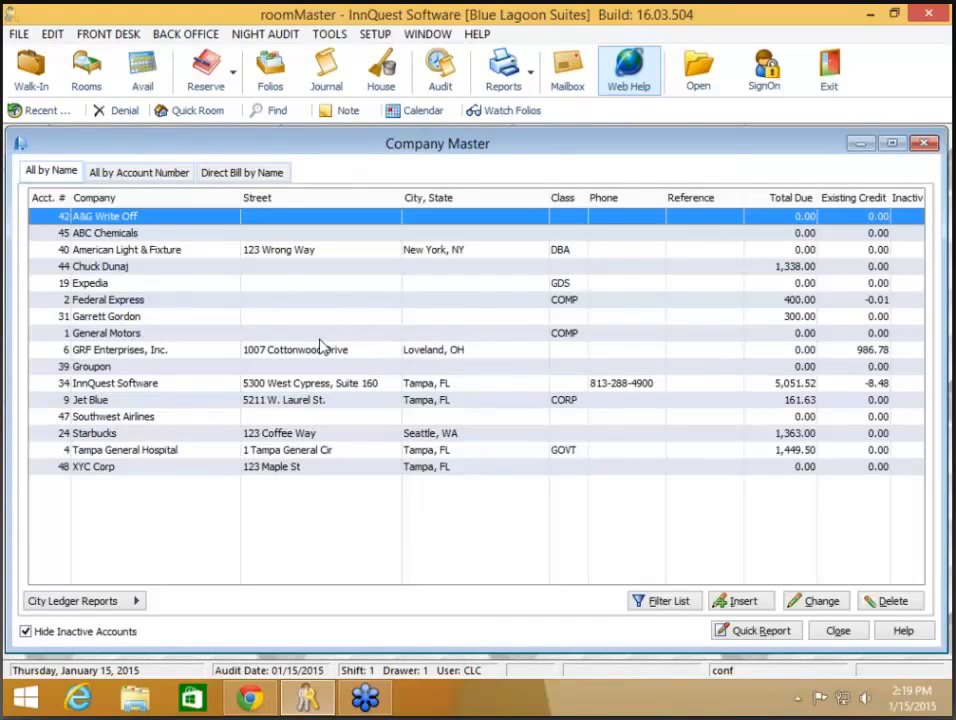
pyautogui.click(323, 384)
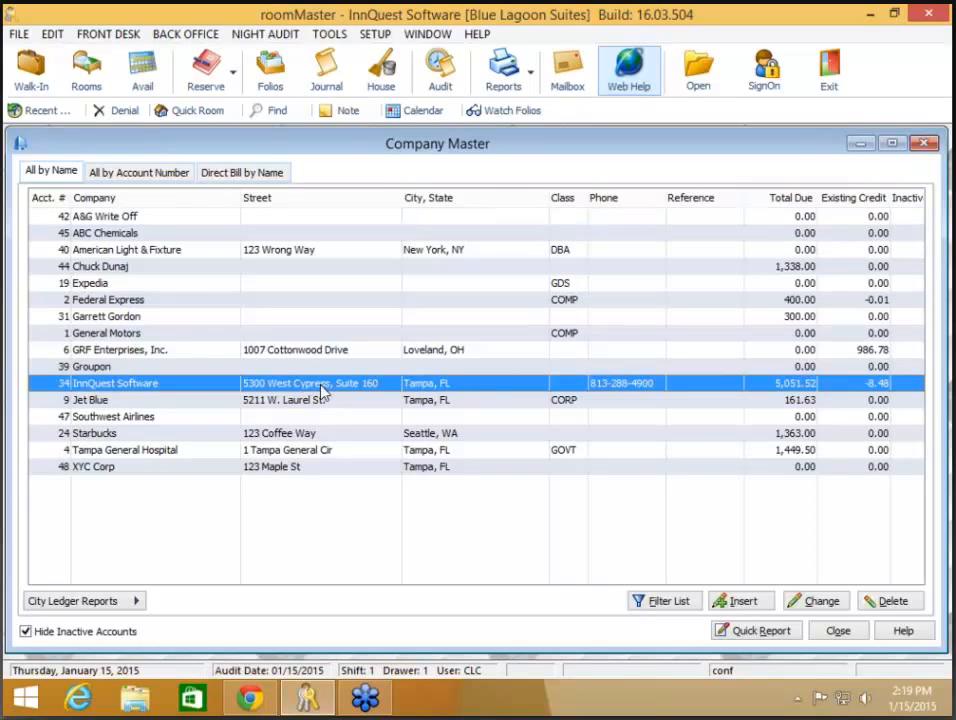
pyautogui.doubleClick(321, 385)
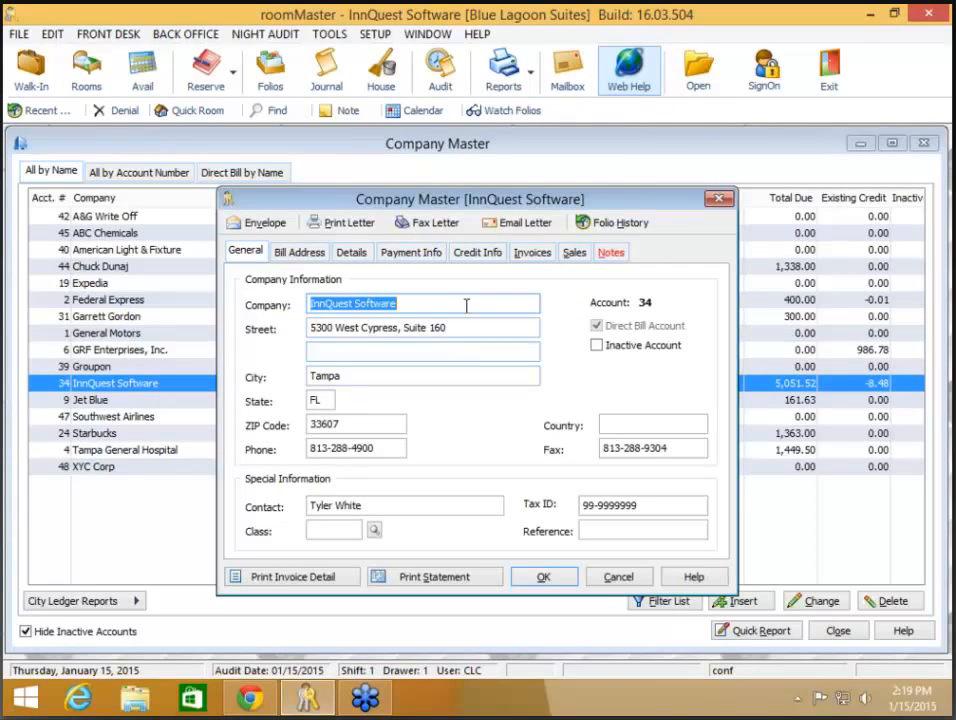
pyautogui.click(611, 253)
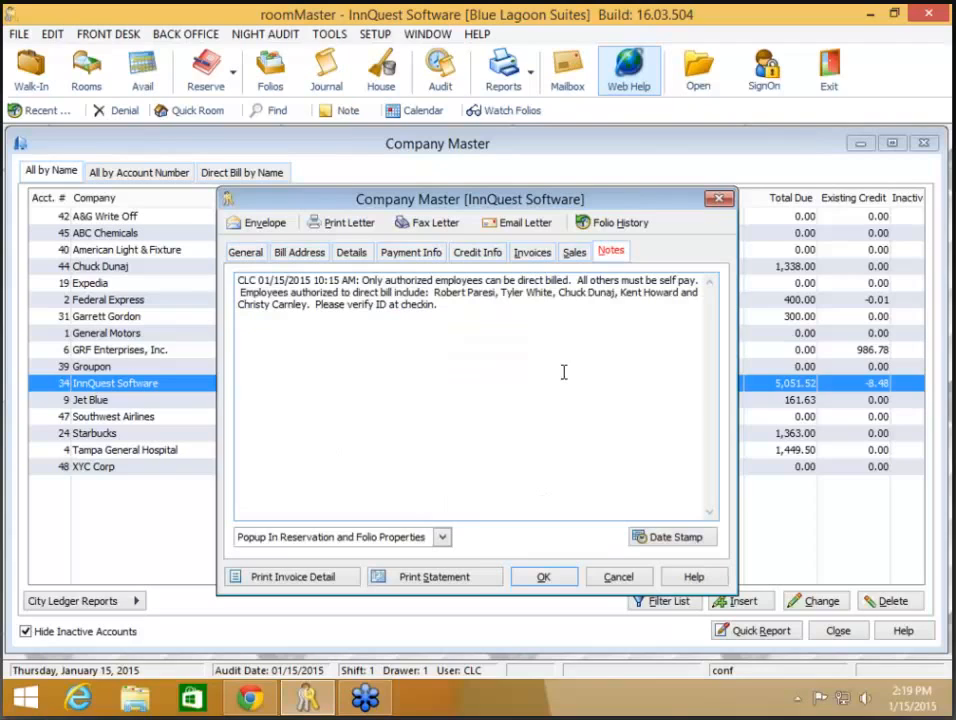
pyautogui.click(442, 538)
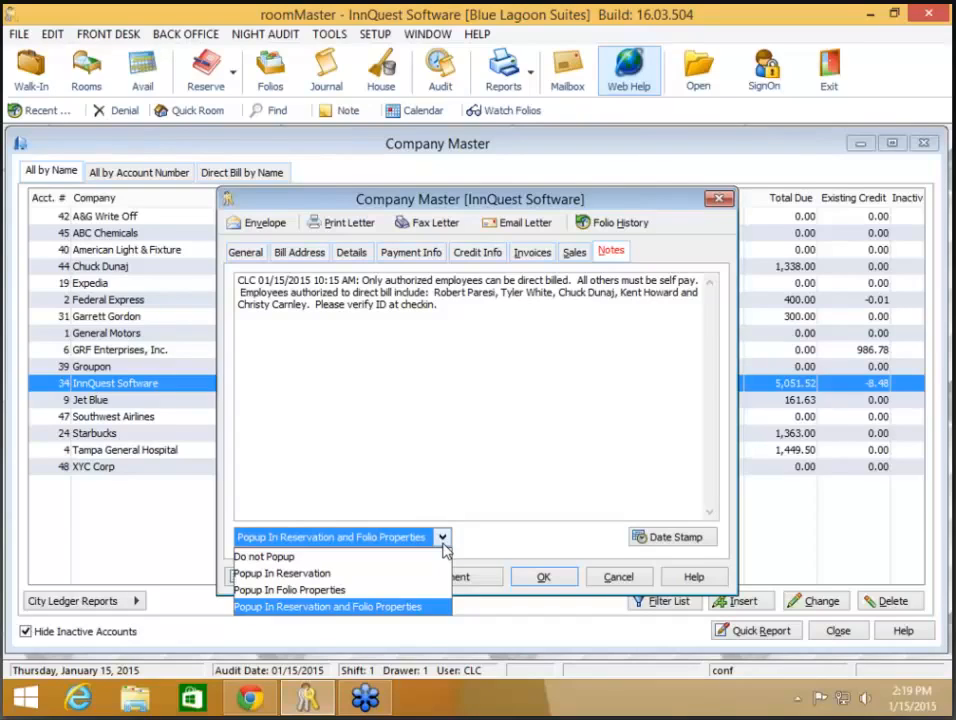
pyautogui.click(461, 484)
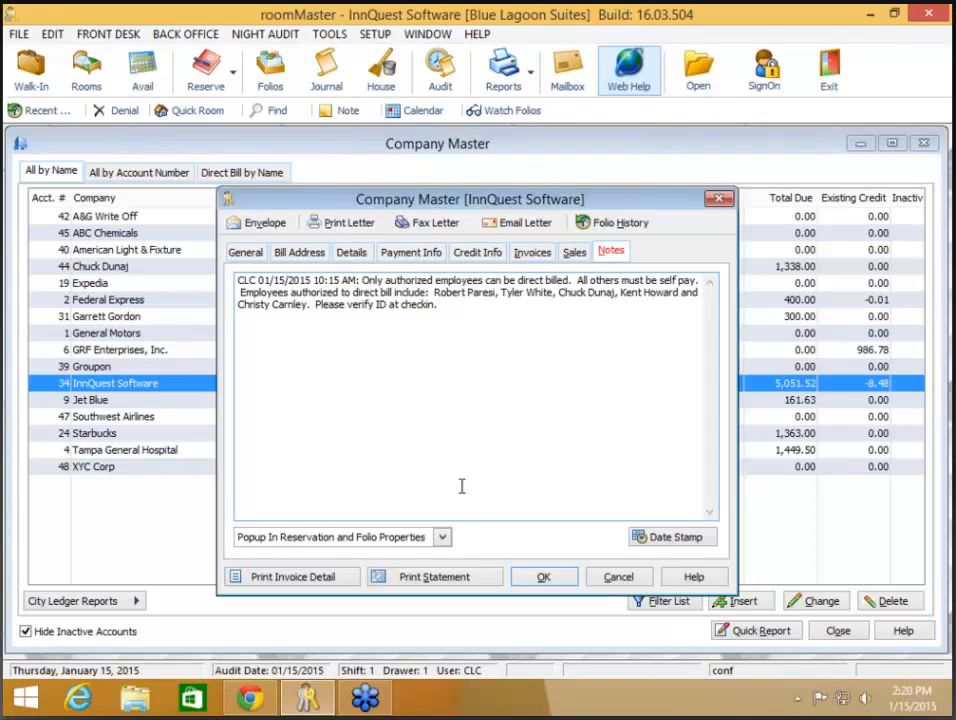
pyautogui.click(545, 580)
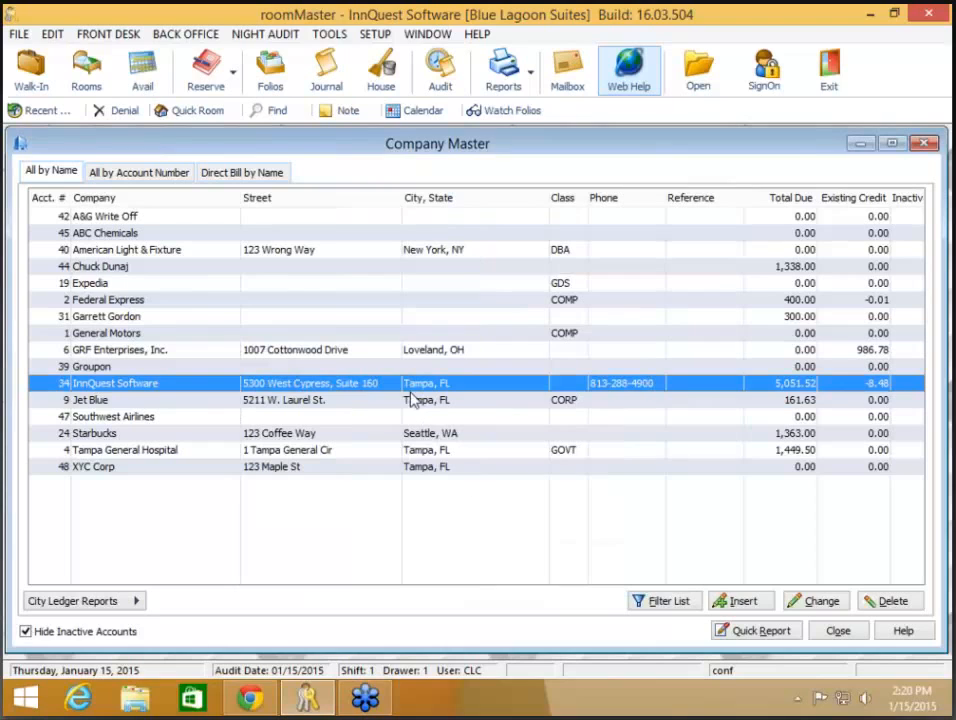
pyautogui.click(236, 85)
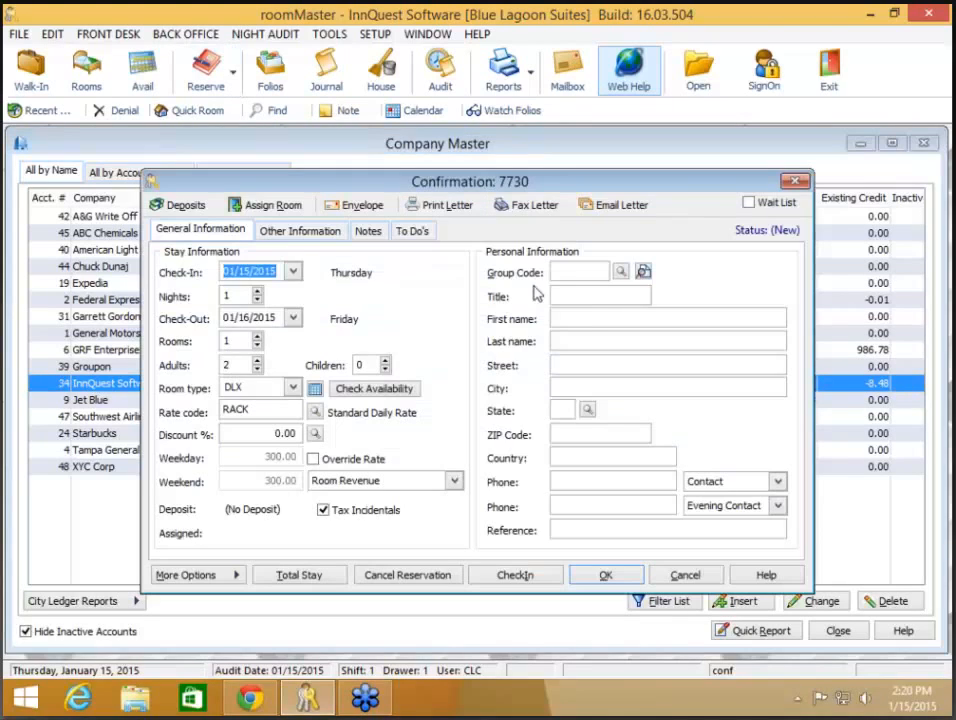
# Step: Enter the returning guest's first and last name and apply the suggested guest profile
pyautogui.click(588, 316)
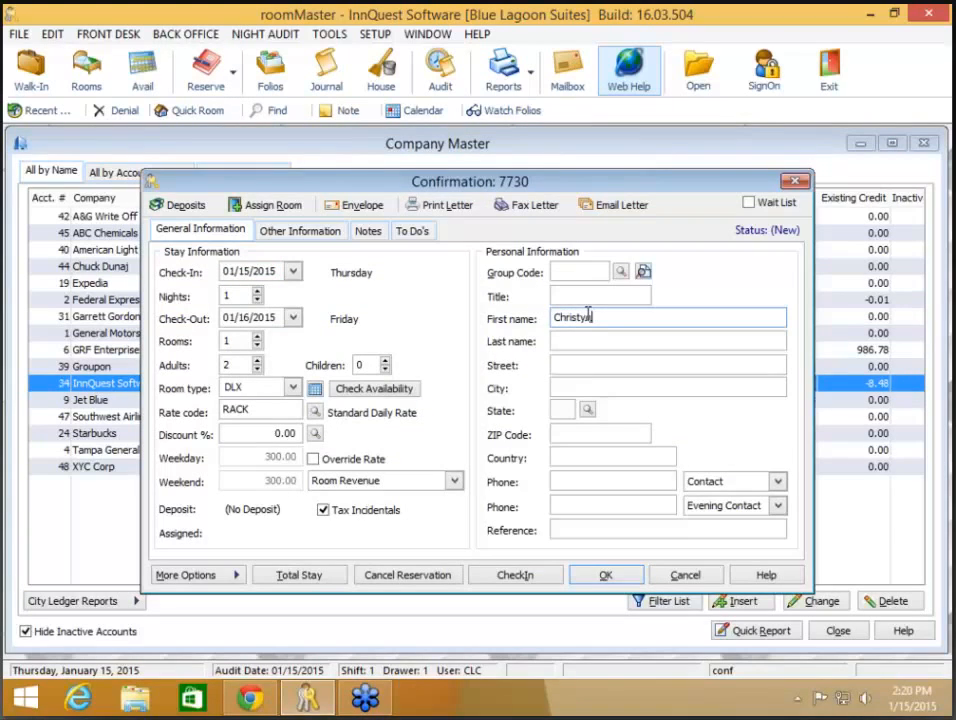
pyautogui.press('Tab')
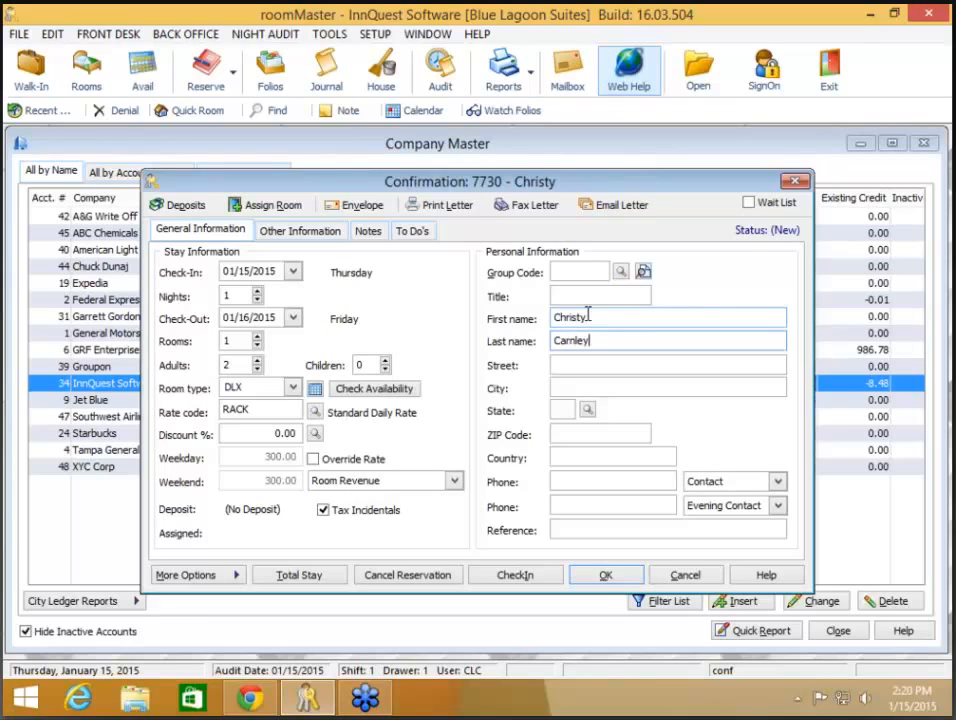
pyautogui.press('Tab')
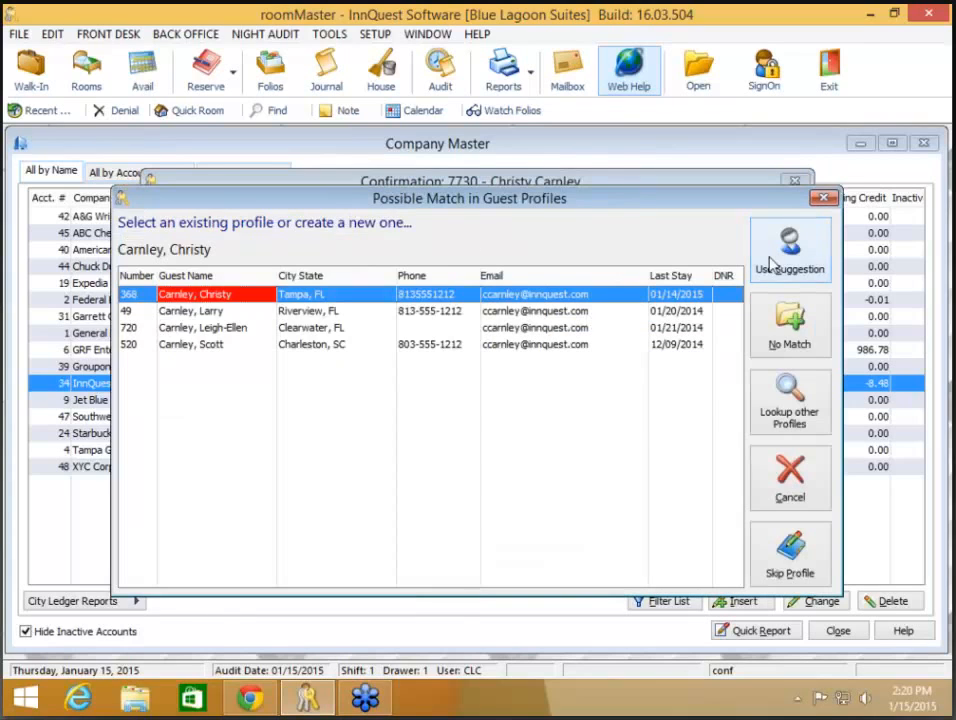
pyautogui.click(771, 262)
# Step: Direct-bill to InnQuest Software, decline the IQ rate, read its note, then cancel
pyautogui.click(323, 228)
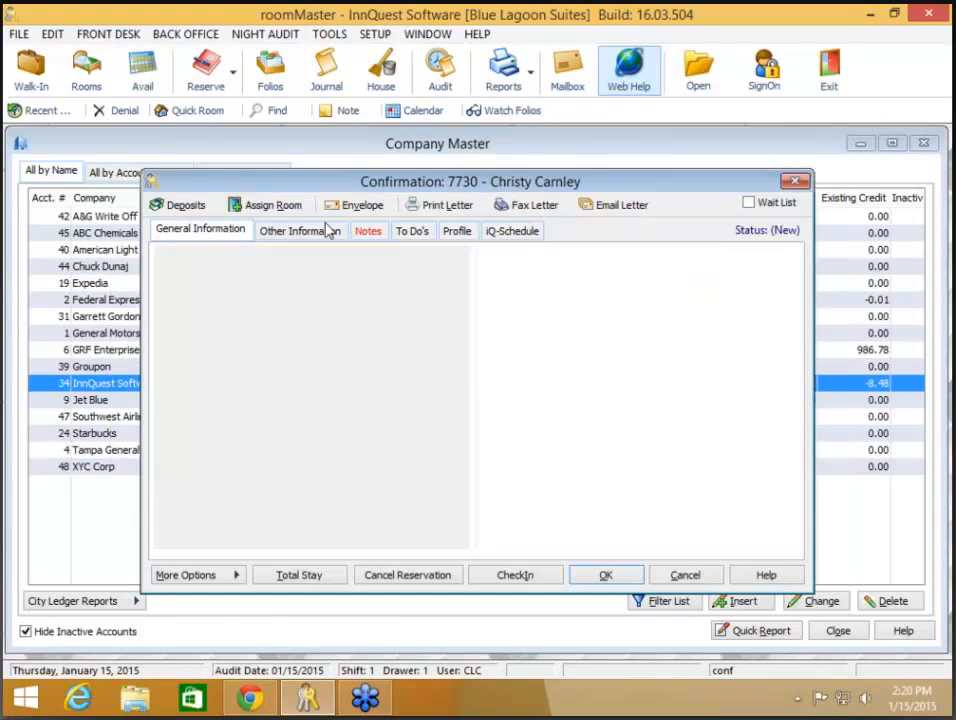
pyautogui.click(292, 368)
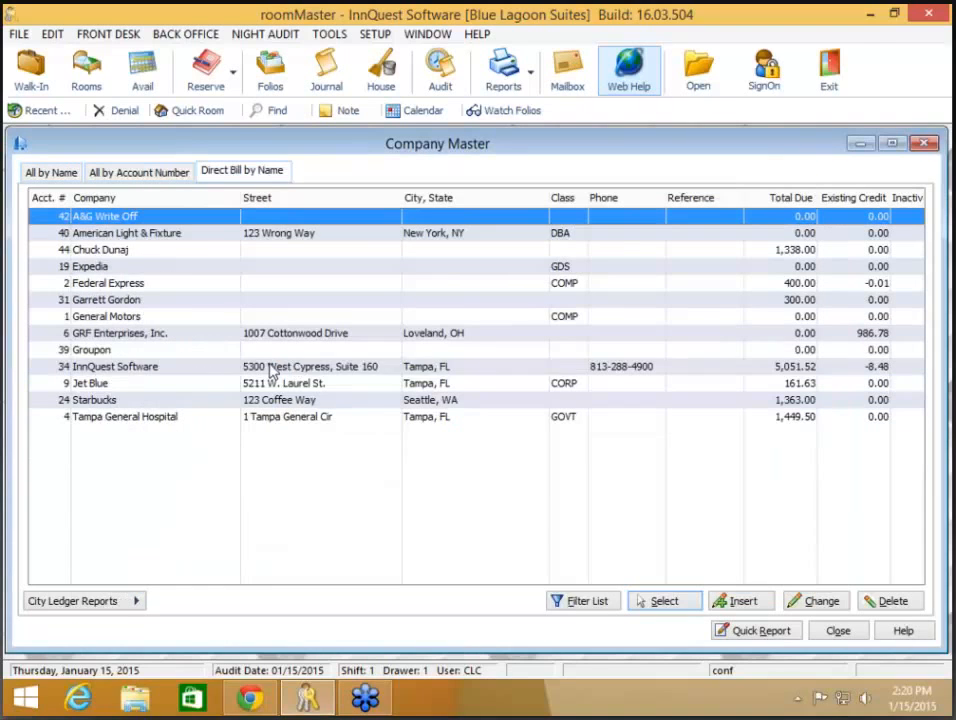
pyautogui.doubleClick(270, 365)
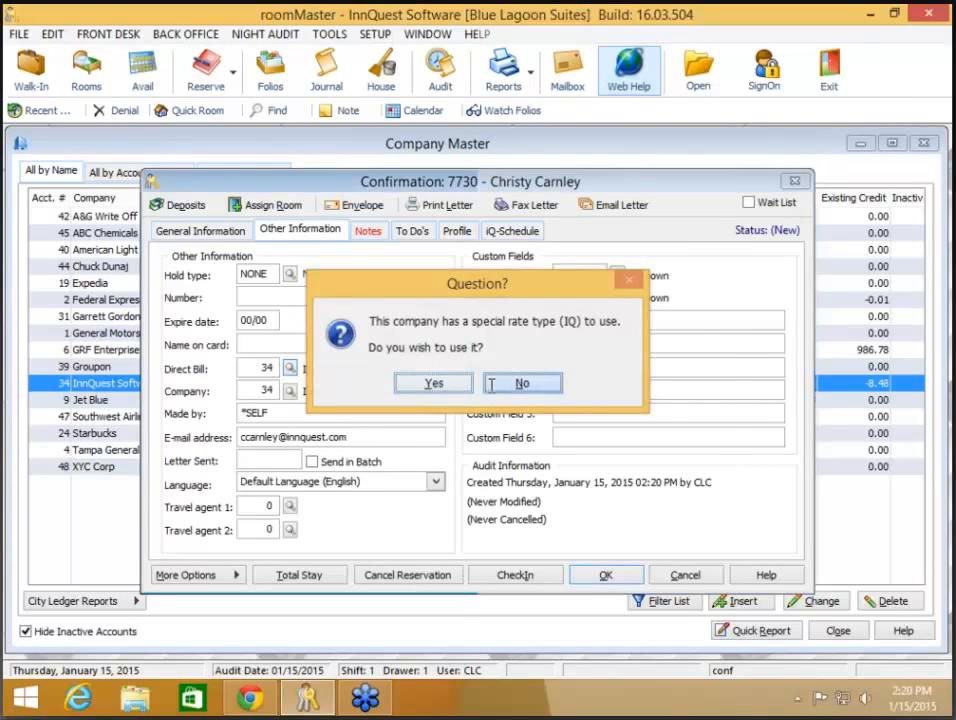
pyautogui.click(495, 385)
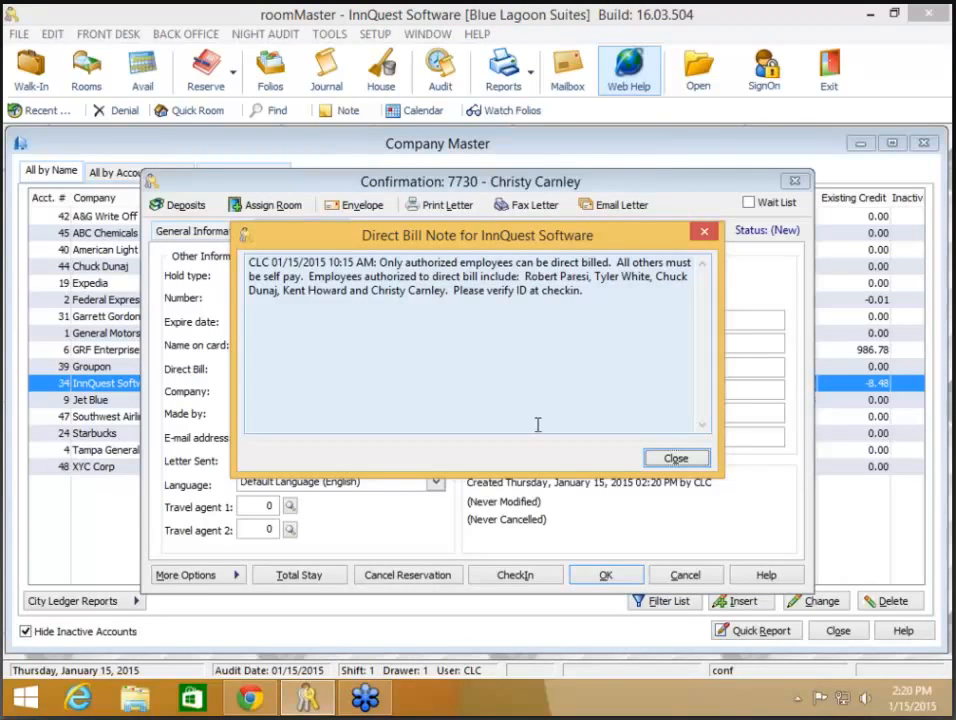
pyautogui.click(694, 461)
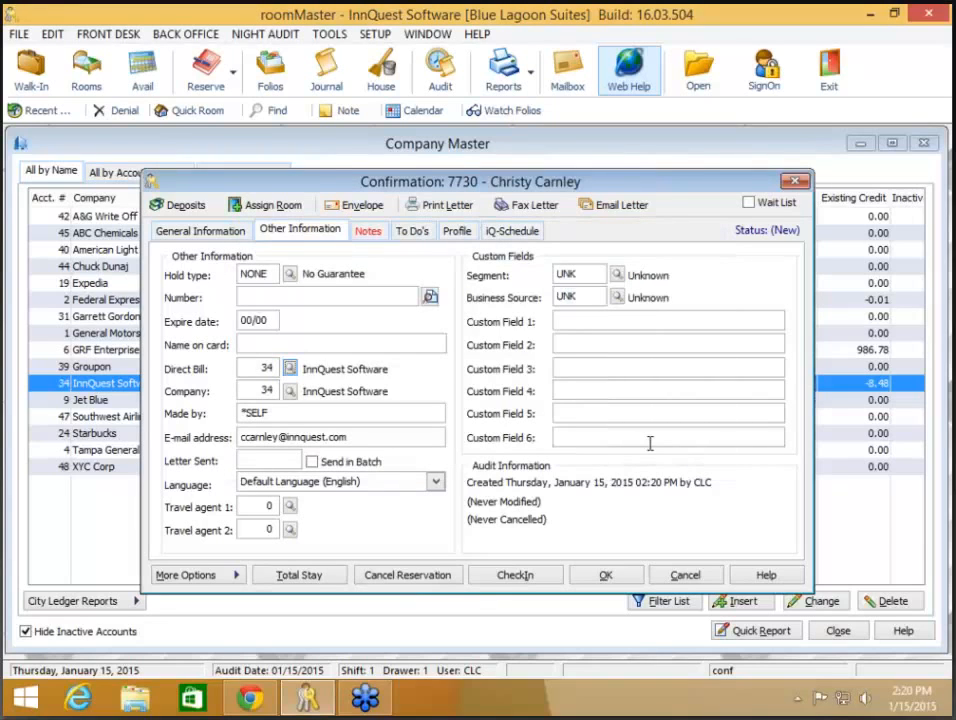
pyautogui.click(685, 576)
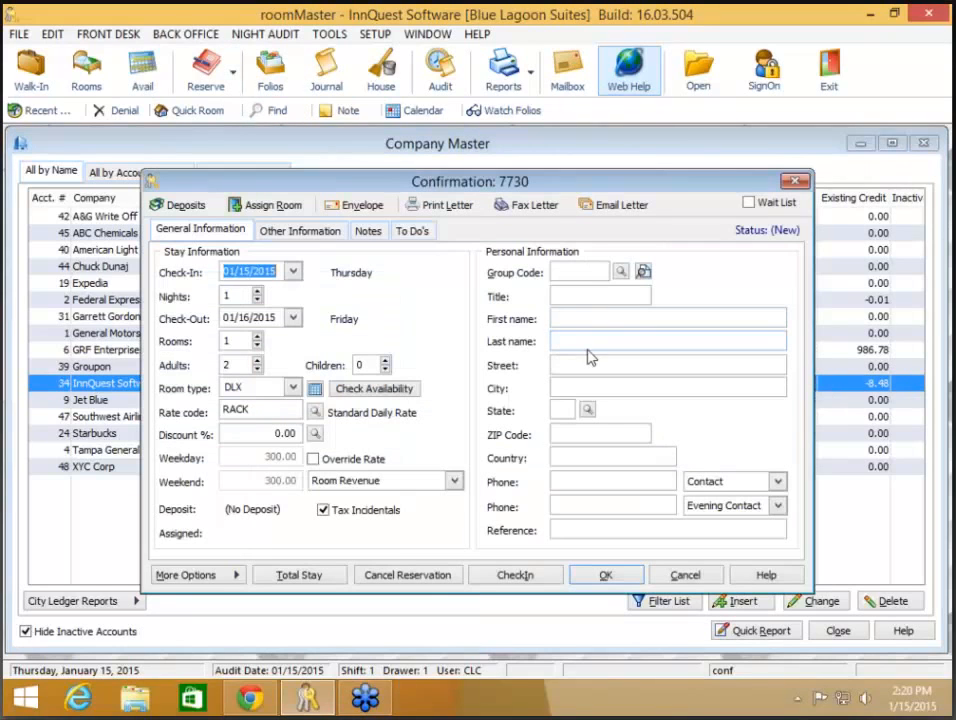
# Step: Re-enter the guest's first and last name and apply the suggested guest profile
pyautogui.click(595, 320)
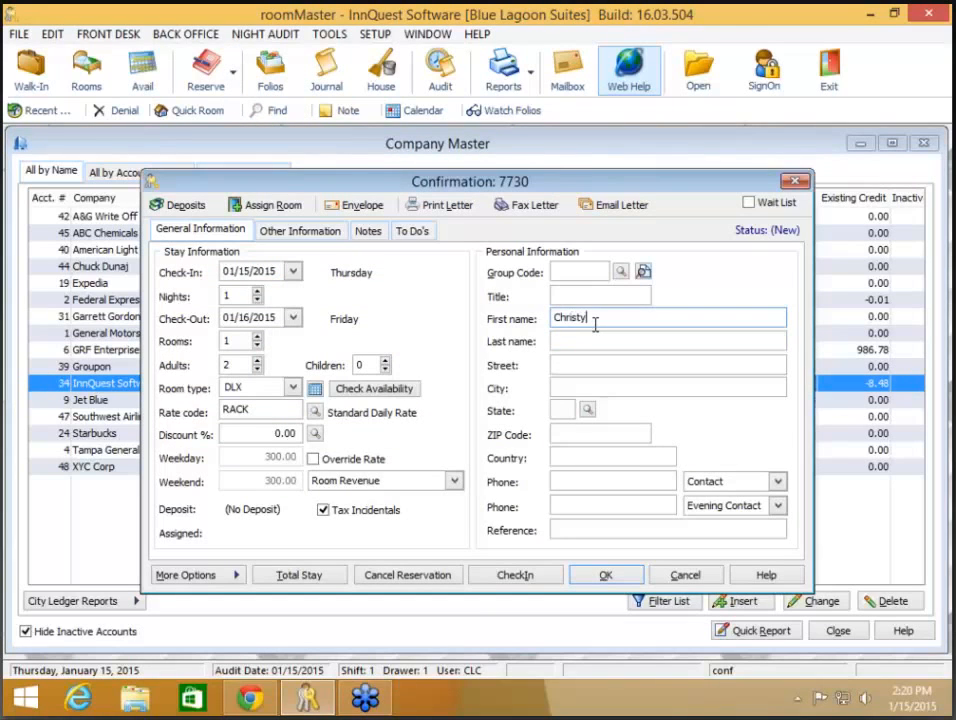
pyautogui.press('Tab')
pyautogui.press('Tab')
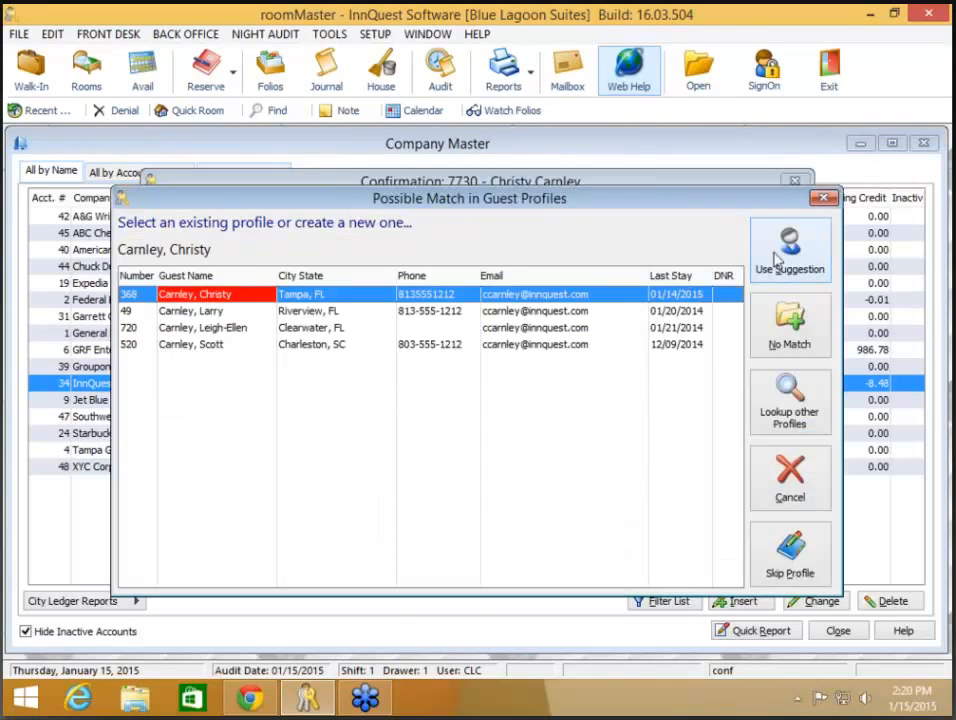
pyautogui.click(789, 250)
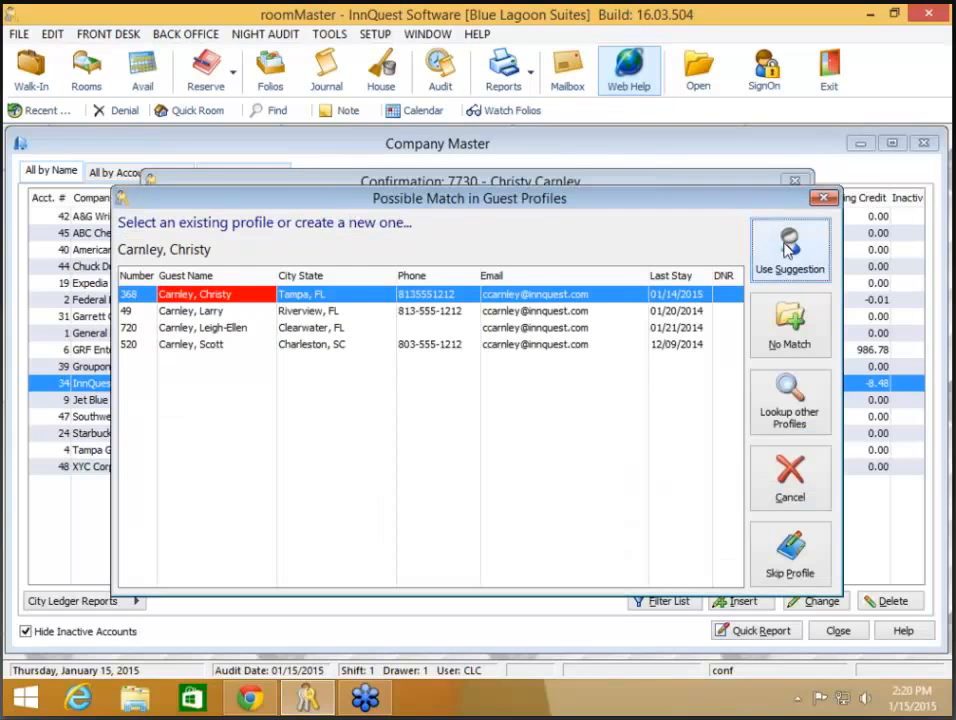
# Step: Set XYC Corp as the company, decline the AAA rate, dismiss its note, and discard the reservation
pyautogui.click(290, 394)
pyautogui.doubleClick(263, 467)
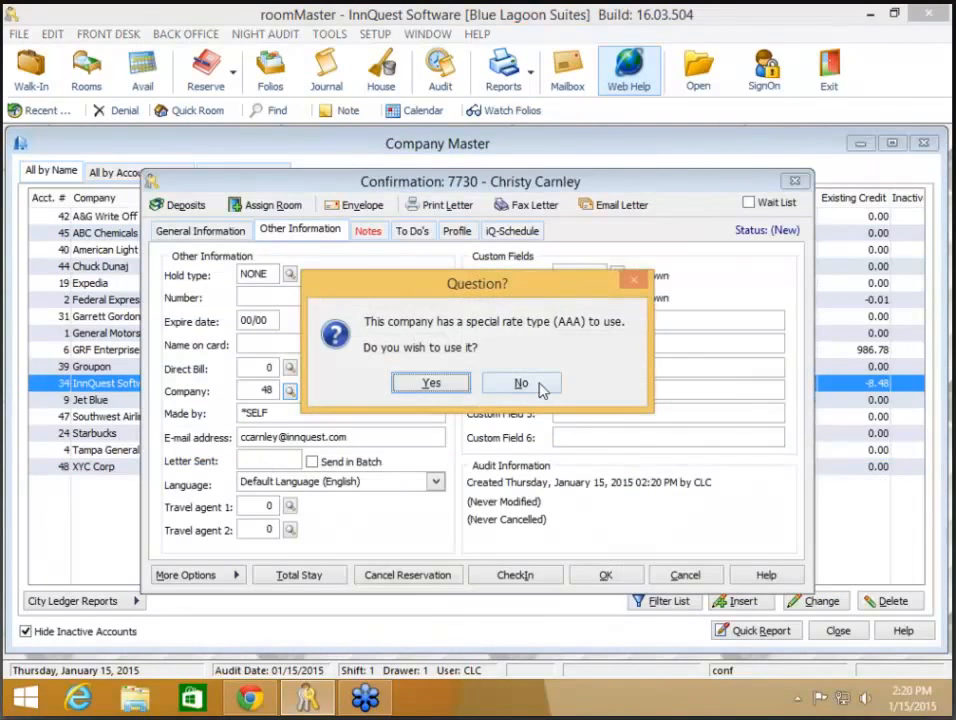
pyautogui.click(544, 385)
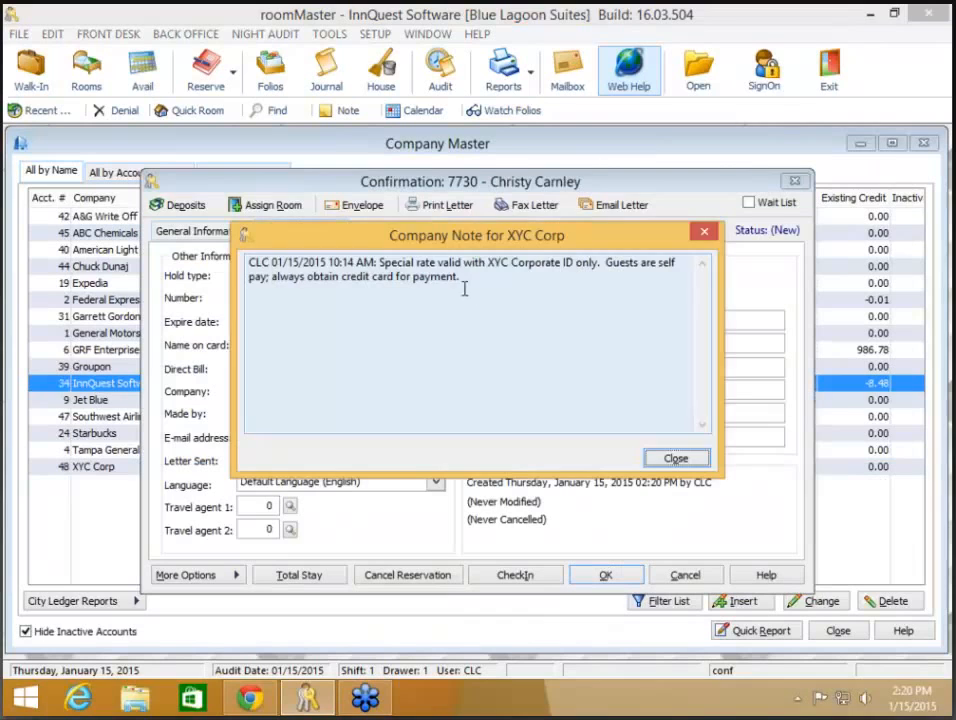
pyautogui.click(676, 459)
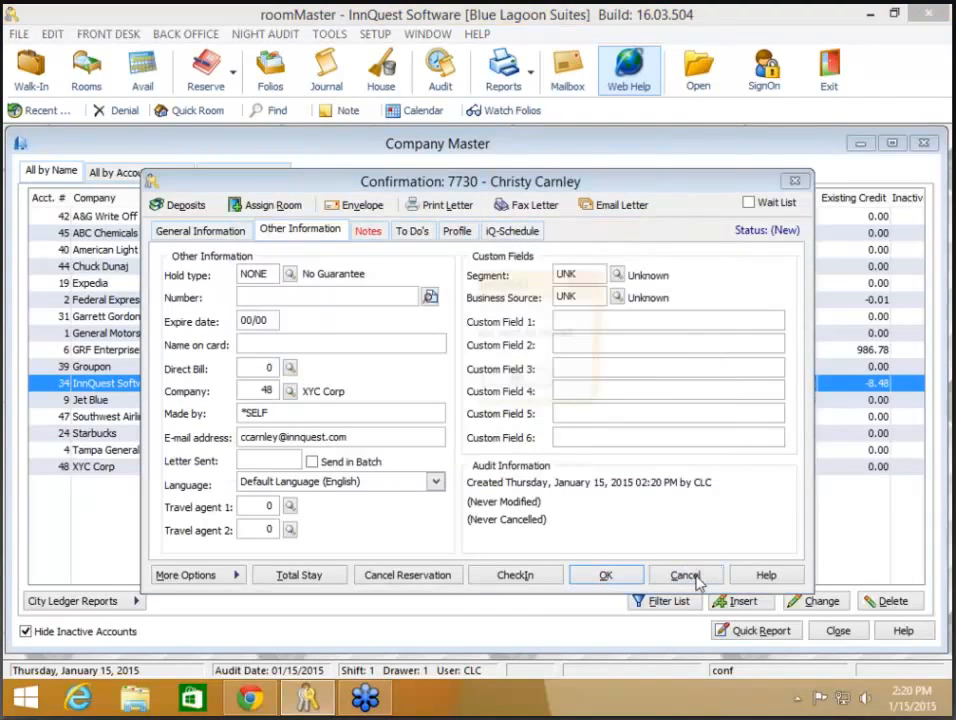
pyautogui.click(694, 578)
pyautogui.click(436, 385)
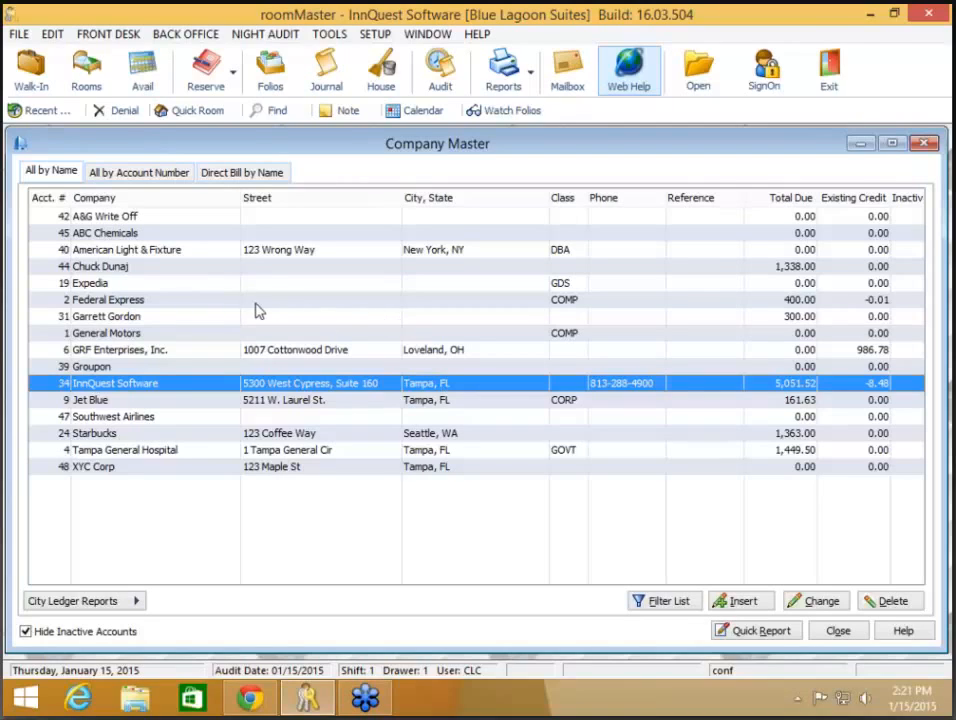
# Step: Flag account 44 as Direct Bill No Longer Available, then close the company list and City Ledger
pyautogui.click(256, 271)
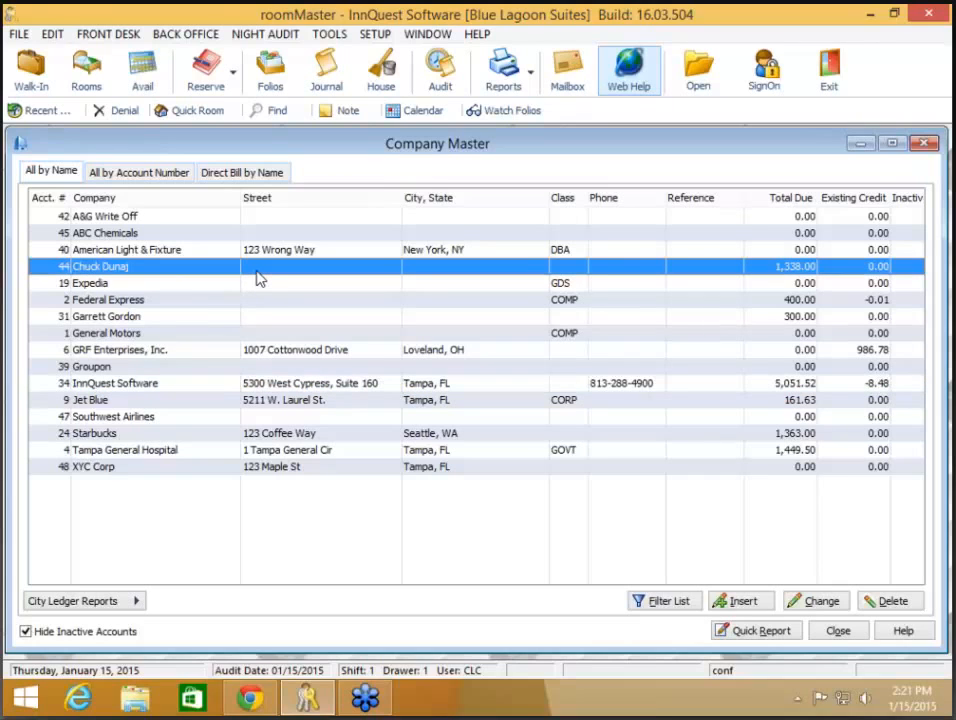
pyautogui.doubleClick(256, 269)
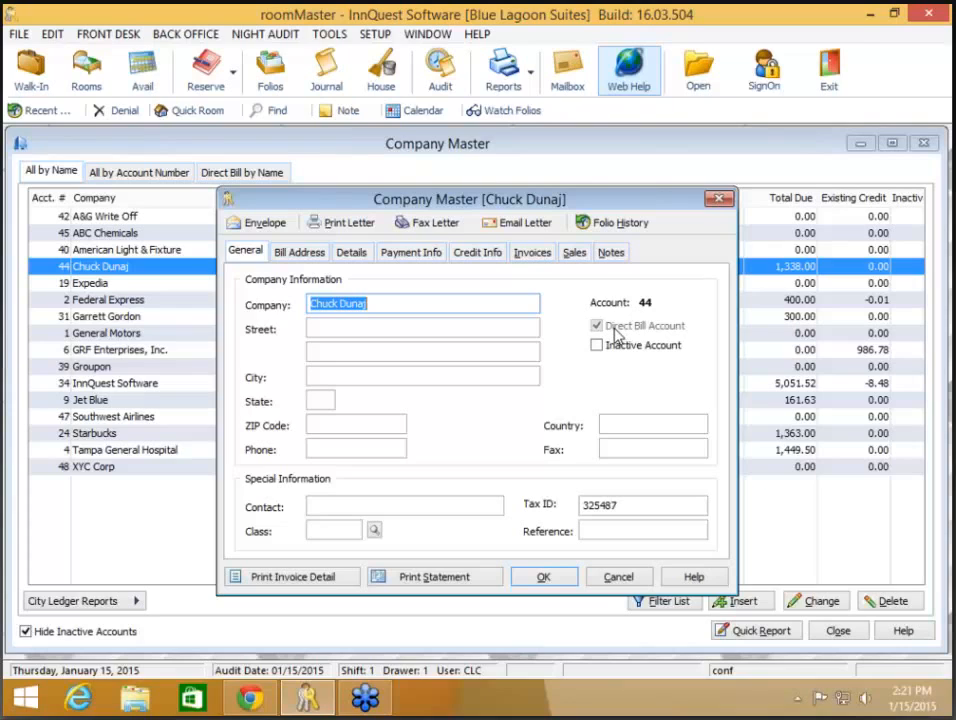
pyautogui.click(470, 254)
pyautogui.click(434, 254)
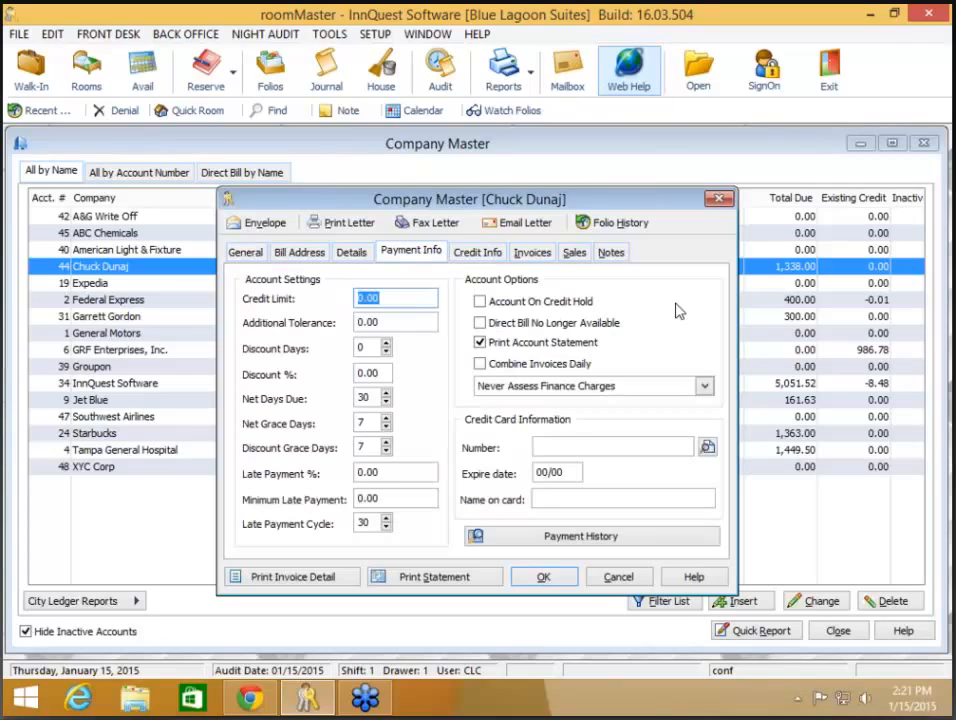
pyautogui.click(597, 325)
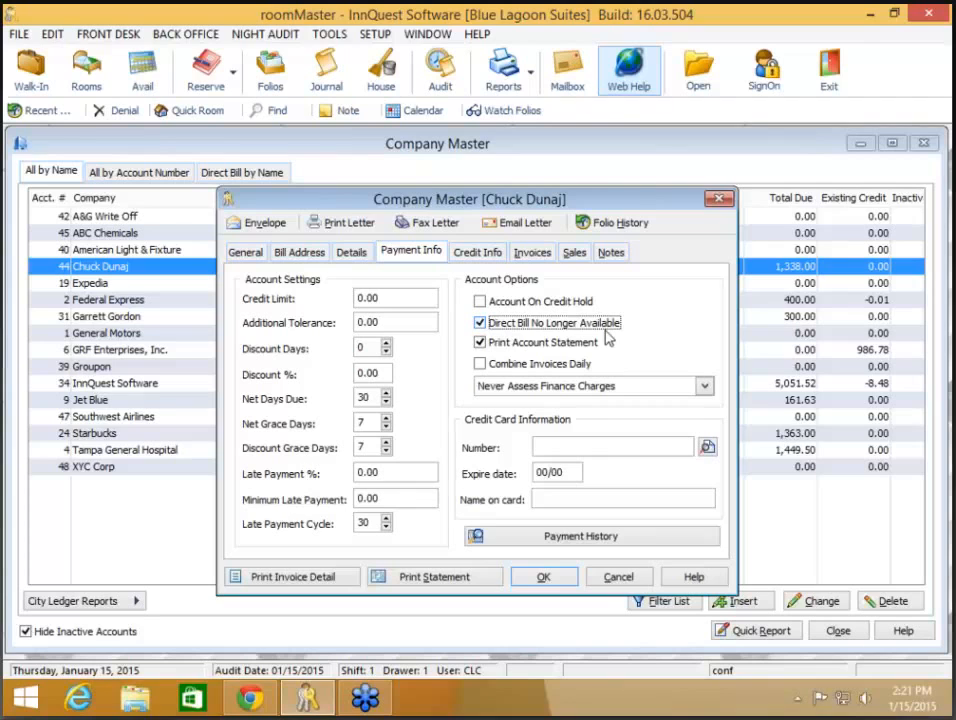
pyautogui.click(545, 576)
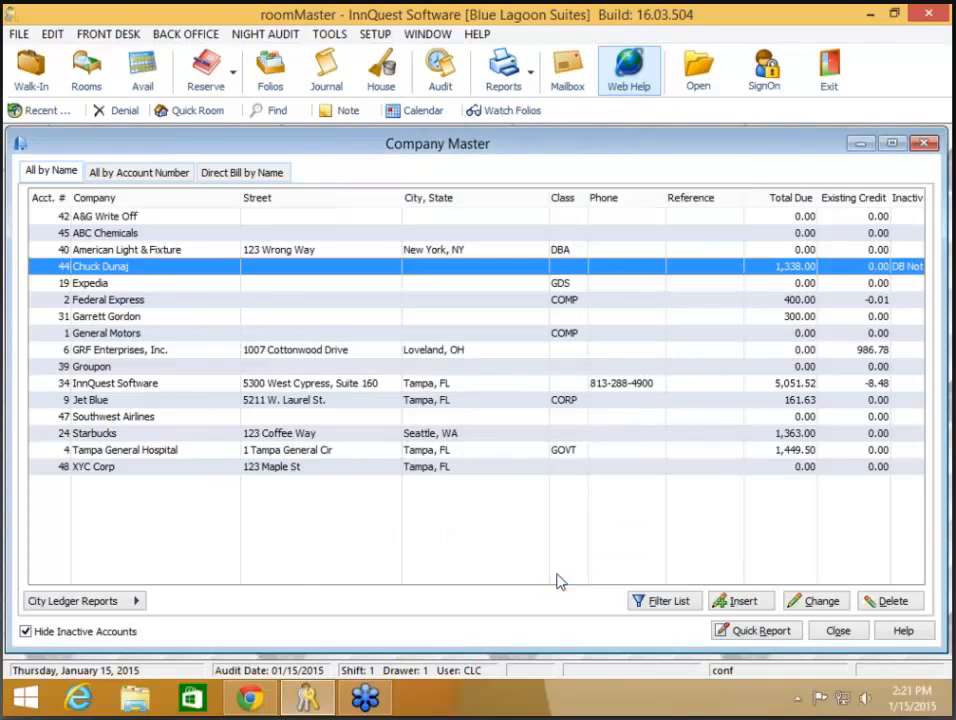
pyautogui.click(839, 631)
pyautogui.click(566, 487)
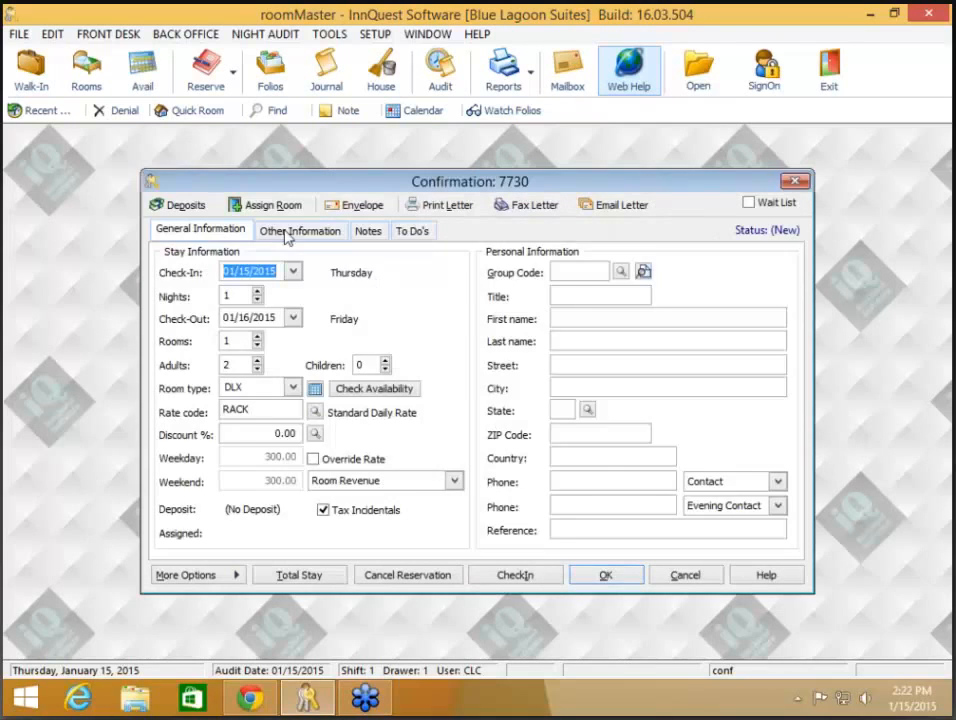
# Step: Try direct-billing the new reservation to account 44 and dismiss the unavailable warning
pyautogui.click(290, 232)
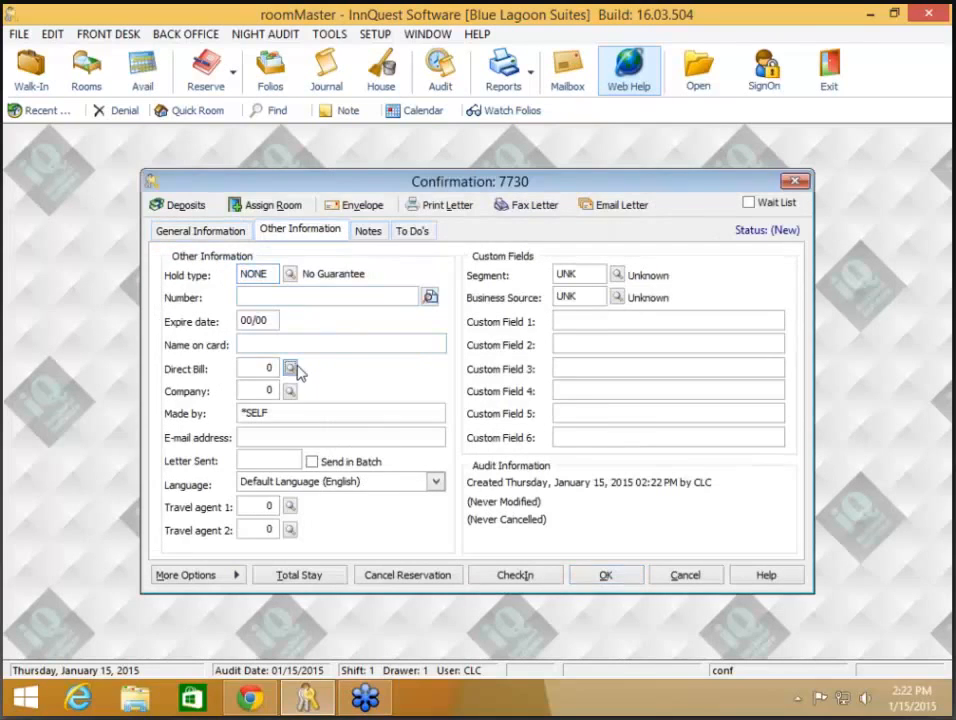
pyautogui.click(290, 369)
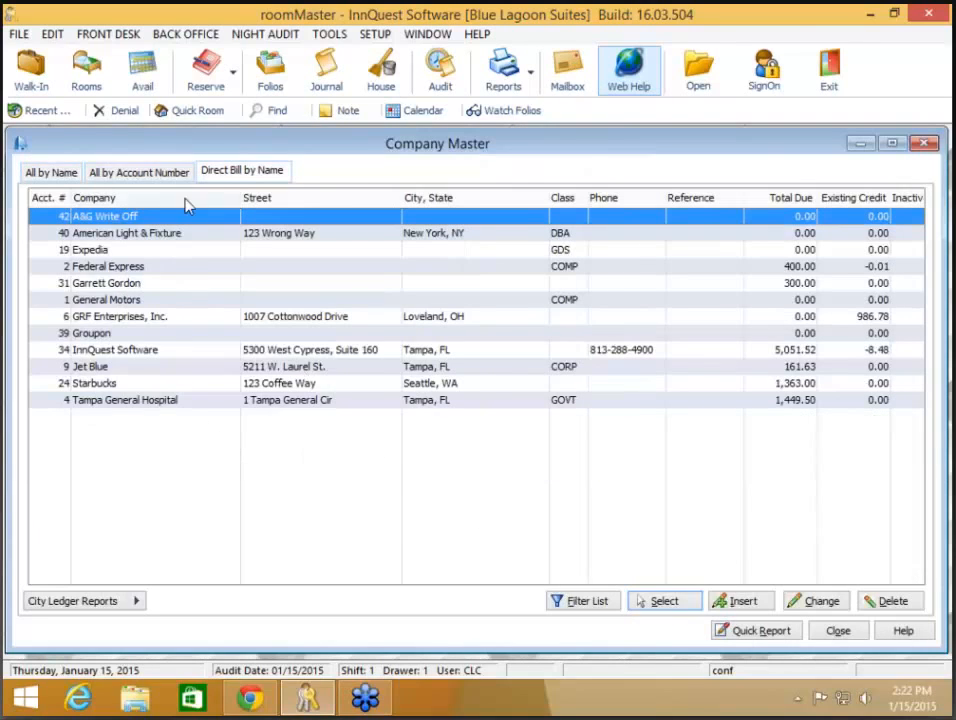
pyautogui.click(50, 172)
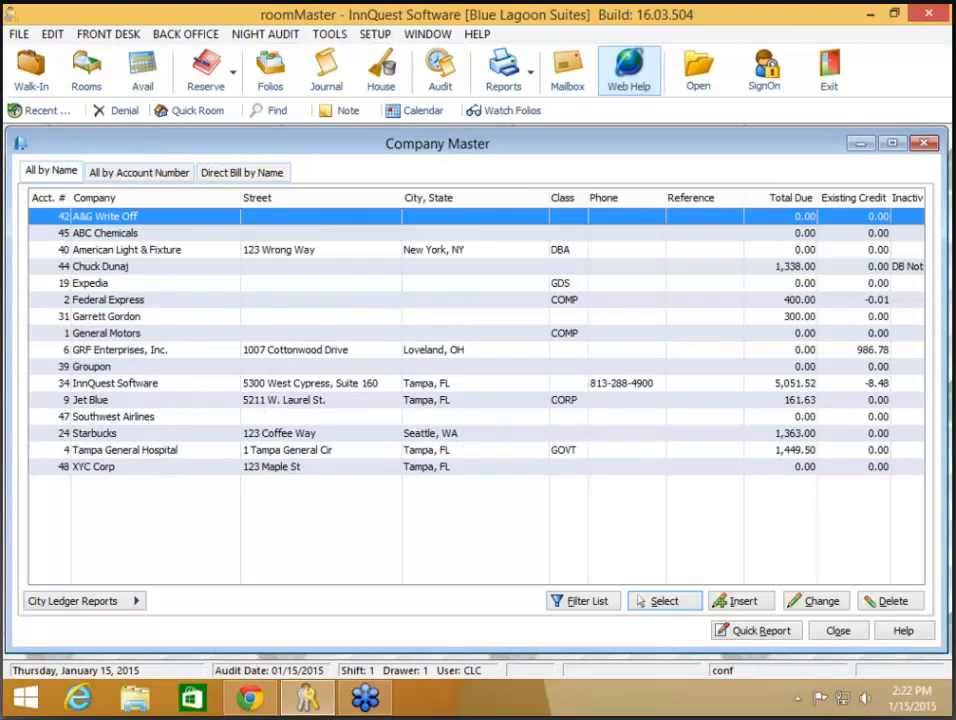
pyautogui.doubleClick(102, 269)
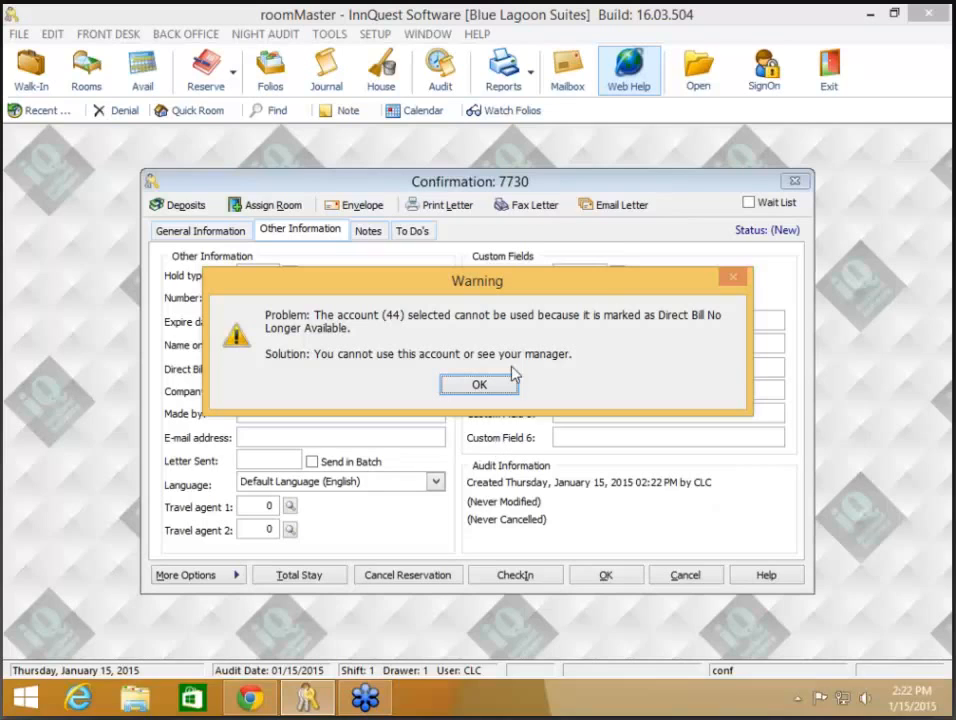
pyautogui.click(481, 385)
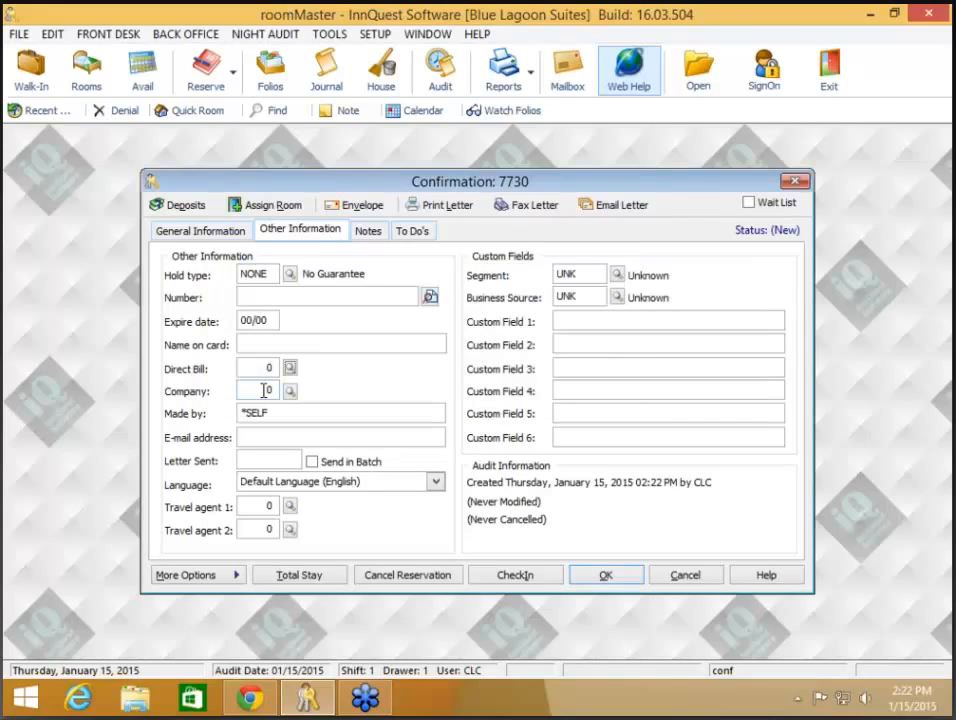
# Step: Enter 44 as the company, discard reservation 7730, and reopen the City Ledger menu with Ctrl+L
pyautogui.click(269, 392)
pyautogui.write('44')
pyautogui.press('Tab')
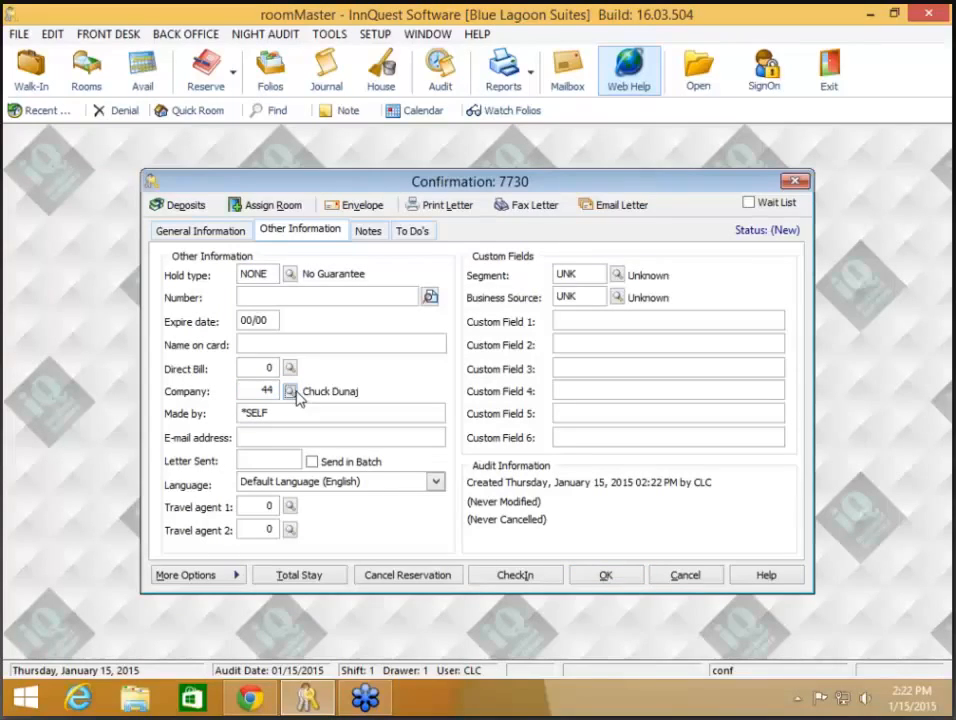
pyautogui.click(690, 580)
pyautogui.click(455, 392)
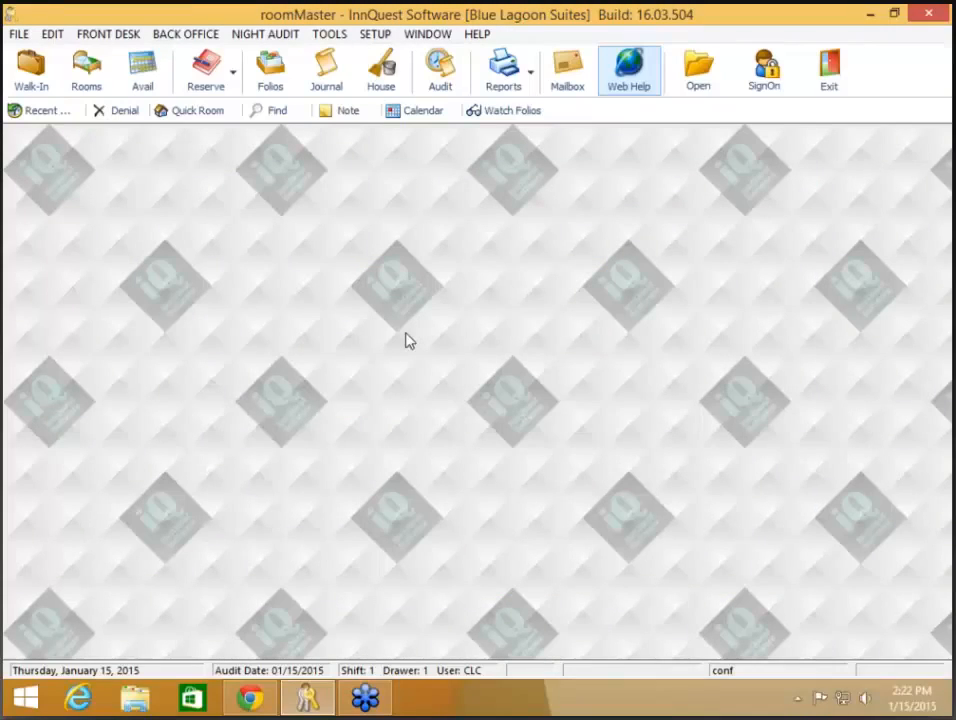
pyautogui.hotkey('ctrl', 'l')
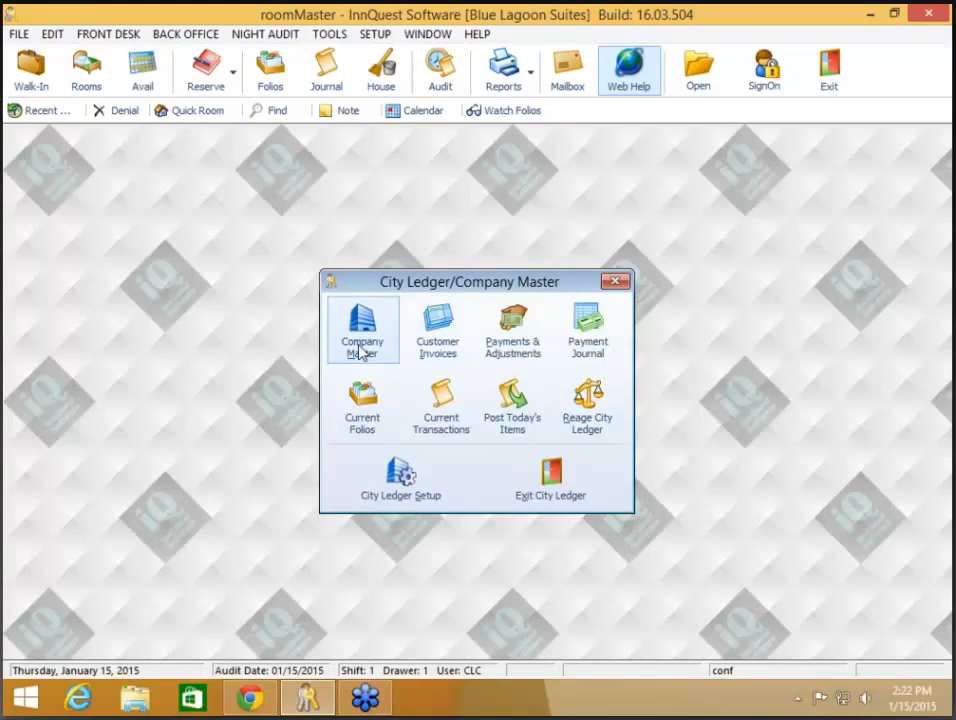
pyautogui.click(361, 352)
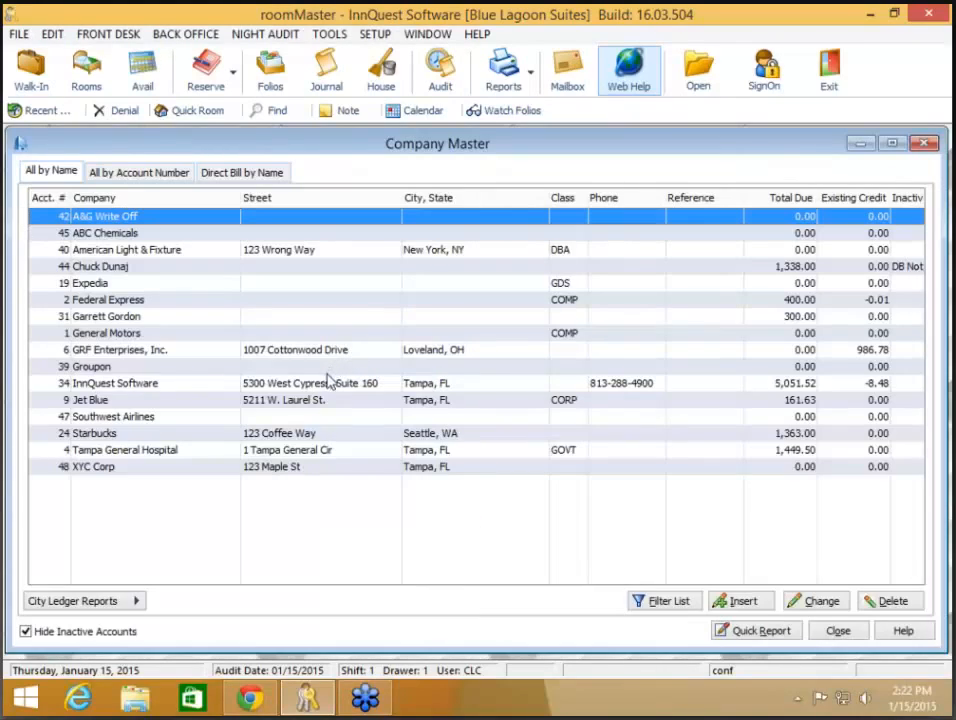
pyautogui.click(330, 385)
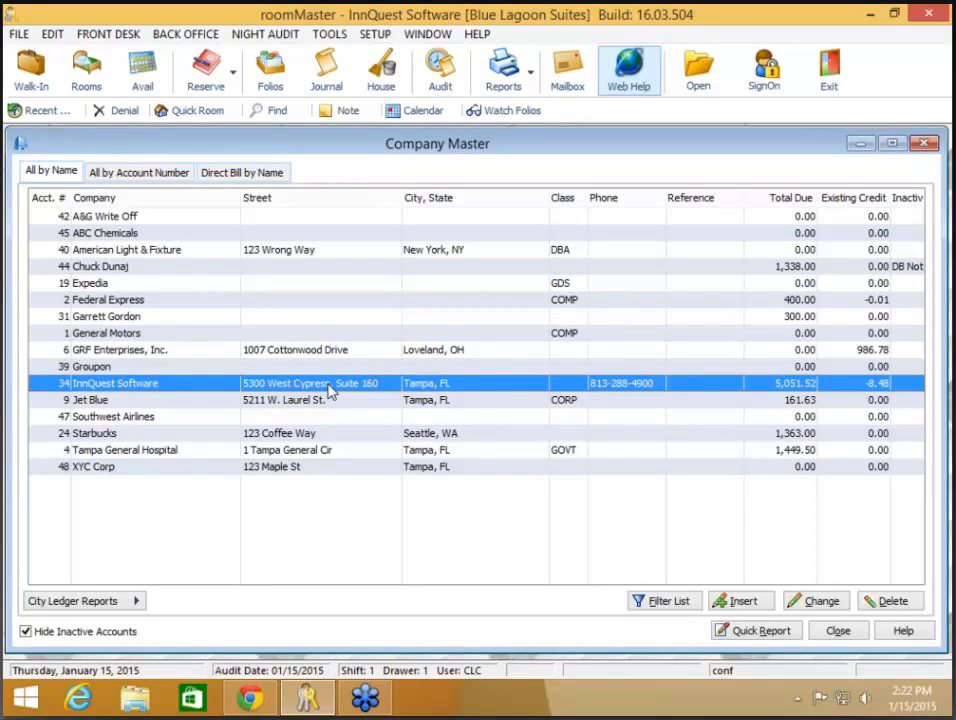
pyautogui.doubleClick(328, 385)
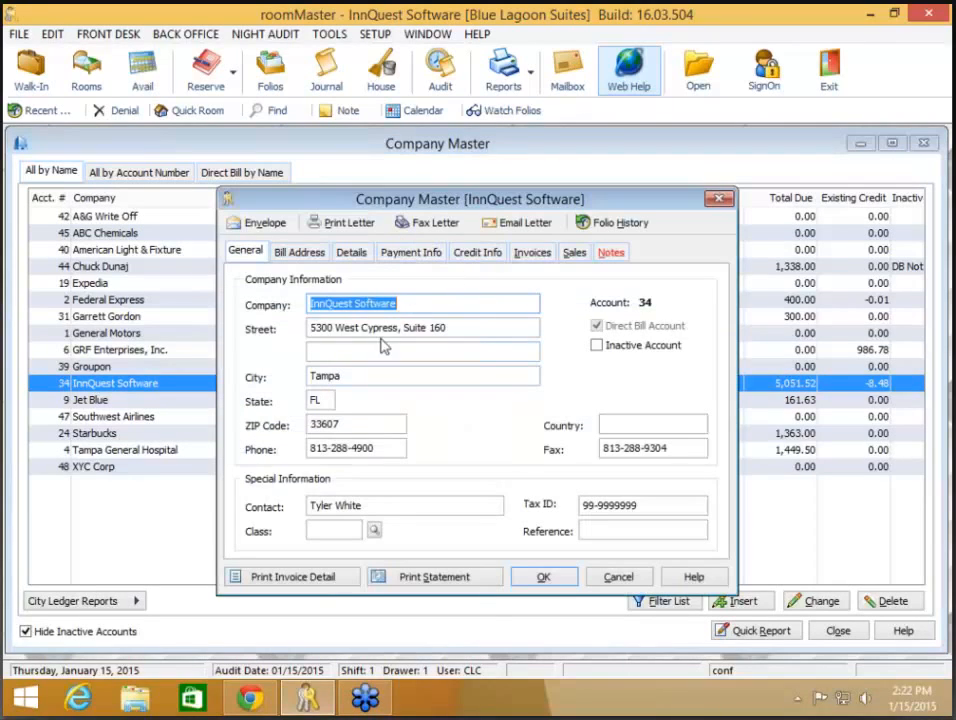
pyautogui.click(478, 253)
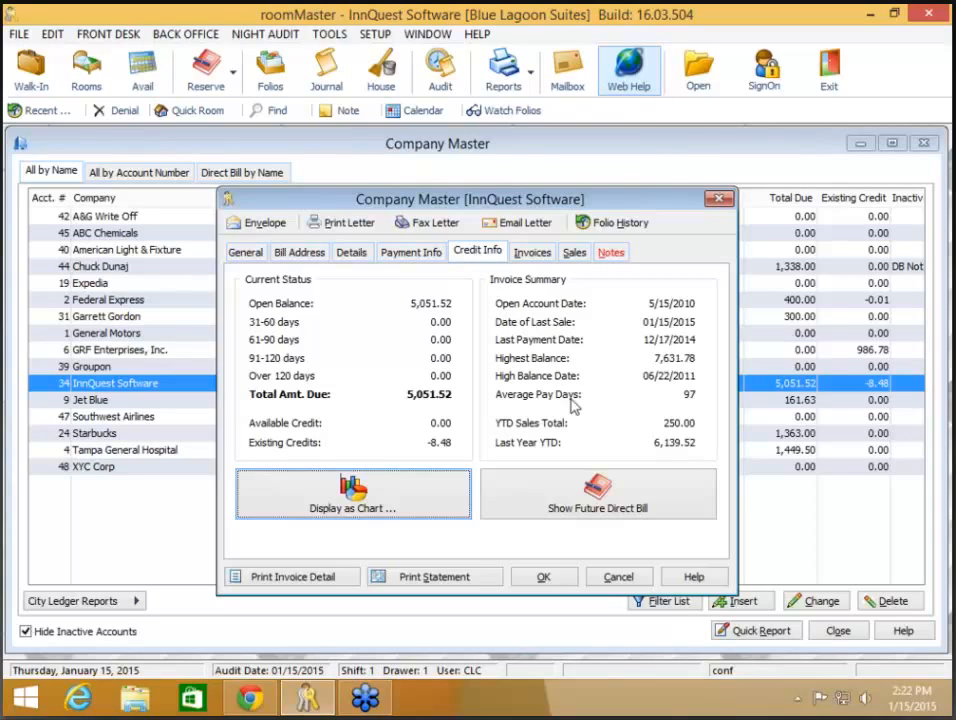
pyautogui.click(603, 501)
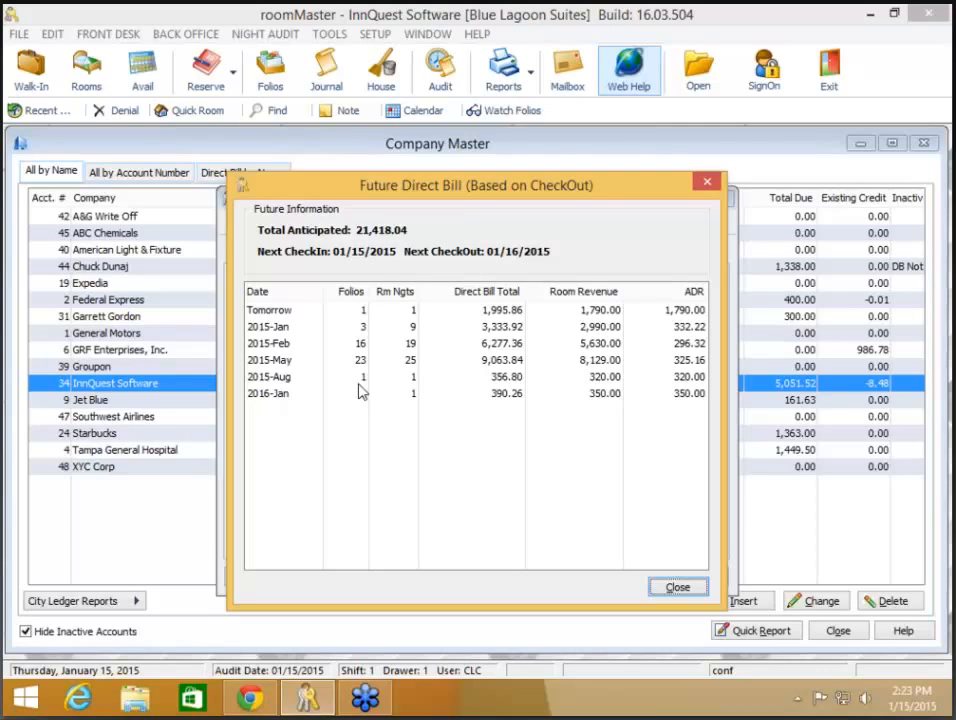
pyautogui.click(679, 588)
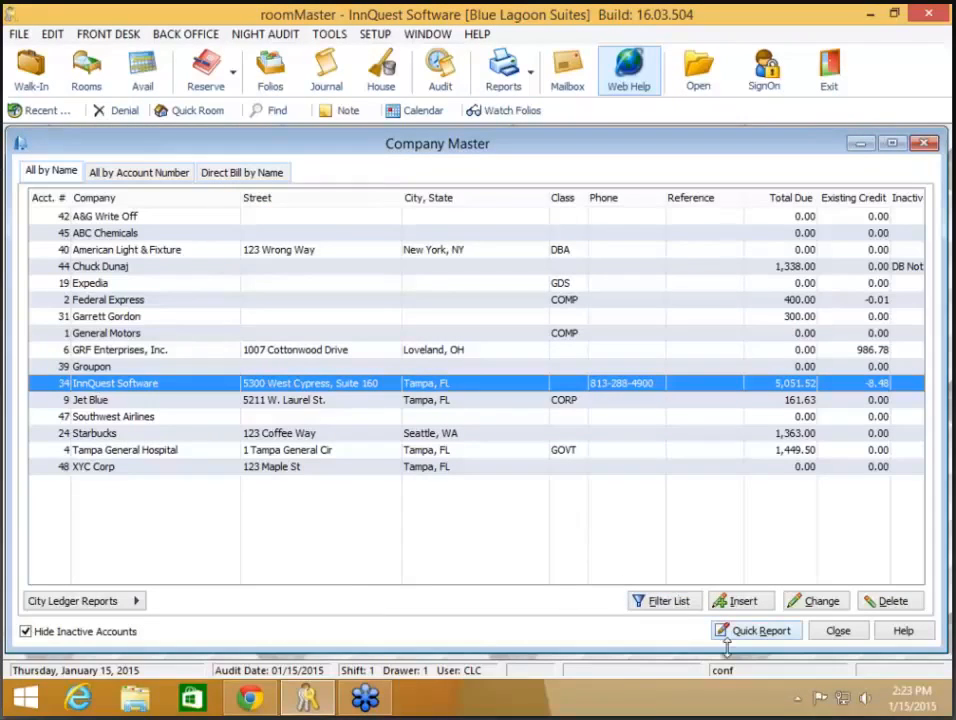
# Step: Start a city ledger batch invoice payment and choose Starbucks as the paying company
pyautogui.click(838, 632)
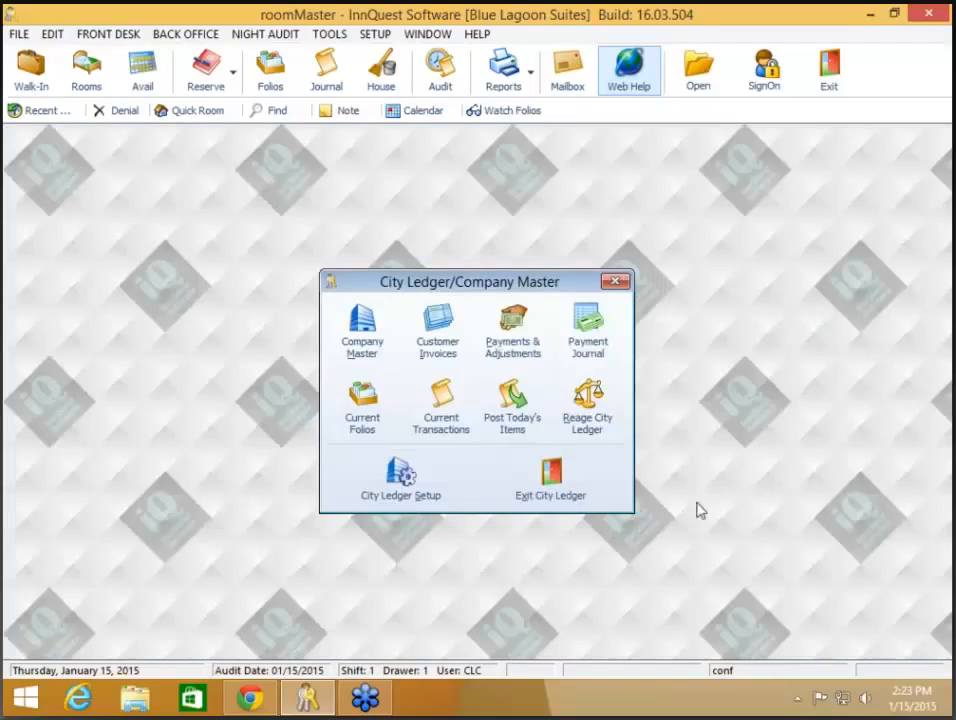
pyautogui.click(505, 345)
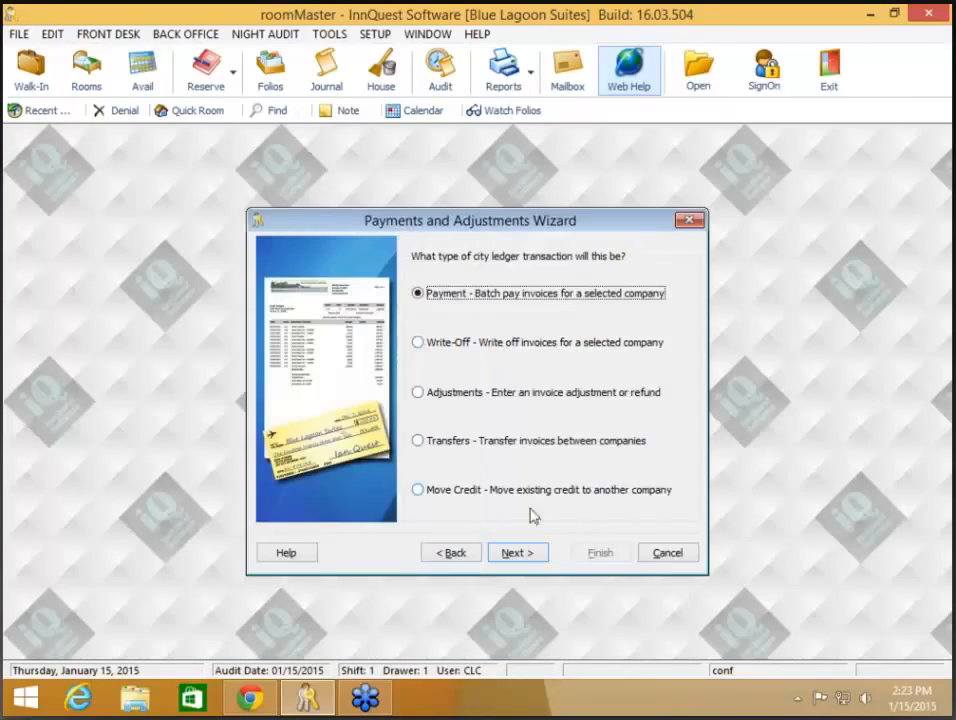
pyautogui.click(531, 555)
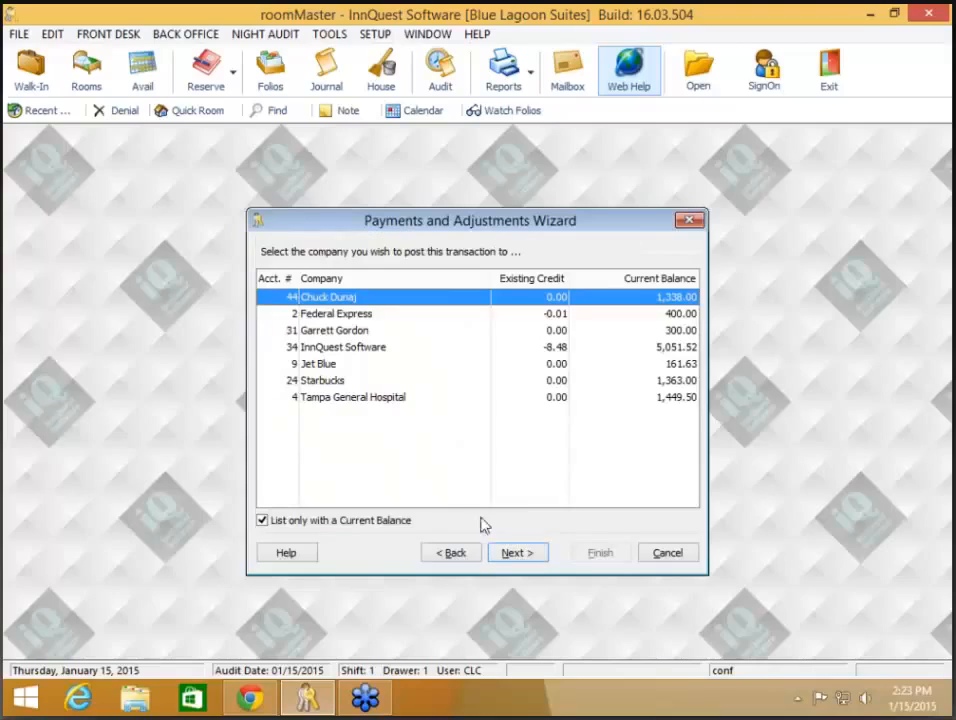
pyautogui.click(341, 523)
pyautogui.click(341, 523)
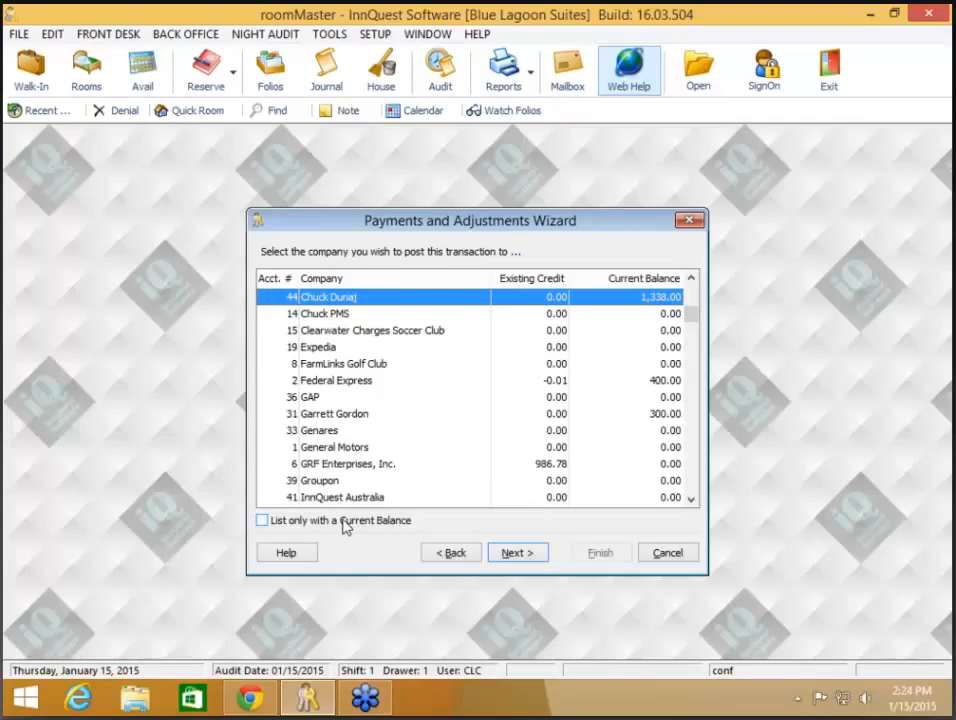
pyautogui.click(327, 521)
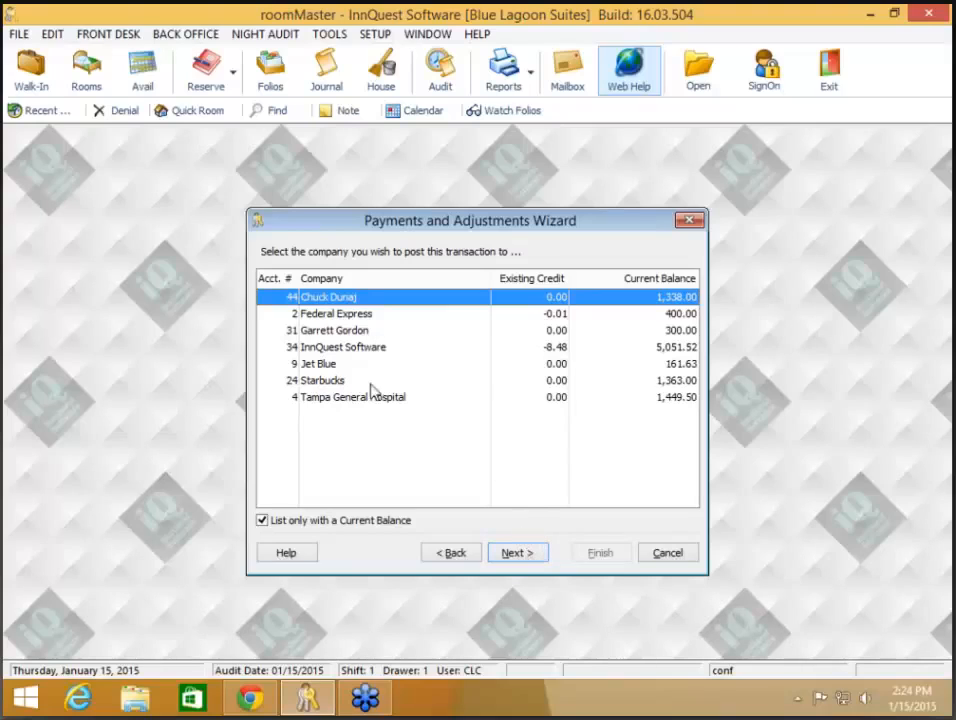
pyautogui.click(360, 380)
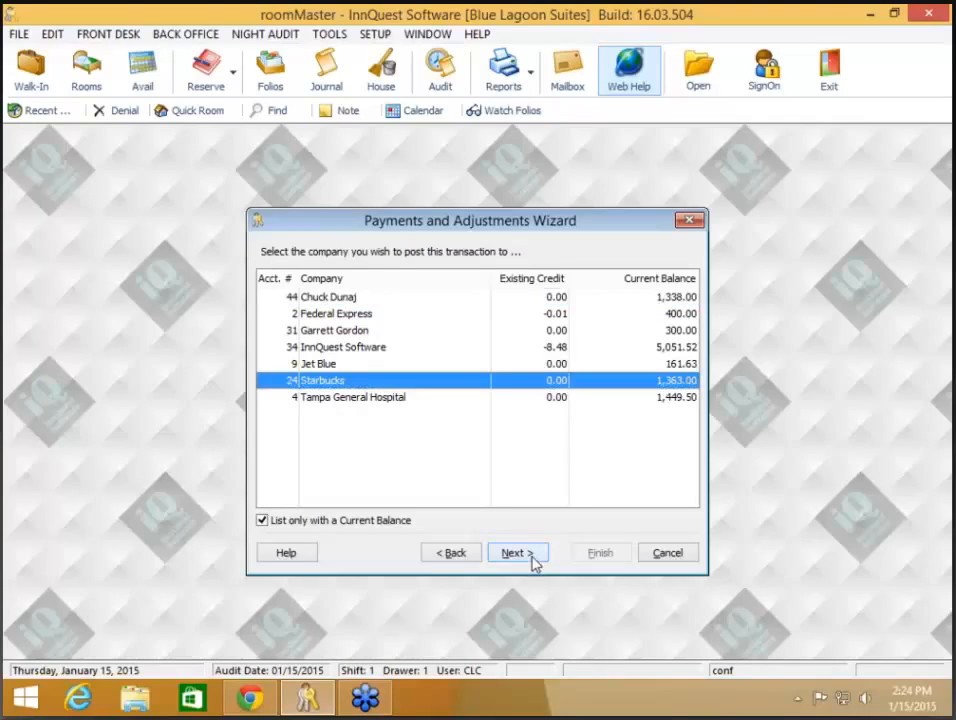
pyautogui.click(534, 563)
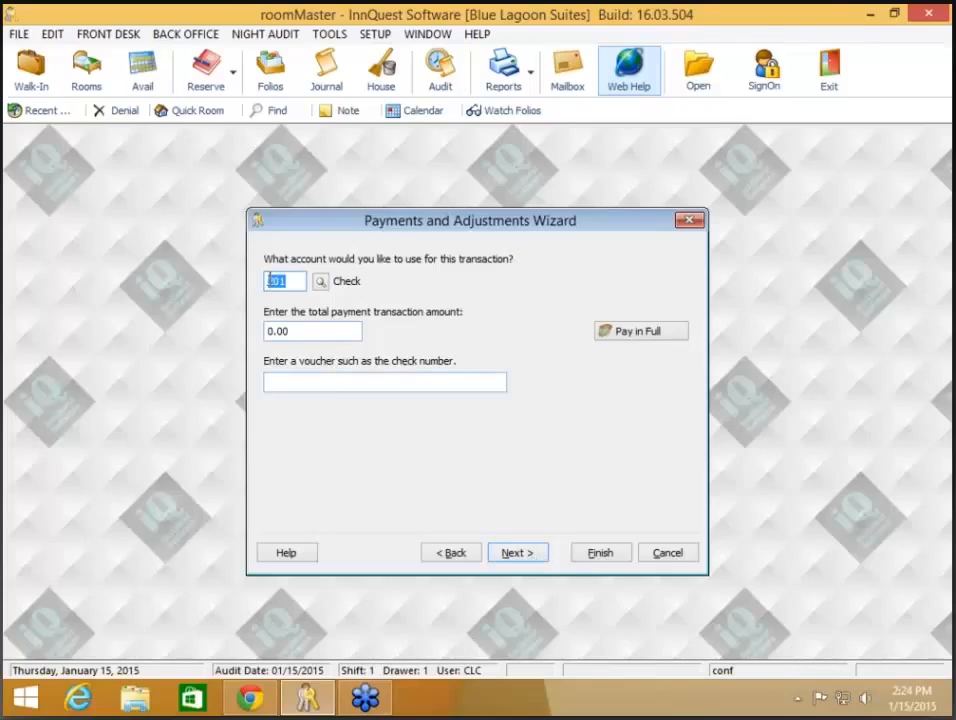
# Step: Pay Starbucks's full 1,363.00 balance with voucher CK 1121 and continue past Discounts
pyautogui.click(263, 333)
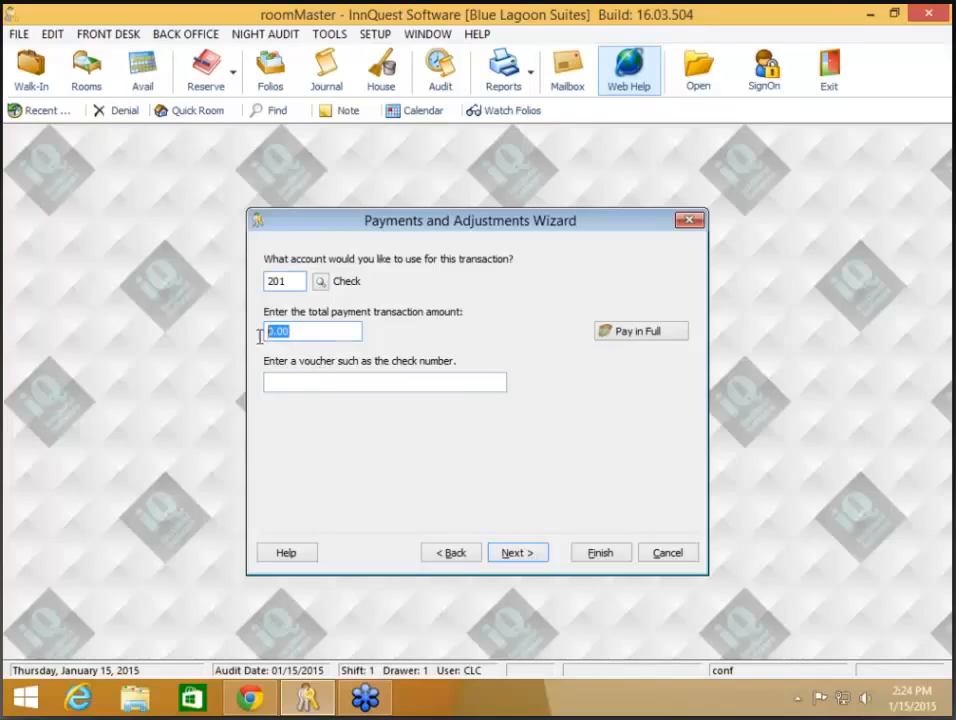
pyautogui.click(642, 340)
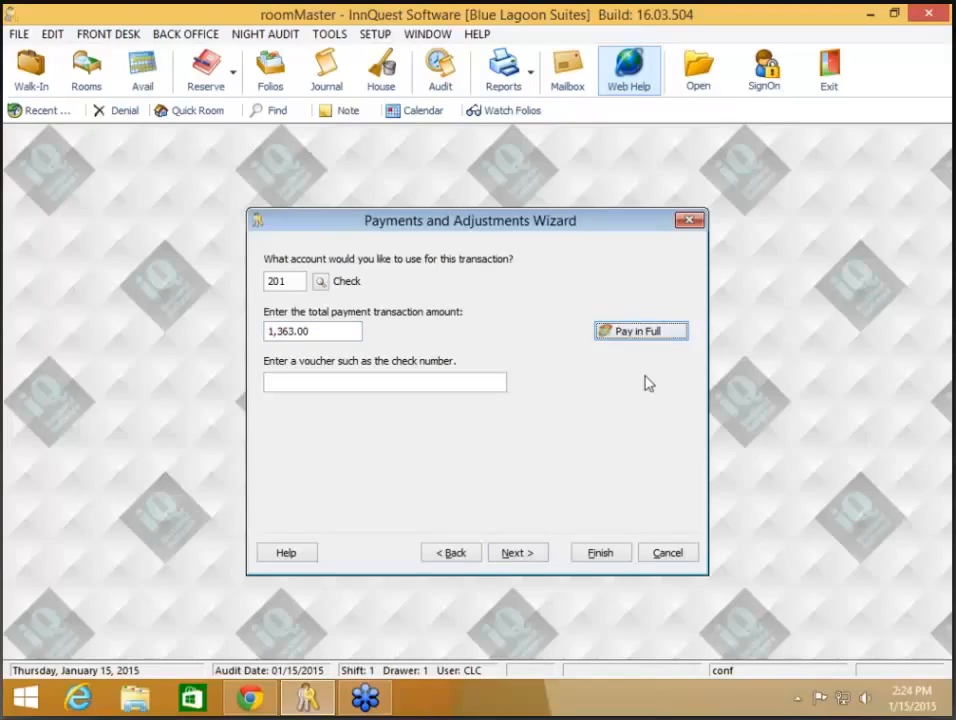
pyautogui.click(456, 553)
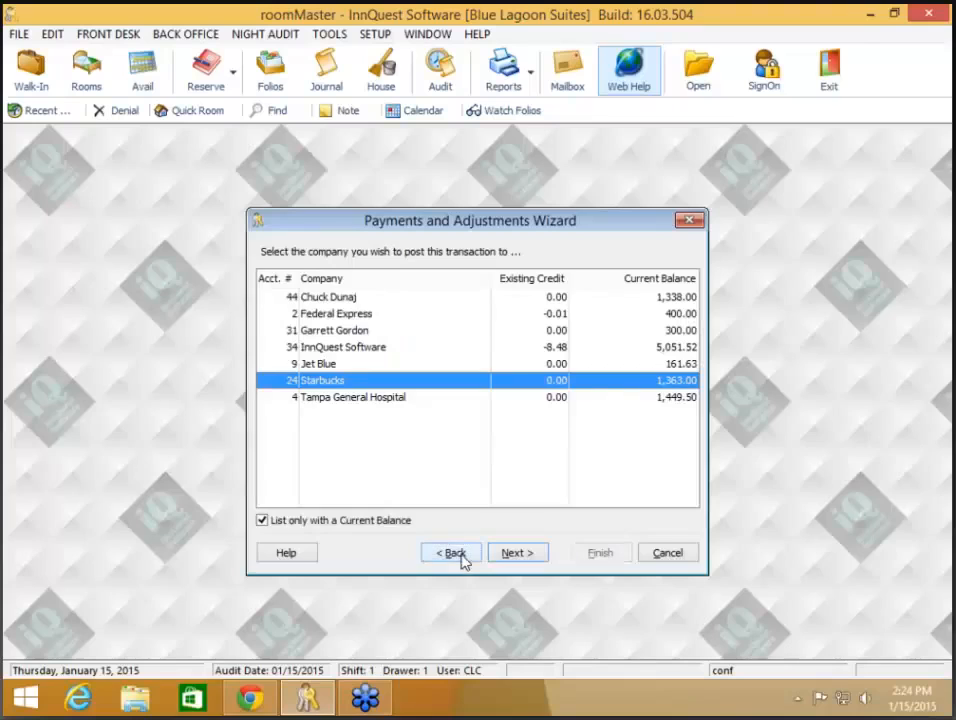
pyautogui.click(527, 558)
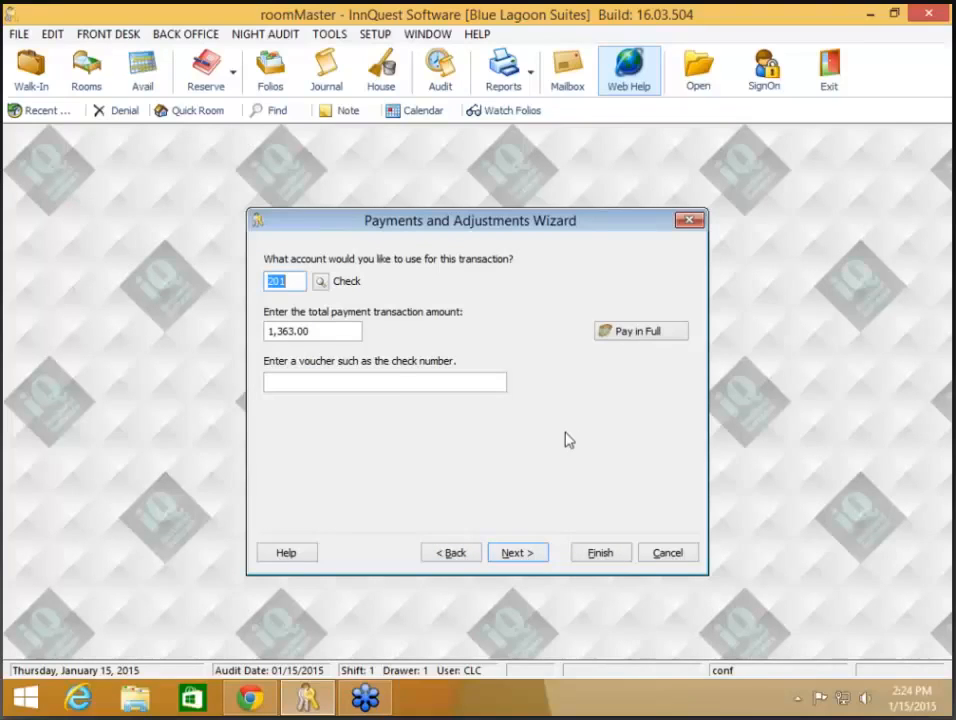
pyautogui.click(416, 384)
pyautogui.write('C')
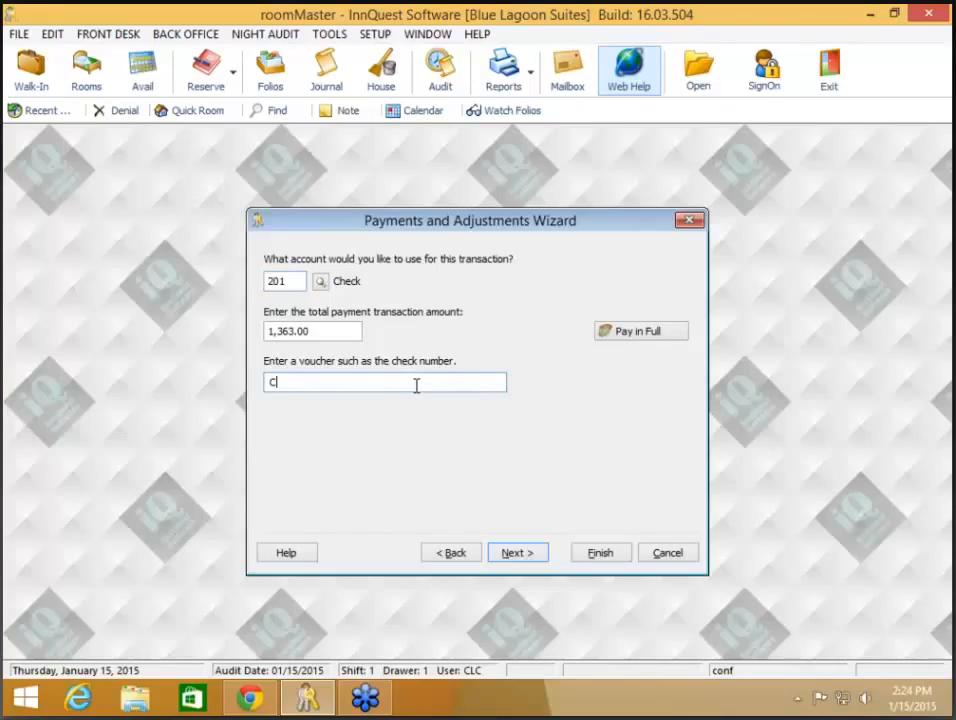
pyautogui.write('K 1121')
pyautogui.click(532, 553)
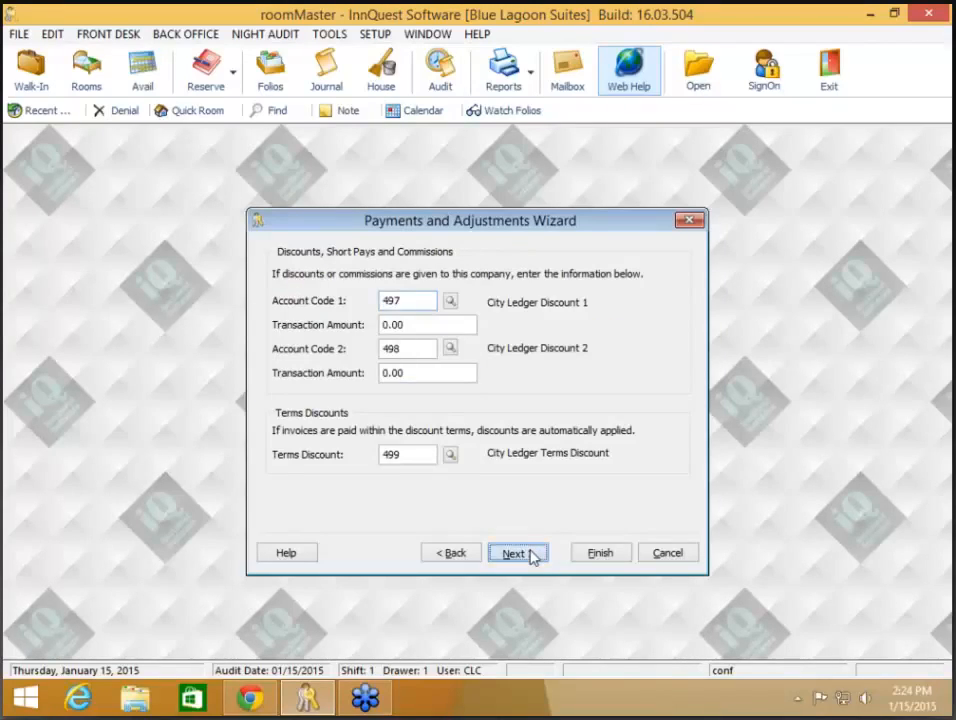
pyautogui.click(532, 555)
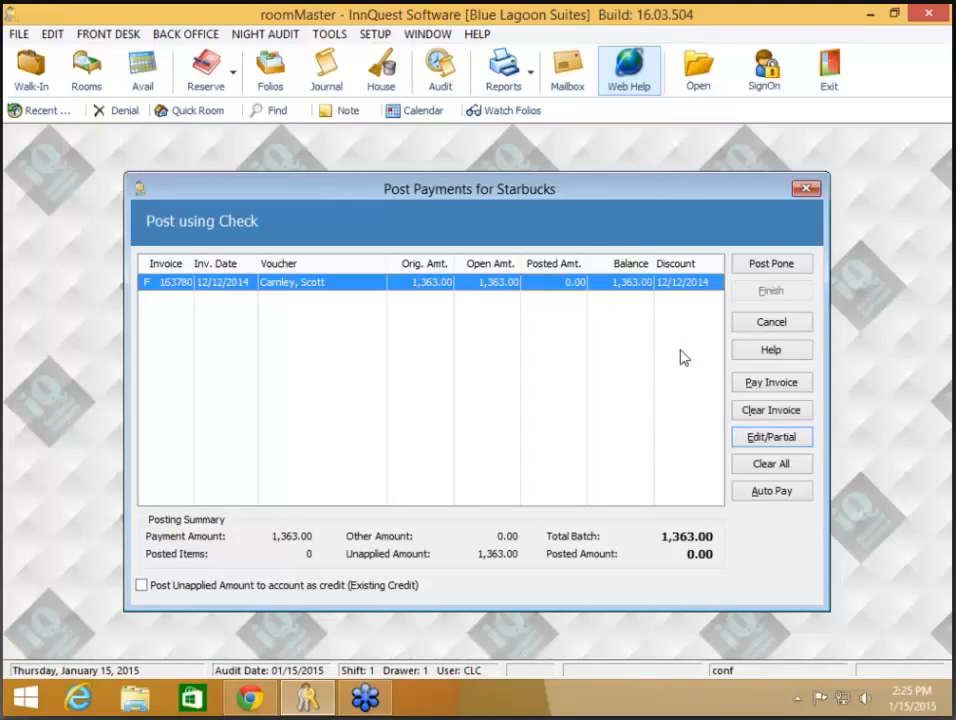
# Step: Apply, then remove, the payment on the Starbucks invoice, and close Post Payments and City Ledger
pyautogui.click(770, 382)
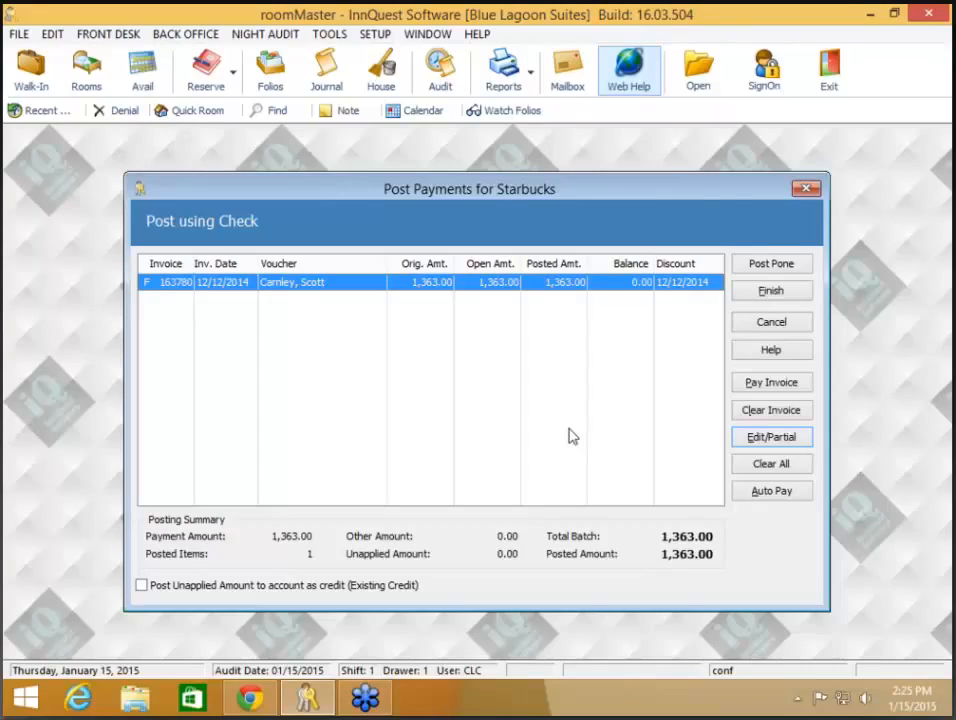
pyautogui.click(779, 475)
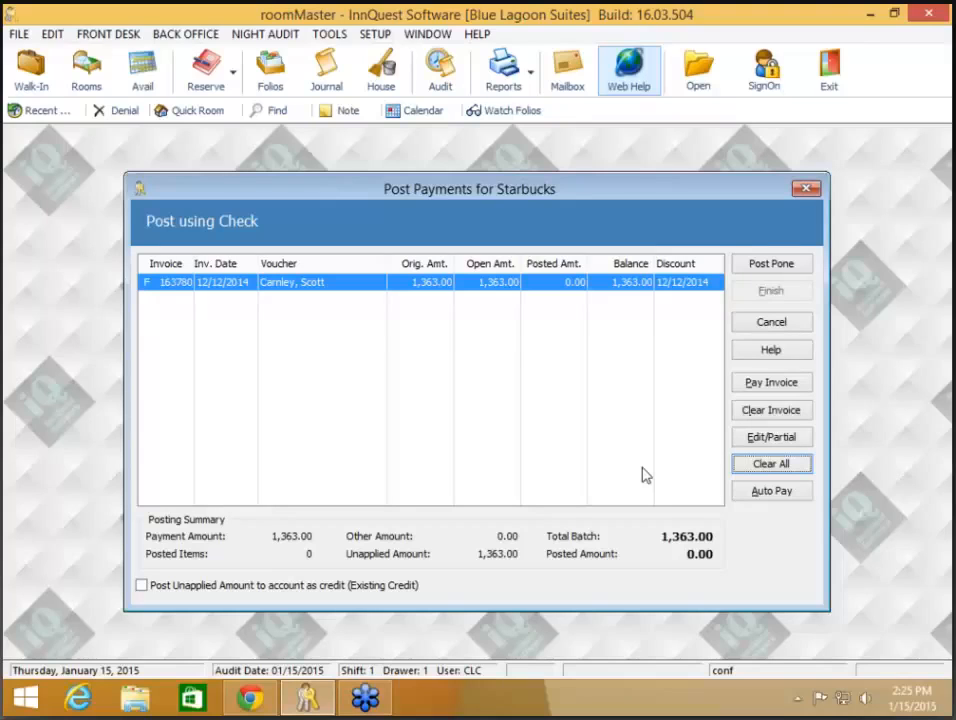
pyautogui.click(806, 189)
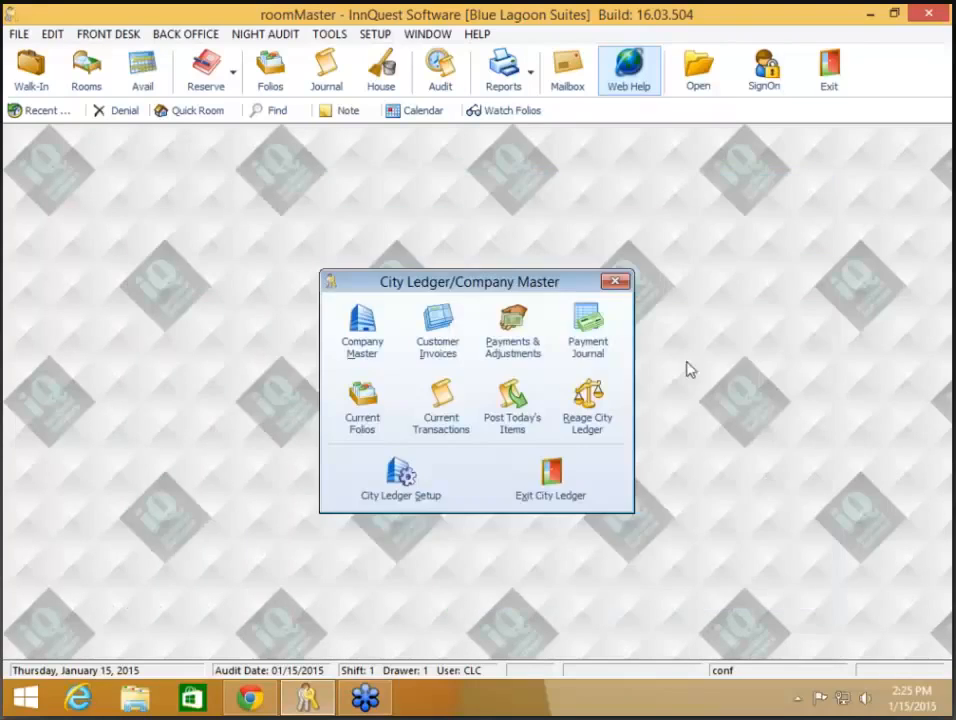
pyautogui.click(567, 481)
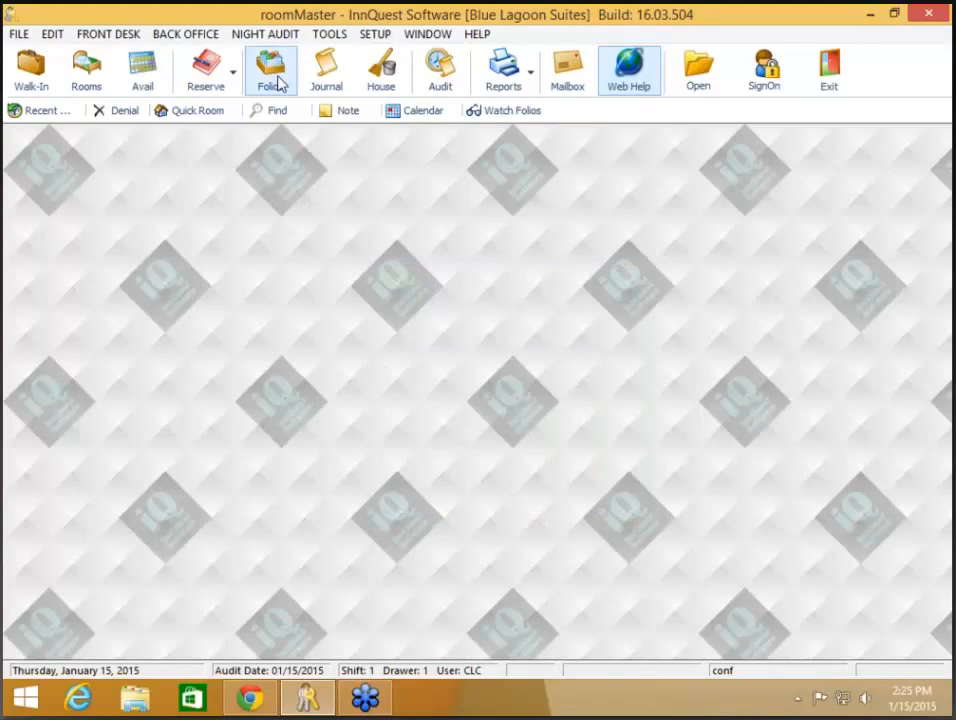
# Step: Open room 118's guest folio from the in-house list and bring up its print options
pyautogui.click(279, 84)
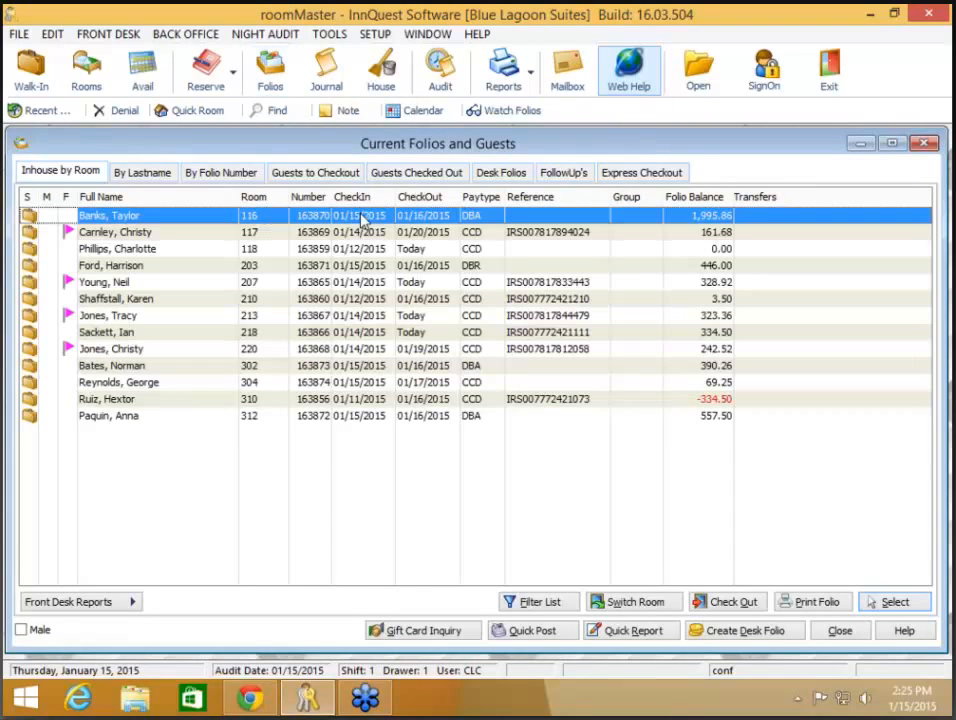
pyautogui.click(267, 252)
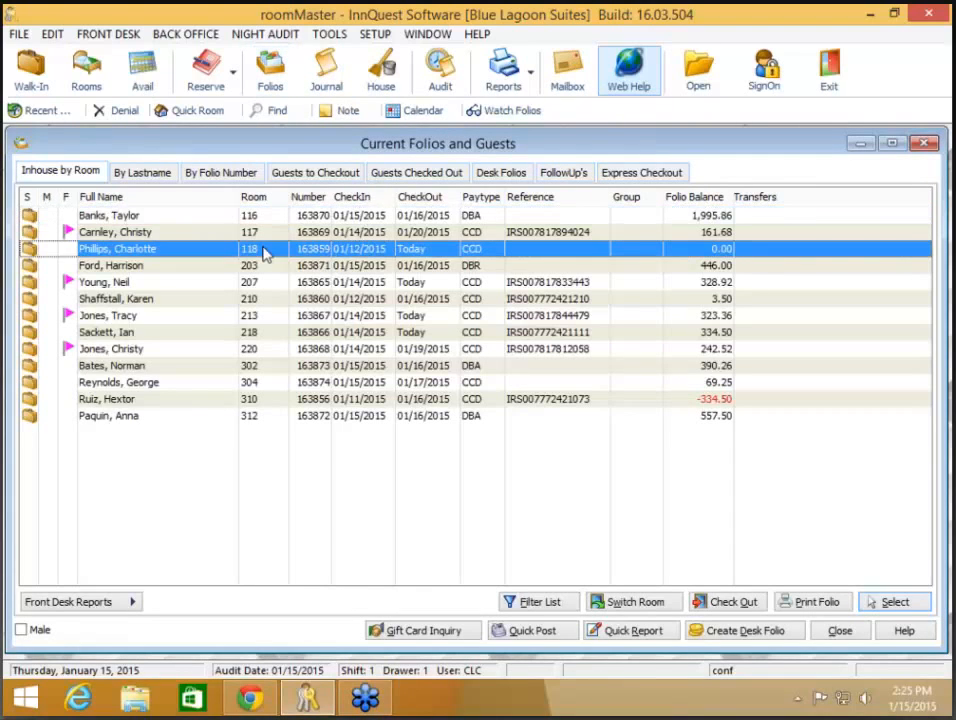
pyautogui.doubleClick(267, 252)
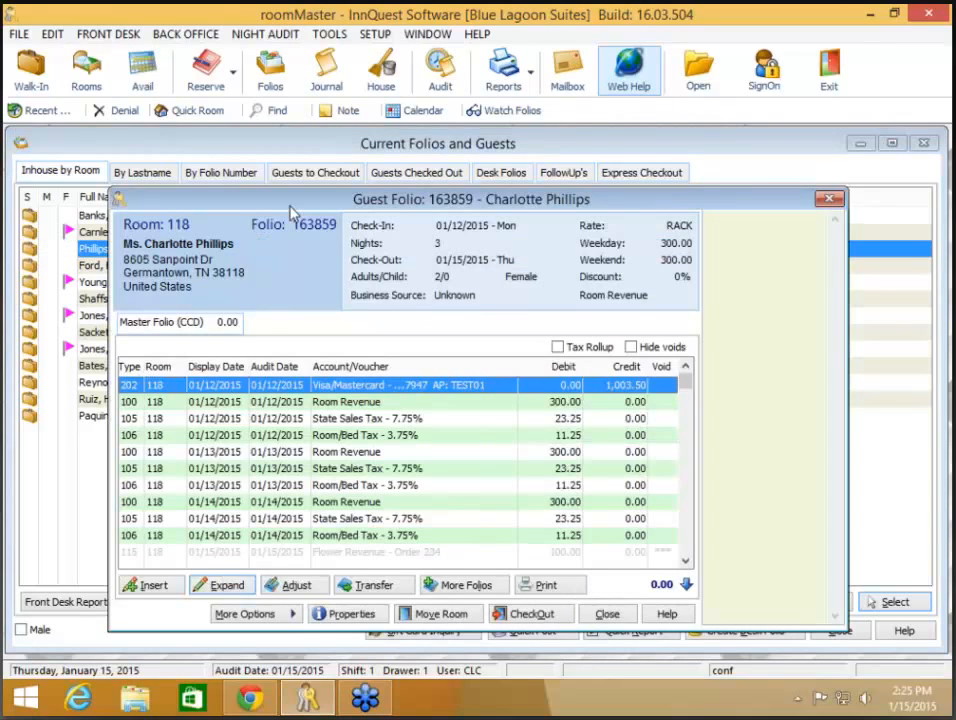
pyautogui.moveTo(290, 206); pyautogui.dragTo(286, 155)
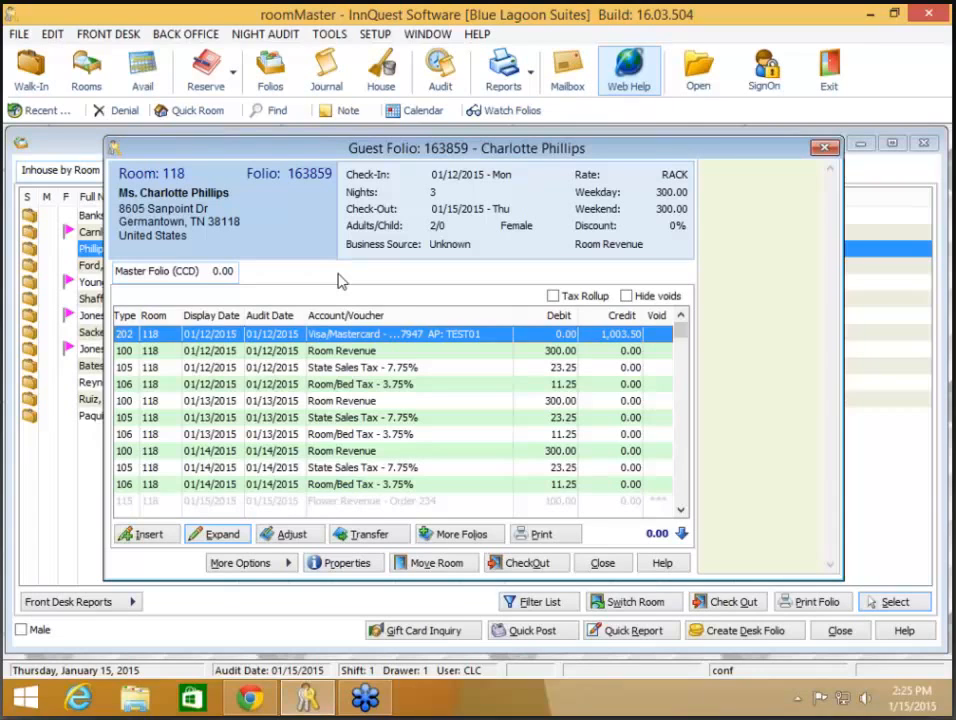
pyautogui.click(538, 535)
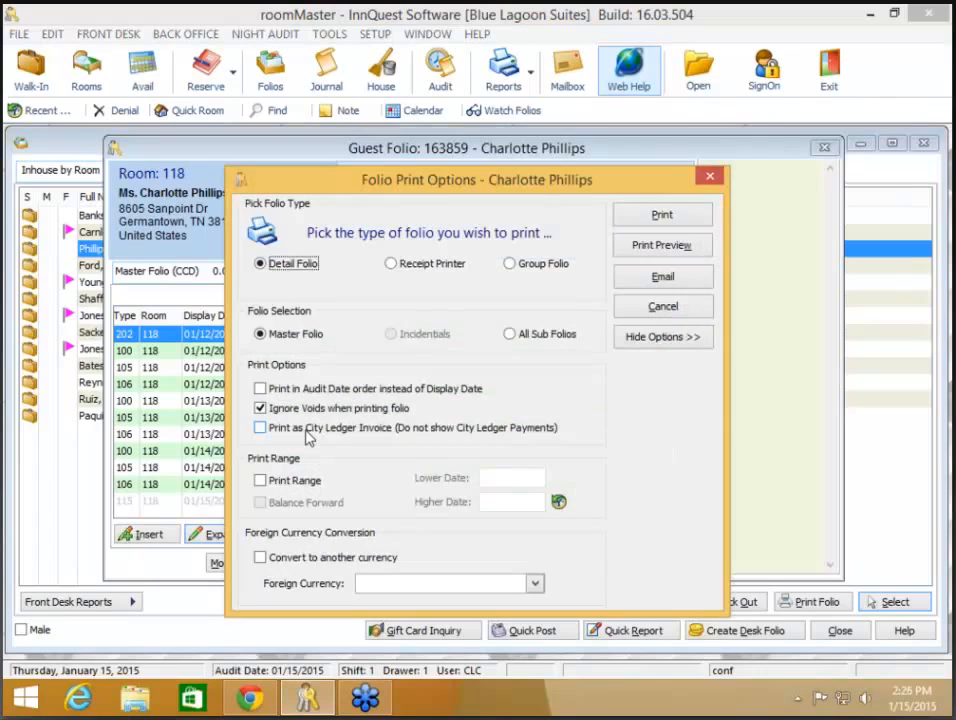
# Step: Preview folio 163859 as an XYC Corp city ledger invoice, close it unprinted, and open the guest record
pyautogui.click(259, 428)
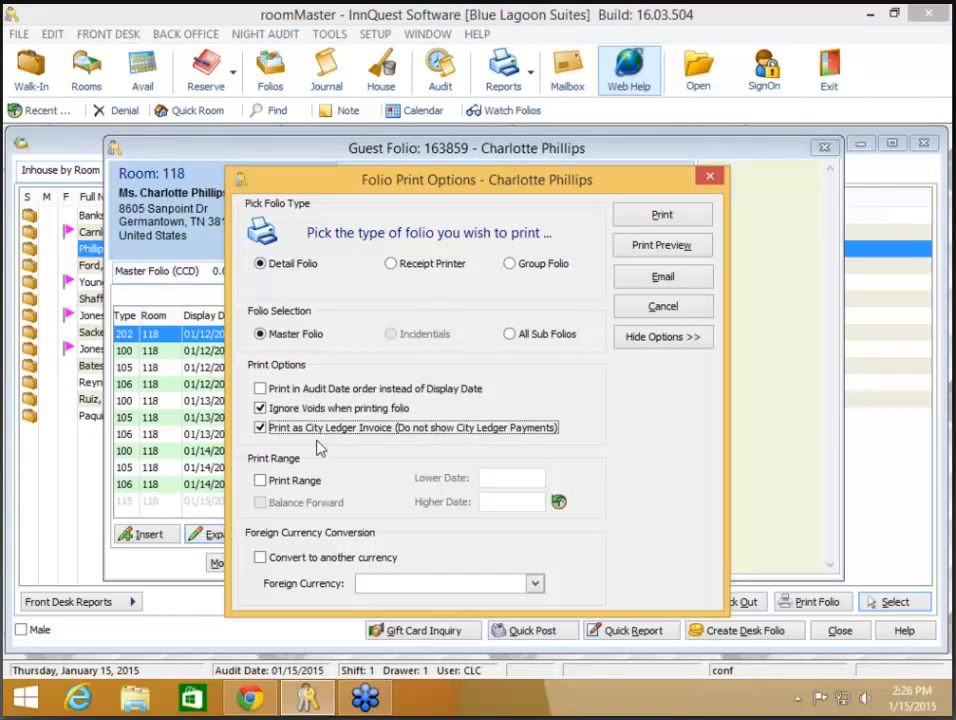
pyautogui.click(670, 248)
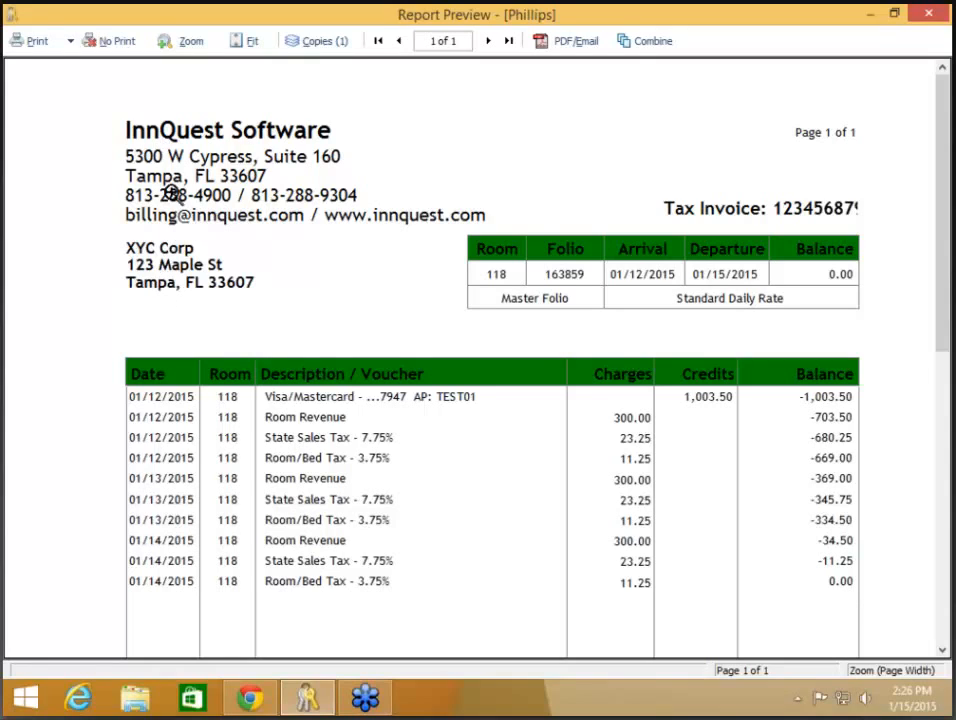
pyautogui.click(118, 45)
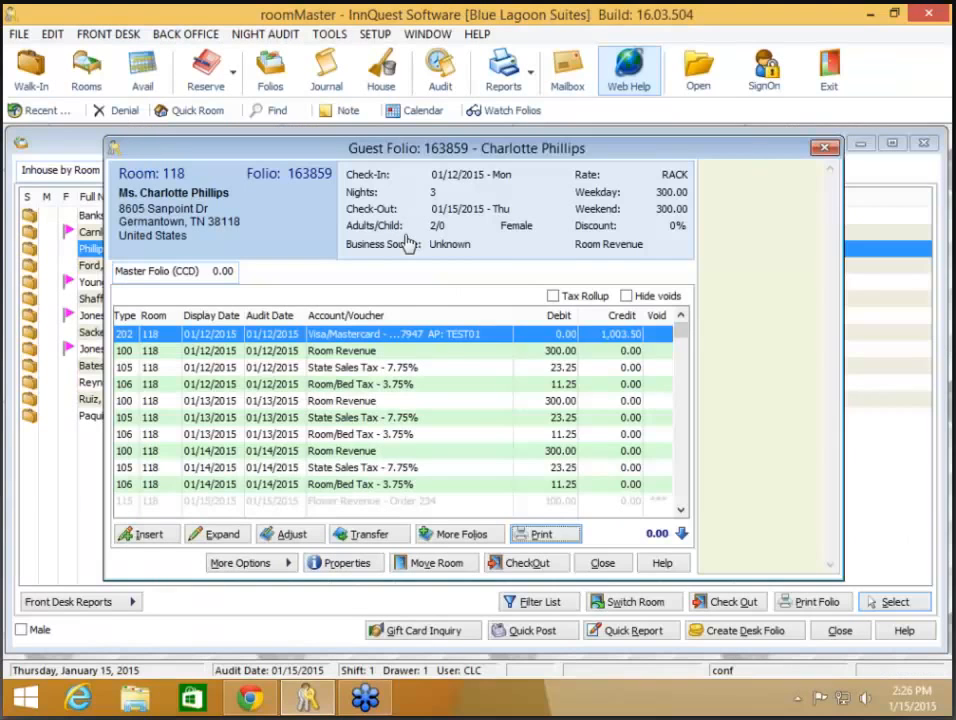
pyautogui.click(406, 243)
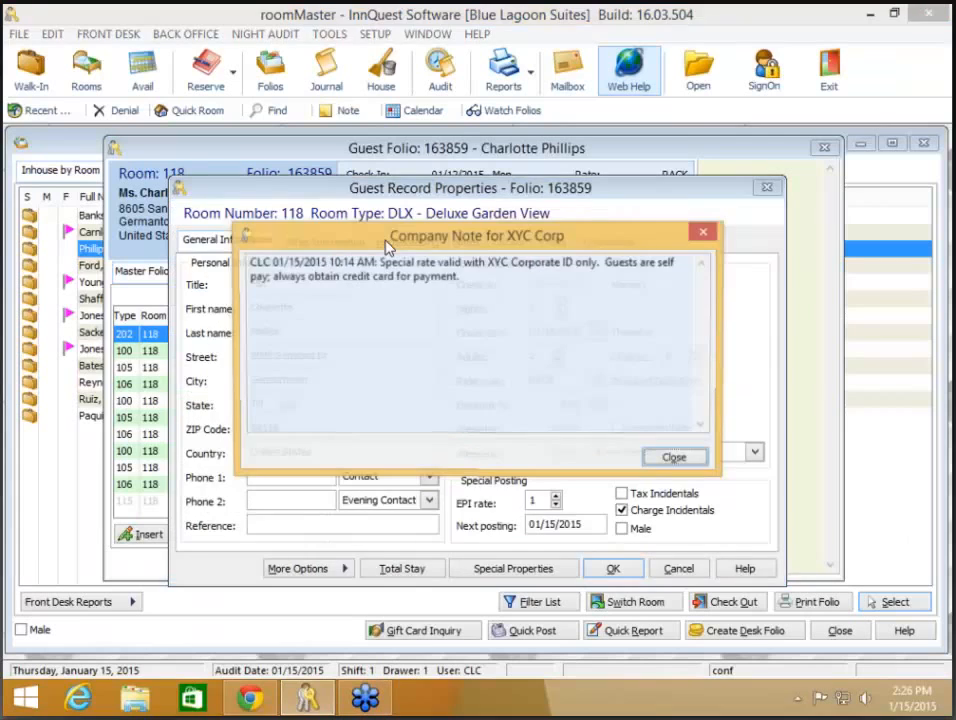
# Step: Dismiss the XYC Corp note, check Other Information, then close the guest record, folio and folio list
pyautogui.press('Return')
pyautogui.click(323, 241)
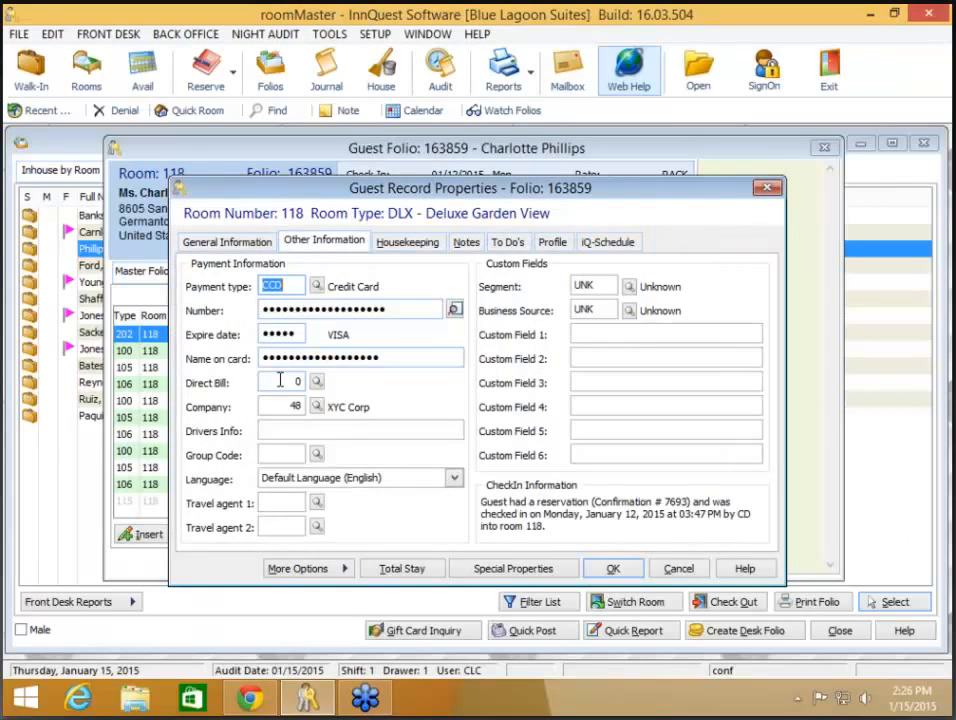
pyautogui.click(679, 569)
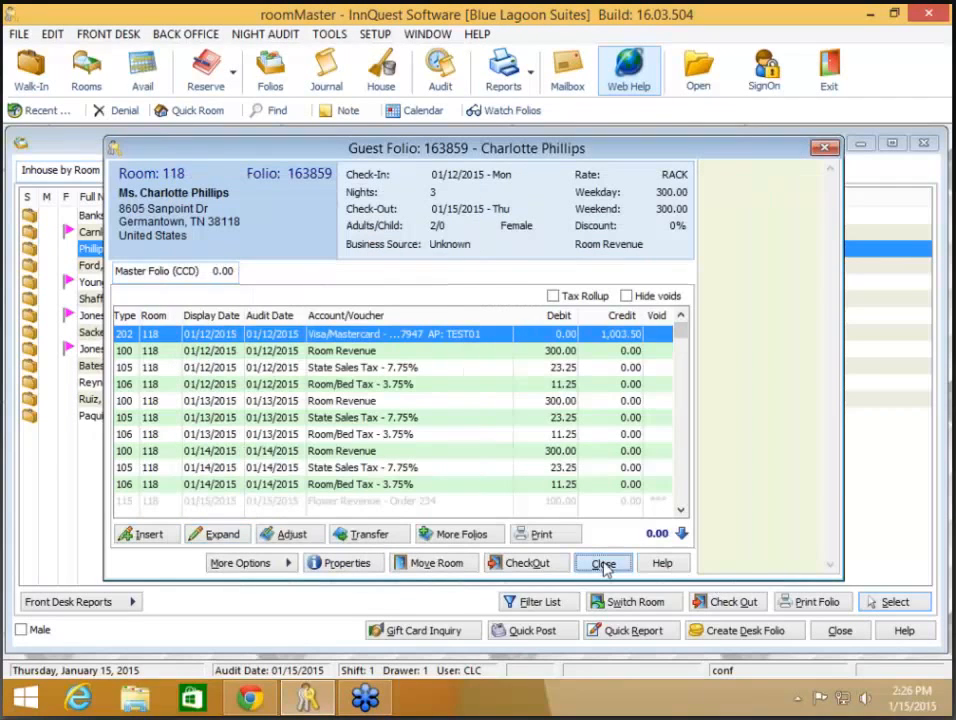
pyautogui.click(603, 564)
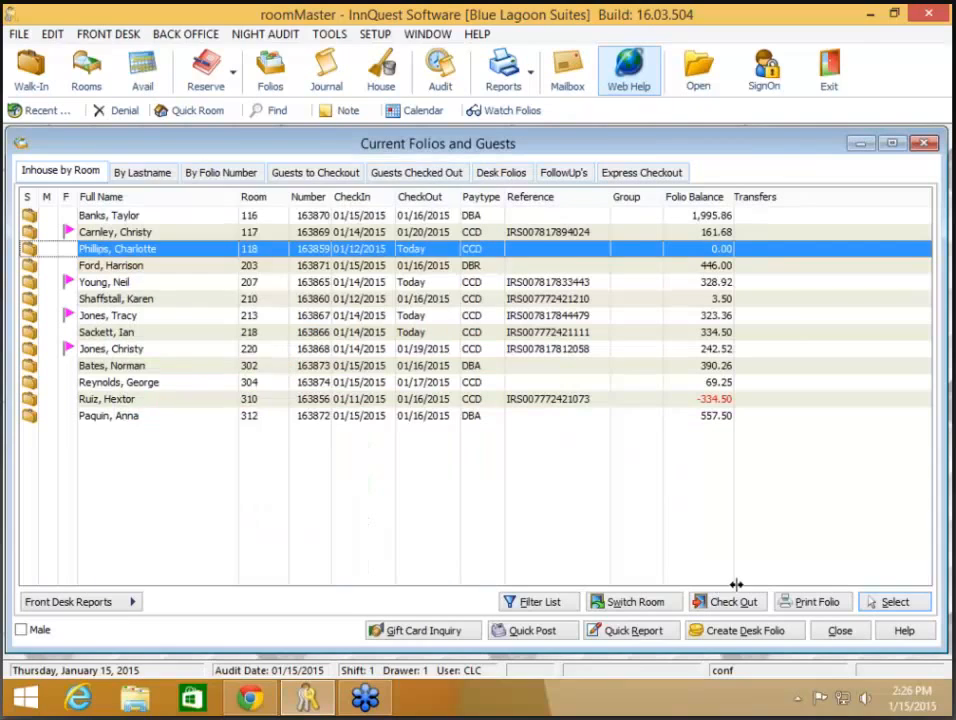
pyautogui.click(841, 631)
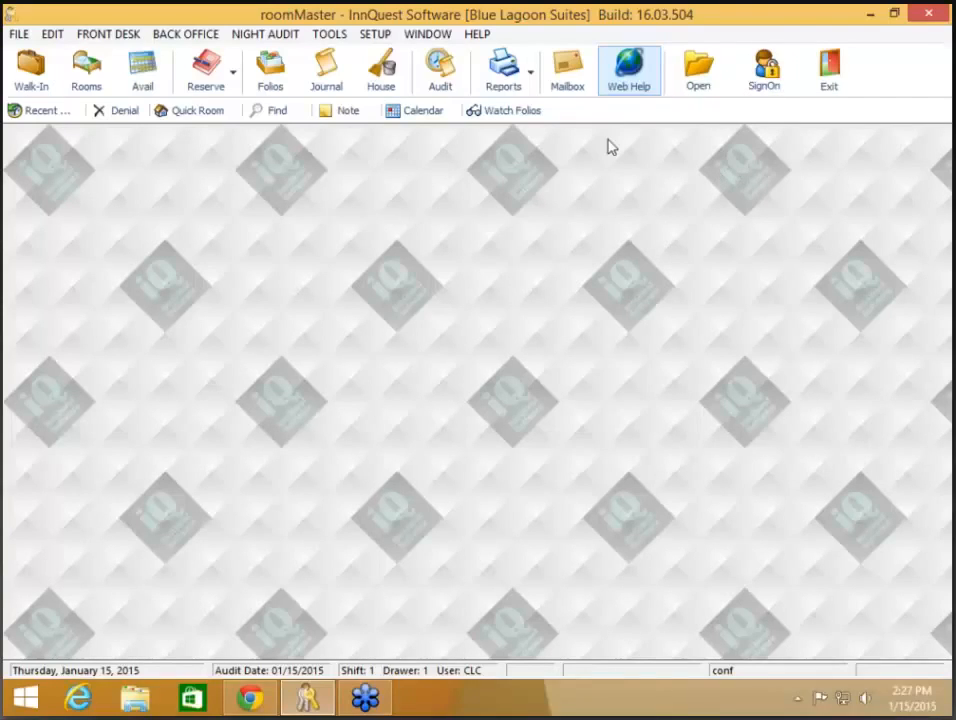
# Step: Review the SignOn and Open Environment button options under System Advanced Options, closing Configuration unchanged
pyautogui.click(381, 41)
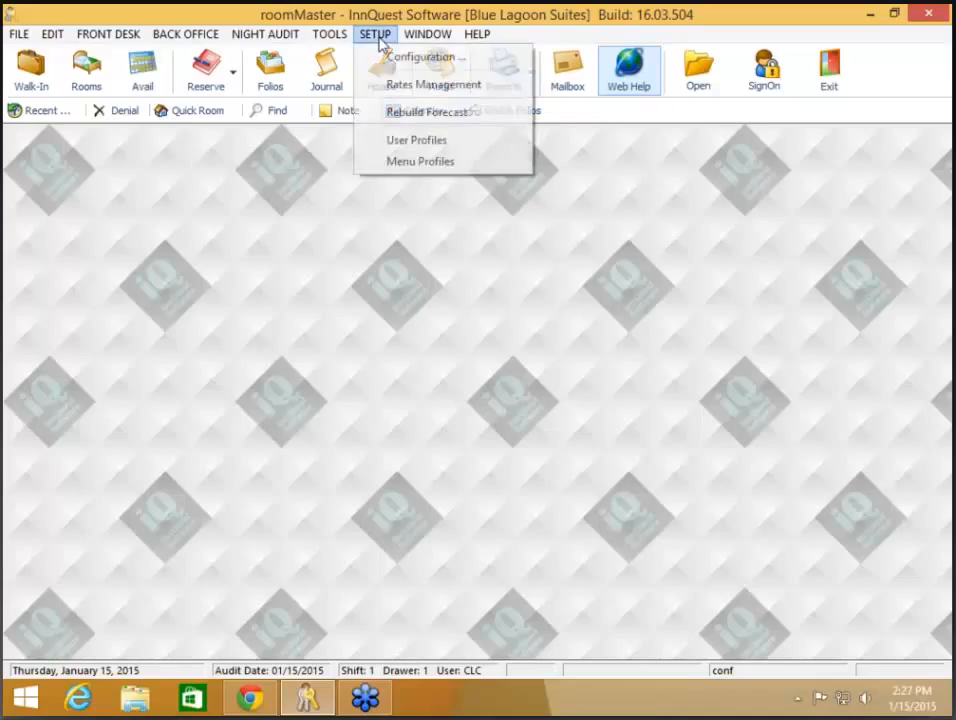
pyautogui.click(389, 60)
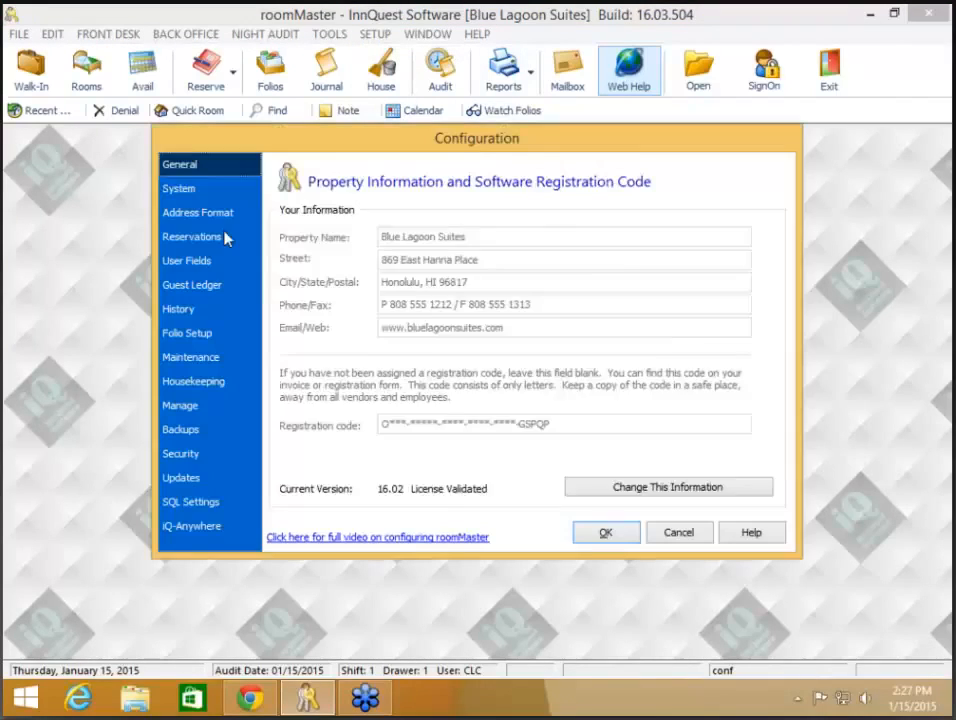
pyautogui.click(179, 188)
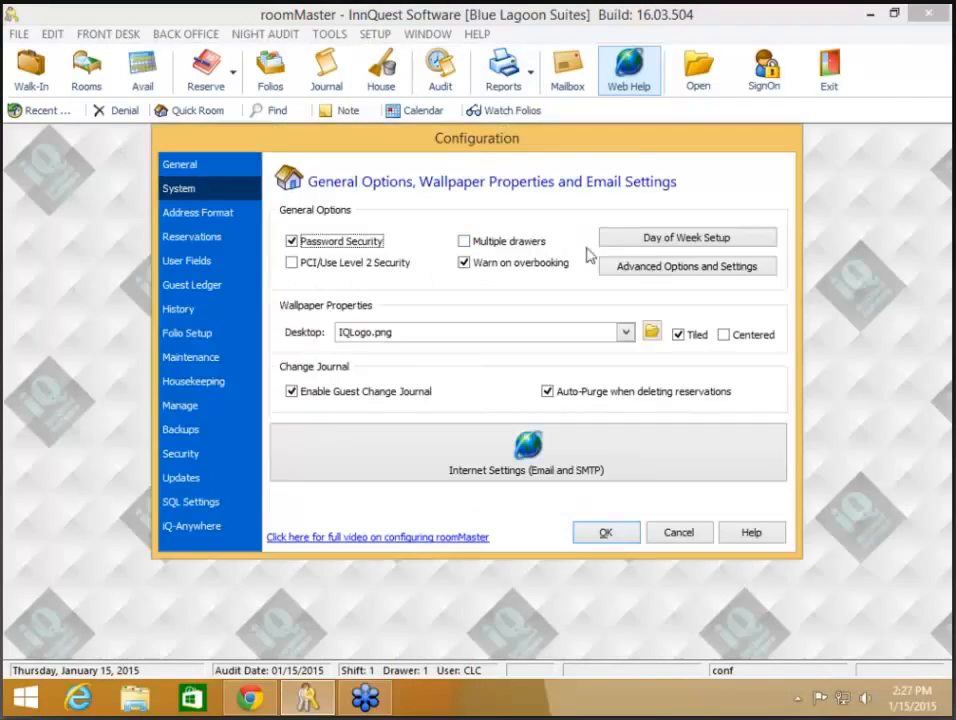
pyautogui.click(646, 268)
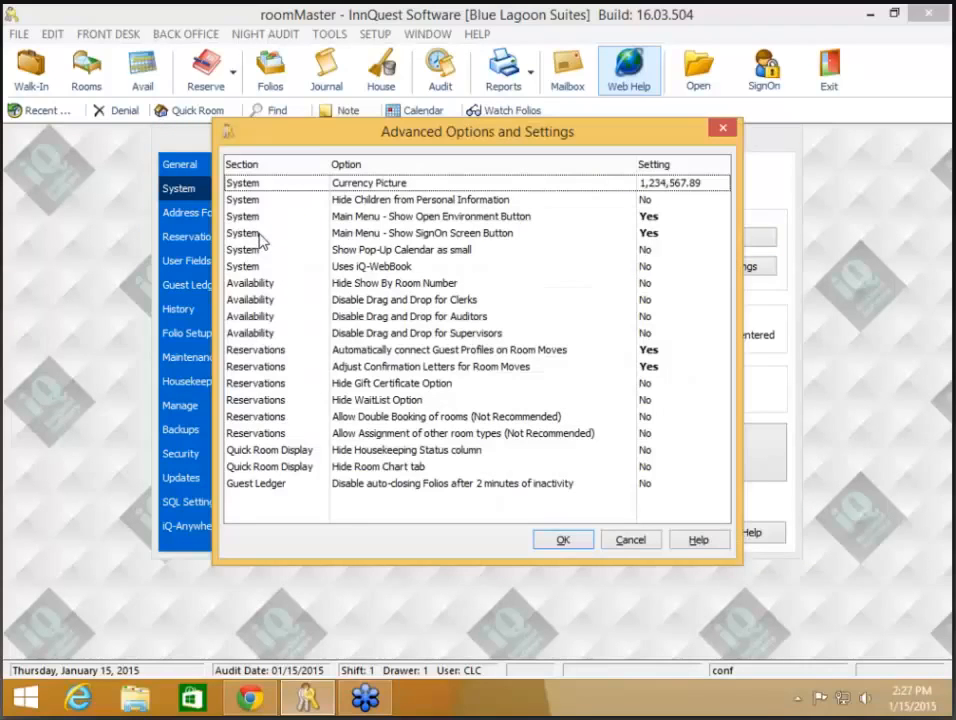
pyautogui.click(455, 235)
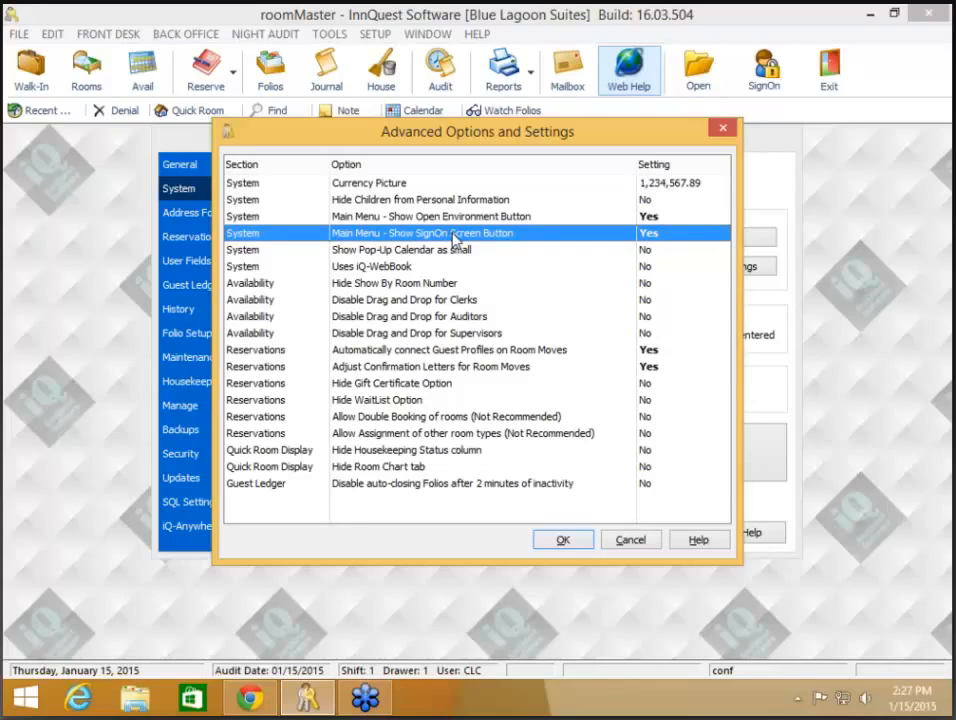
pyautogui.click(458, 215)
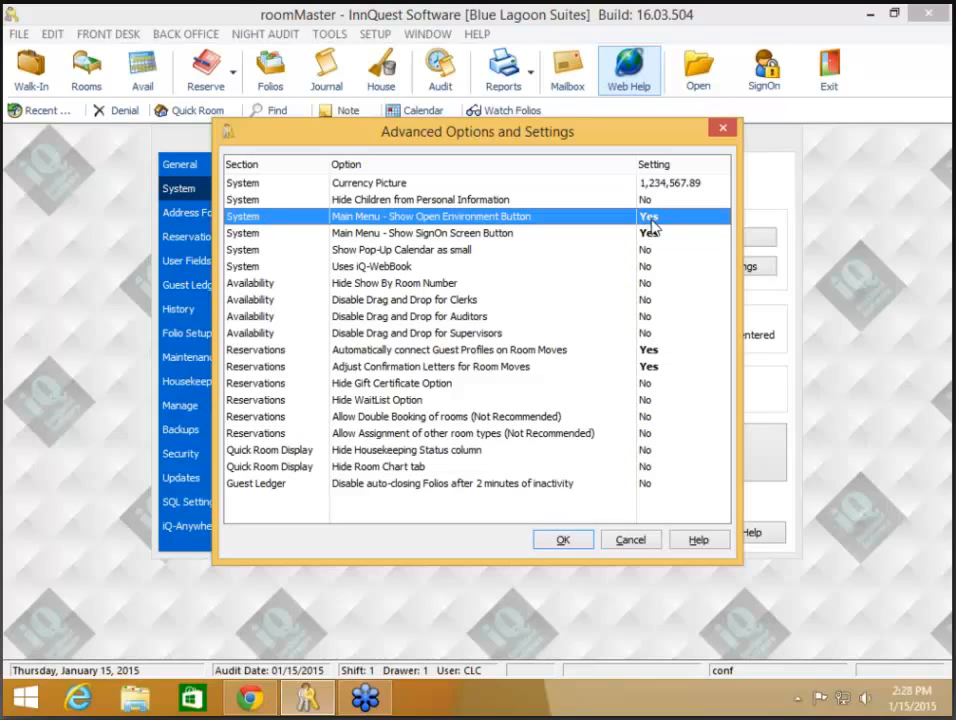
pyautogui.click(573, 549)
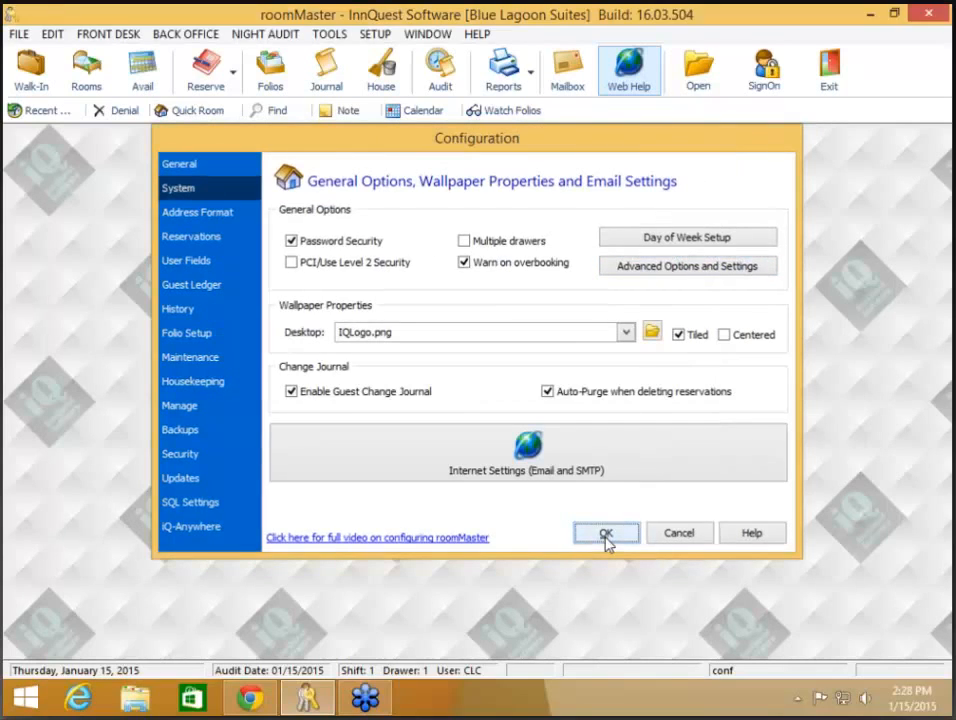
pyautogui.click(605, 534)
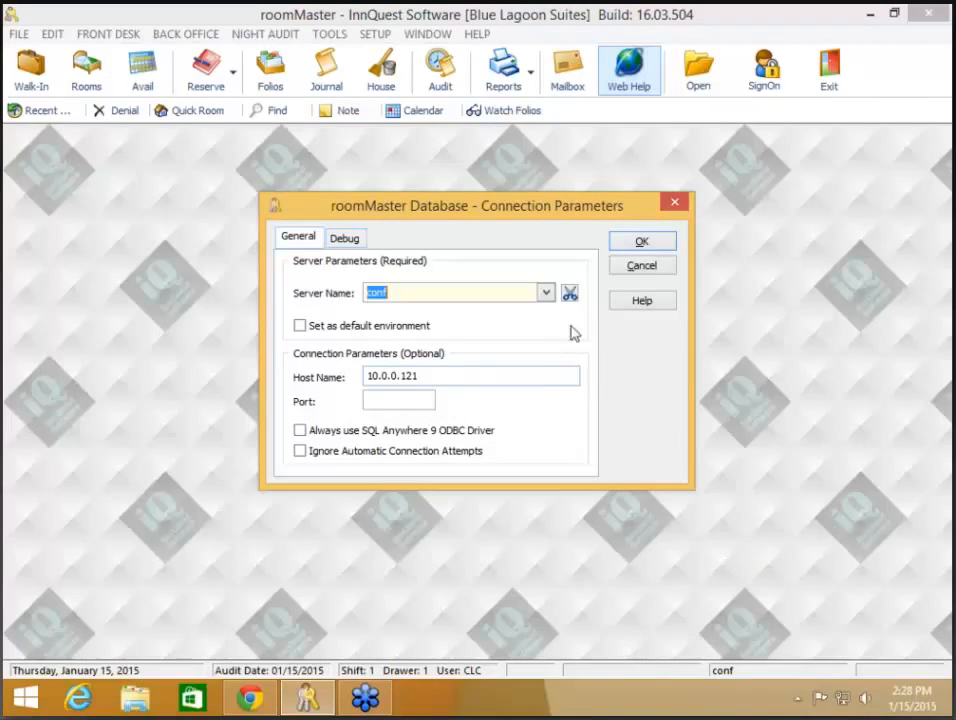
# Step: Cancel the database connection parameters and sign in with the user code and password
pyautogui.click(646, 268)
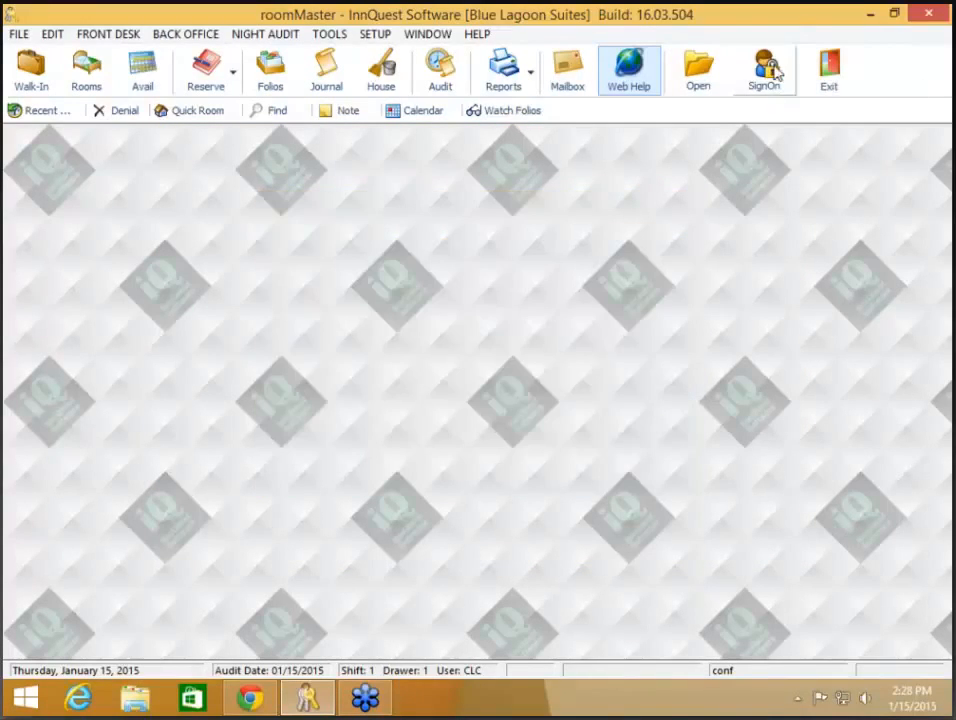
pyautogui.write('CLC')
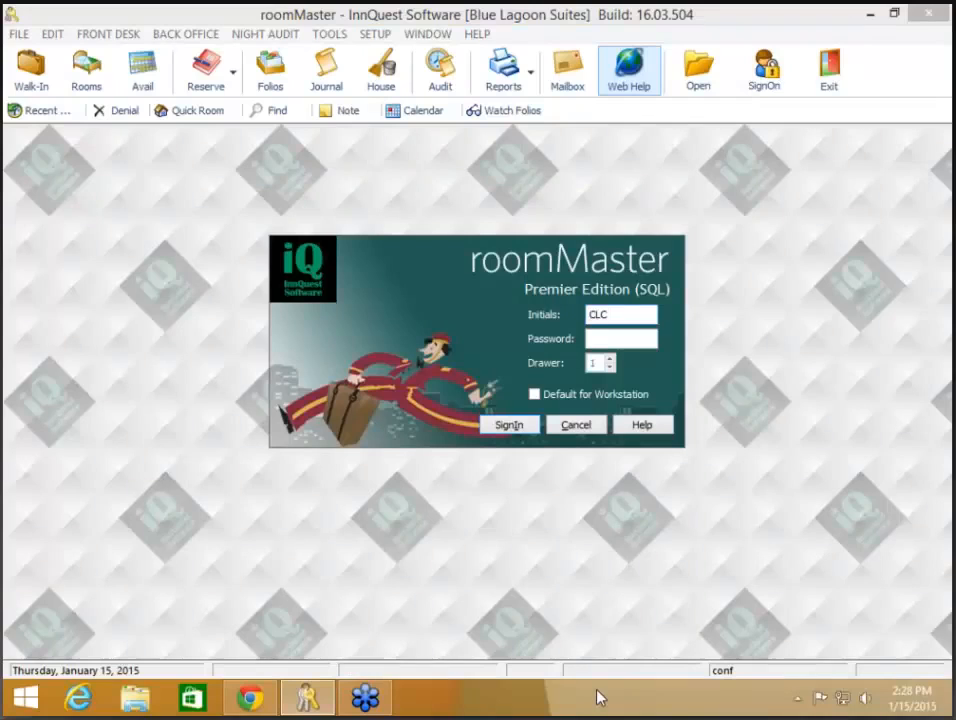
pyautogui.press('Tab')
pyautogui.write('*******')
pyautogui.press('Return')
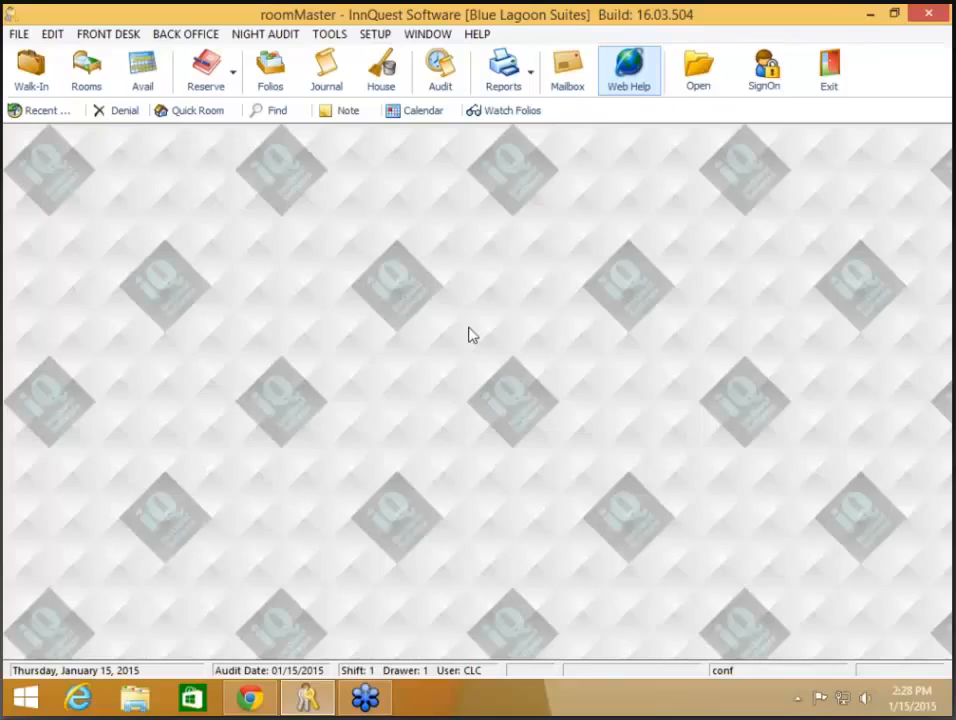
# Step: Sign on again from the desk's sign-on screen, then open the Housekeeping room status list
pyautogui.rightClick(442, 280)
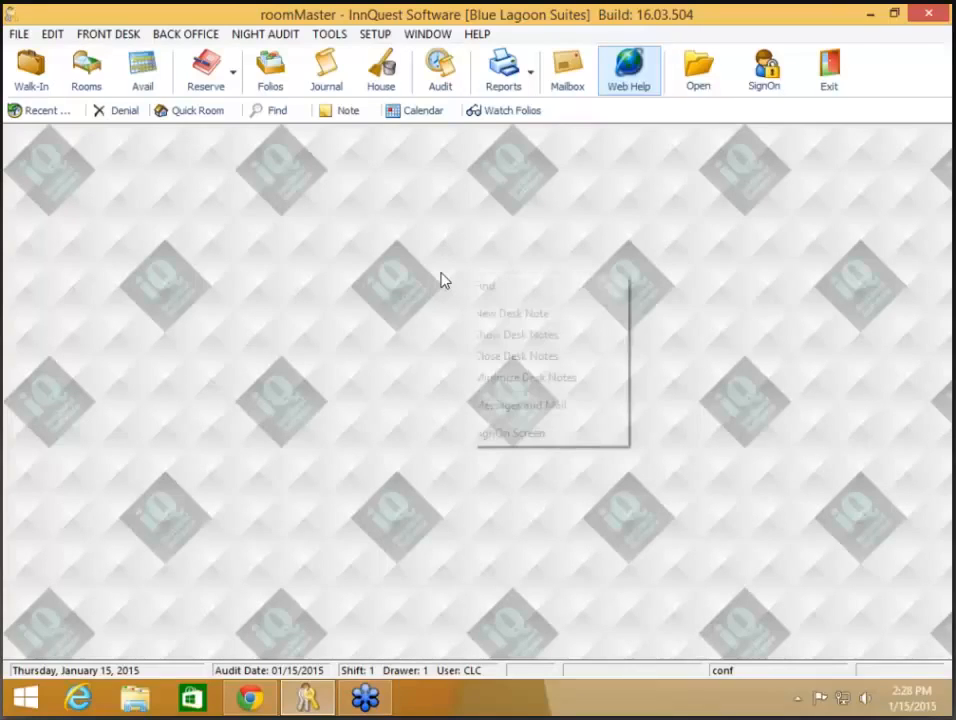
pyautogui.click(536, 438)
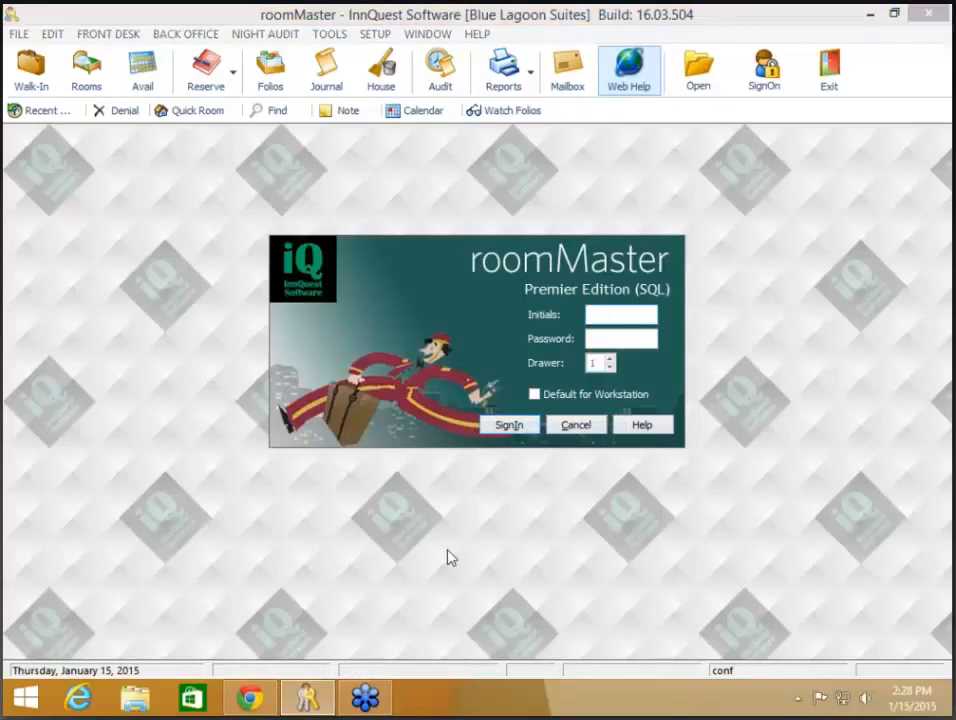
pyautogui.write('CLC')
pyautogui.press('Tab')
pyautogui.write('*****')
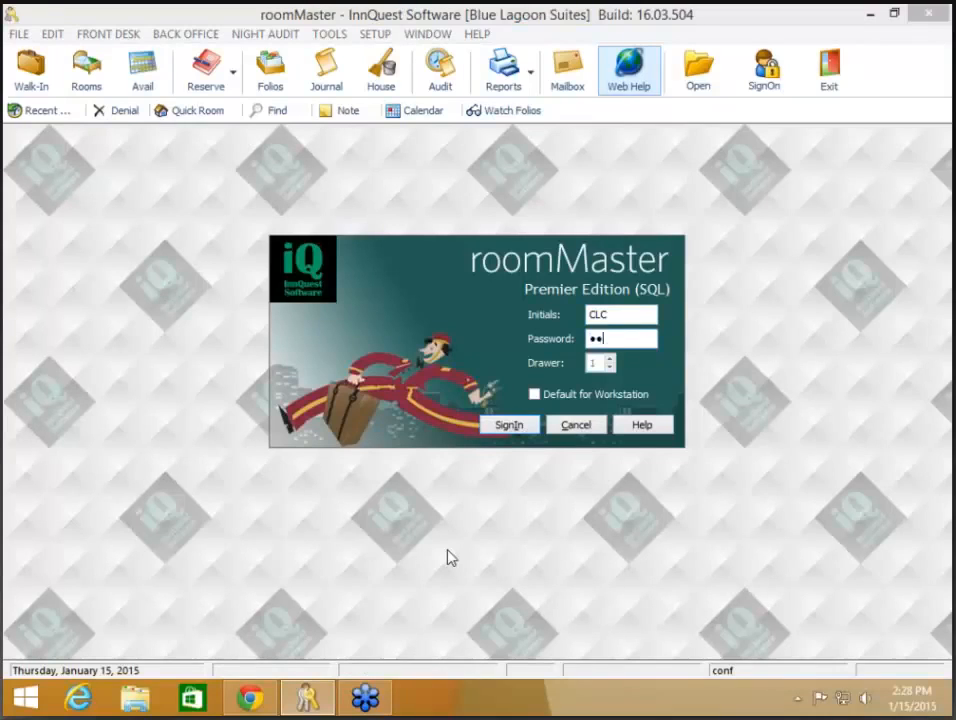
pyautogui.write('**')
pyautogui.press('Return')
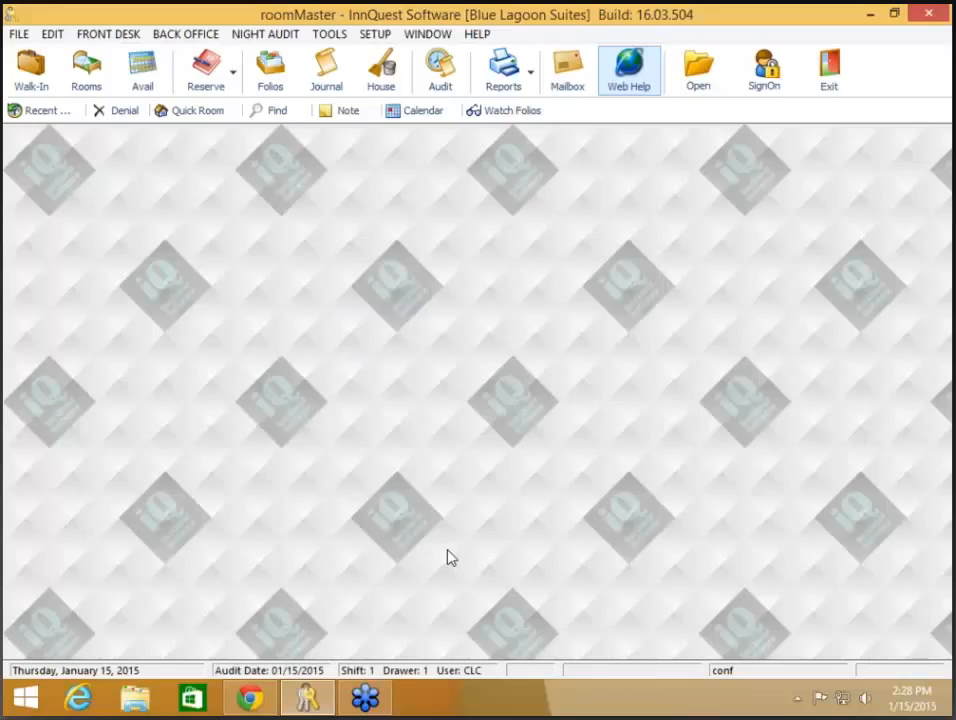
pyautogui.click(12, 36)
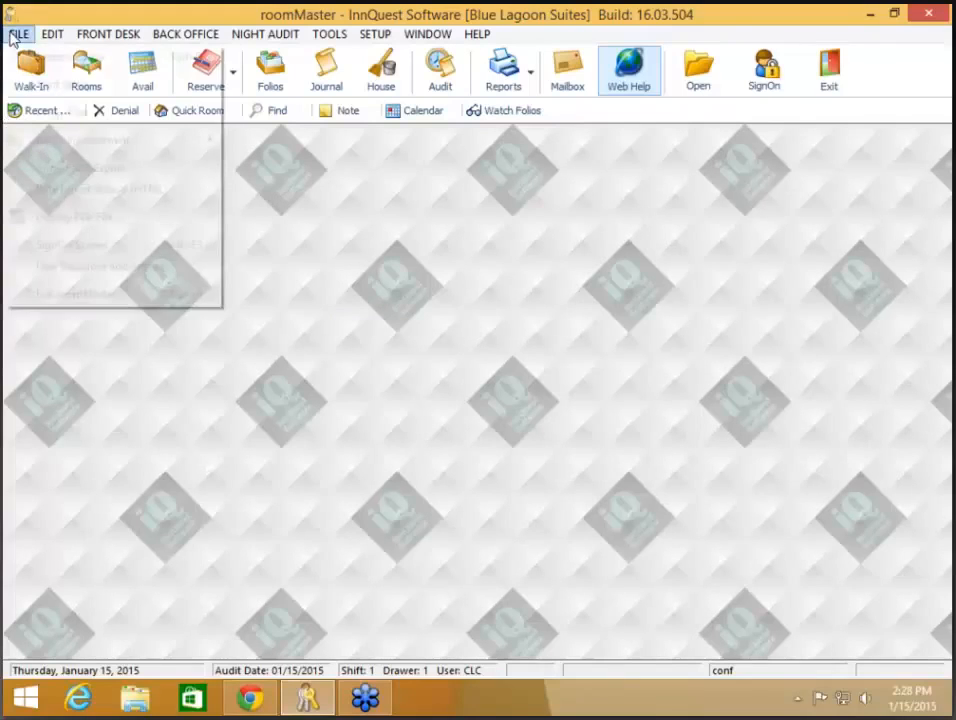
pyautogui.click(448, 458)
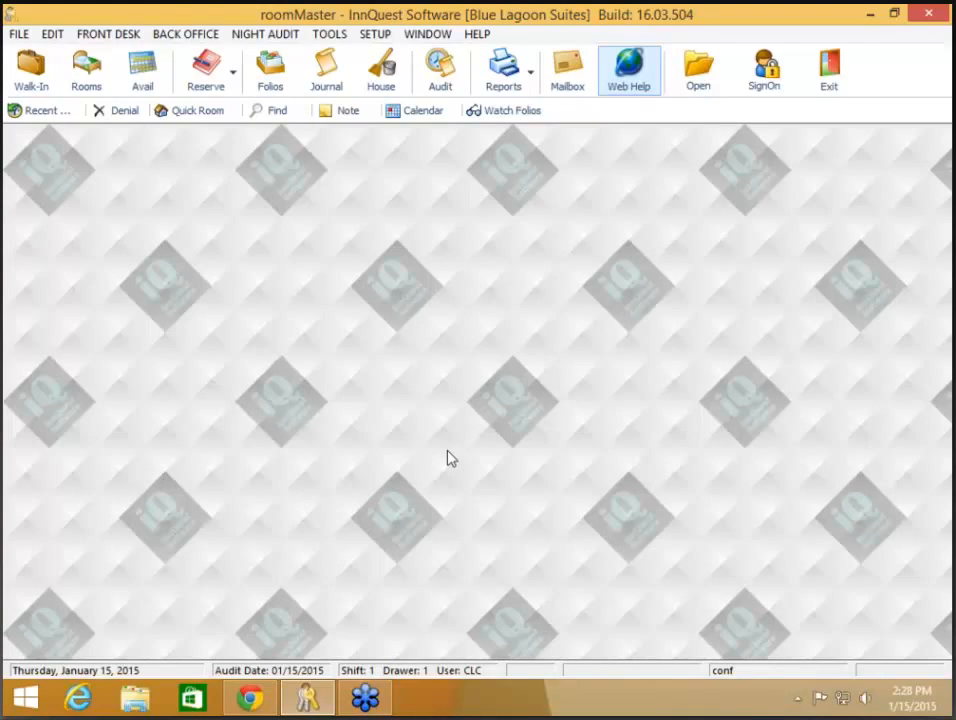
pyautogui.click(383, 68)
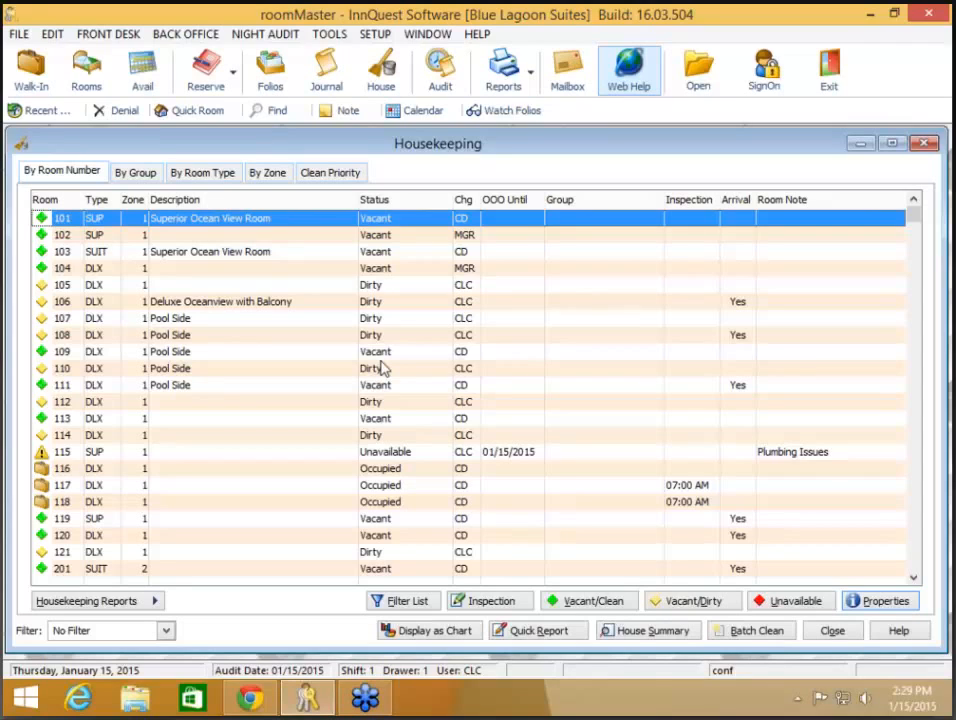
# Step: Open the housekeeping reports list from the Housekeeping window
pyautogui.press('XF86AudioLowerVolume')
pyautogui.click(150, 605)
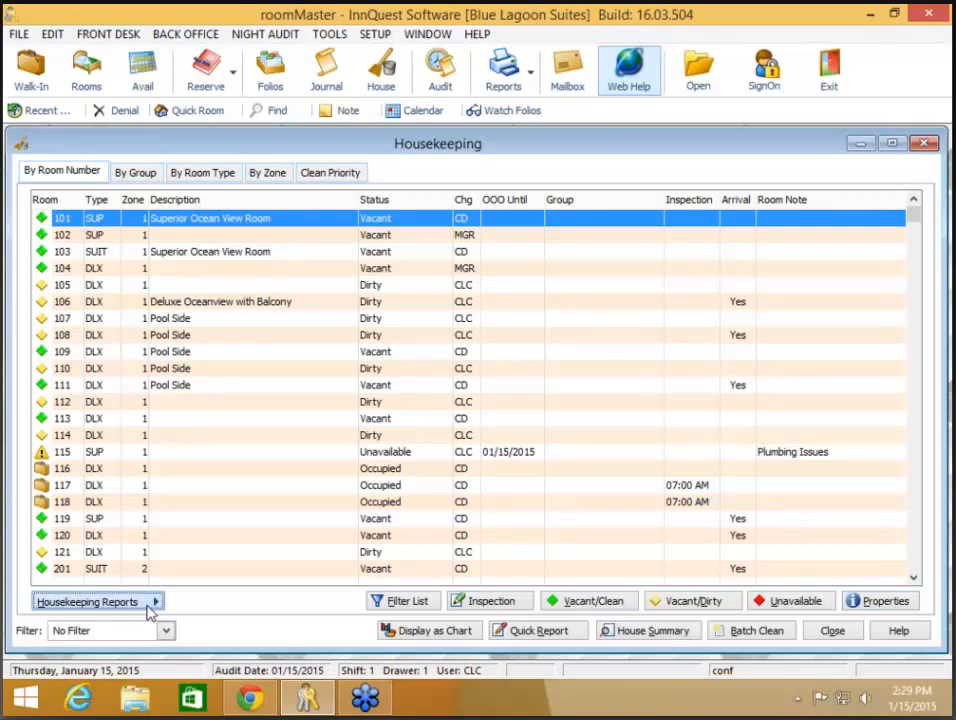
# Step: Open the Custom Associates Report options and look over its Setup by Group before closing it
pyautogui.click(208, 529)
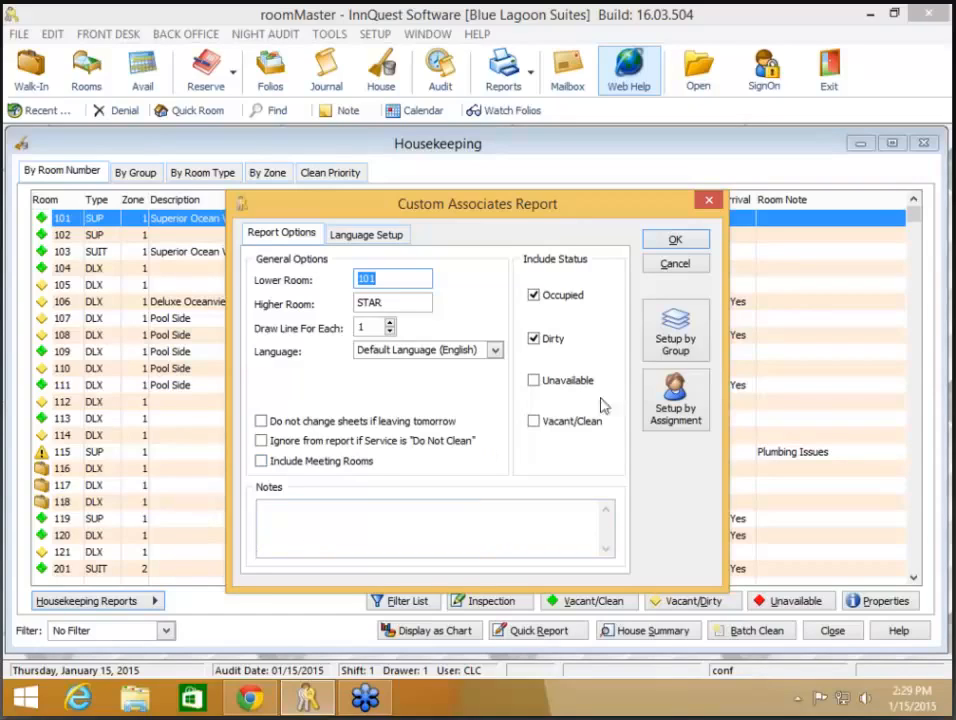
pyautogui.click(687, 355)
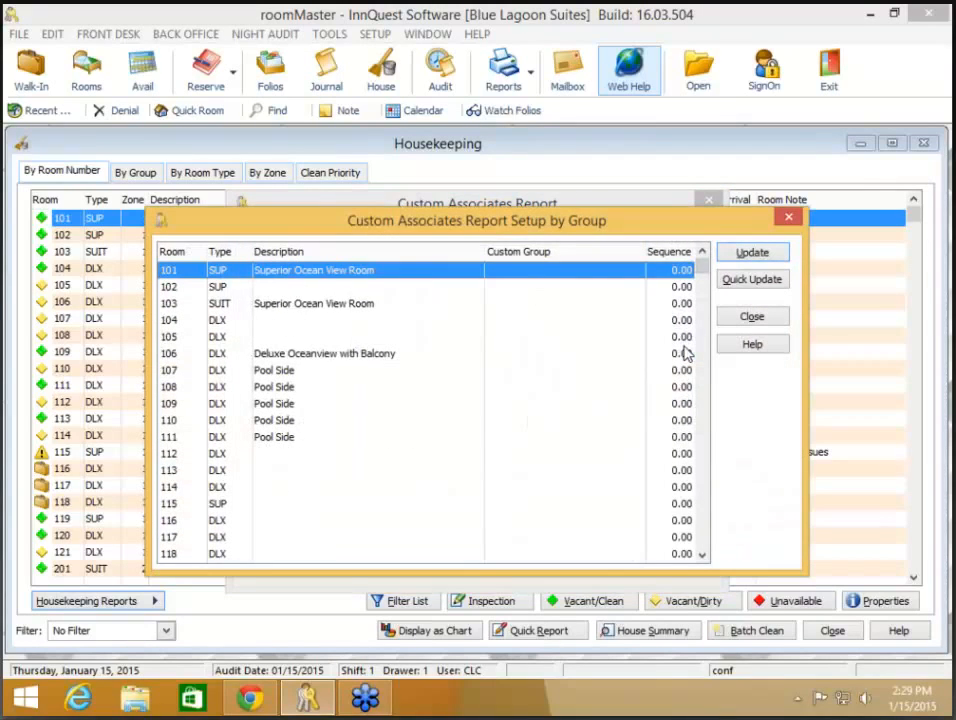
pyautogui.click(766, 320)
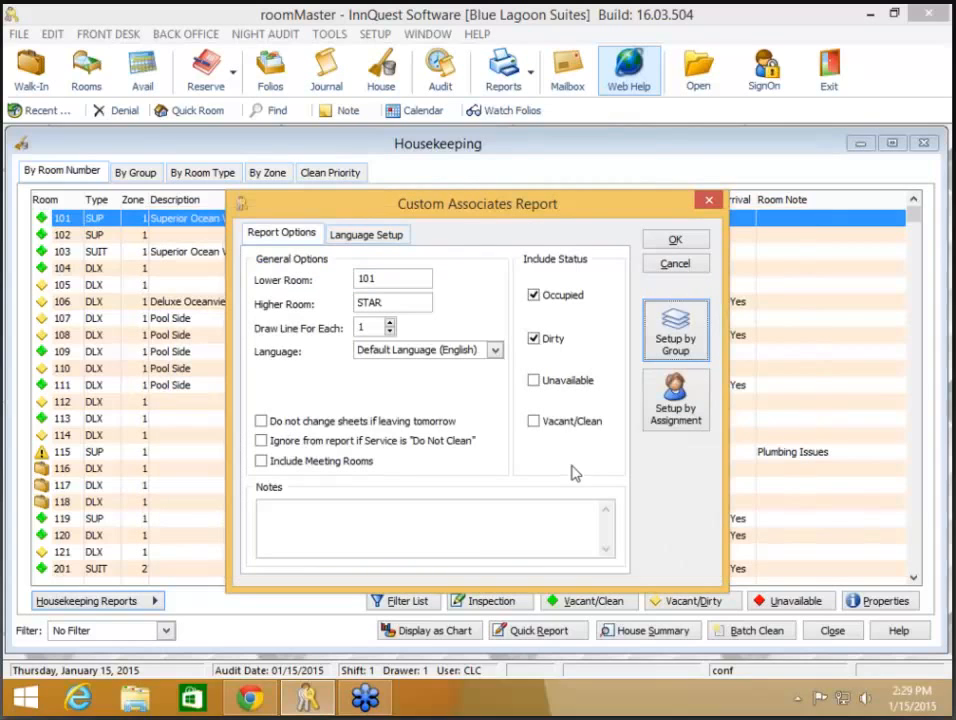
# Step: Open Setup by Assignment and make the window taller and wider to show the full room list
pyautogui.click(677, 416)
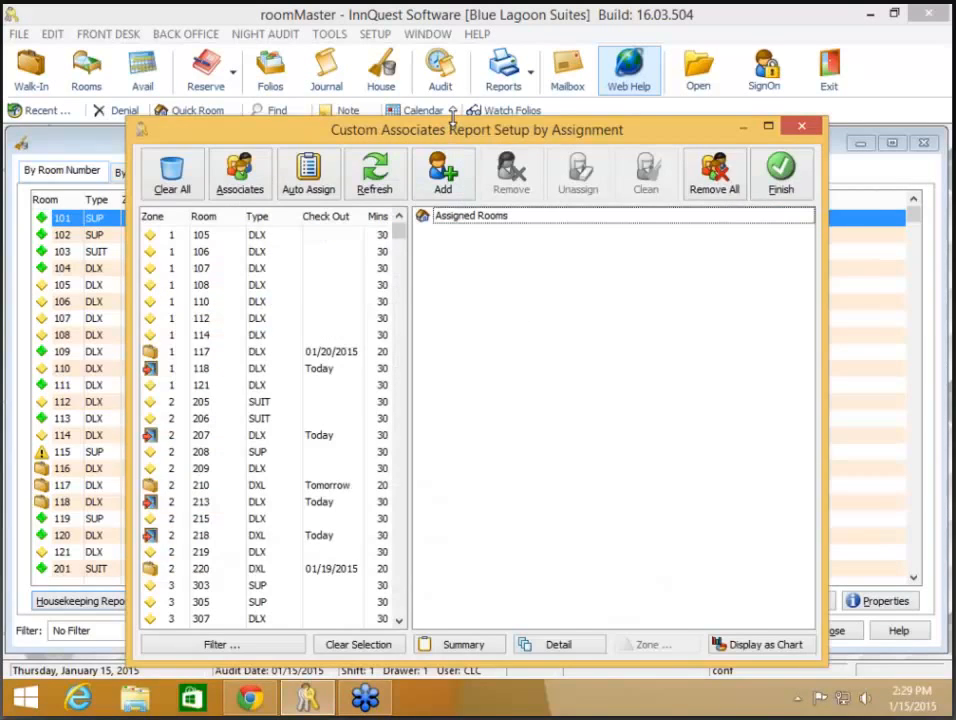
pyautogui.moveTo(452, 117); pyautogui.dragTo(450, 22)
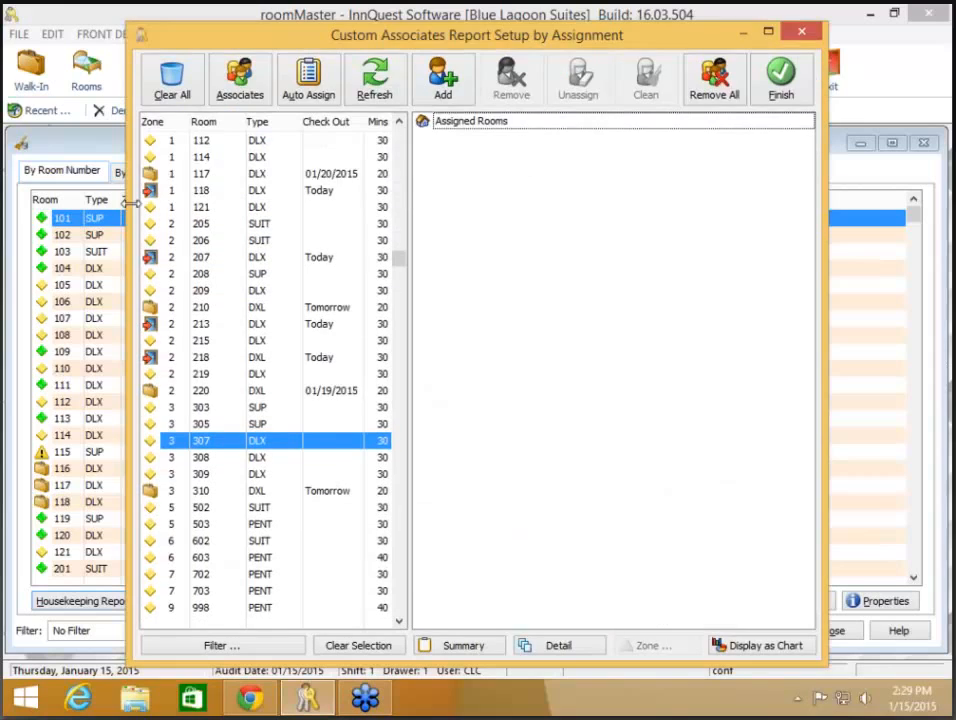
pyautogui.moveTo(130, 203); pyautogui.dragTo(30, 200)
pyautogui.moveTo(826, 290); pyautogui.dragTo(924, 289)
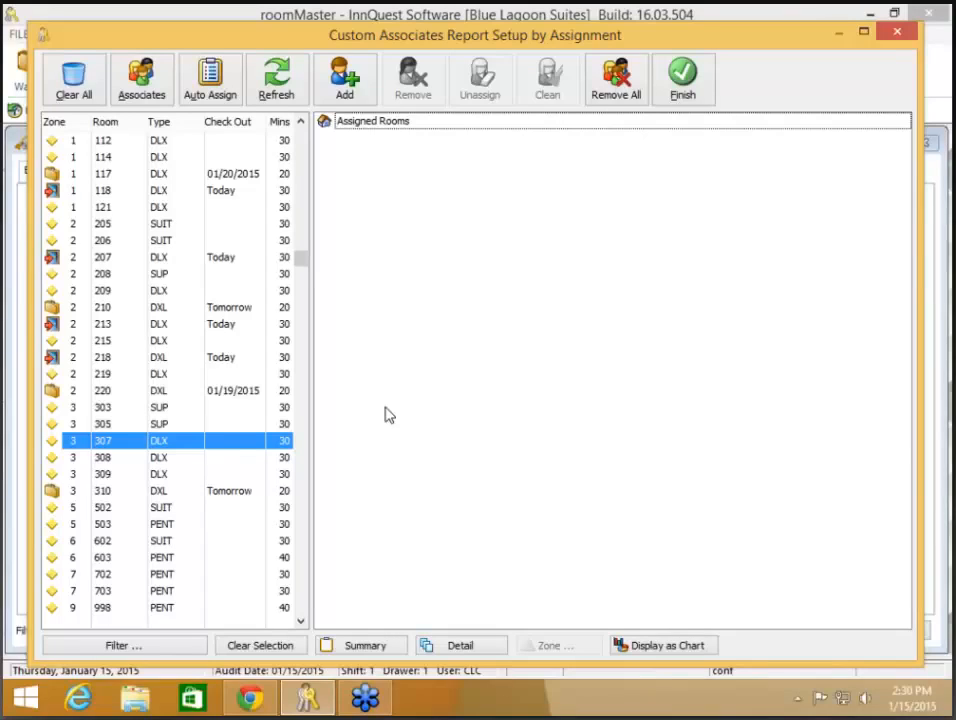
pyautogui.press('XF86AudioLowerVolume')
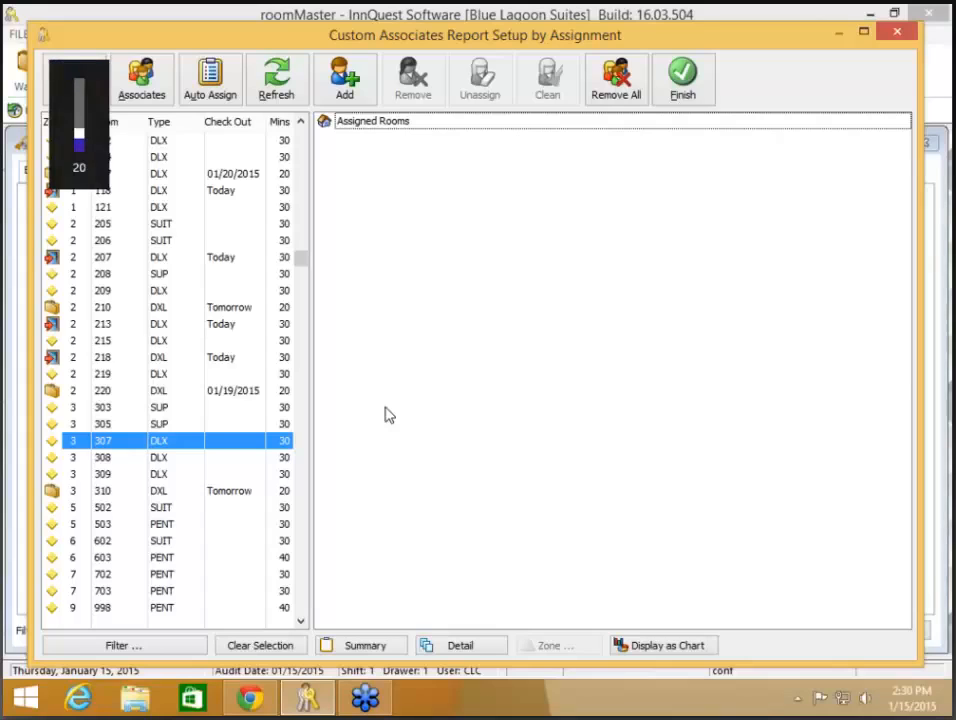
# Step: Open the Housekeeping Associates list and insert a new blank associate record
pyautogui.click(141, 80)
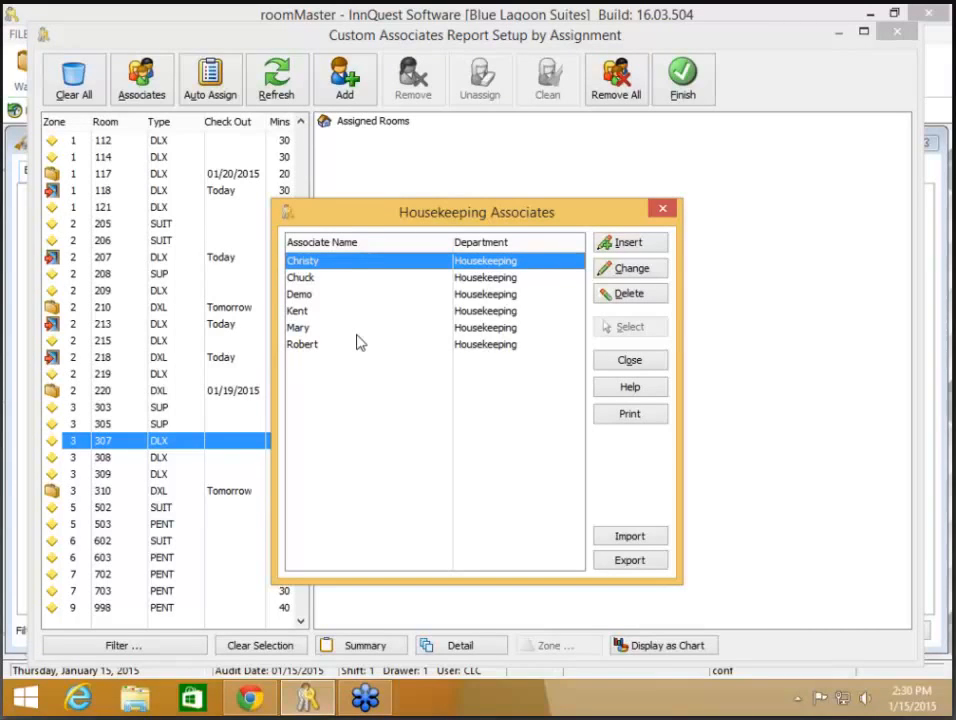
pyautogui.click(640, 242)
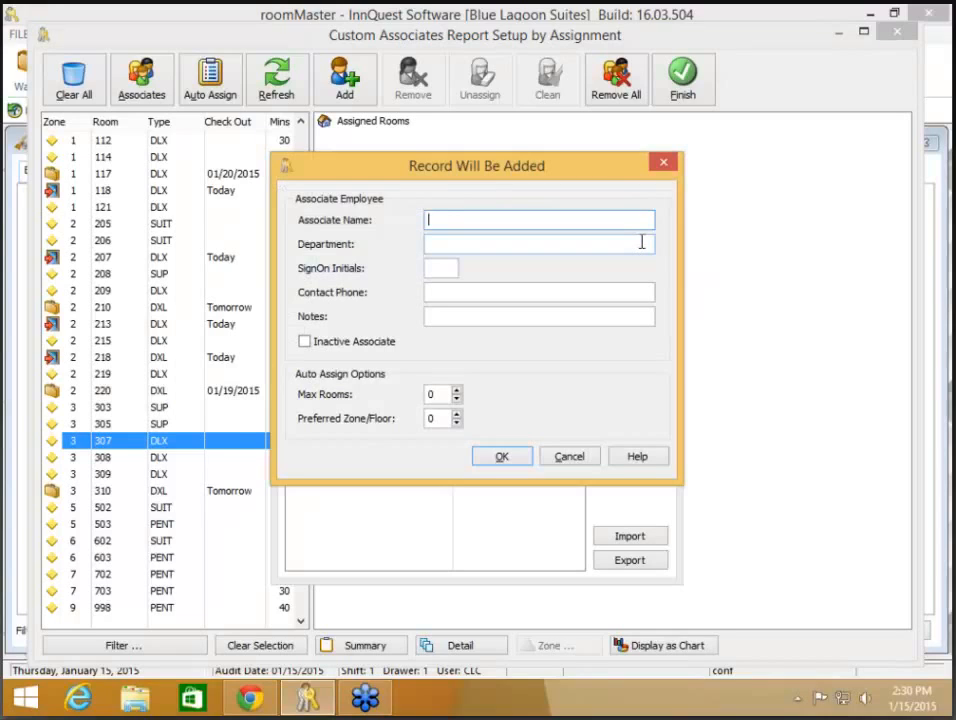
# Step: Enter the associate's name, department Housekeeping, and their sign-on initials
pyautogui.write('Dale')
pyautogui.press('Tab')
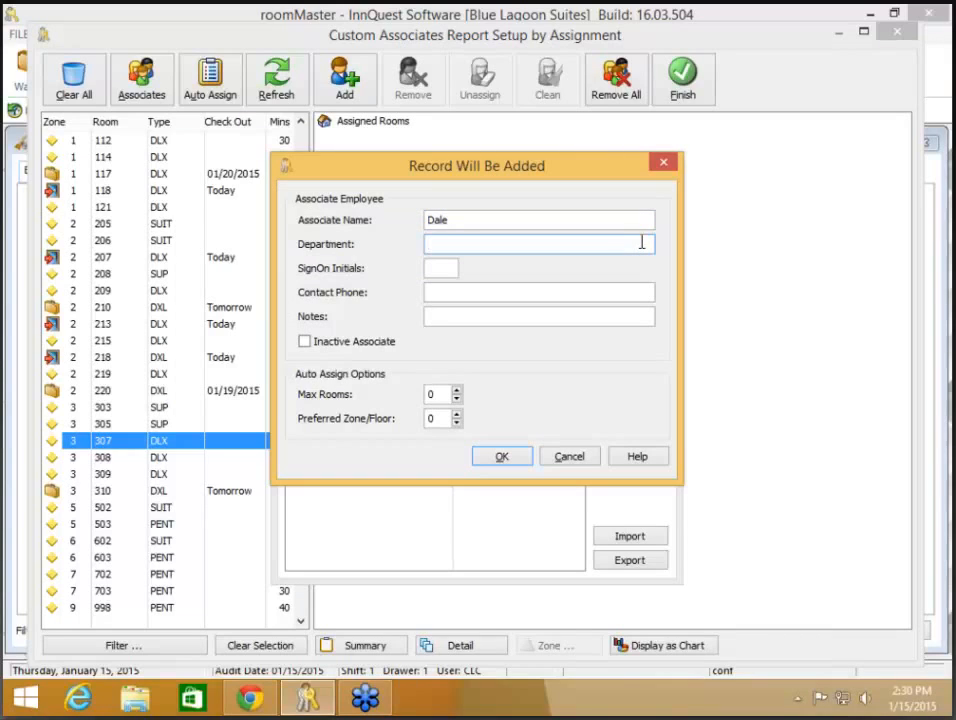
pyautogui.write('Housekeeping')
pyautogui.press('BackSpace')
pyautogui.press('BackSpace')
pyautogui.press('BackSpace')
pyautogui.press('BackSpace')
pyautogui.write('ping')
pyautogui.press('Tab')
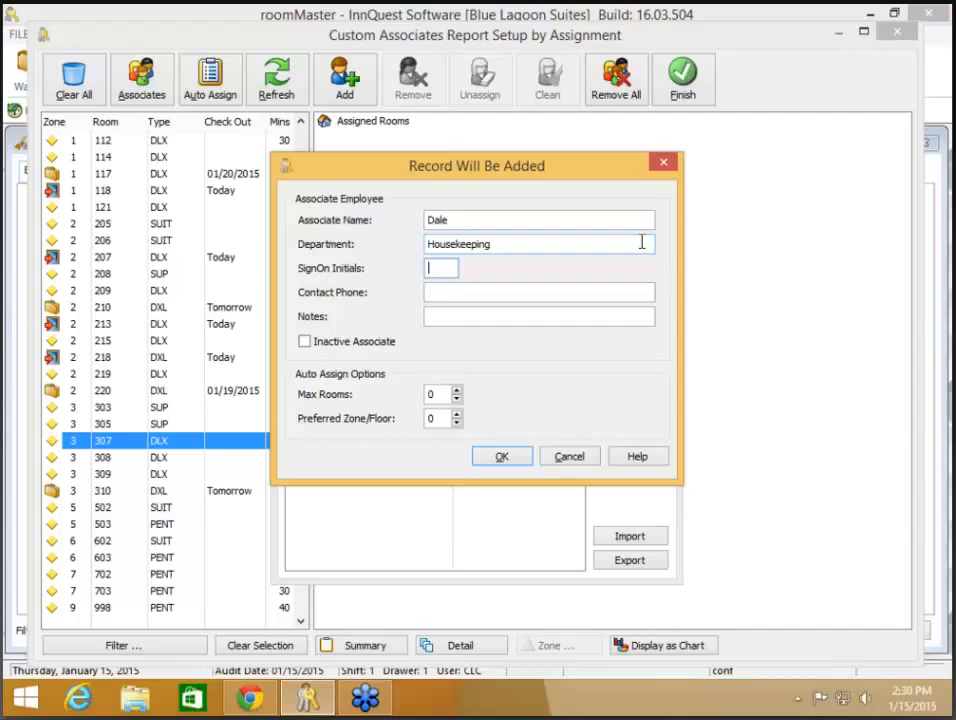
pyautogui.write('DT')
# Step: Add the note 'Lower Floors', max rooms 10, preferred zone 1, and save the associate
pyautogui.click(599, 292)
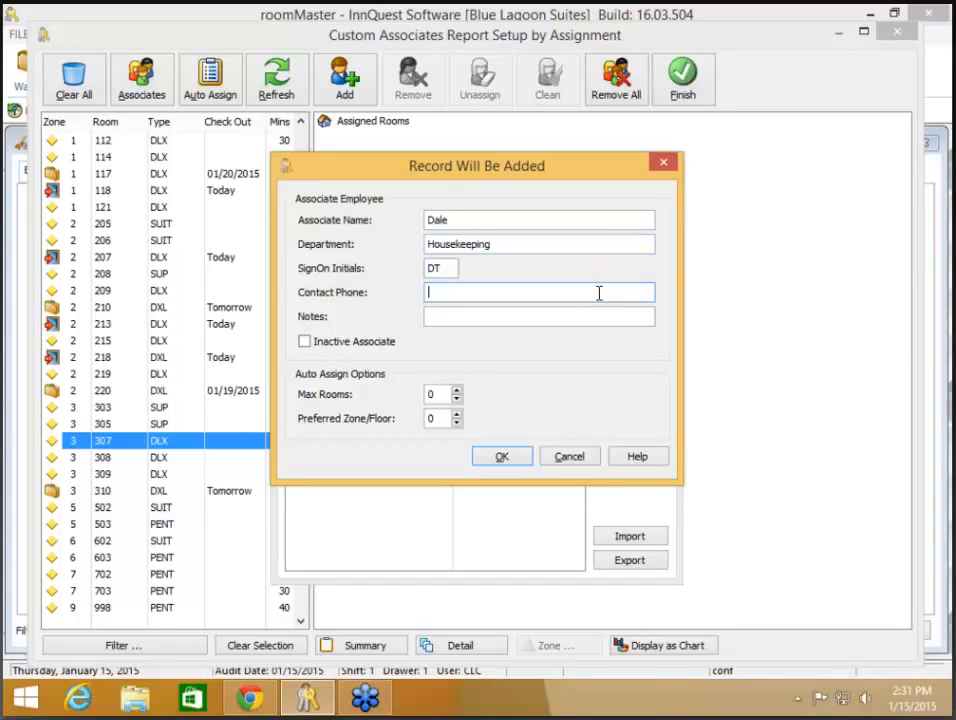
pyautogui.click(599, 316)
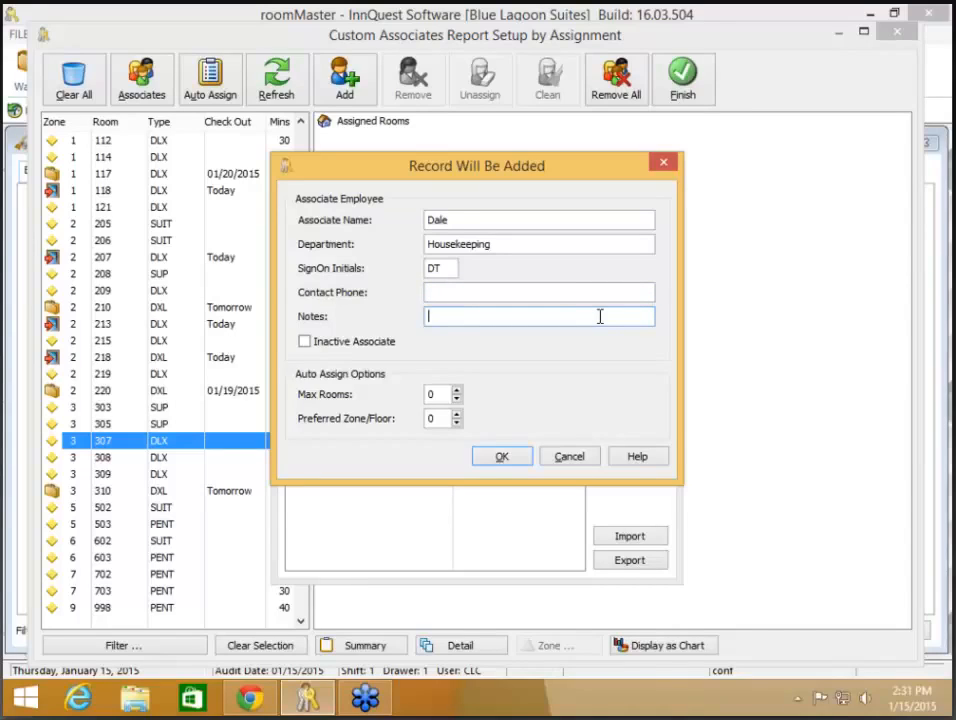
pyautogui.write('Lower Floors')
pyautogui.press('Tab')
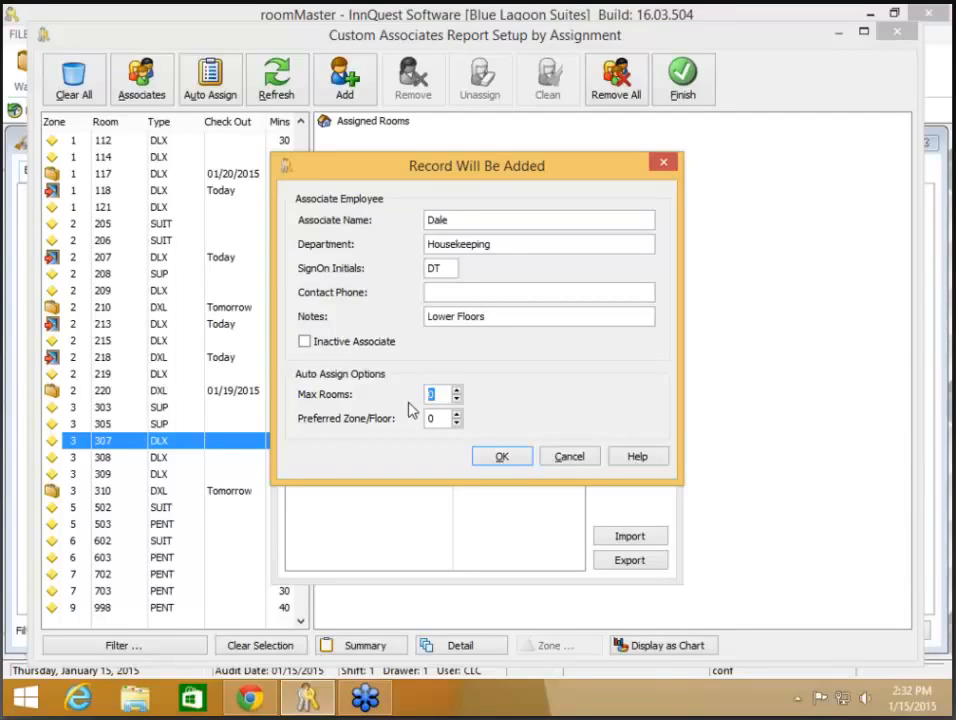
pyautogui.write('10')
pyautogui.press('Tab')
pyautogui.write('1')
pyautogui.click(513, 457)
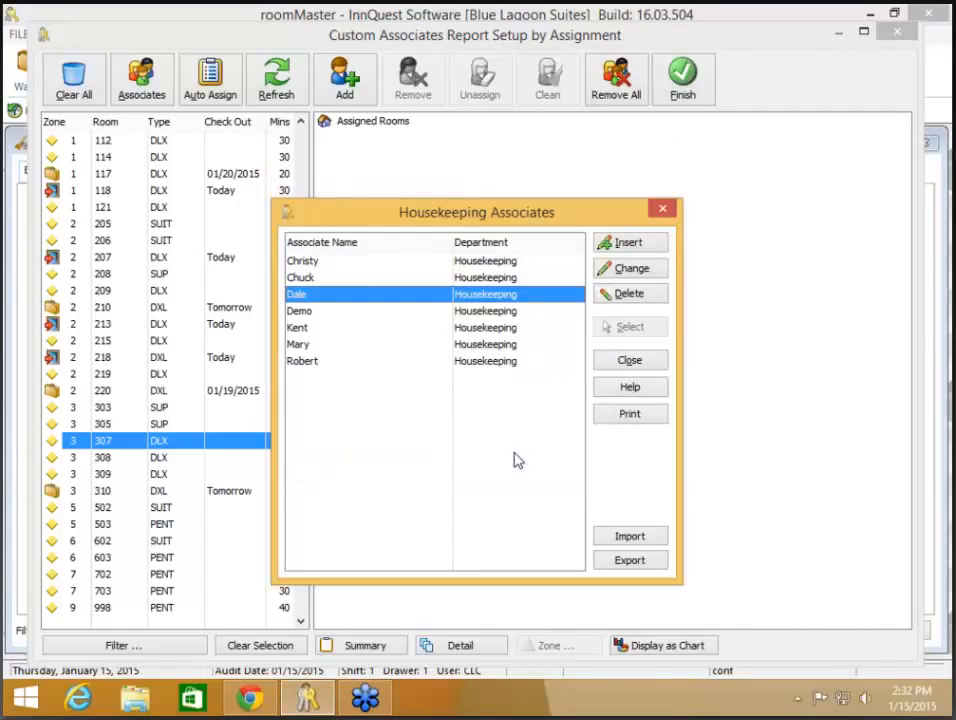
# Step: Add four associates, including the new Lower Floors one, to the room-assignment list
pyautogui.click(630, 364)
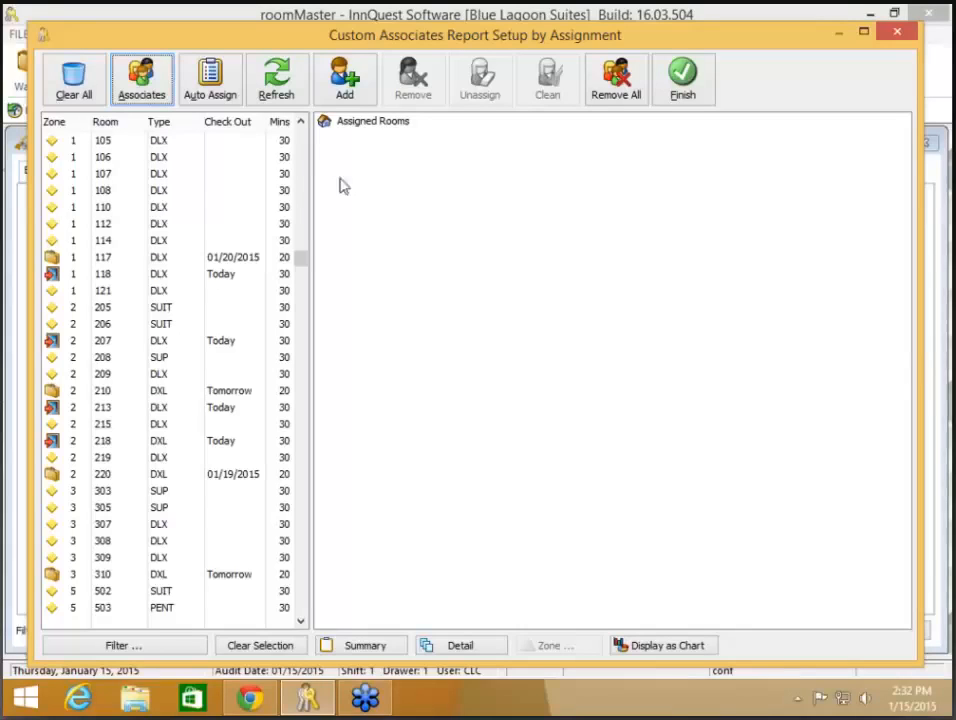
pyautogui.click(362, 95)
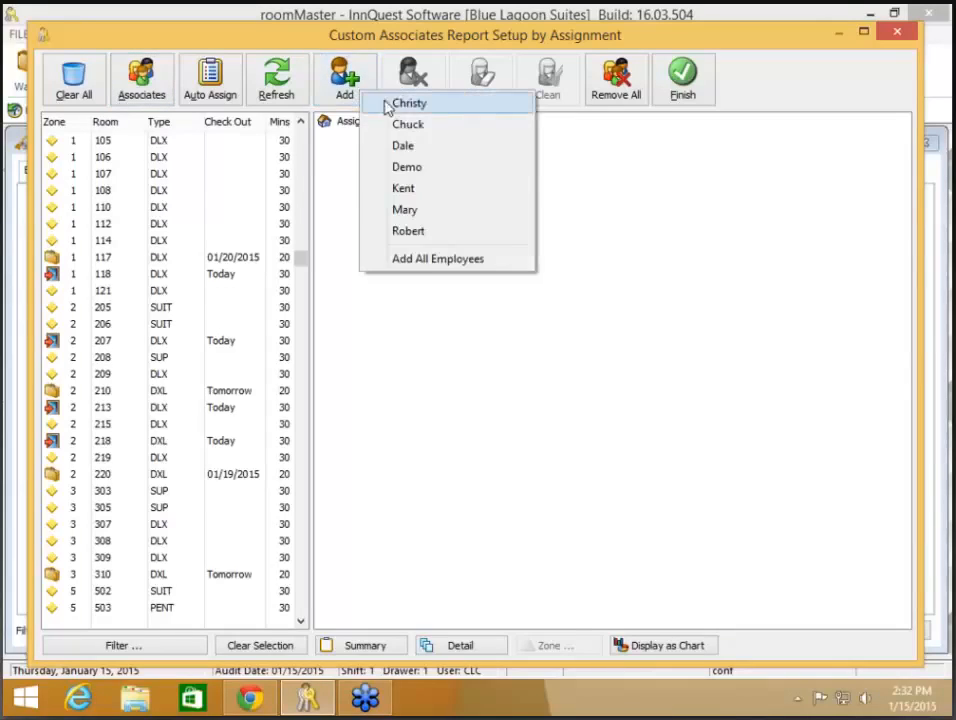
pyautogui.click(386, 102)
pyautogui.click(360, 96)
pyautogui.click(385, 125)
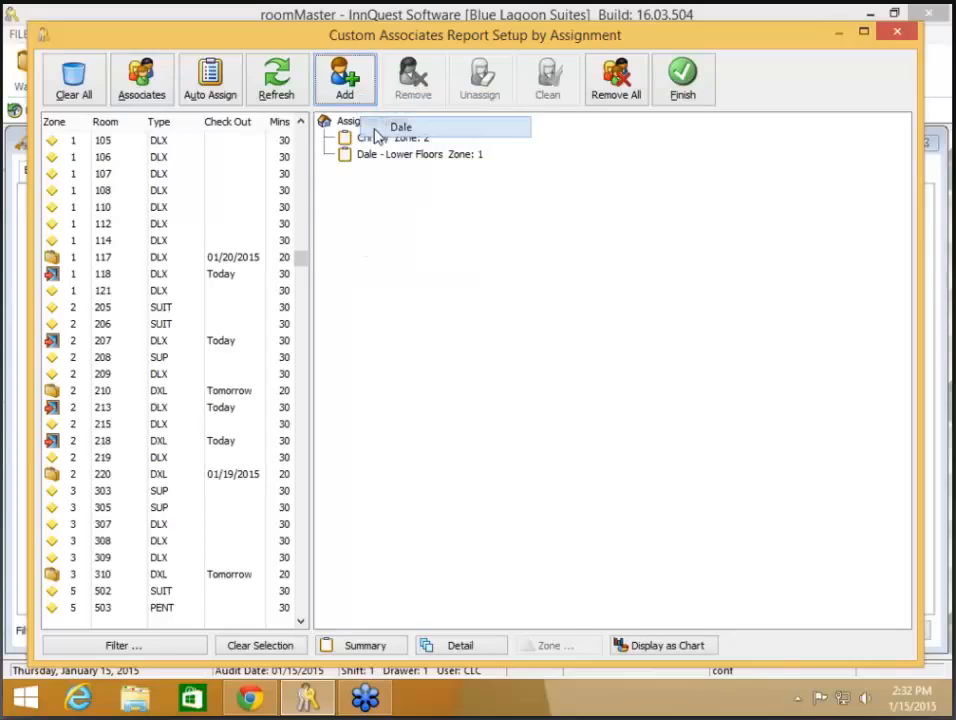
pyautogui.click(350, 97)
pyautogui.click(368, 146)
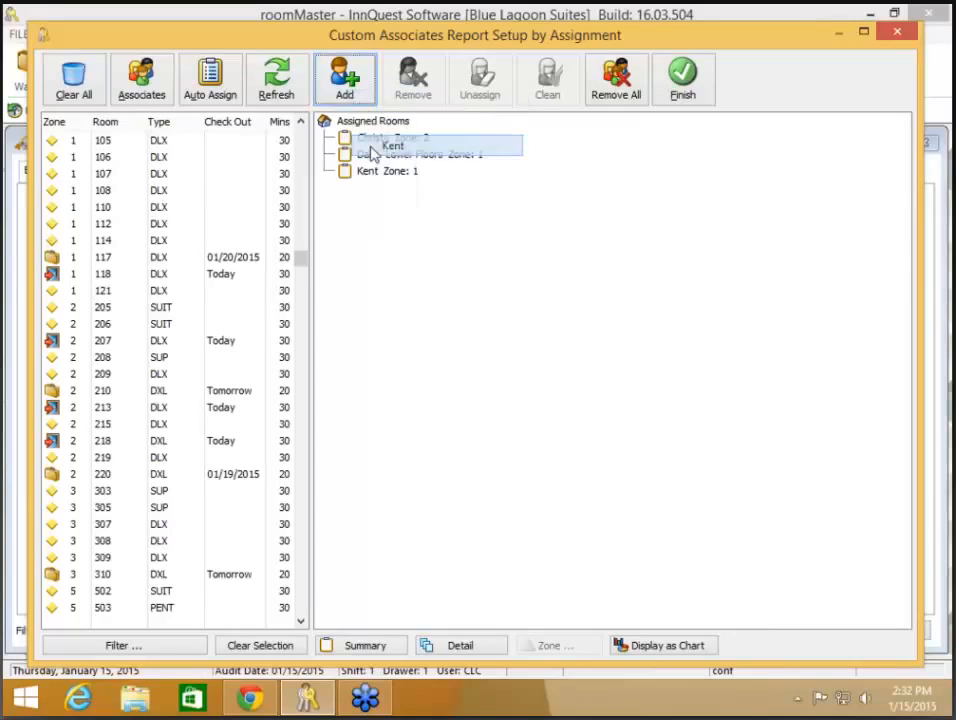
pyautogui.click(350, 95)
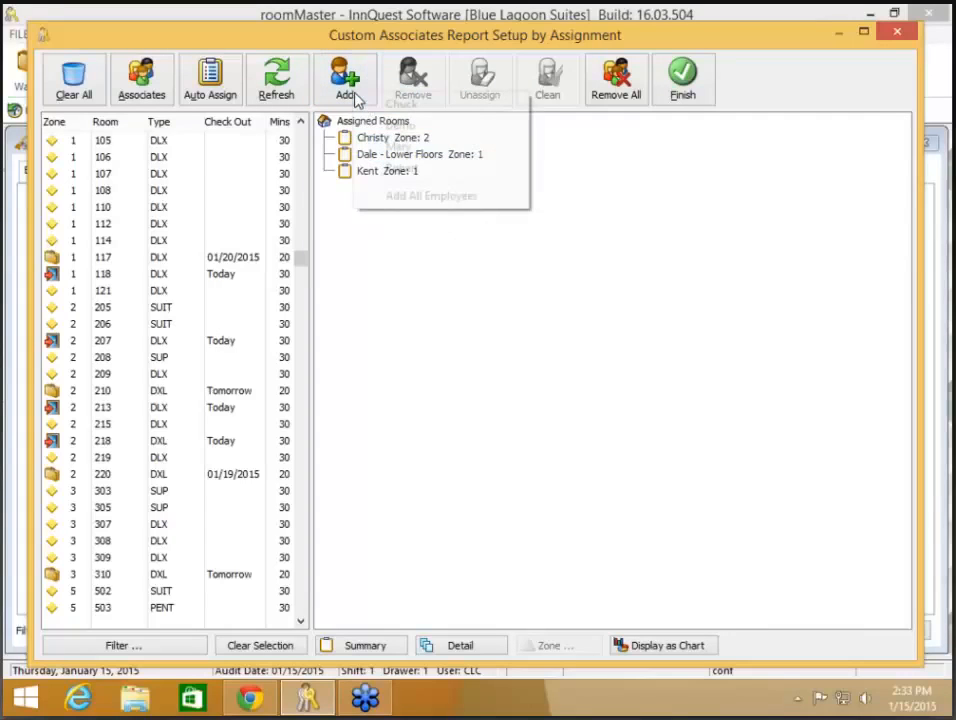
pyautogui.click(395, 166)
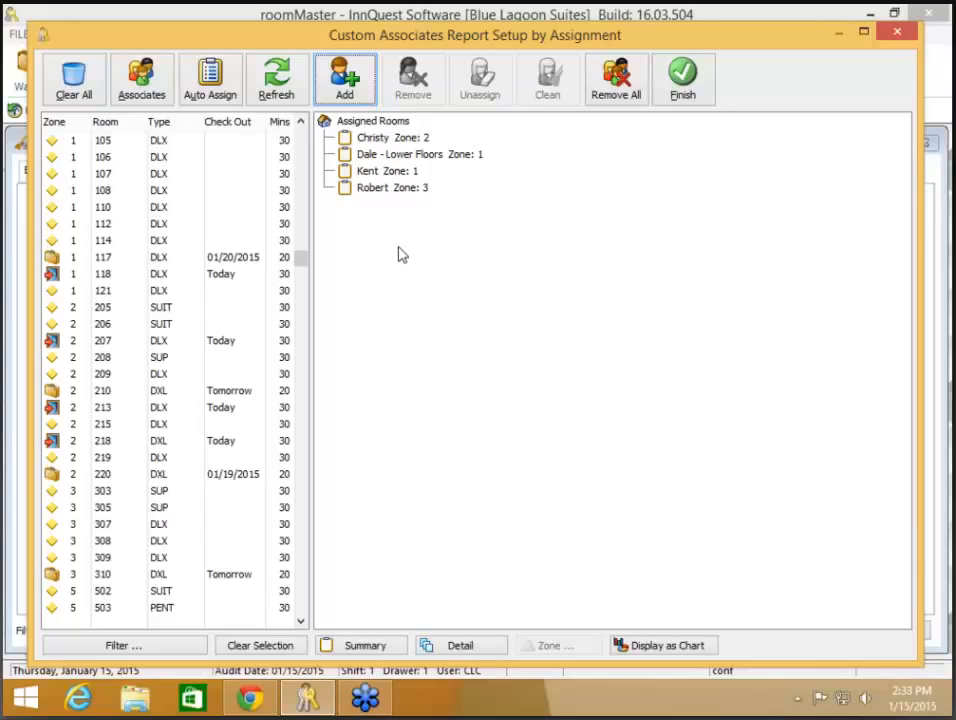
pyautogui.click(378, 142)
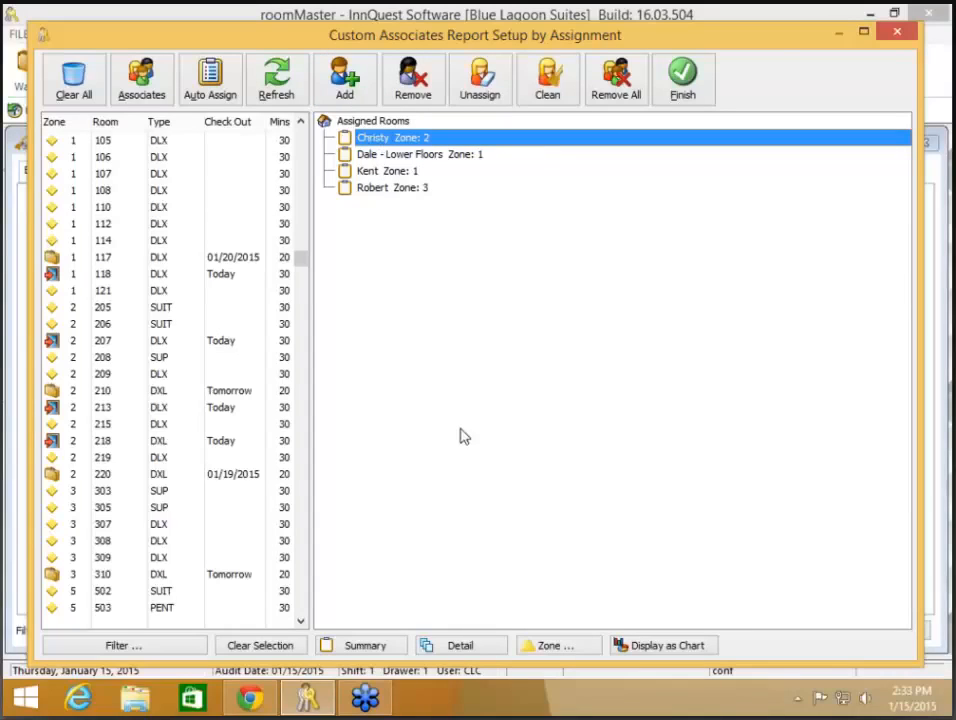
# Step: Rezone the first associate to zone 3, the fourth to zone 5, and the third to zone 2
pyautogui.click(567, 652)
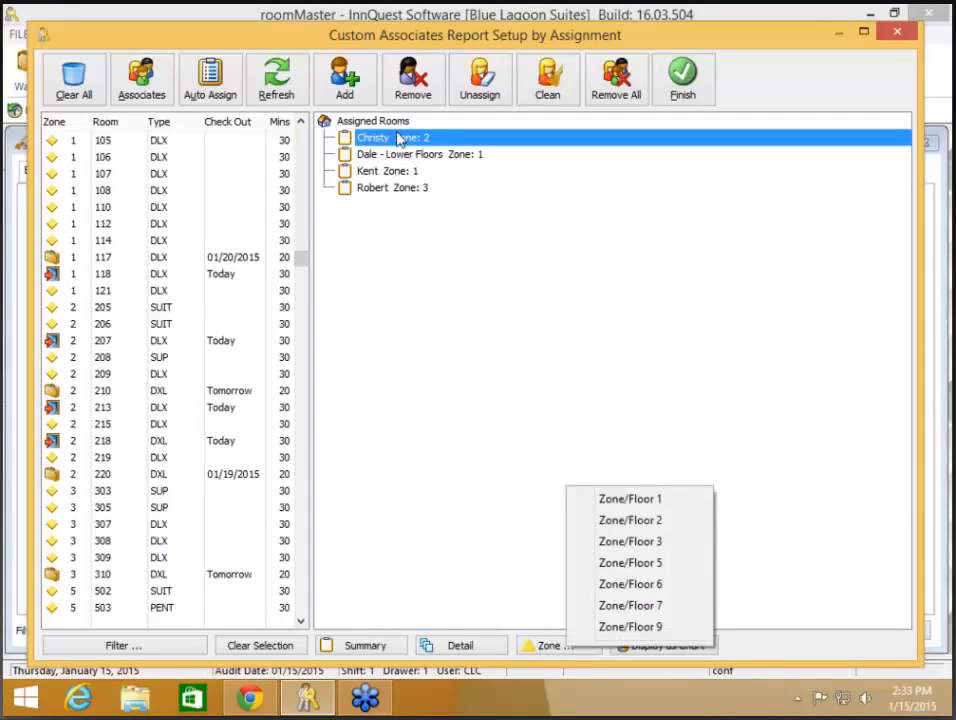
pyautogui.click(657, 543)
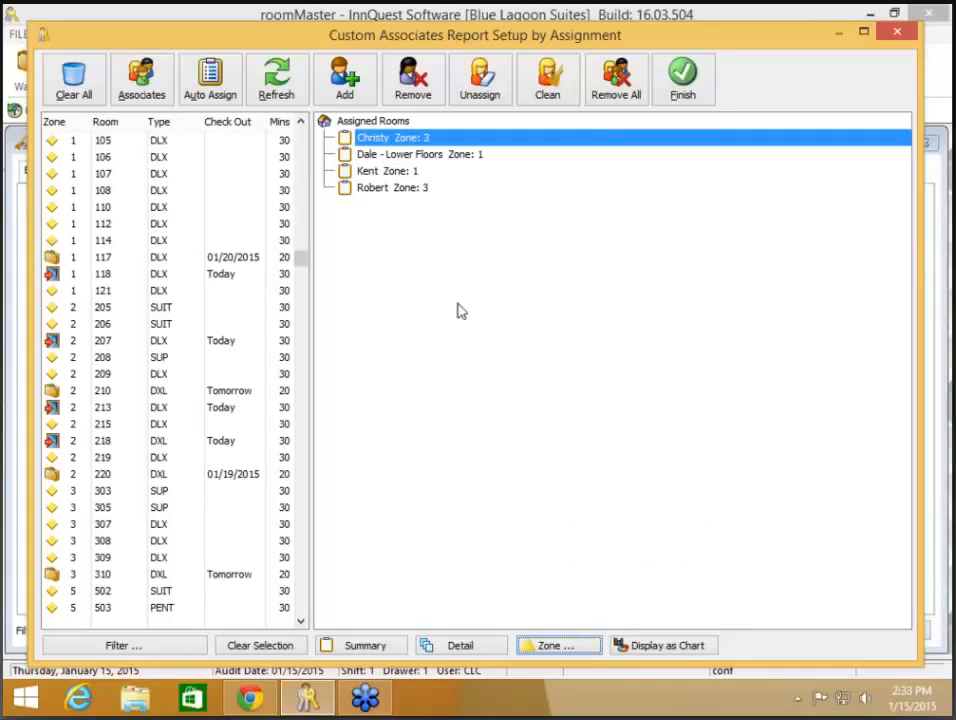
pyautogui.click(394, 189)
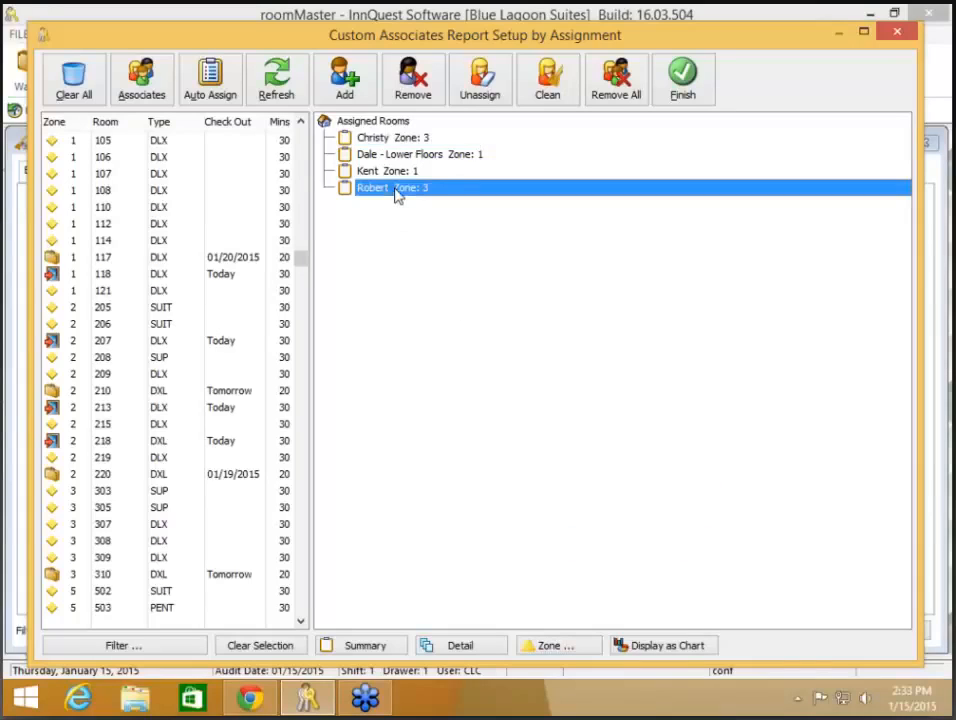
pyautogui.click(563, 646)
pyautogui.click(617, 558)
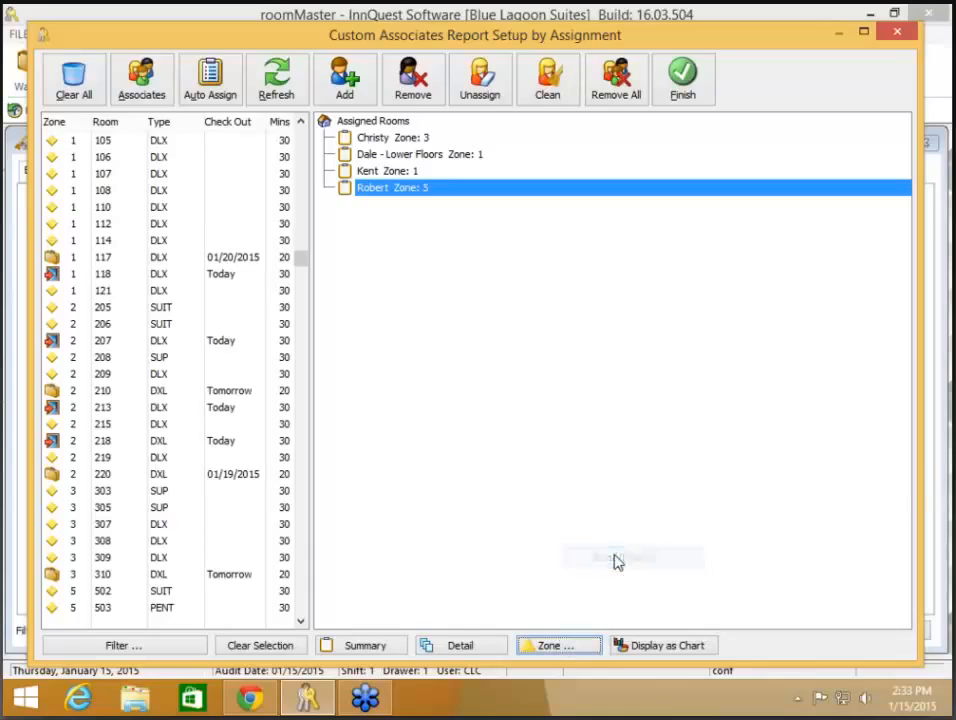
pyautogui.click(390, 173)
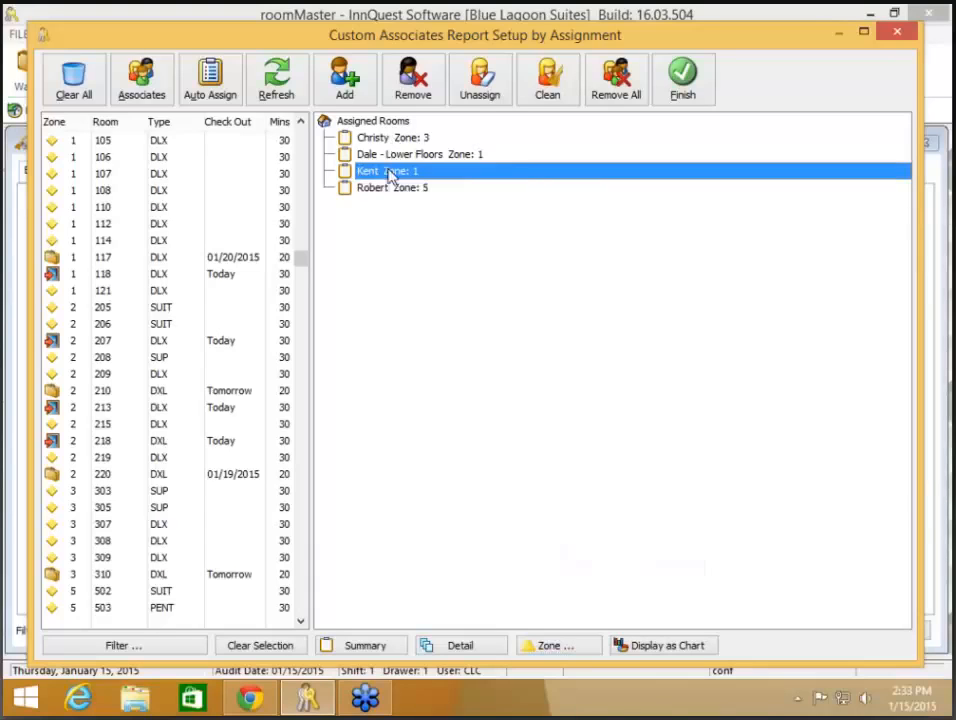
pyautogui.click(547, 646)
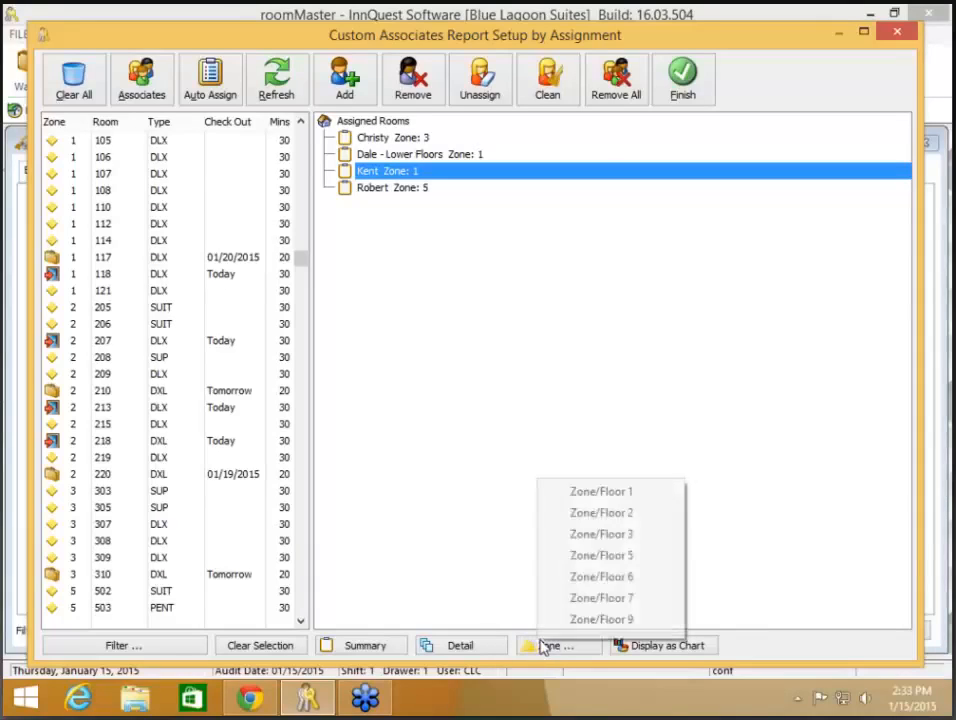
pyautogui.click(590, 514)
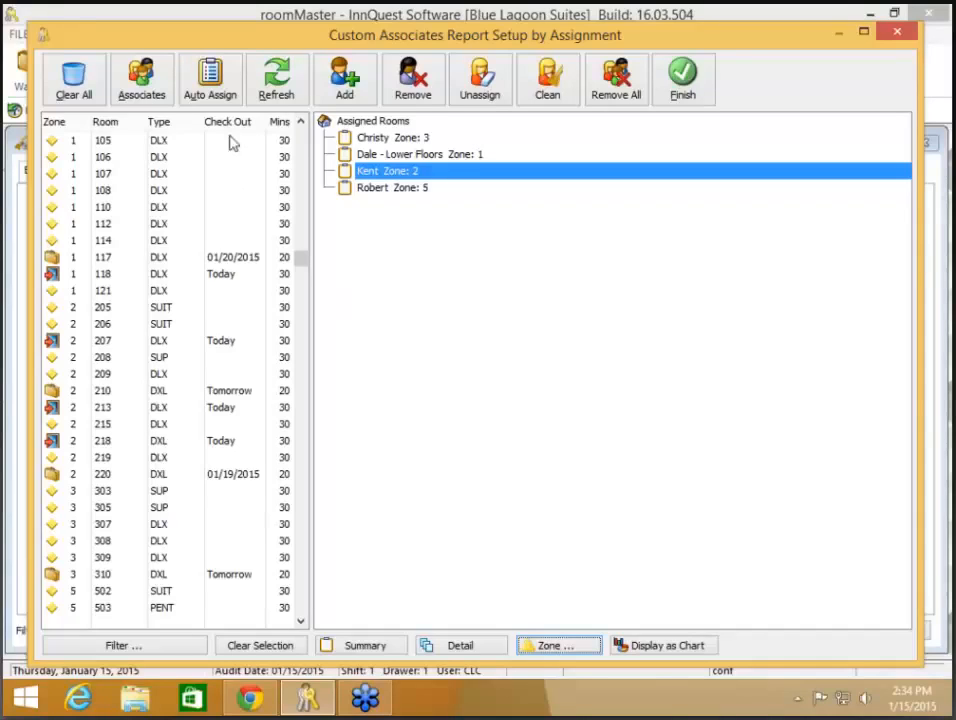
# Step: Run Auto Assign by preferred zone without clearing existing assignments, then review the room tree
pyautogui.click(208, 85)
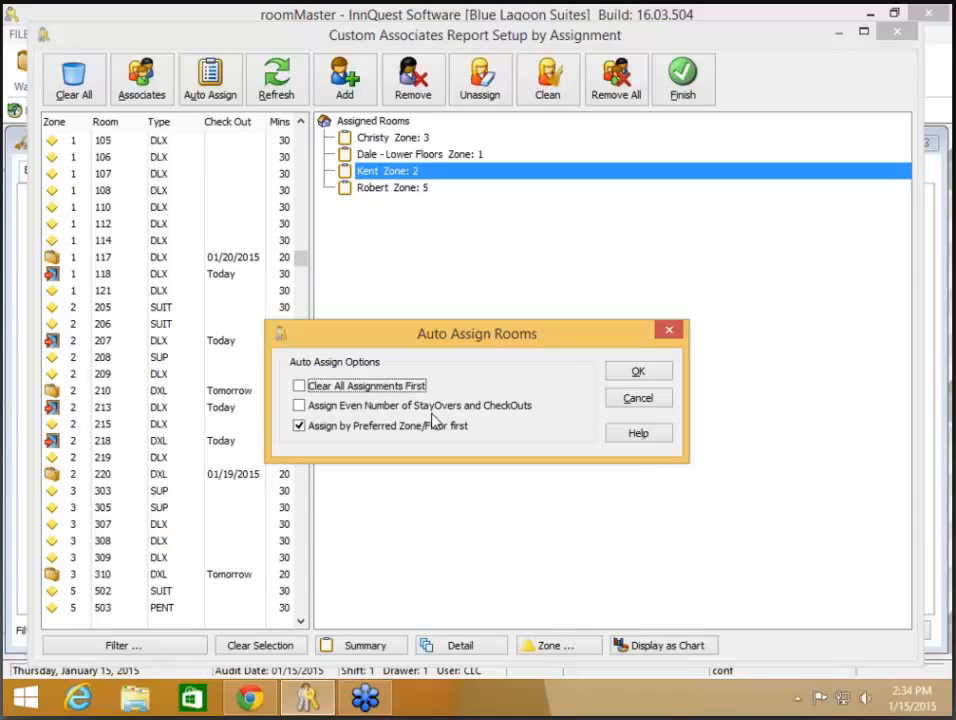
pyautogui.click(400, 386)
pyautogui.click(405, 386)
pyautogui.click(655, 371)
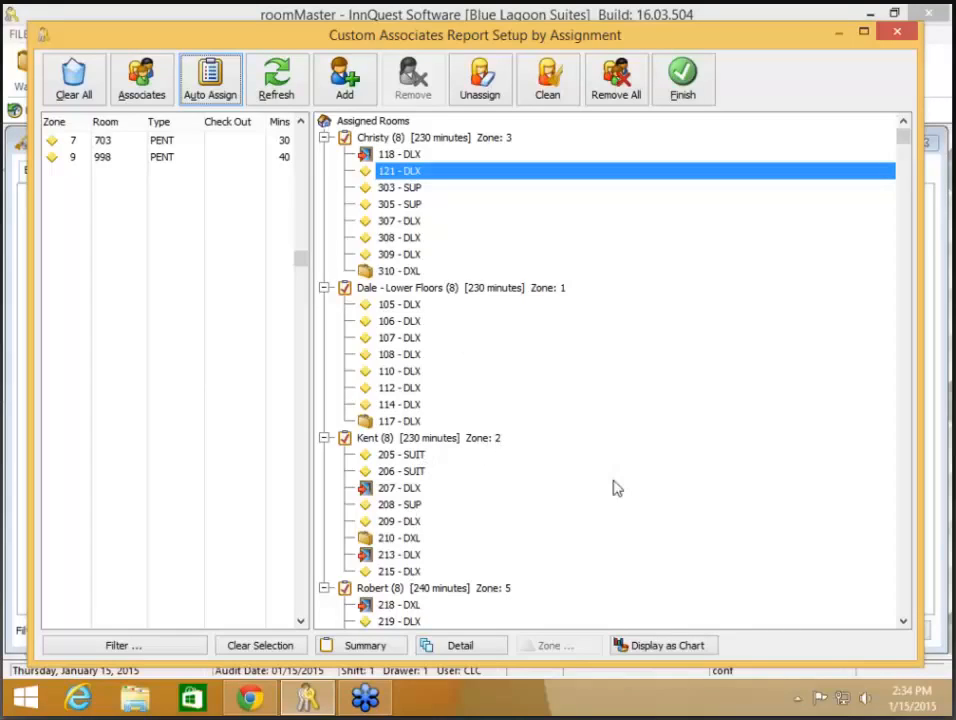
pyautogui.scroll(-3, 622, 474)
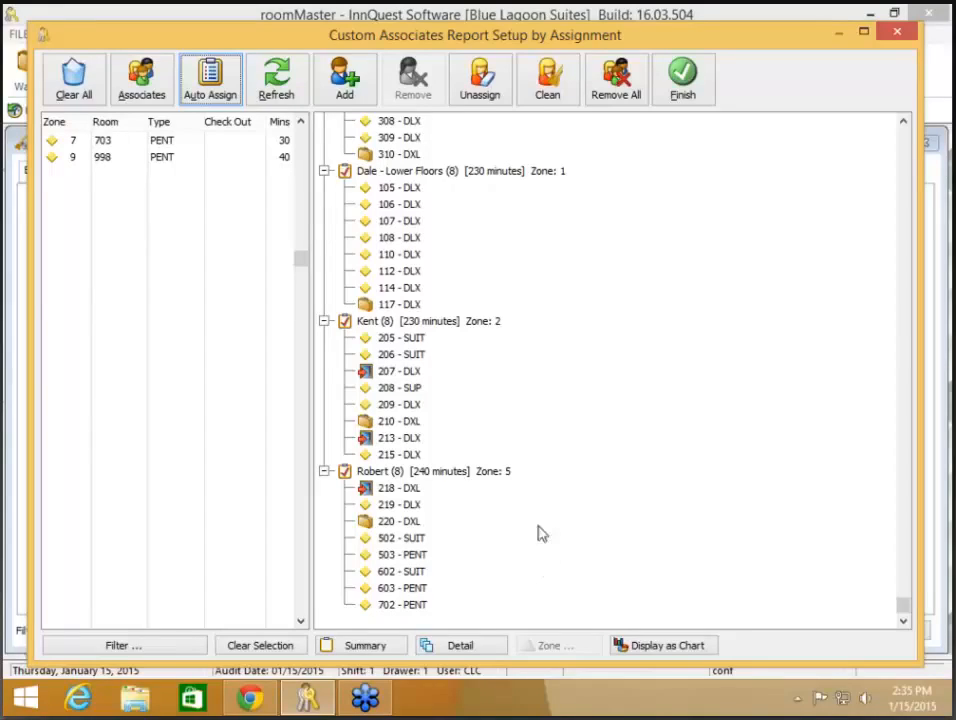
pyautogui.scroll(3, 544, 559)
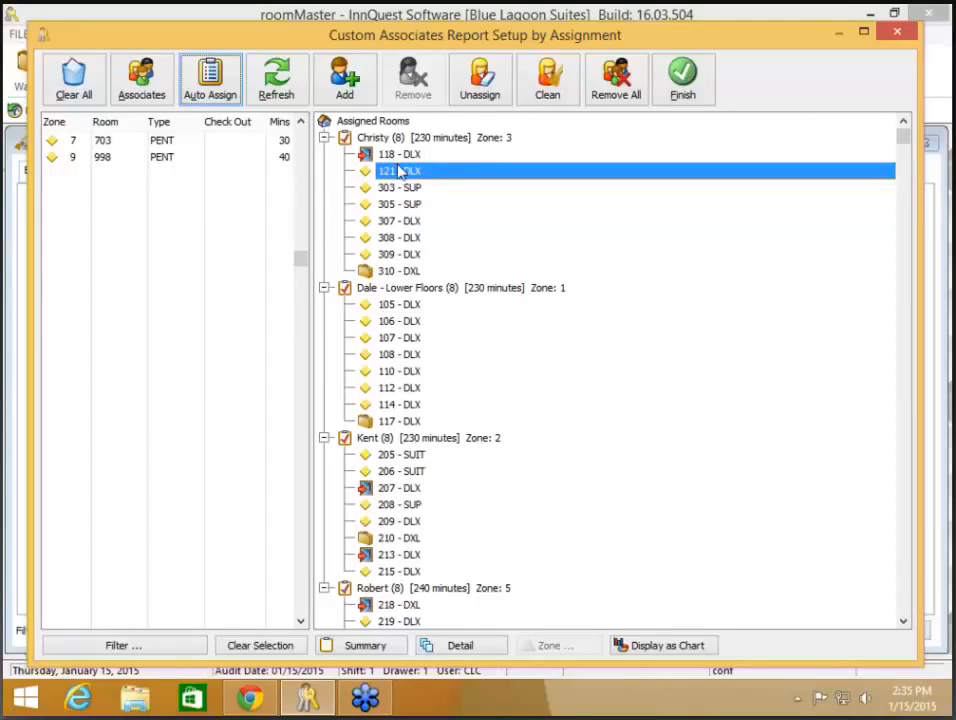
# Step: Unassign rooms 121 and 118 from the zone 3 housekeeper
pyautogui.click(486, 80)
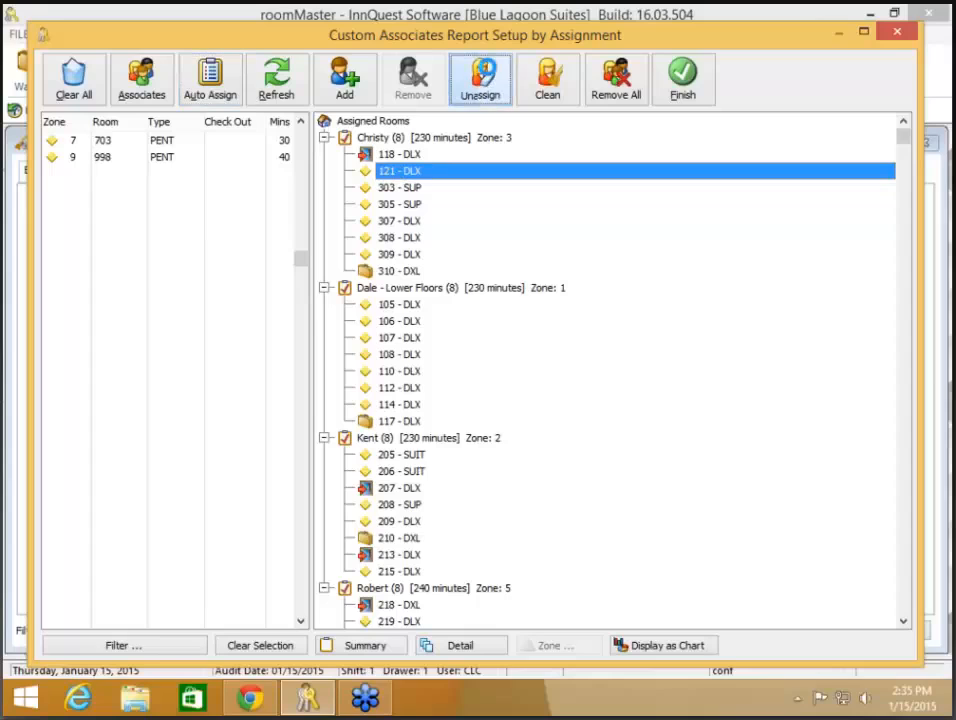
pyautogui.click(428, 157)
pyautogui.click(483, 82)
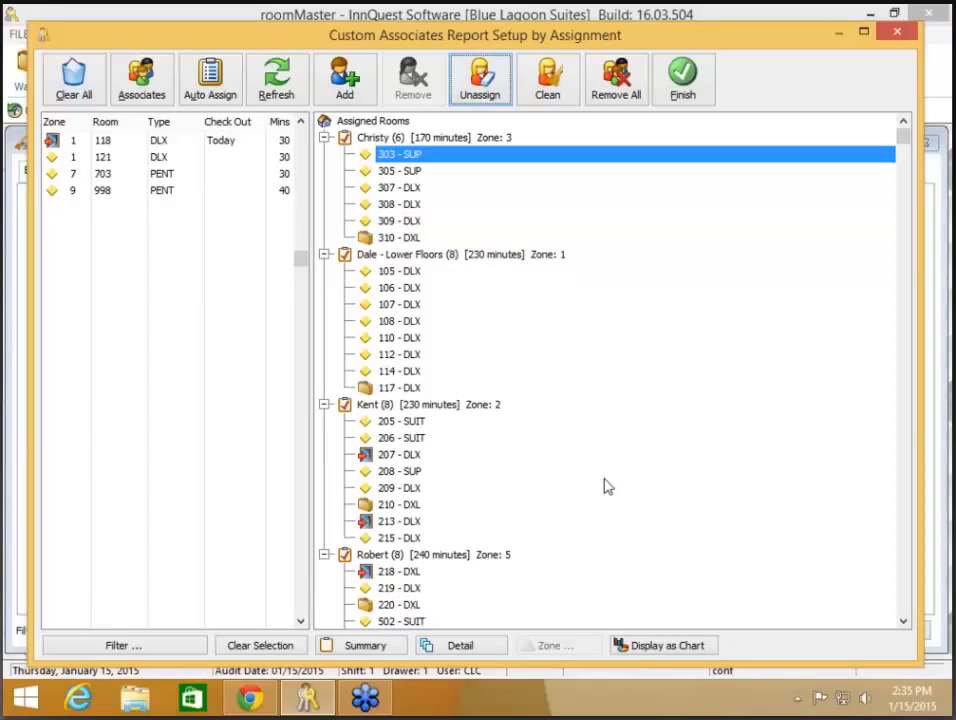
# Step: Select unassigned rooms 703, 121 and 118 and drag them onto the zone 2 housekeeper
pyautogui.click(108, 174)
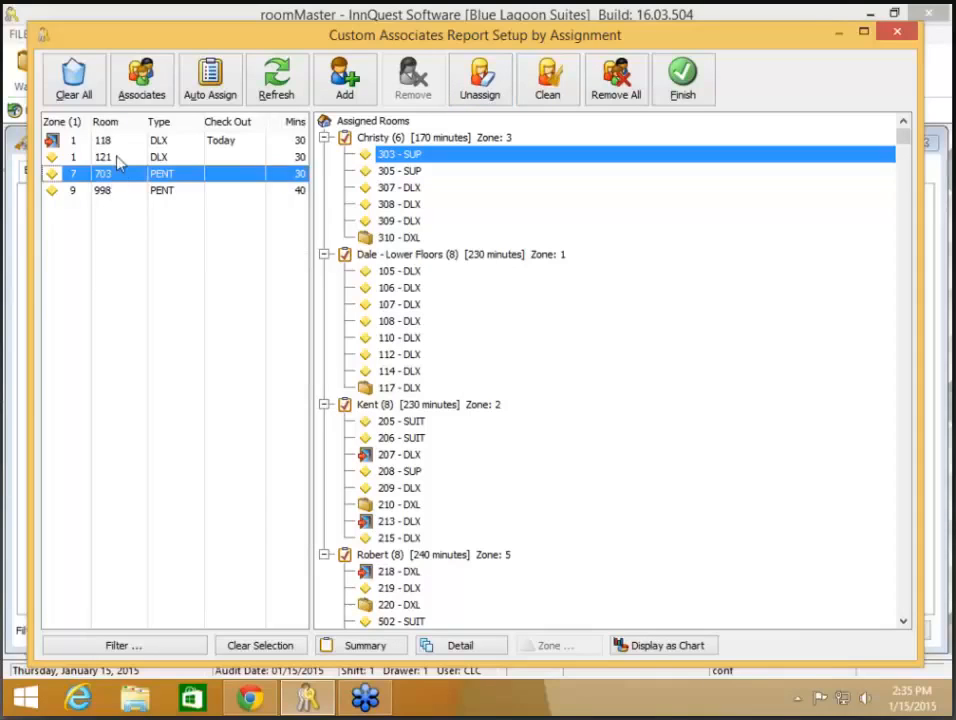
pyautogui.keyDown('ctrl'); pyautogui.click(117, 158); pyautogui.keyUp('ctrl')
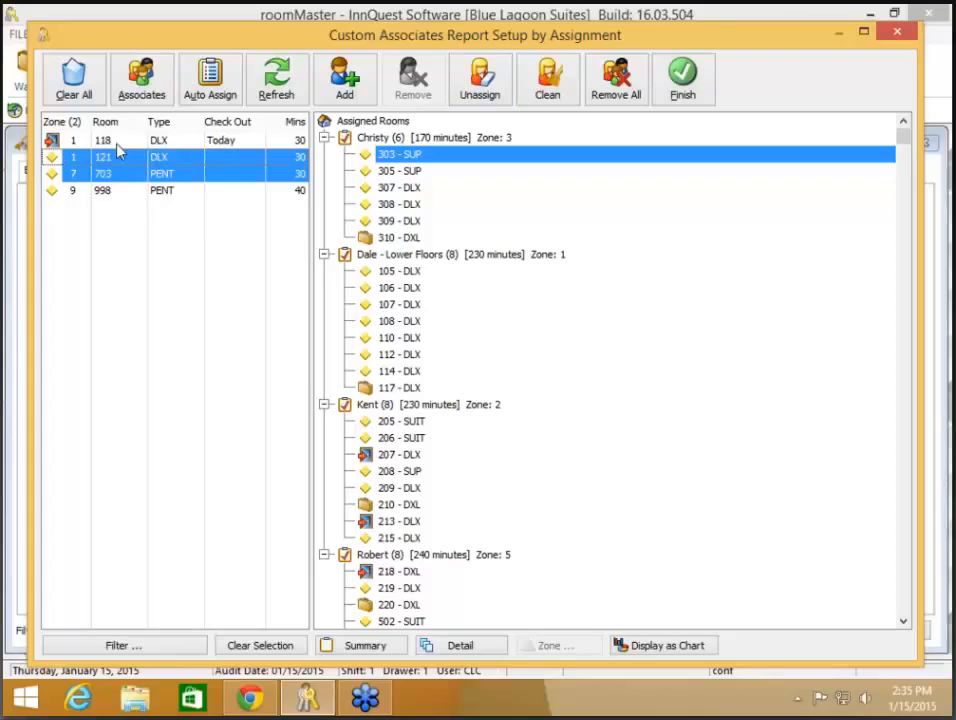
pyautogui.keyDown('ctrl'); pyautogui.click(118, 141); pyautogui.keyUp('ctrl')
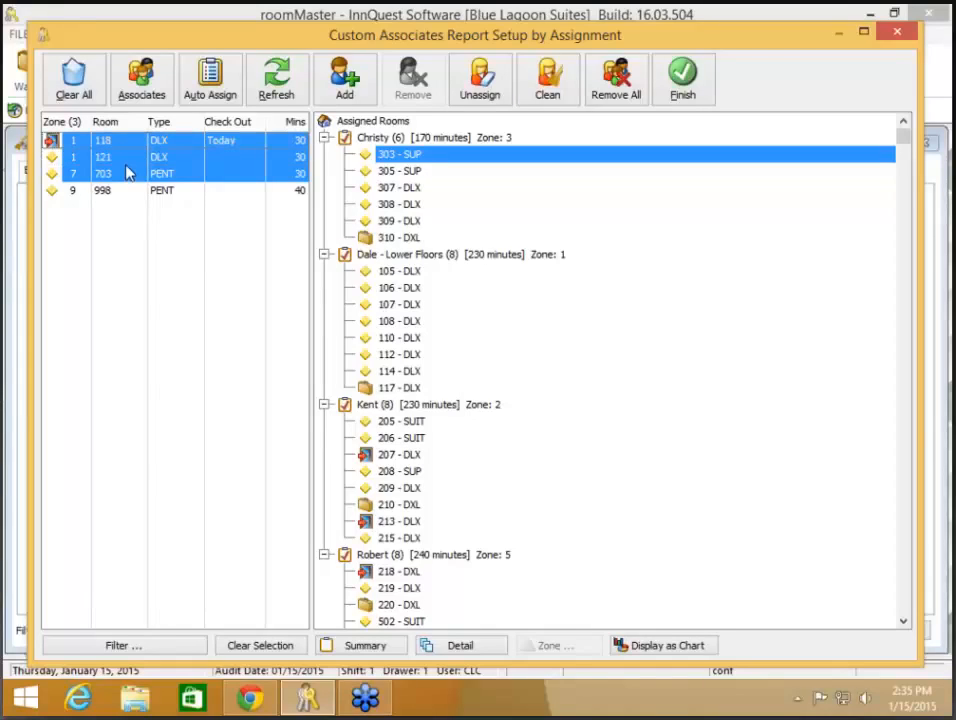
pyautogui.keyDown('ctrl'); pyautogui.click(130, 158); pyautogui.keyUp('ctrl')
pyautogui.moveTo(139, 163); pyautogui.dragTo(427, 452)
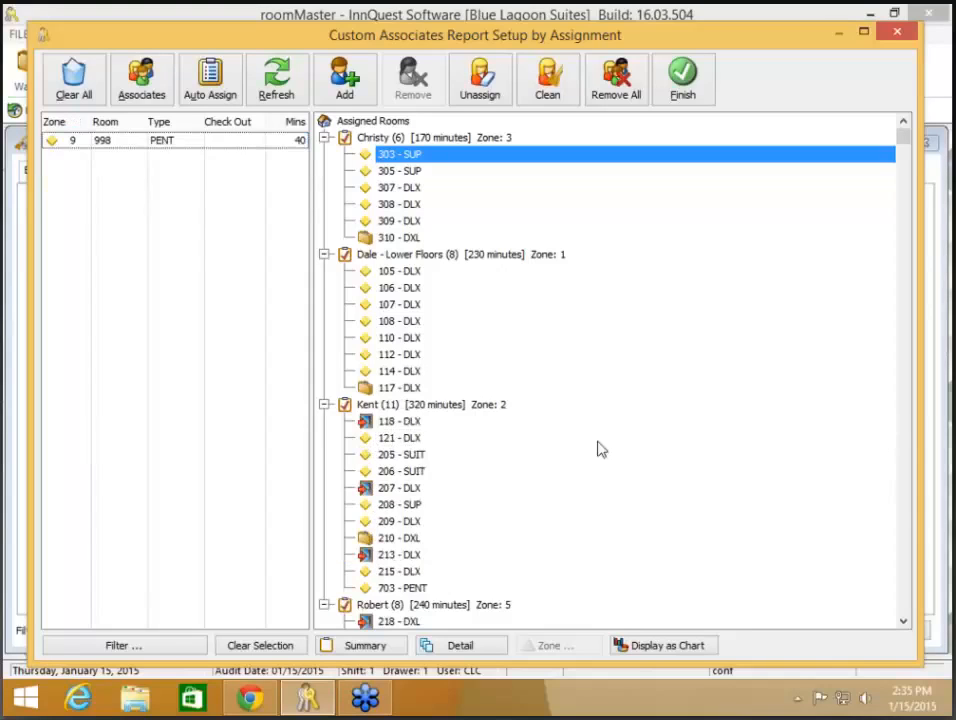
# Step: Drag penthouse 998 onto the zone 3 housekeeper and display the assignments as a chart
pyautogui.click(141, 146)
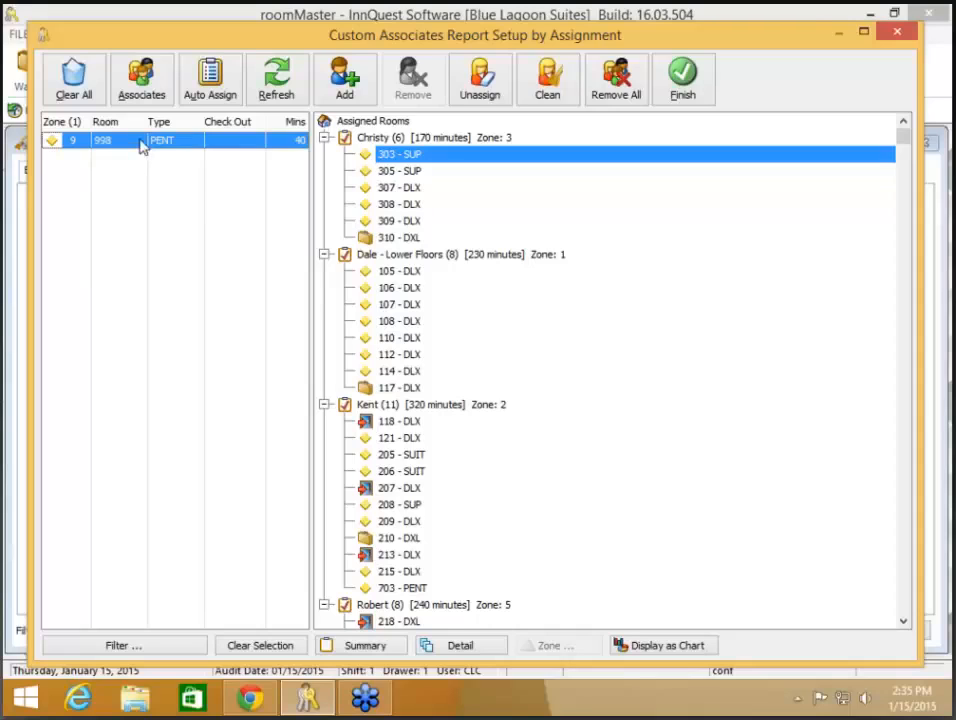
pyautogui.moveTo(141, 146); pyautogui.dragTo(405, 192)
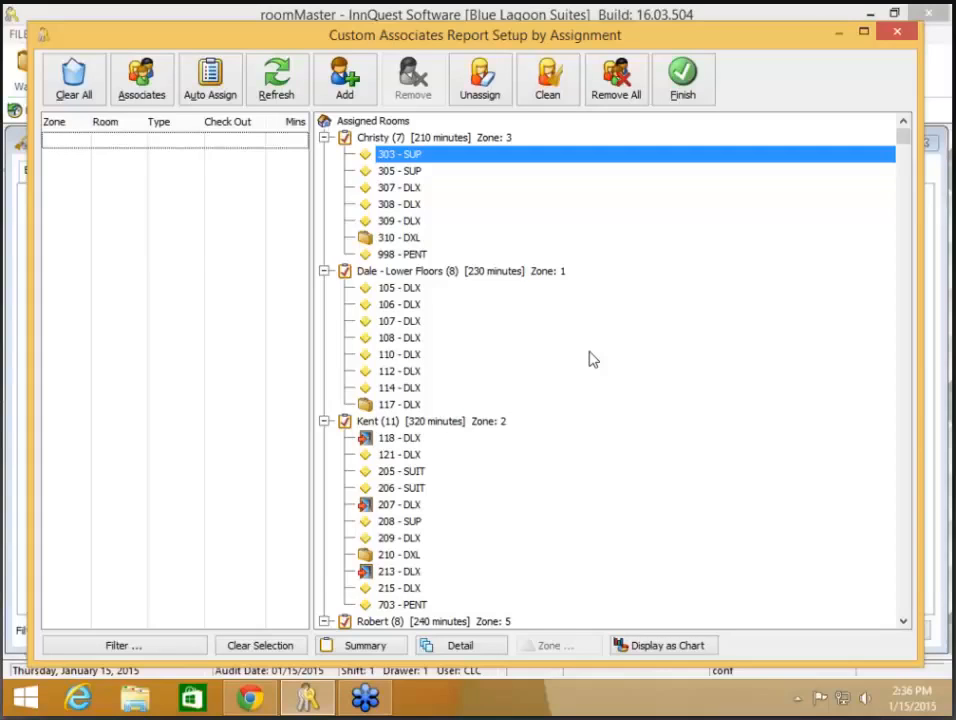
pyautogui.click(680, 646)
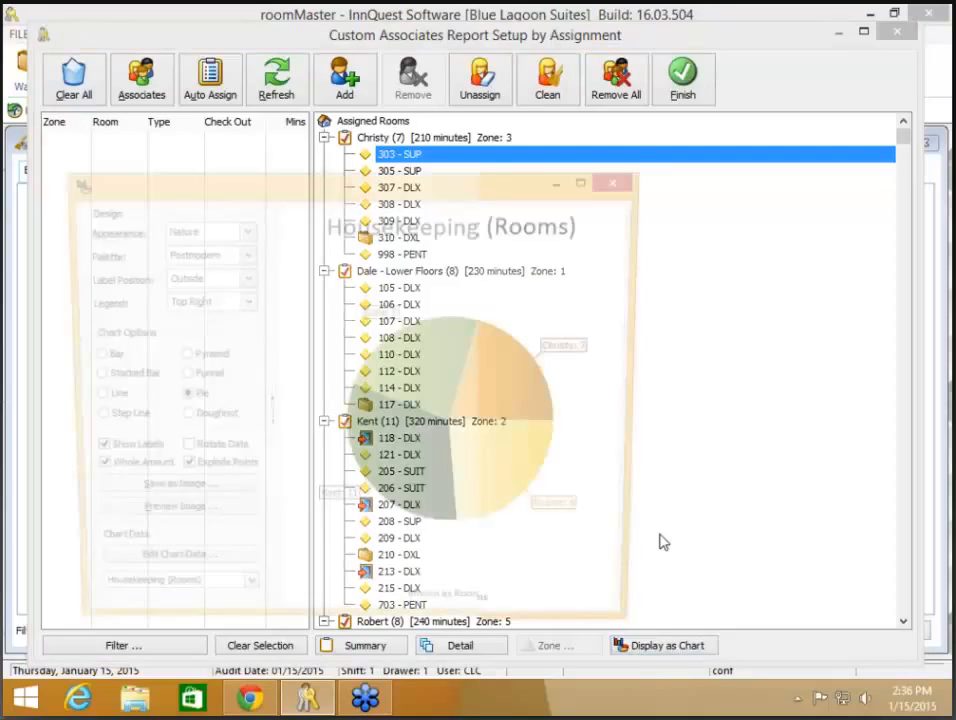
# Step: Enlarge the chart, view Housekeeping (Minutes) then Housekeeping (Combined) pies, and close it
pyautogui.moveTo(660, 153); pyautogui.dragTo(888, 42)
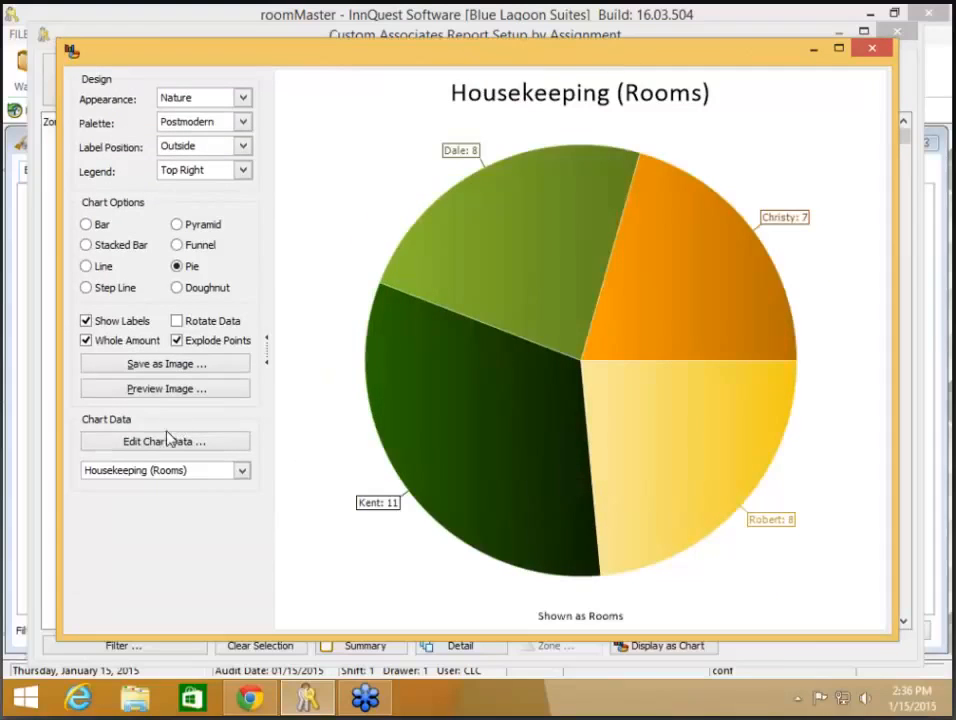
pyautogui.click(158, 472)
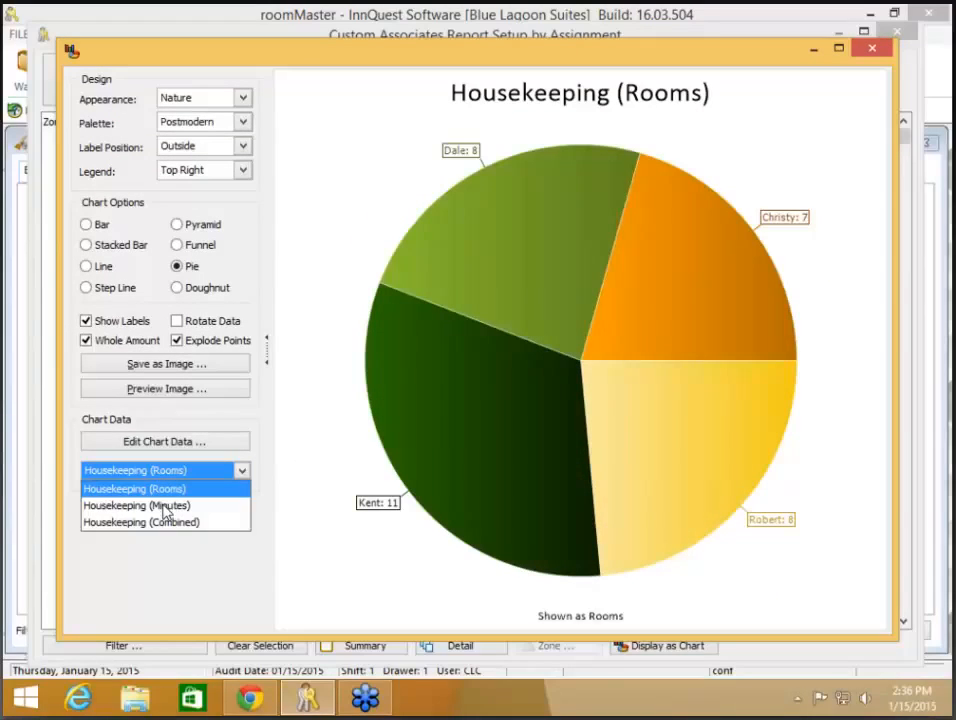
pyautogui.click(166, 507)
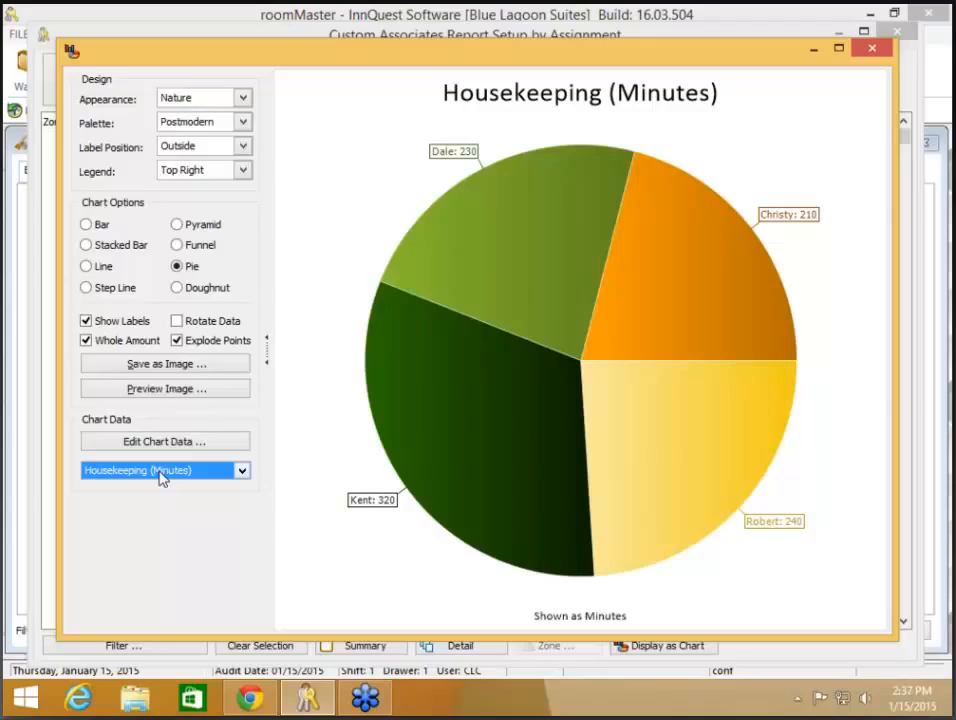
pyautogui.click(160, 475)
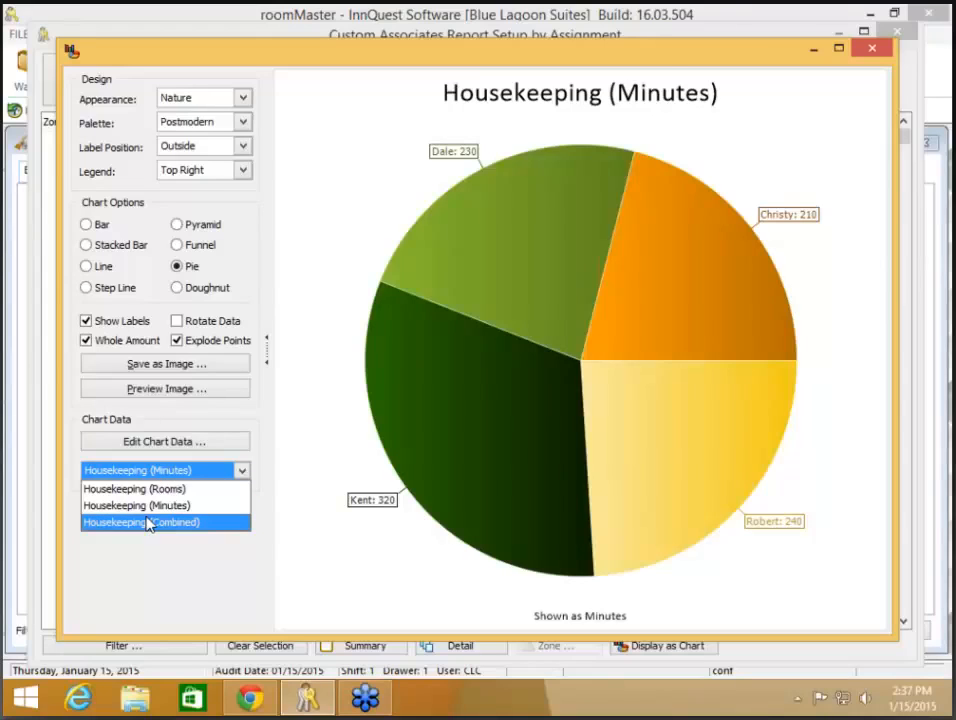
pyautogui.click(145, 521)
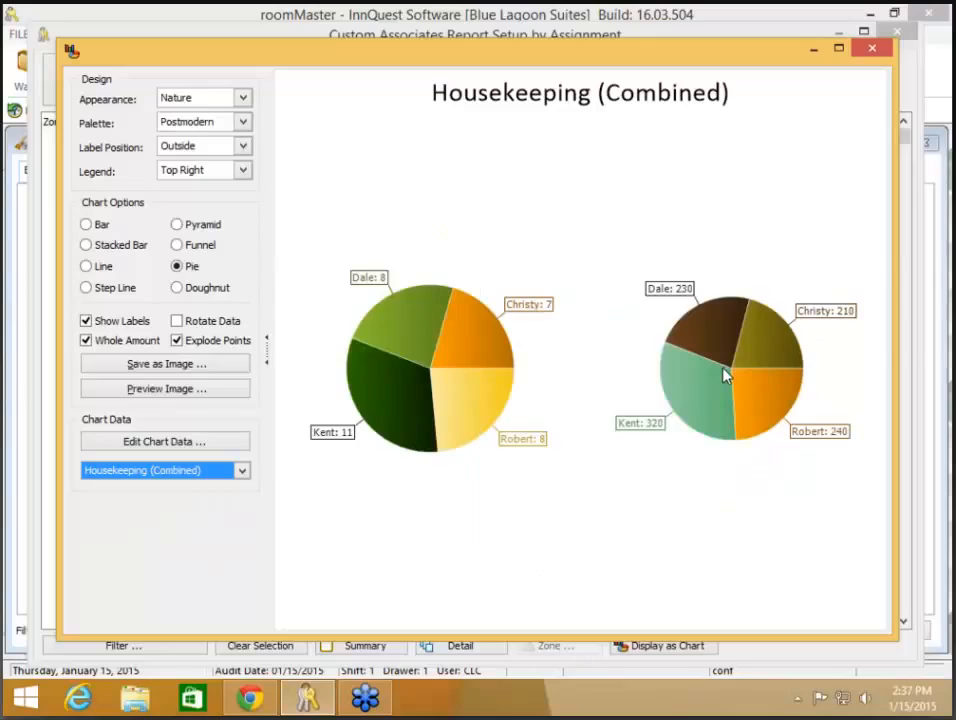
pyautogui.click(869, 50)
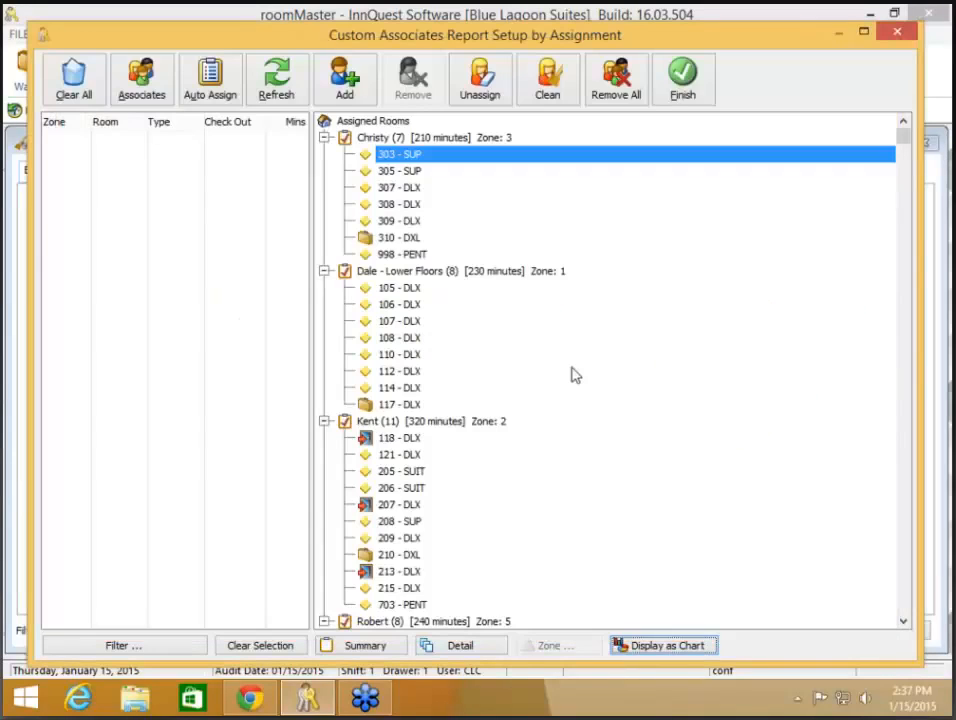
# Step: Toggle Summary and Detail views, finish the assignments, and preview the Custom Associates Report
pyautogui.click(375, 648)
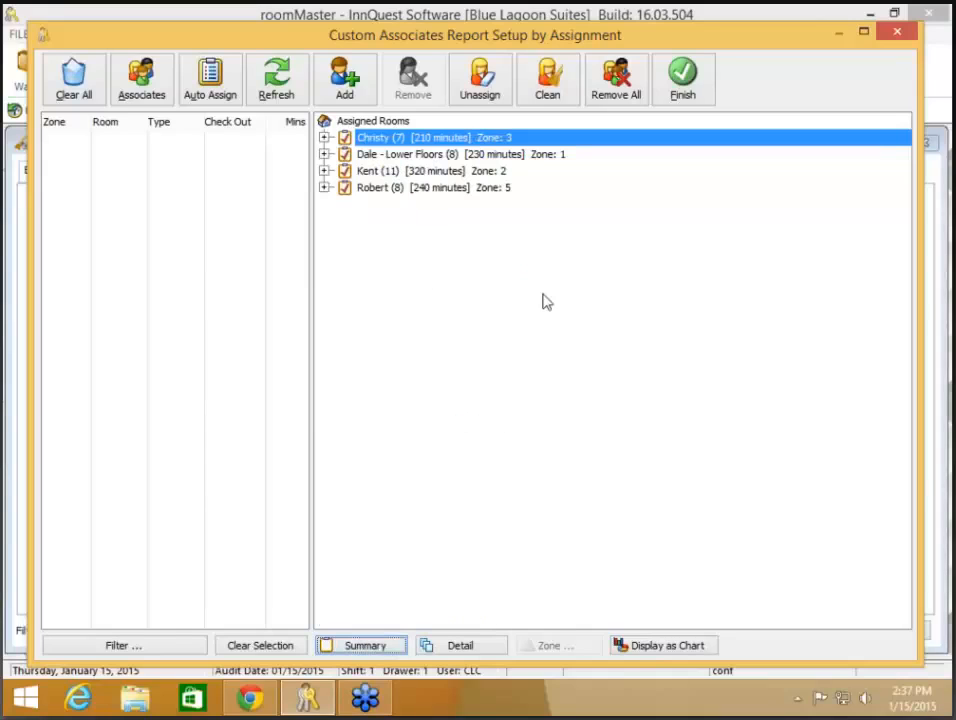
pyautogui.click(472, 647)
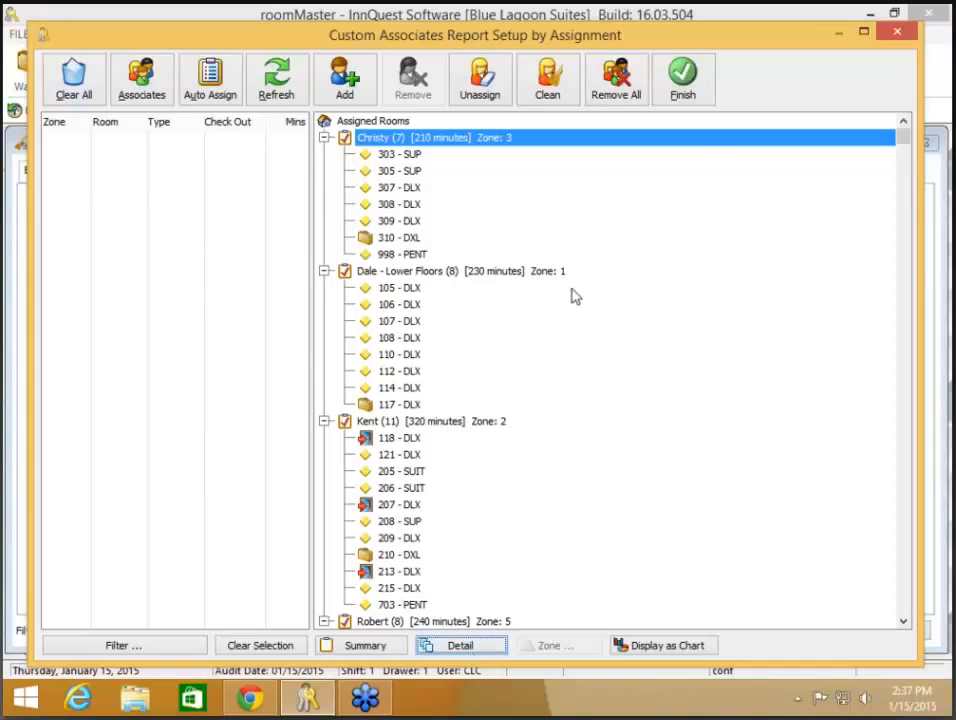
pyautogui.click(686, 92)
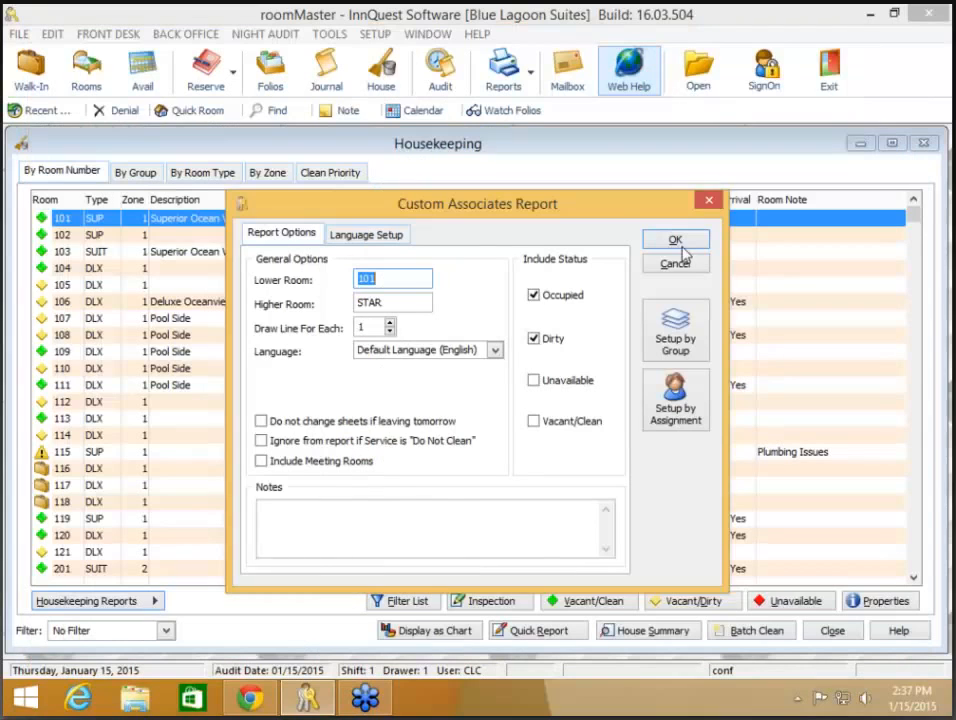
pyautogui.click(674, 241)
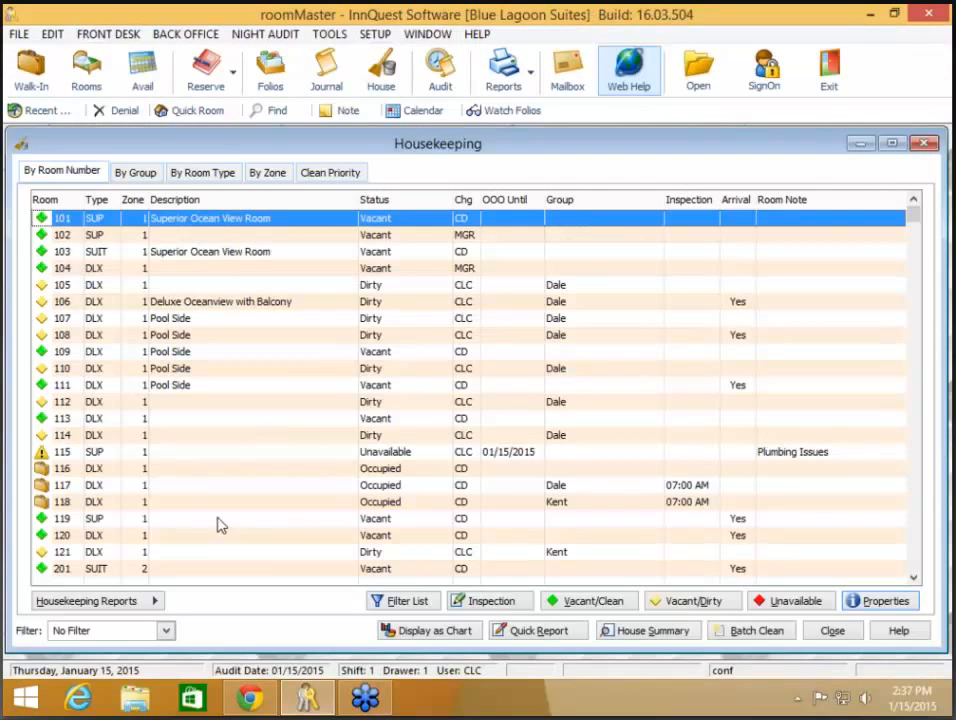
# Step: Generate the Custom Associates Report from the housekeeping reports list
pyautogui.click(86, 600)
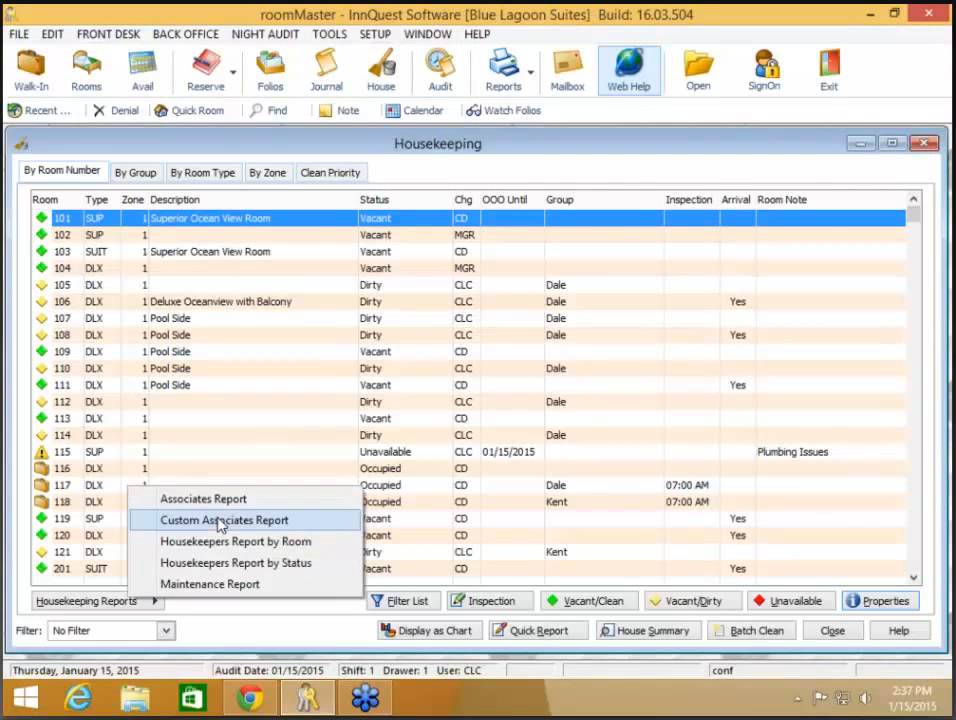
pyautogui.click(250, 519)
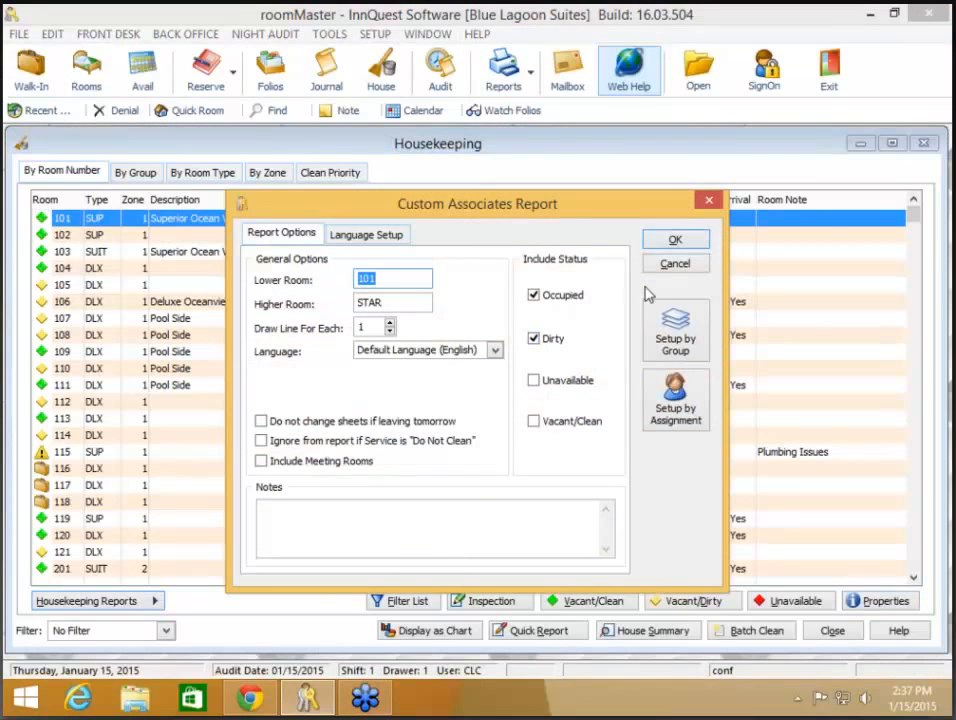
pyautogui.click(676, 242)
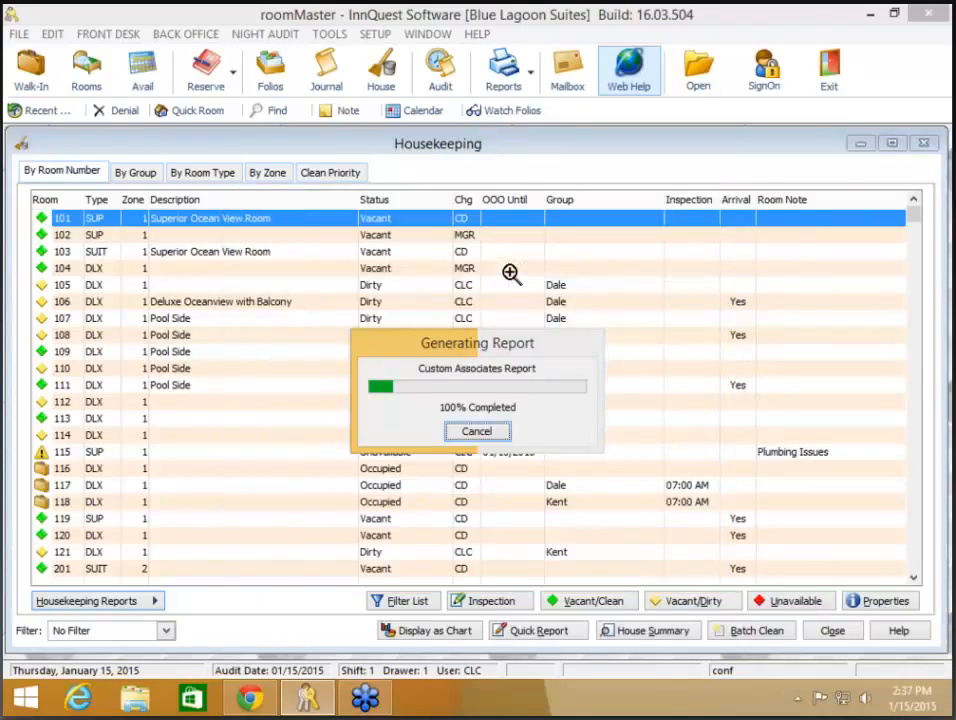
# Step: Page through the report preview to the last page and back to the first
pyautogui.click(487, 41)
pyautogui.click(487, 42)
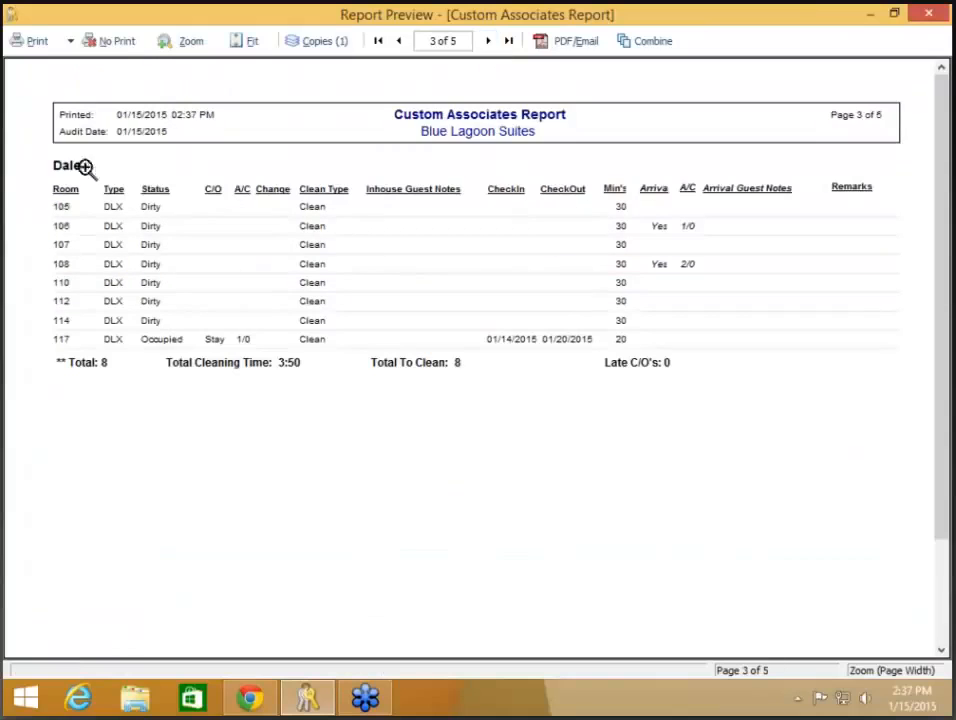
pyautogui.click(488, 41)
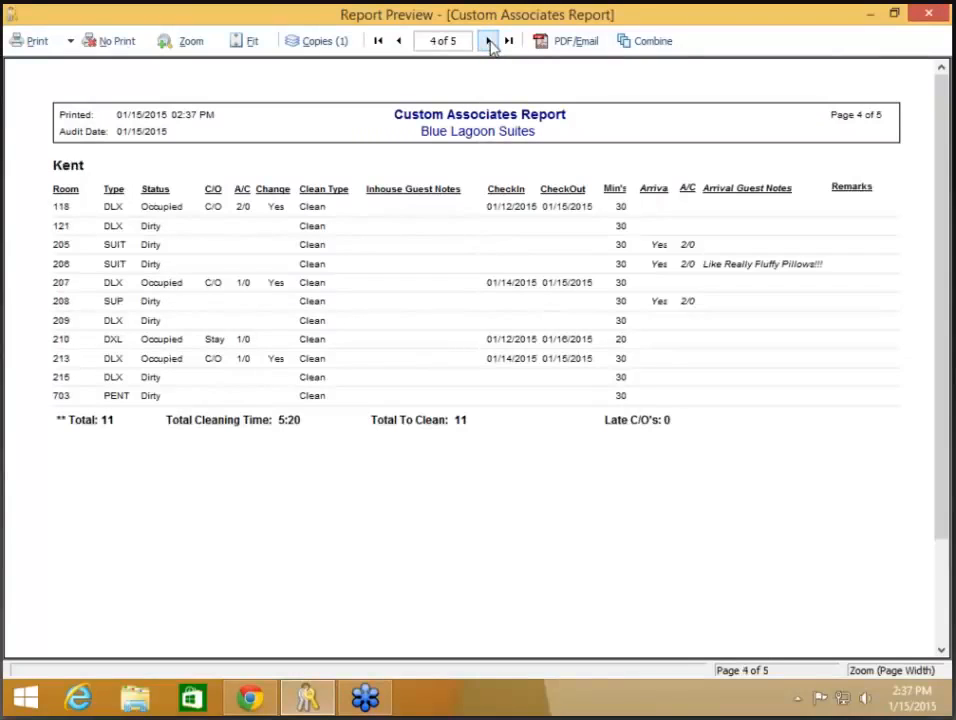
pyautogui.click(488, 41)
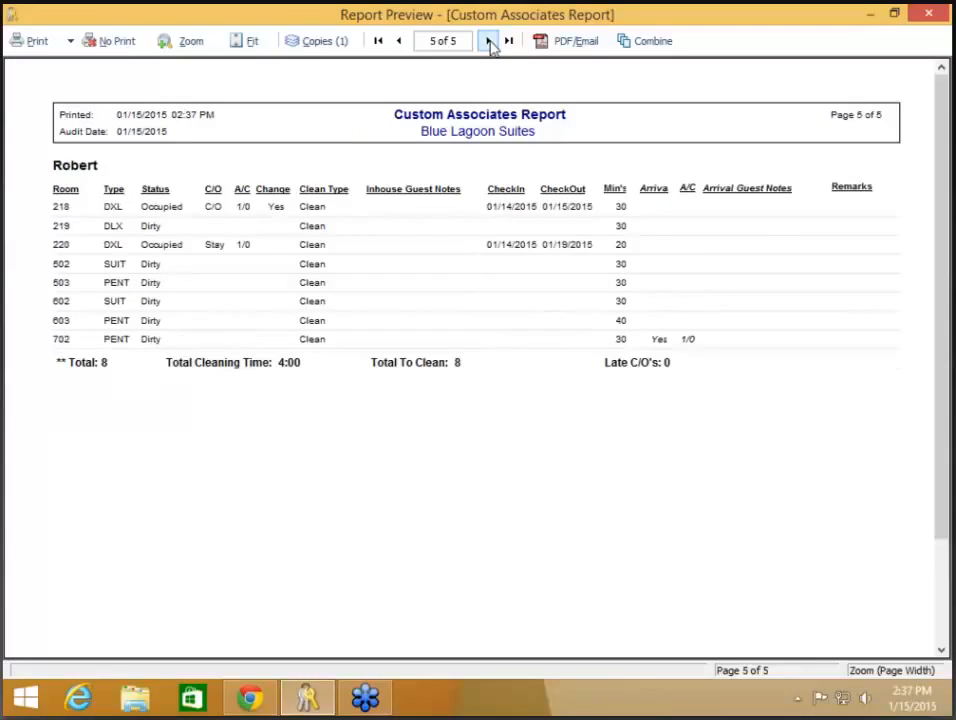
pyautogui.click(399, 42)
pyautogui.click(400, 42)
pyautogui.click(400, 42)
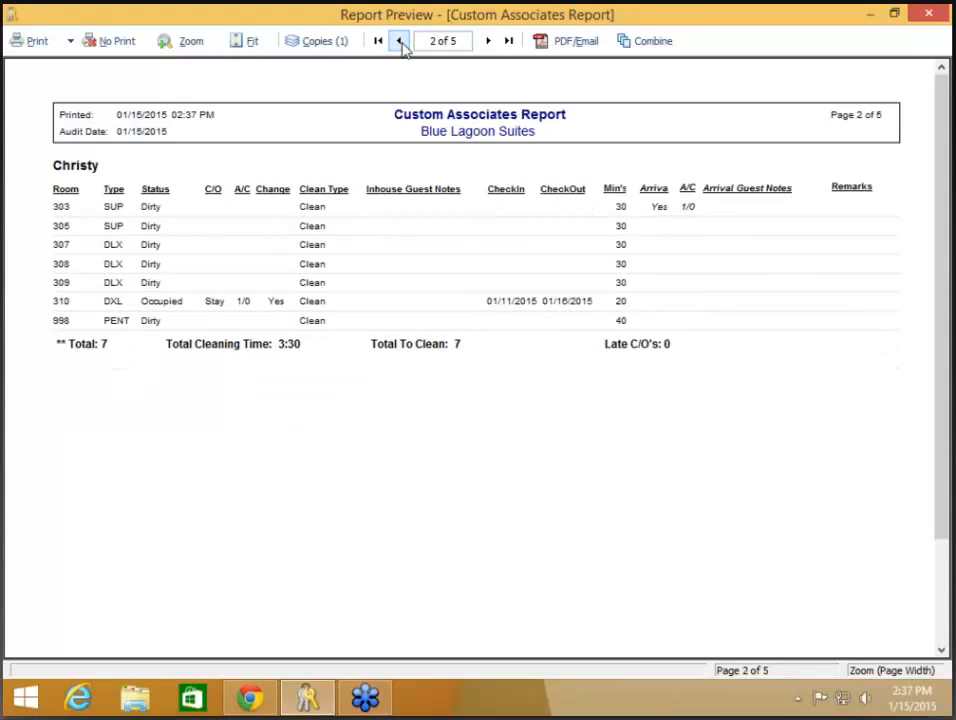
pyautogui.click(400, 42)
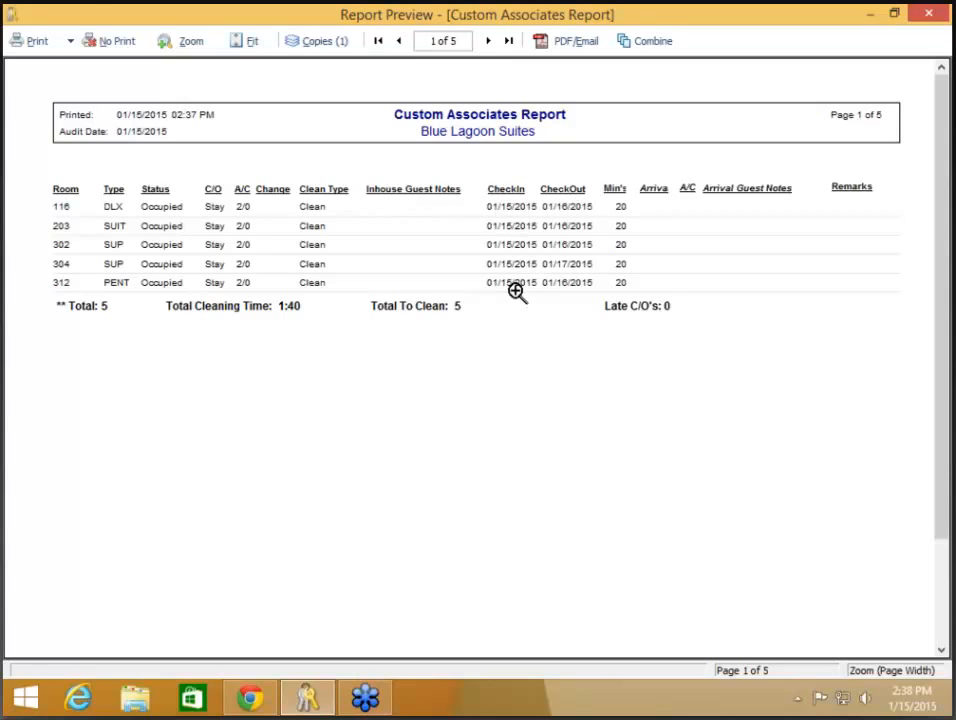
# Step: Close the preview with No Print and return to the housekeeping reports list
pyautogui.click(118, 43)
pyautogui.click(107, 44)
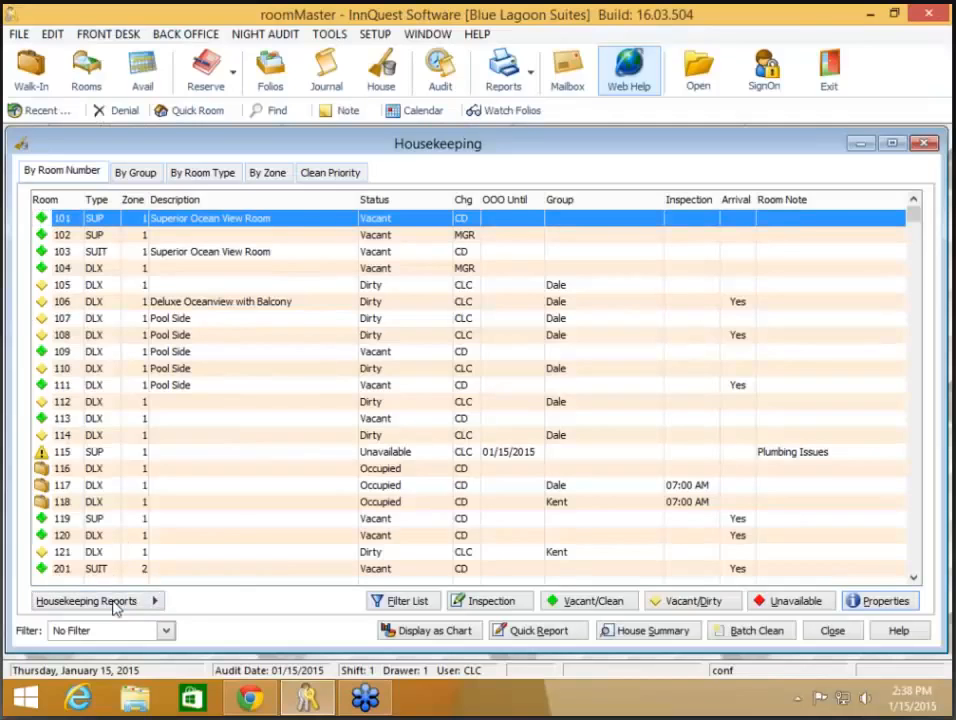
pyautogui.click(112, 602)
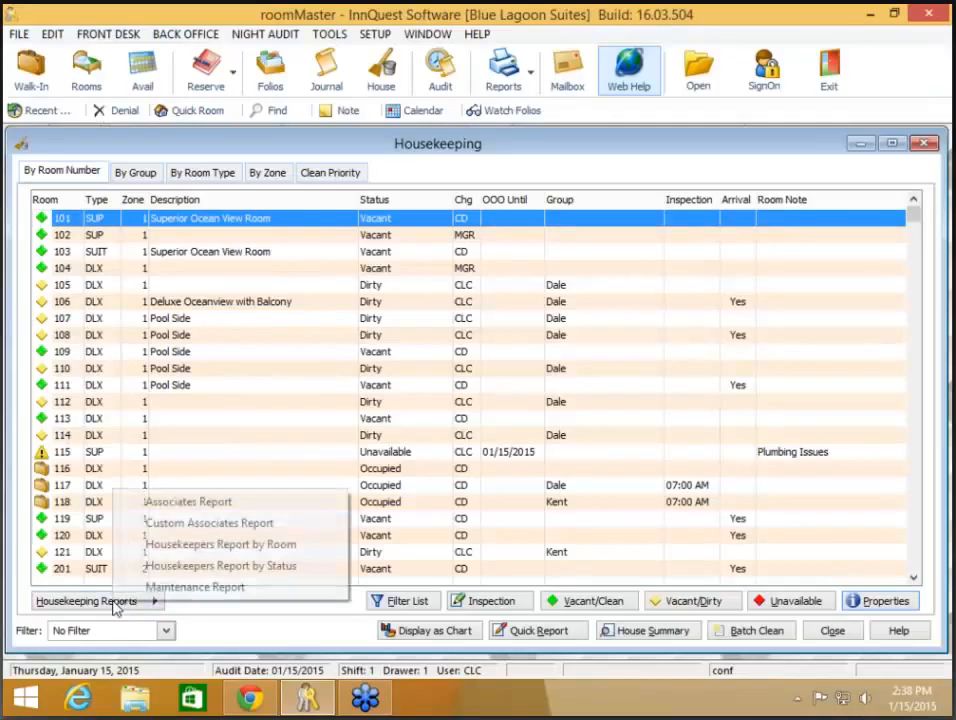
# Step: Open the Custom Associates Report's Setup by Assignment window, maximized
pyautogui.click(240, 526)
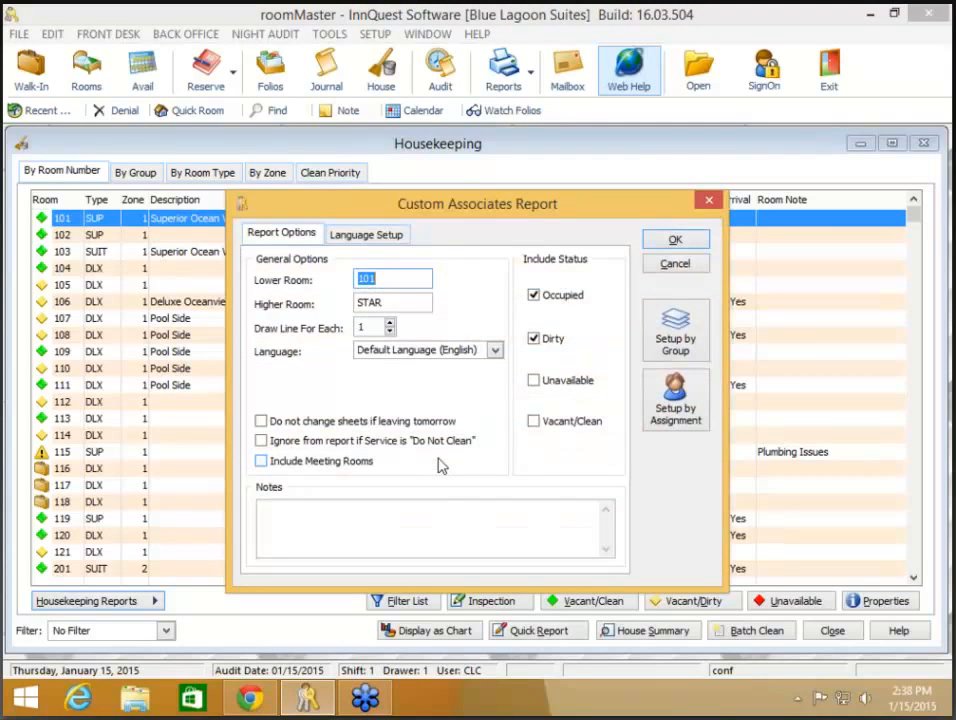
pyautogui.click(677, 419)
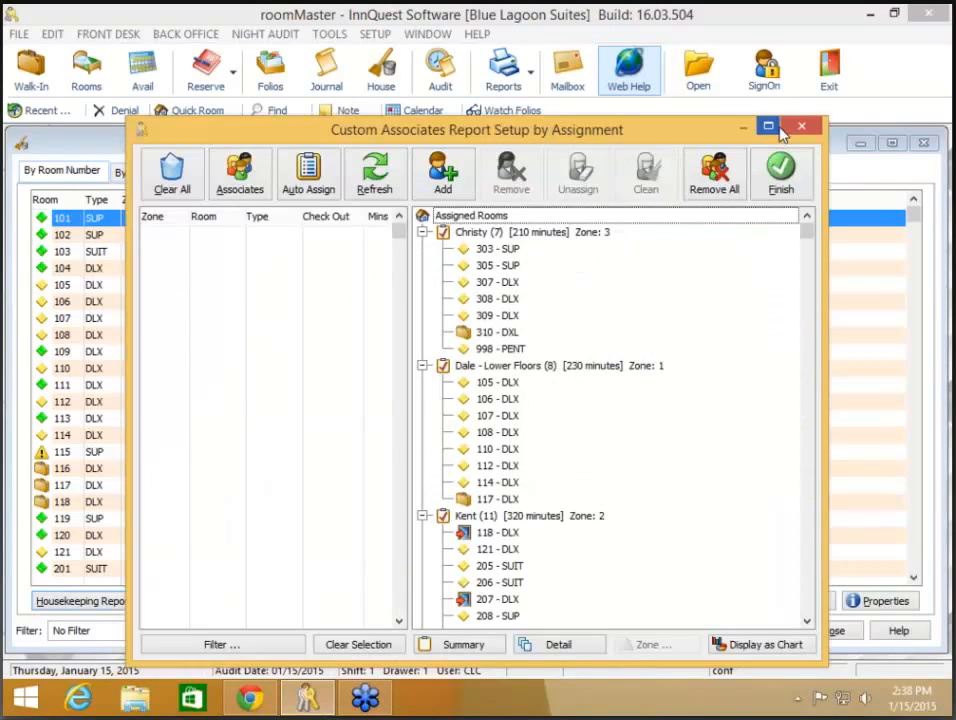
pyautogui.click(769, 128)
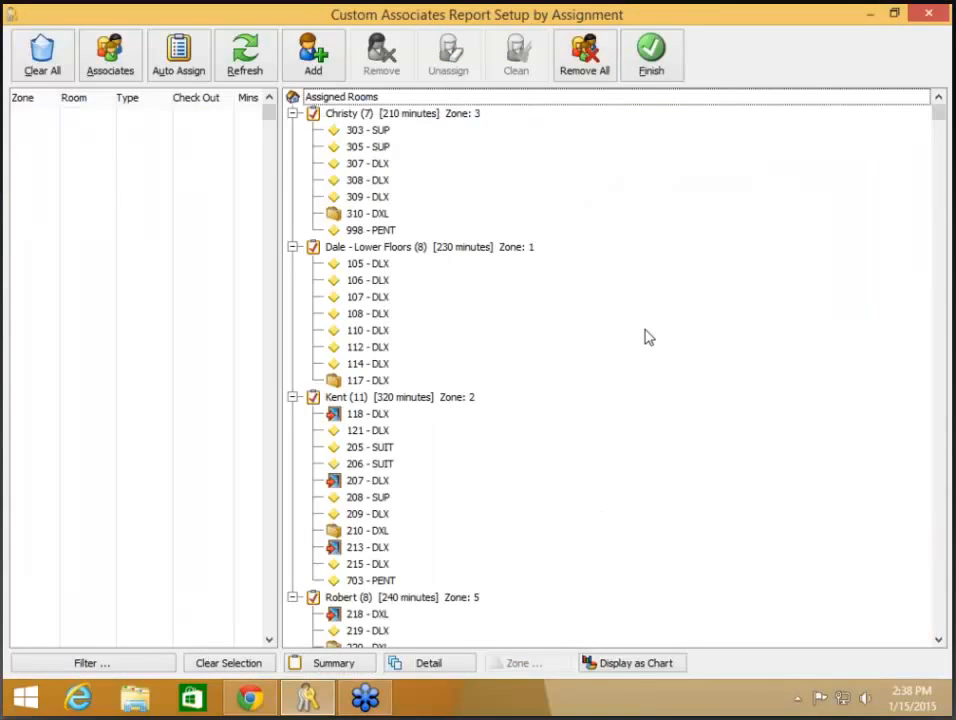
# Step: Clean and unassign the first housekeeper's rooms and the lower-floors housekeeper's rooms
pyautogui.click(415, 118)
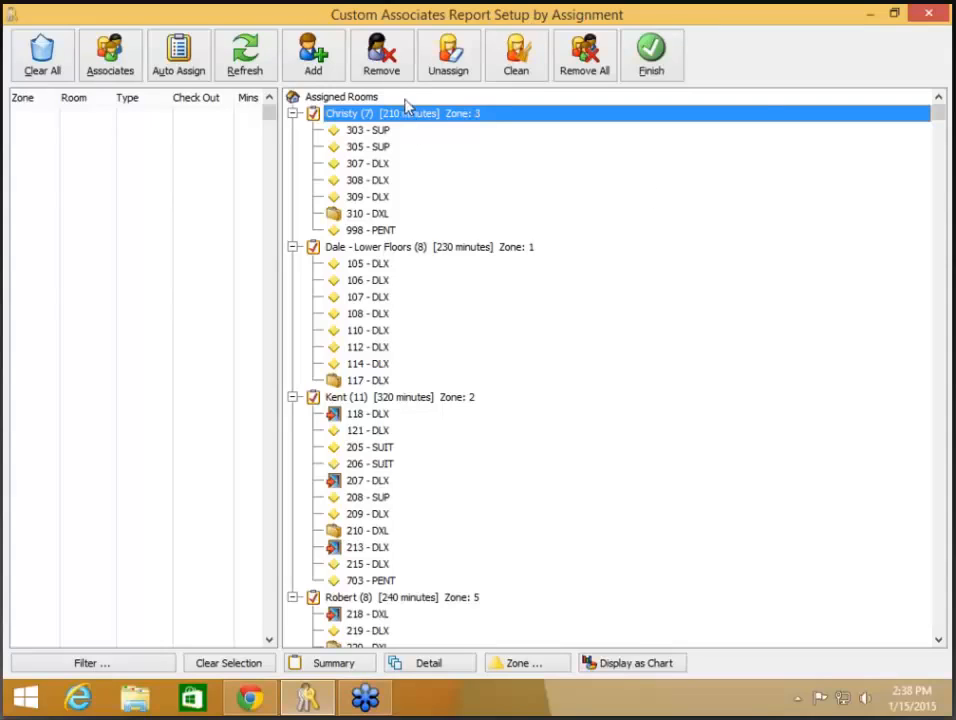
pyautogui.click(516, 64)
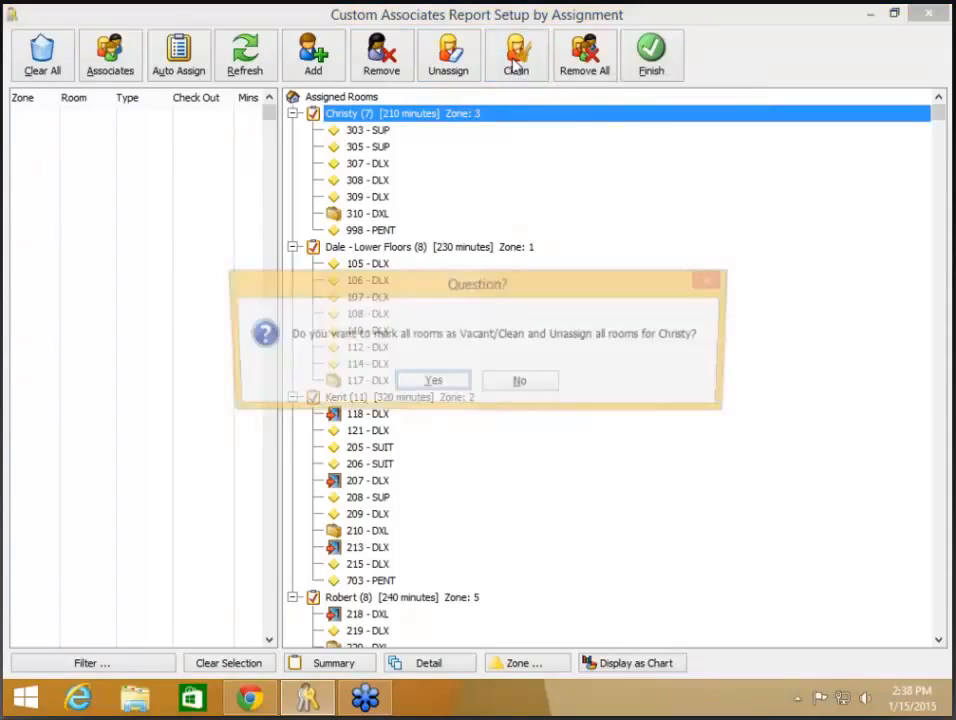
pyautogui.click(449, 383)
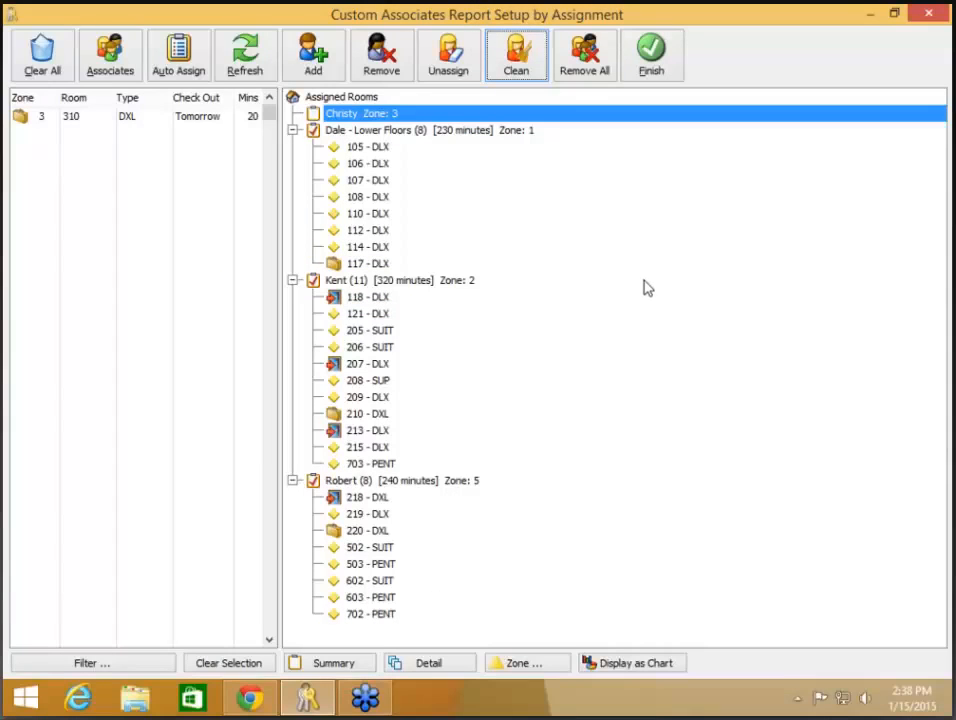
pyautogui.click(358, 132)
pyautogui.click(512, 55)
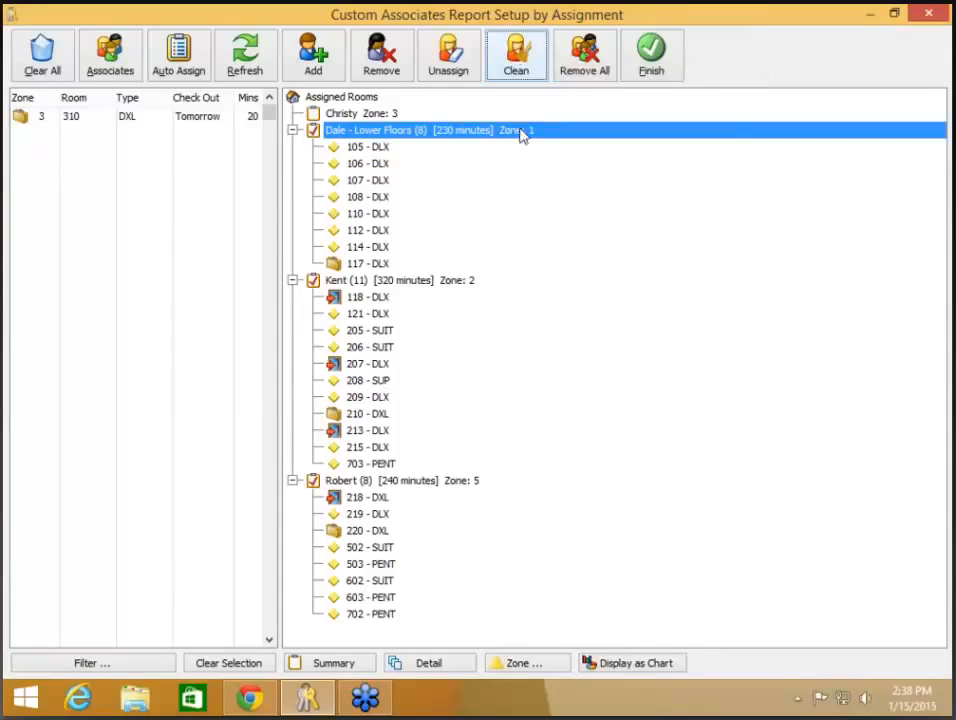
pyautogui.press('Return')
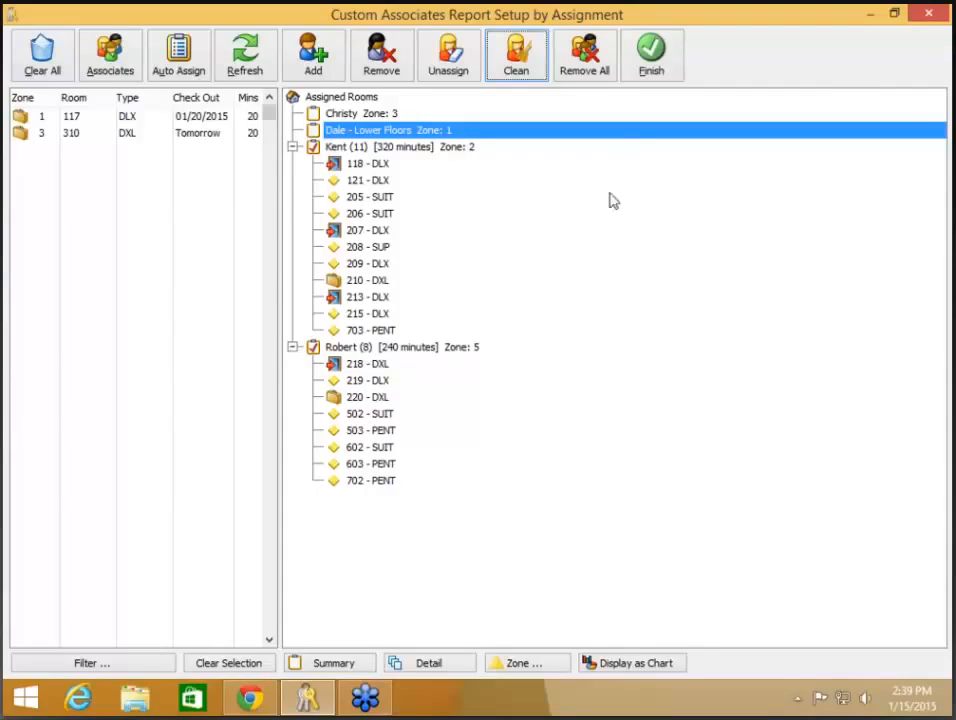
# Step: Remove All housekeepers and assignments, then check which housekeepers can be added
pyautogui.click(585, 58)
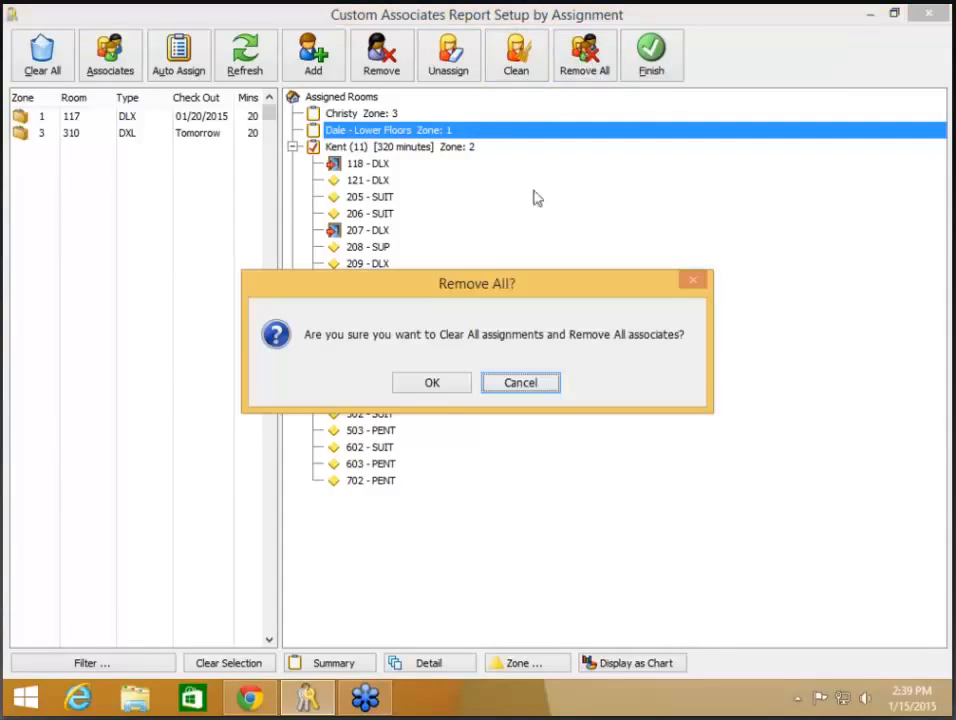
pyautogui.click(446, 389)
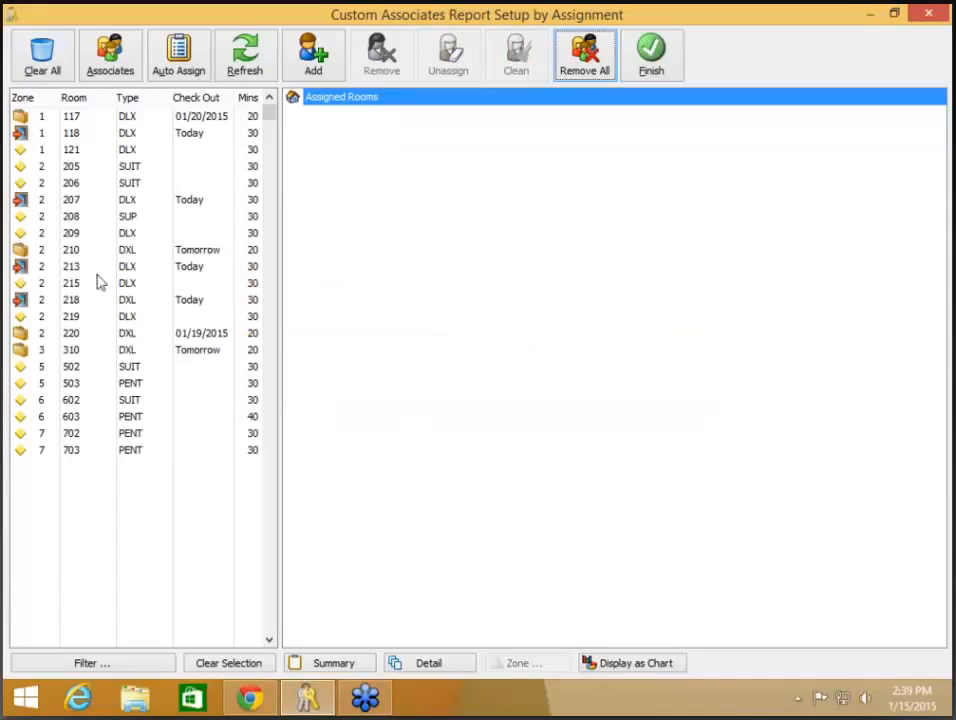
pyautogui.click(321, 76)
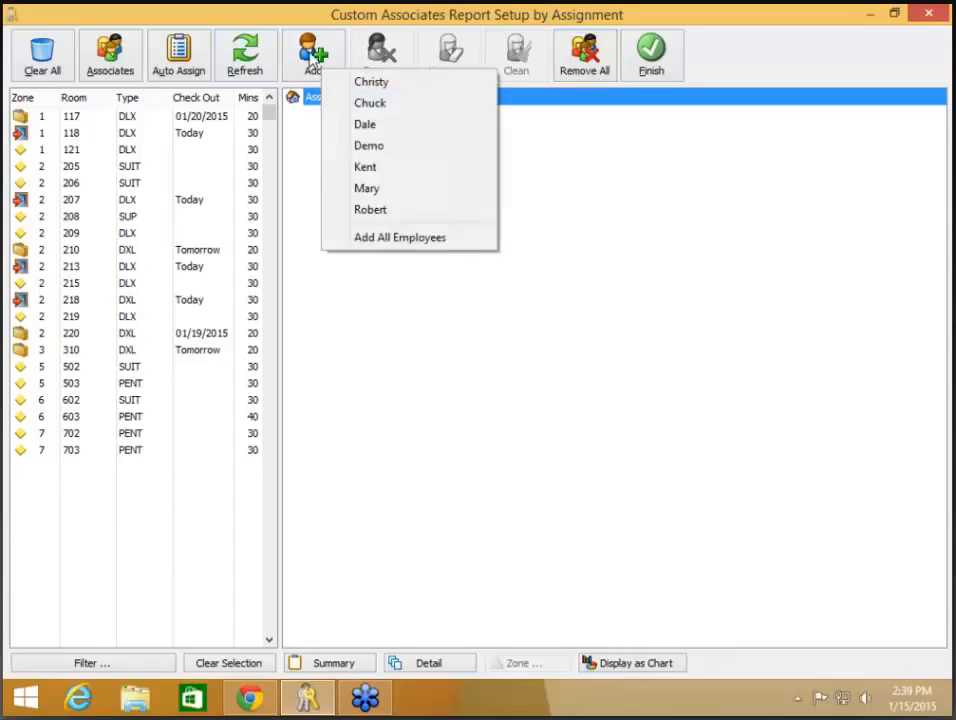
# Step: Filter unassigned rooms to Zone/Floor 1, then Zone/Floor 5 (rooms 502, 503), and close setup
pyautogui.click(427, 393)
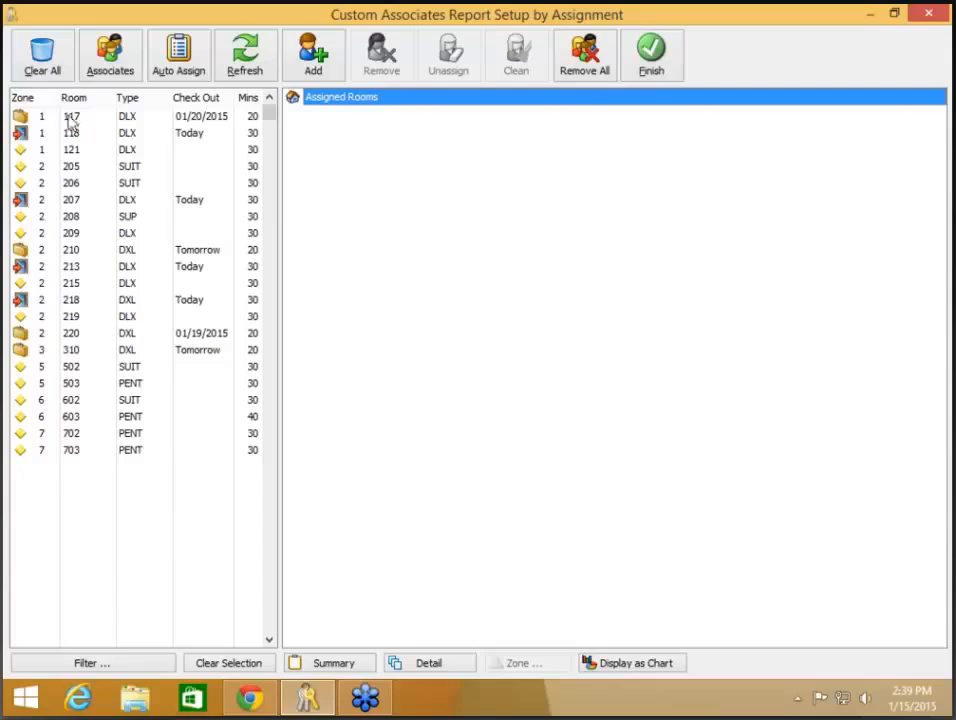
pyautogui.click(63, 665)
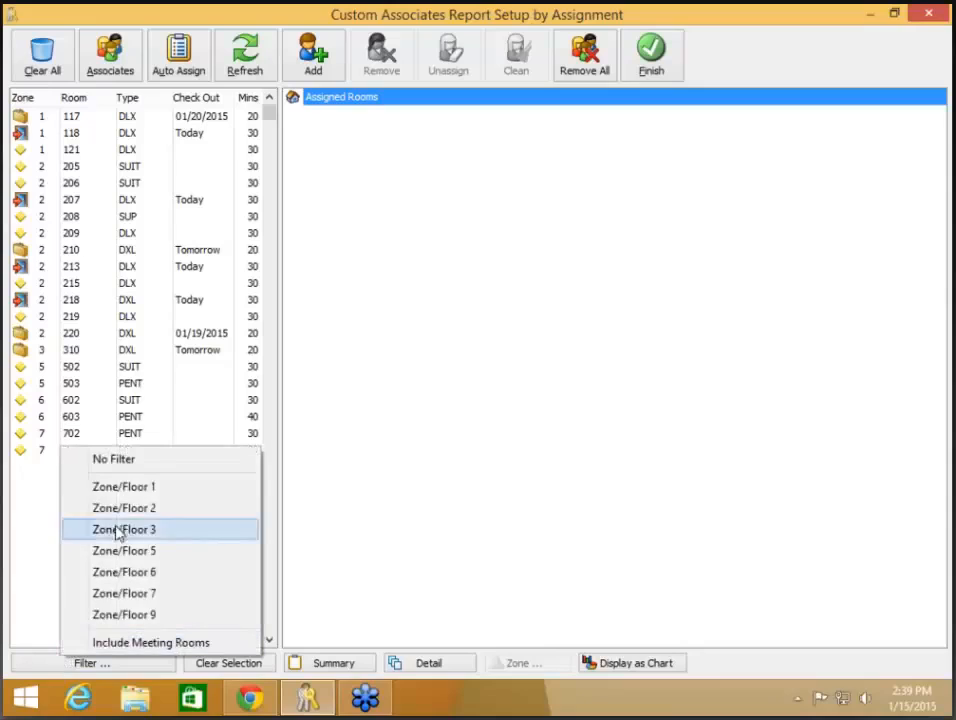
pyautogui.click(124, 490)
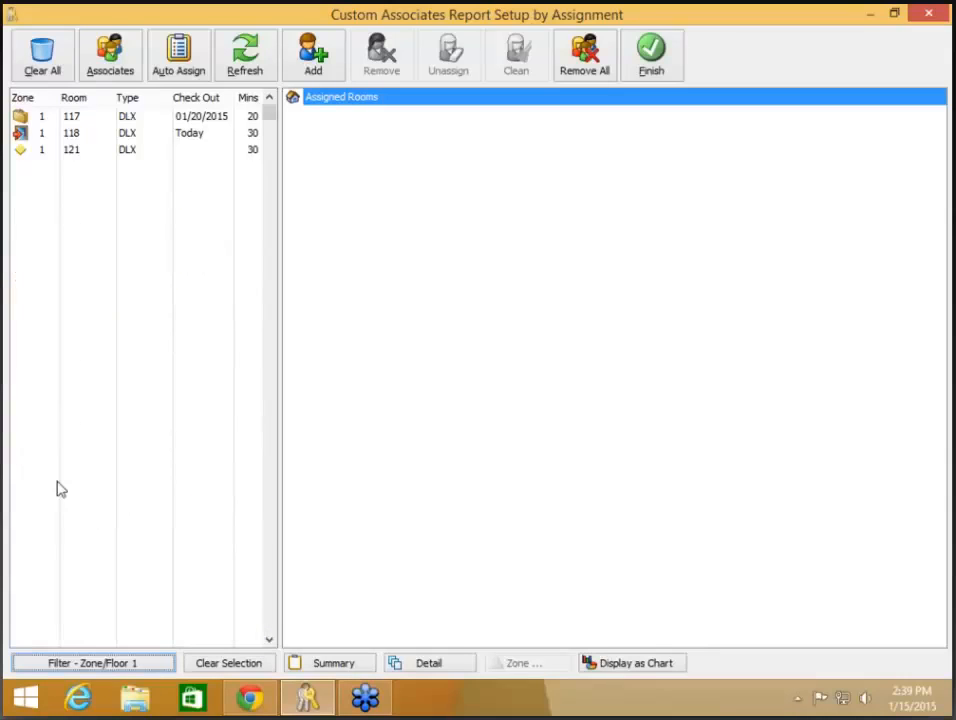
pyautogui.click(95, 664)
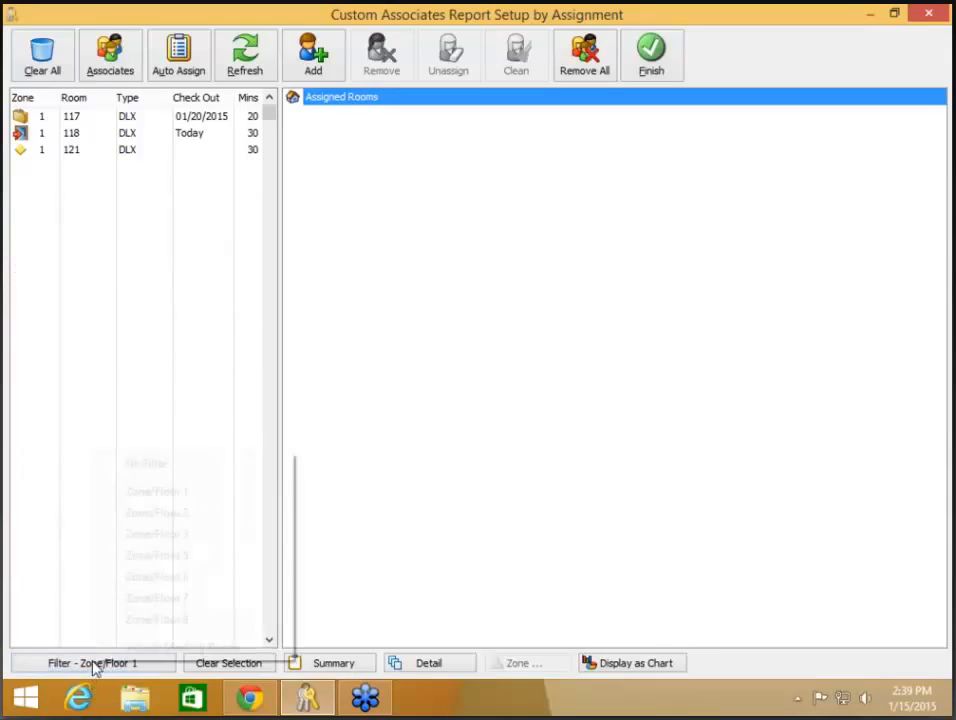
pyautogui.click(155, 556)
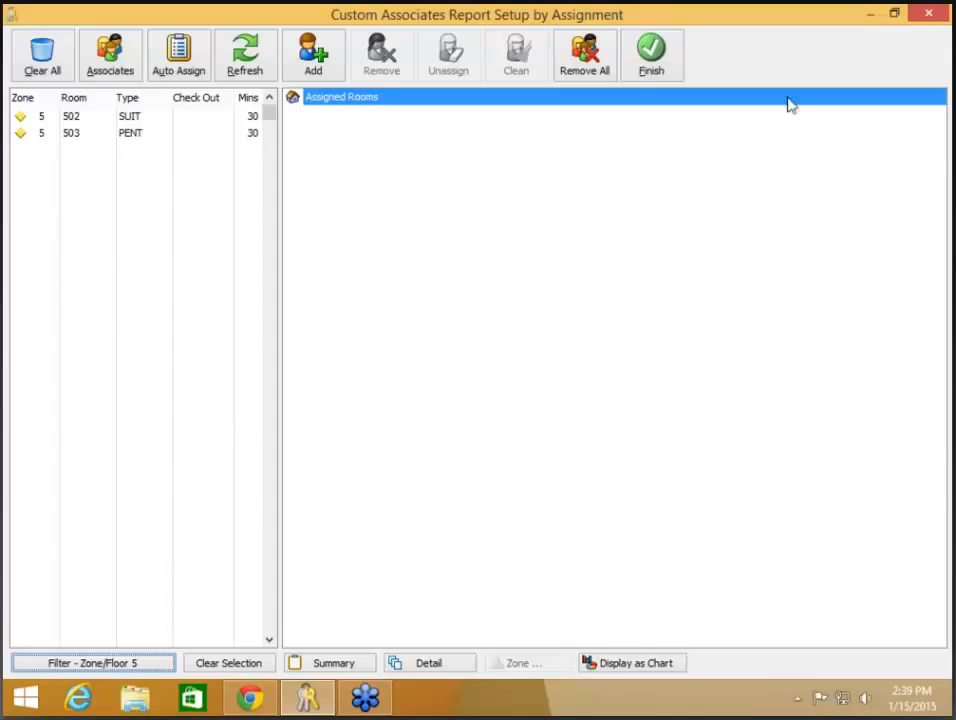
pyautogui.click(928, 15)
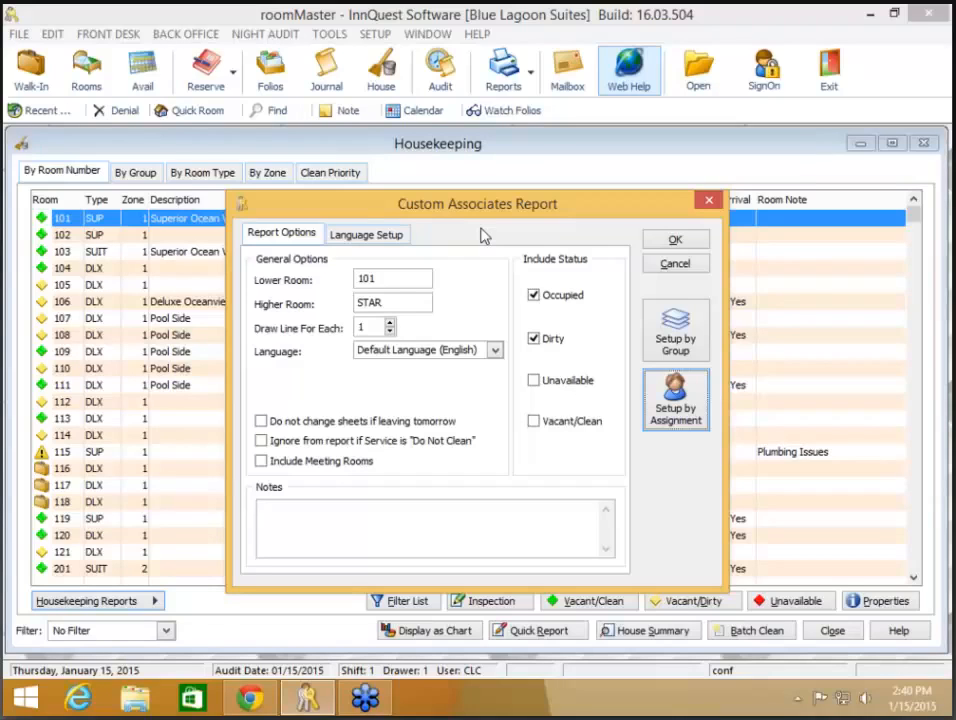
# Step: Set Draw Line For Each to 2, preview the report, then tick Include Meeting Rooms
pyautogui.click(390, 325)
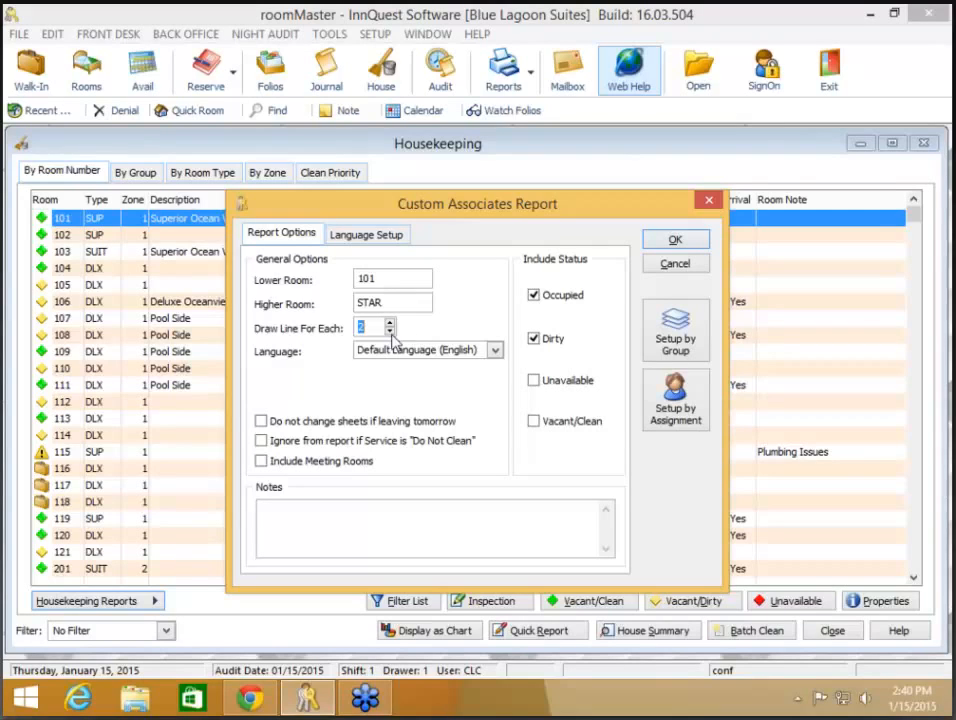
pyautogui.click(676, 241)
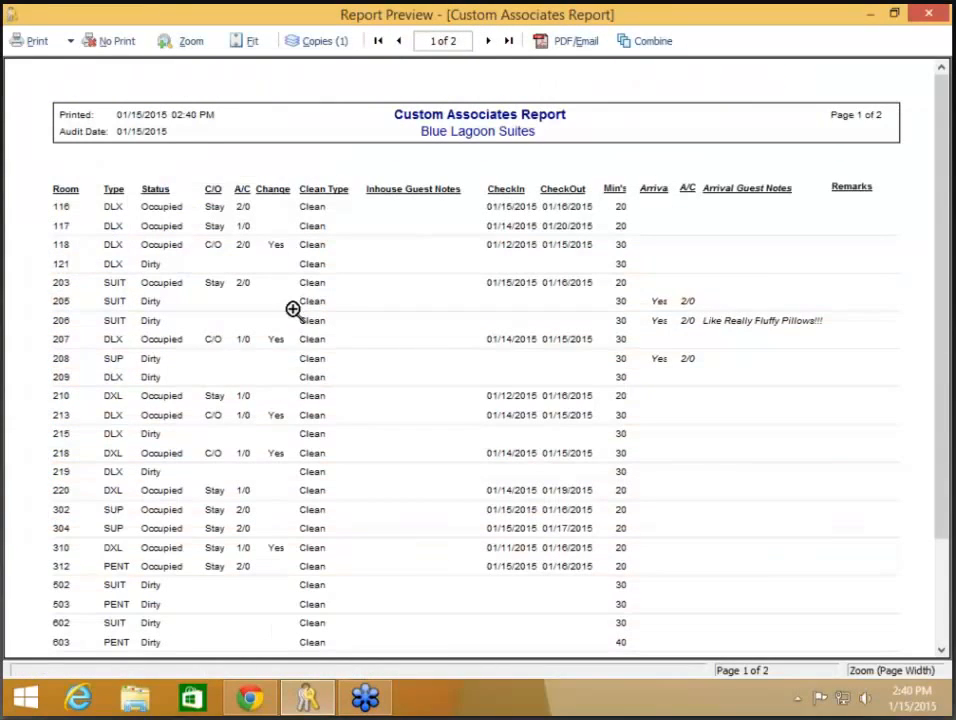
pyautogui.click(107, 45)
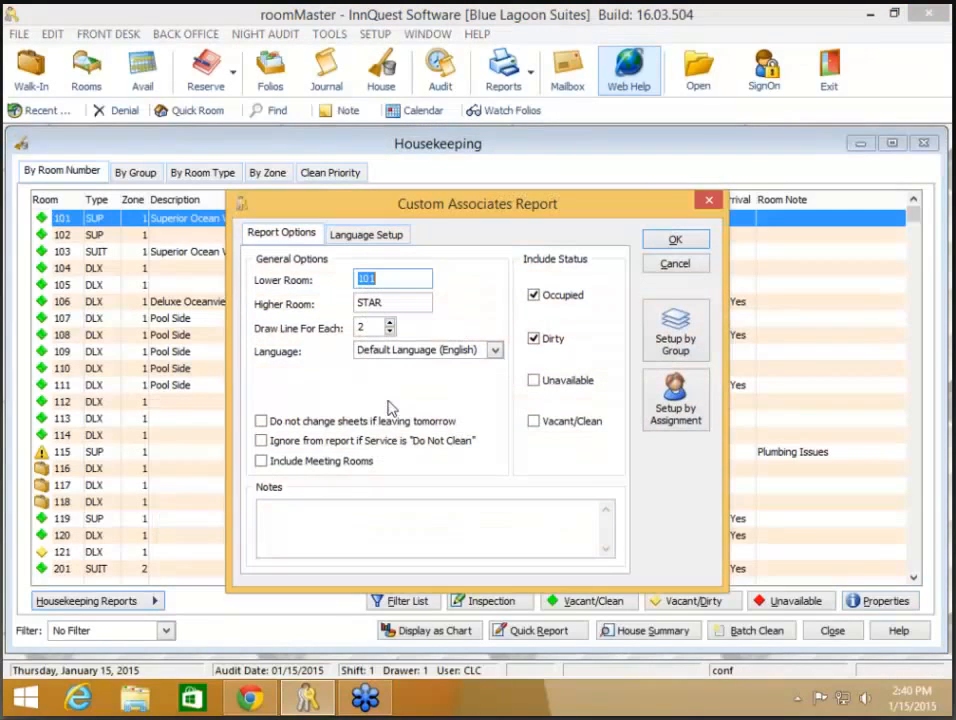
pyautogui.click(362, 462)
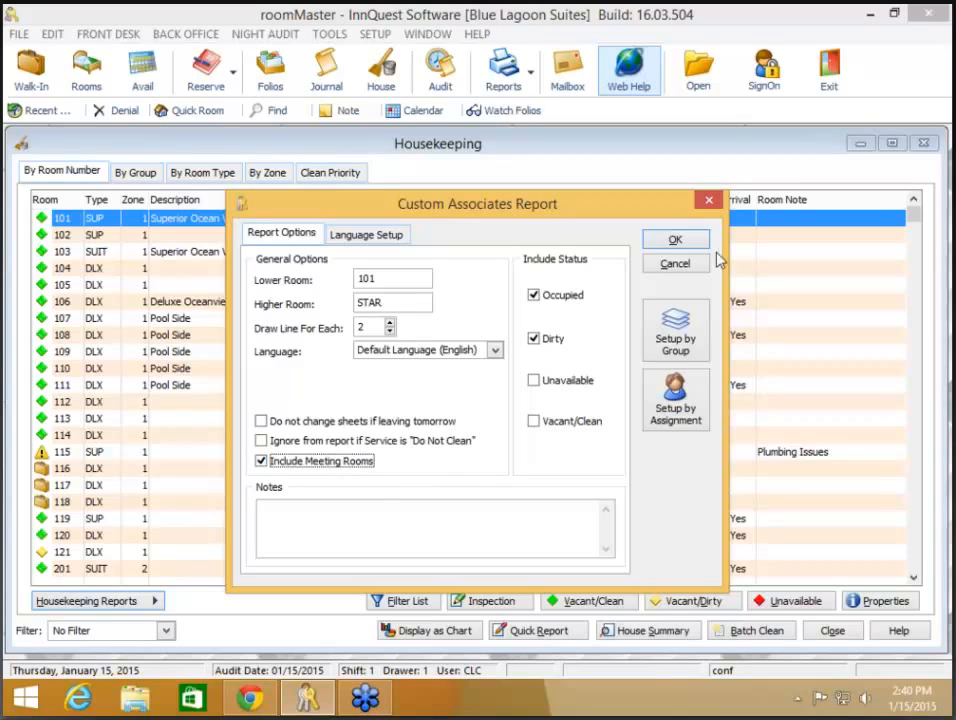
# Step: Cancel the report options and dismiss the housekeeping reports list
pyautogui.click(677, 263)
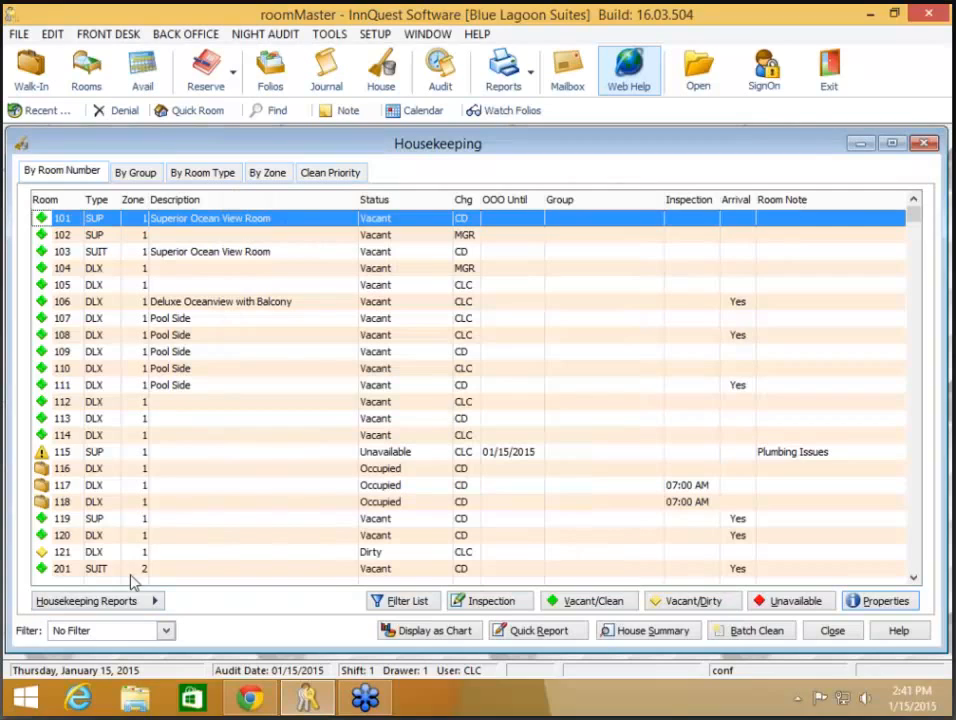
pyautogui.click(128, 605)
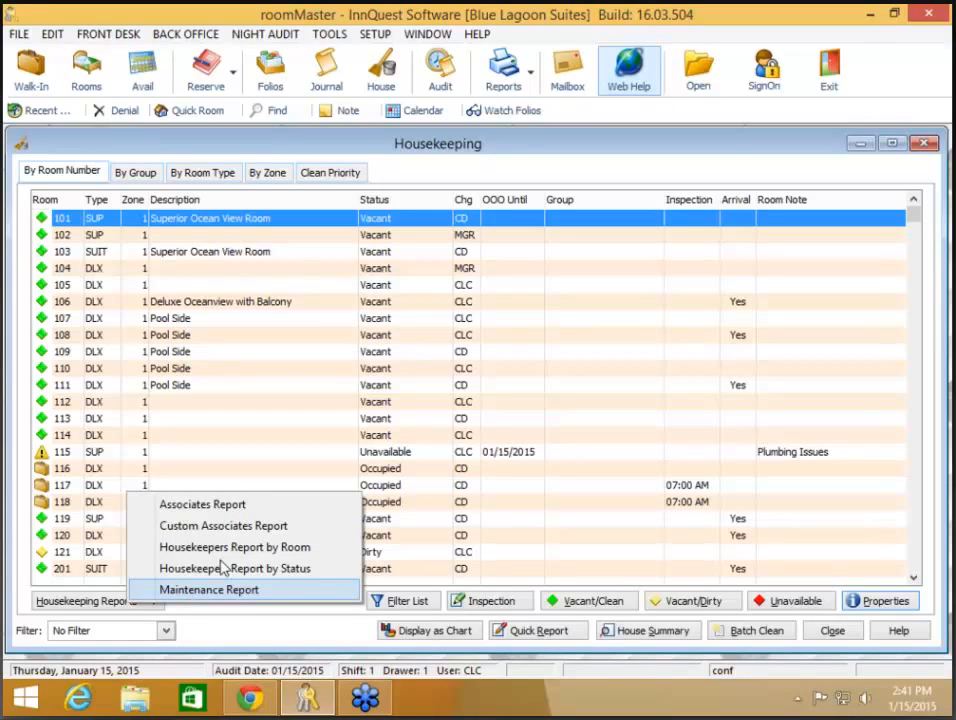
pyautogui.click(462, 368)
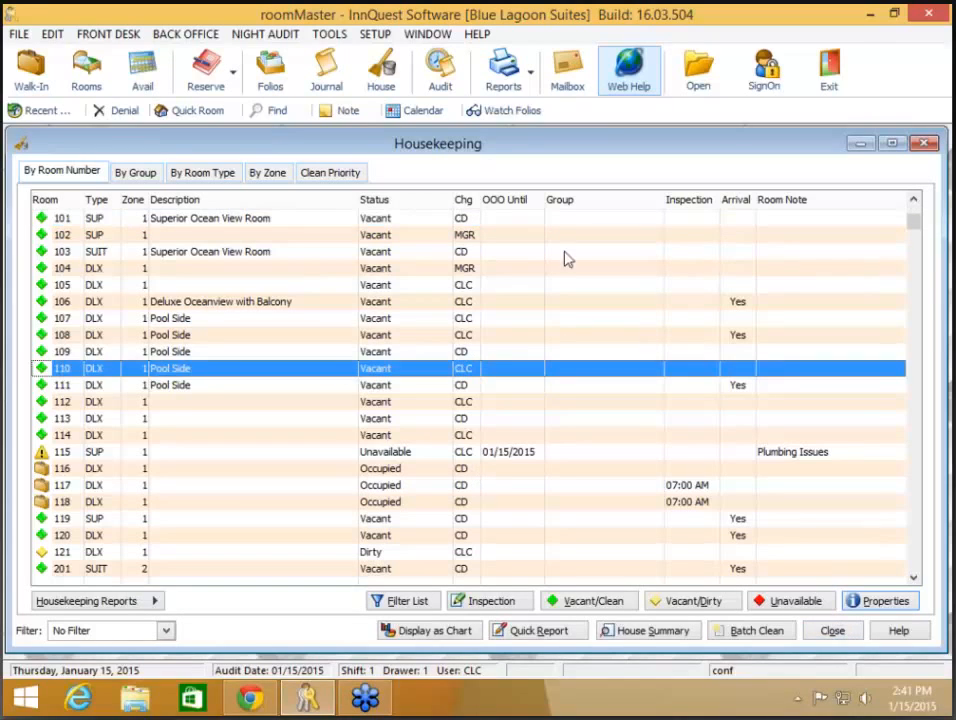
# Step: Select Maintenance Report under Housekeeping in the Reports menu, then close the menu
pyautogui.click(512, 78)
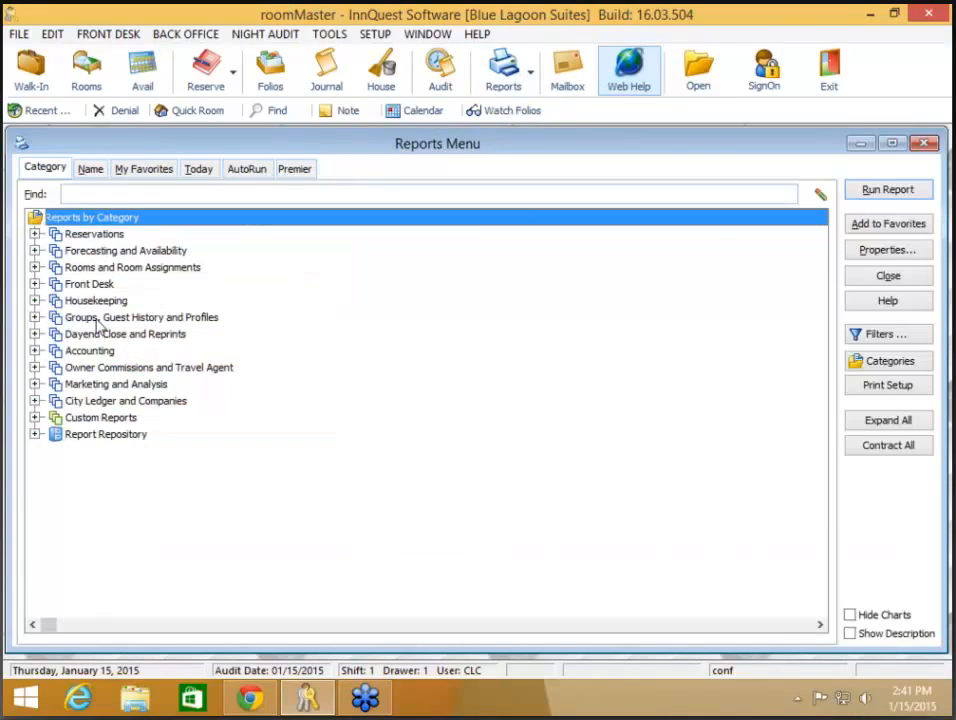
pyautogui.click(34, 301)
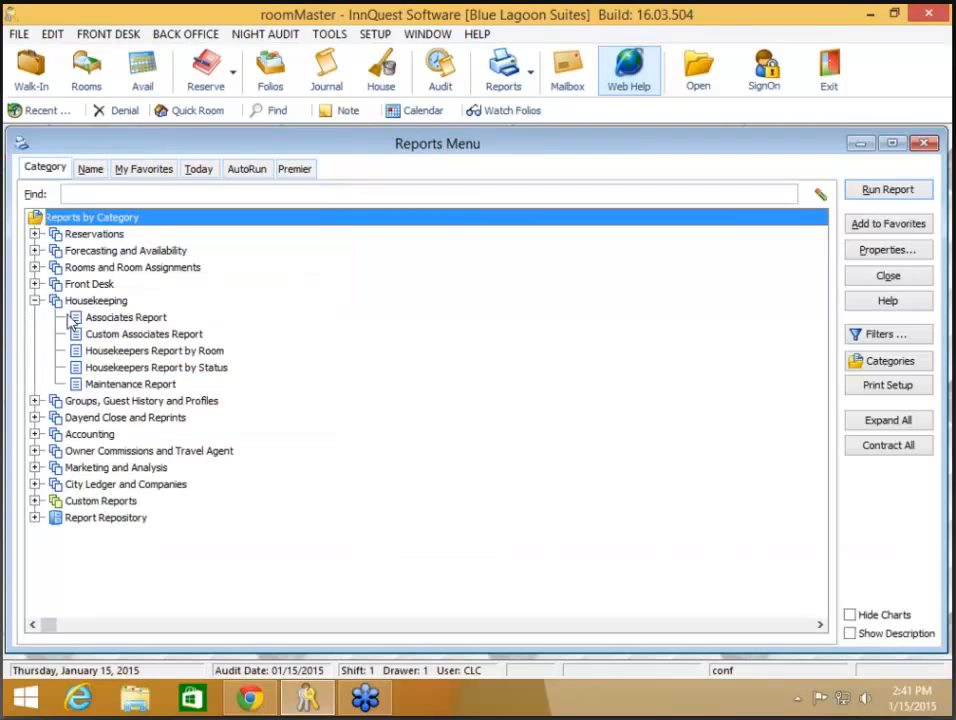
pyautogui.click(141, 389)
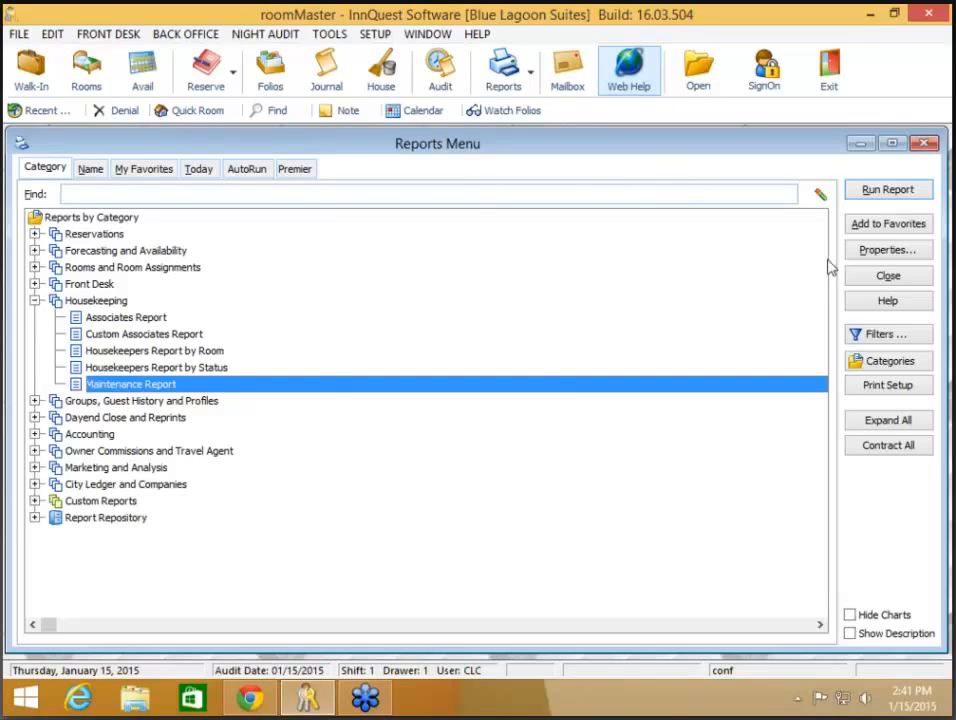
pyautogui.click(884, 275)
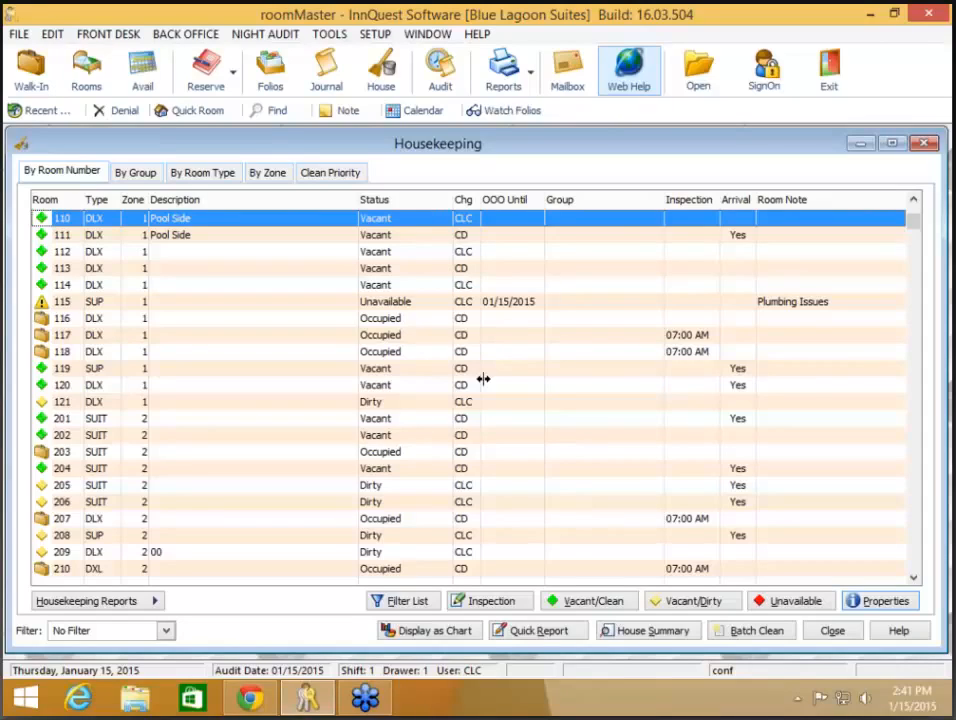
# Step: Set room 121 Unavailable with return date 0117 (01/17/2015) and room note AC Not Working
pyautogui.click(375, 404)
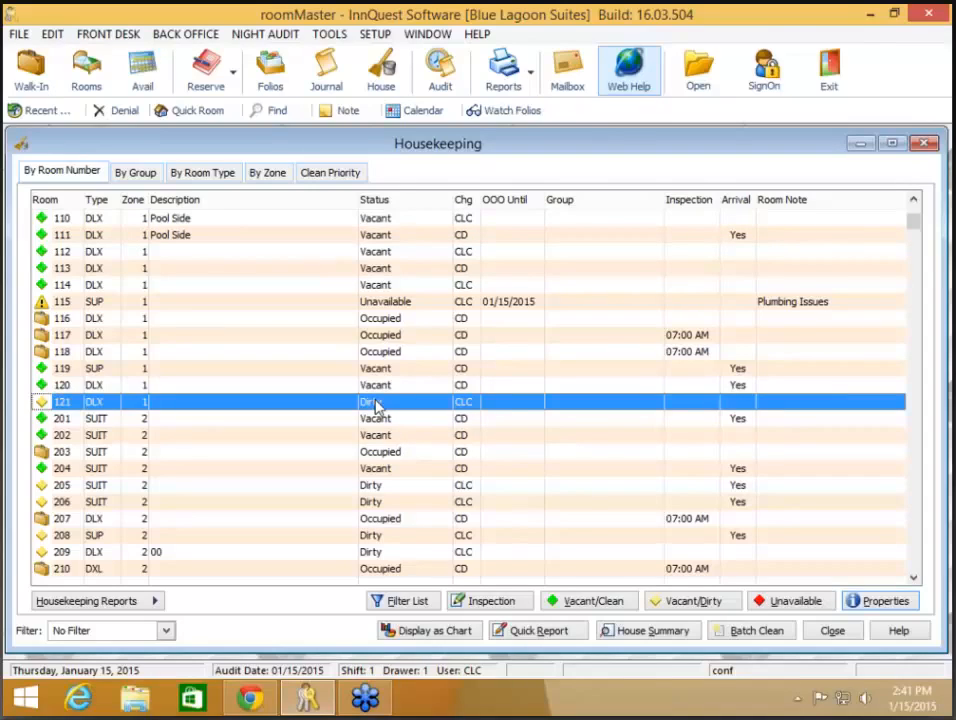
pyautogui.rightClick(376, 405)
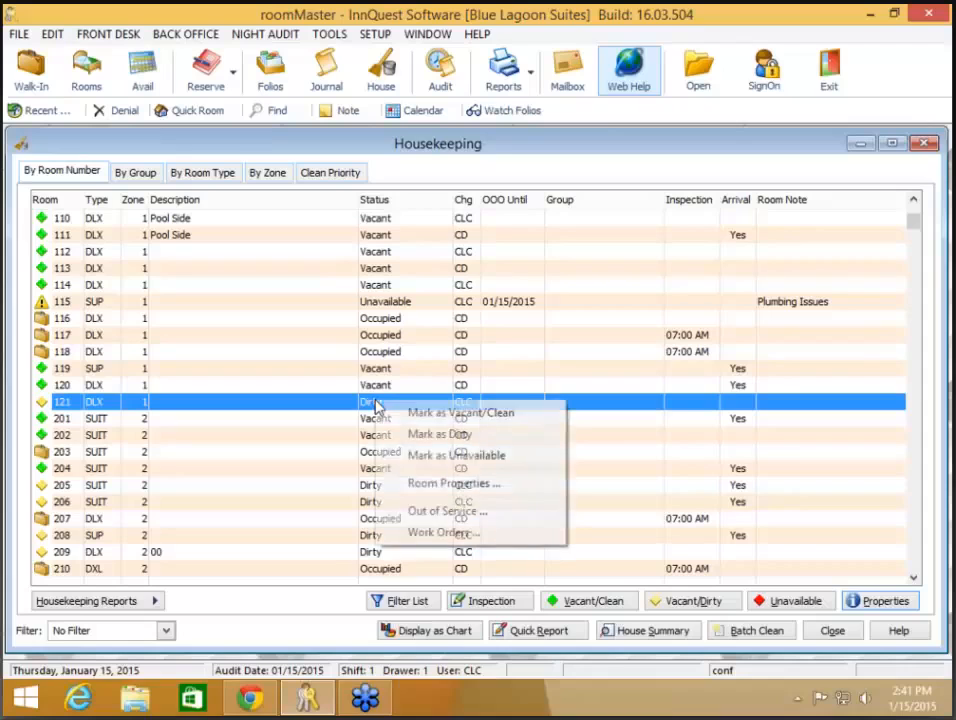
pyautogui.click(456, 456)
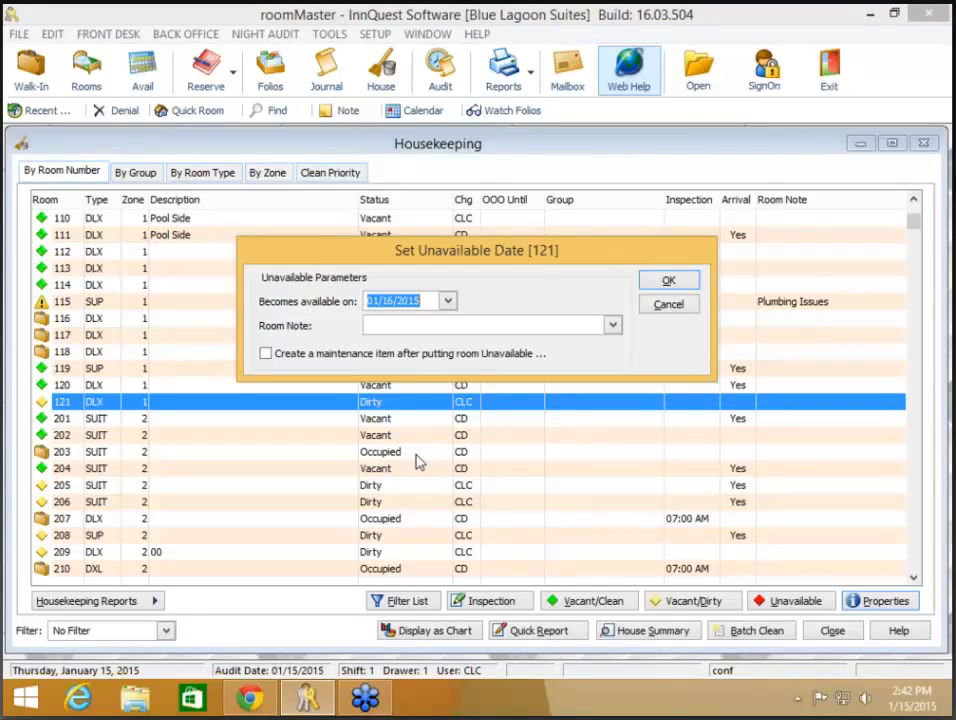
pyautogui.write('0117')
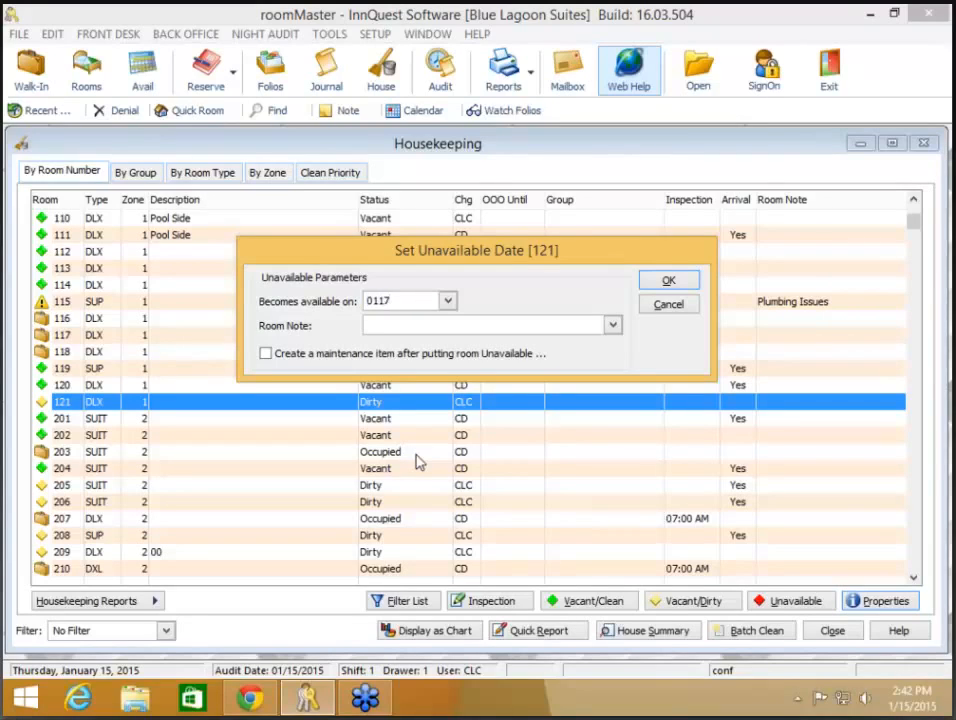
pyautogui.press('Tab')
pyautogui.click(613, 326)
pyautogui.click(426, 343)
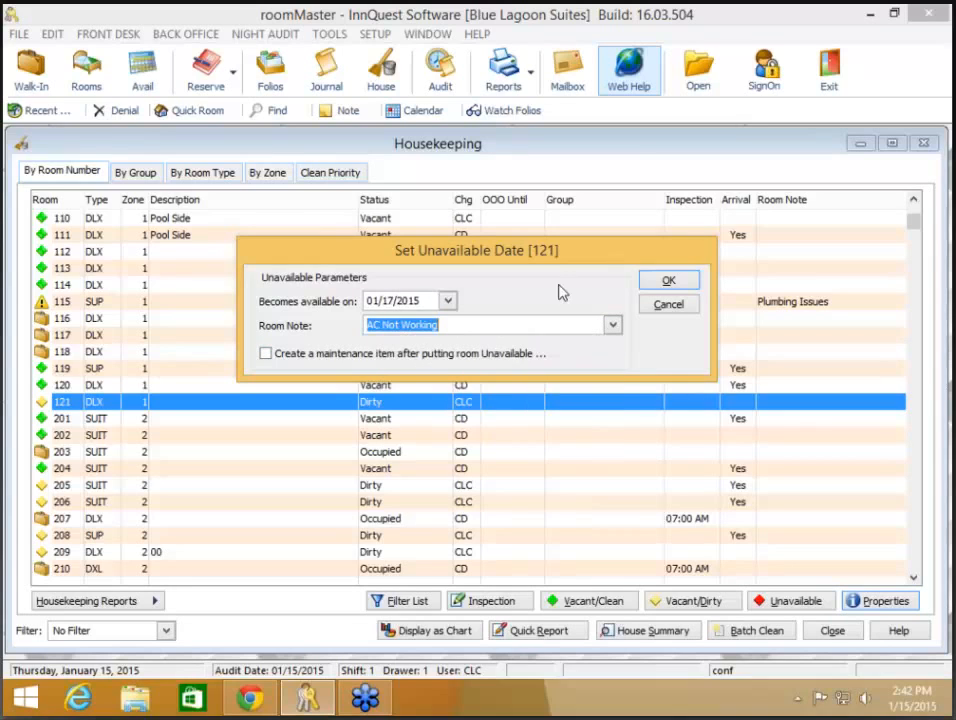
pyautogui.click(670, 282)
pyautogui.click(669, 283)
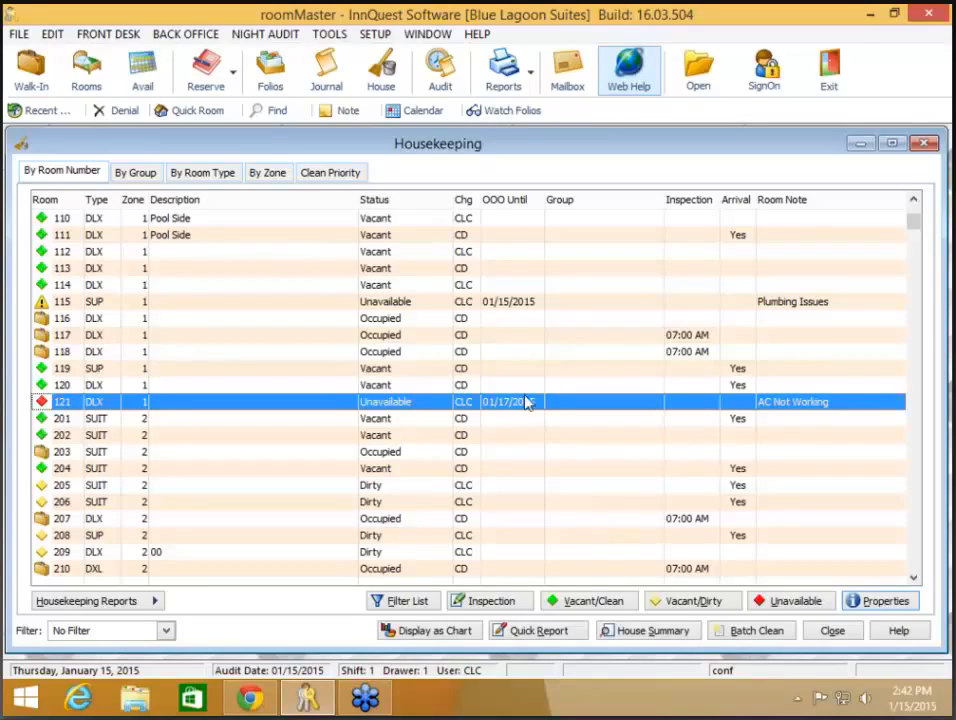
# Step: Step through the housekeeping list from room 115 down to the Crime Scene room 211
pyautogui.click(508, 305)
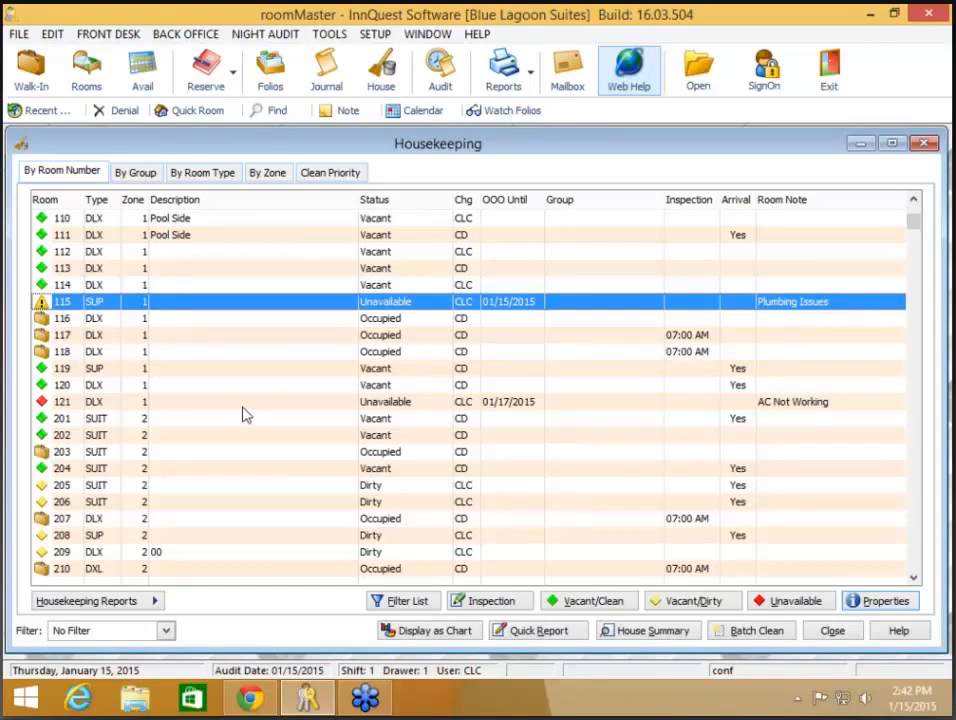
pyautogui.press('Down')
pyautogui.press('Down')
pyautogui.press('Down')
pyautogui.press('Down')
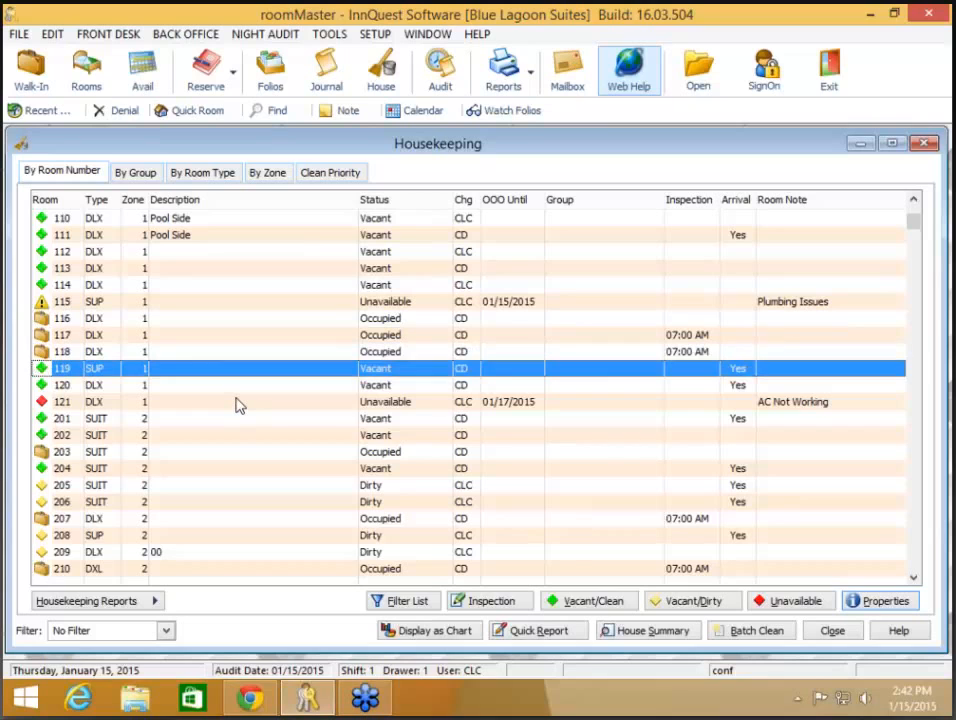
pyautogui.press('Down')
pyautogui.press('Down')
pyautogui.press('Down')
pyautogui.press('Down')
pyautogui.press('Down')
pyautogui.press('Down')
pyautogui.press('Down')
pyautogui.press('Down')
pyautogui.press('Down')
pyautogui.press('Down')
pyautogui.press('Down')
pyautogui.press('Down')
pyautogui.press('Down')
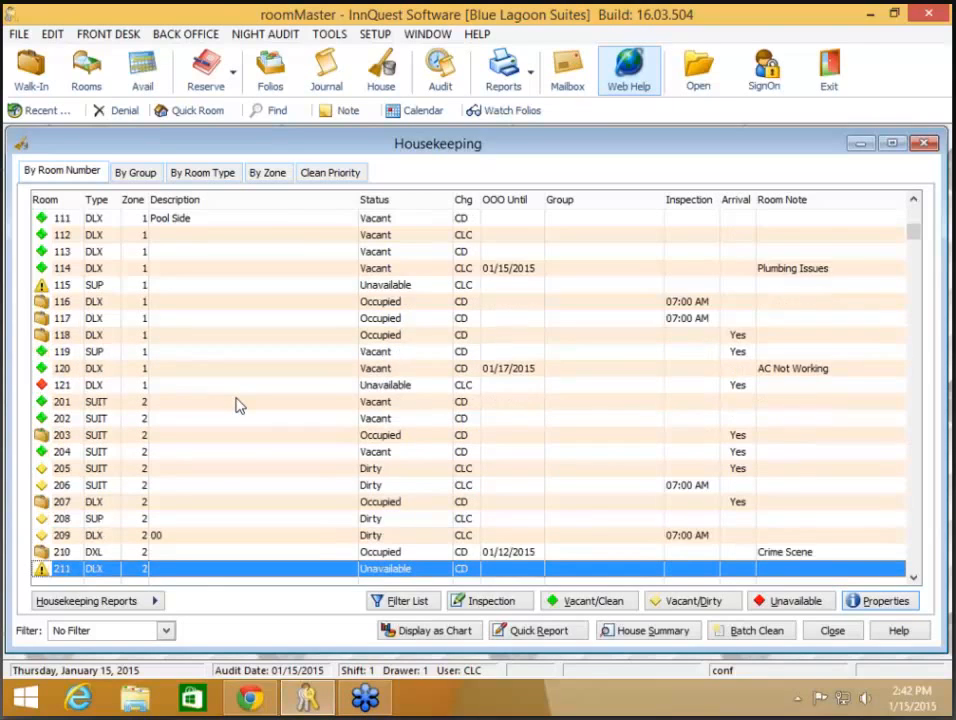
pyautogui.press('Down')
pyautogui.press('Down')
pyautogui.press('Down')
pyautogui.press('Down')
pyautogui.press('Down')
pyautogui.press('Down')
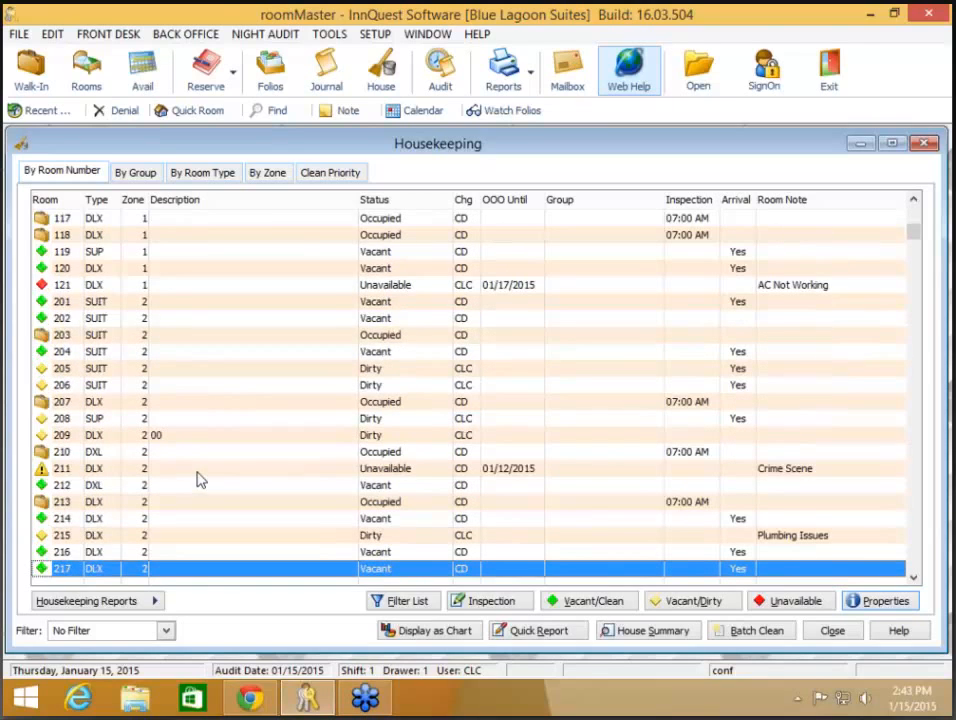
pyautogui.click(197, 472)
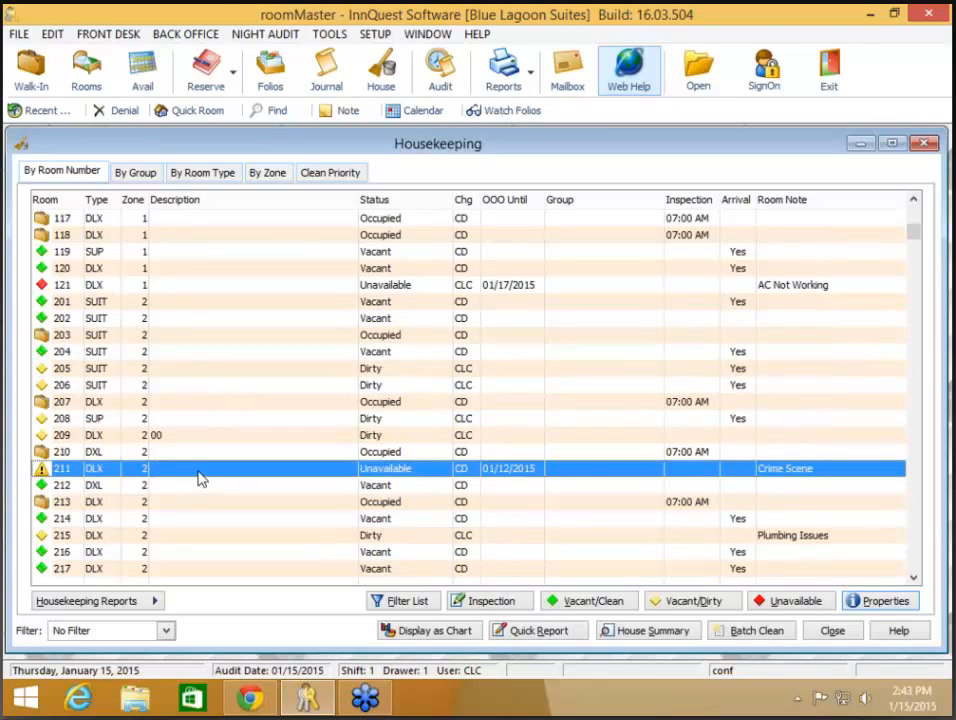
# Step: Check room 121's blocked days on the Avail chart, then open the Quick Room Display
pyautogui.click(834, 634)
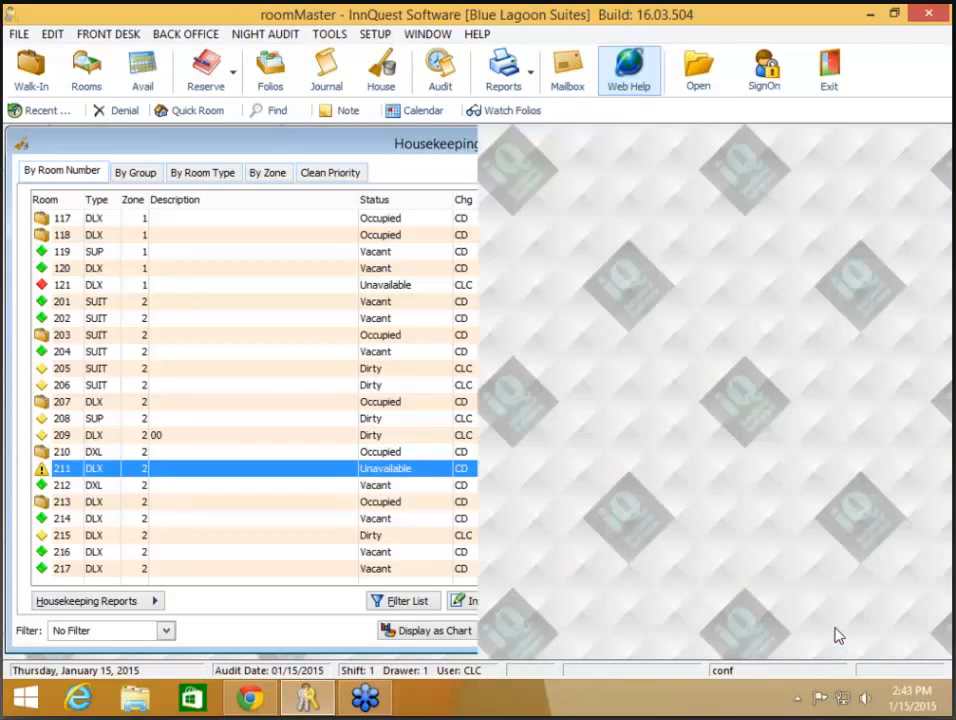
pyautogui.click(143, 74)
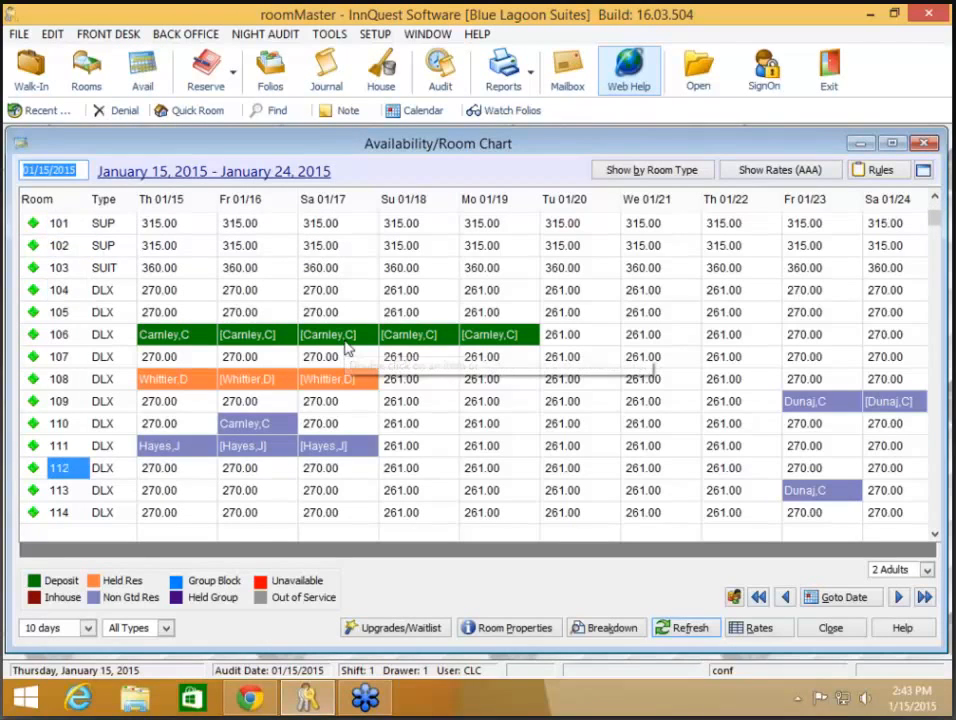
pyautogui.press('Down')
pyautogui.press('Down')
pyautogui.press('Down')
pyautogui.scroll(-11, 345, 341)
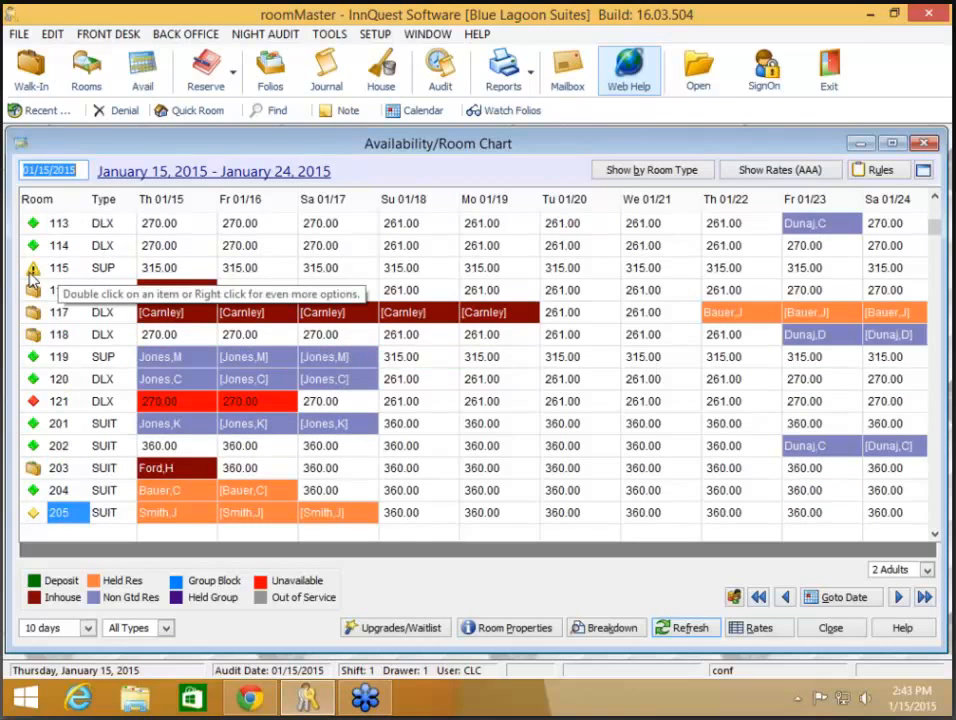
pyautogui.click(847, 628)
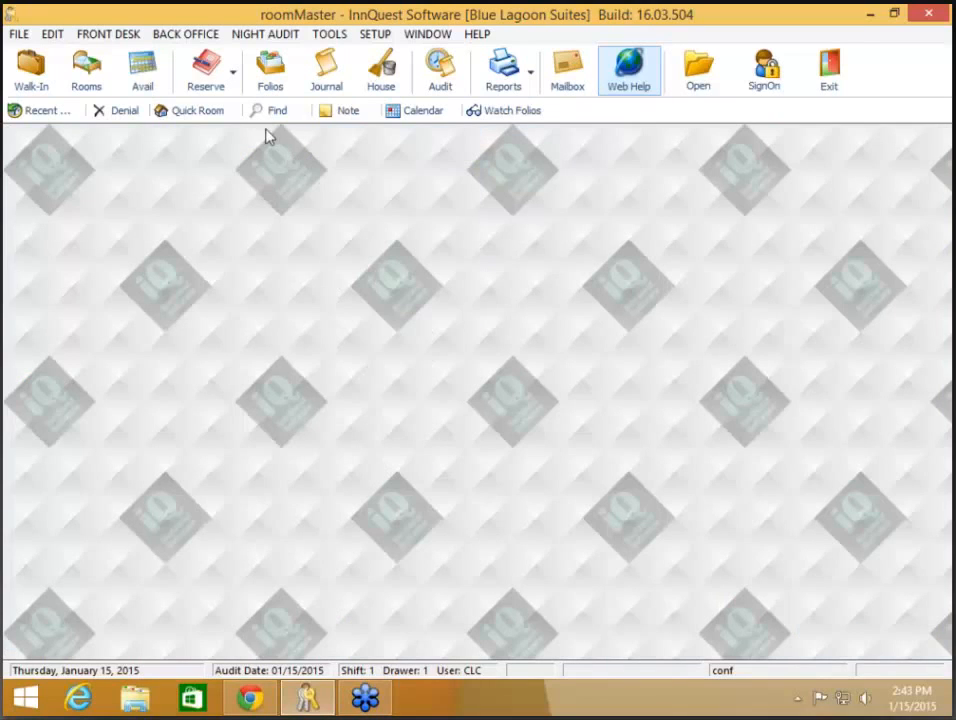
pyautogui.click(199, 113)
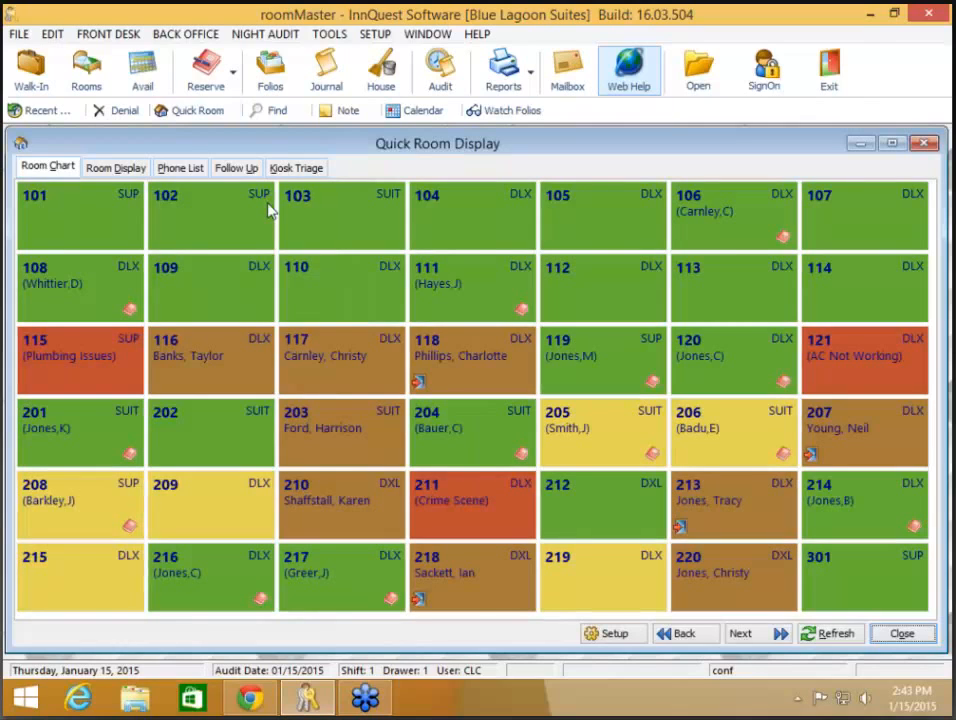
# Step: Show the room list with arrivals and departures and inspect room 115's properties
pyautogui.click(130, 169)
pyautogui.click(291, 478)
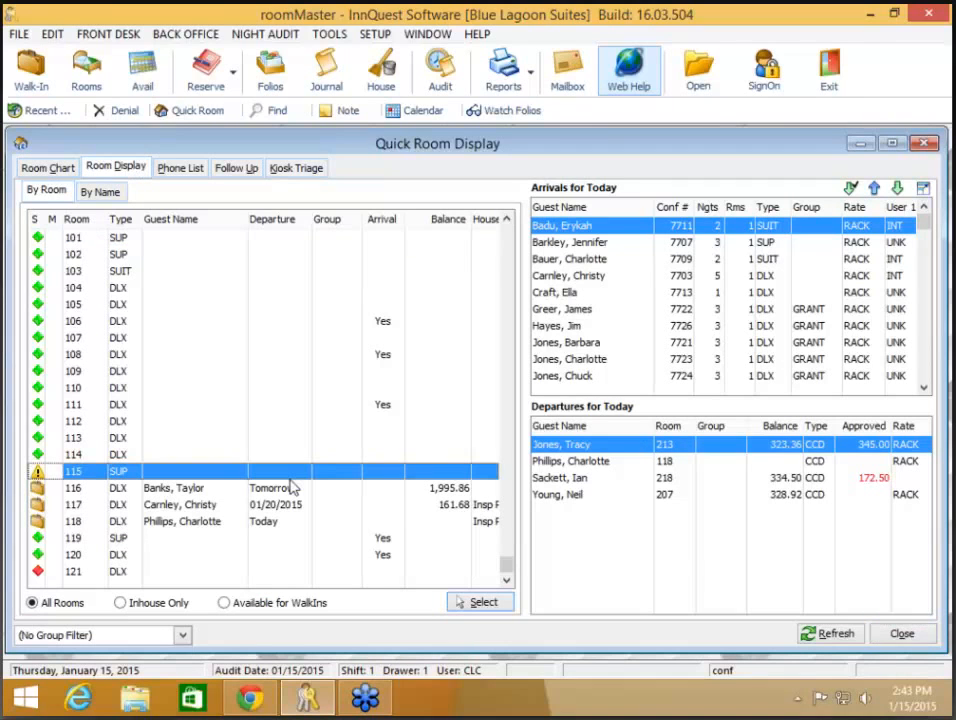
pyautogui.rightClick(229, 478)
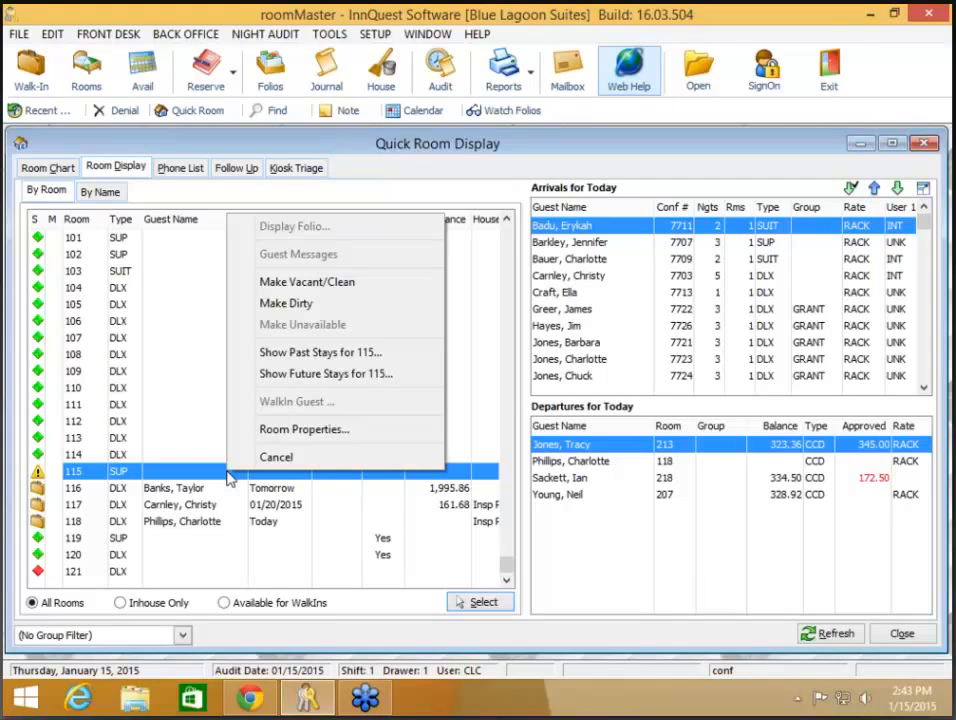
pyautogui.click(262, 430)
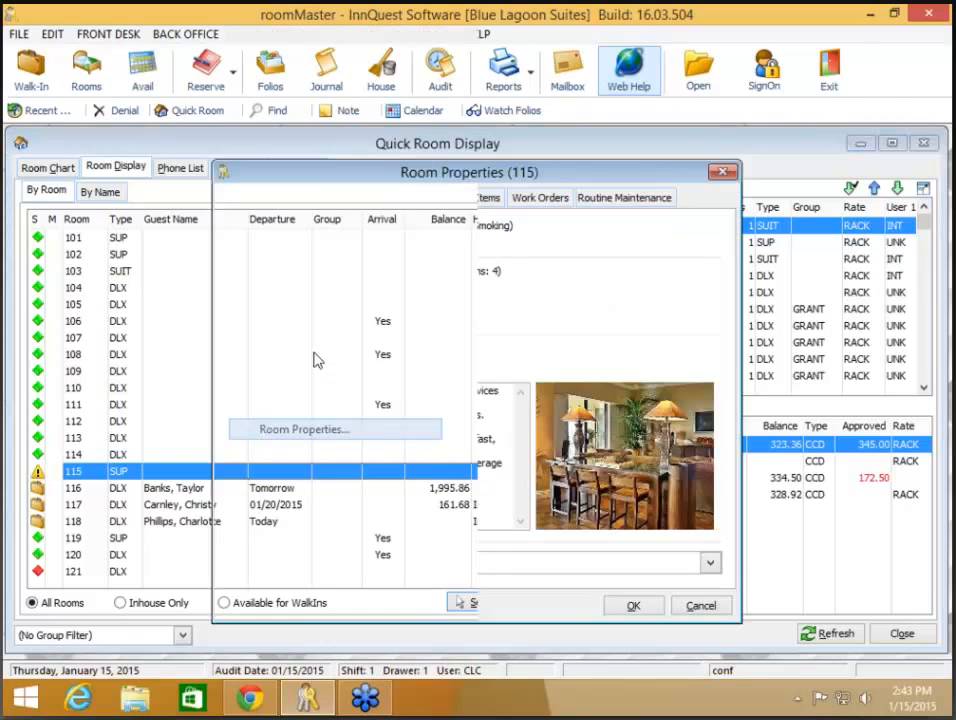
pyautogui.click(699, 606)
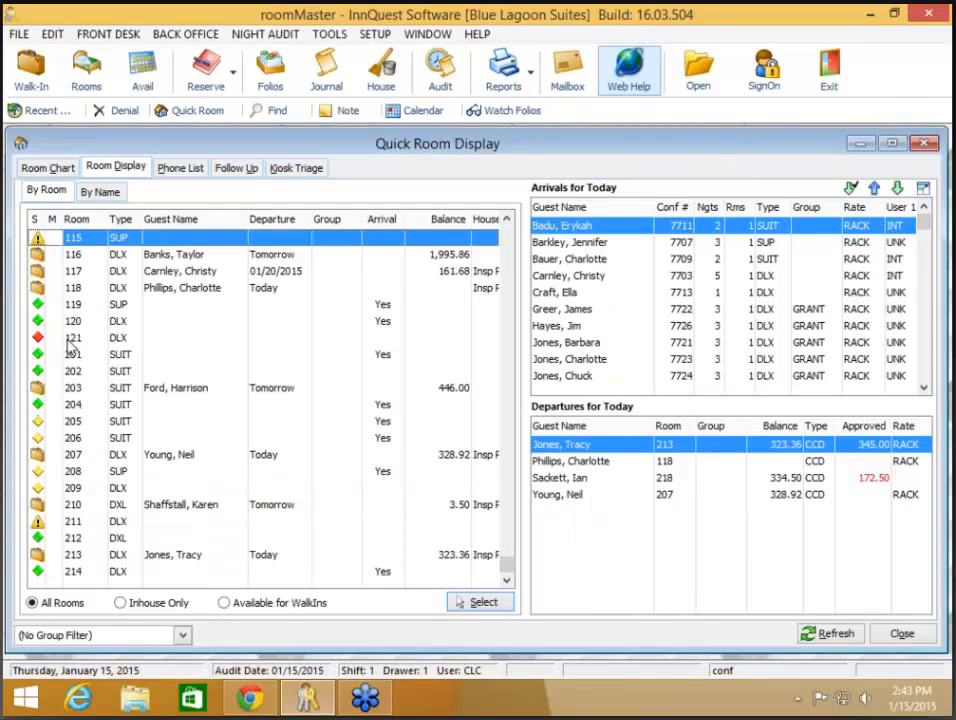
# Step: Make room 115 dirty, agreeing to clear its note
pyautogui.rightClick(172, 241)
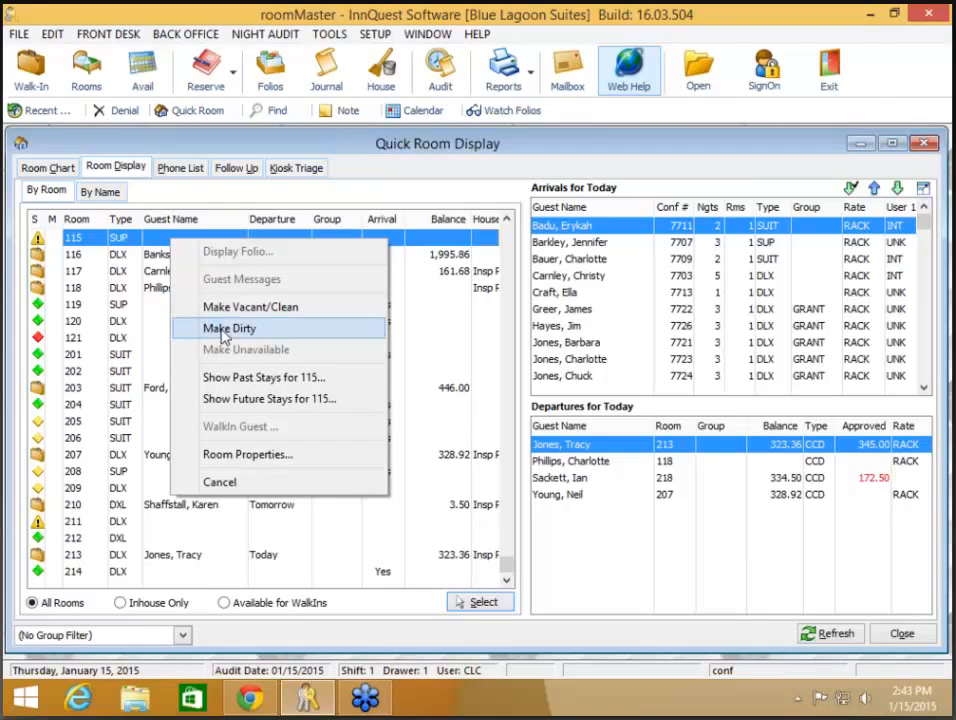
pyautogui.click(220, 330)
pyautogui.click(415, 392)
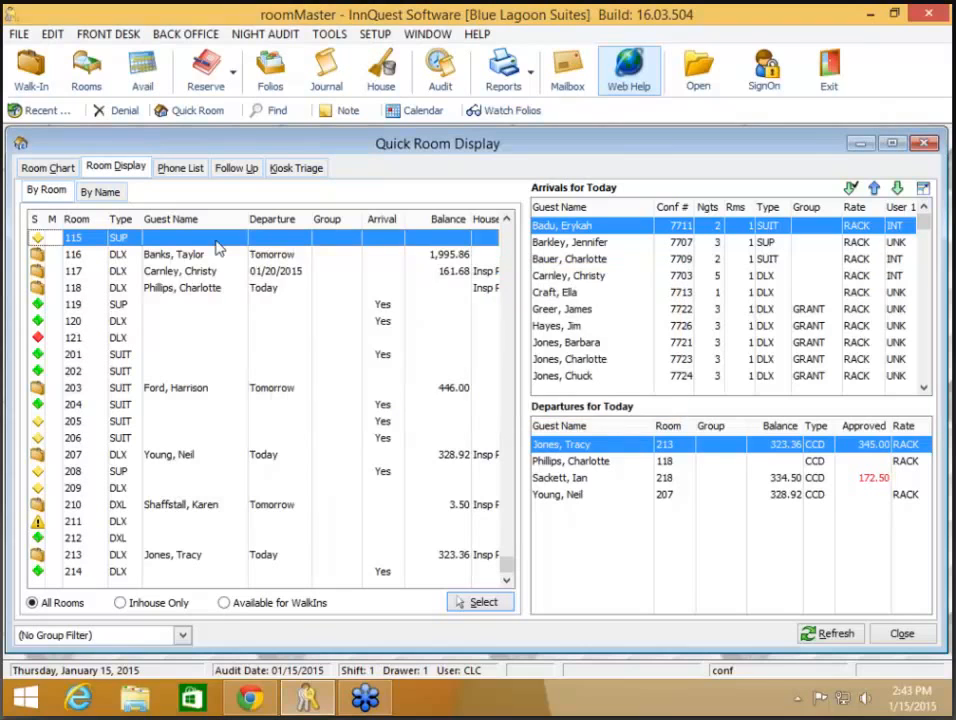
# Step: Mark room 115 unavailable until 01/17/2015 with the note Carpet Cleaning
pyautogui.rightClick(216, 247)
pyautogui.click(292, 351)
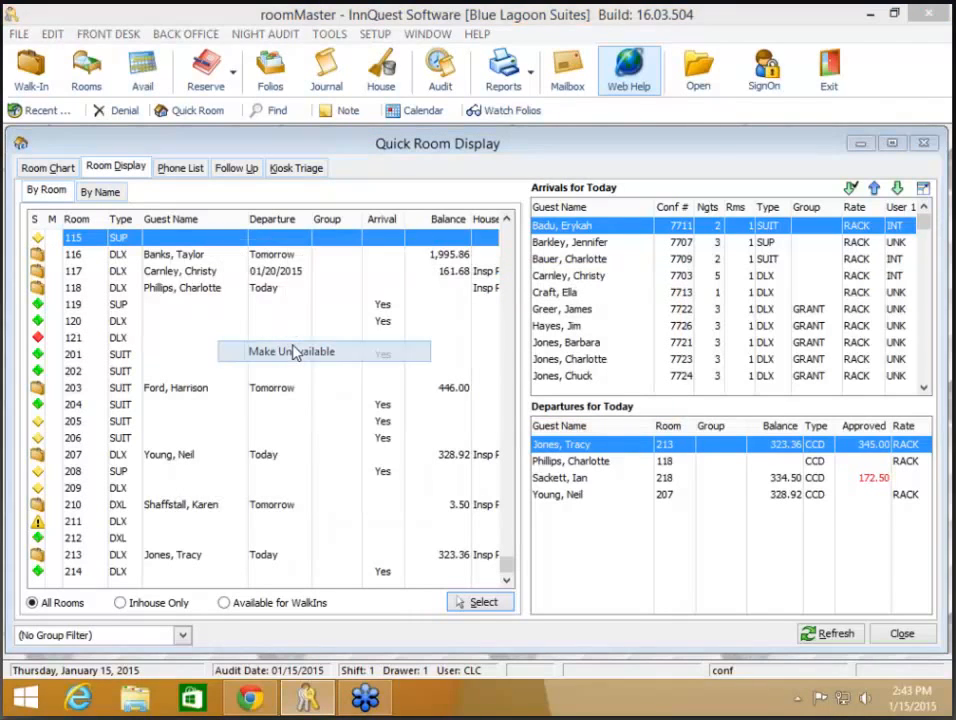
pyautogui.click(448, 303)
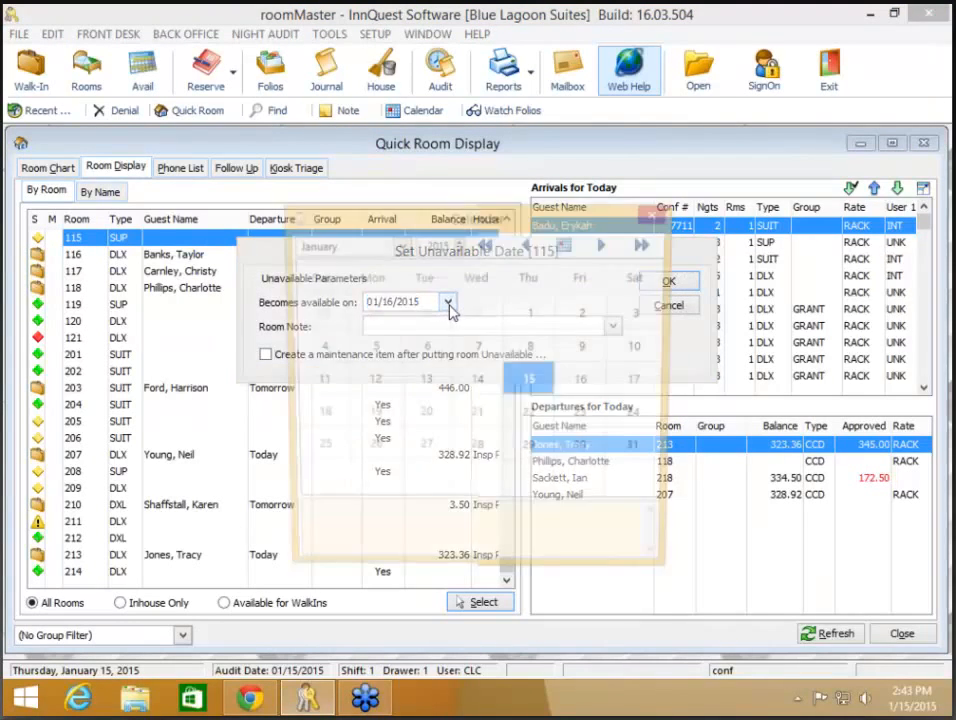
pyautogui.click(643, 391)
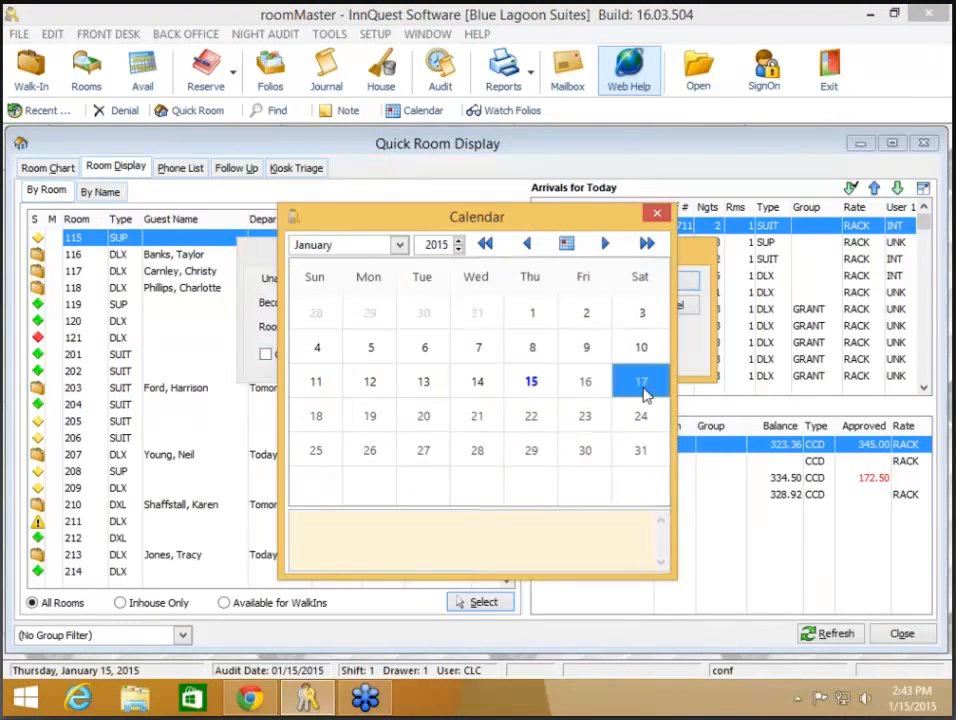
pyautogui.click(613, 326)
pyautogui.click(529, 376)
pyautogui.click(669, 281)
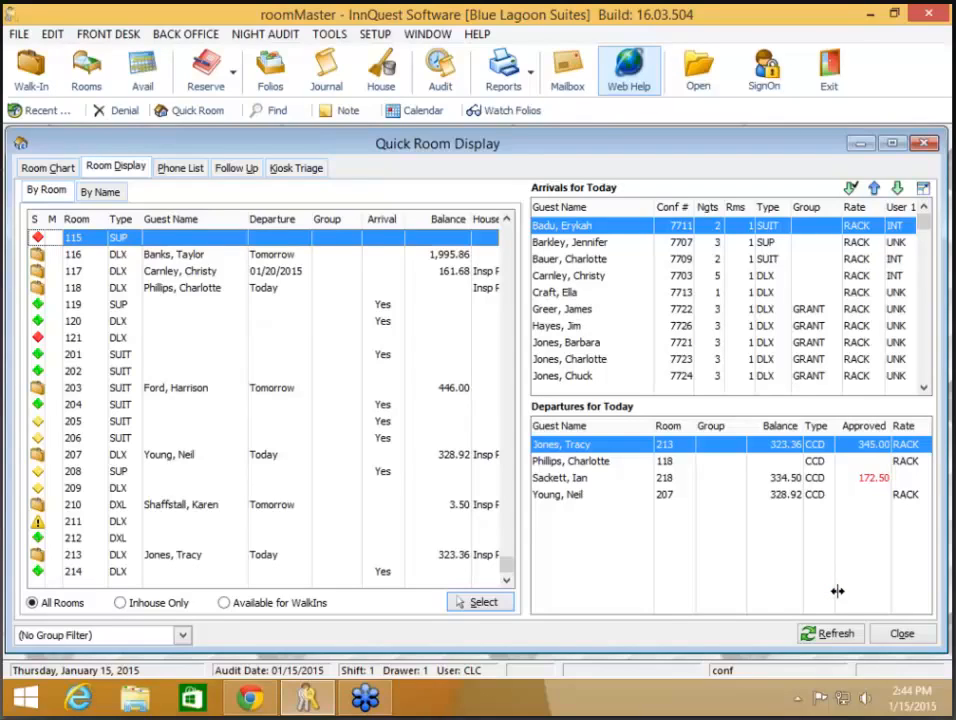
pyautogui.click(218, 358)
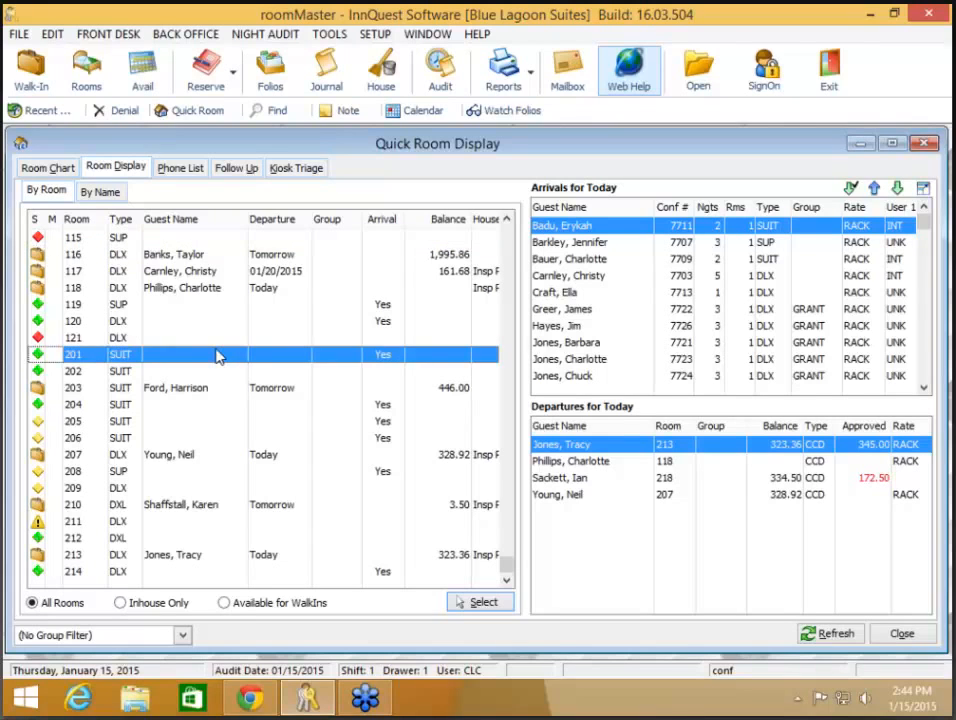
# Step: In room 201's properties Housekeeping tab, set Service/Inspection Requested (01/15/2015 02:44 PM)
pyautogui.rightClick(218, 357)
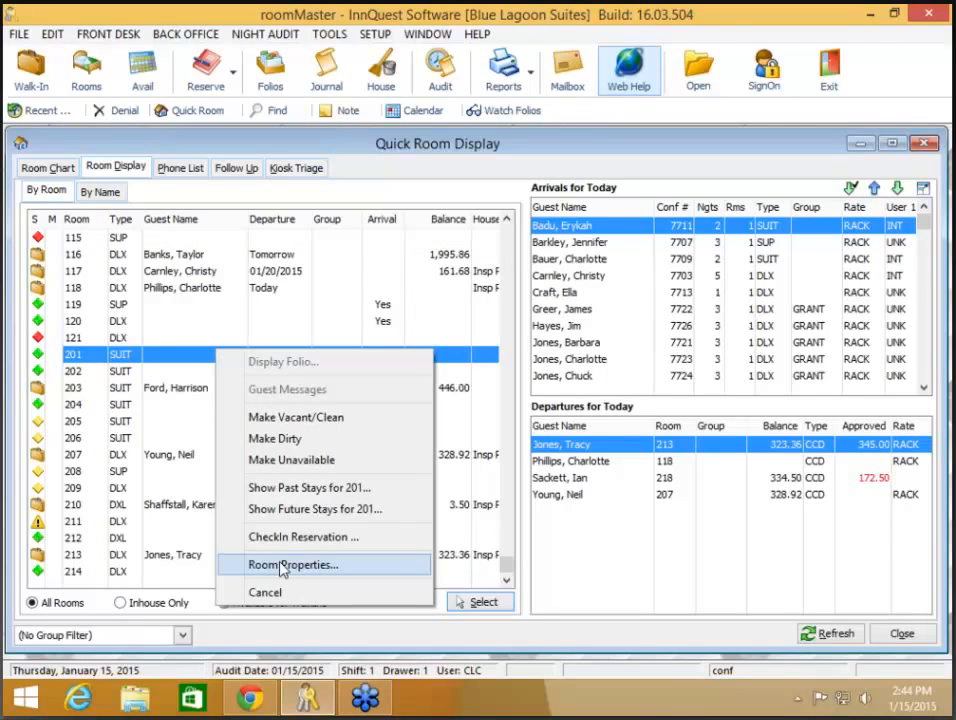
pyautogui.click(281, 566)
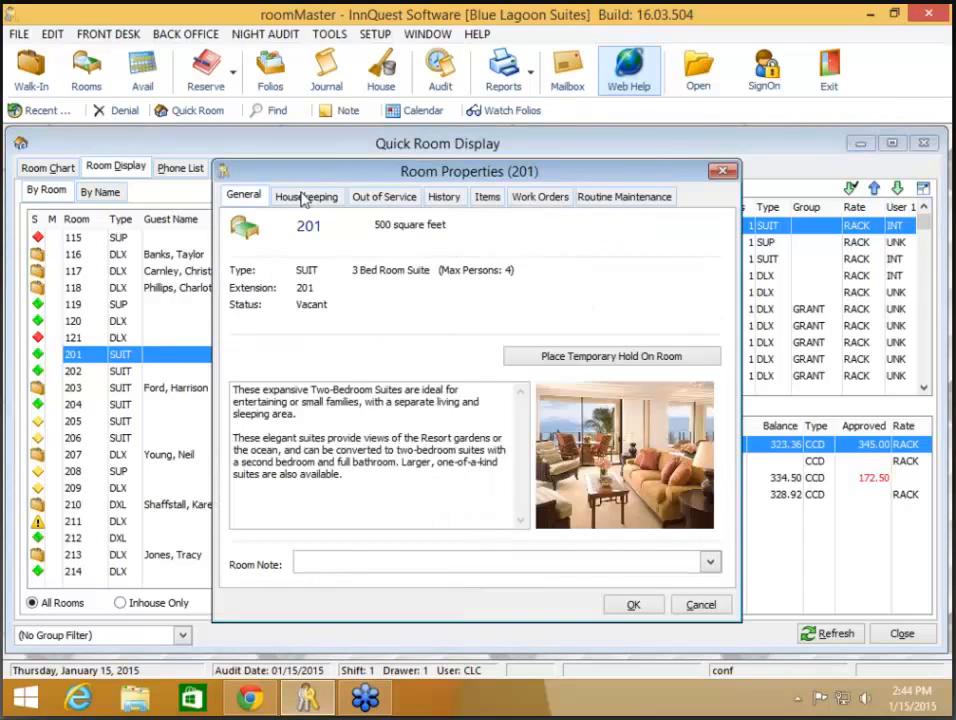
pyautogui.click(304, 199)
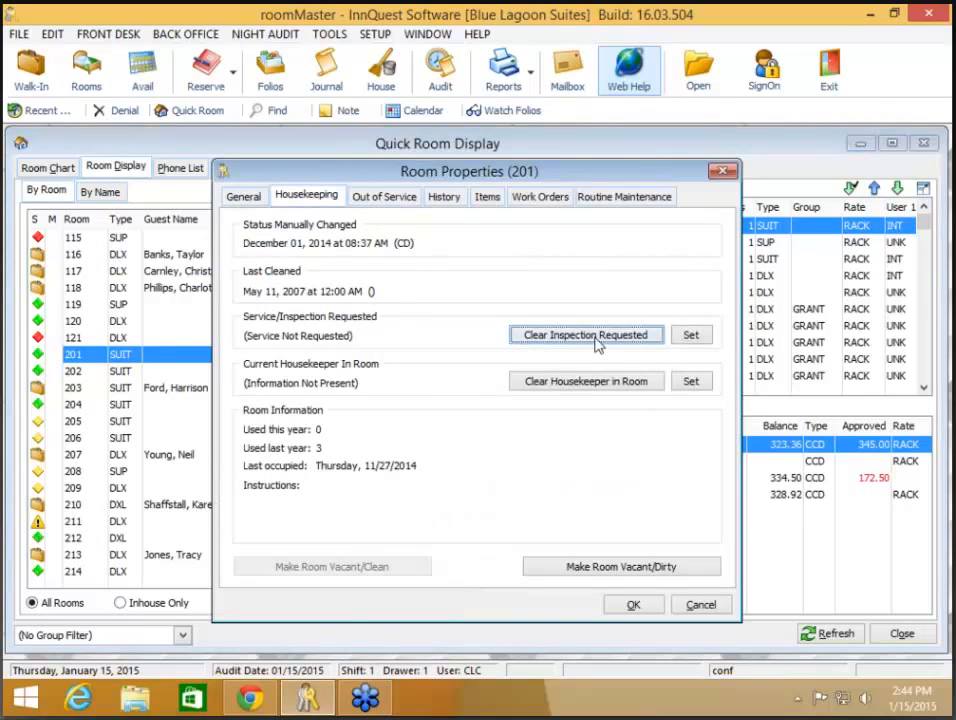
pyautogui.click(691, 336)
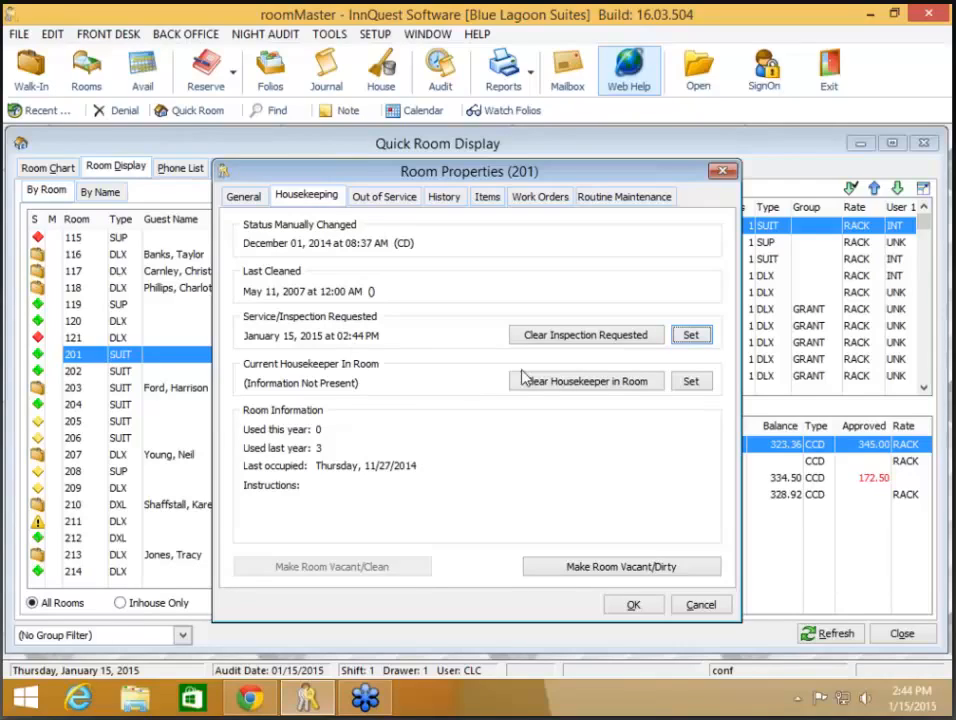
# Step: Accept room 201's properties with its 02:44 PM inspection request and close the Quick Room Display
pyautogui.click(631, 605)
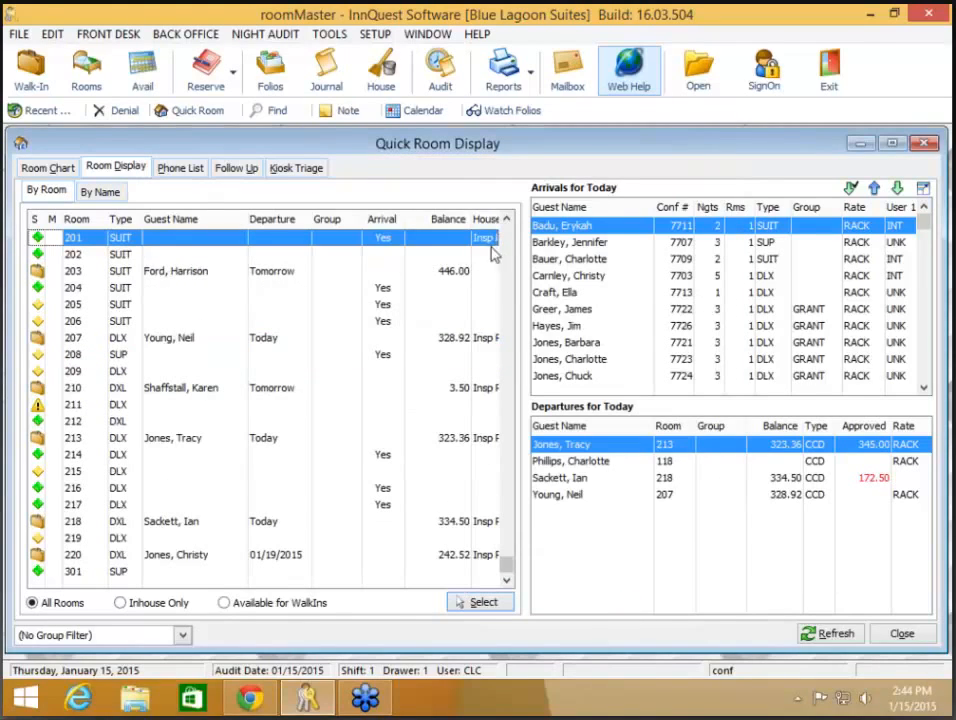
pyautogui.click(903, 635)
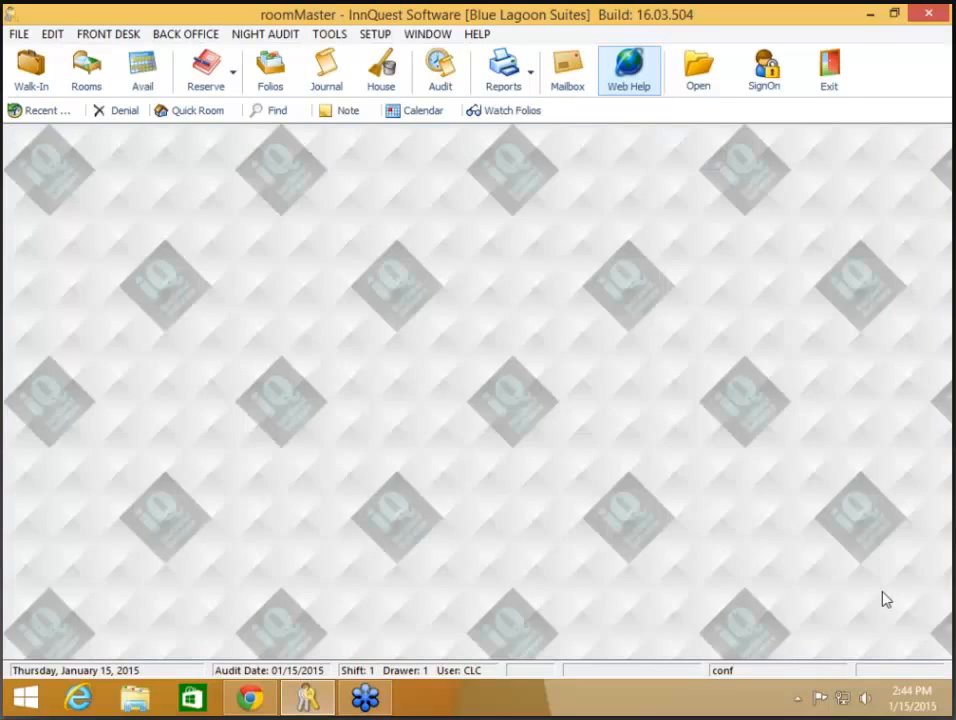
pyautogui.click(381, 72)
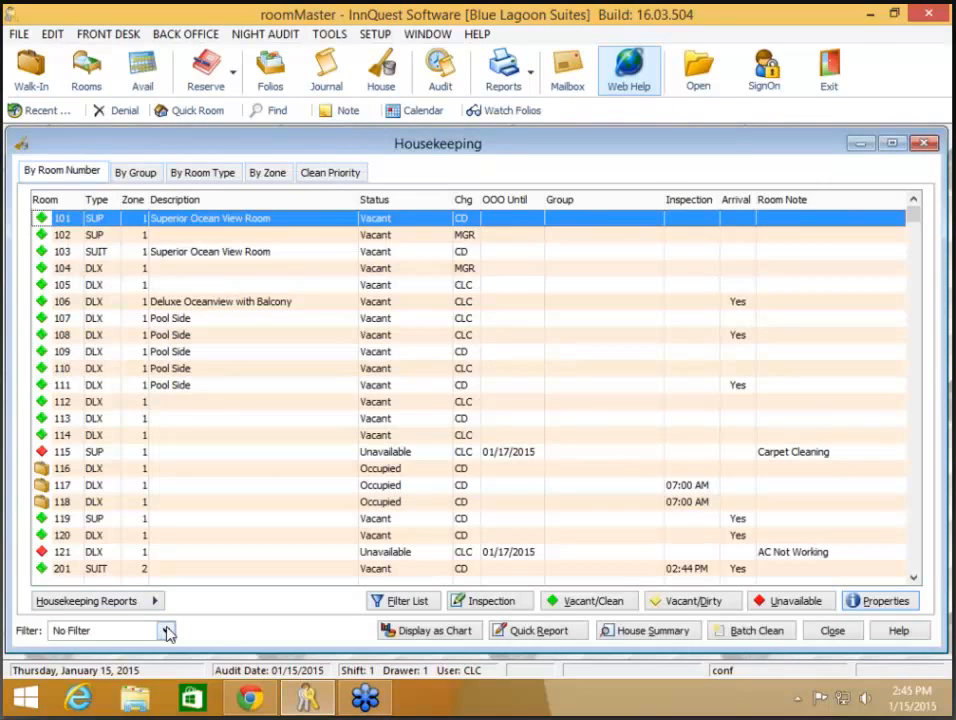
pyautogui.click(167, 631)
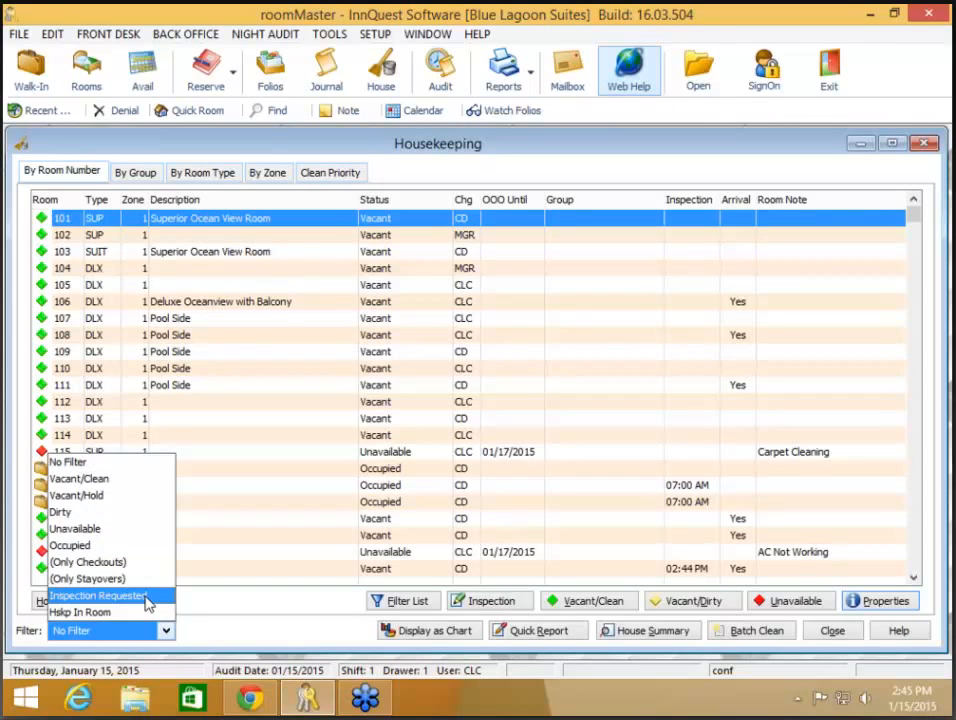
pyautogui.click(147, 597)
pyautogui.click(405, 256)
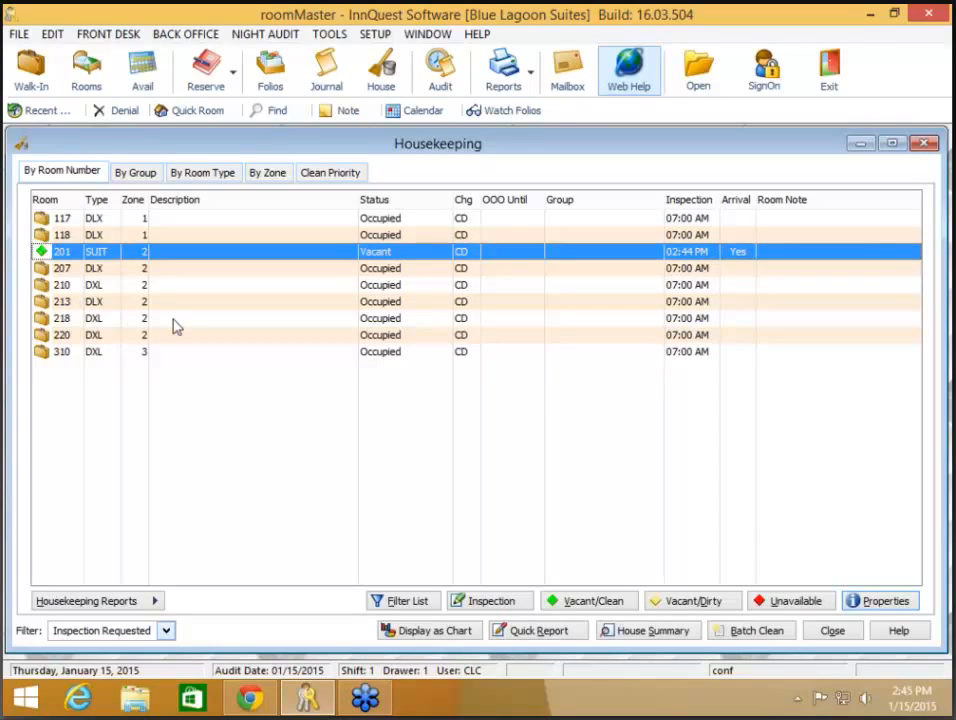
pyautogui.click(840, 633)
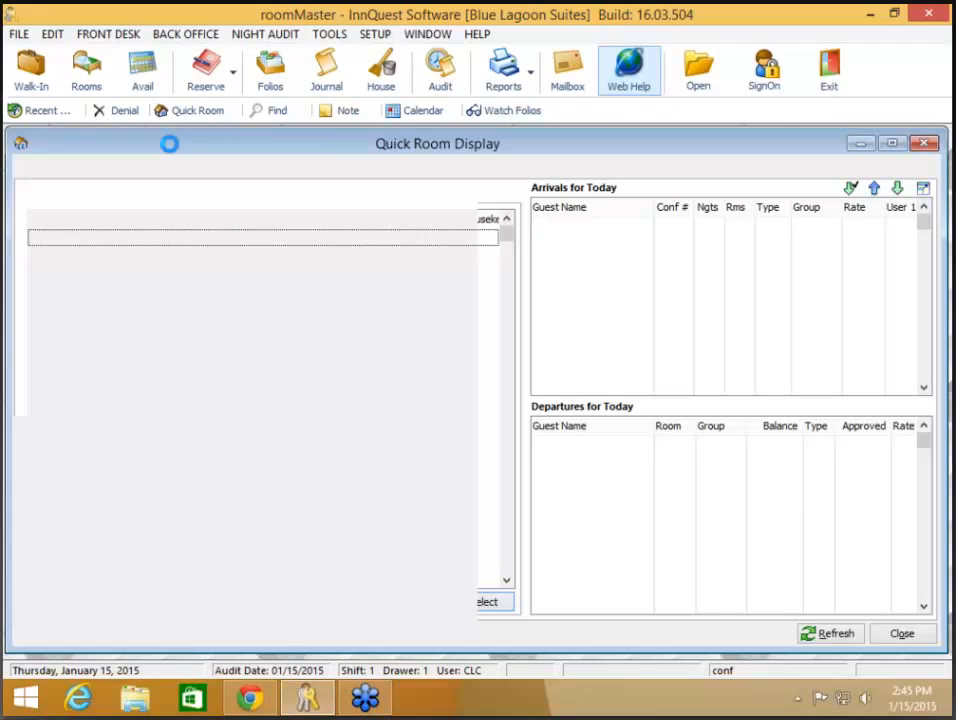
pyautogui.click(162, 293)
pyautogui.rightClick(165, 305)
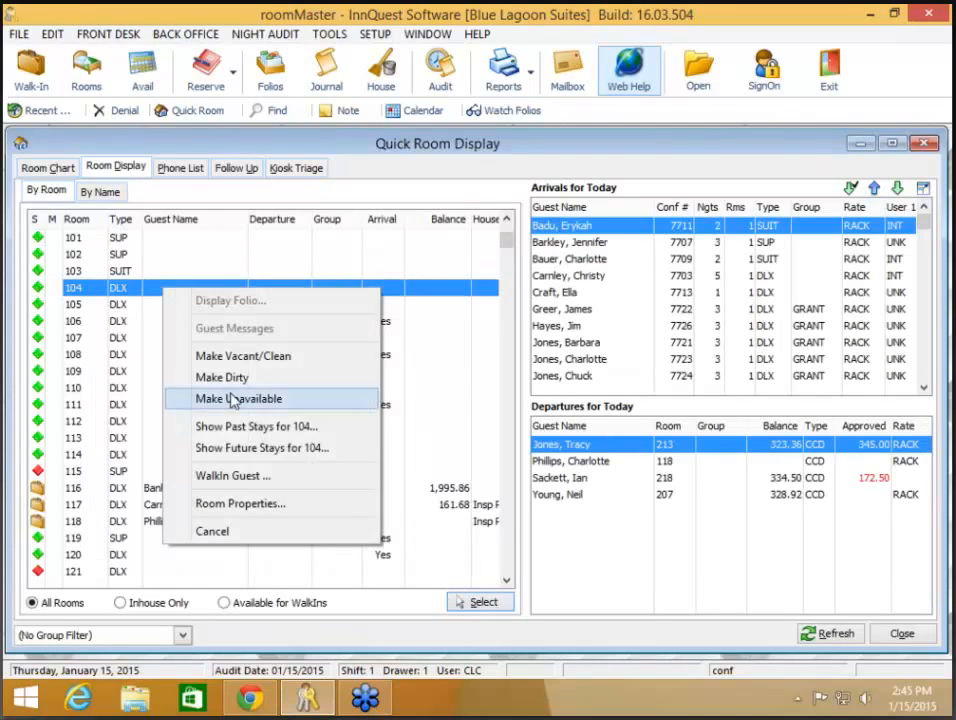
pyautogui.click(250, 505)
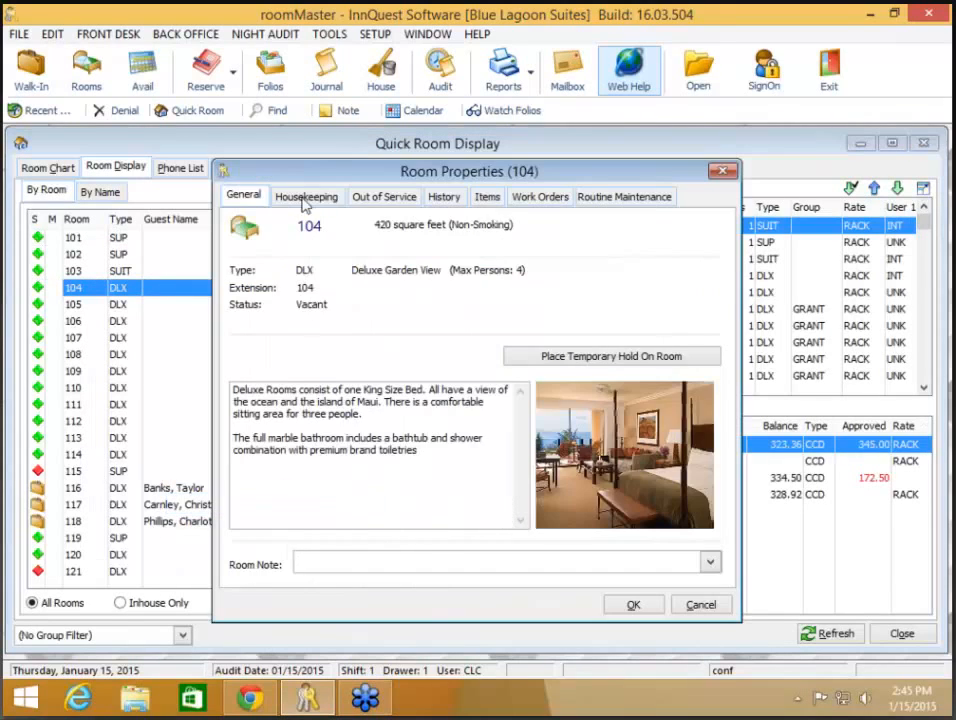
pyautogui.click(305, 197)
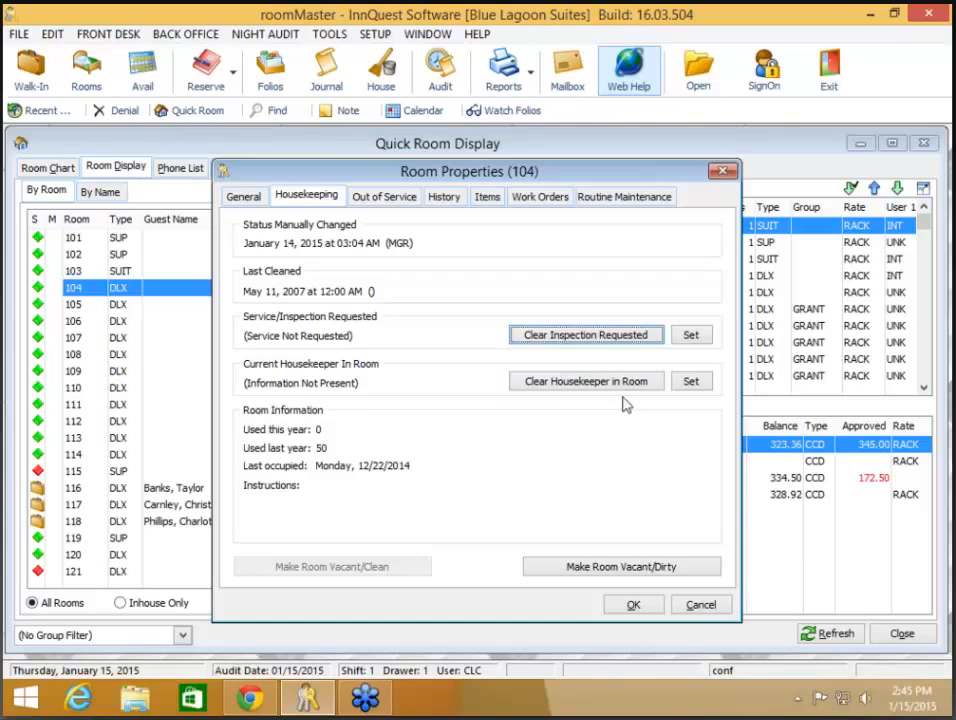
pyautogui.click(701, 606)
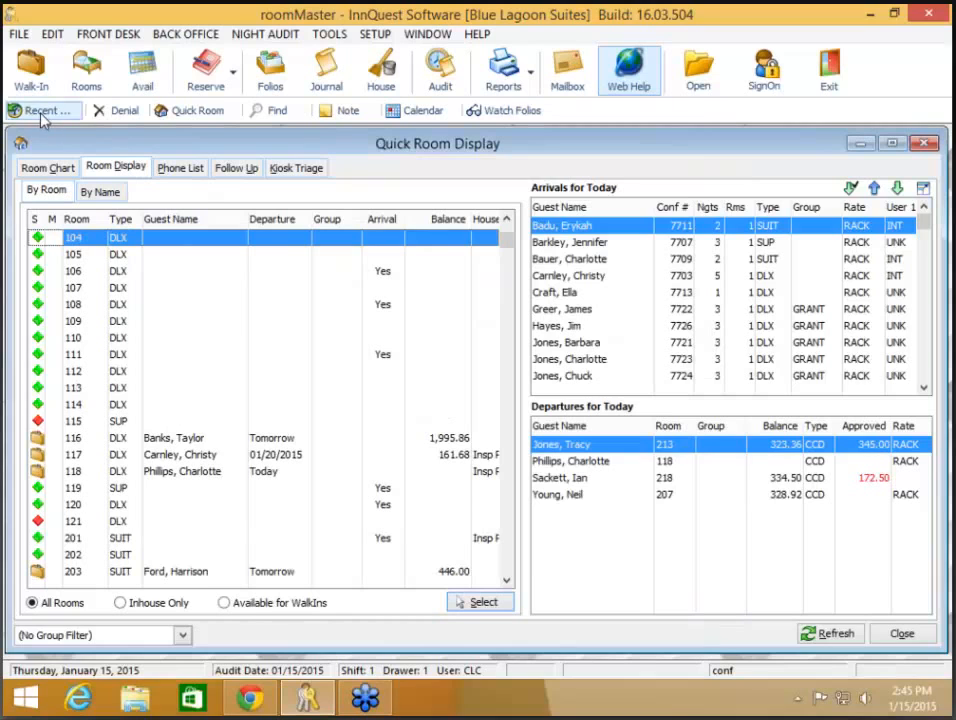
pyautogui.click(902, 634)
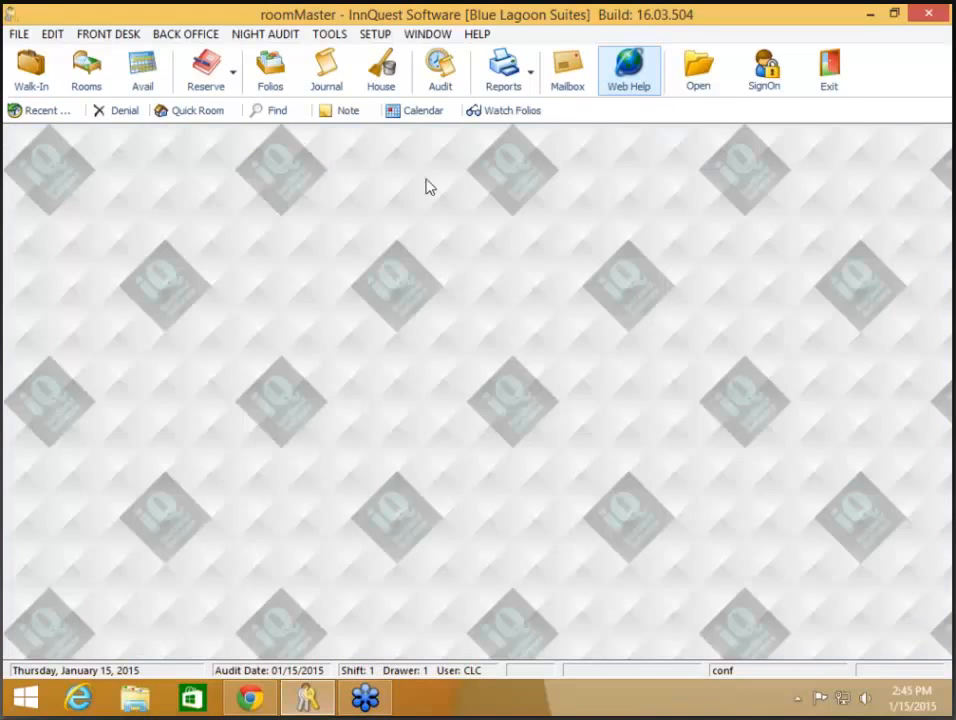
# Step: Open the Housekeeping list, check Clean Priority (205, 206, 208, 702), then jump to room 701
pyautogui.click(372, 88)
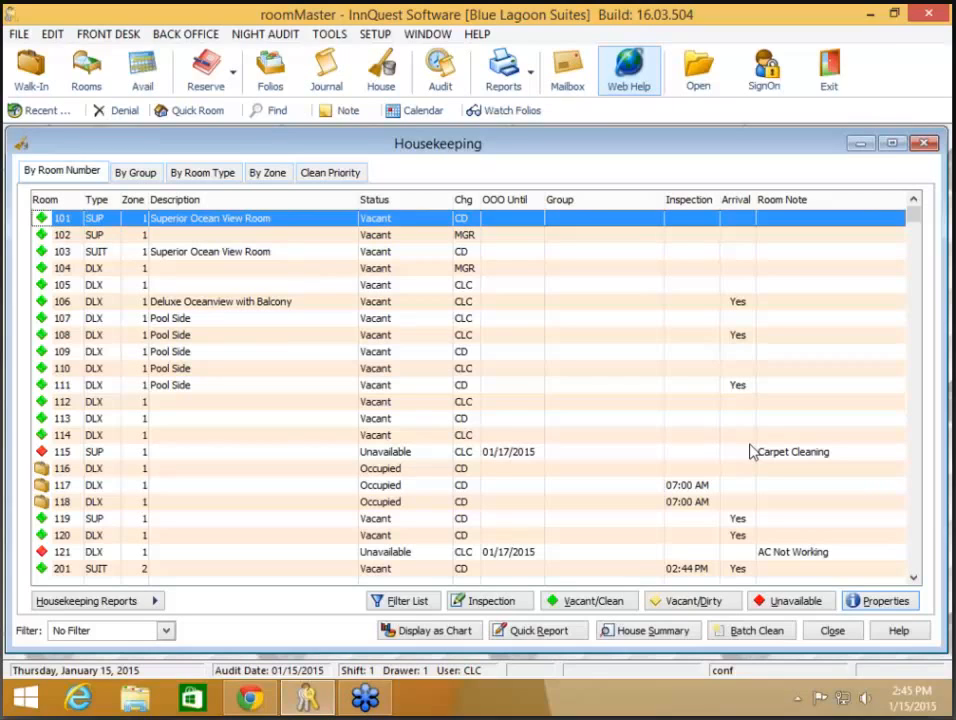
pyautogui.scroll(-5, 750, 447)
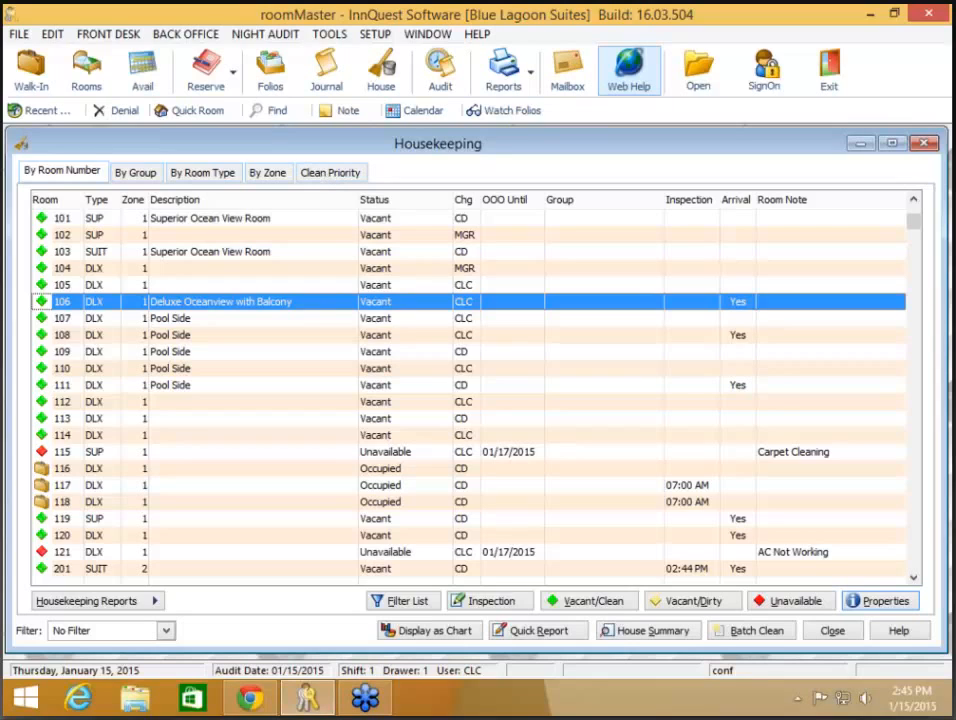
pyautogui.click(330, 174)
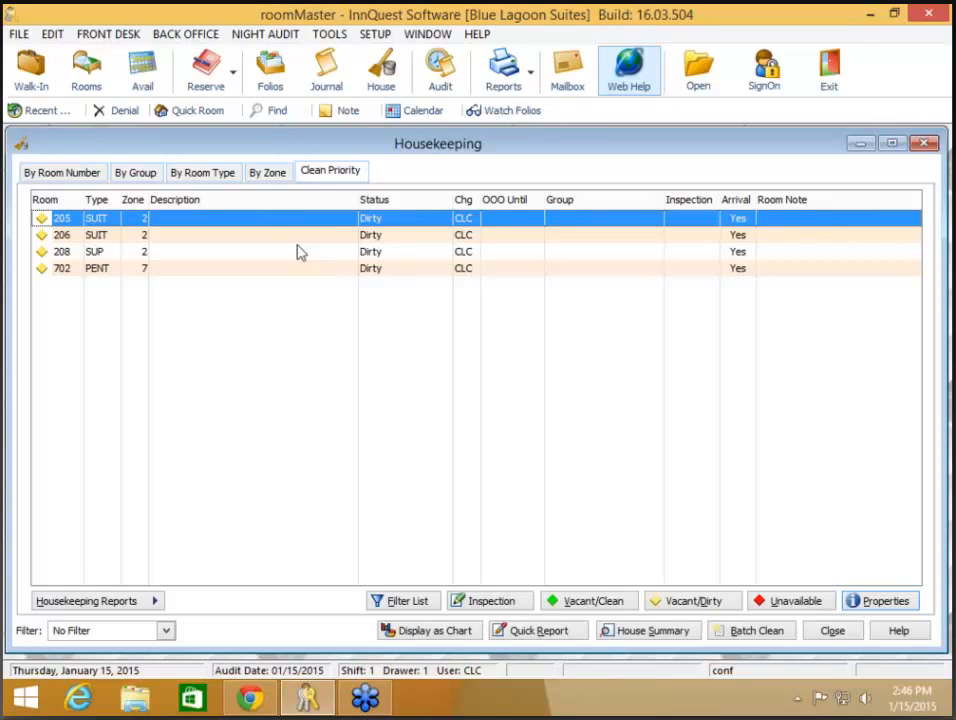
pyautogui.click(52, 173)
pyautogui.press('7')
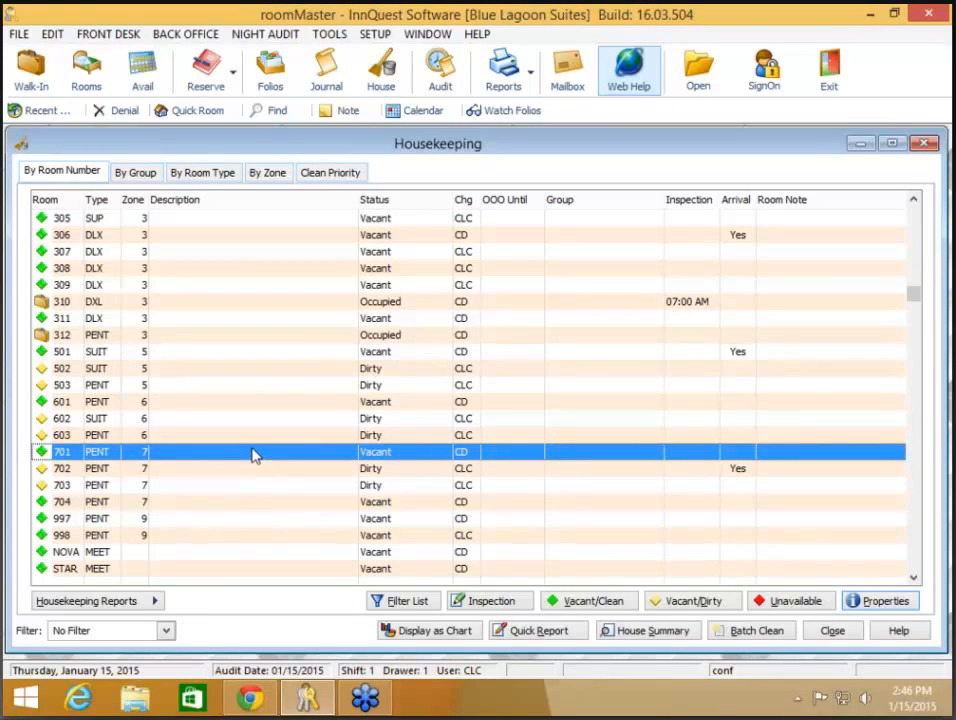
pyautogui.click(374, 36)
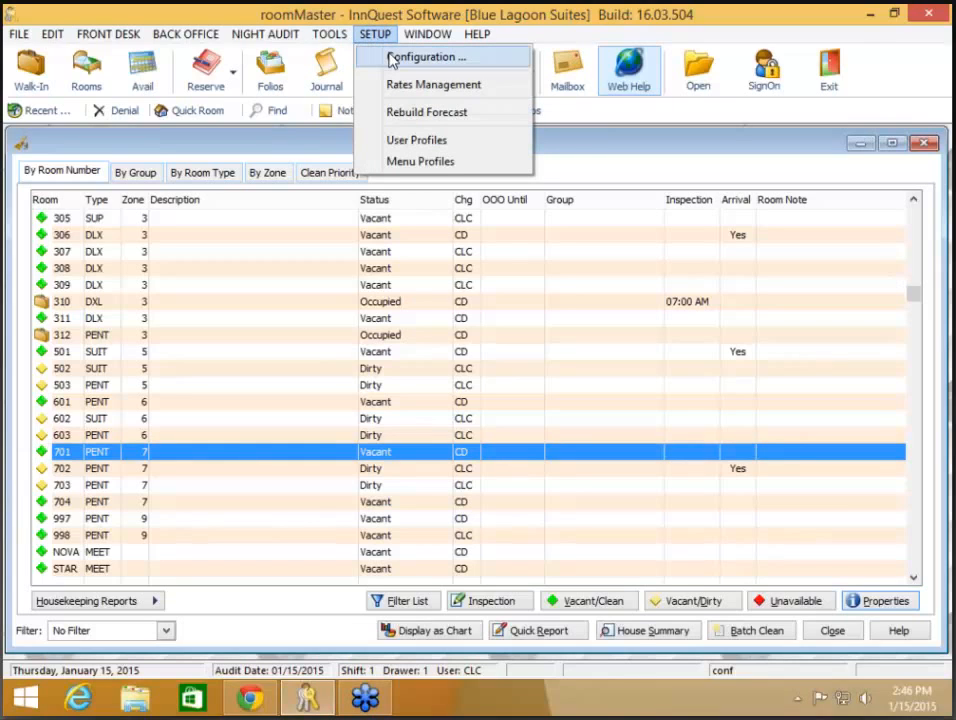
pyautogui.click(391, 60)
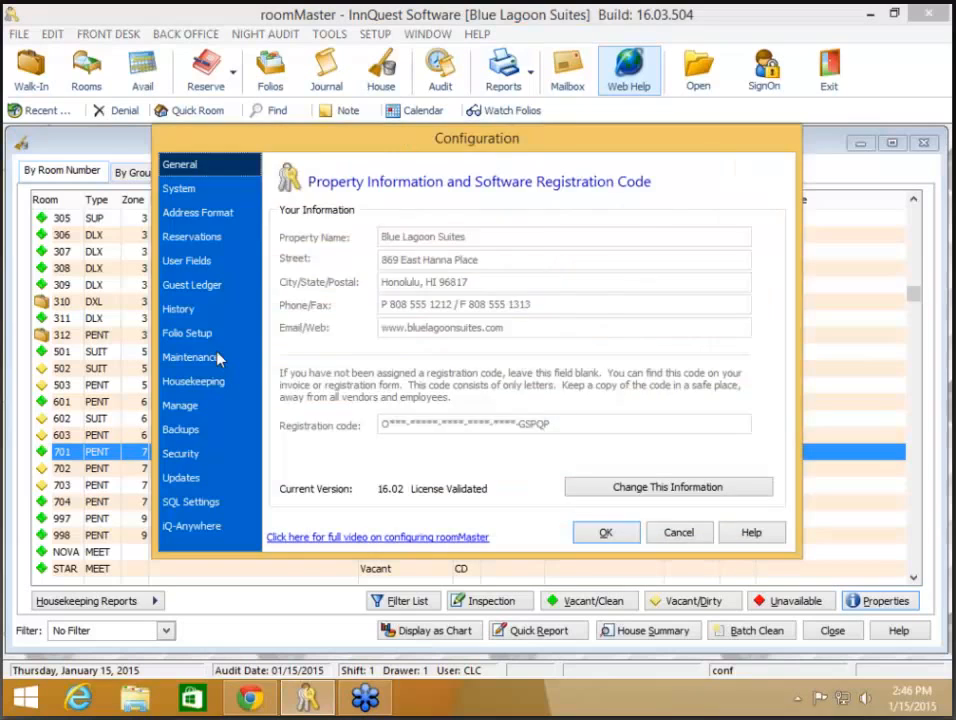
pyautogui.click(218, 356)
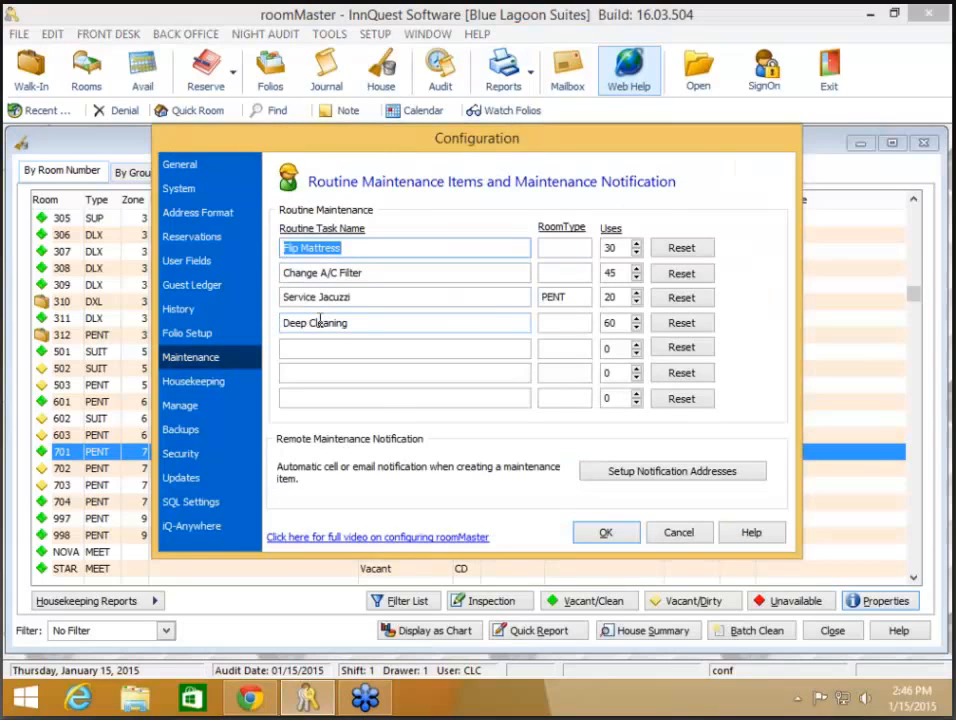
pyautogui.click(622, 248)
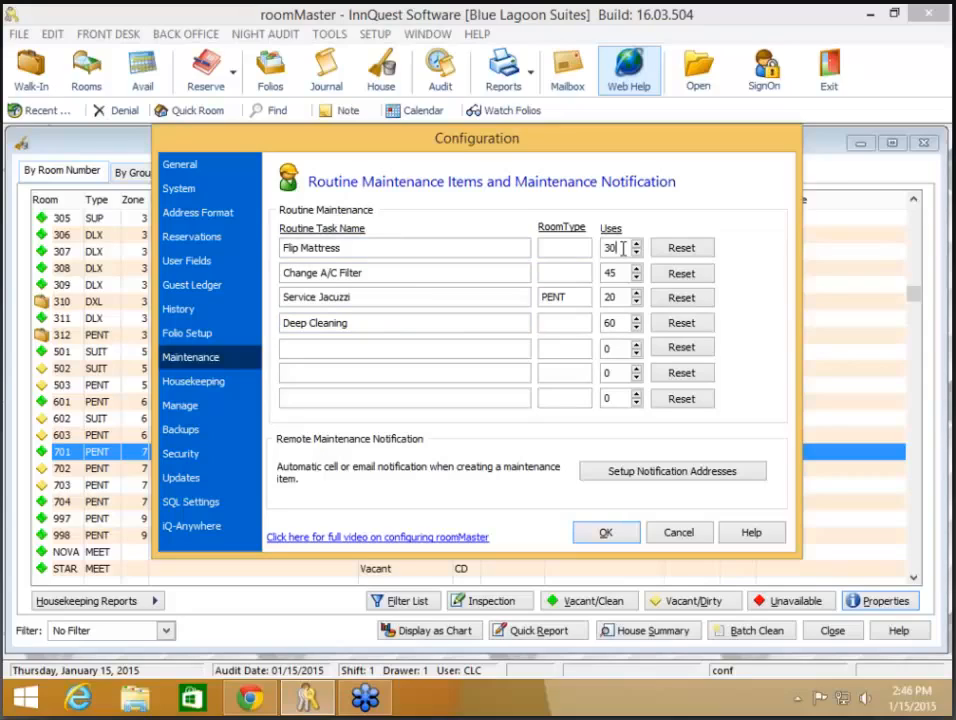
pyautogui.click(622, 272)
pyautogui.click(603, 535)
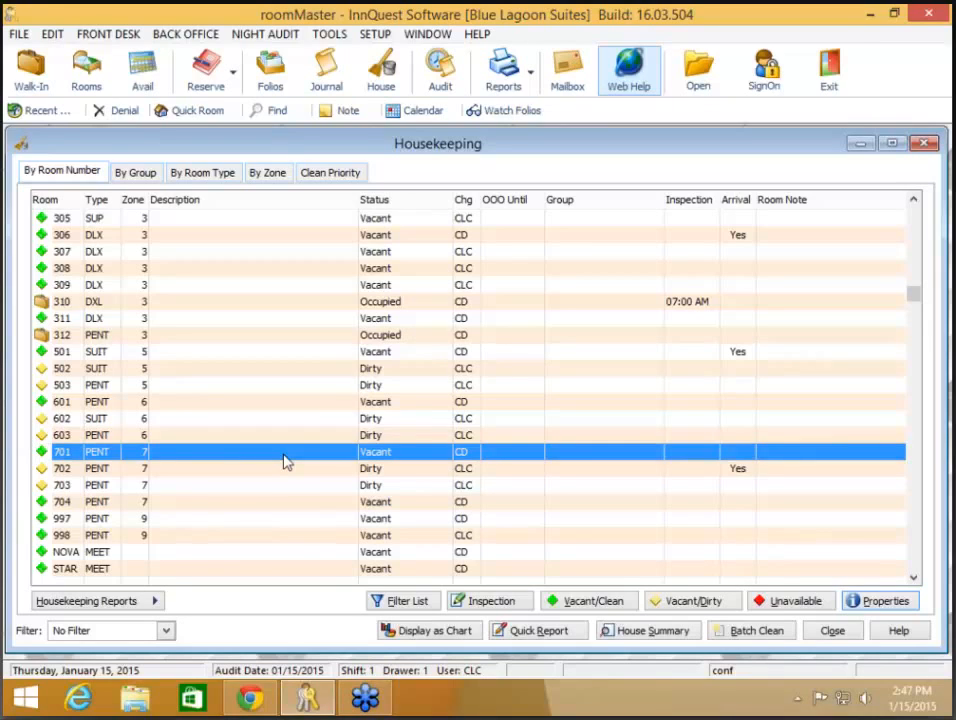
# Step: Open room 701's routine maintenance counts and reset Flip Mattress to zero
pyautogui.rightClick(284, 461)
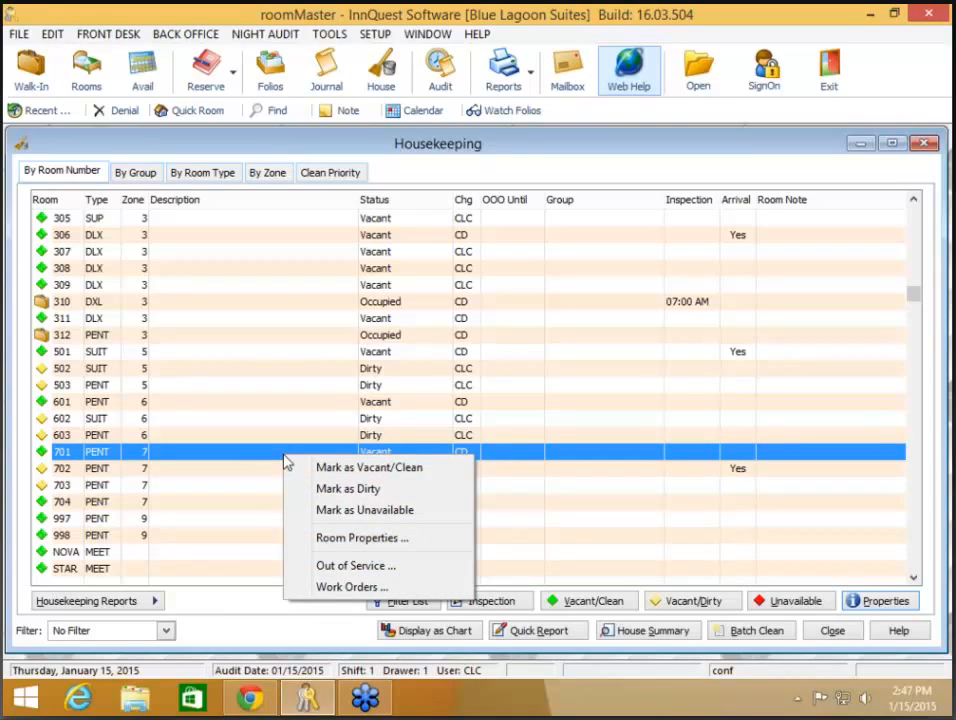
pyautogui.click(338, 541)
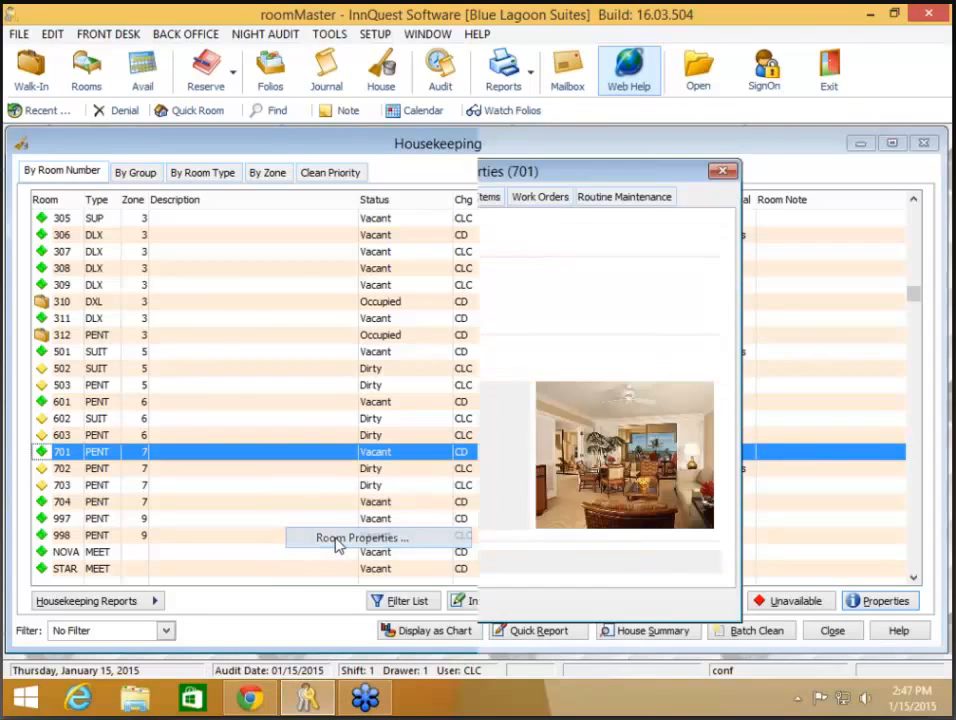
pyautogui.click(614, 197)
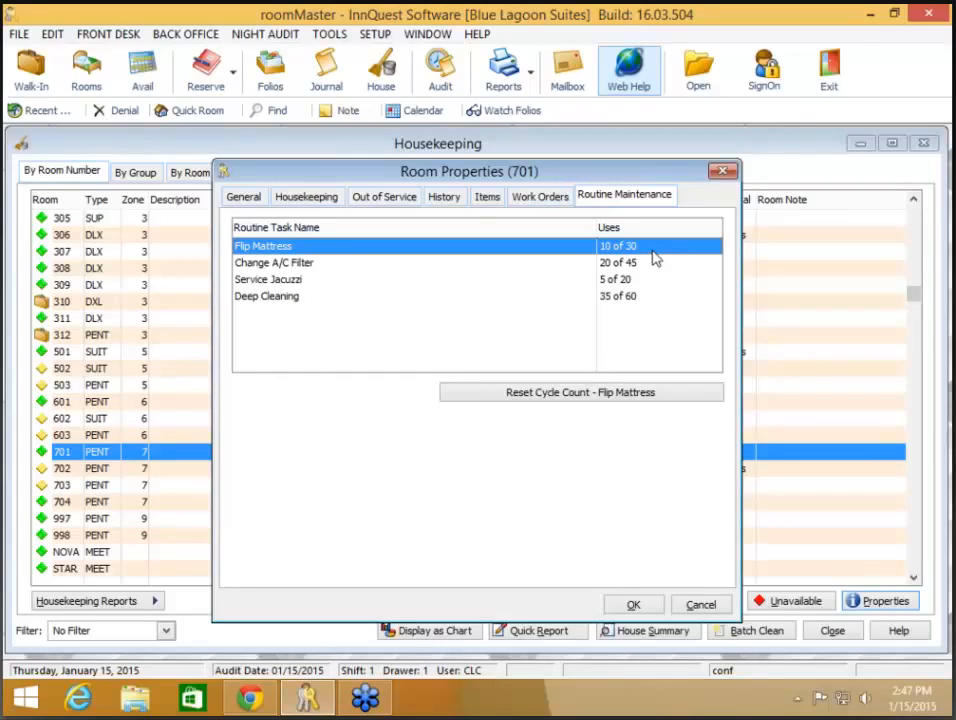
pyautogui.click(615, 398)
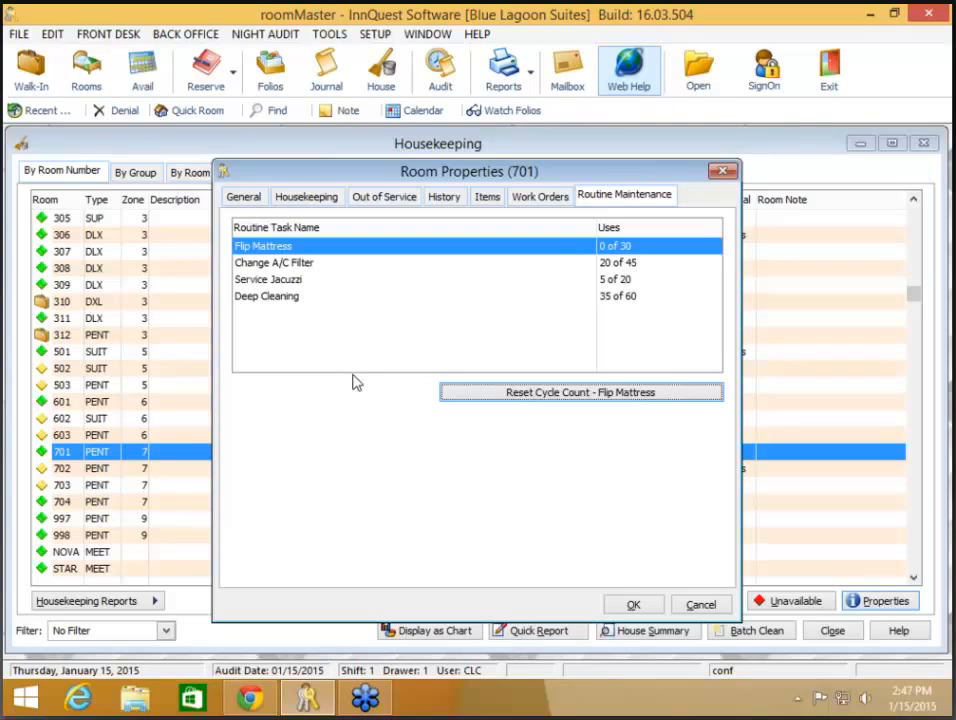
# Step: Reset room 701's Deep Cleaning count to 0 of 60 and accept its properties
pyautogui.click(337, 296)
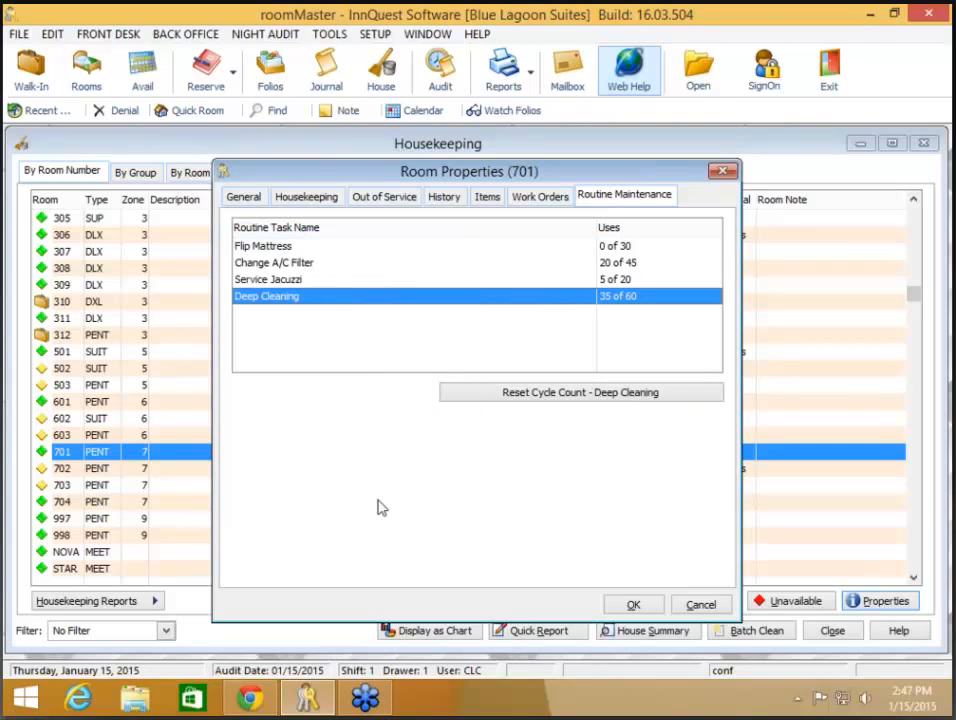
pyautogui.click(274, 280)
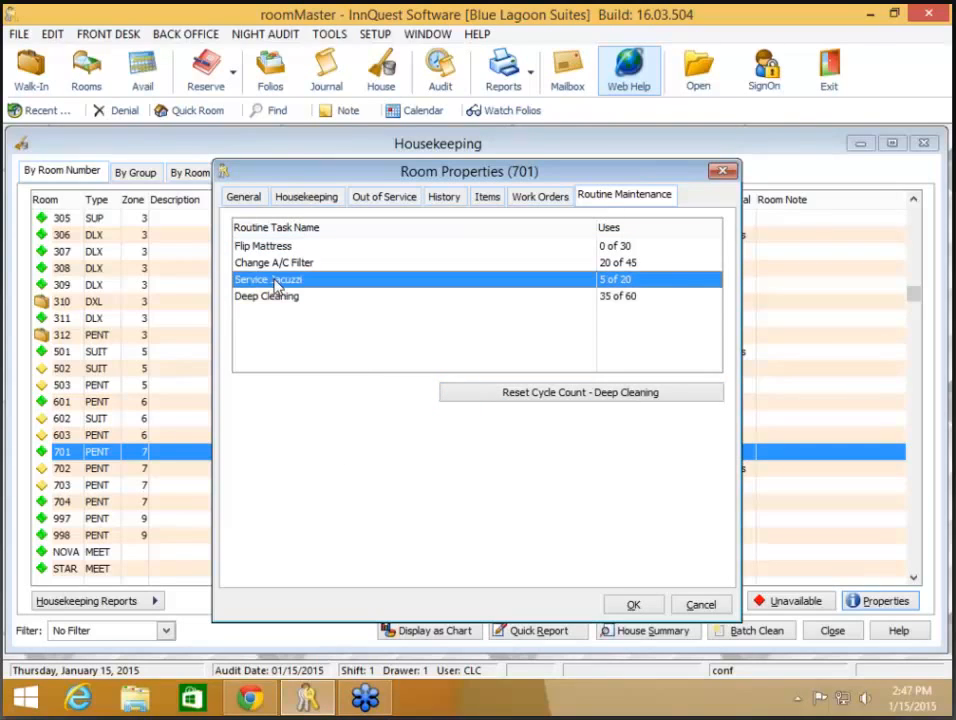
pyautogui.click(270, 296)
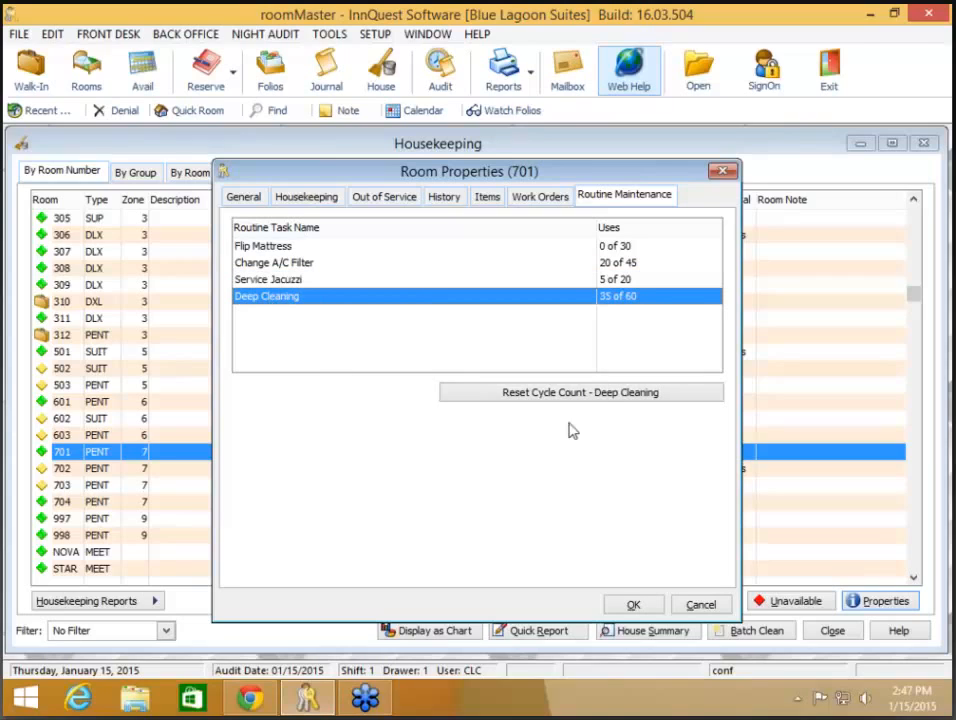
pyautogui.click(599, 396)
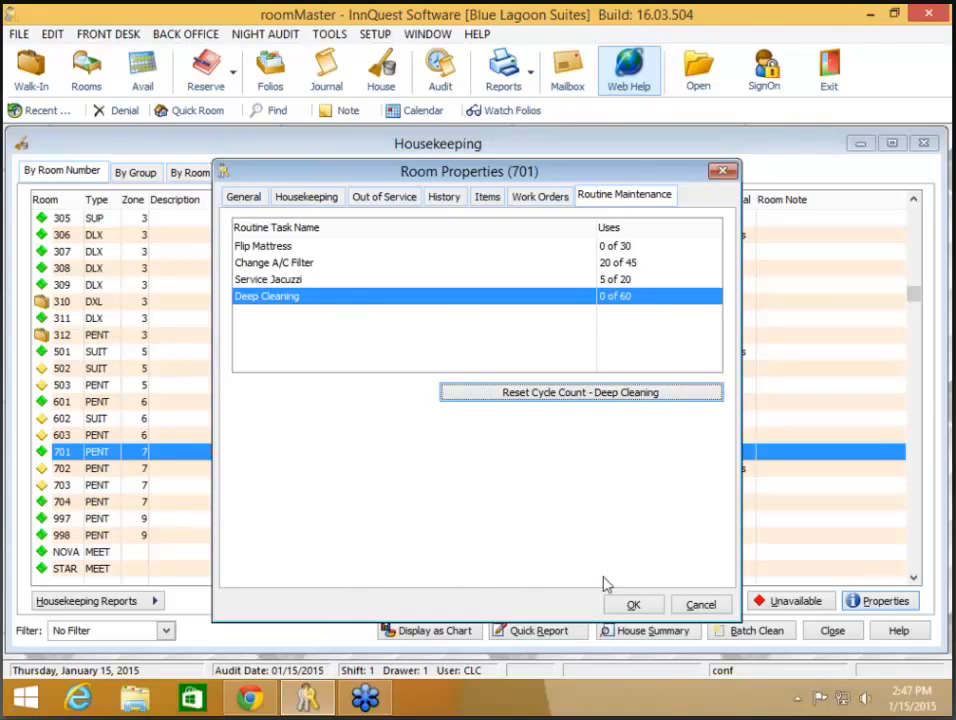
pyautogui.click(633, 604)
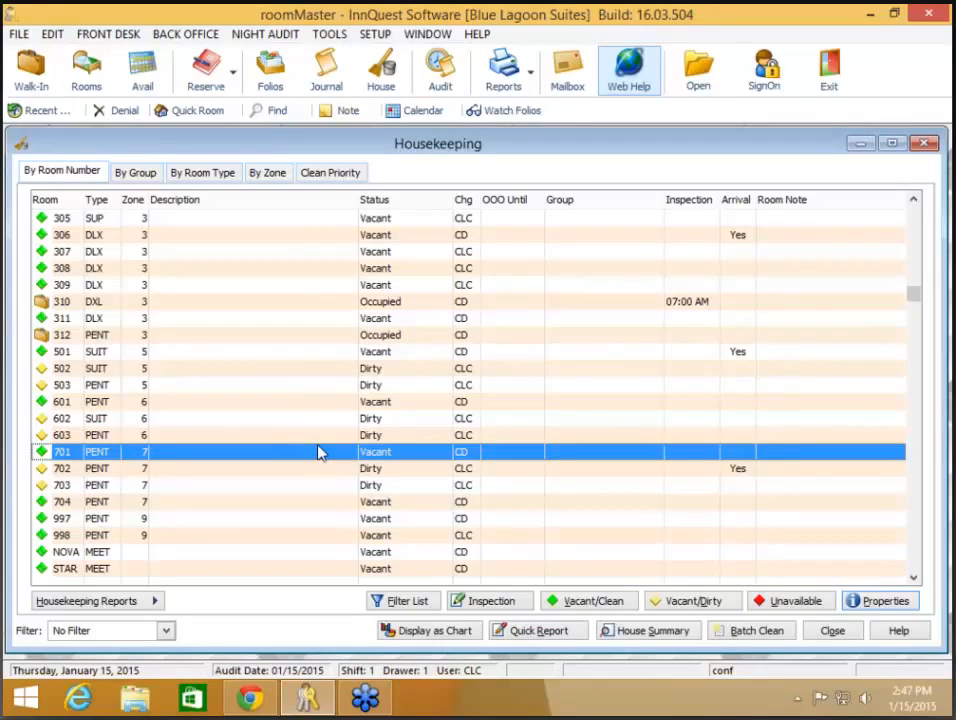
# Step: Select room 503 and open its Out of Service schedule
pyautogui.click(286, 419)
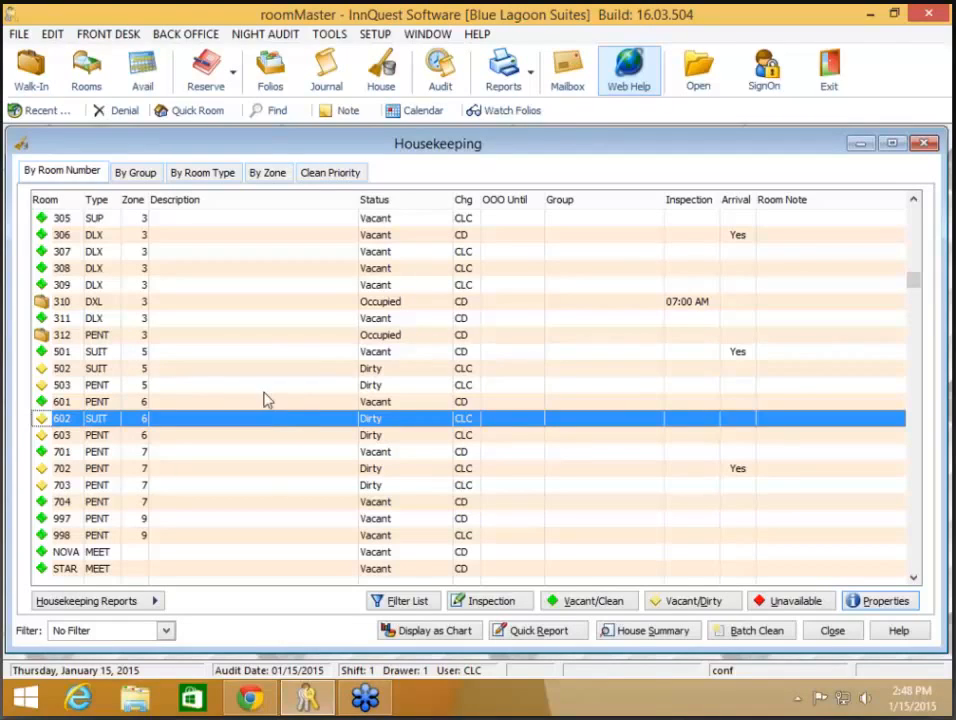
pyautogui.click(262, 388)
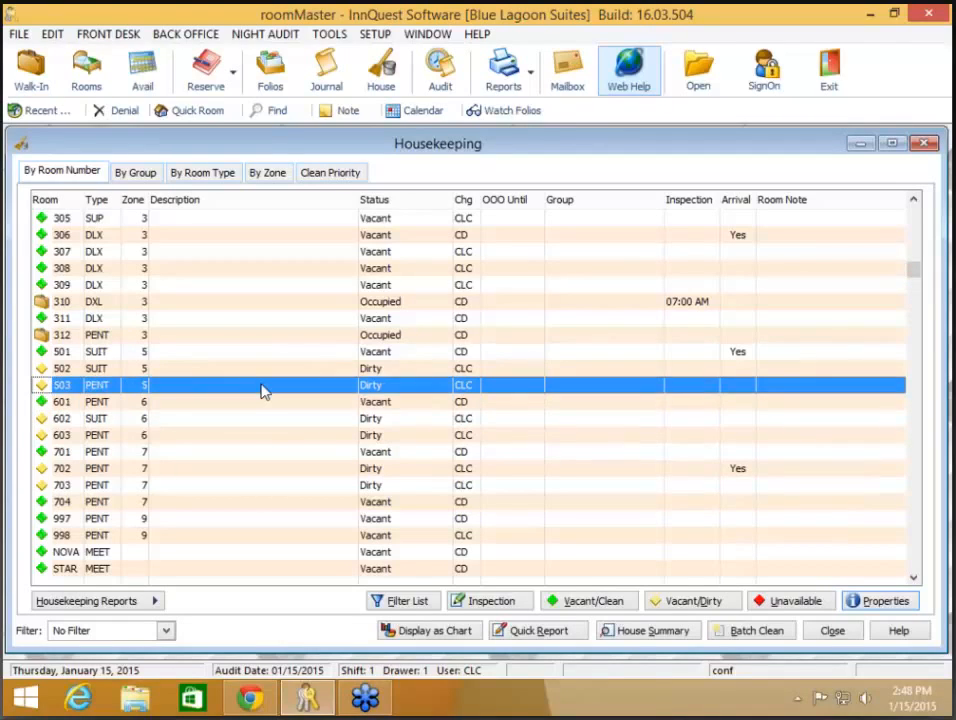
pyautogui.rightClick(263, 391)
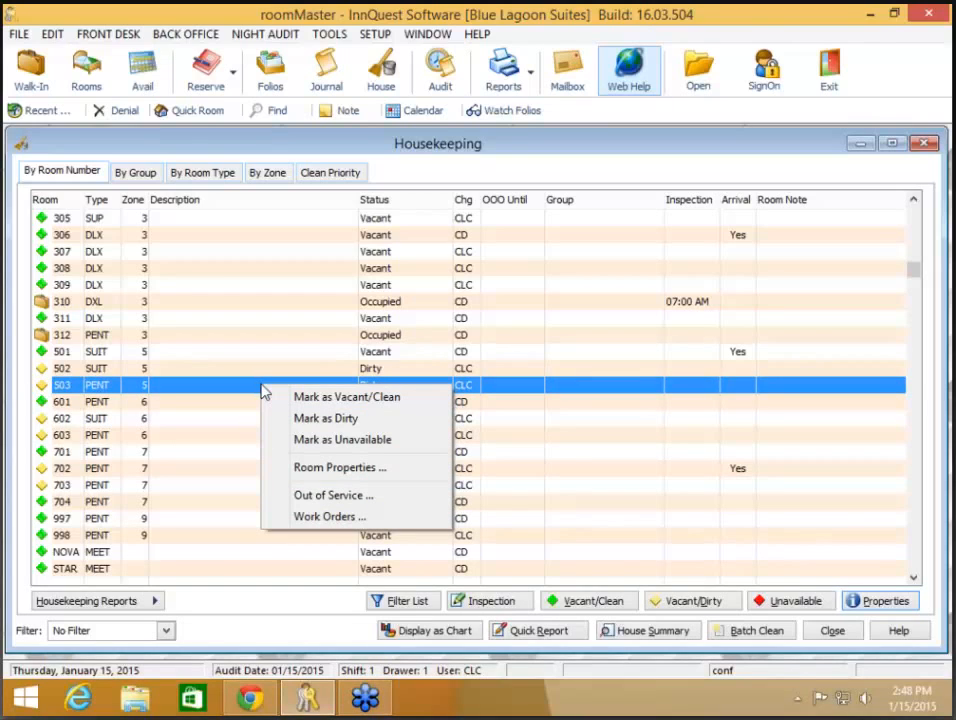
pyautogui.click(318, 496)
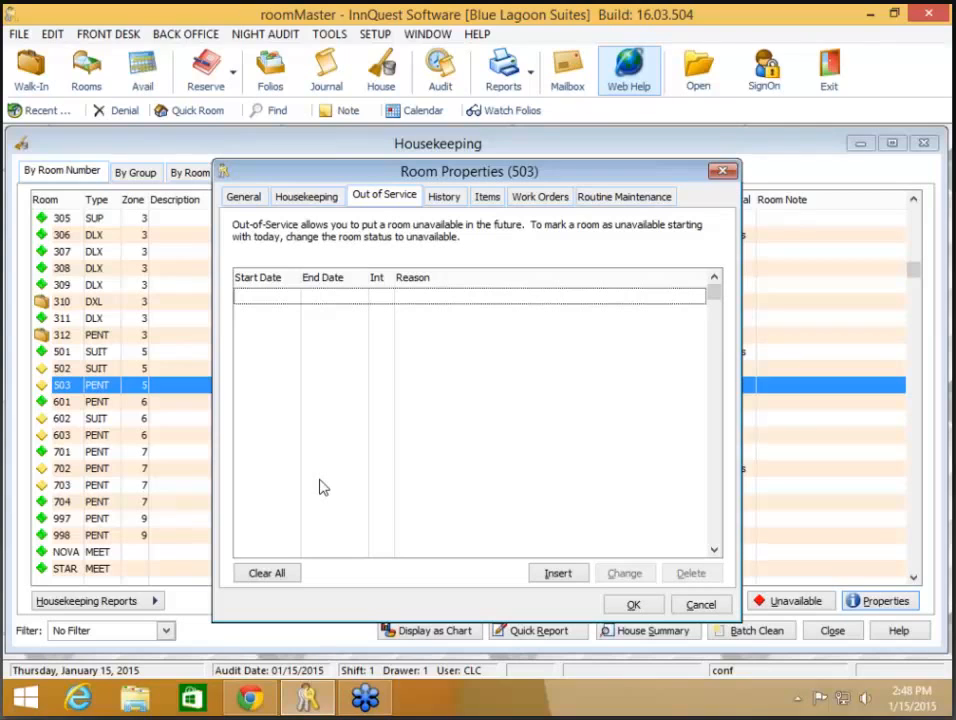
# Step: Start a new out-of-service period and show its Range of Rooms settings, keeping all rooms
pyautogui.click(558, 574)
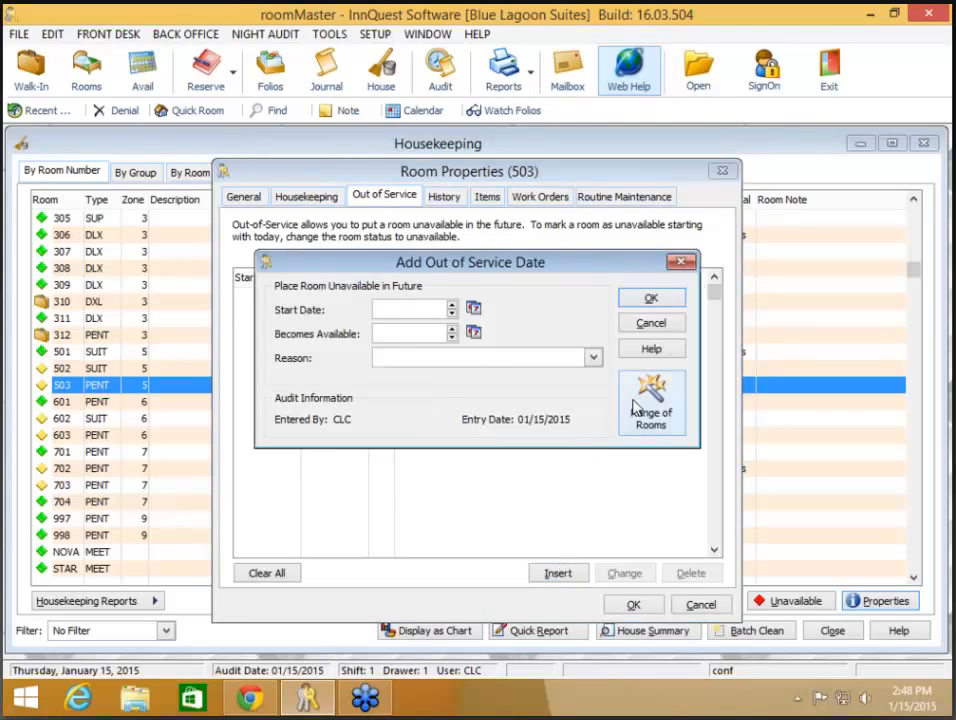
pyautogui.click(640, 403)
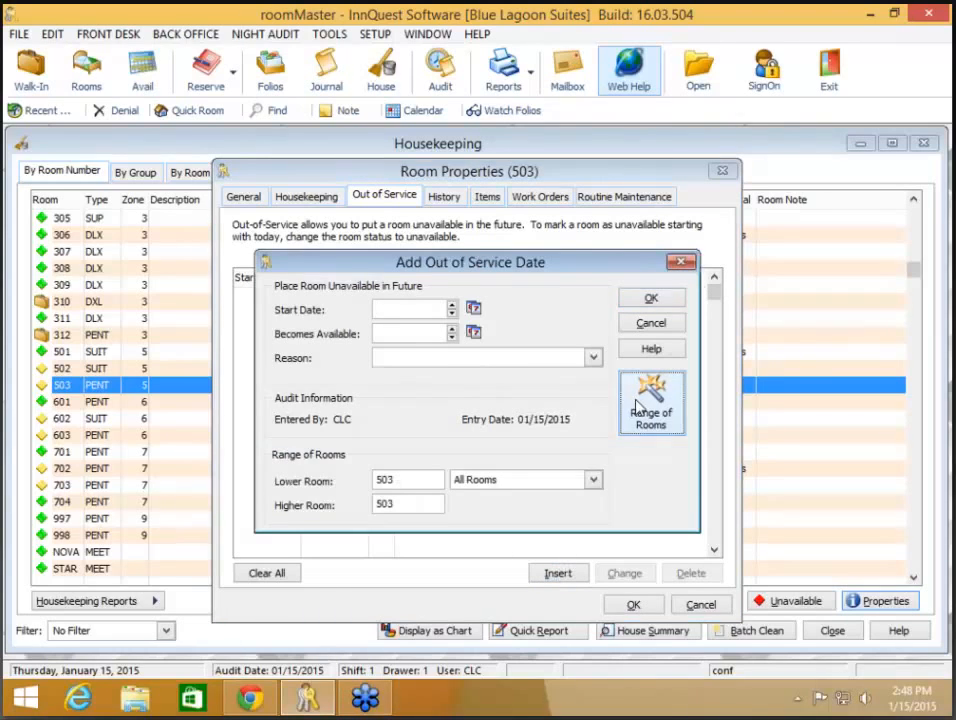
pyautogui.click(592, 481)
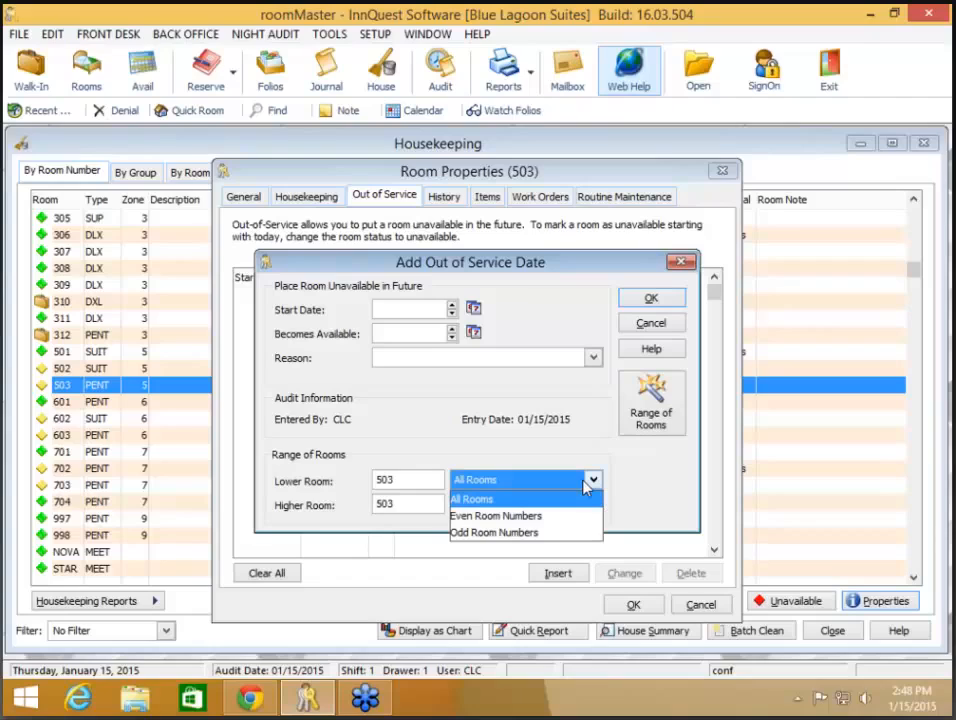
pyautogui.click(586, 484)
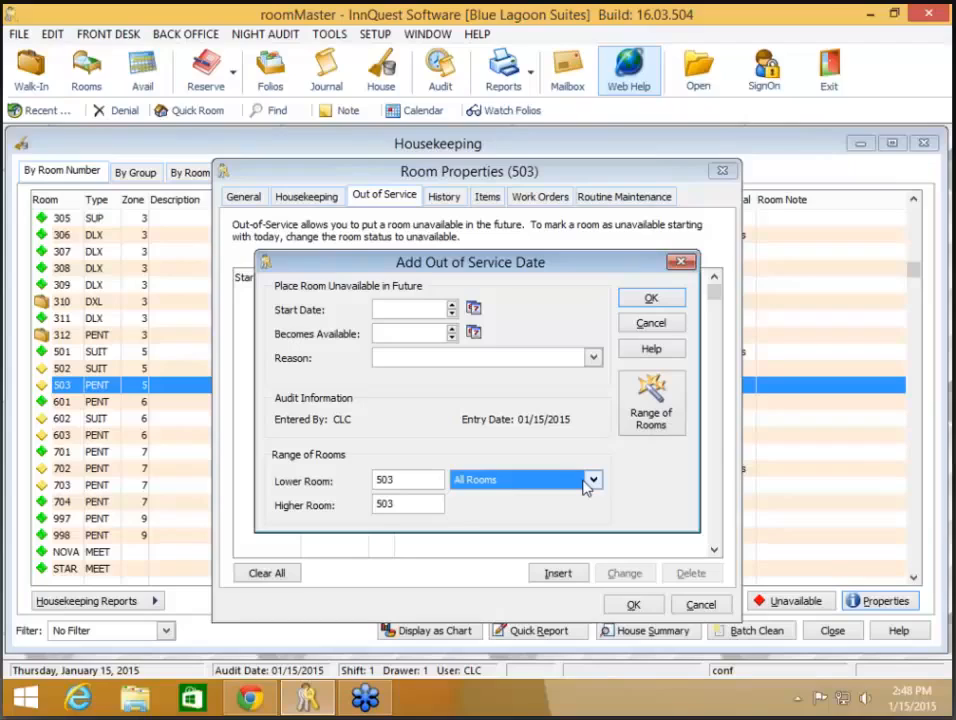
# Step: Enter room range 101 to 130, then cancel the entry and room 503's properties
pyautogui.doubleClick(397, 476)
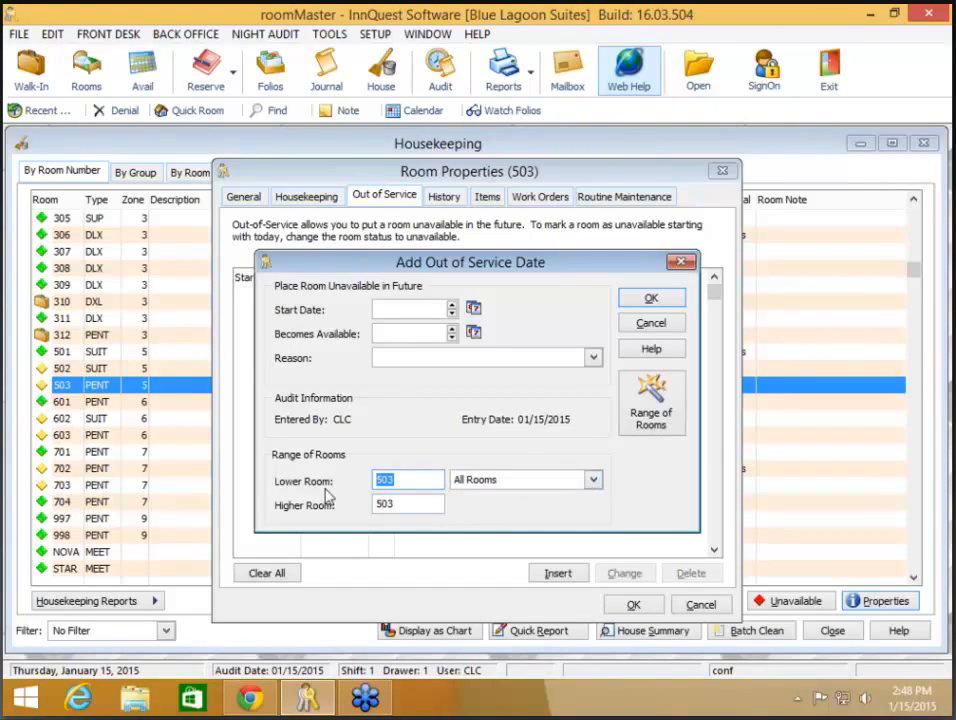
pyautogui.write('101')
pyautogui.press('Tab')
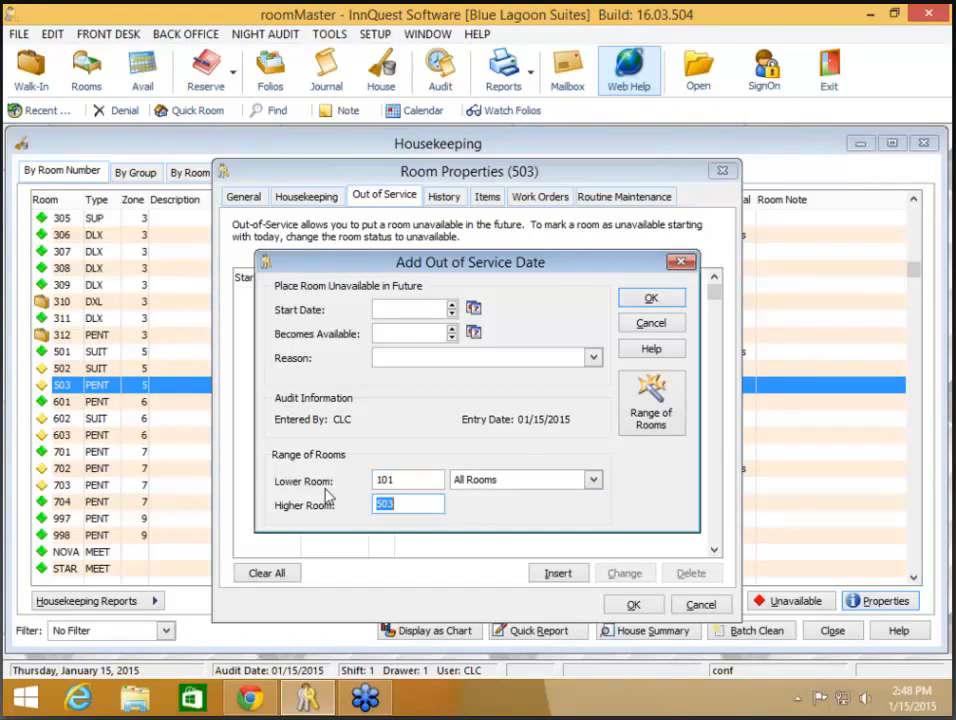
pyautogui.write('130')
pyautogui.press('Tab')
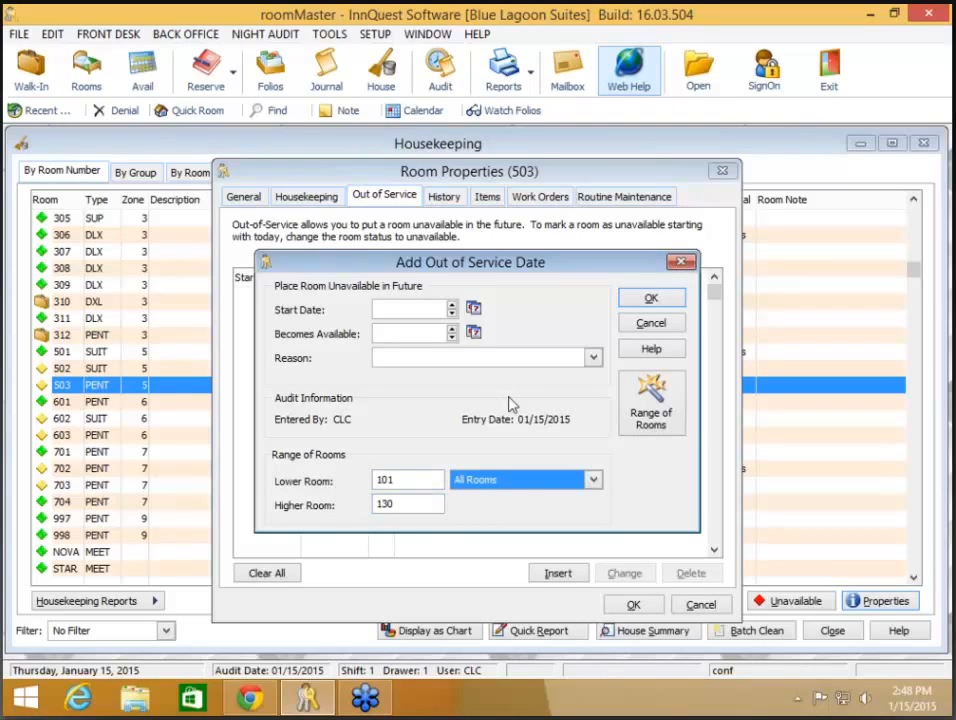
pyautogui.click(647, 326)
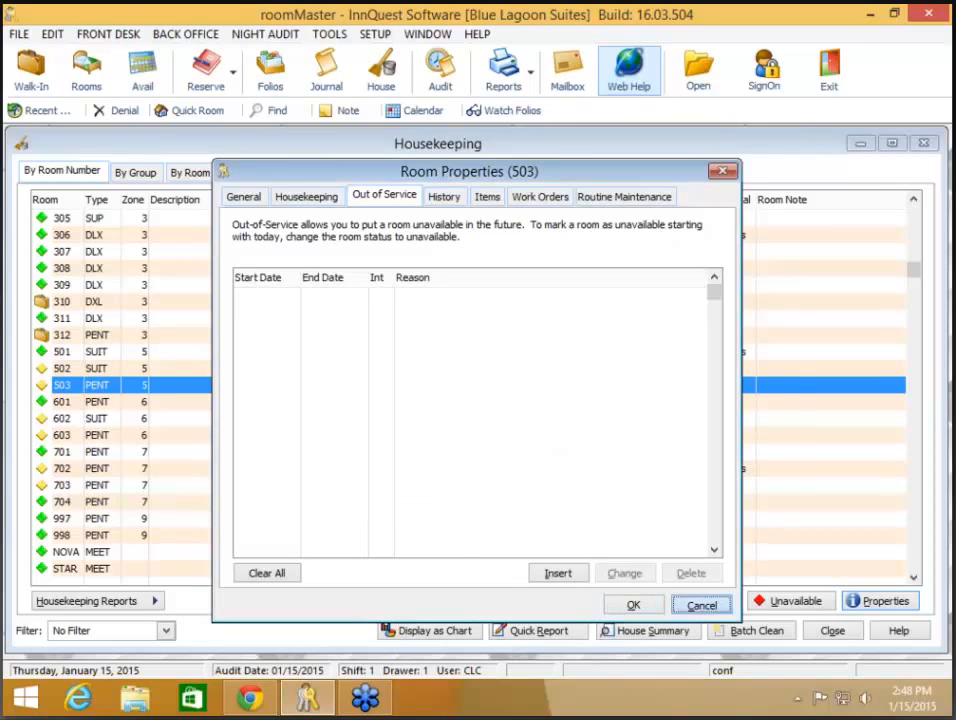
pyautogui.click(701, 604)
# Step: Start an out-of-service period on room 101 from 04/01/2015 to 04/05/2015
pyautogui.press('Up')
pyautogui.press('Up')
pyautogui.press('Up')
pyautogui.press('Up')
pyautogui.press('Up')
pyautogui.press('Up')
pyautogui.press('Up')
pyautogui.press('Up')
pyautogui.press('Up')
pyautogui.press('Up')
pyautogui.press('Up')
pyautogui.press('Up')
pyautogui.press('Up')
pyautogui.press('Up')
pyautogui.press('Up')
pyautogui.press('Up')
pyautogui.press('Up')
pyautogui.press('Up')
pyautogui.press('Up')
pyautogui.press('Up')
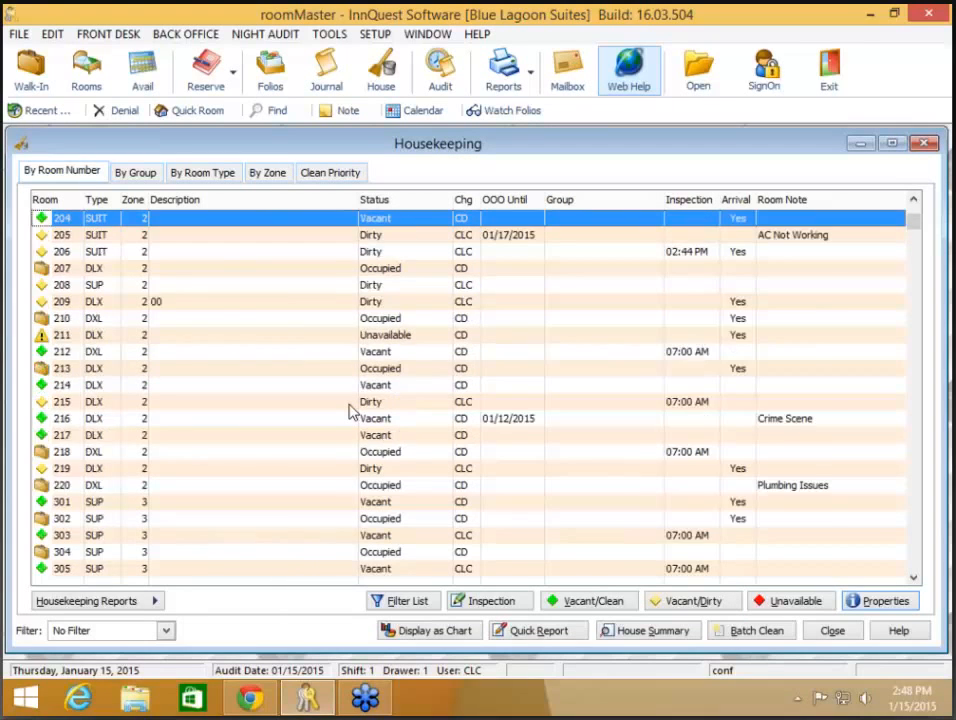
pyautogui.press('Up')
pyautogui.press('Up')
pyautogui.press('Up')
pyautogui.press('Up')
pyautogui.press('Up')
pyautogui.press('Up')
pyautogui.press('Up')
pyautogui.press('Up')
pyautogui.press('Up')
pyautogui.press('Up')
pyautogui.press('Up')
pyautogui.press('Up')
pyautogui.press('Up')
pyautogui.press('Up')
pyautogui.press('Up')
pyautogui.press('Up')
pyautogui.press('Up')
pyautogui.press('Up')
pyautogui.rightClick(250, 217)
pyautogui.click(277, 326)
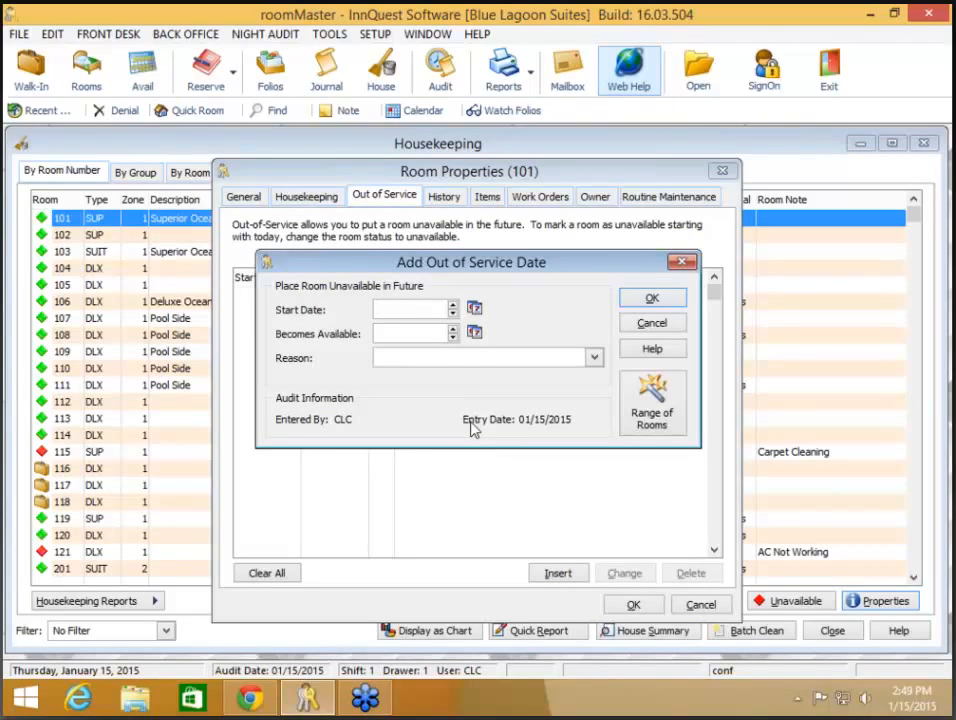
pyautogui.write('04012015')
pyautogui.press('Tab')
pyautogui.write('04/05/2015')
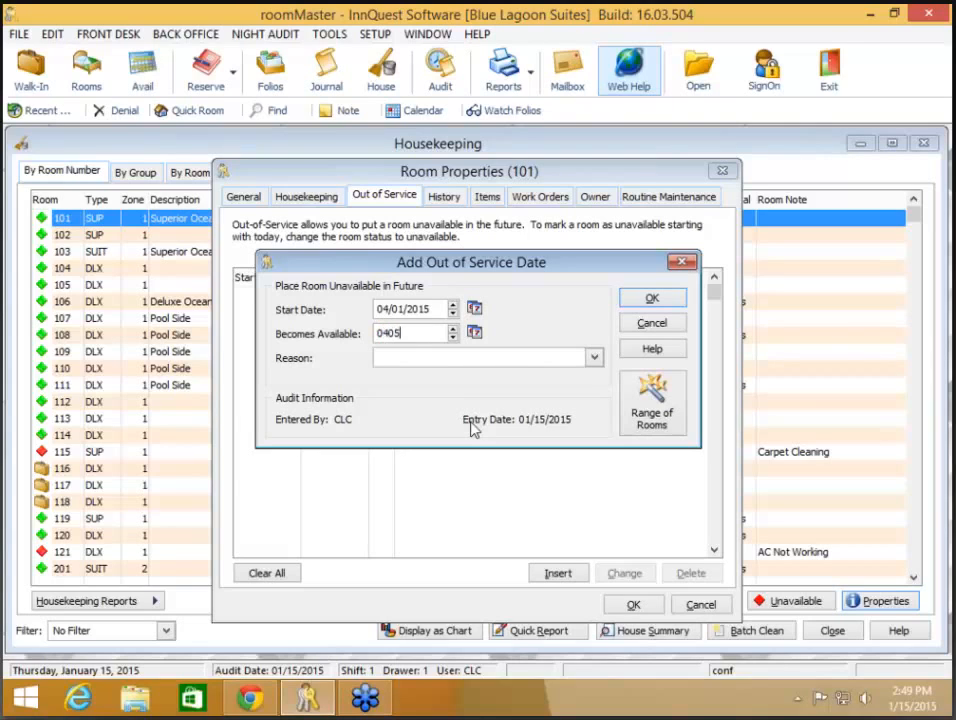
pyautogui.press('Tab')
# Step: Set reason Carpet Cleaning and range 101–121 odd room numbers, then save the period
pyautogui.click(594, 358)
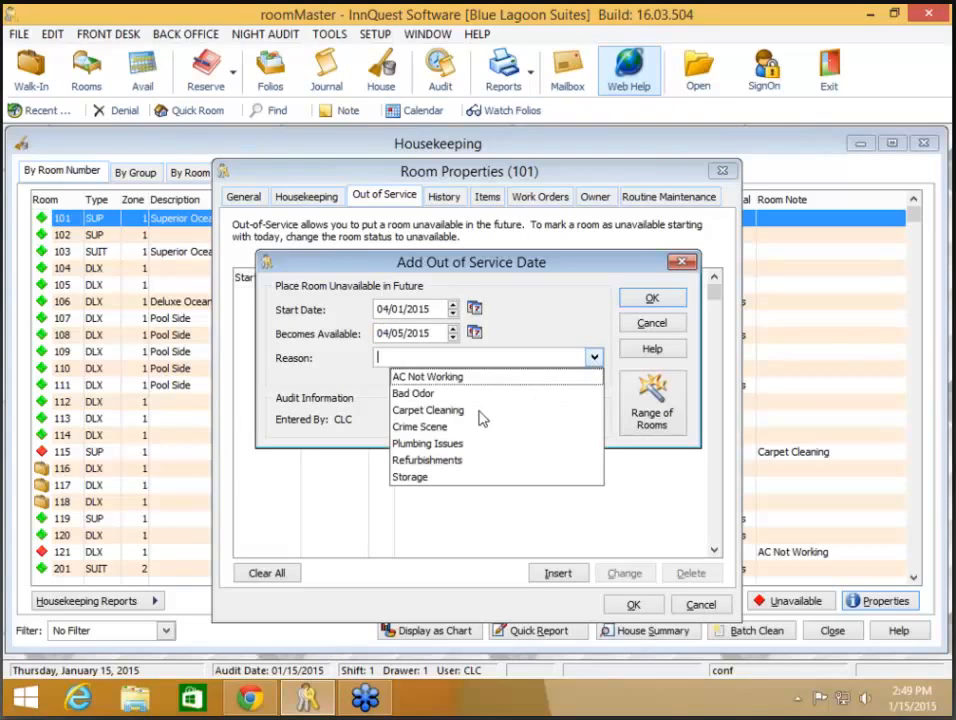
pyautogui.click(485, 397)
pyautogui.click(656, 420)
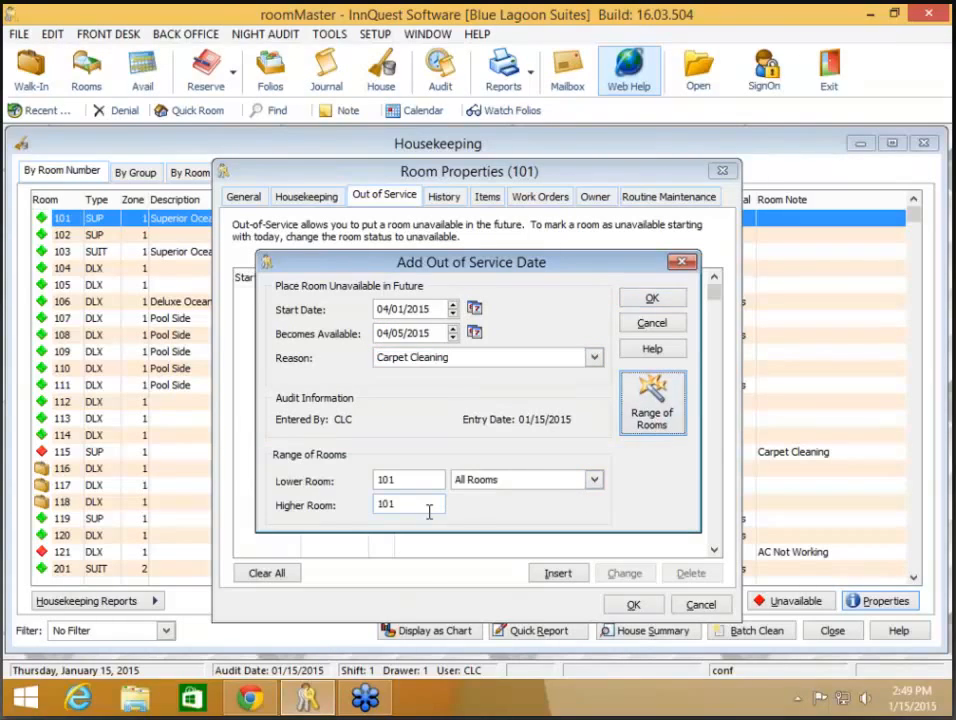
pyautogui.click(427, 508)
pyautogui.write('121')
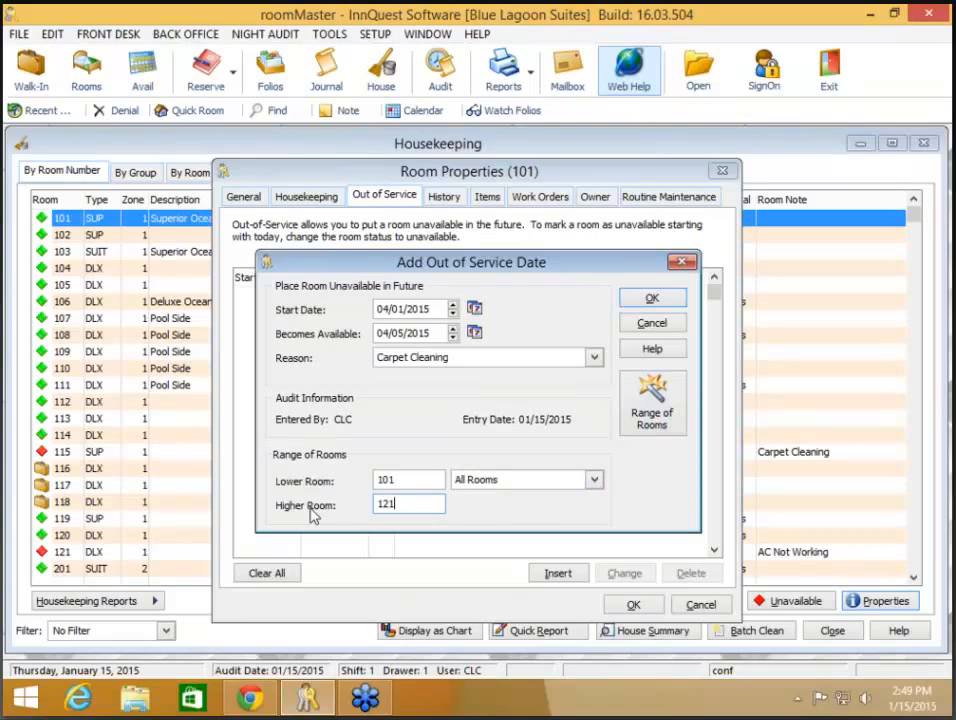
pyautogui.click(485, 482)
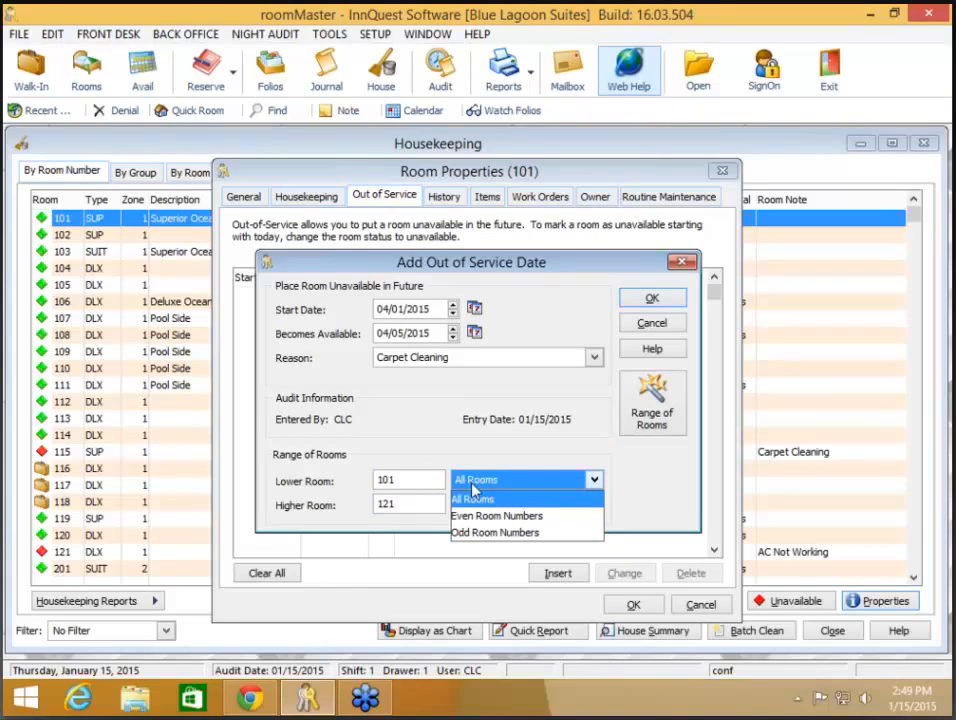
pyautogui.click(511, 533)
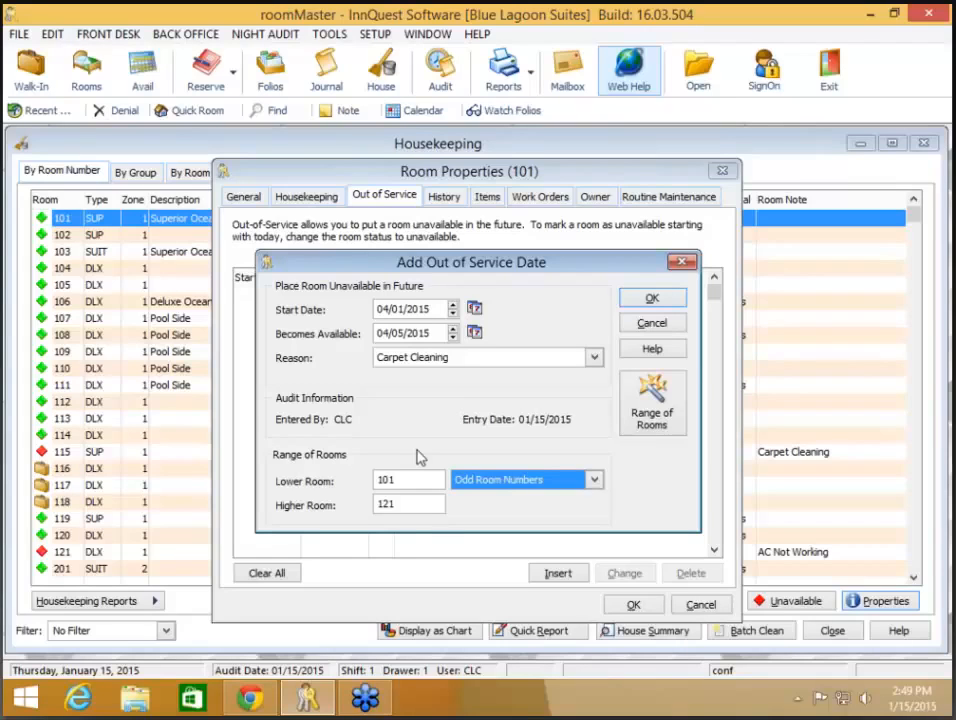
pyautogui.click(653, 298)
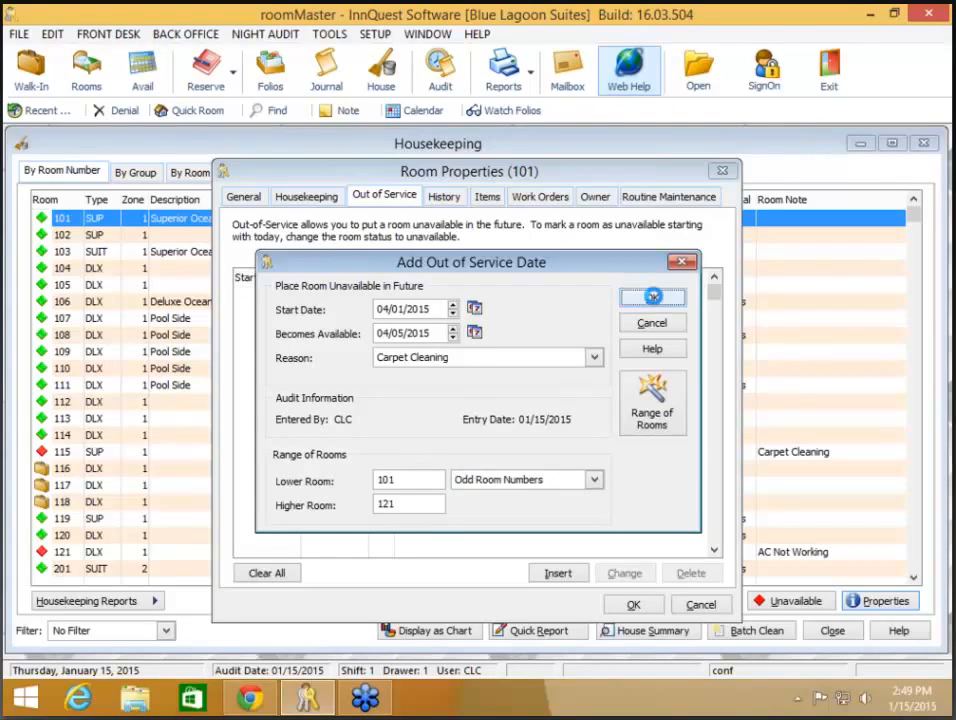
pyautogui.click(630, 605)
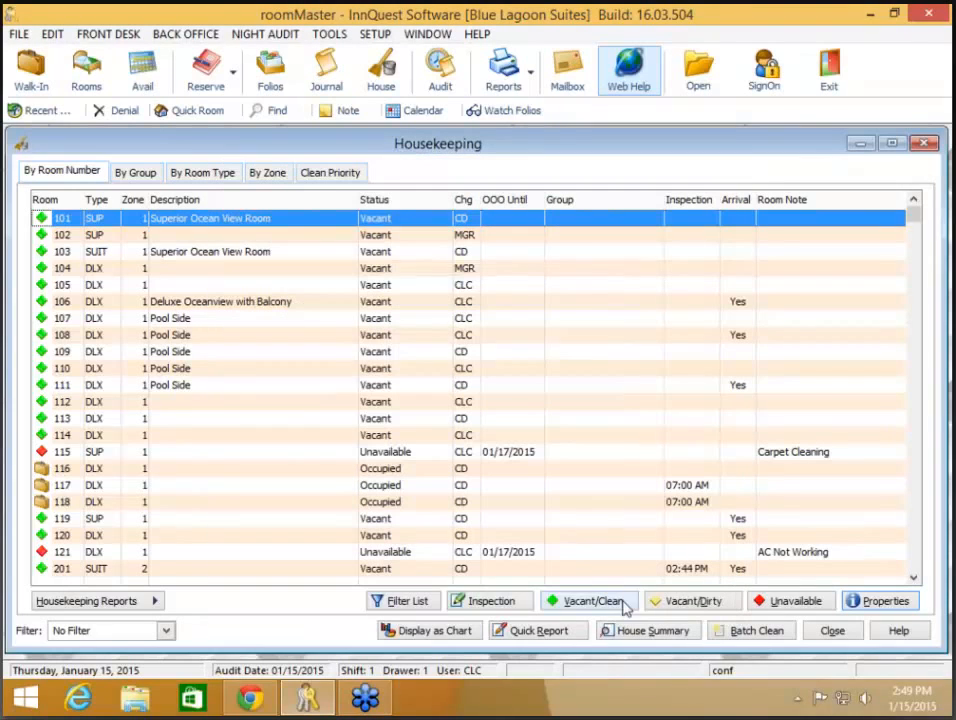
pyautogui.click(167, 238)
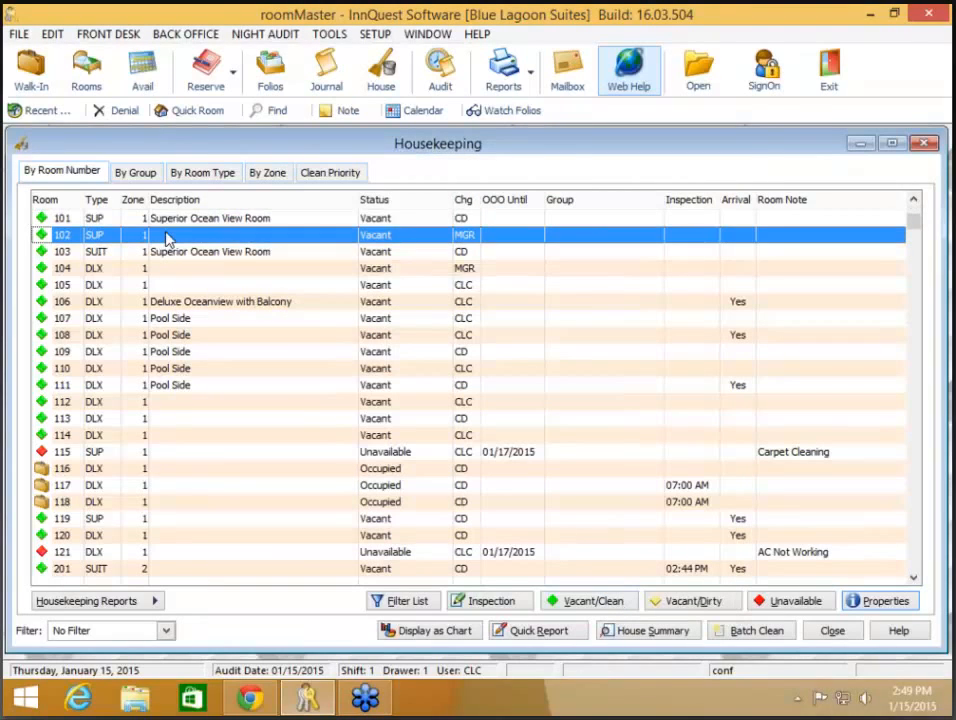
pyautogui.rightClick(155, 234)
pyautogui.click(250, 348)
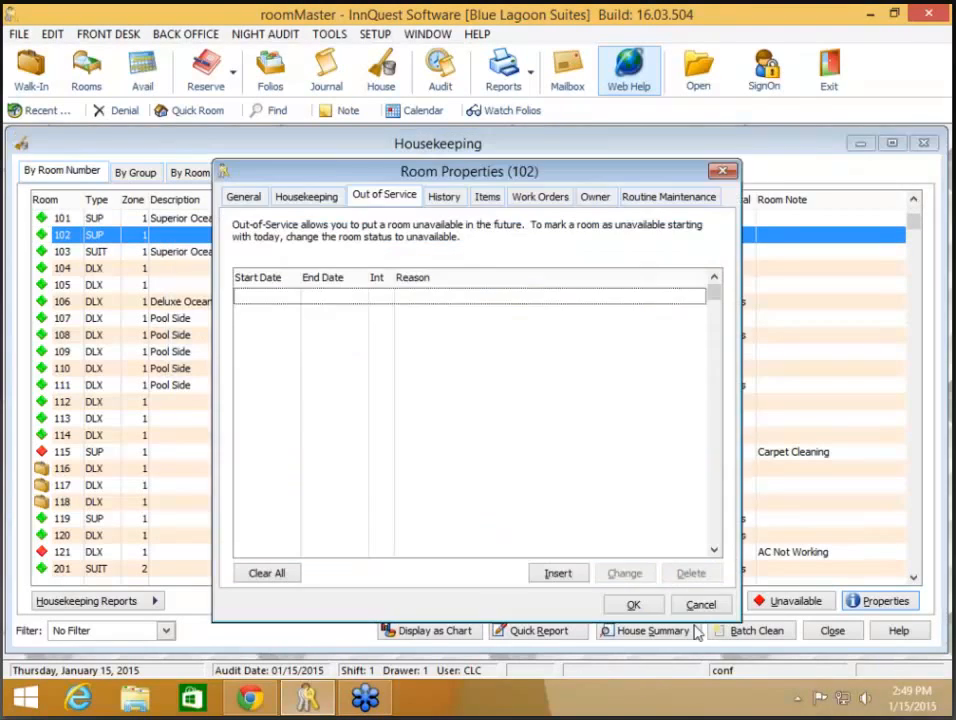
pyautogui.click(702, 604)
pyautogui.click(207, 241)
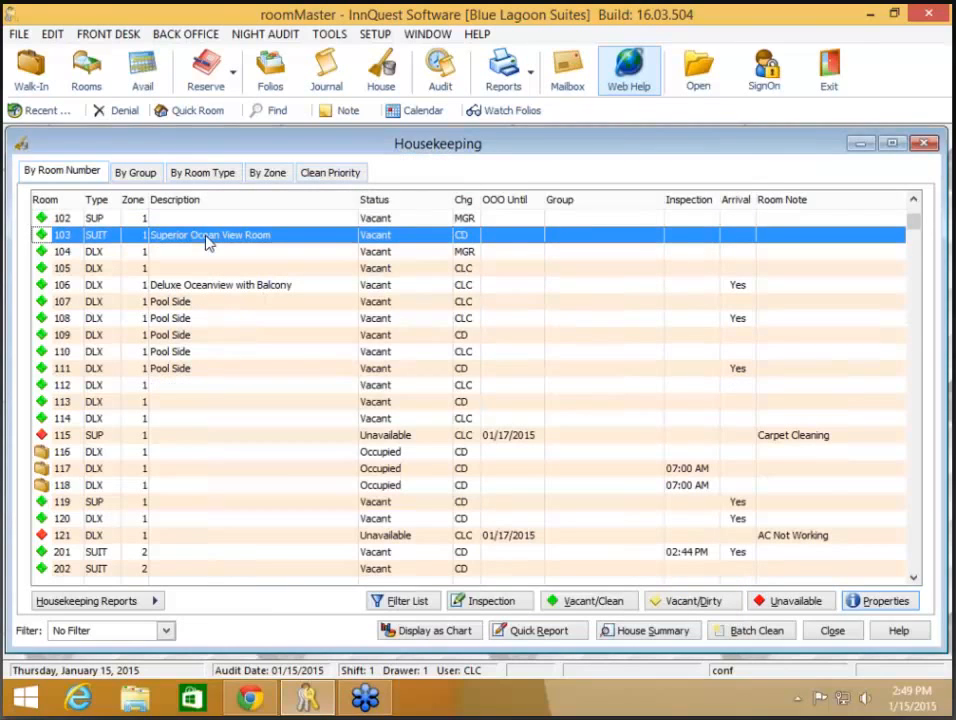
pyautogui.rightClick(207, 241)
pyautogui.click(268, 346)
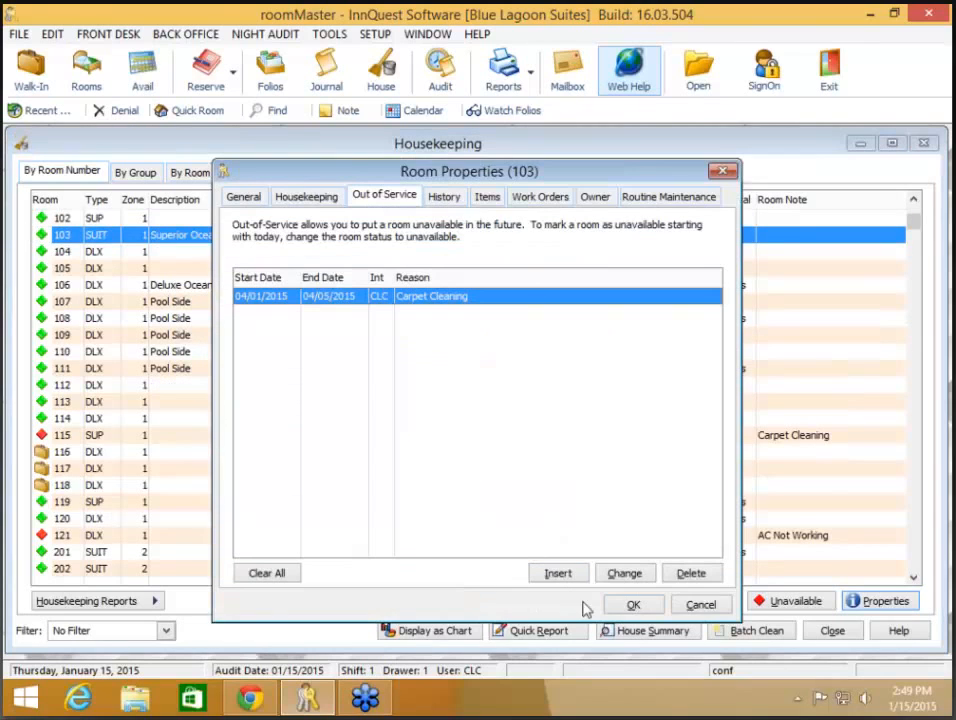
pyautogui.click(724, 605)
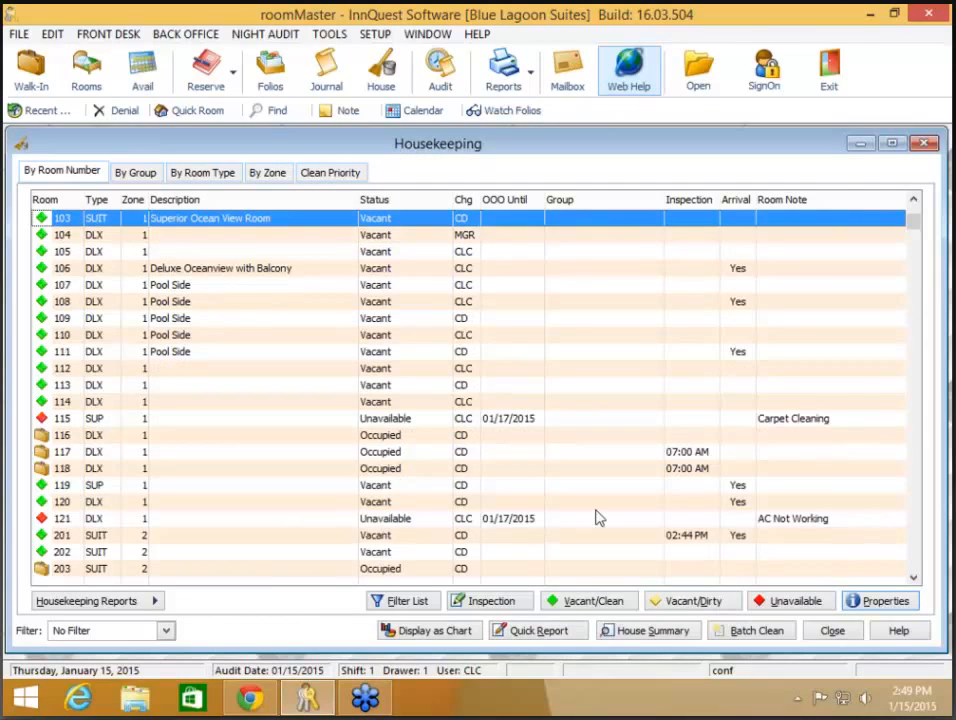
# Step: Close Housekeeping, open Front Desk's Lost and Found, and select the iPhone entry
pyautogui.click(819, 637)
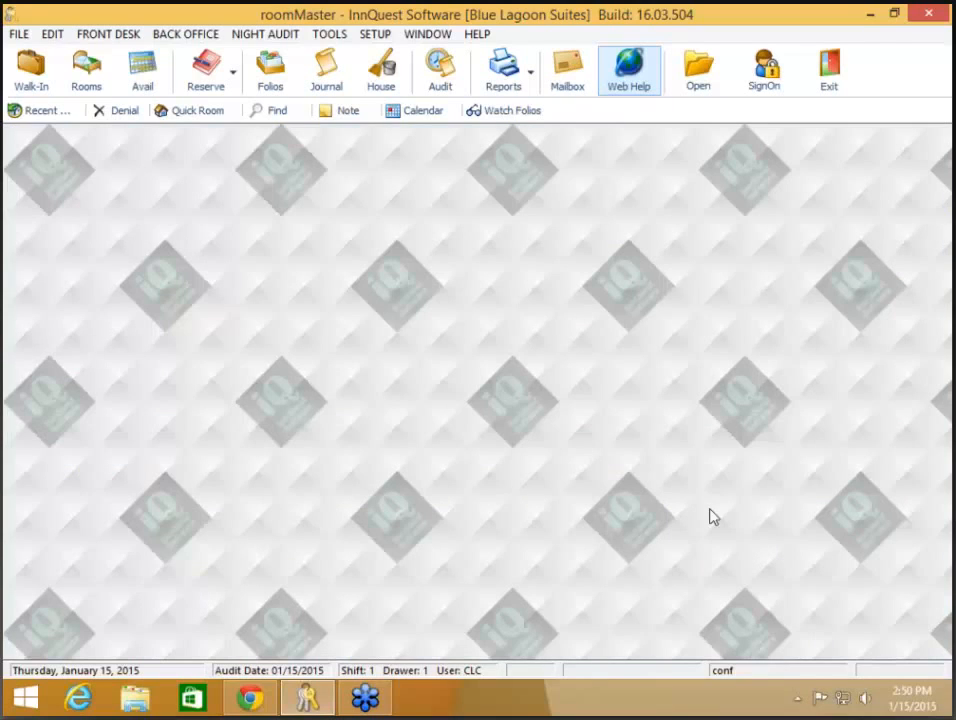
pyautogui.click(104, 35)
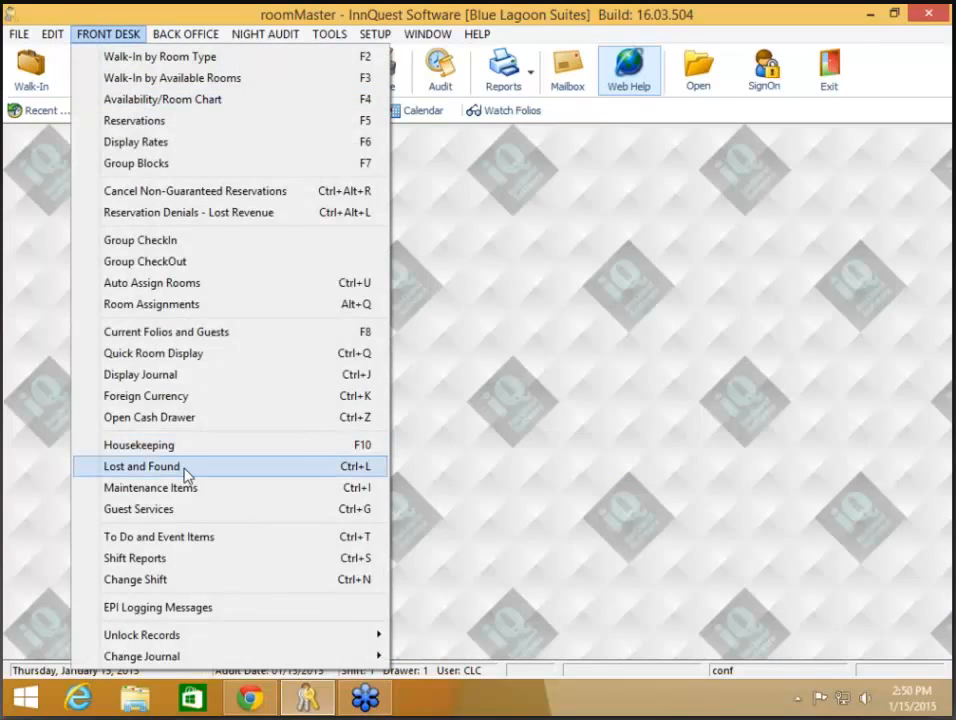
pyautogui.click(186, 472)
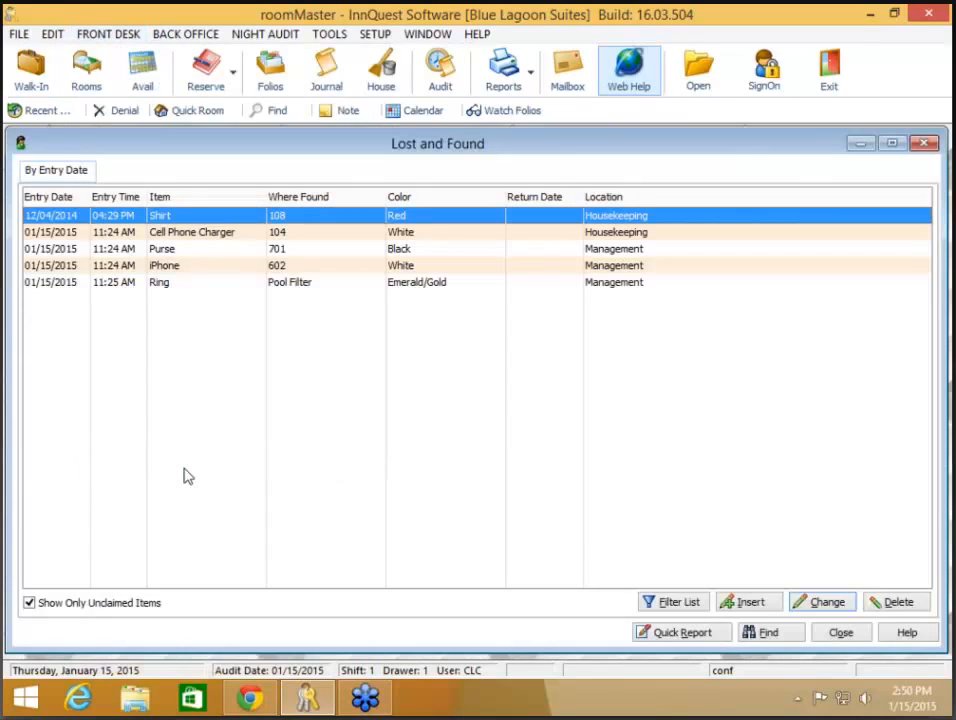
pyautogui.click(195, 273)
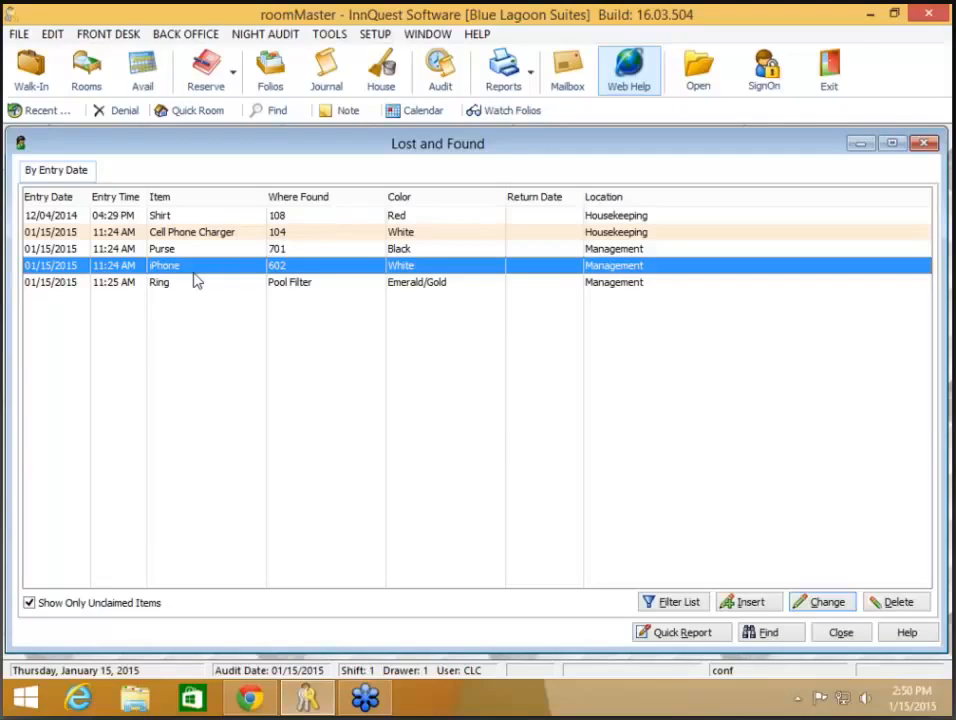
pyautogui.press('XF86AudioRaiseVolume')
pyautogui.press('XF86AudioRaiseVolume')
# Step: Enter the iPhone owner's name and address under Other Information, save, and close Lost and Found
pyautogui.doubleClick(197, 273)
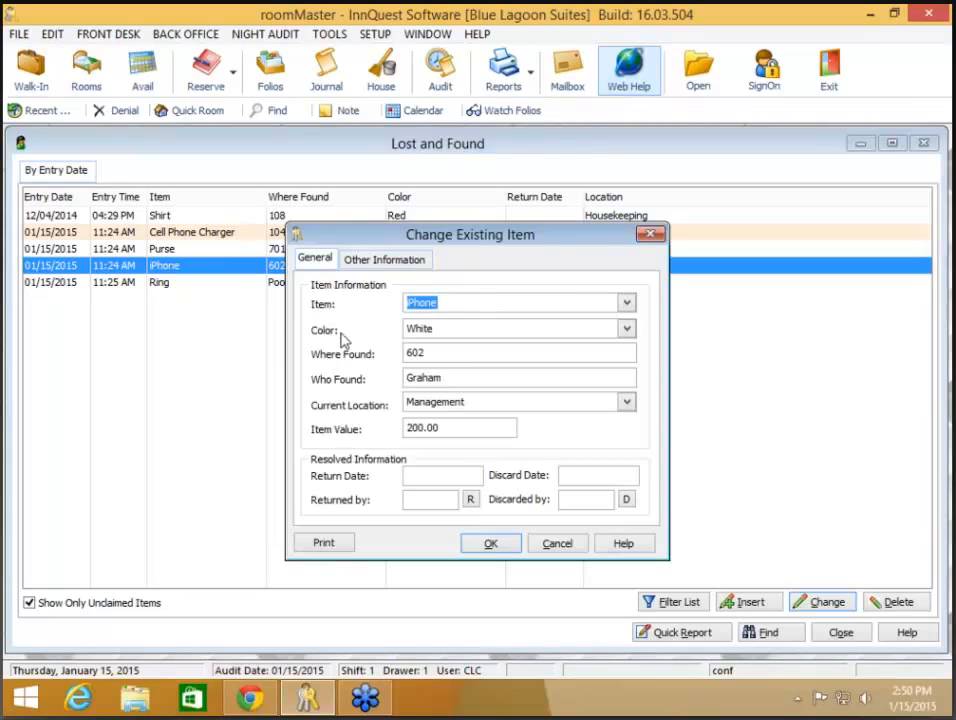
pyautogui.click(375, 262)
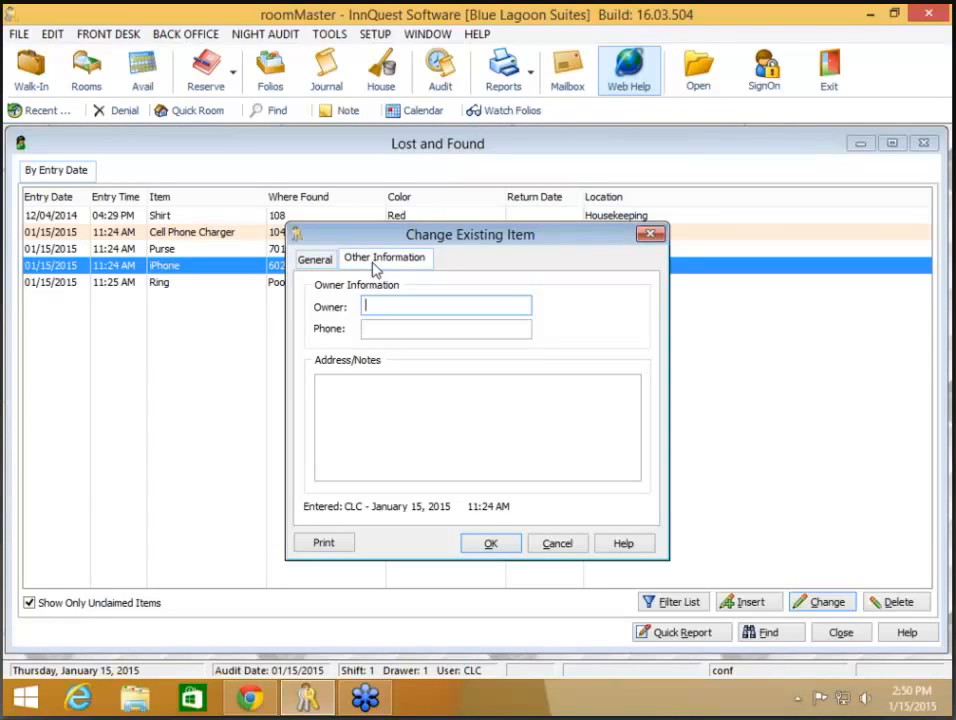
pyautogui.press('Tab')
pyautogui.press('Tab')
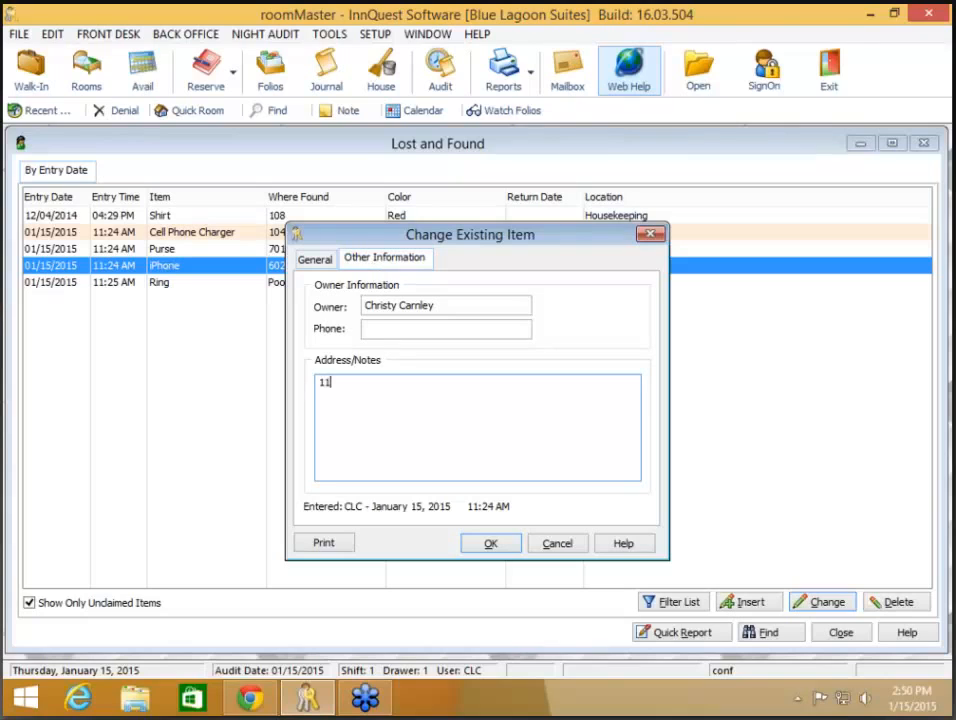
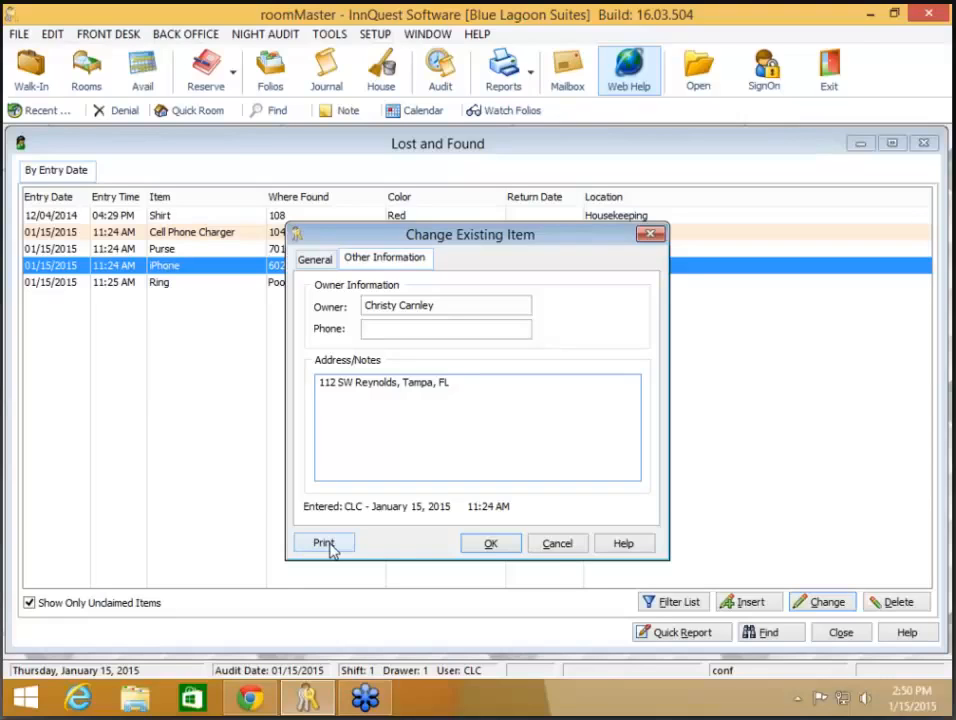
pyautogui.click(491, 543)
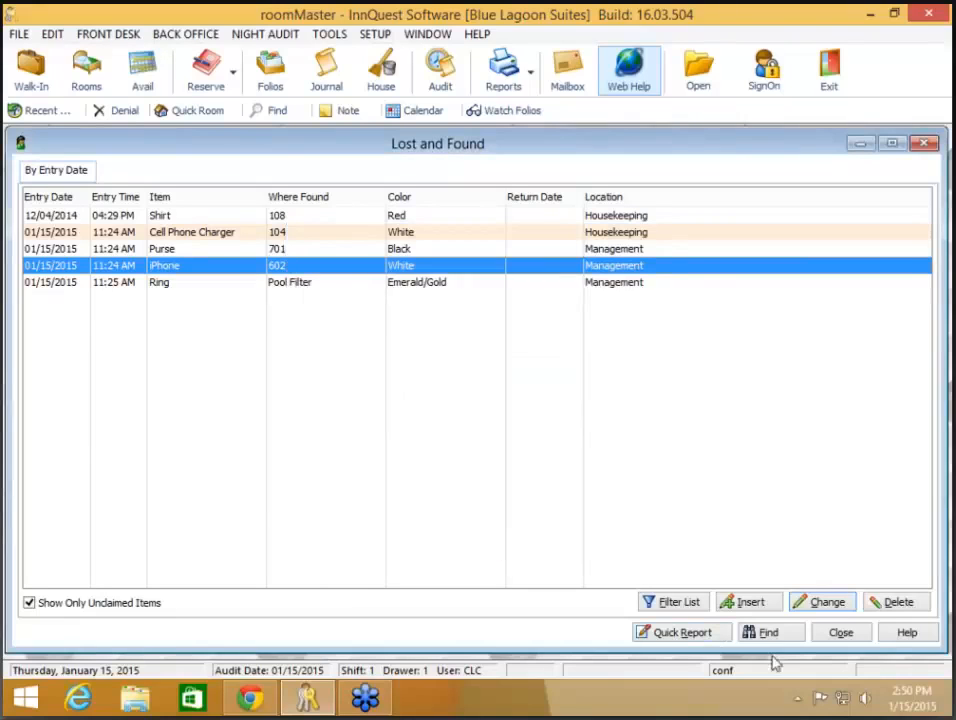
pyautogui.click(841, 634)
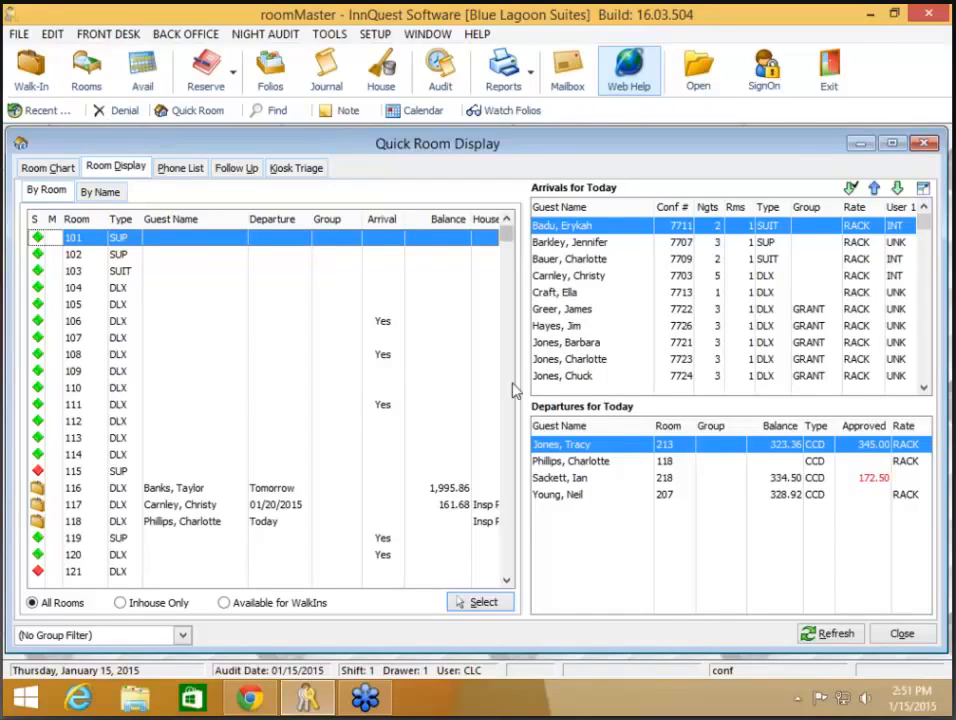
# Step: Select a guest in Arrivals for Today, scroll the list, then open SETUP
pyautogui.click(589, 296)
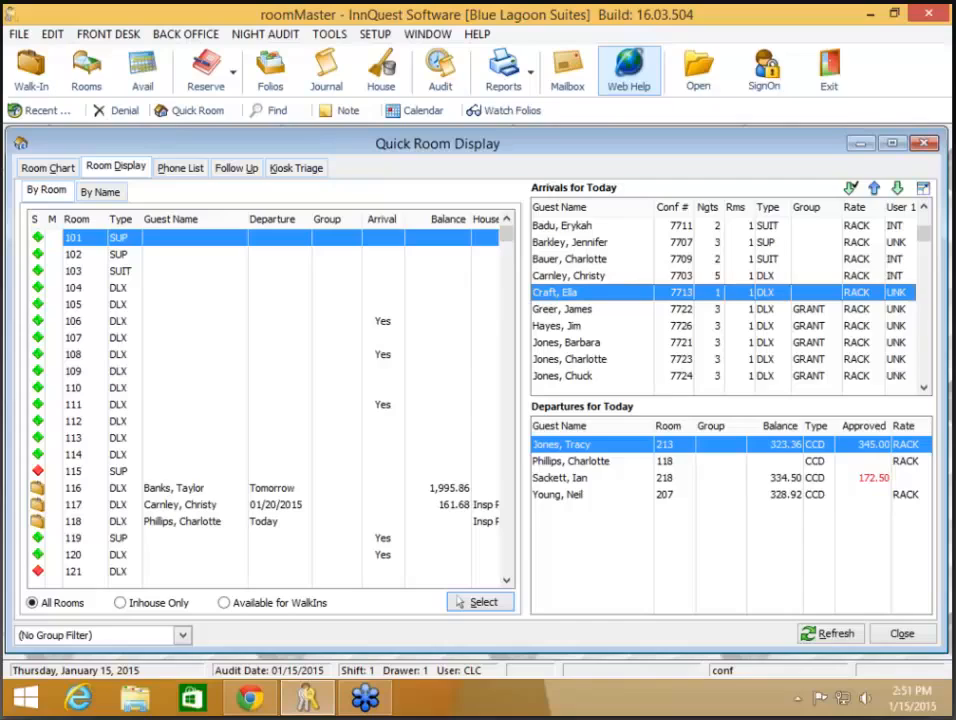
pyautogui.scroll(-1, 592, 303)
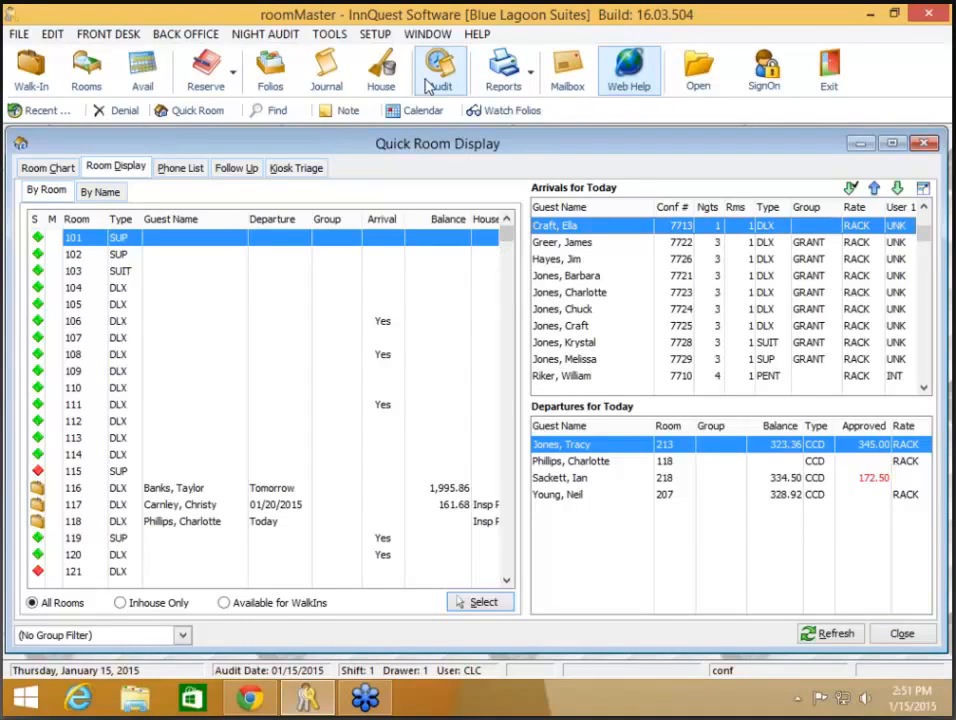
pyautogui.click(373, 35)
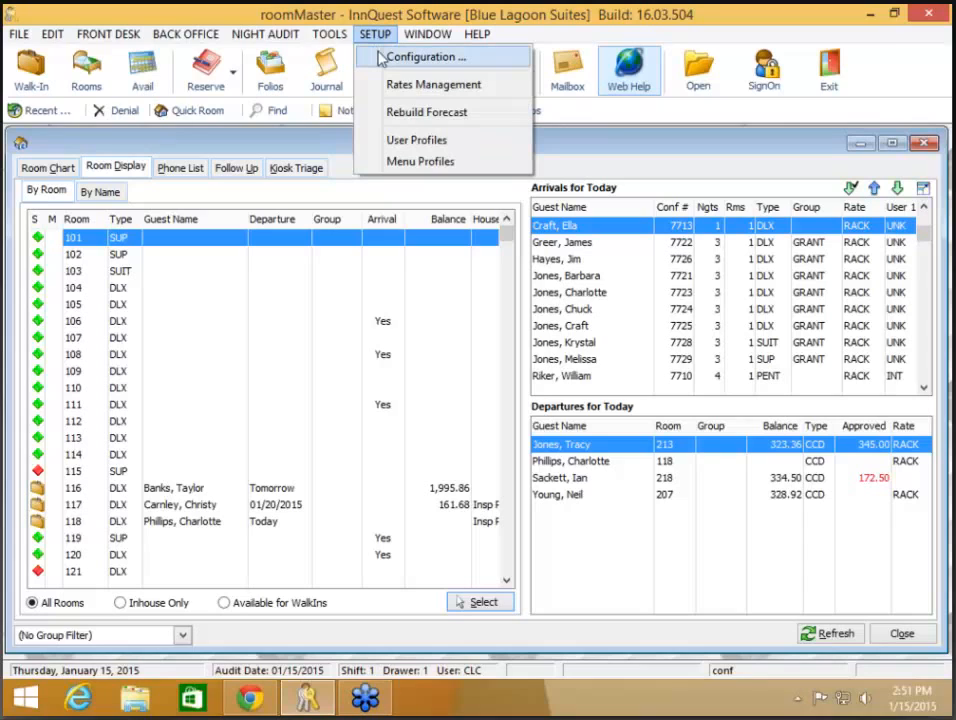
# Step: Open SETUP > Configuration to view the Housekeeping settings
pyautogui.click(380, 58)
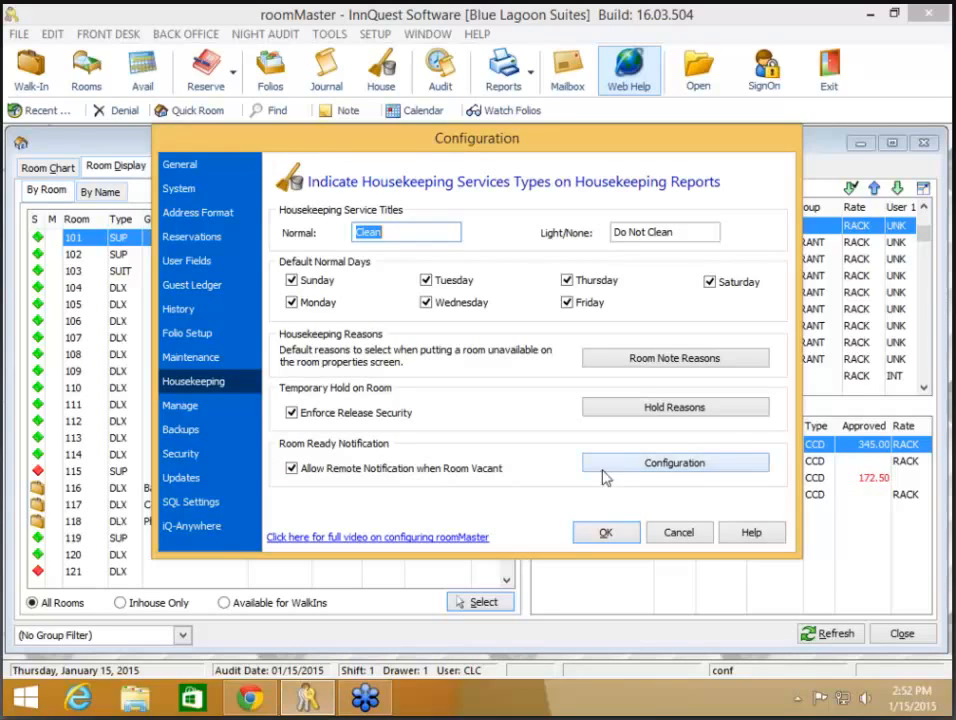
# Step: Review the Room Ready Notification SMS test and guest message settings and confirm them with OK
pyautogui.click(631, 475)
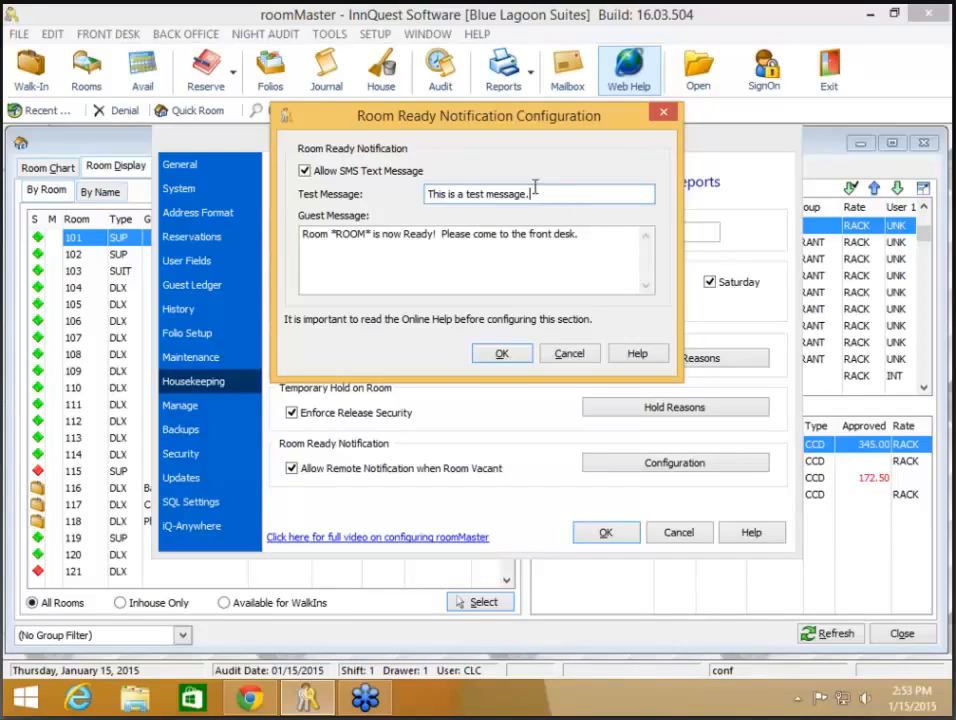
pyautogui.click(603, 236)
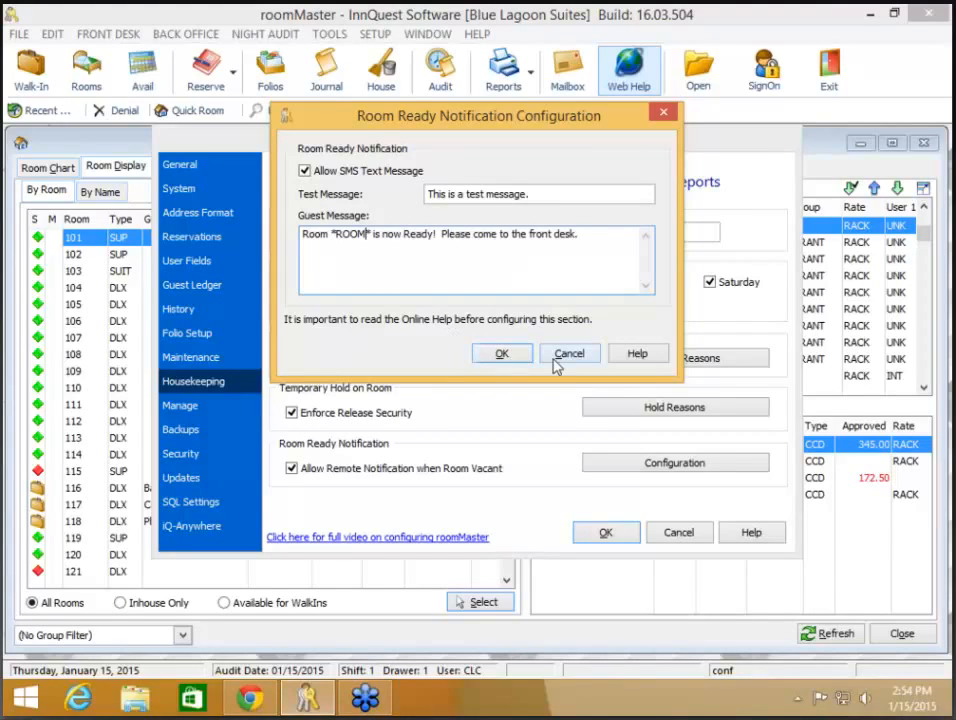
pyautogui.click(502, 357)
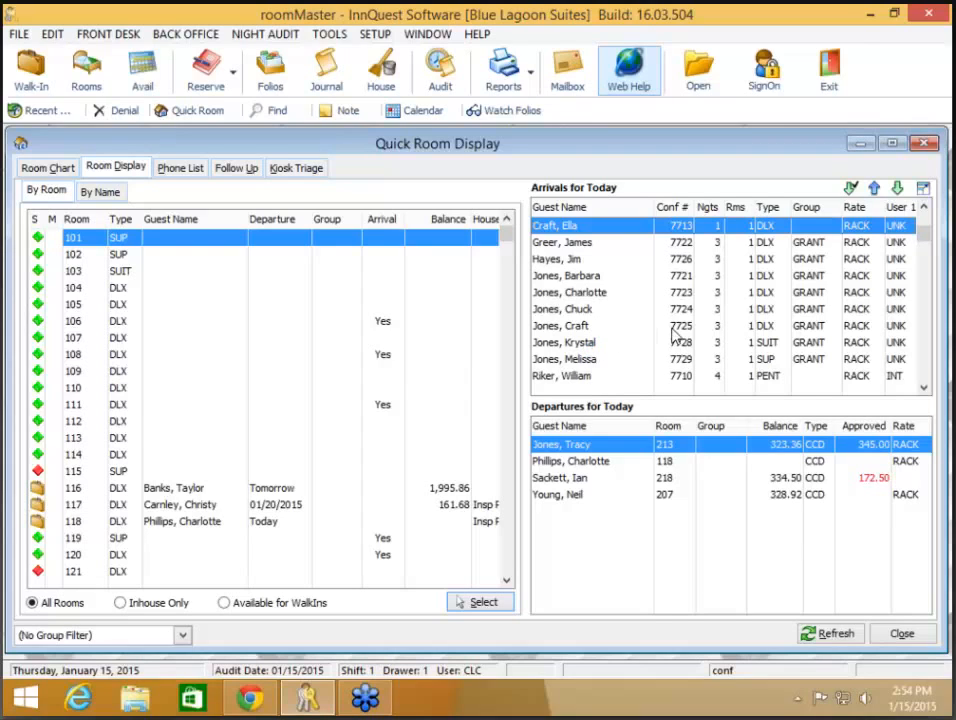
# Step: Browse today's arrivals and briefly view the room 106 guest's reservation
pyautogui.press('Down')
pyautogui.press('Down')
pyautogui.press('Down')
pyautogui.press('Down')
pyautogui.press('Down')
pyautogui.press('Down')
pyautogui.press('Down')
pyautogui.press('Down')
pyautogui.press('Down')
pyautogui.press('Down')
pyautogui.press('Down')
pyautogui.press('Down')
pyautogui.press('Down')
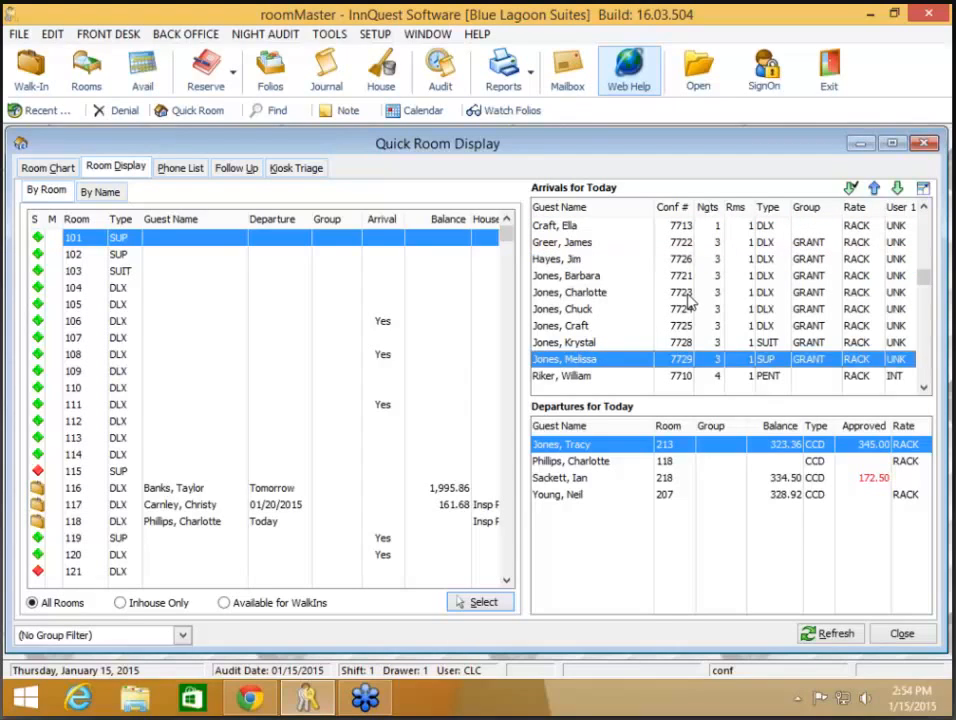
pyautogui.press('Up')
pyautogui.press('Up')
pyautogui.press('Up')
pyautogui.press('Up')
pyautogui.press('Up')
pyautogui.press('Up')
pyautogui.press('Up')
pyautogui.press('Up')
pyautogui.press('Up')
pyautogui.press('Up')
pyautogui.press('Up')
pyautogui.press('Up')
pyautogui.press('Up')
pyautogui.press('Up')
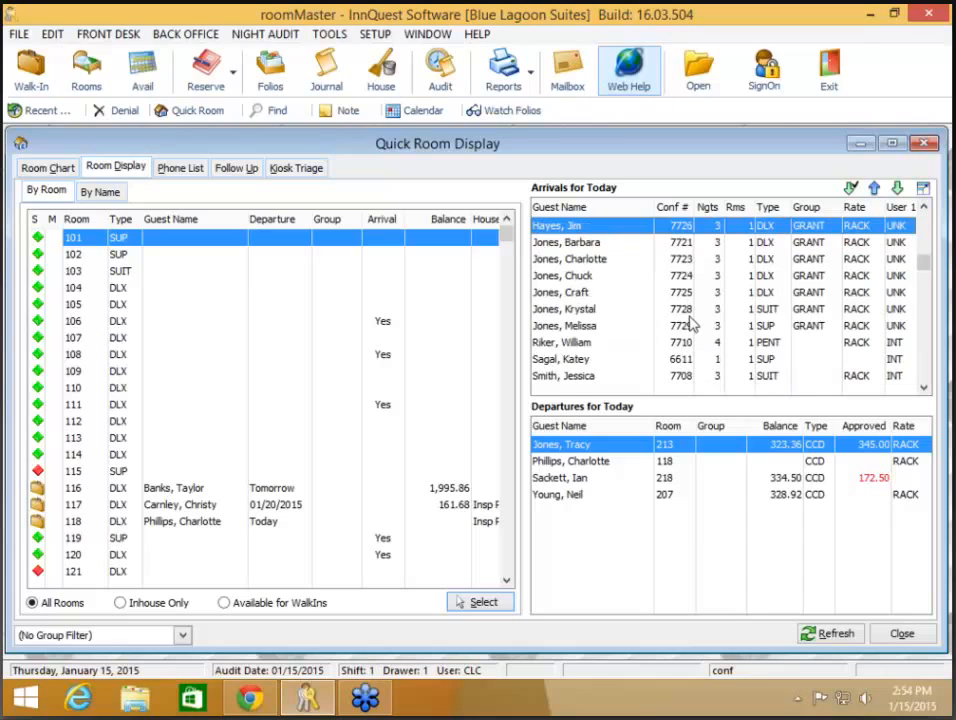
pyautogui.scroll(1, 690, 310)
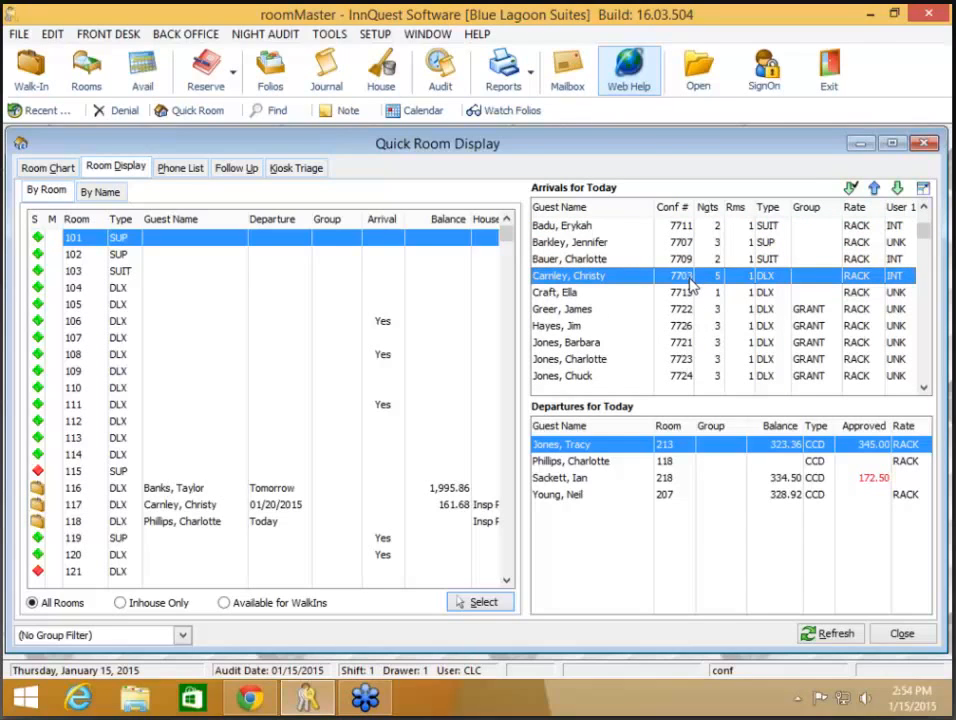
pyautogui.doubleClick(689, 281)
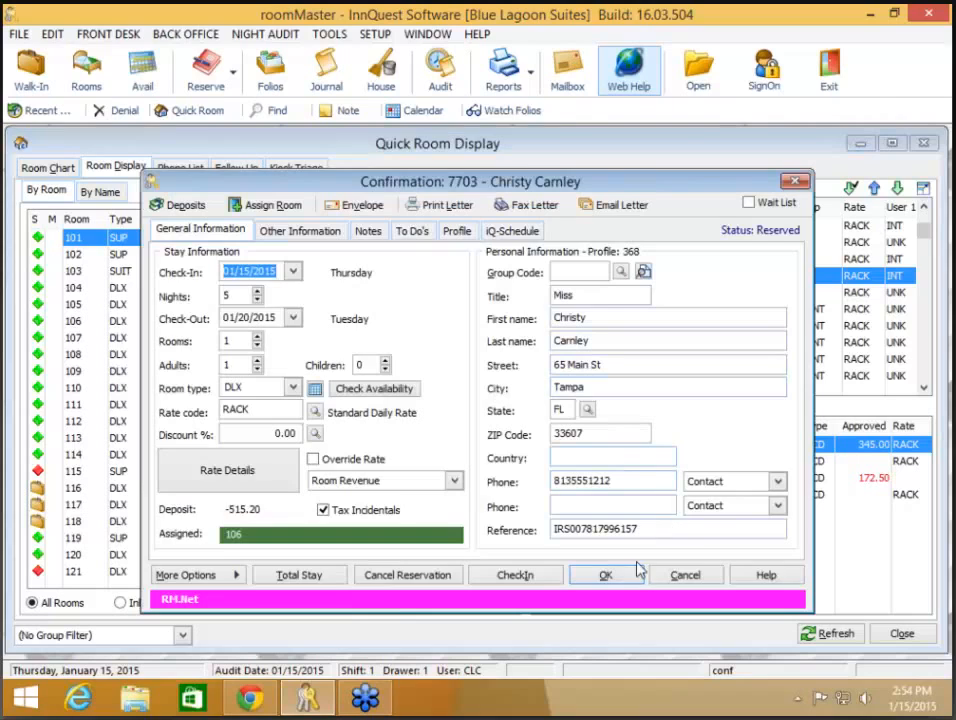
pyautogui.click(630, 572)
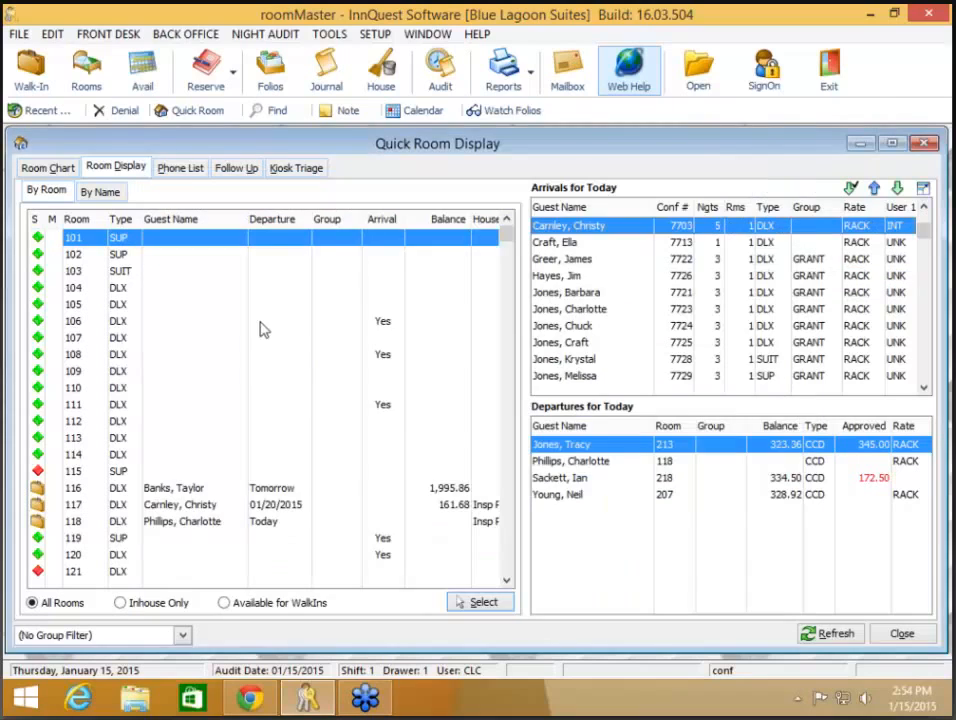
# Step: Mark room 106 as Dirty and reopen its arriving guest's reservation
pyautogui.click(160, 321)
pyautogui.rightClick(160, 321)
pyautogui.click(218, 407)
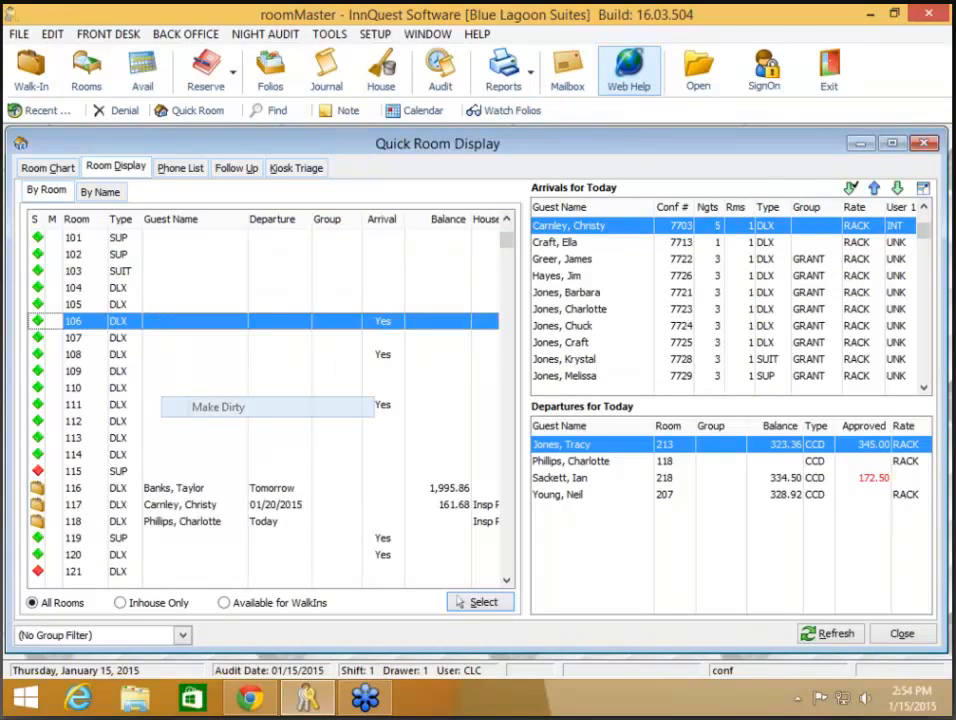
pyautogui.doubleClick(575, 230)
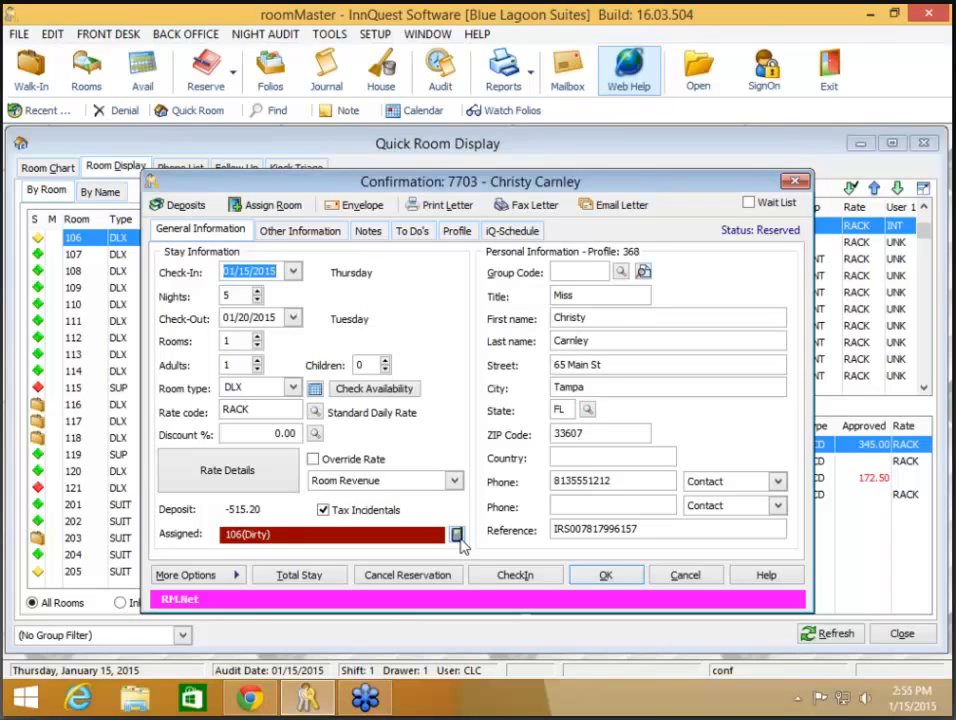
# Step: Set the guest's room-ready notification to text message and enter their cell phone number
pyautogui.click(457, 536)
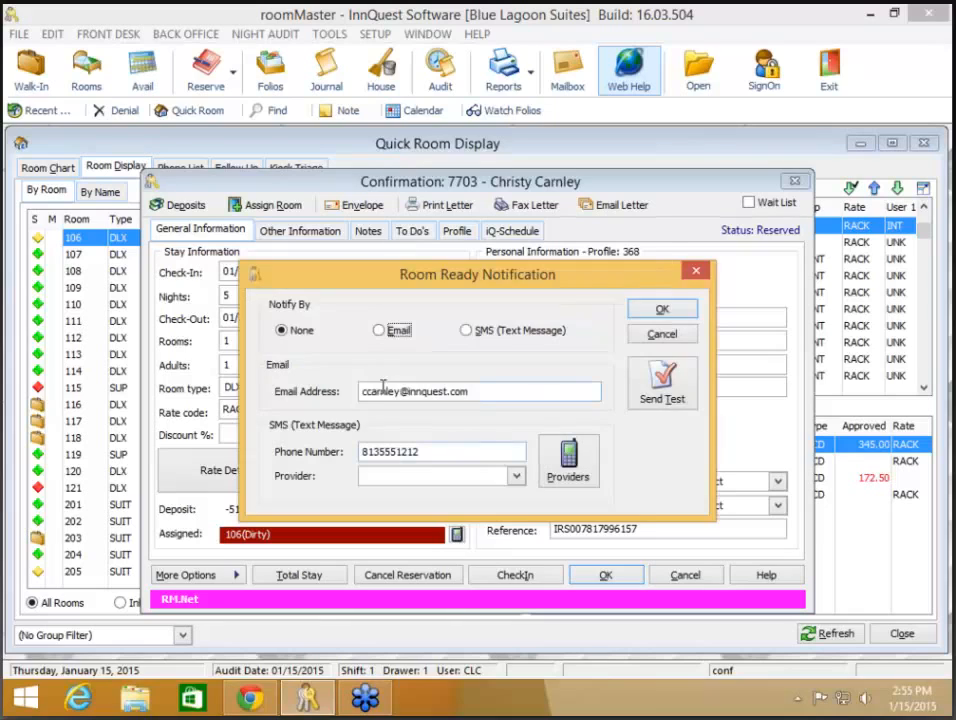
pyautogui.click(396, 333)
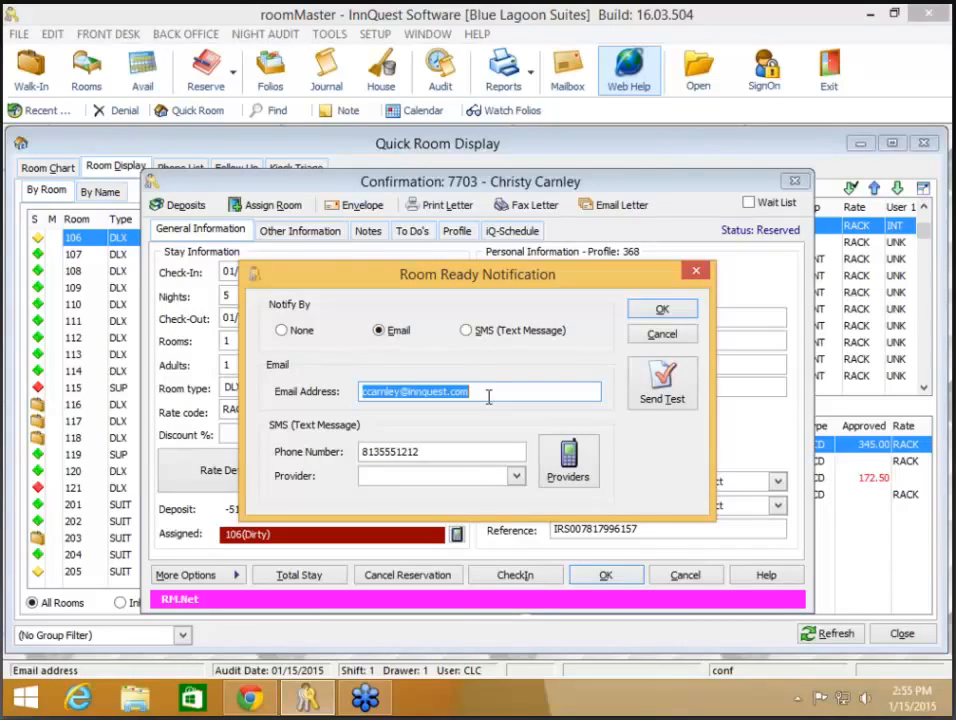
pyautogui.click(470, 330)
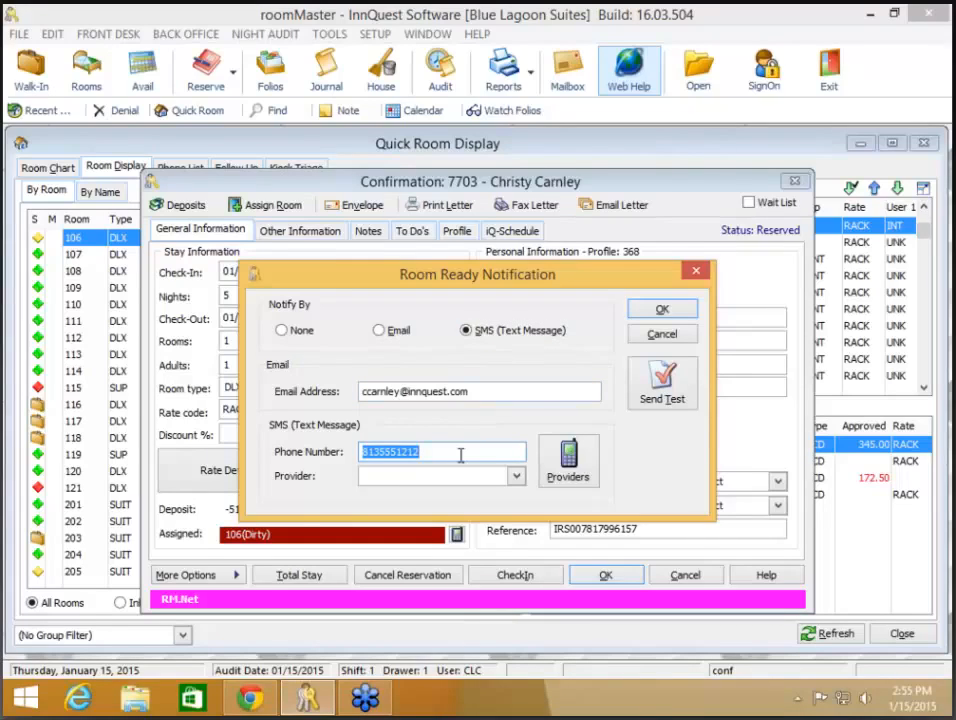
pyautogui.press('Delete')
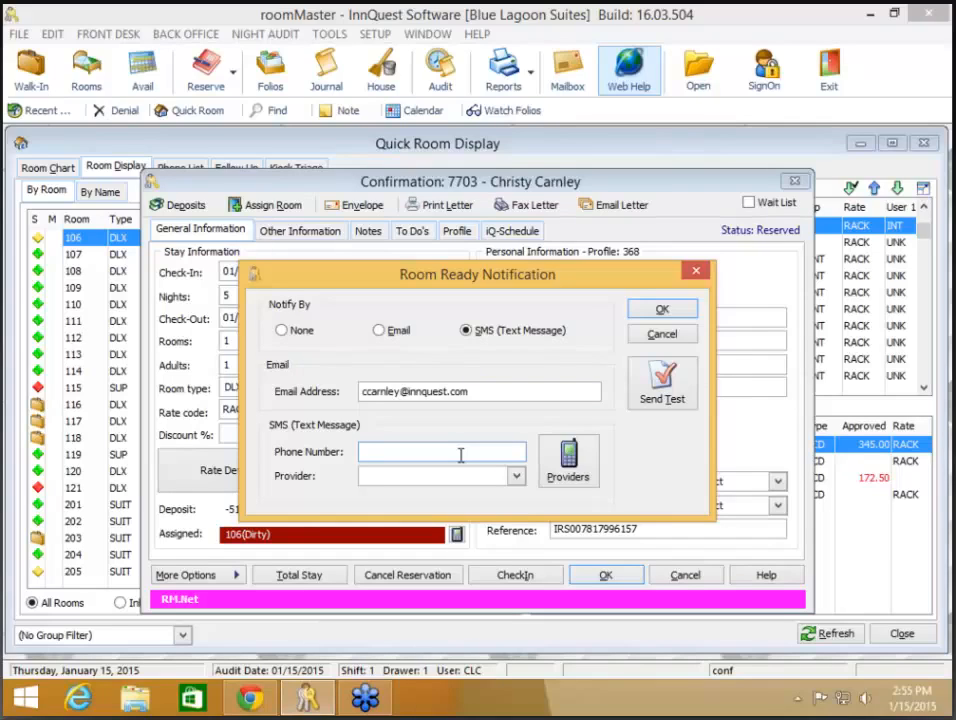
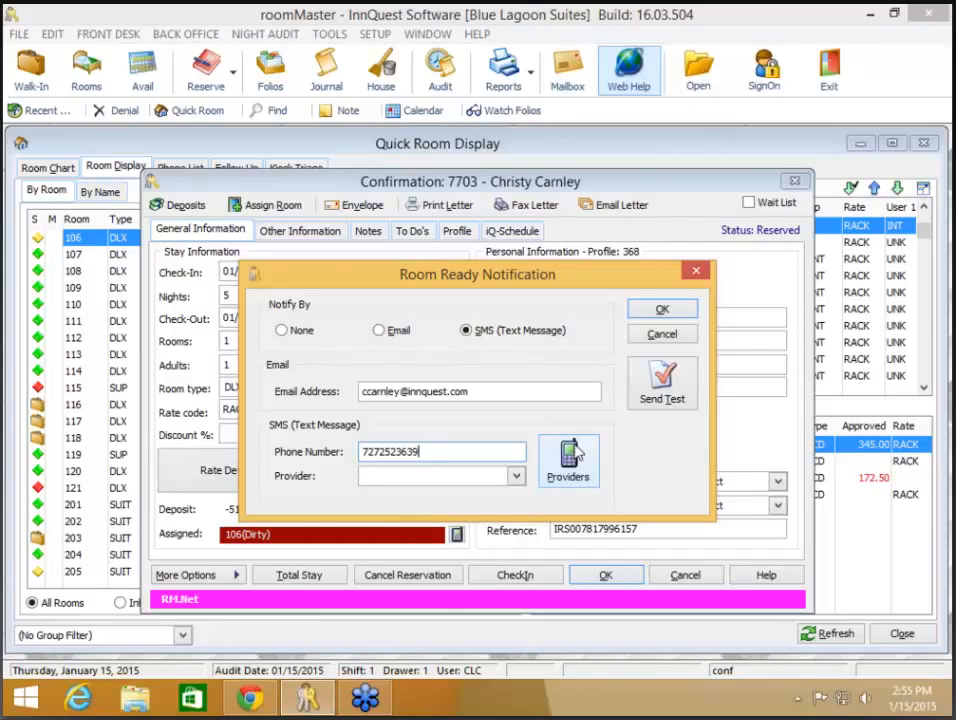
# Step: Look up the number's carrier and set the provider to T-Mobile
pyautogui.click(572, 458)
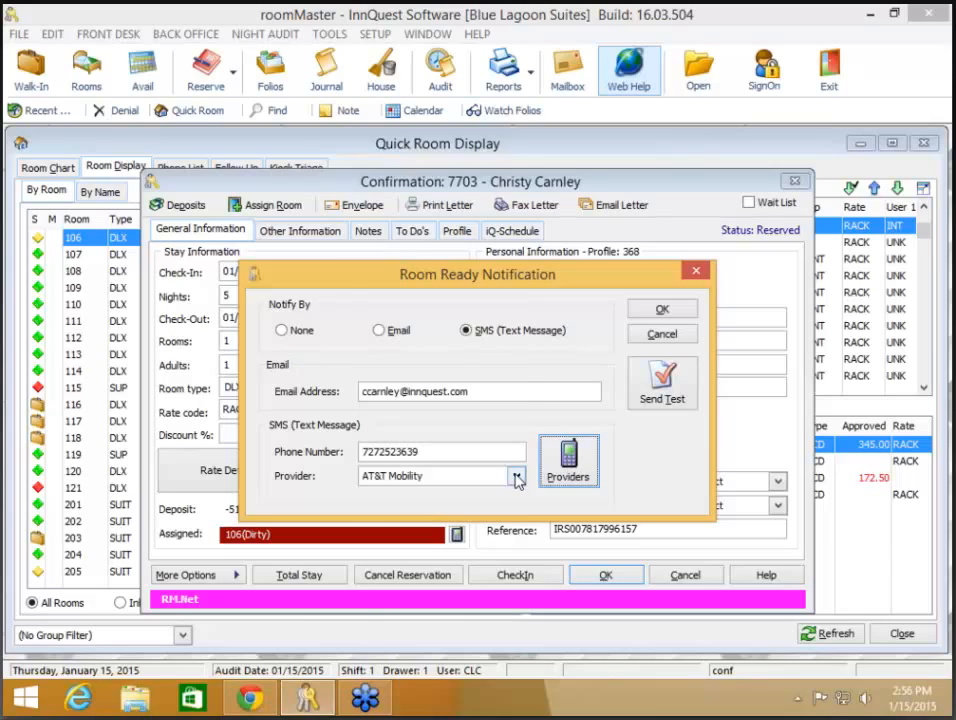
pyautogui.click(517, 478)
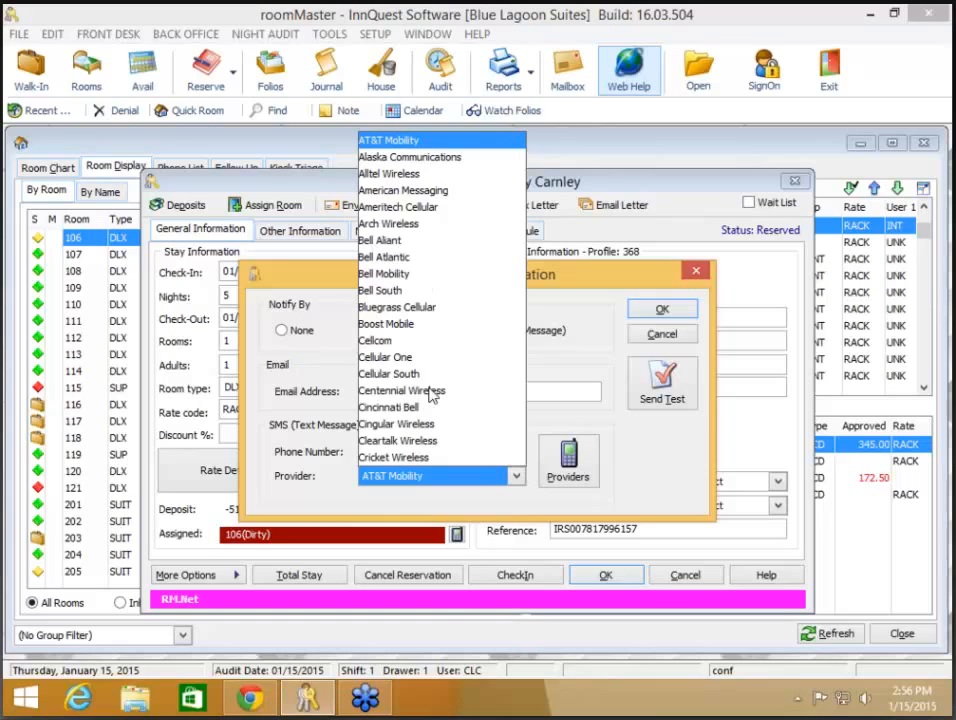
pyautogui.scroll(-9, 430, 395)
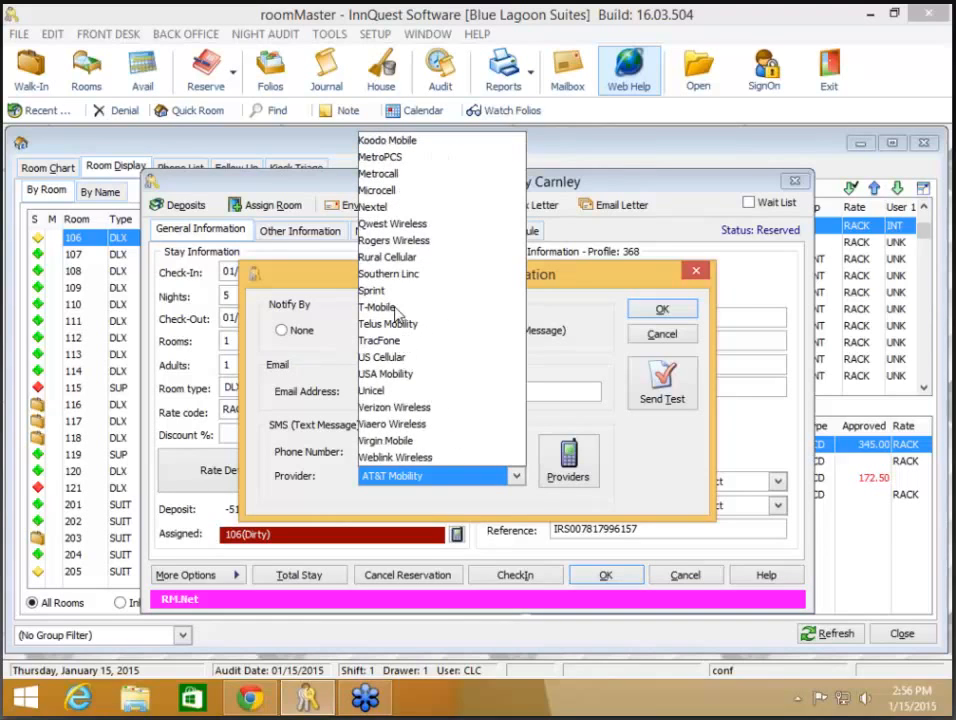
pyautogui.click(394, 307)
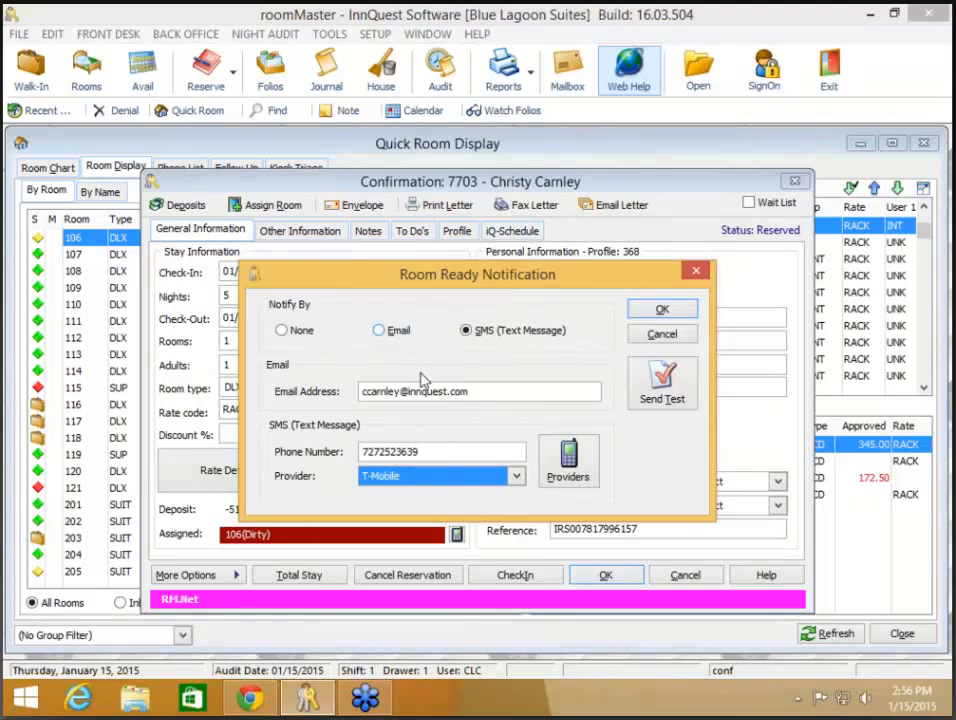
# Step: Send a test SMS to the guest, then save the notification and close the reservation
pyautogui.click(663, 395)
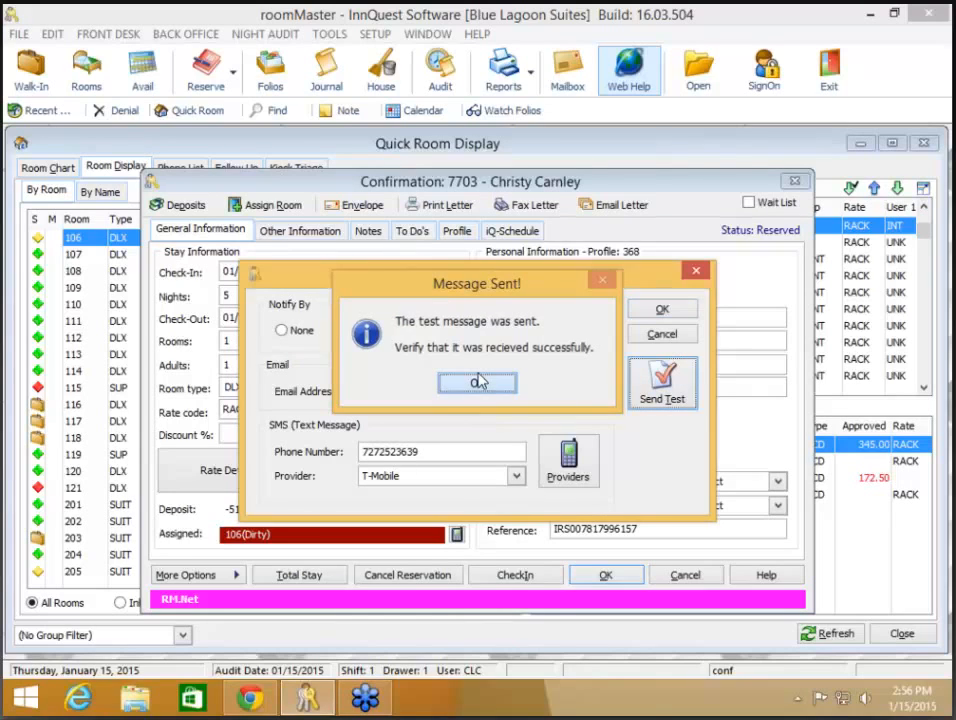
pyautogui.click(477, 382)
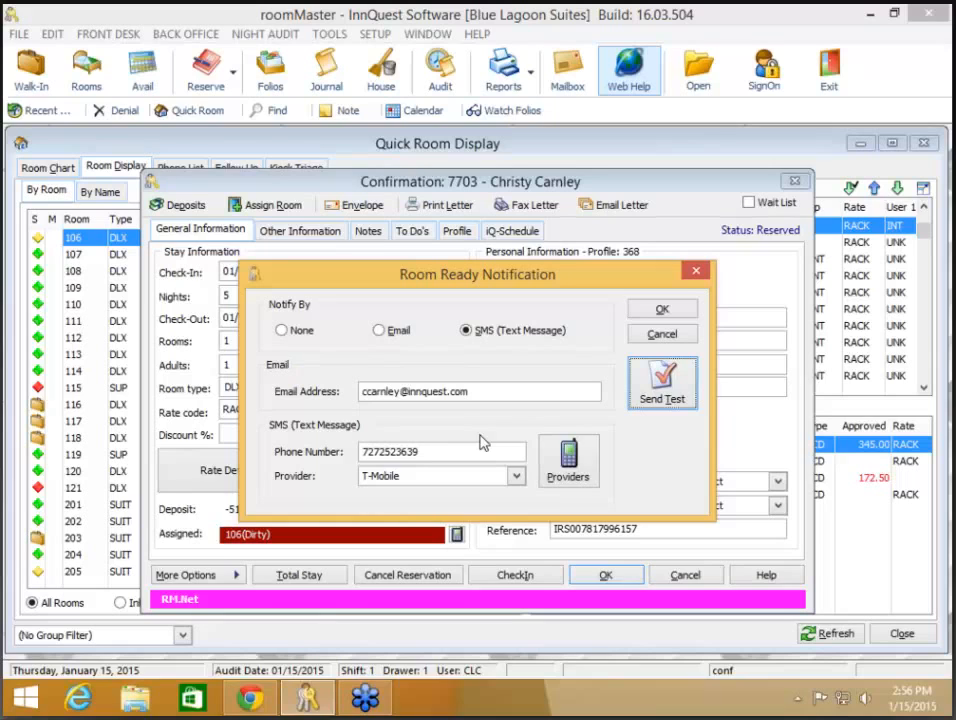
pyautogui.click(665, 311)
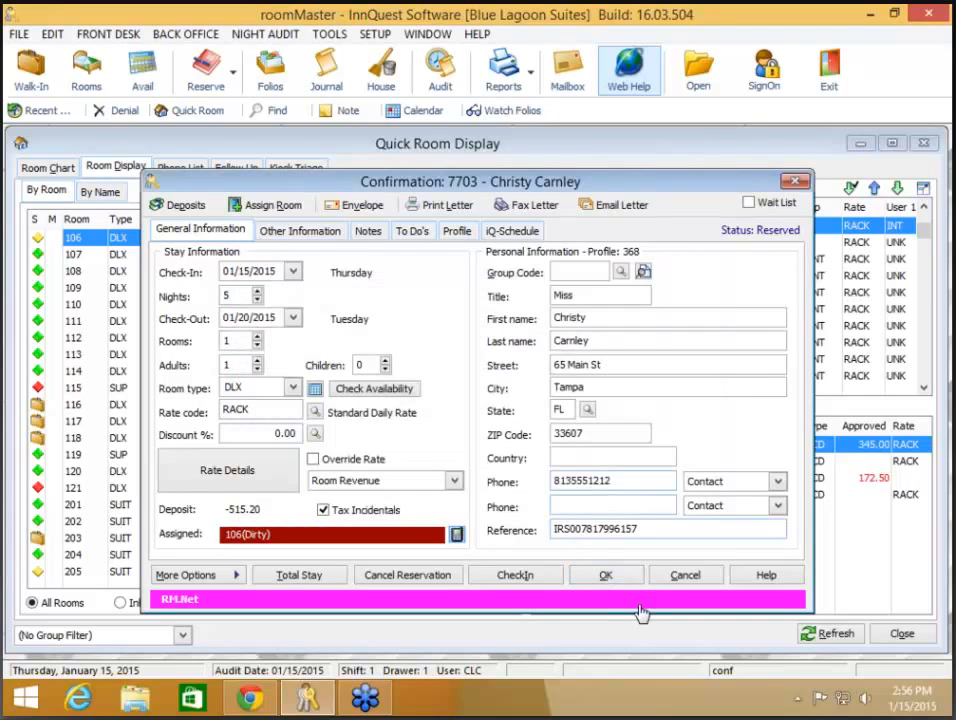
pyautogui.click(610, 574)
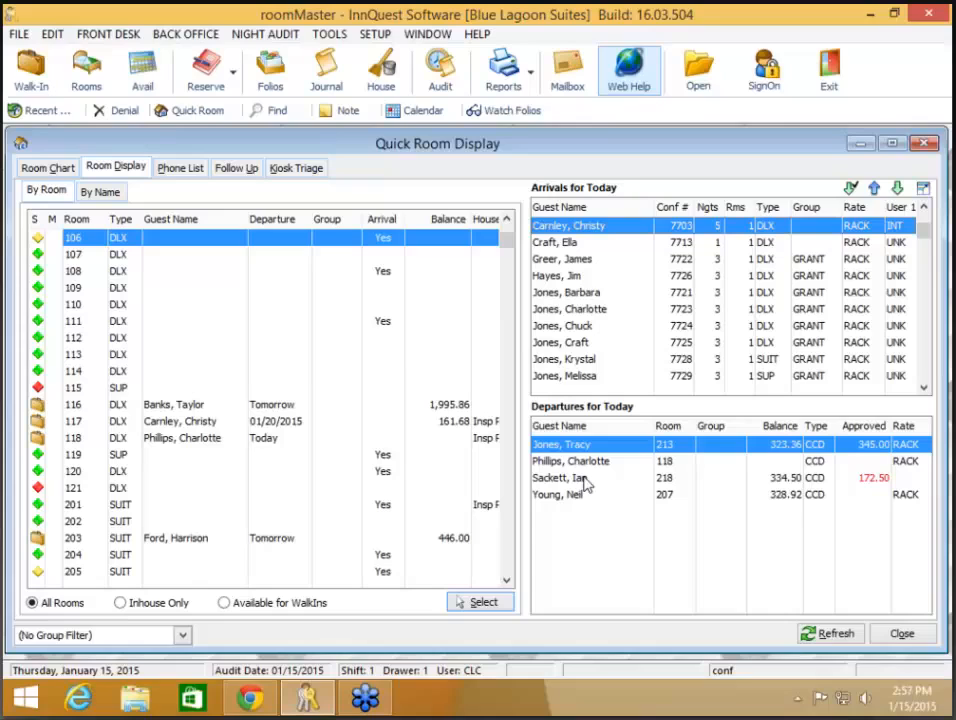
# Step: Mark room 106 as Vacant/Clean from the Room Display list
pyautogui.rightClick(208, 243)
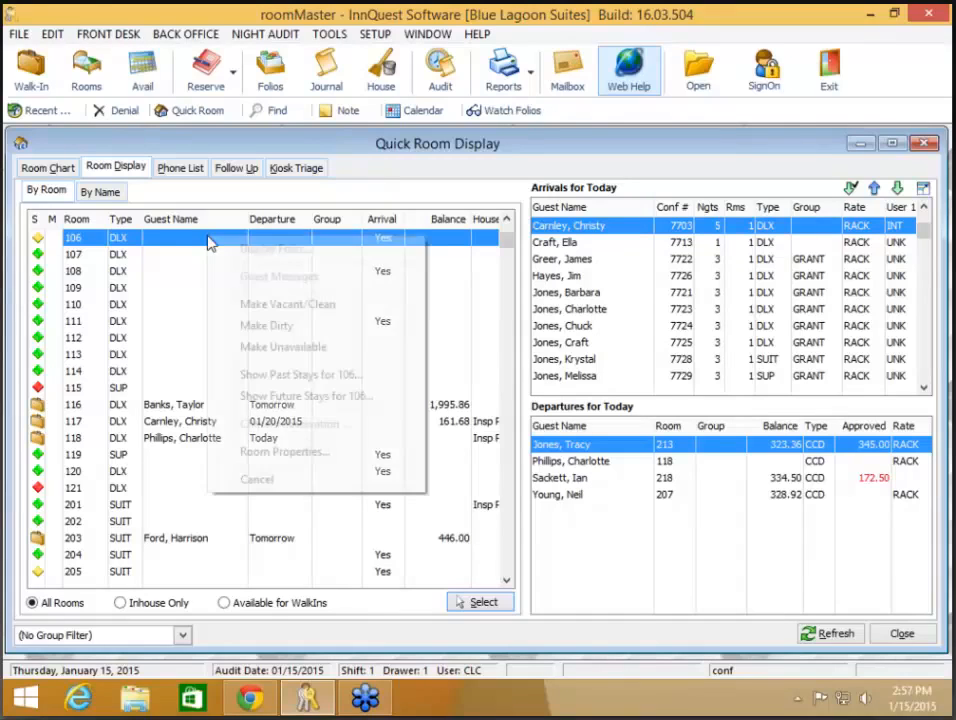
pyautogui.click(240, 301)
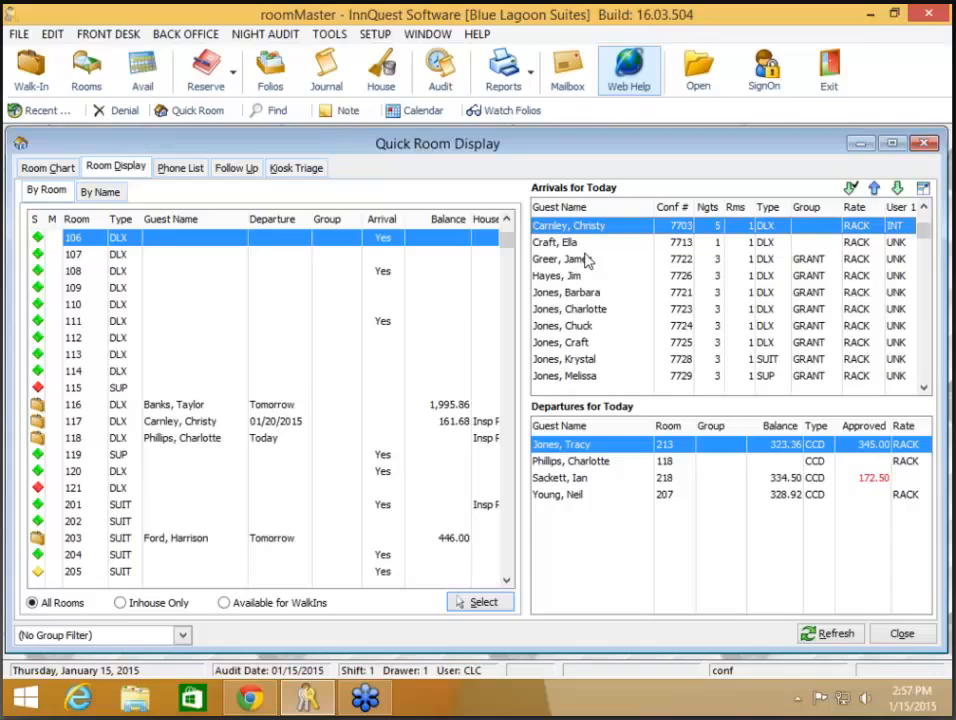
pyautogui.press('XF86AudioLowerVolume')
# Step: Mark room 106 Dirty again and reopen the arriving guest's Room Ready Notification settings
pyautogui.doubleClick(597, 228)
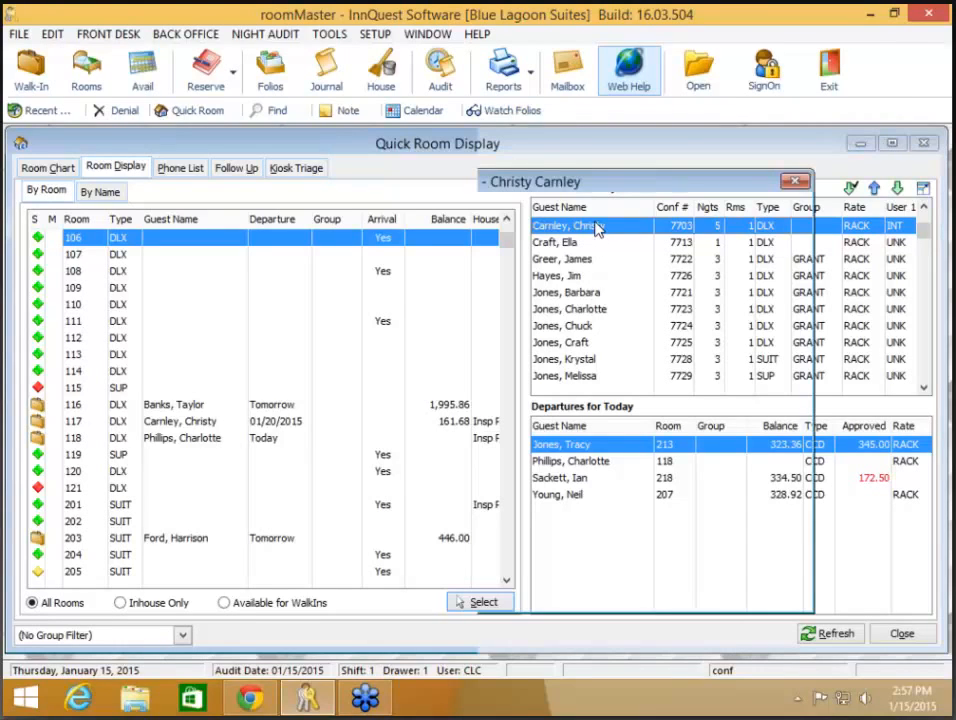
pyautogui.click(604, 572)
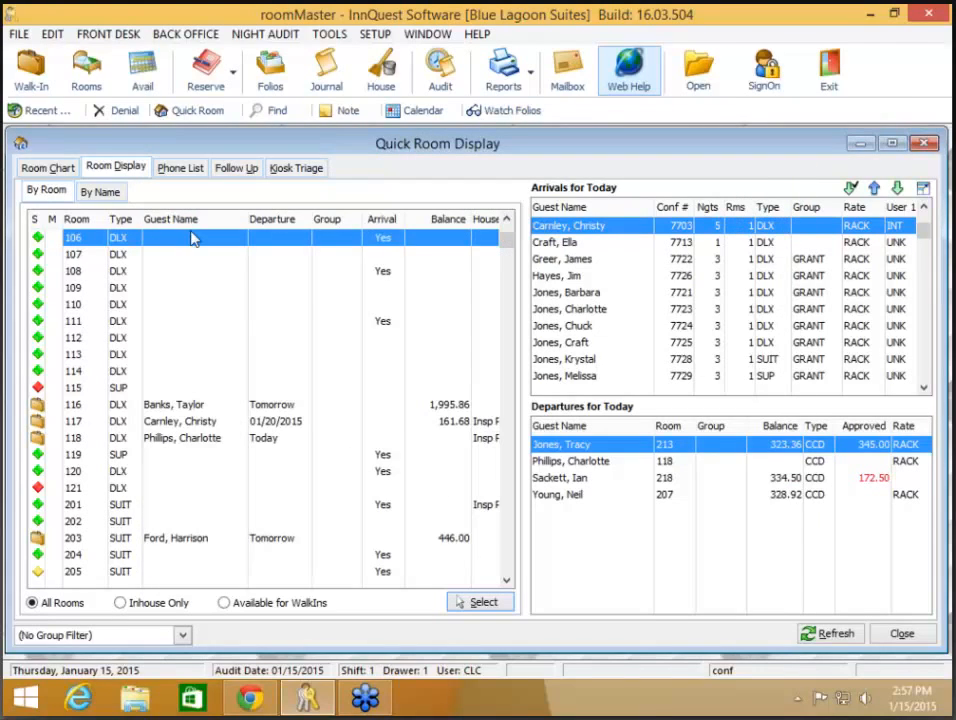
pyautogui.rightClick(193, 238)
pyautogui.click(240, 376)
pyautogui.doubleClick(570, 226)
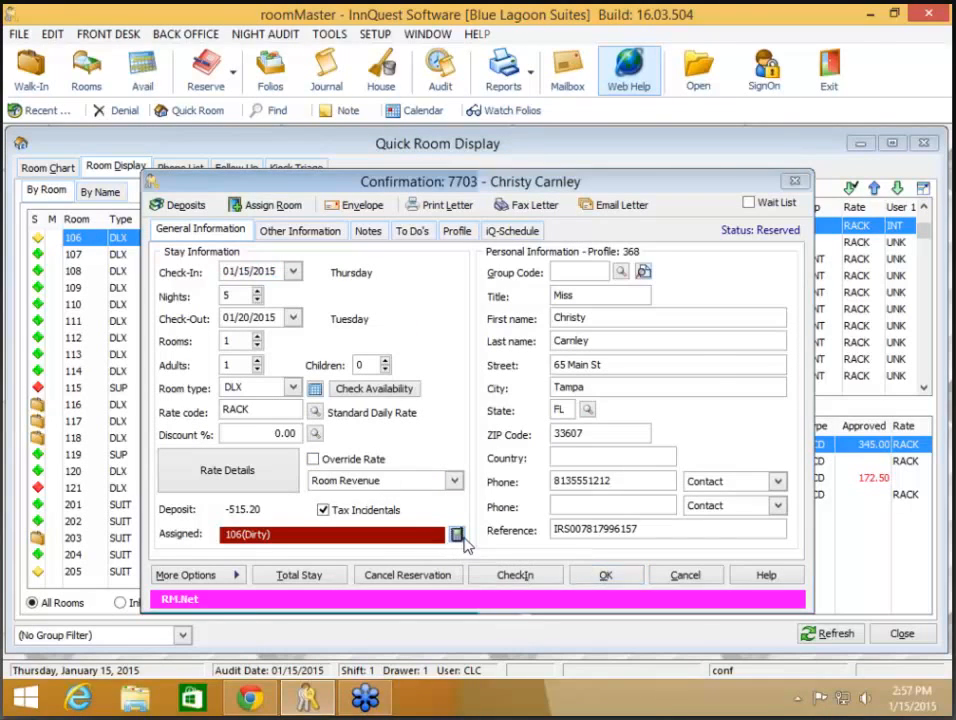
pyautogui.click(456, 536)
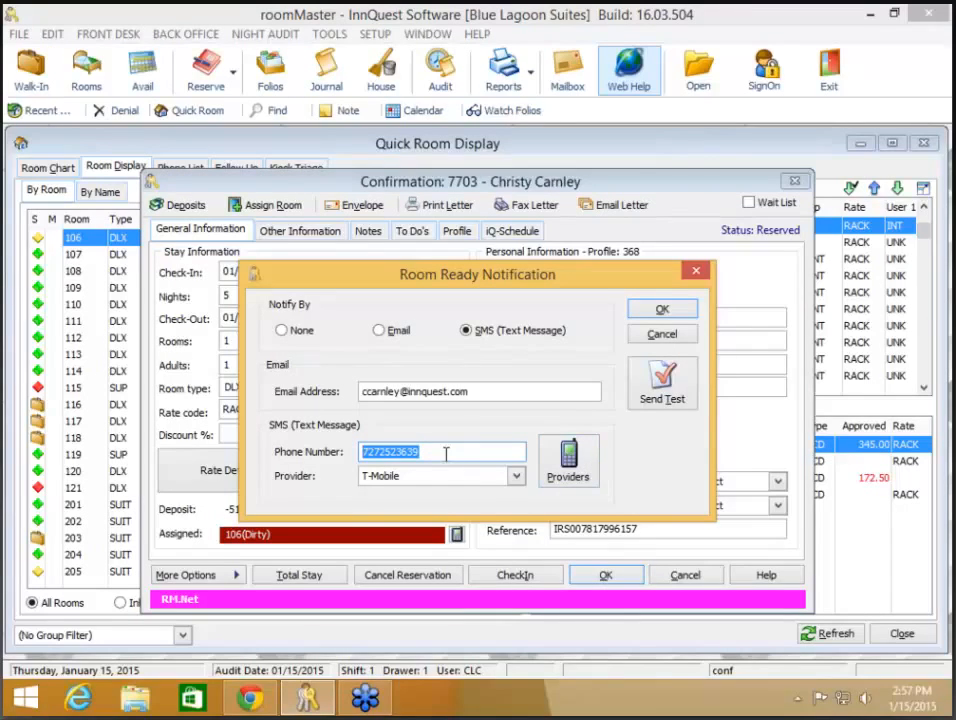
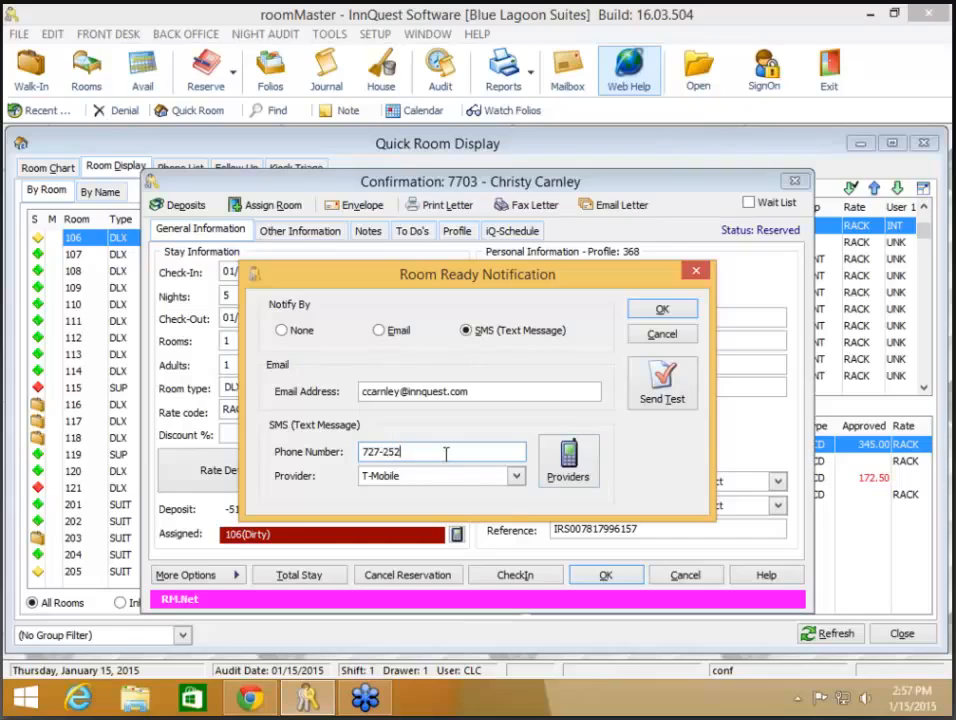
# Step: Re-enter the guest's cell number, with and then without dashes, leaving AT&T Mobility as provider
pyautogui.press('Tab')
pyautogui.press('a')
pyautogui.press('Tab')
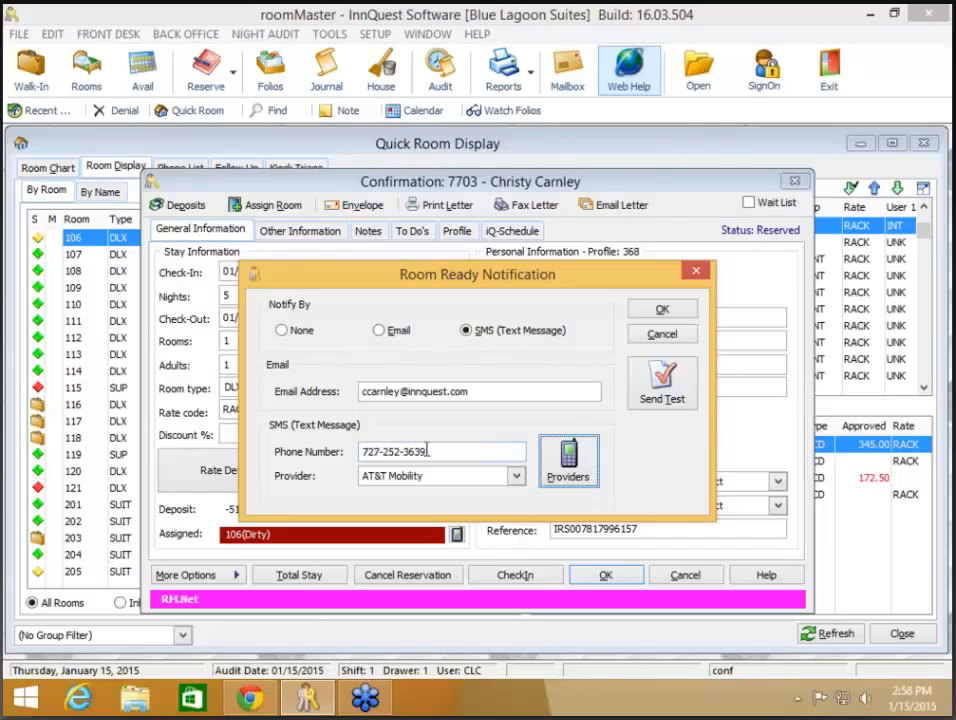
pyautogui.moveTo(504, 447); pyautogui.dragTo(310, 459)
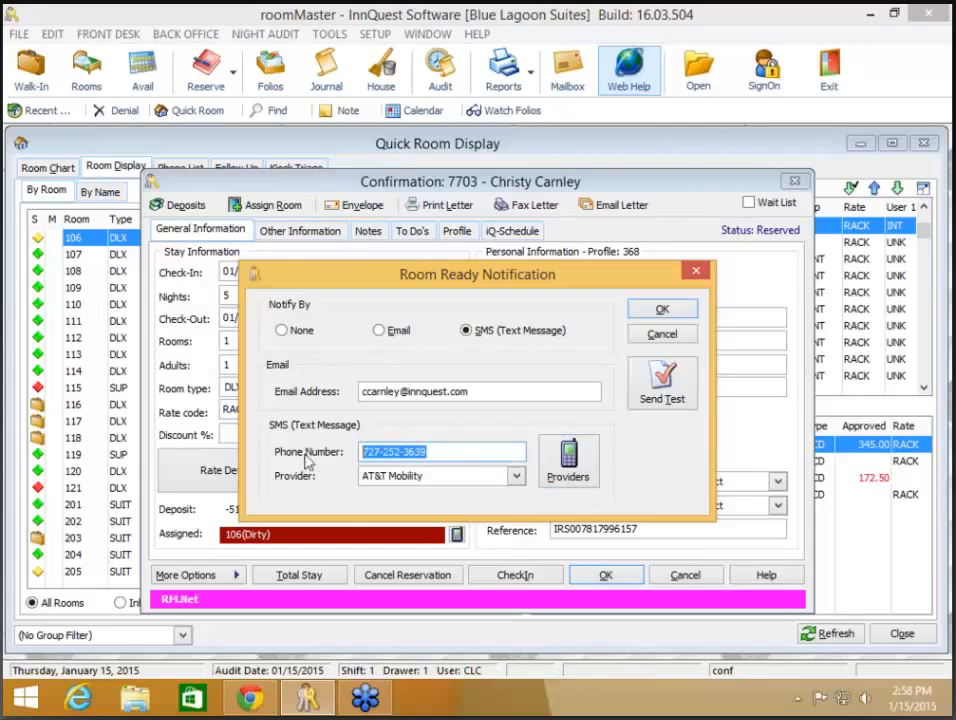
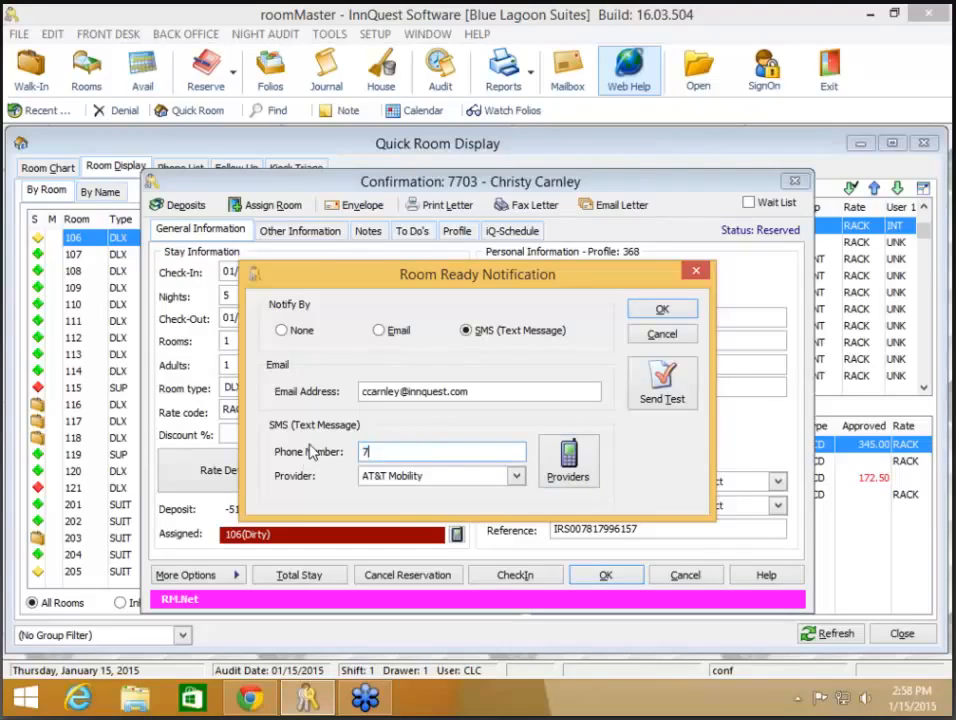
pyautogui.press('Tab')
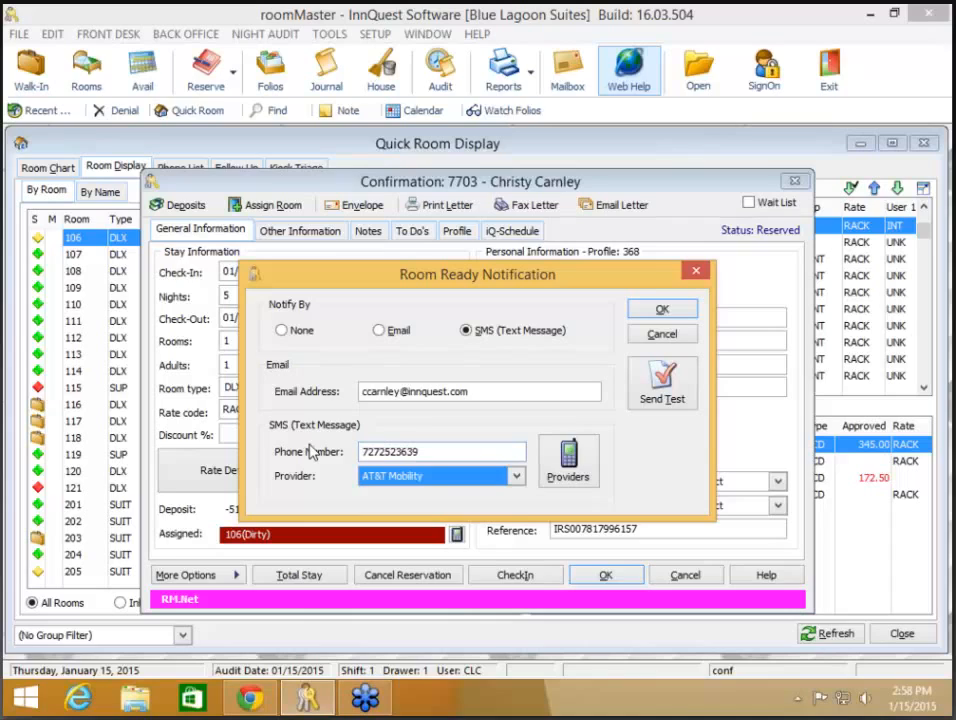
# Step: Cancel the notification changes and decline the Update Cancelled prompt, keeping the reservation open
pyautogui.click(660, 336)
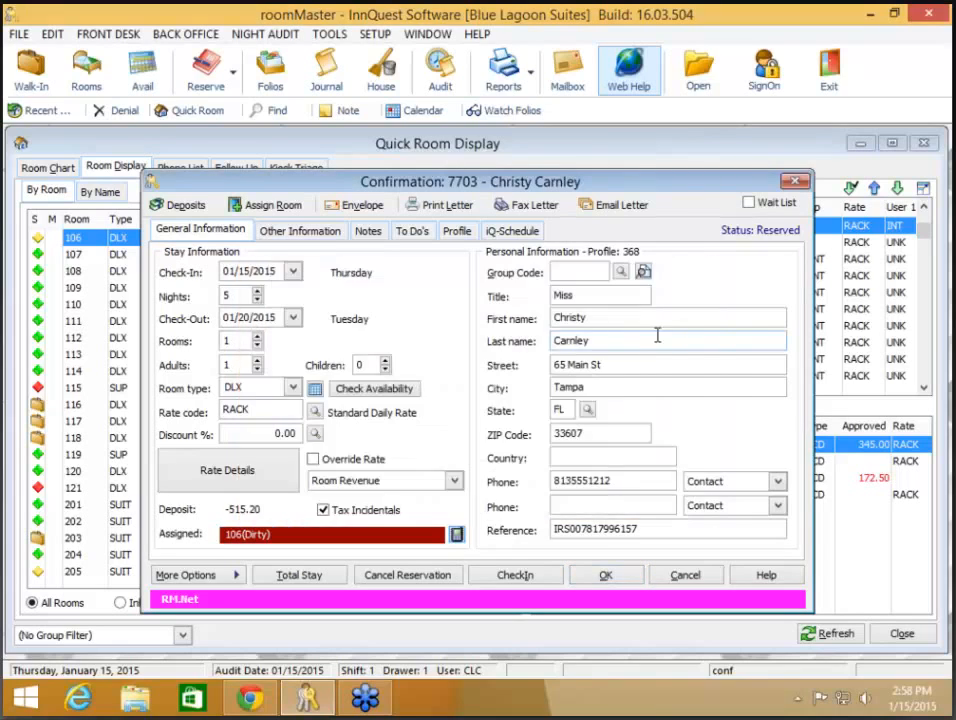
pyautogui.click(680, 579)
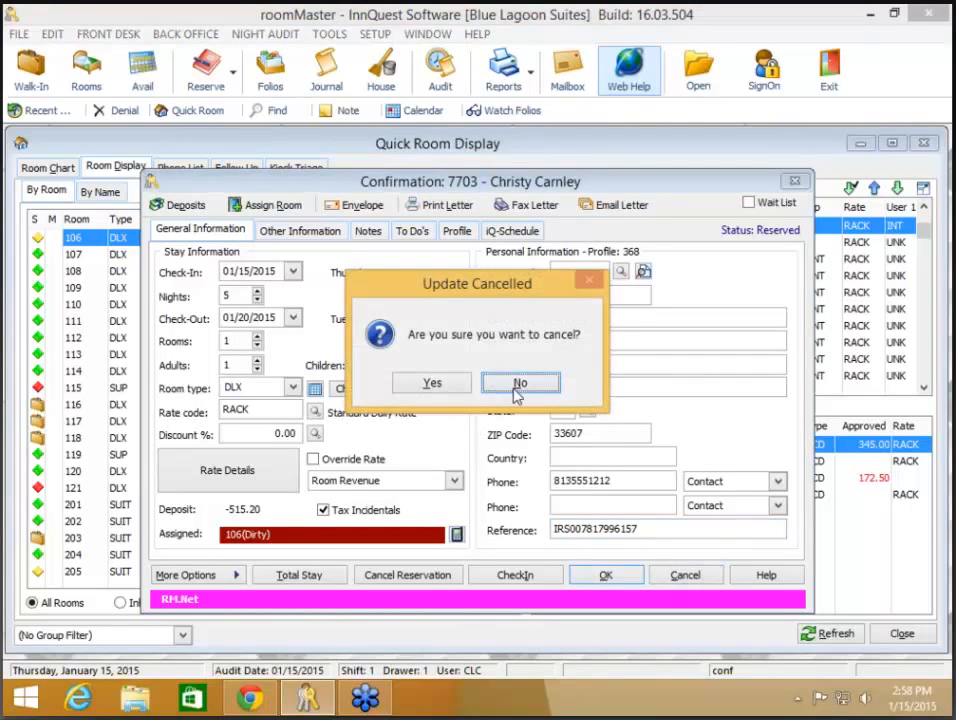
pyautogui.click(518, 386)
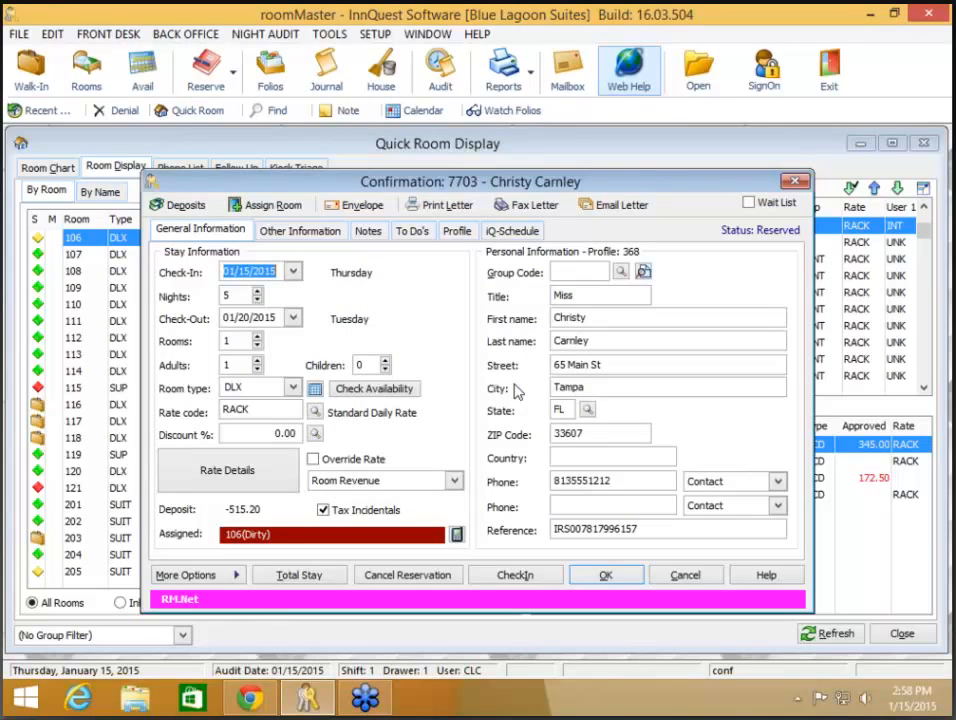
# Step: Open the Housekeeping Room Ready Notification configuration via SETUP > Configuration and launch its Help
pyautogui.click(378, 35)
pyautogui.click(340, 366)
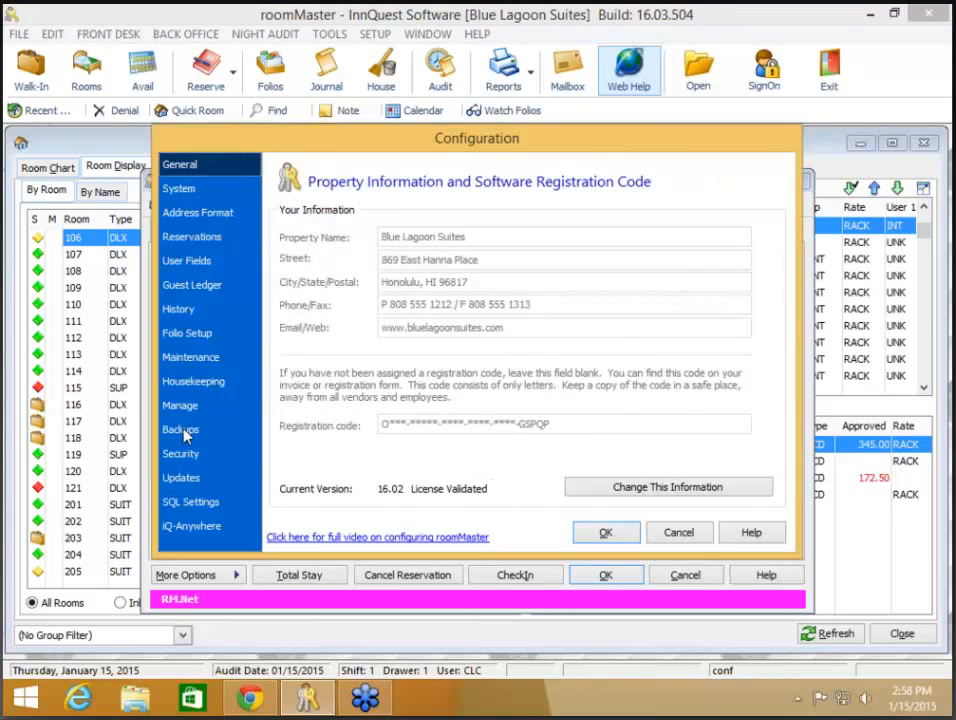
pyautogui.click(193, 381)
pyautogui.click(632, 461)
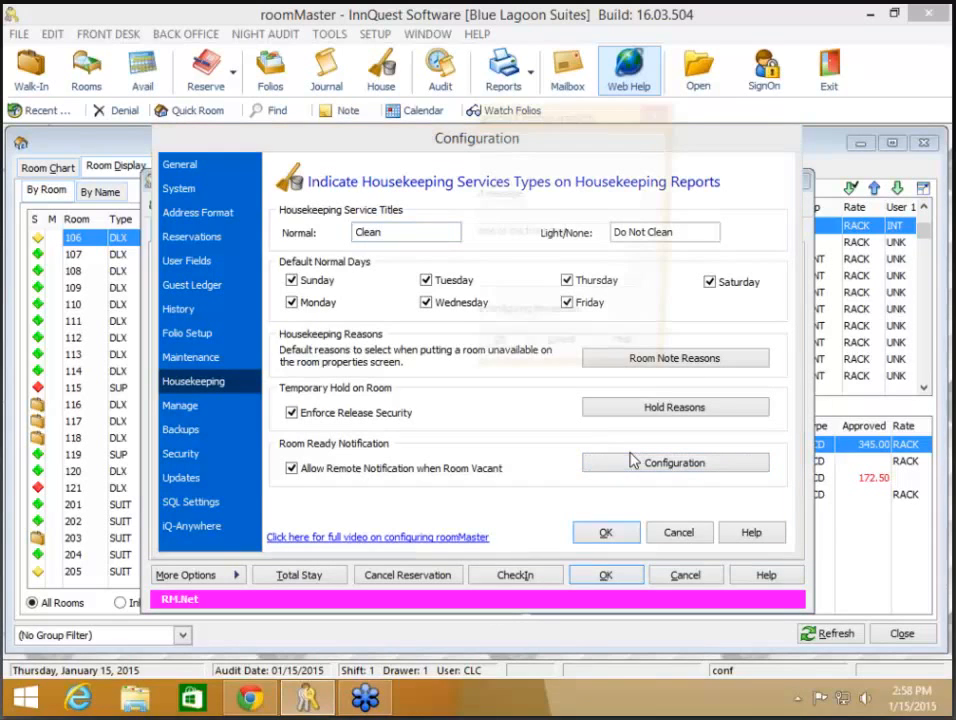
pyautogui.click(637, 355)
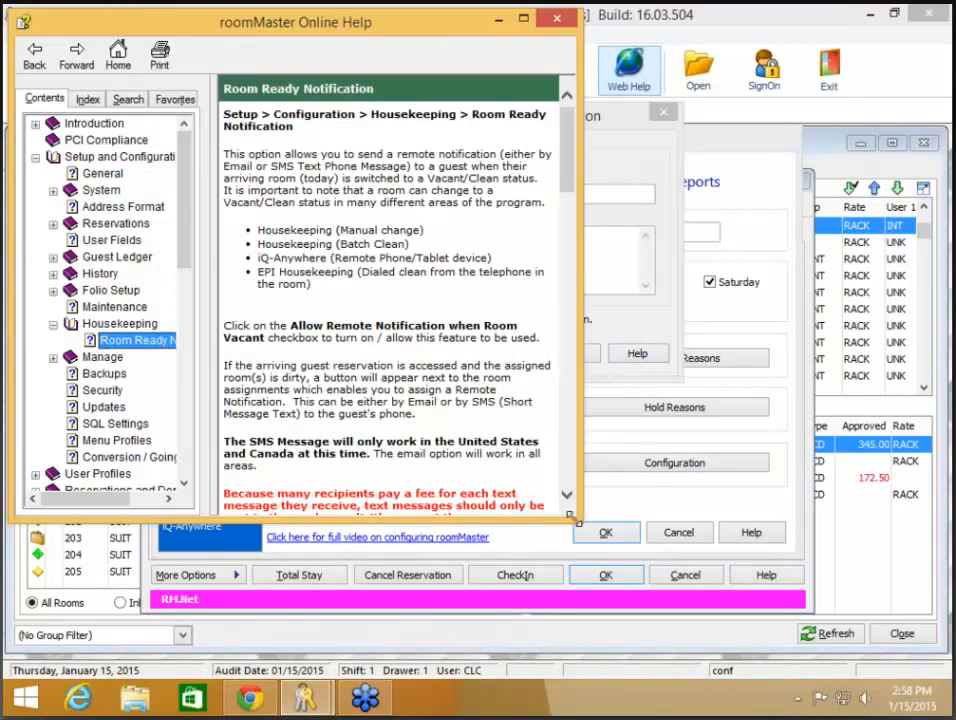
# Step: Enlarge the Online Help window on the Room Ready Notification topic to nearly full screen
pyautogui.moveTo(577, 521); pyautogui.dragTo(945, 668)
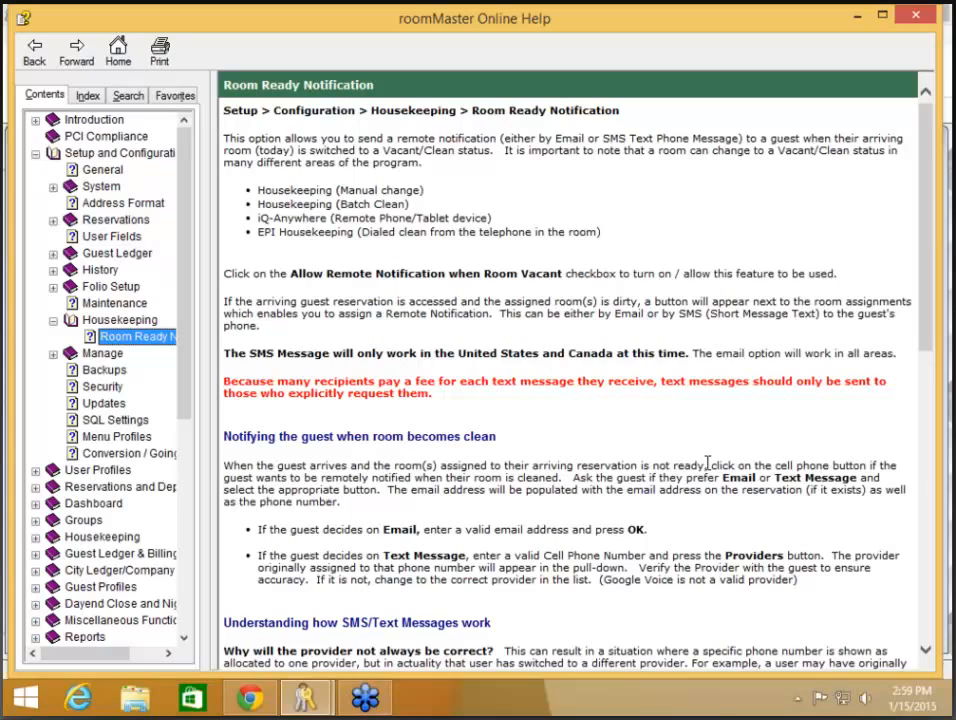
# Step: Close Online Help and accept the Room Ready Notification and Configuration settings
pyautogui.click(917, 17)
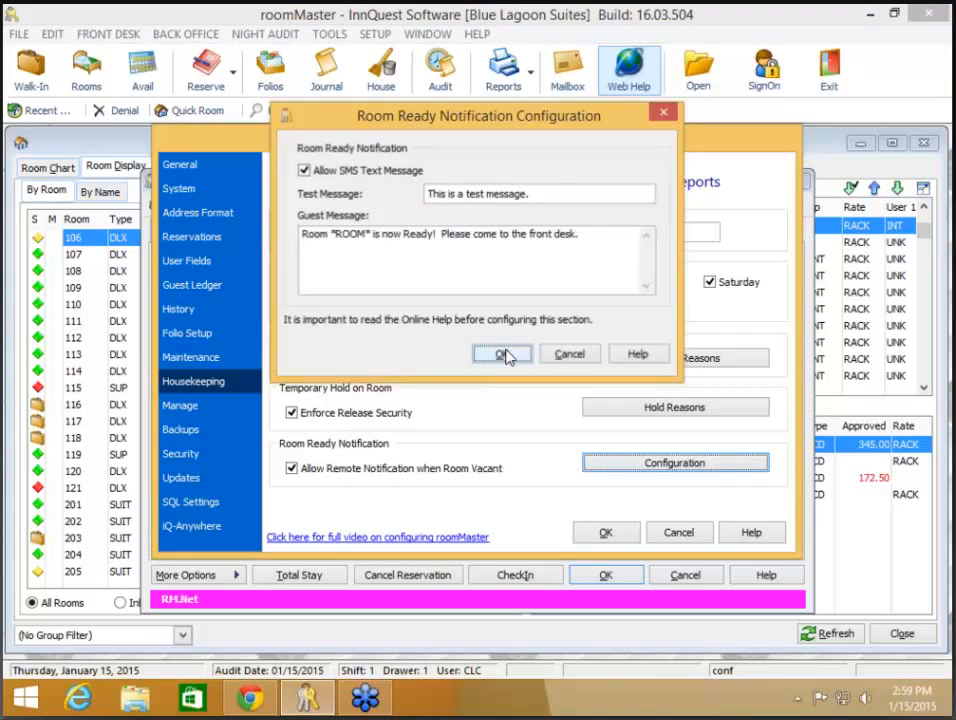
pyautogui.click(503, 355)
pyautogui.click(600, 533)
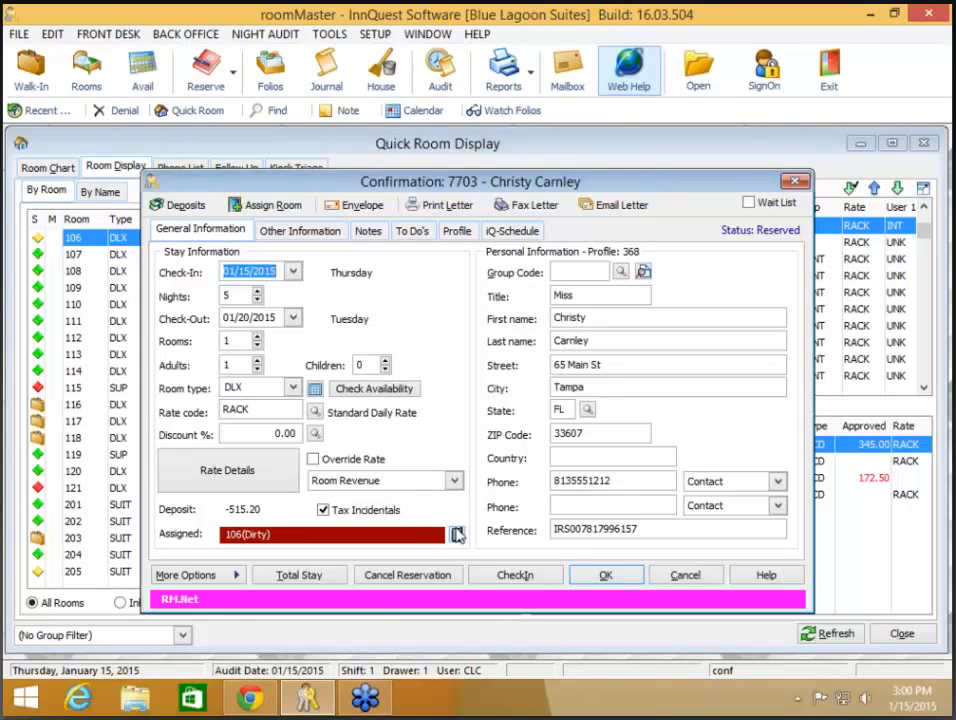
# Step: Open the reservation's room-ready notification options, pick Email, then cancel
pyautogui.click(458, 537)
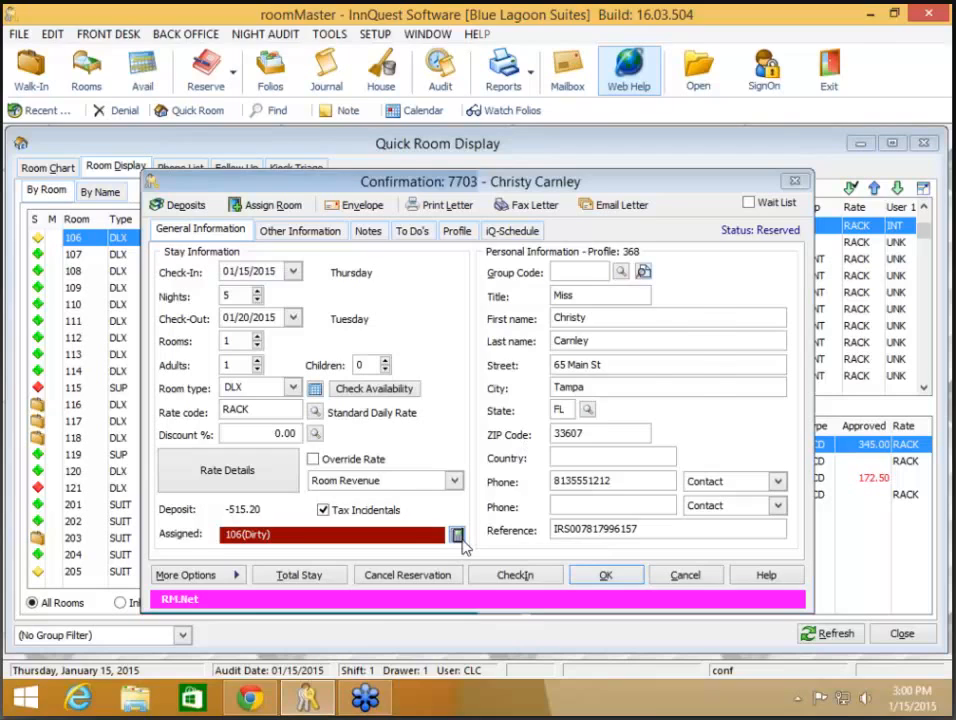
pyautogui.click(380, 330)
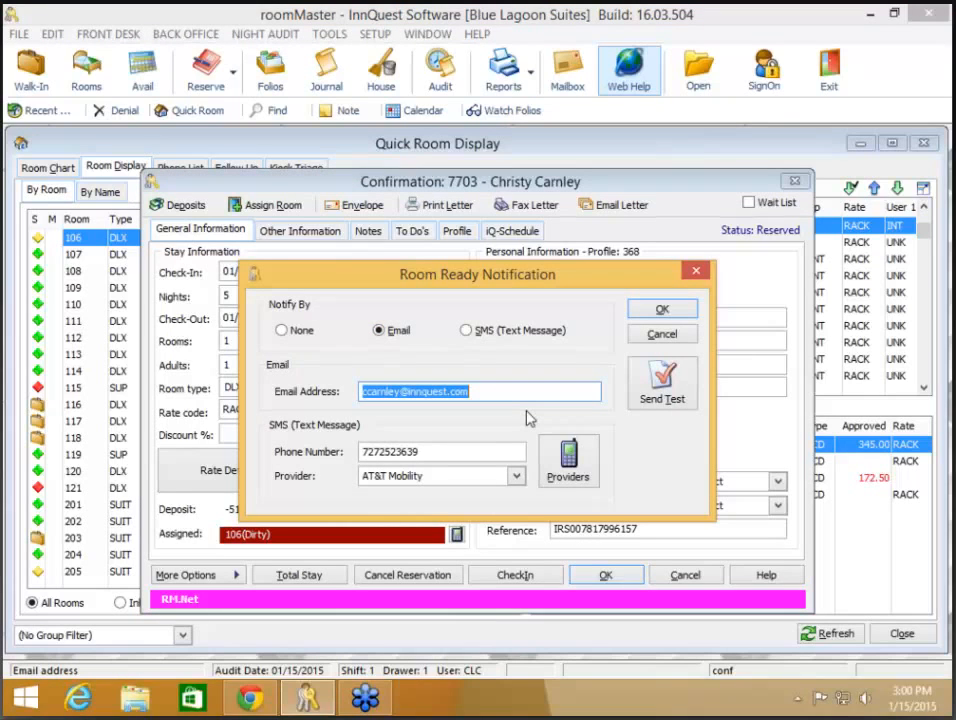
pyautogui.click(656, 340)
# Step: Check the Housekeeping room-ready notification configuration, then reopen the reservation's notification options
pyautogui.click(376, 36)
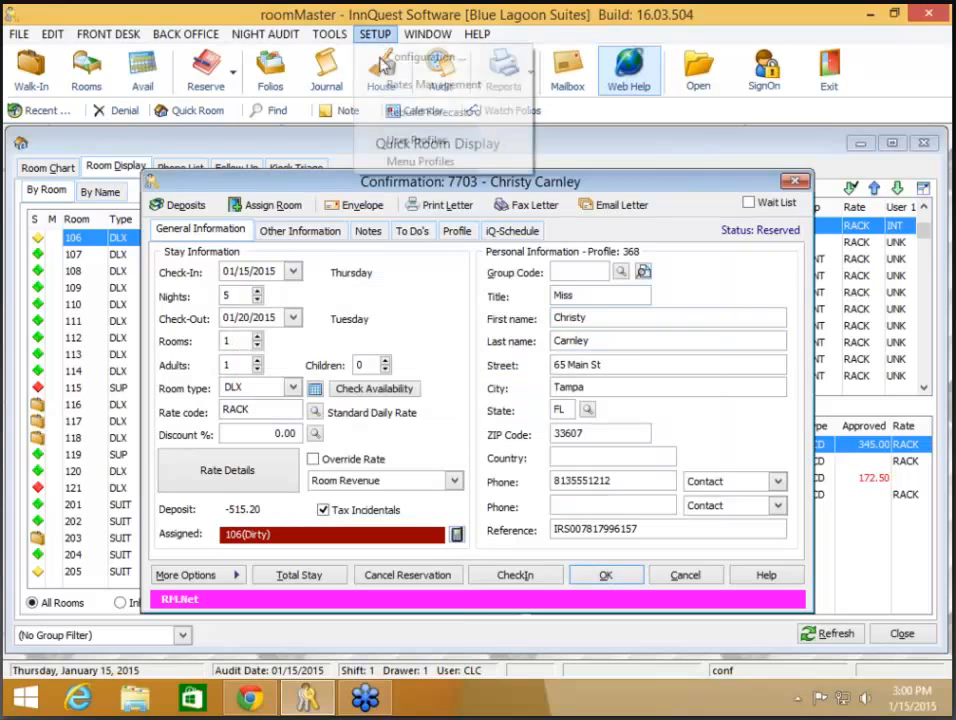
pyautogui.click(390, 57)
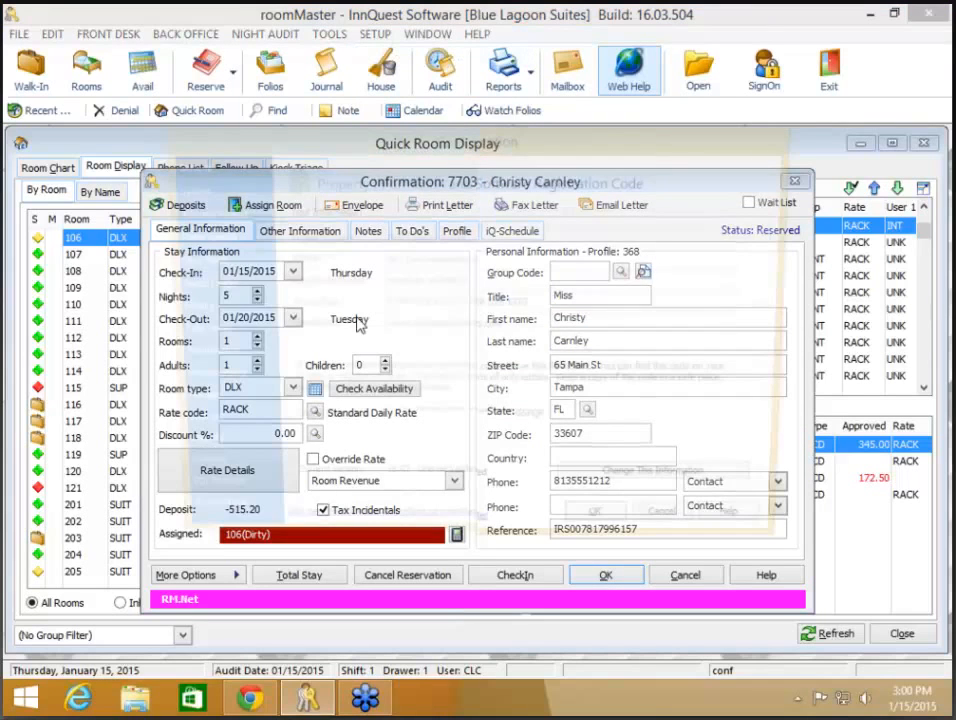
pyautogui.click(193, 382)
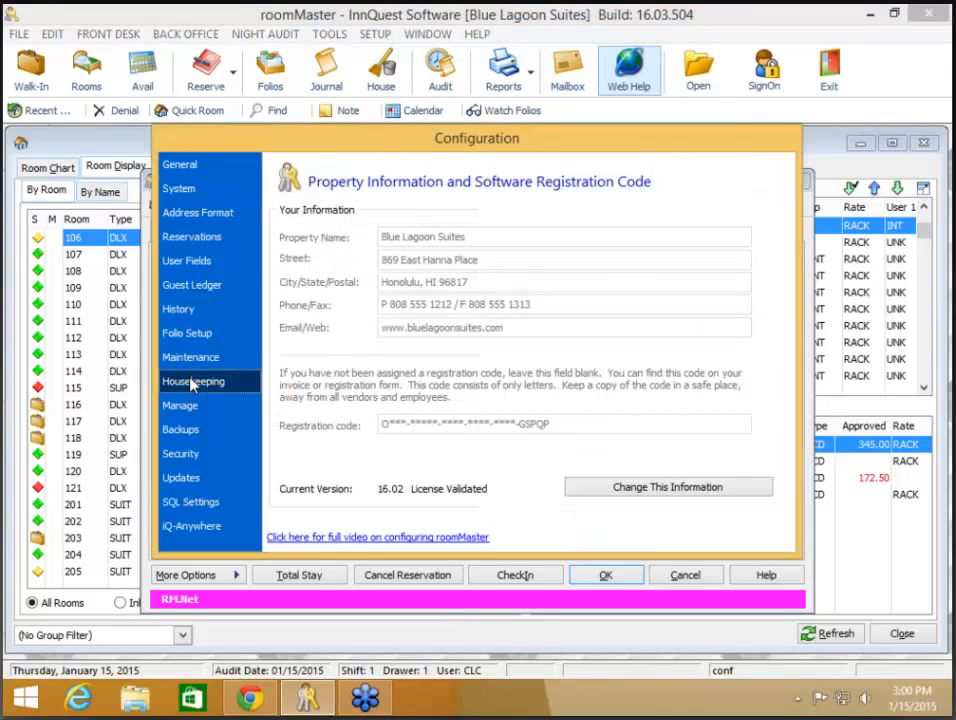
pyautogui.click(675, 463)
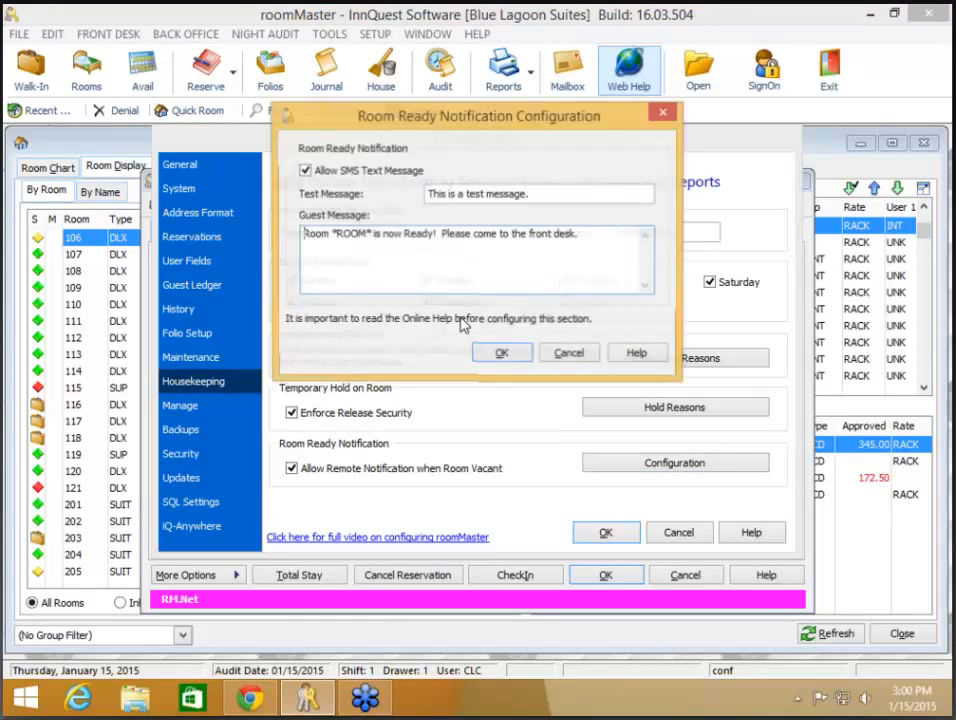
pyautogui.click(503, 355)
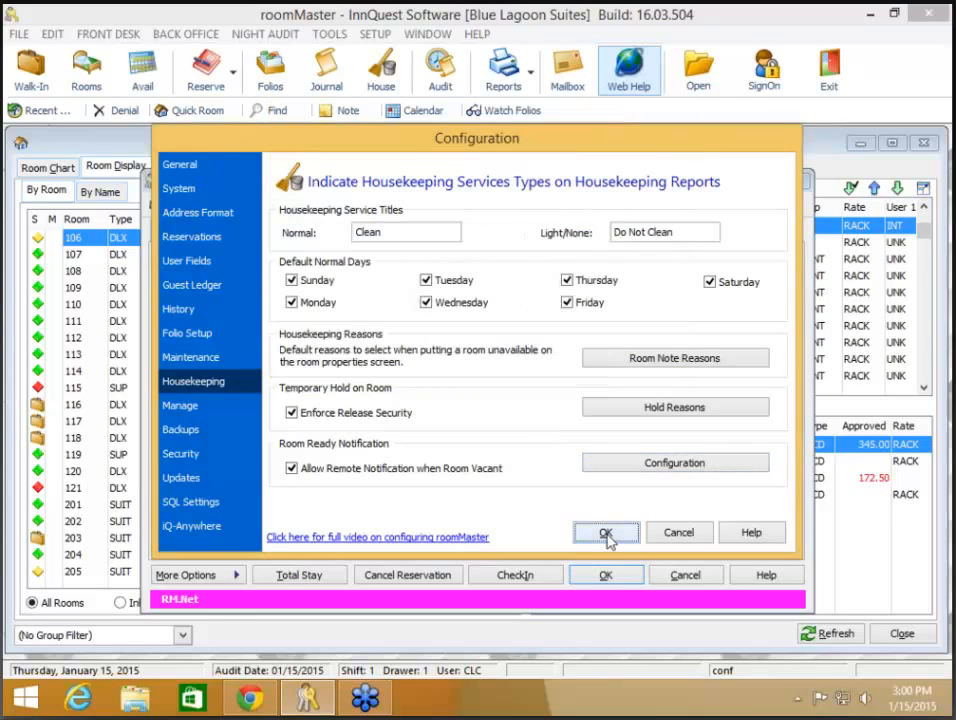
pyautogui.click(605, 533)
pyautogui.click(456, 535)
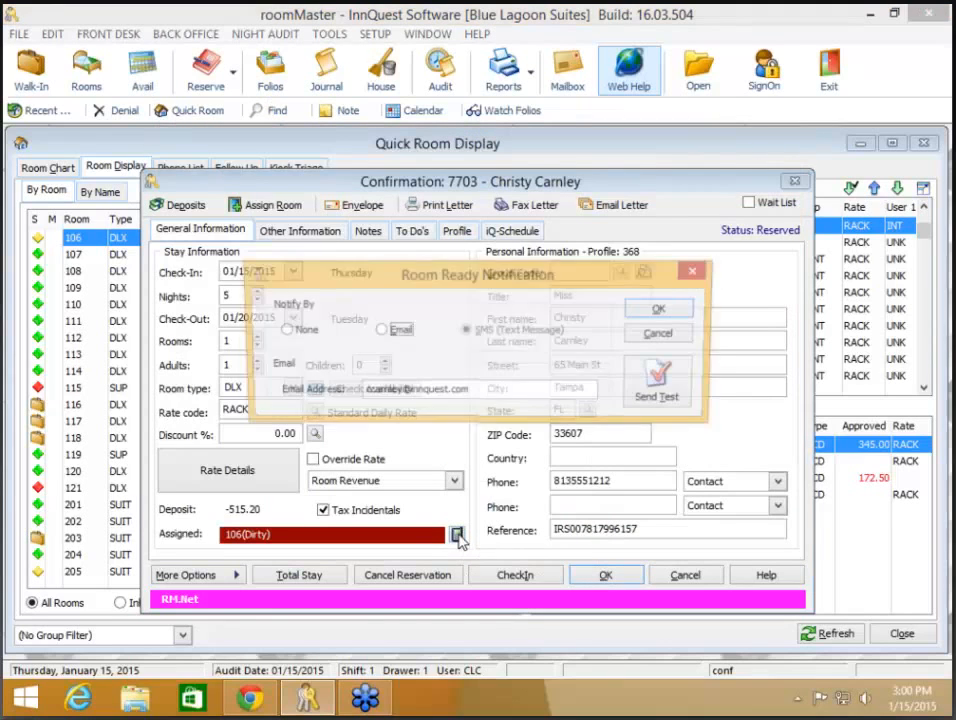
# Step: Select Email as the guest's room-ready notification method and confirm it
pyautogui.click(380, 331)
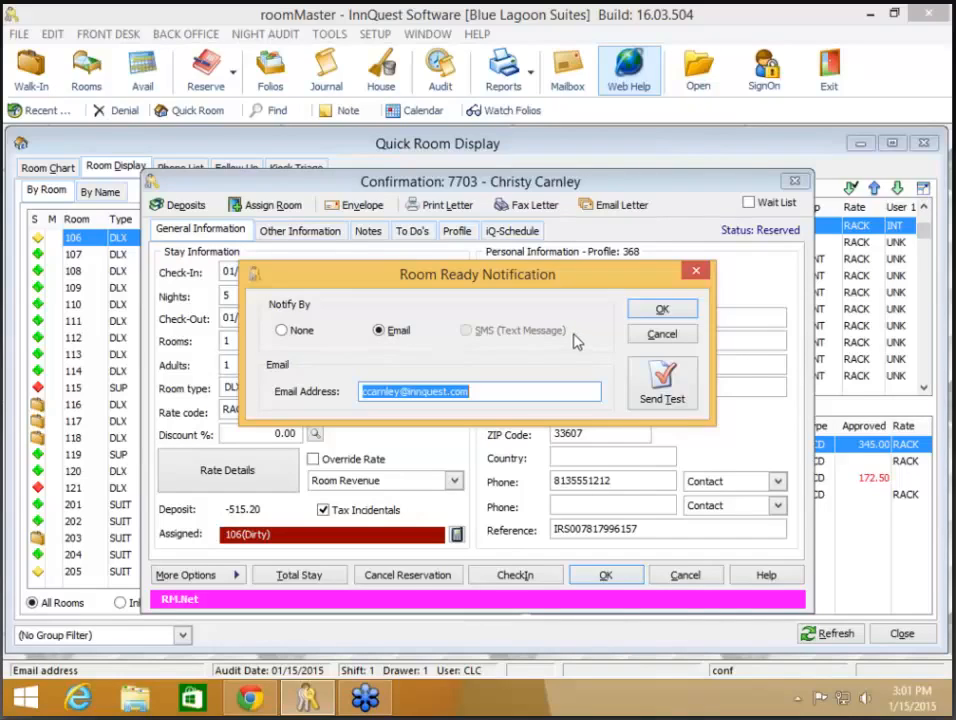
pyautogui.click(664, 312)
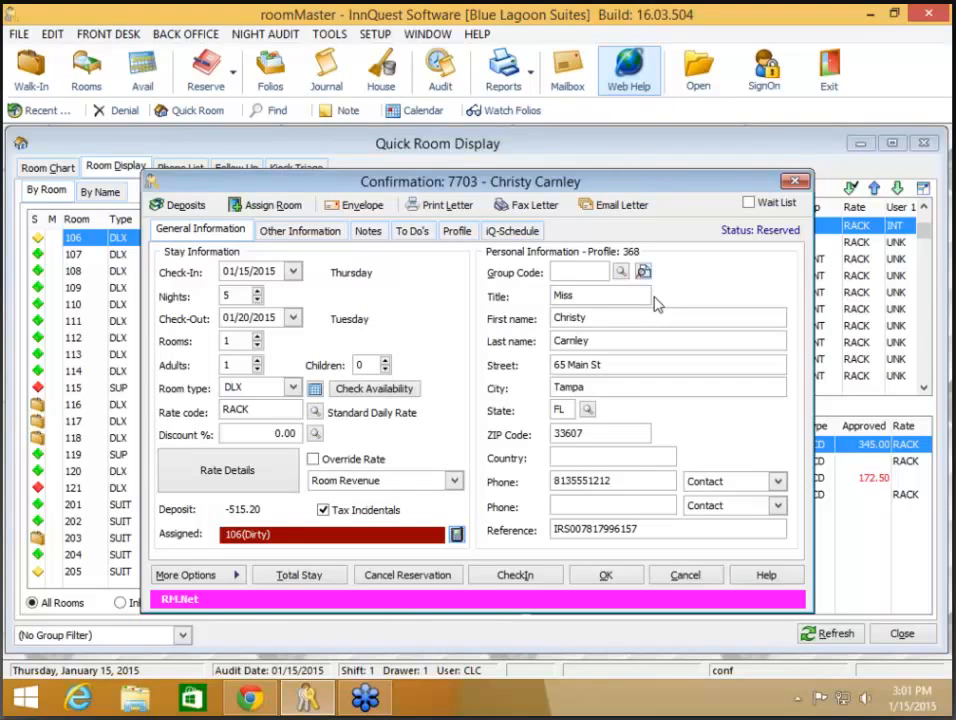
# Step: Close the reservation confirmation and select the second guest in today's arrivals
pyautogui.click(607, 574)
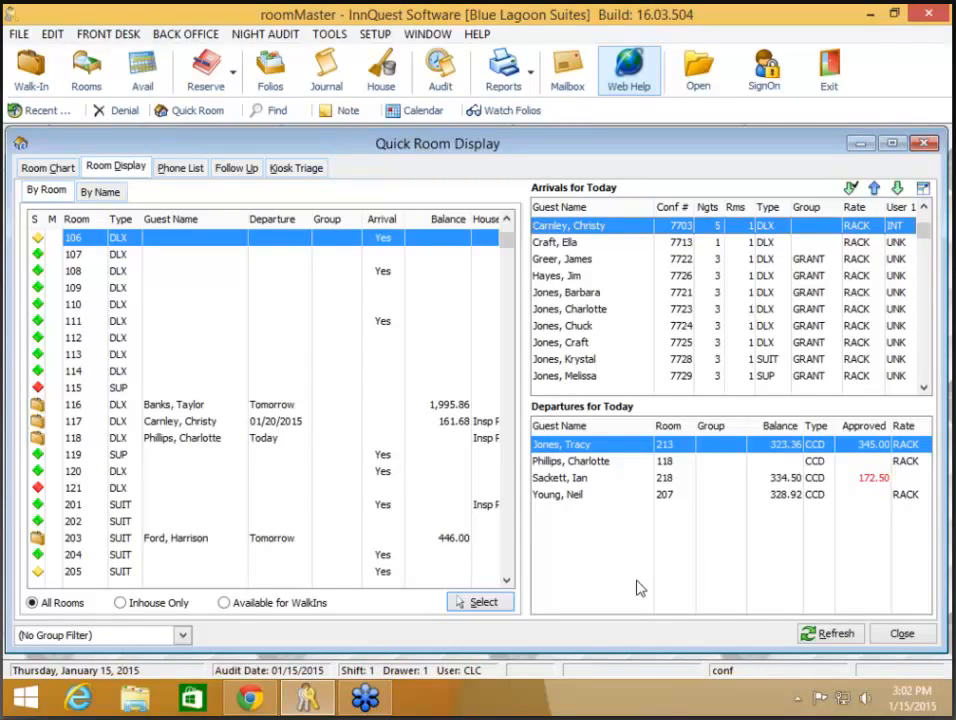
pyautogui.click(571, 244)
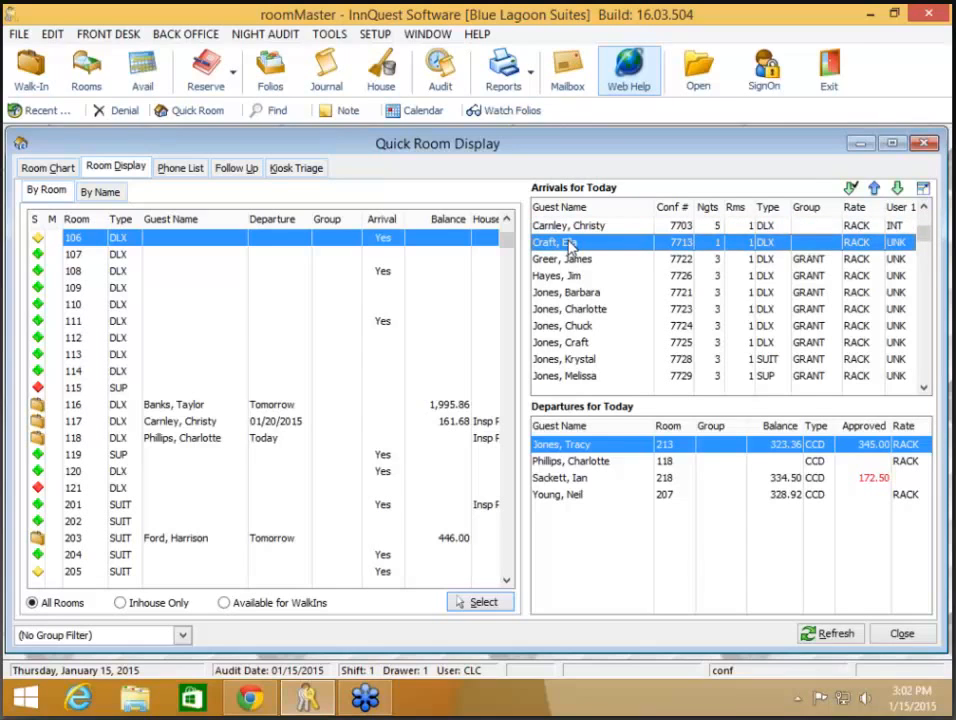
# Step: Open the second arrival's reservation and replace both contact phone fields with new numbers
pyautogui.doubleClick(570, 243)
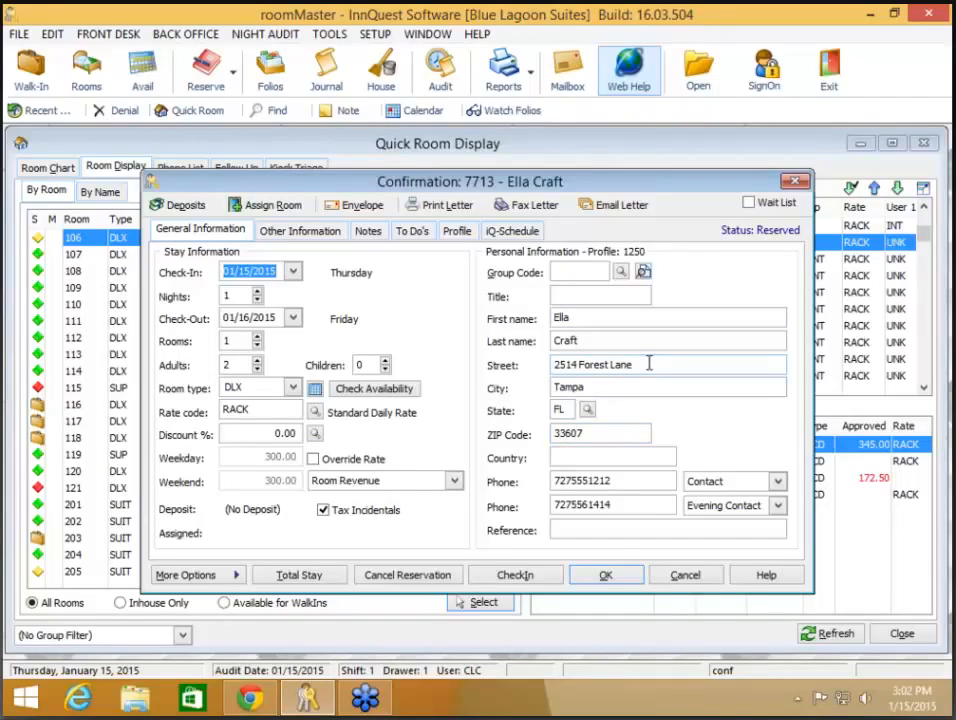
pyautogui.moveTo(649, 364); pyautogui.dragTo(483, 365)
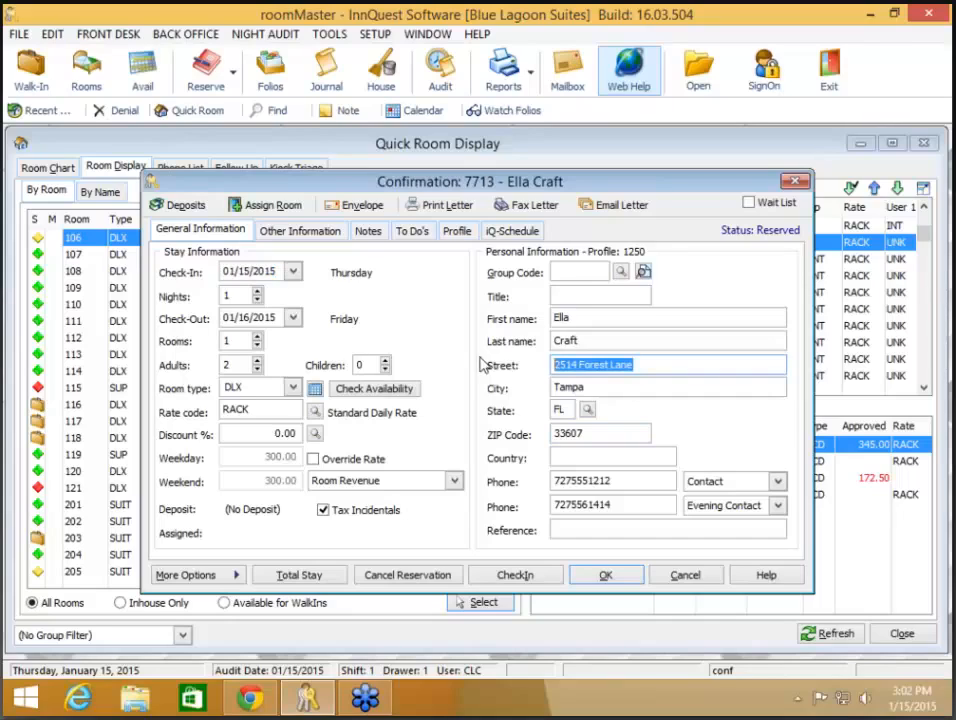
pyautogui.moveTo(617, 480); pyautogui.dragTo(556, 487)
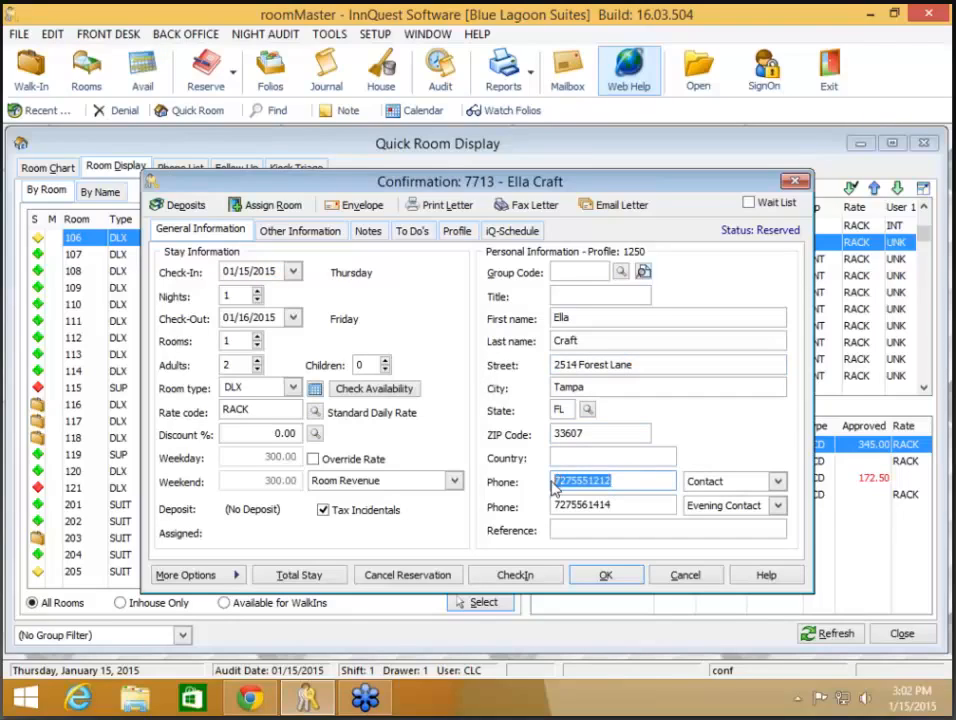
pyautogui.write('813')
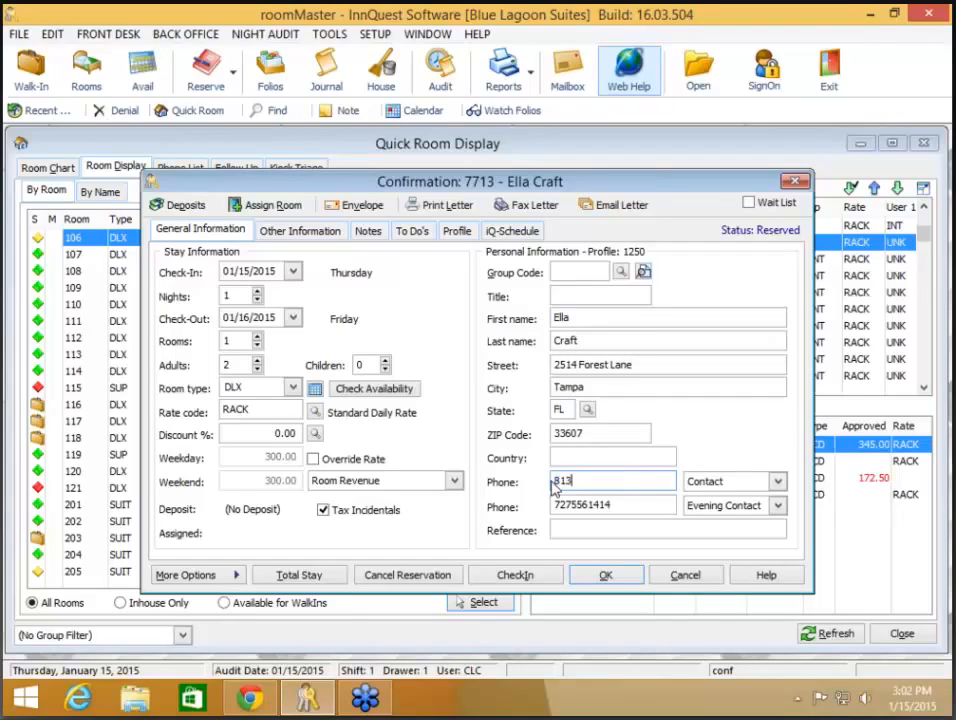
pyautogui.write('551212')
pyautogui.press('Tab')
pyautogui.press('Tab')
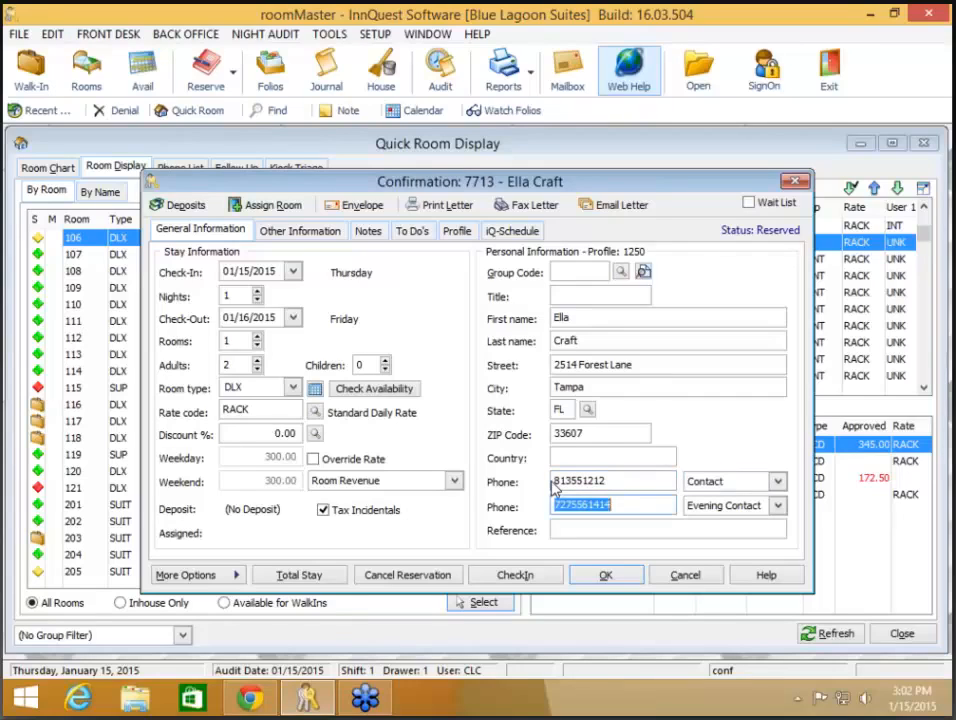
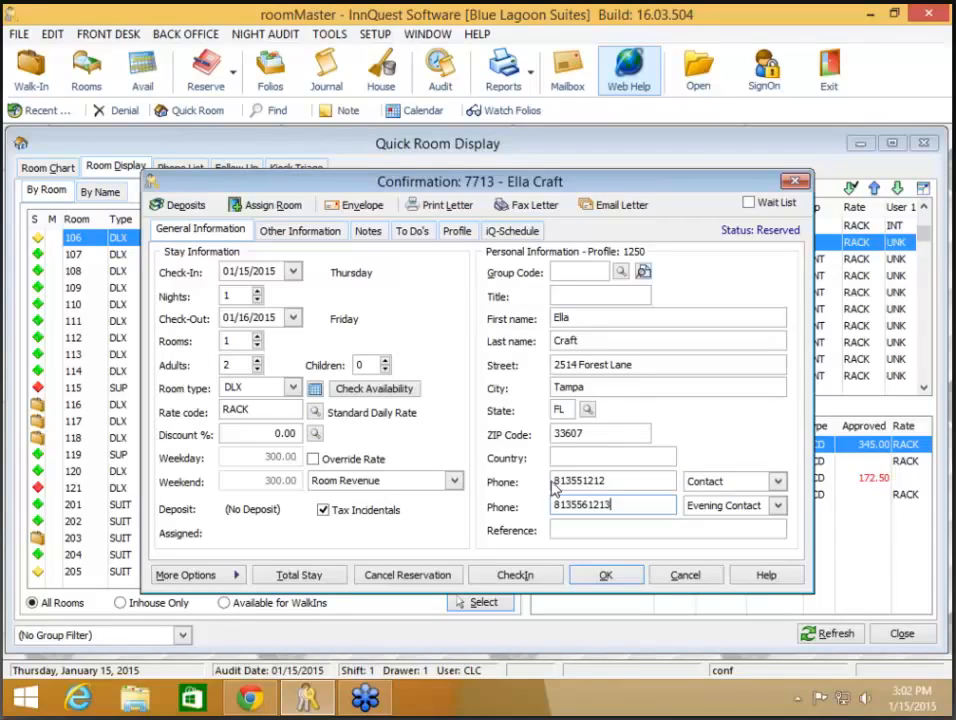
# Step: Save the edited reservation and copy its 6 profile conflicts to the clipboard
pyautogui.press('Tab')
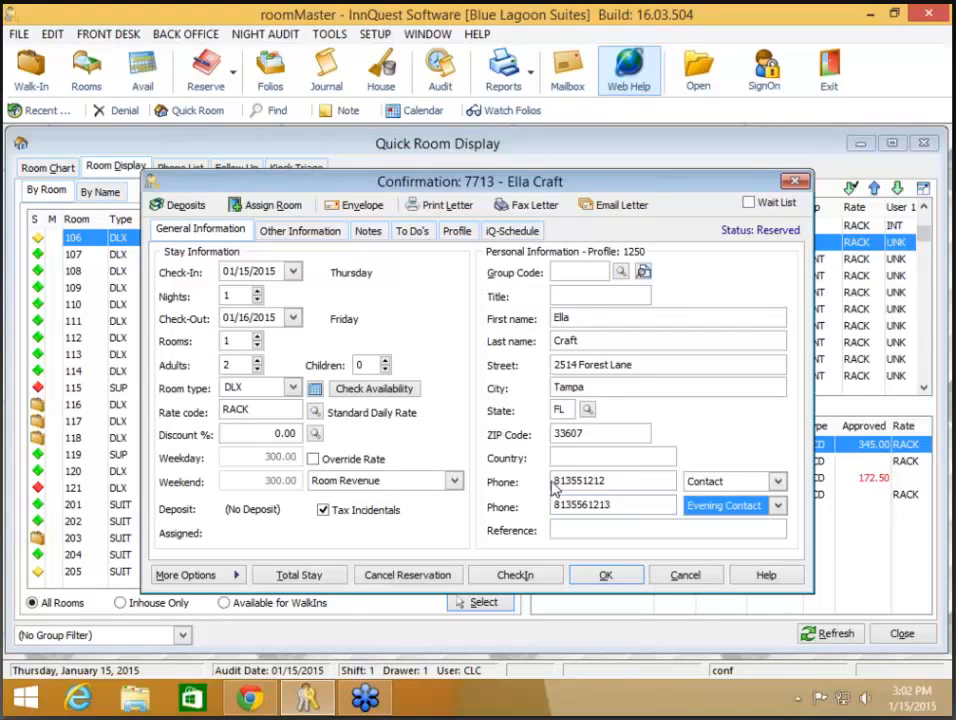
pyautogui.click(607, 578)
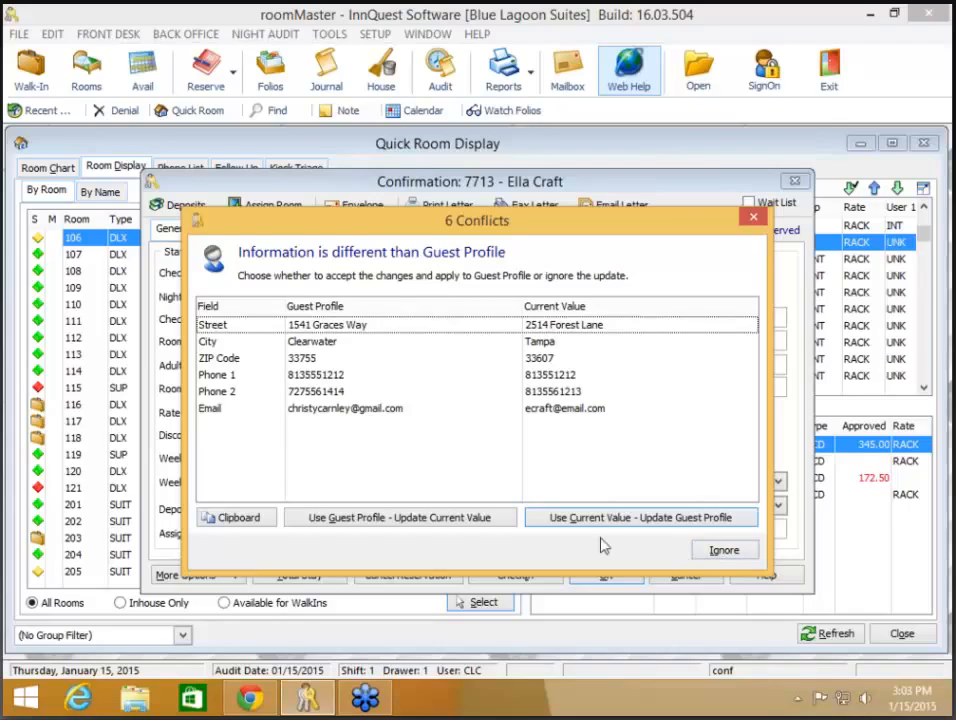
pyautogui.click(227, 521)
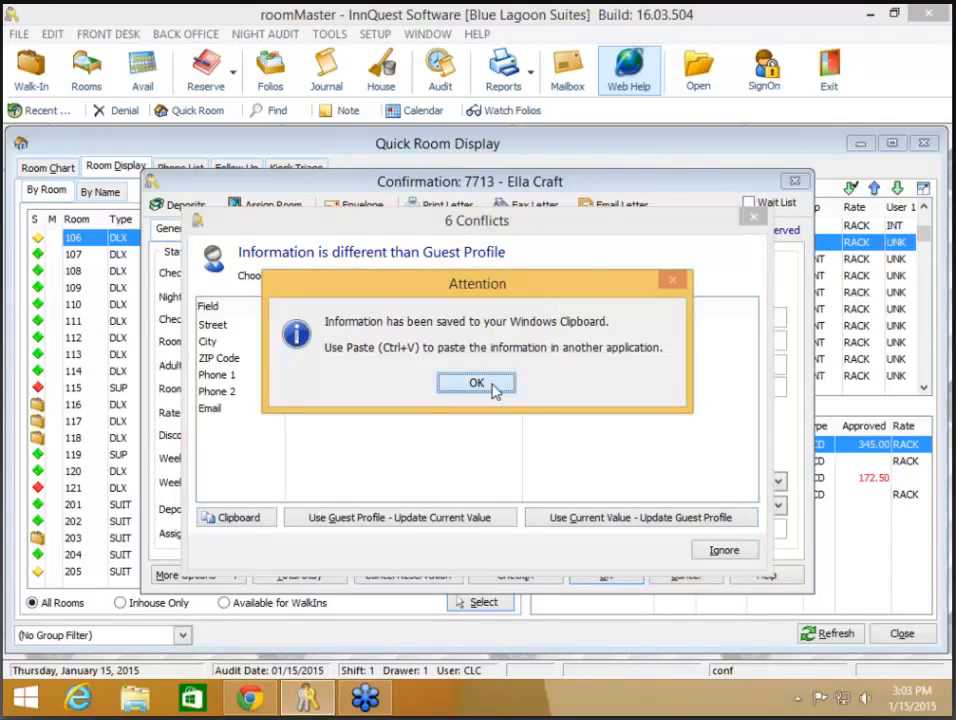
pyautogui.click(476, 384)
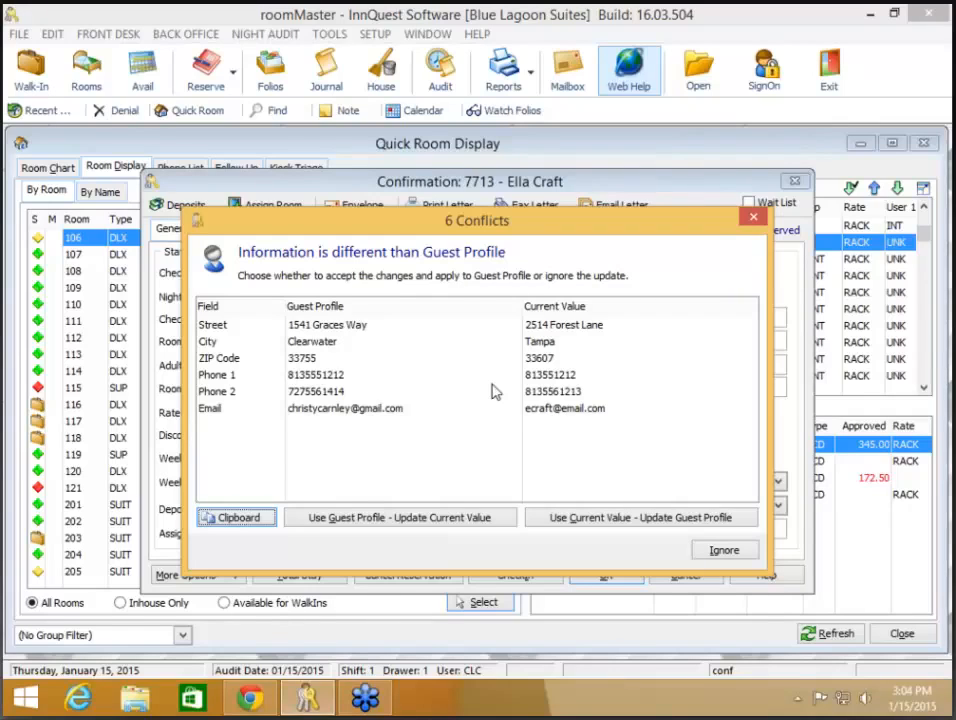
# Step: Apply the reservation's values to the guest profile, review the profile, and close the reservation
pyautogui.click(668, 520)
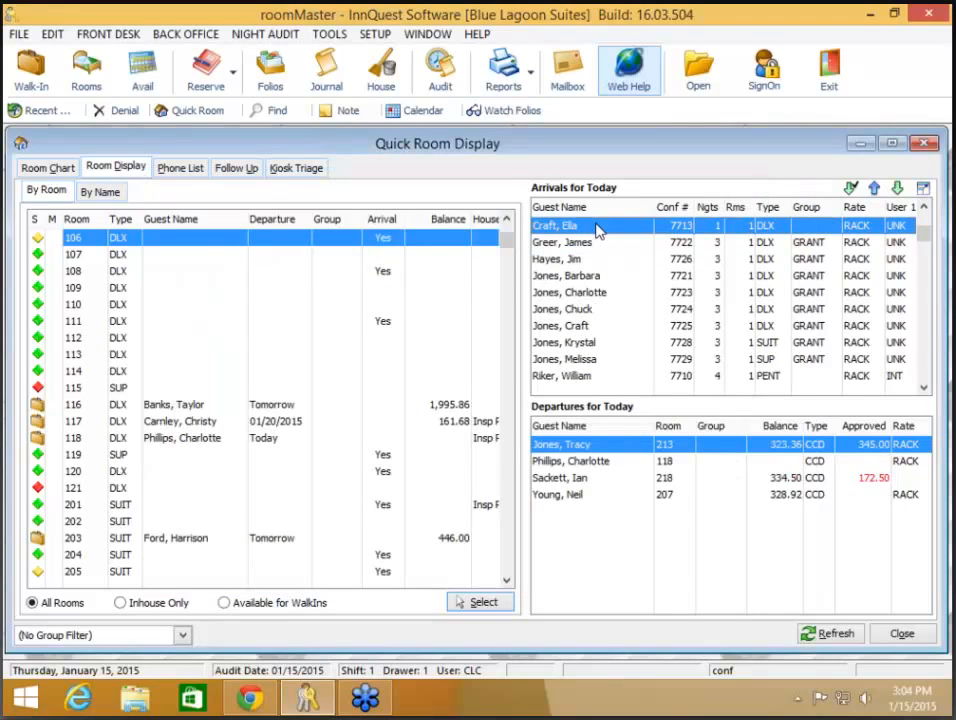
pyautogui.doubleClick(597, 227)
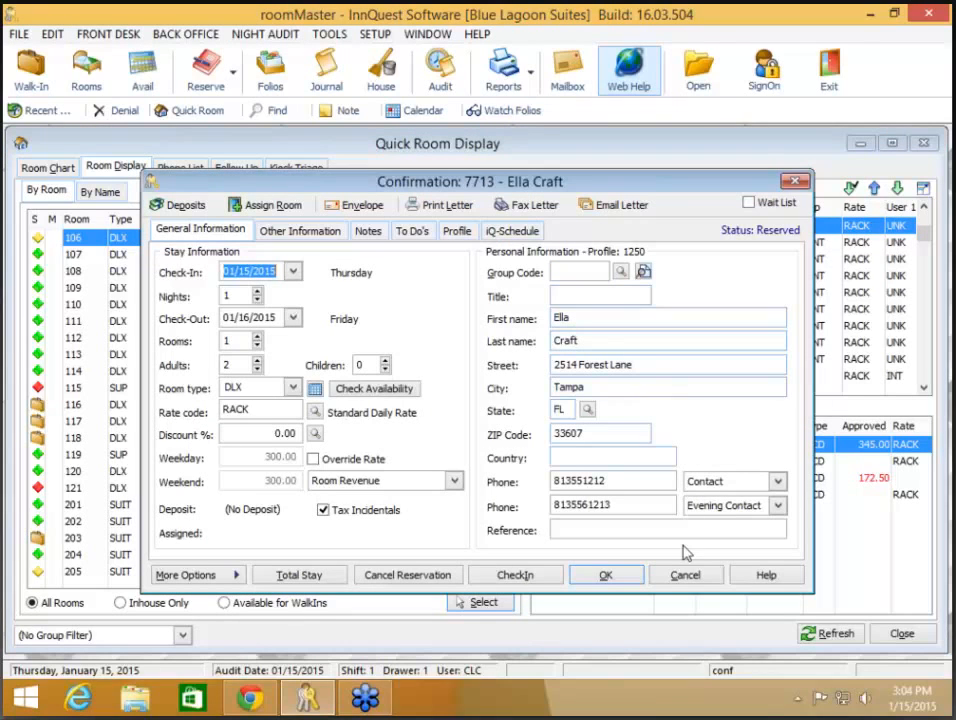
pyautogui.click(460, 231)
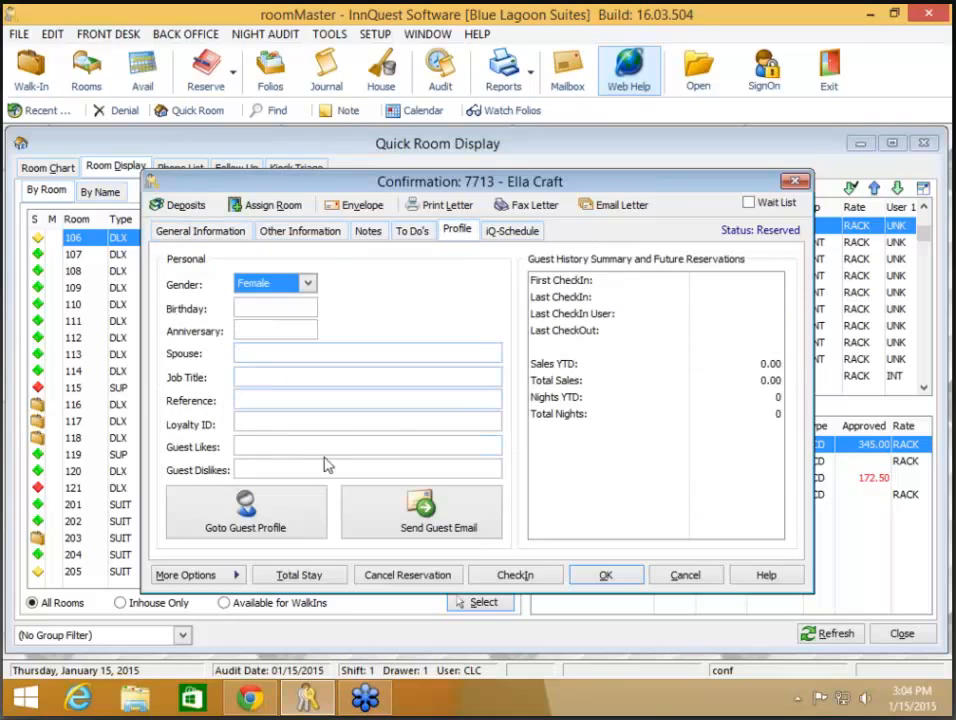
pyautogui.click(277, 508)
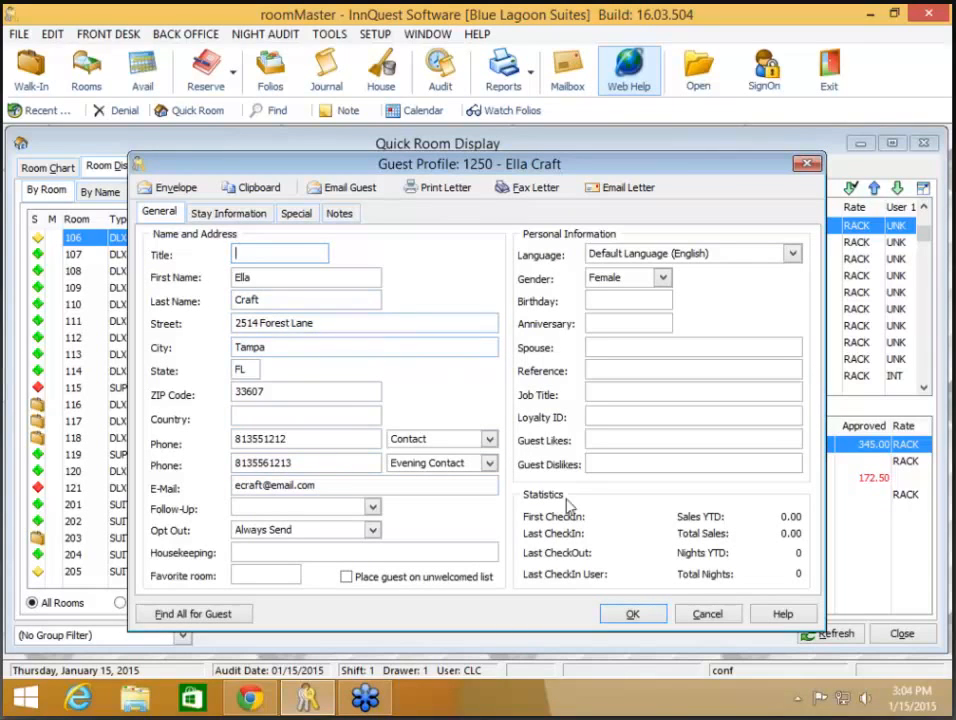
pyautogui.click(634, 618)
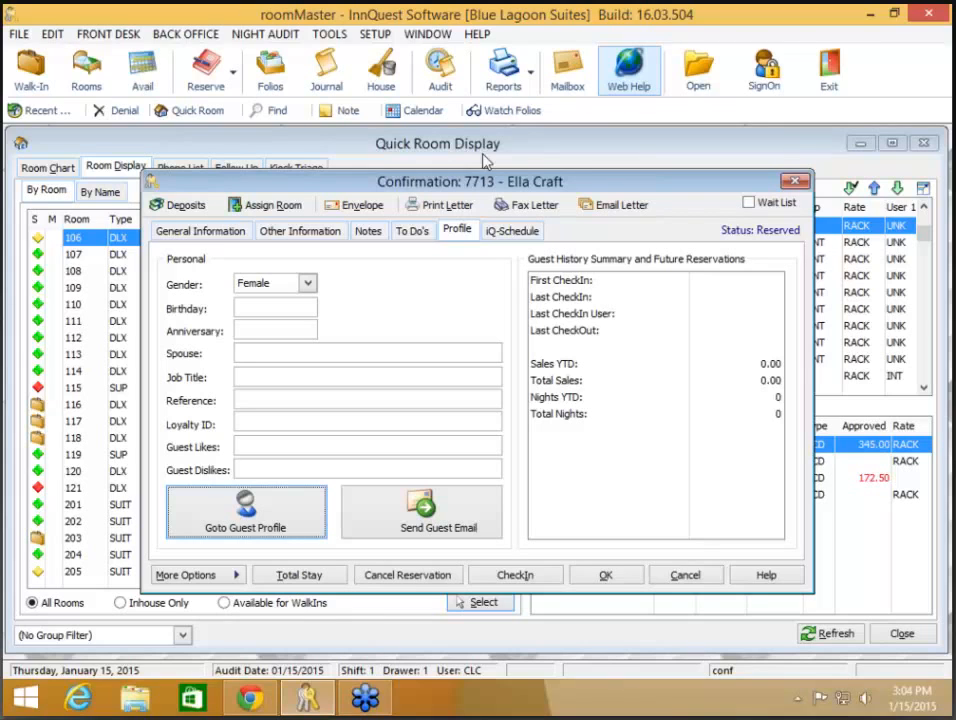
pyautogui.click(614, 575)
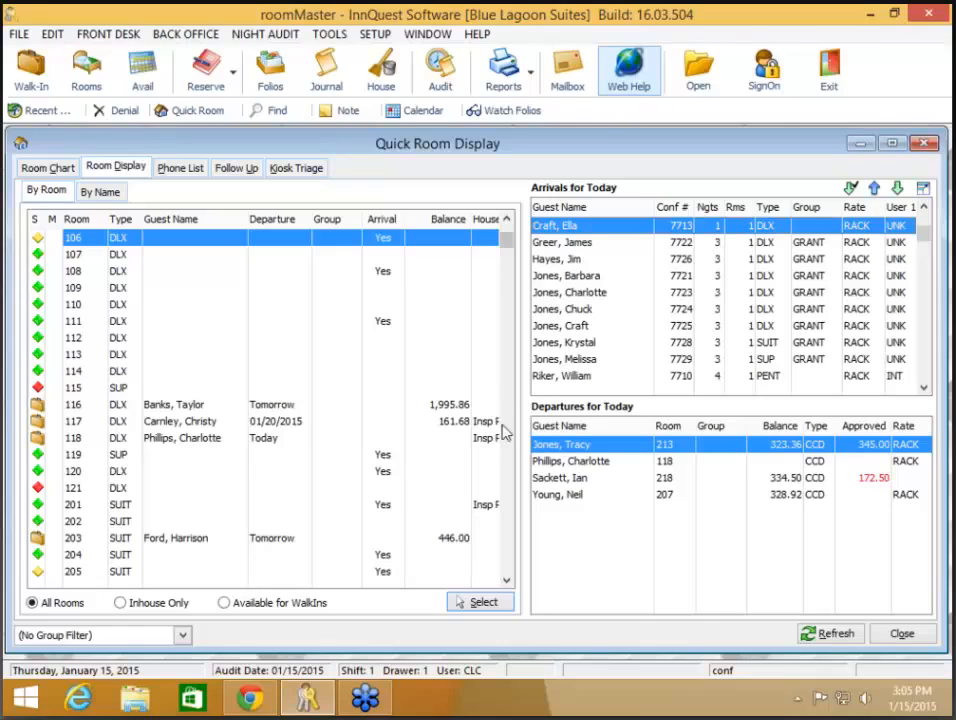
# Step: Find folio 163874 for room 304 and review its 527.85 credit card approval
pyautogui.click(895, 638)
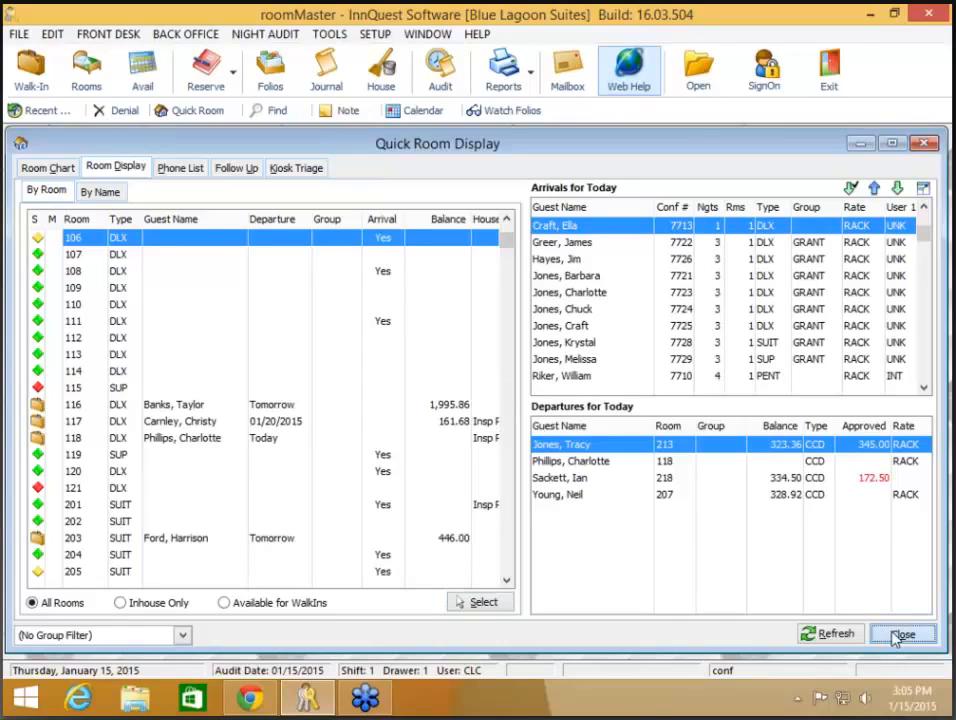
pyautogui.write('163874')
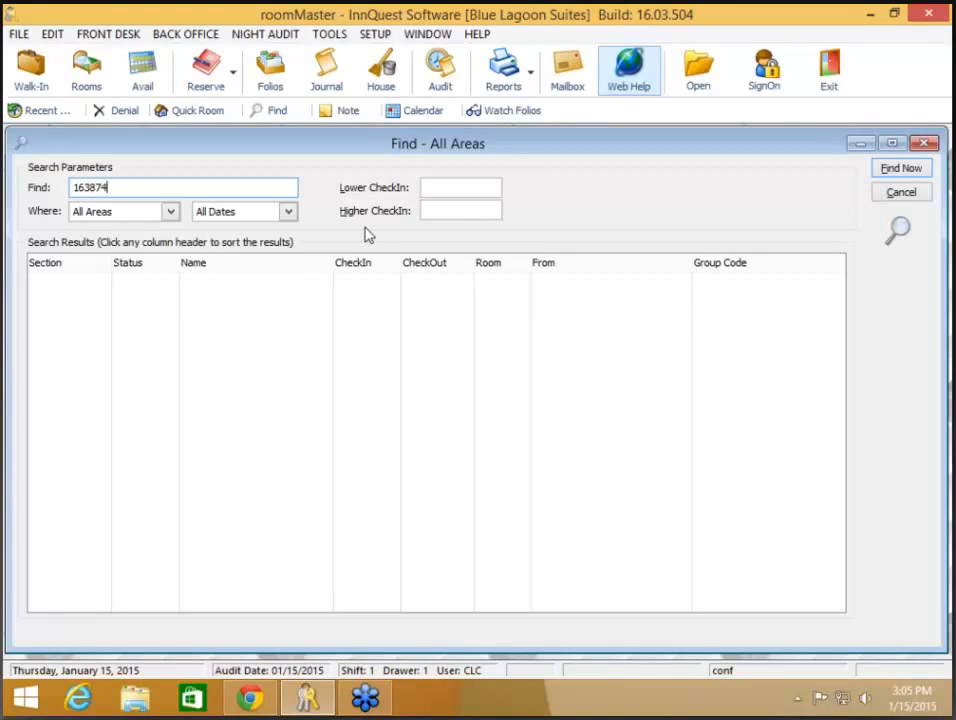
pyautogui.press('Return')
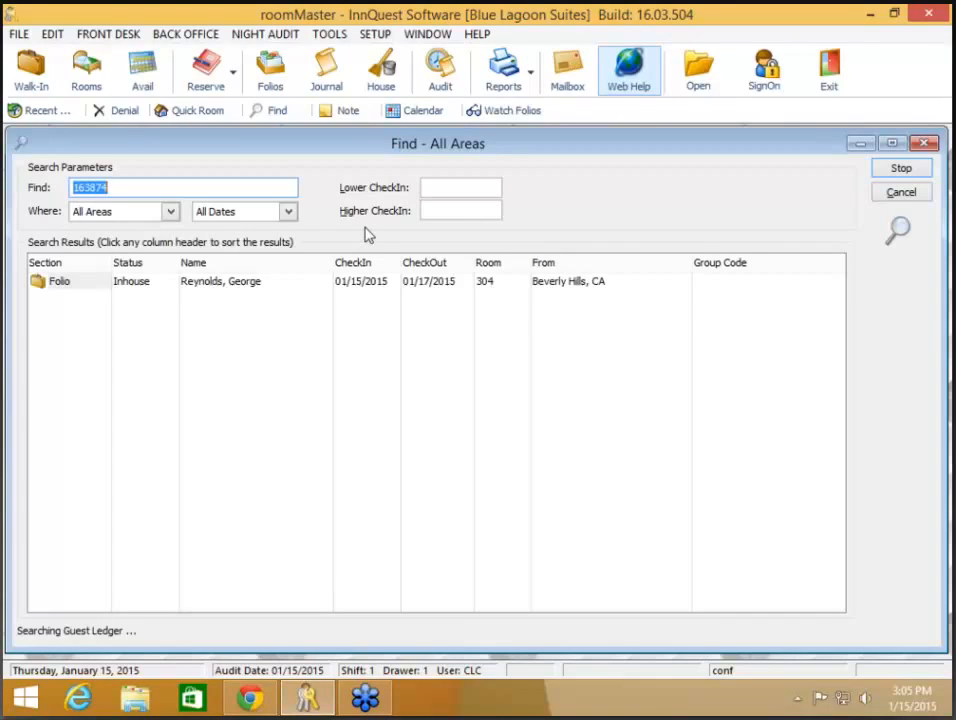
pyautogui.click(372, 283)
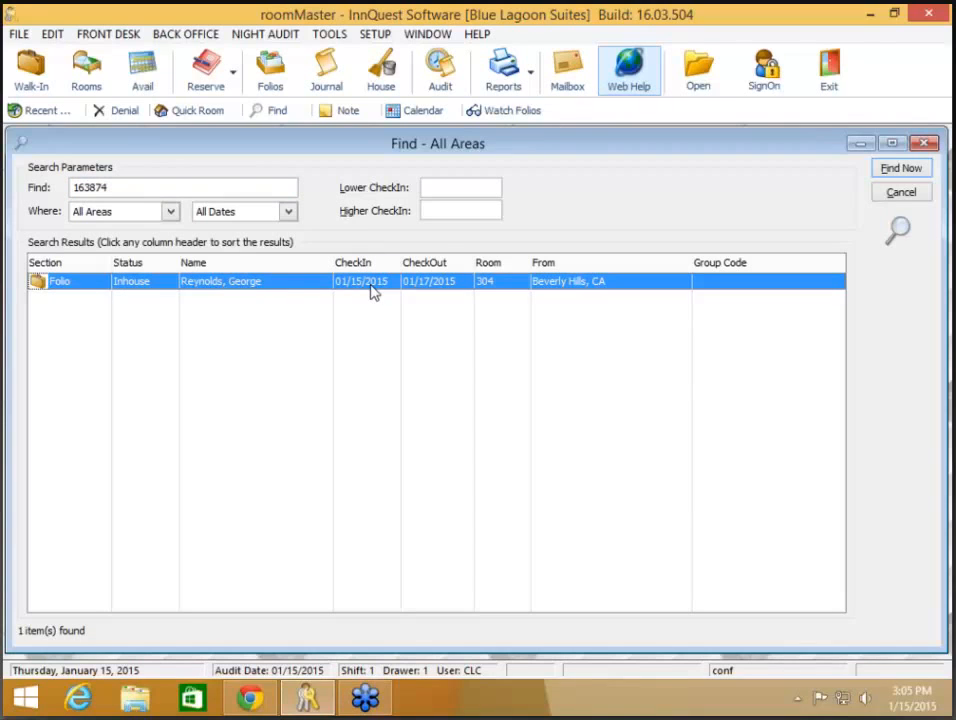
pyautogui.doubleClick(373, 288)
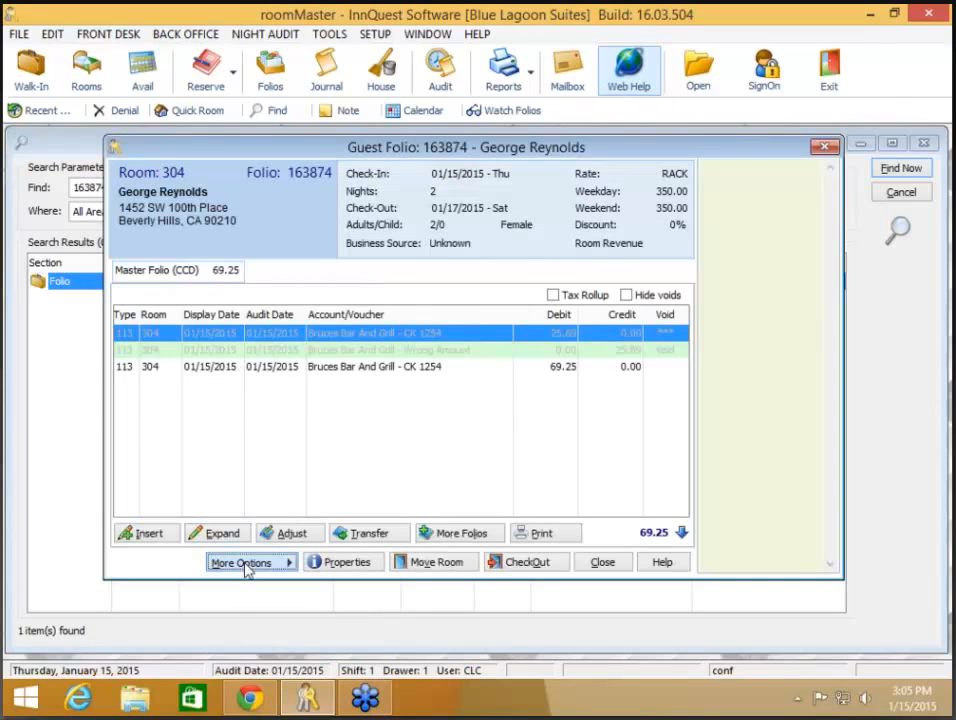
pyautogui.click(245, 565)
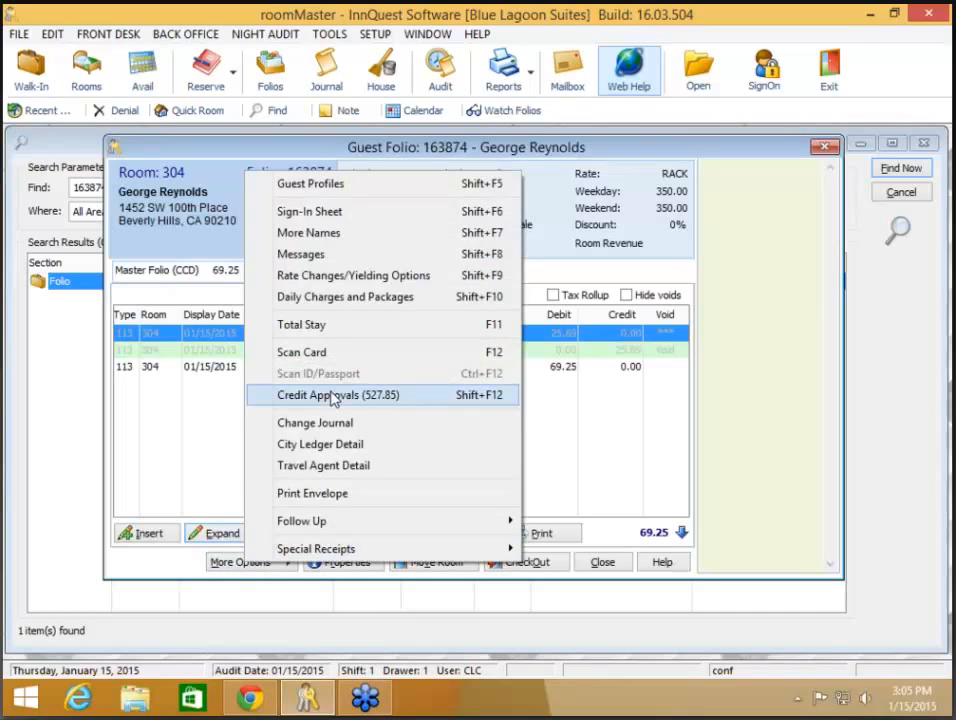
pyautogui.click(335, 397)
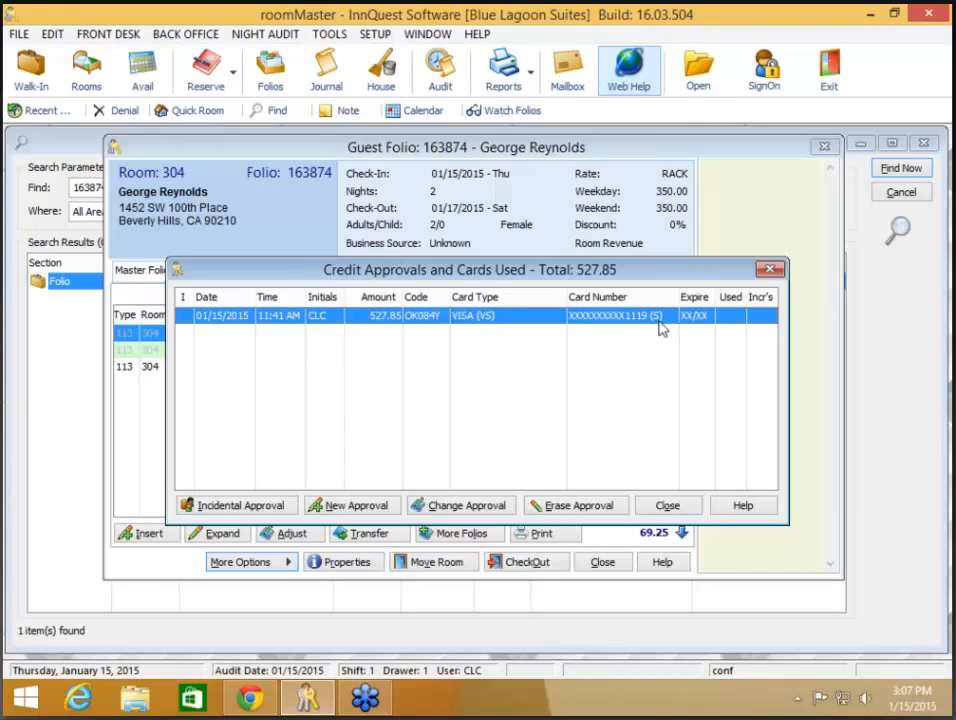
pyautogui.click(667, 506)
pyautogui.click(610, 561)
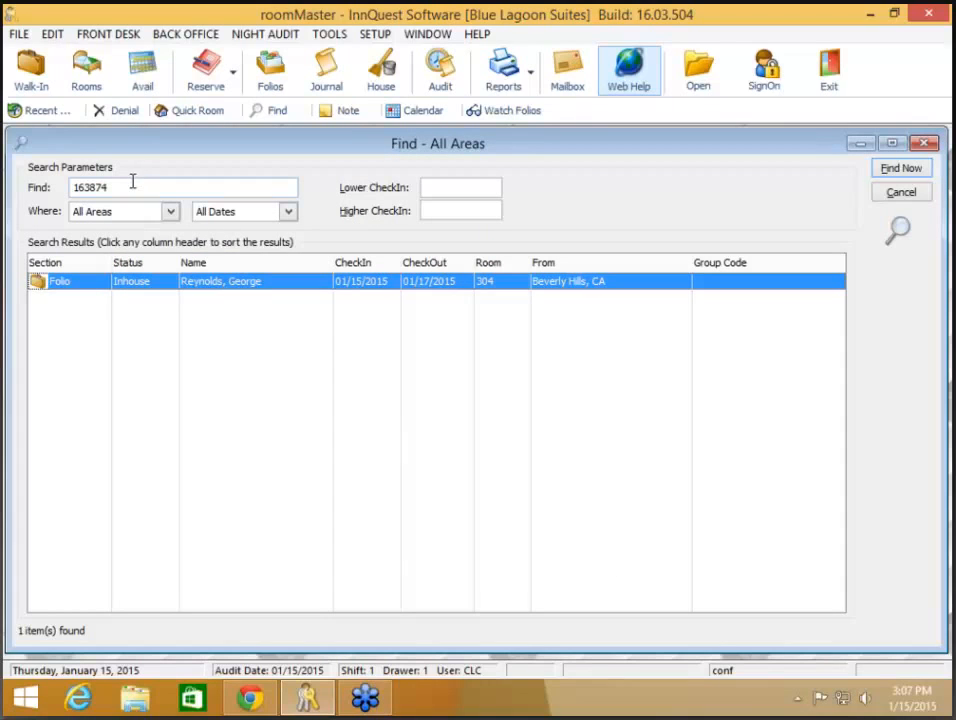
# Step: Search folio 163867 for room 213 and check its 345.00 American Express approval
pyautogui.moveTo(132, 181); pyautogui.dragTo(42, 191)
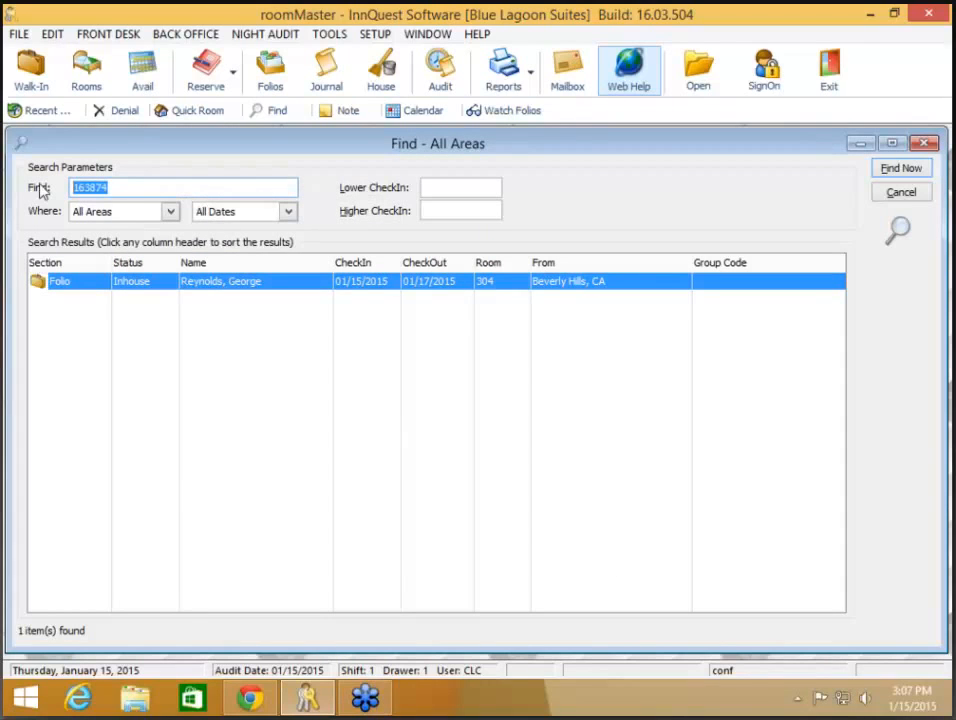
pyautogui.write('163867')
pyautogui.press('Return')
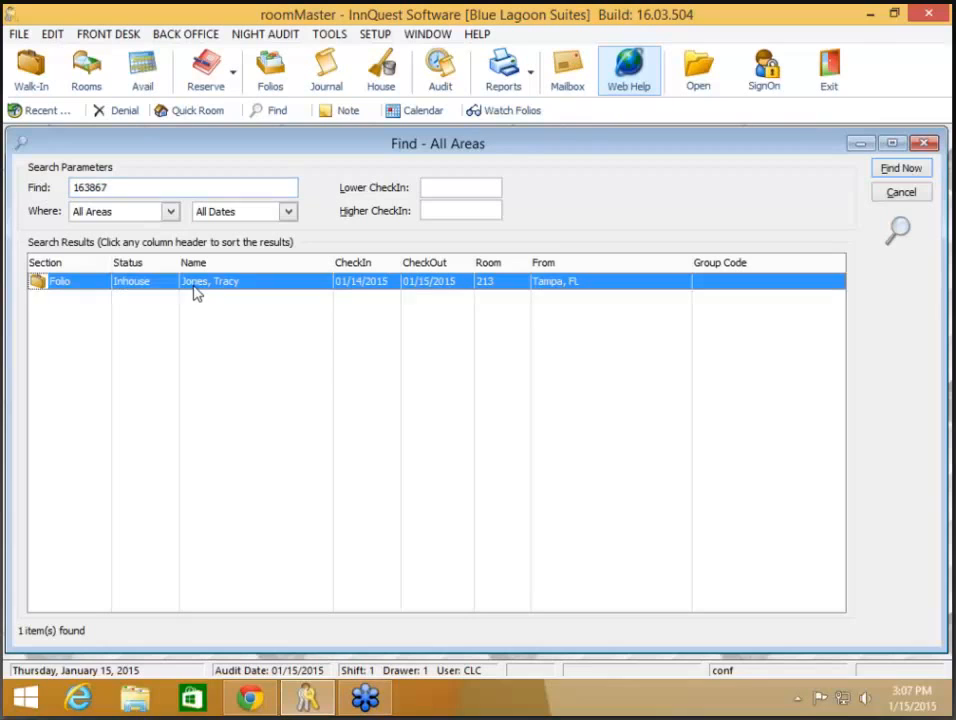
pyautogui.doubleClick(197, 285)
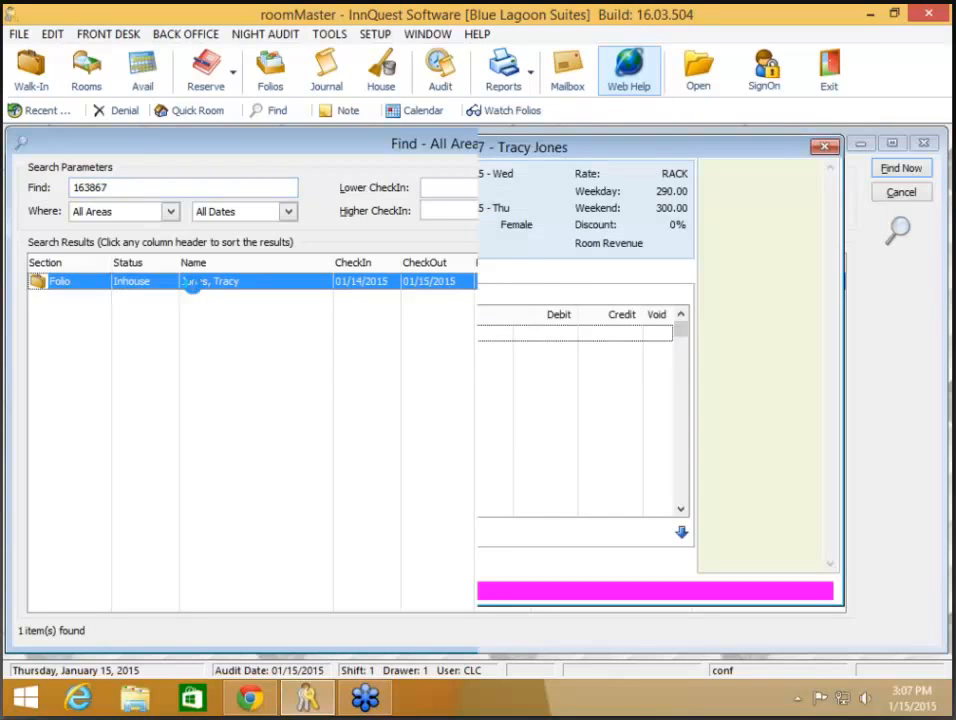
pyautogui.click(252, 562)
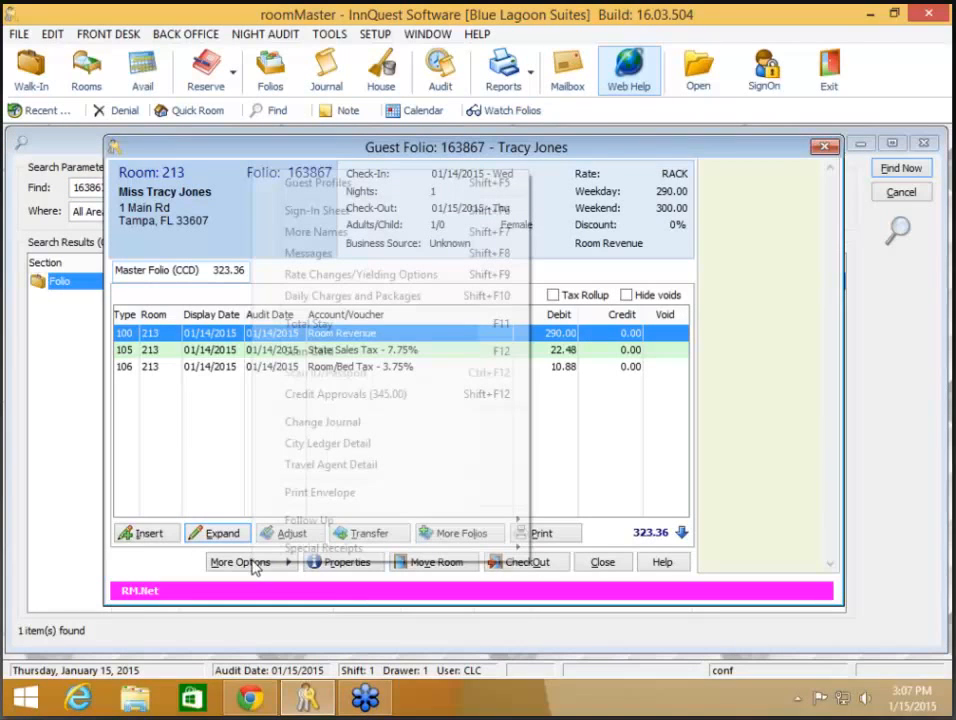
pyautogui.click(345, 394)
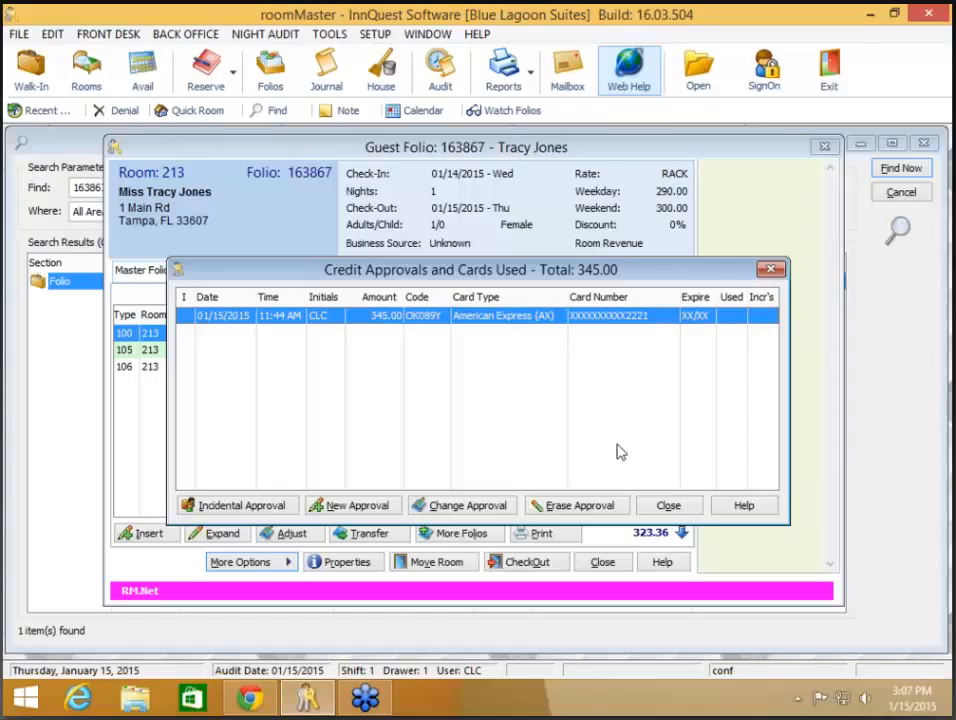
pyautogui.click(668, 506)
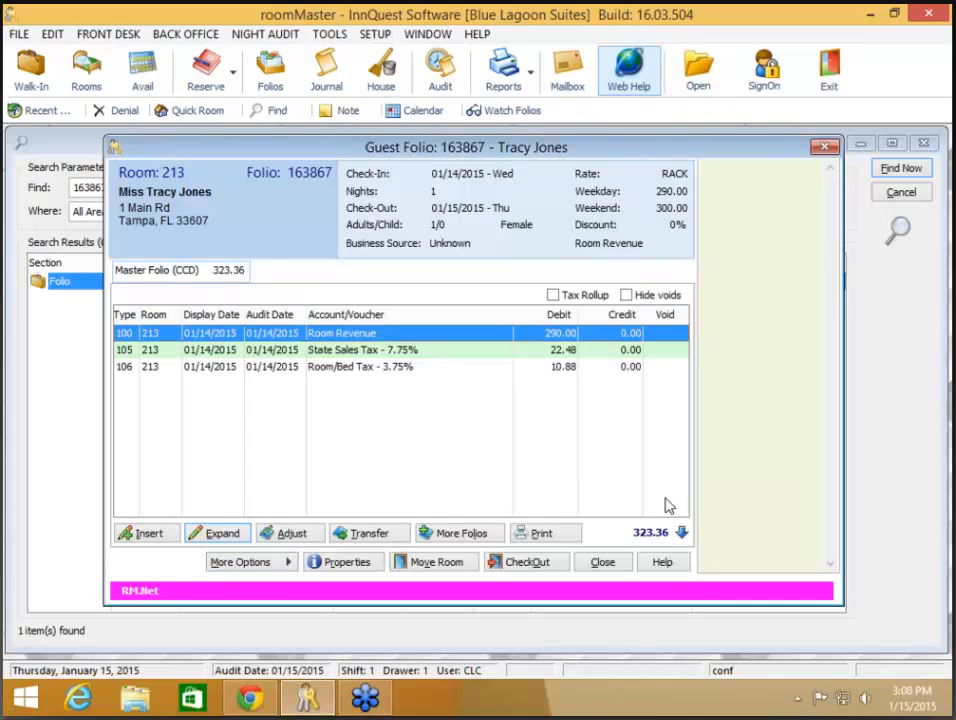
pyautogui.click(614, 565)
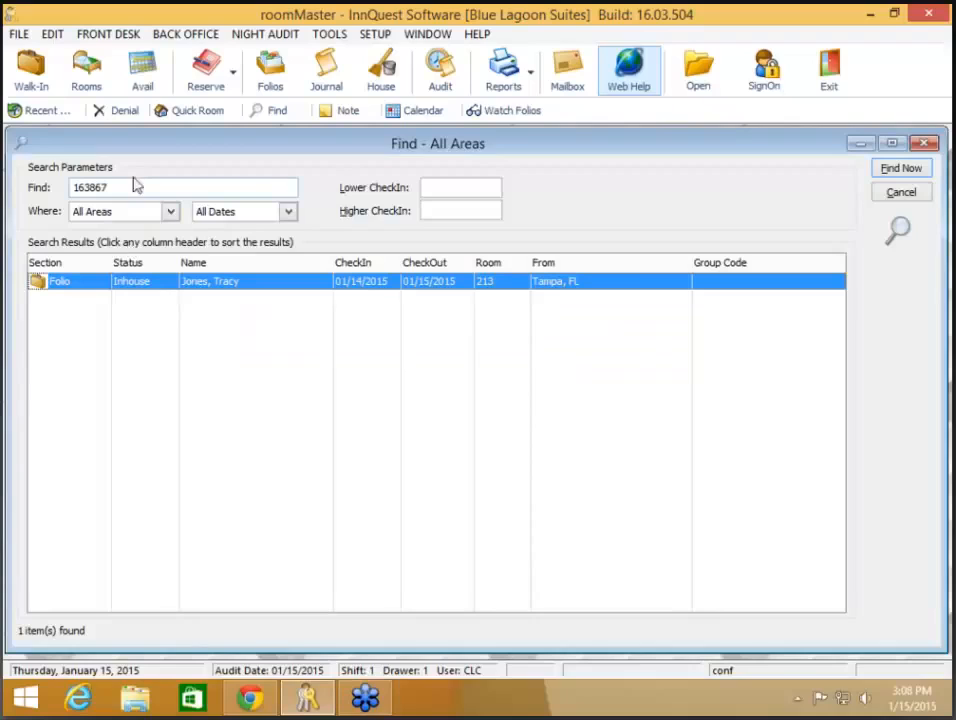
pyautogui.moveTo(128, 187); pyautogui.dragTo(6, 192)
pyautogui.write('163')
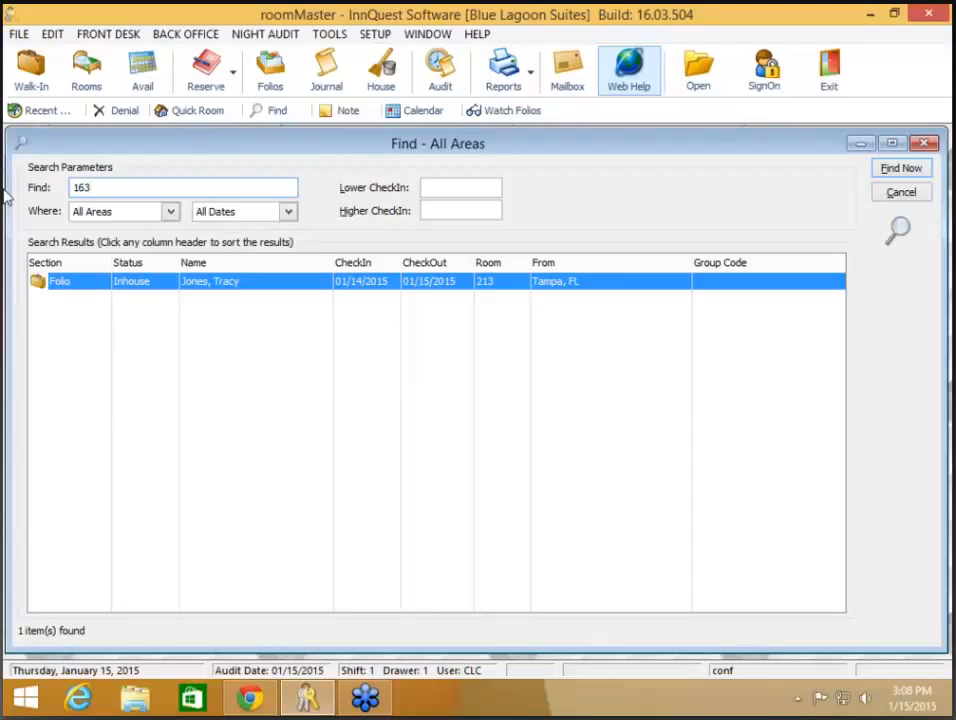
pyautogui.write('866')
pyautogui.press('Return')
pyautogui.click(243, 280)
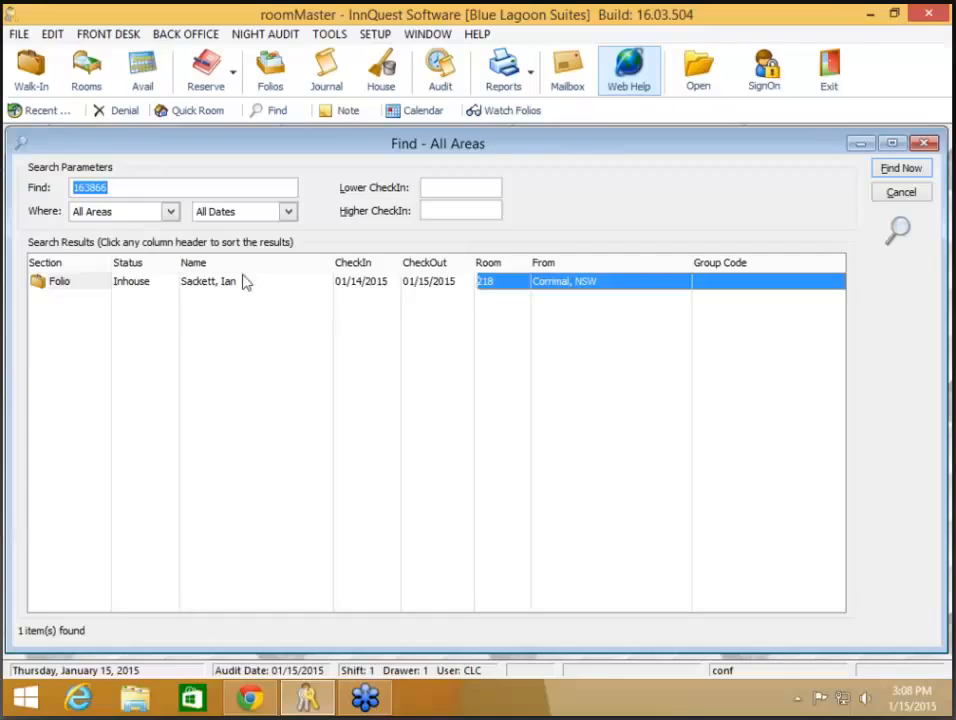
pyautogui.doubleClick(243, 280)
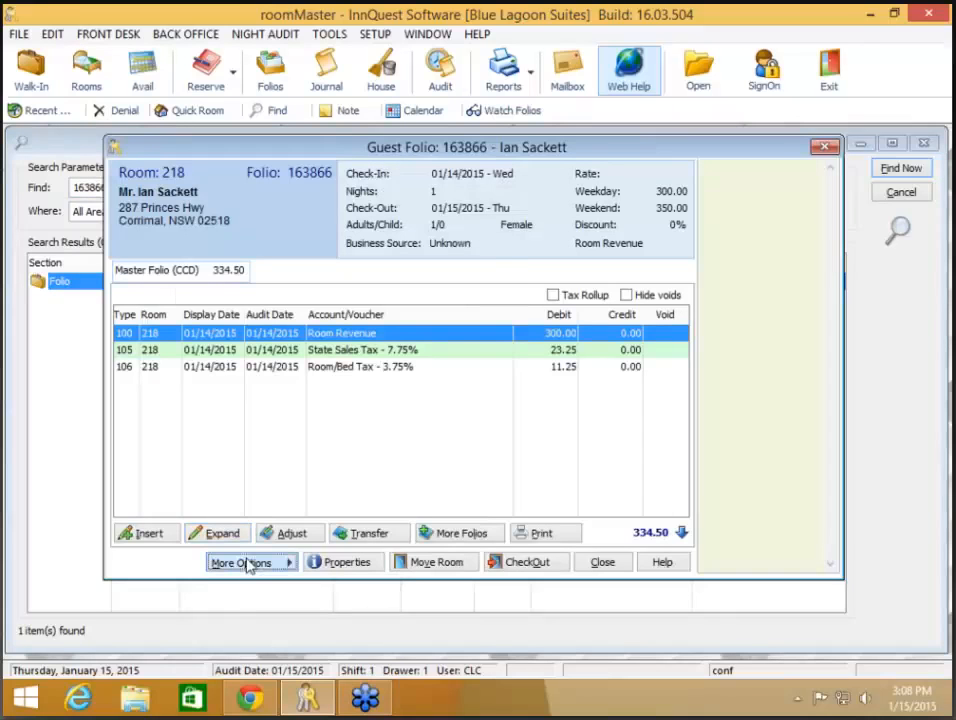
pyautogui.click(248, 563)
pyautogui.click(305, 392)
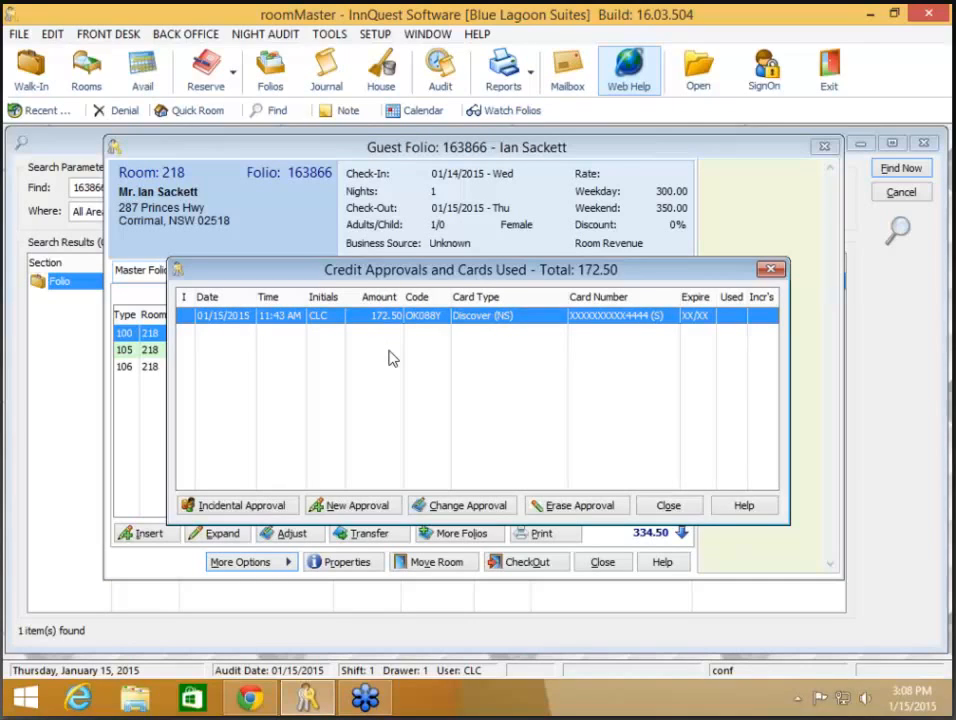
pyautogui.moveTo(396, 271); pyautogui.dragTo(398, 258)
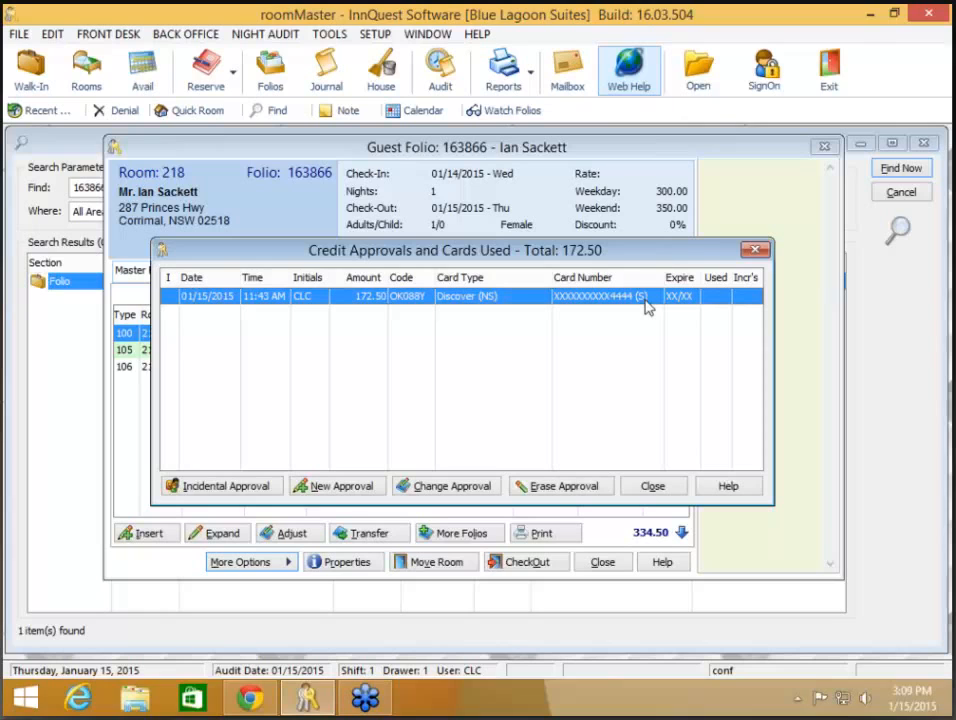
# Step: Change the room 218 Discover card approval amount to 350.00 and submit it for processing
pyautogui.click(447, 488)
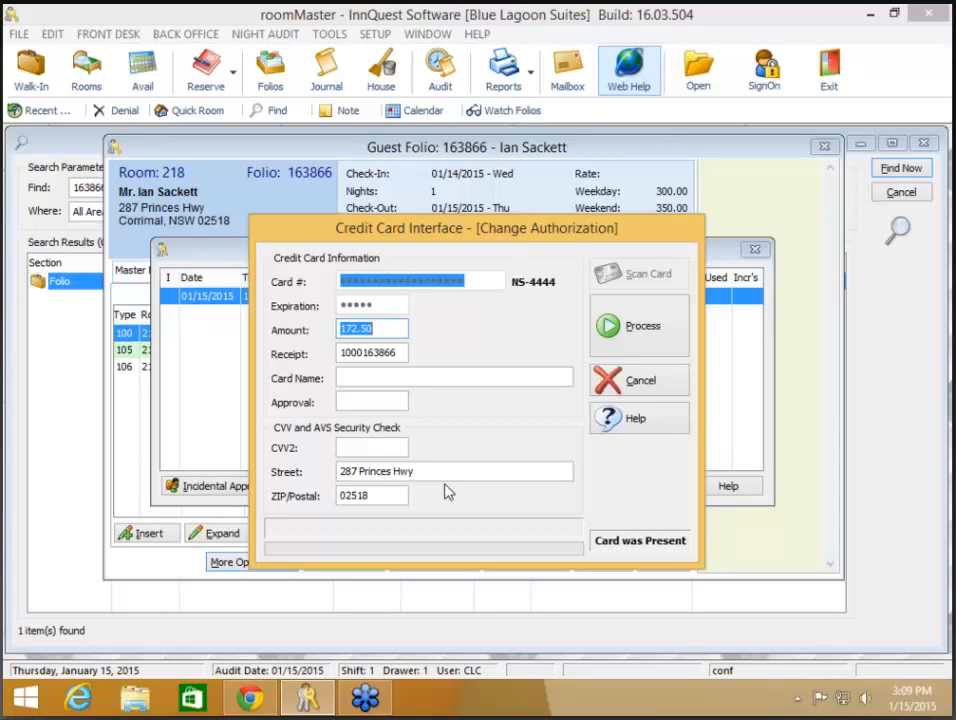
pyautogui.write('350.00')
pyautogui.click(643, 329)
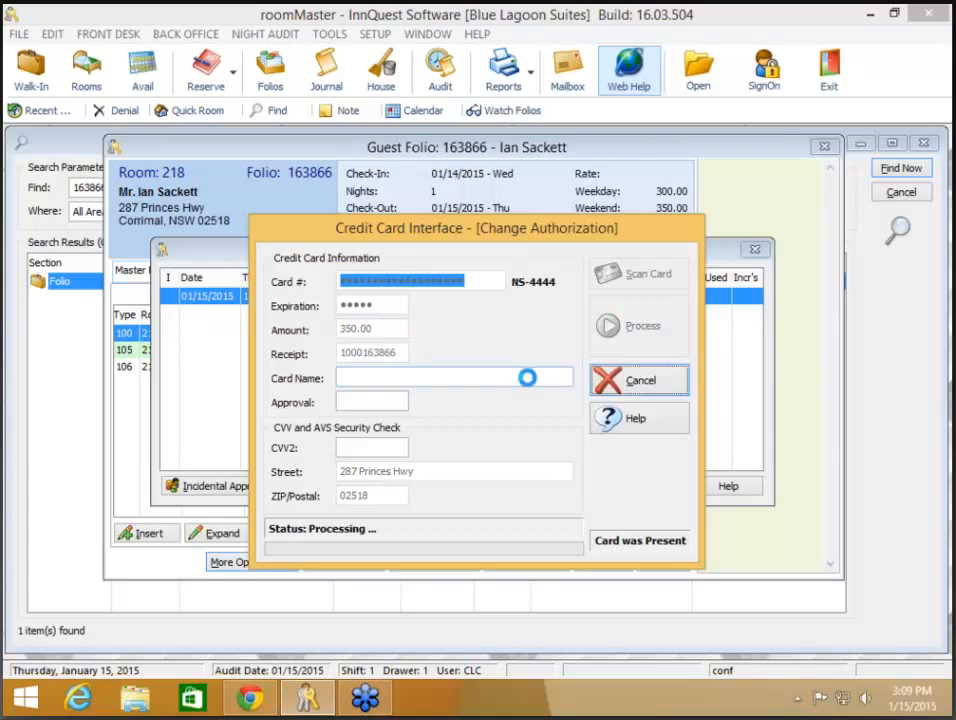
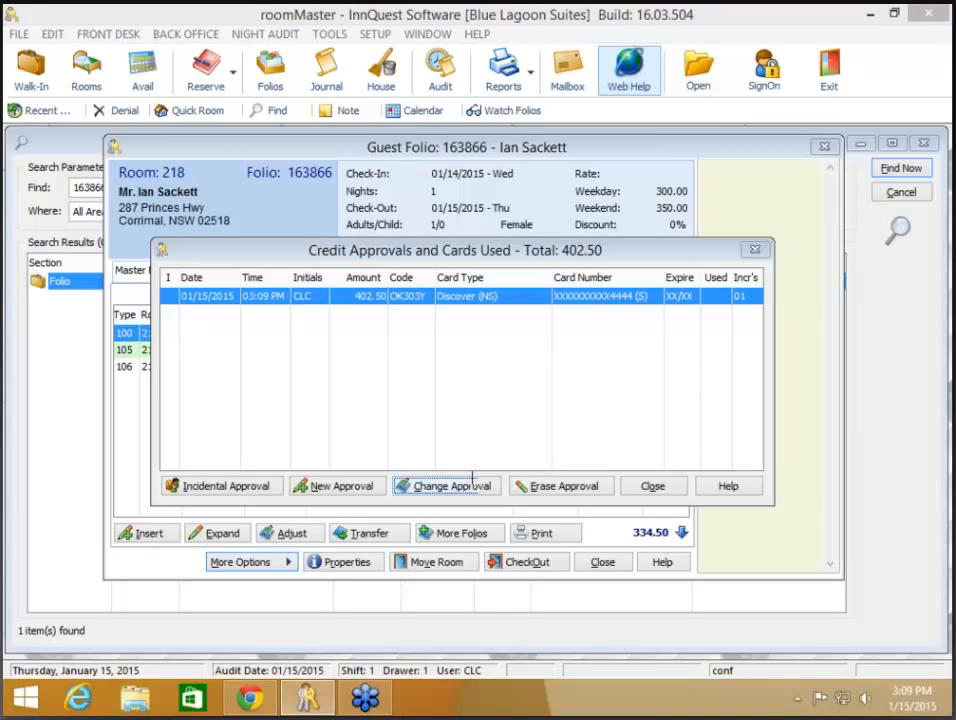
# Step: Change the card approval amount to 405.00 so the approved total reaches 465.75
pyautogui.click(452, 486)
pyautogui.write('405.00')
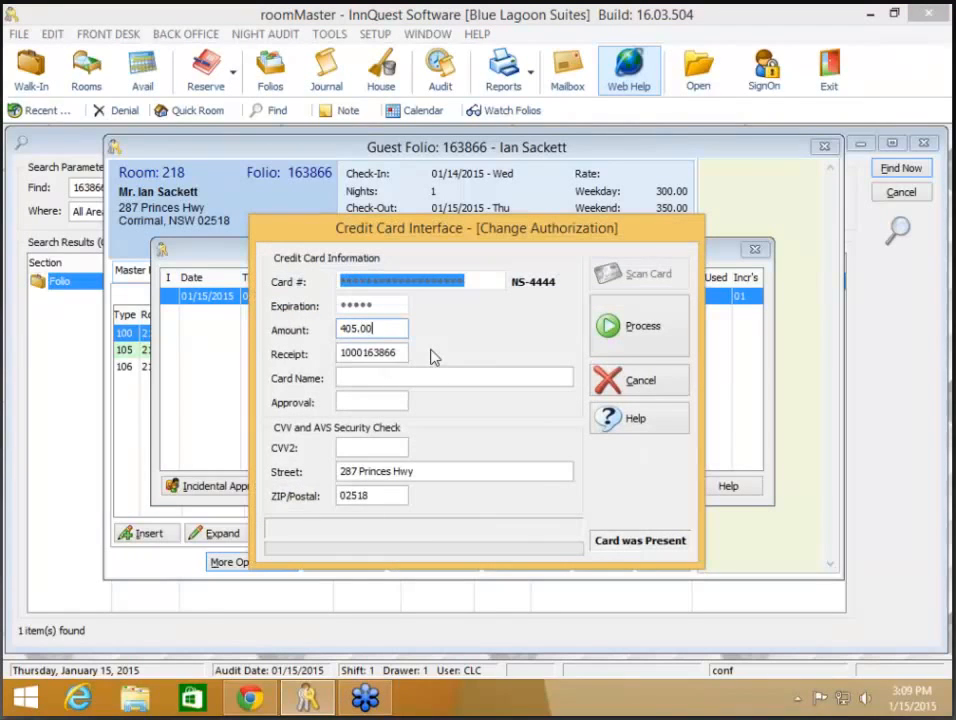
pyautogui.click(634, 338)
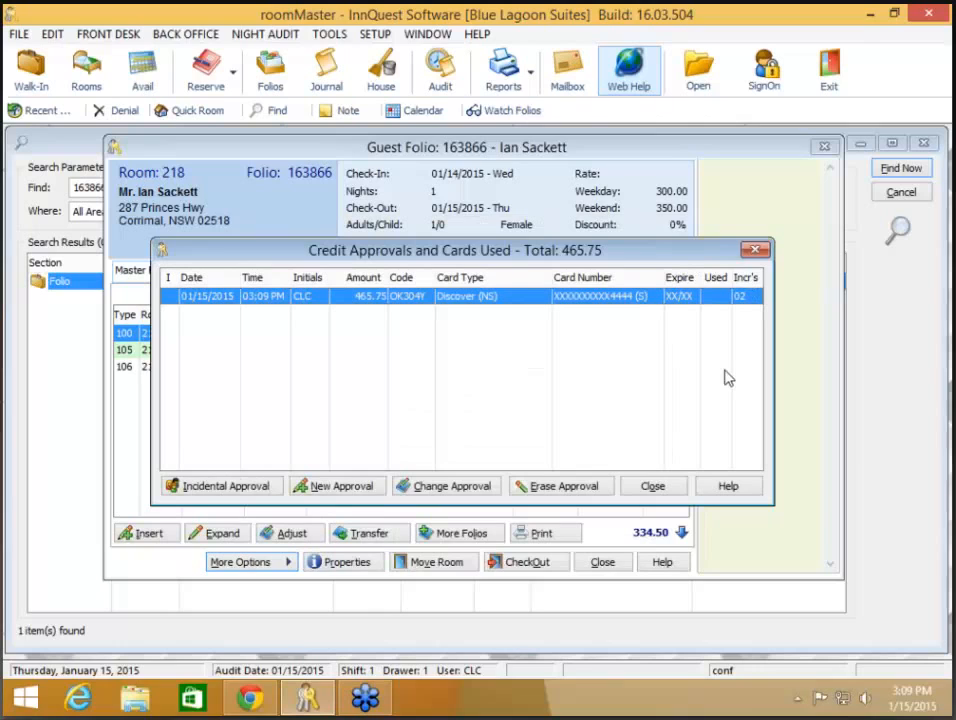
# Step: Close Credit Approvals and insert a 334.50 payment transaction on the folio, entered under code 202
pyautogui.click(653, 485)
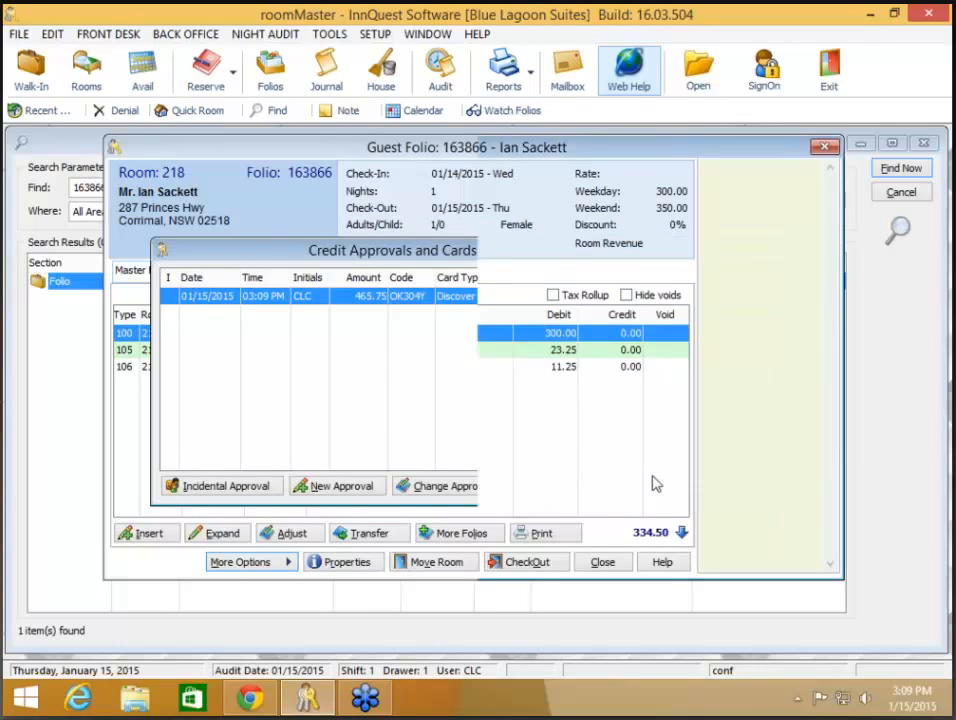
pyautogui.click(135, 533)
pyautogui.write('2')
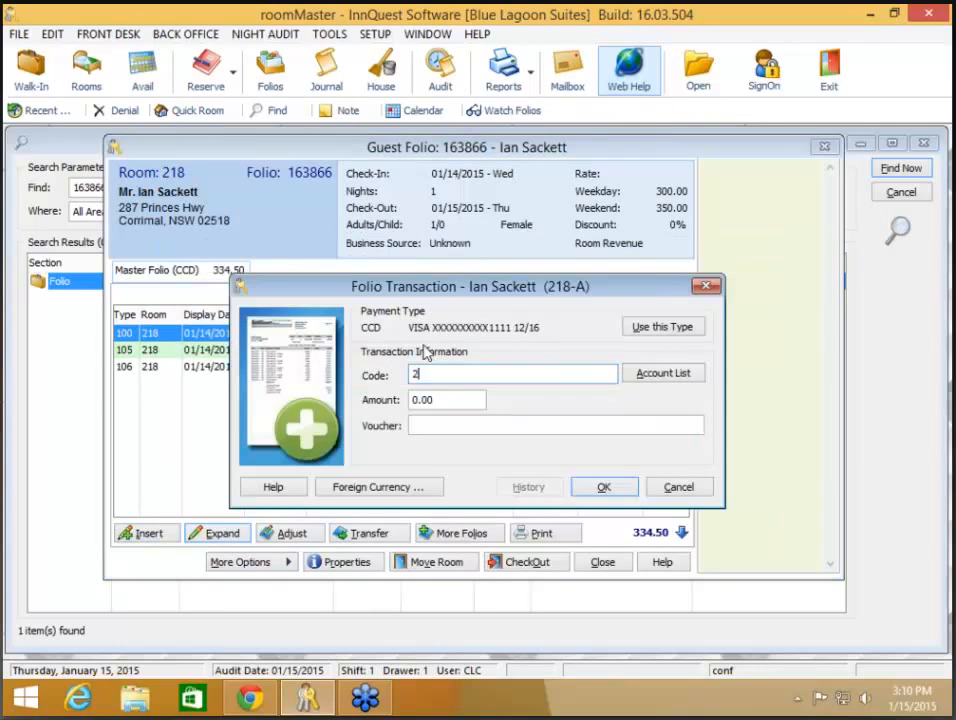
pyautogui.write('02')
pyautogui.press('Tab')
pyautogui.write('334')
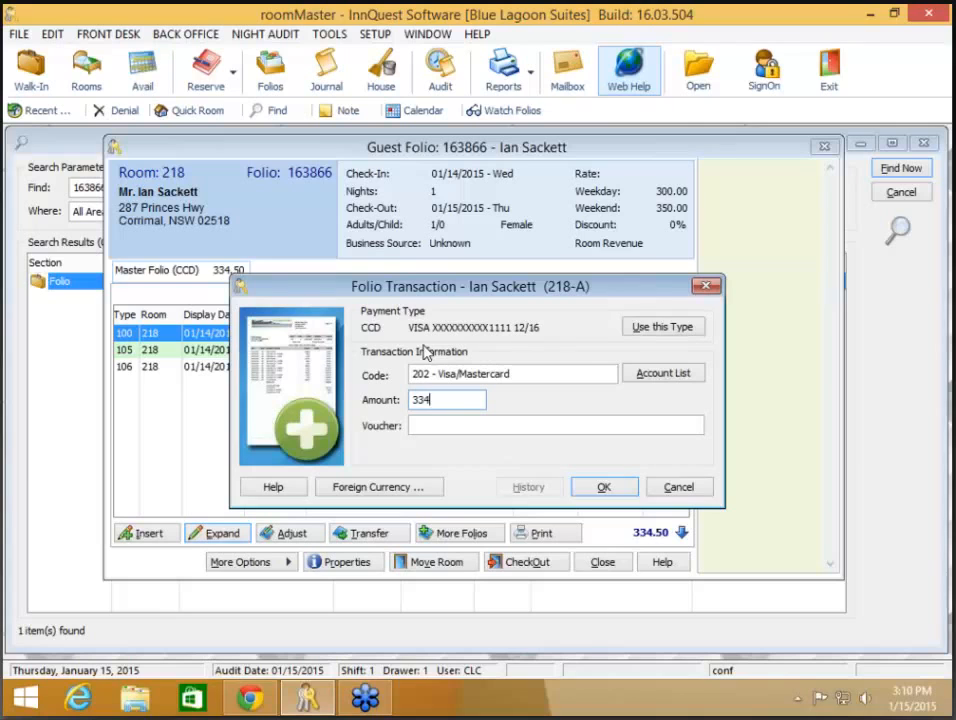
pyautogui.write('.50')
pyautogui.click(604, 487)
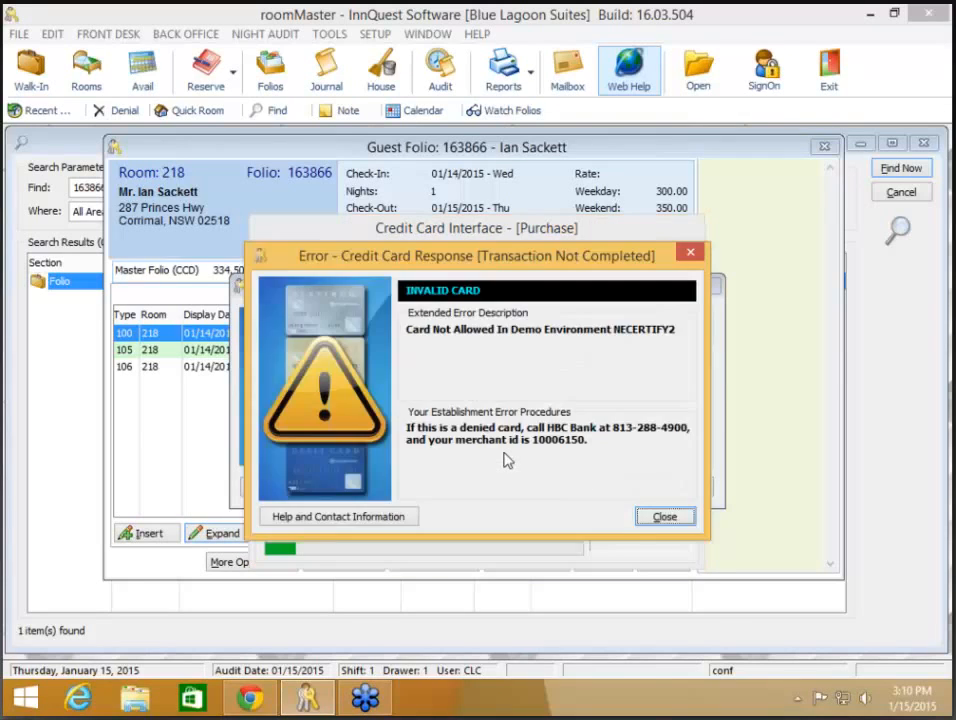
# Step: Settle the 334.50 as a Discover Card payment under code 208 using the card on file
pyautogui.click(665, 517)
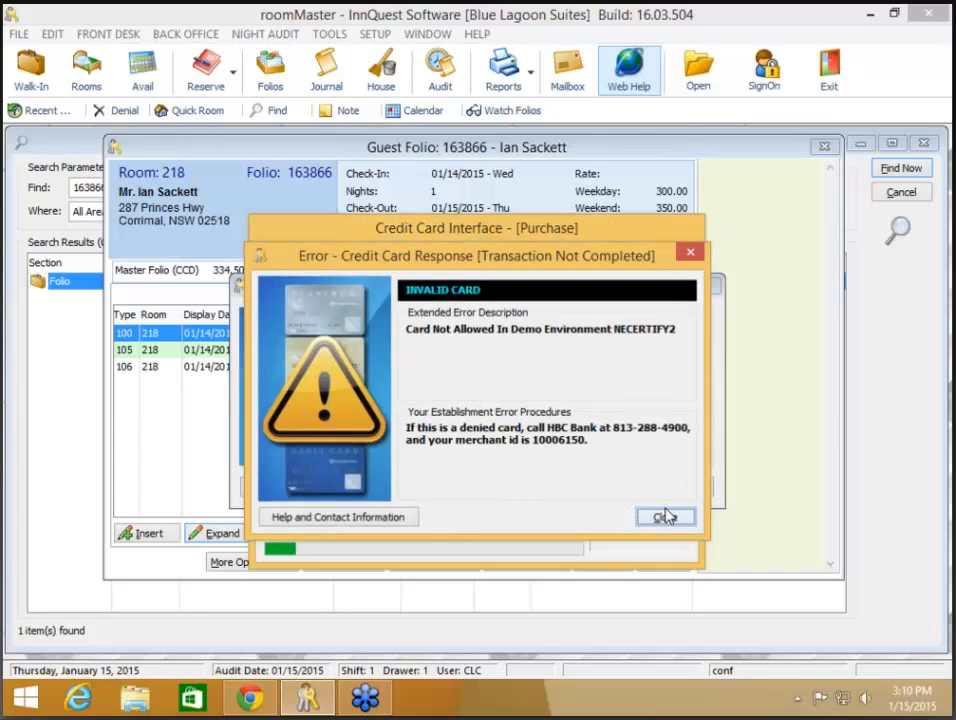
pyautogui.click(448, 297)
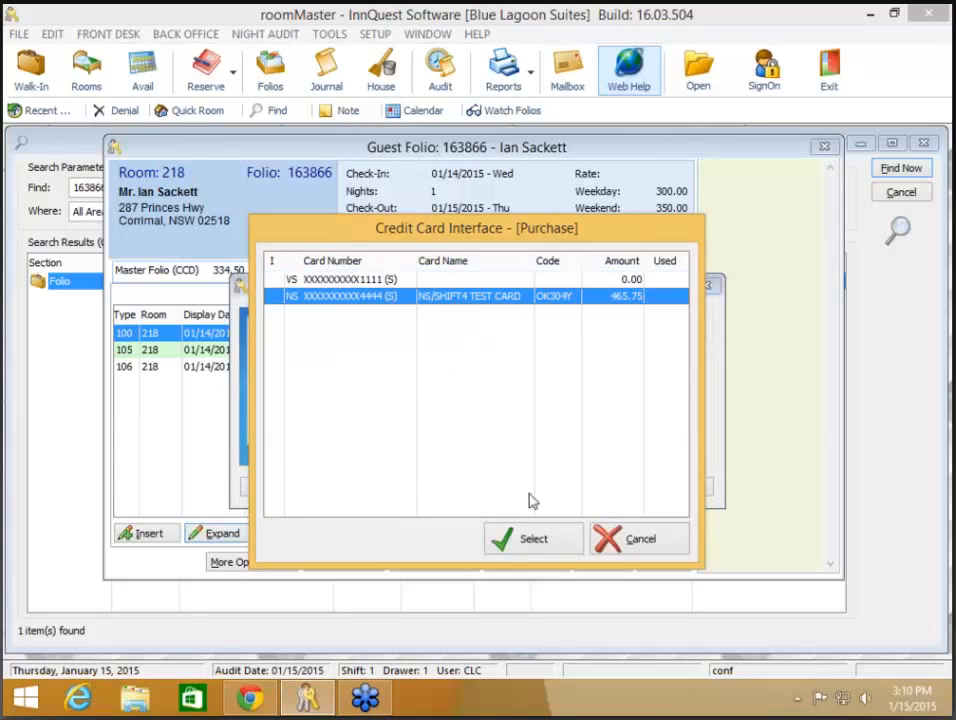
pyautogui.click(533, 540)
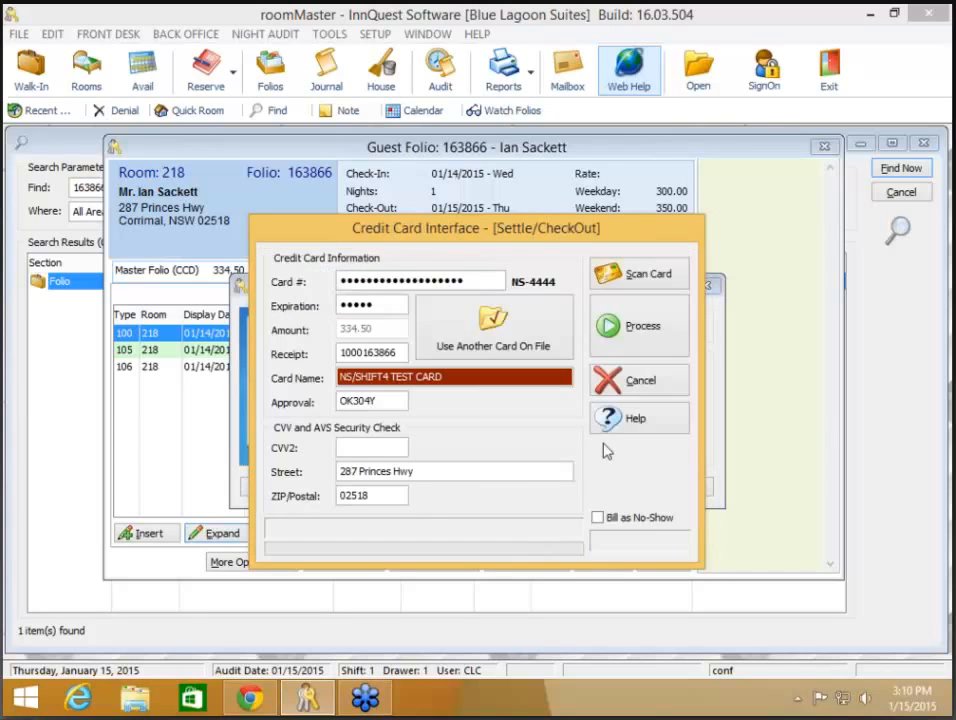
pyautogui.click(660, 334)
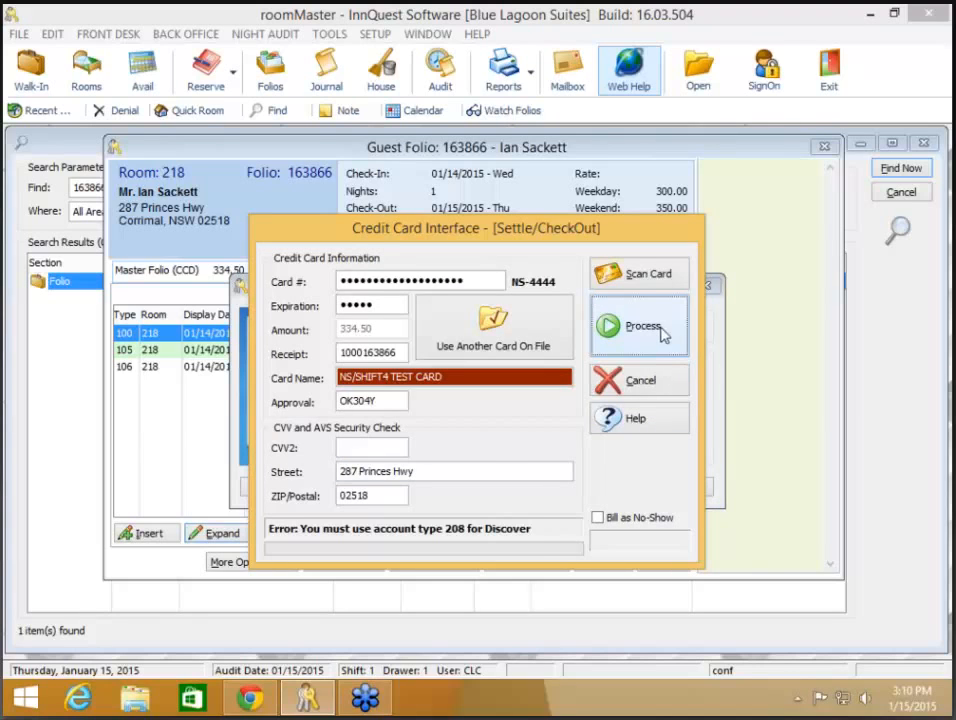
pyautogui.click(655, 381)
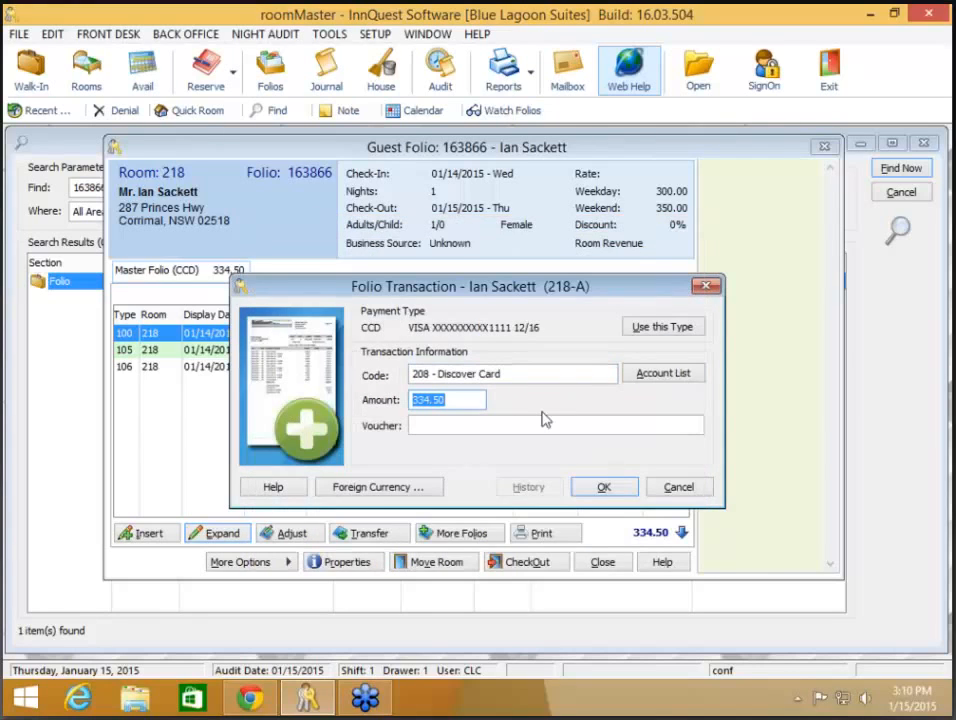
pyautogui.click(606, 492)
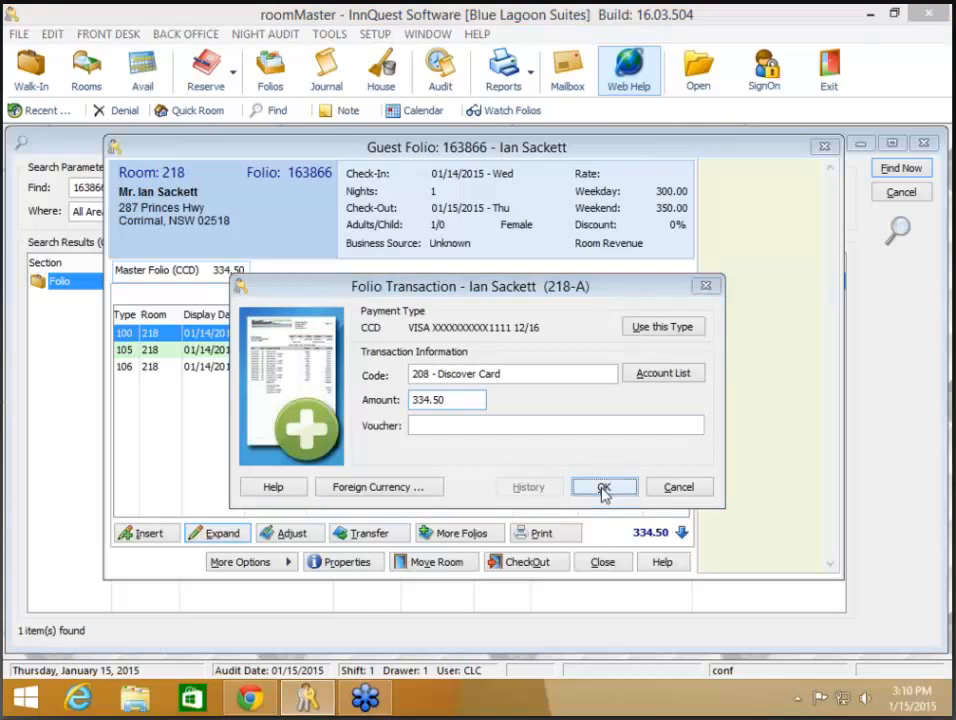
pyautogui.click(531, 546)
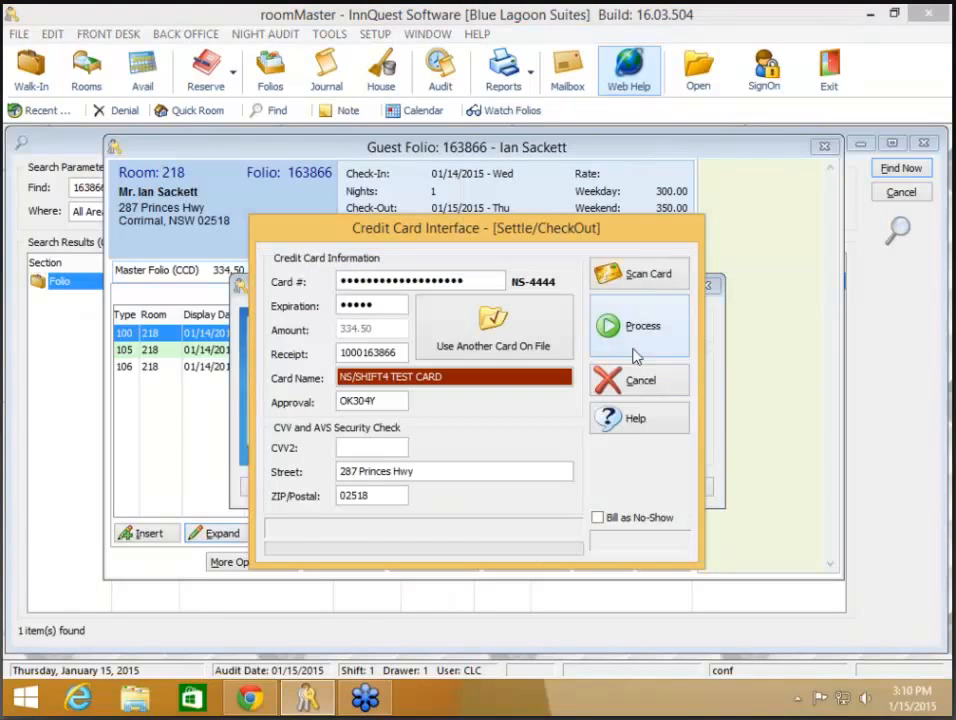
pyautogui.press('Return')
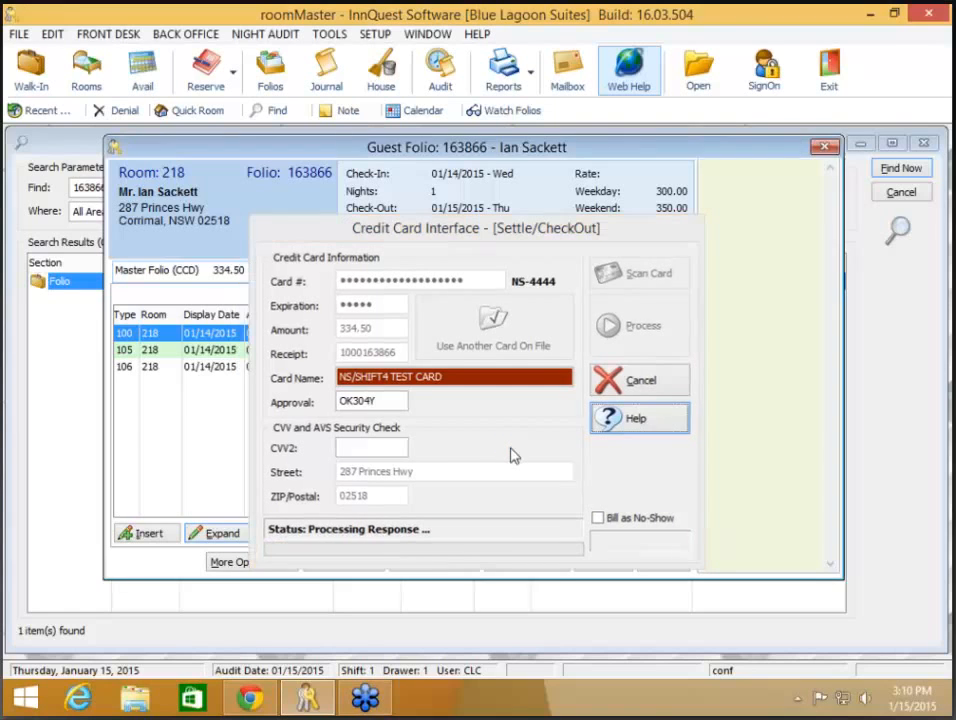
pyautogui.click(256, 563)
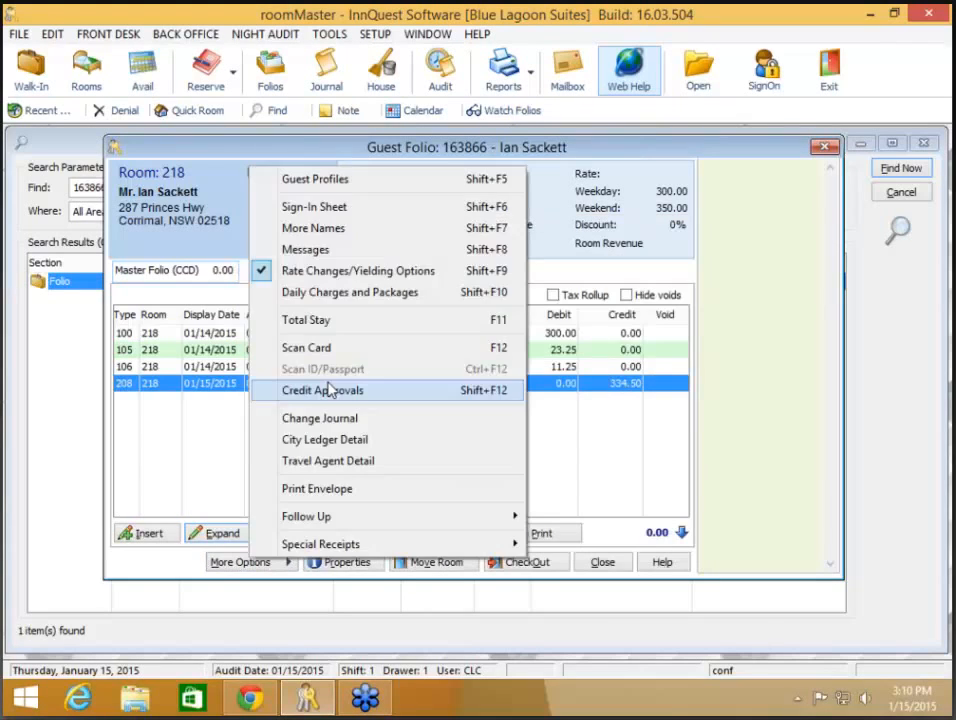
pyautogui.click(320, 391)
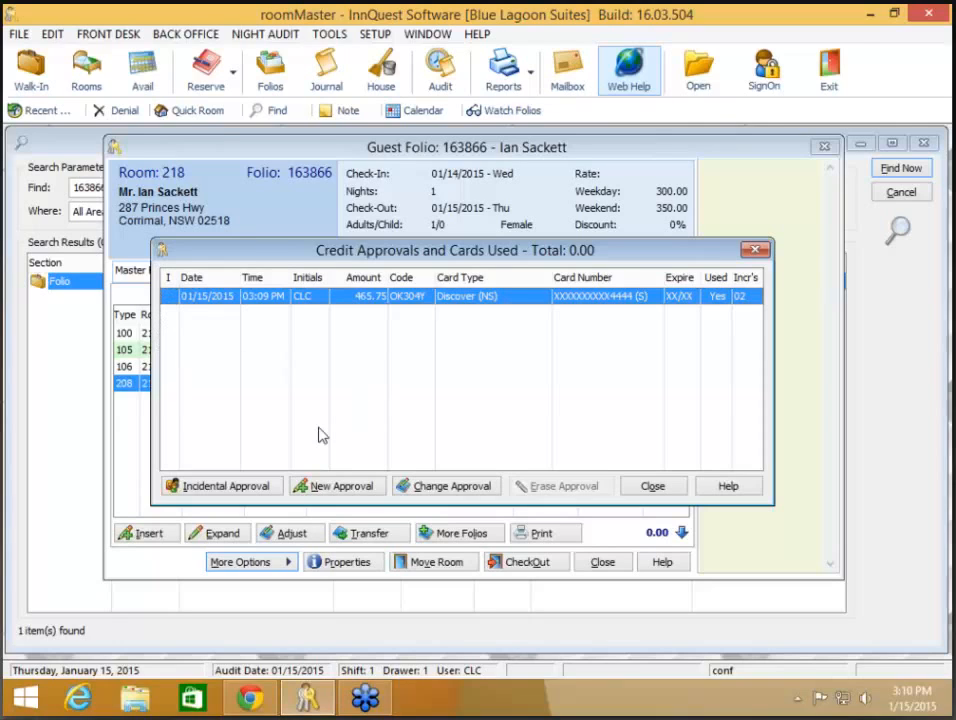
pyautogui.click(244, 489)
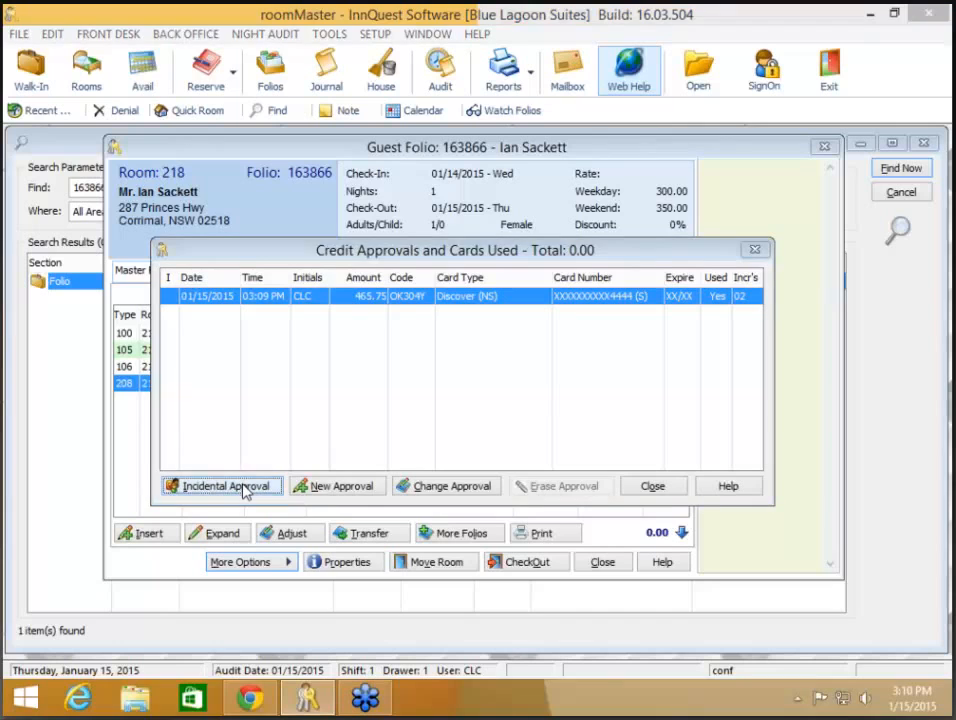
pyautogui.click(638, 382)
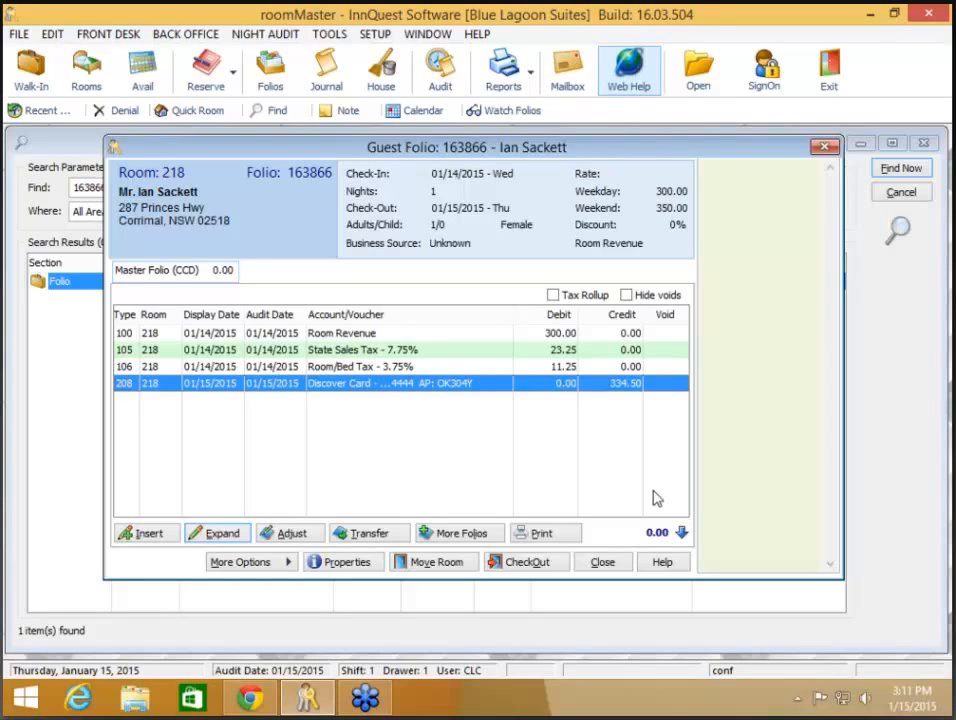
# Step: Search for folio 163869, correcting a mistyped 169869, and open the guest's folio to review it
pyautogui.click(604, 563)
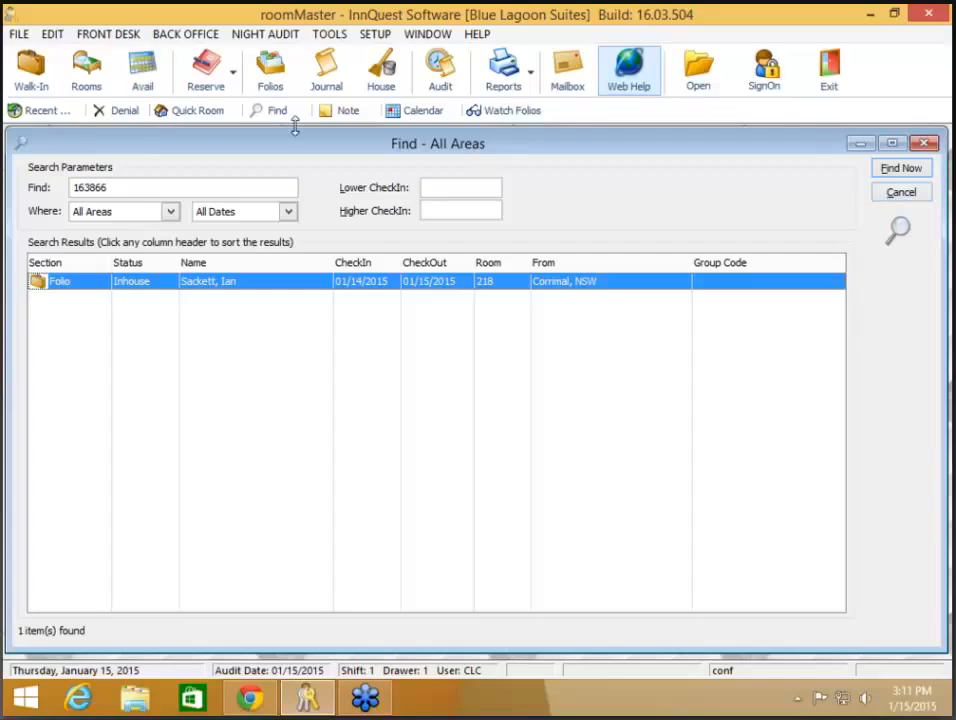
pyautogui.moveTo(134, 190); pyautogui.dragTo(12, 187)
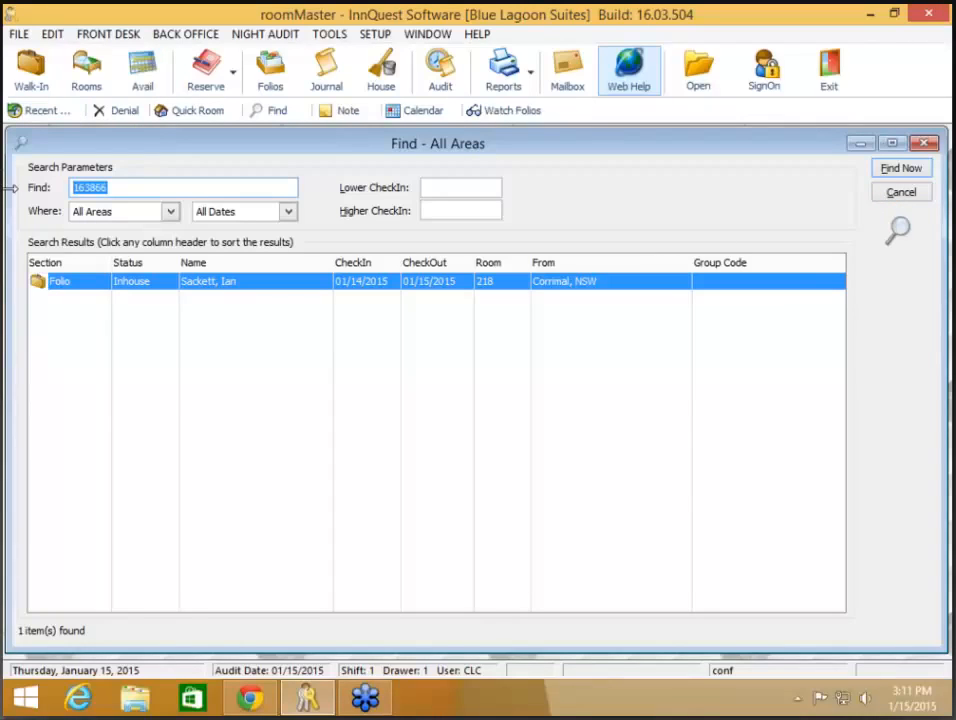
pyautogui.write('169869')
pyautogui.press('Return')
pyautogui.write('1')
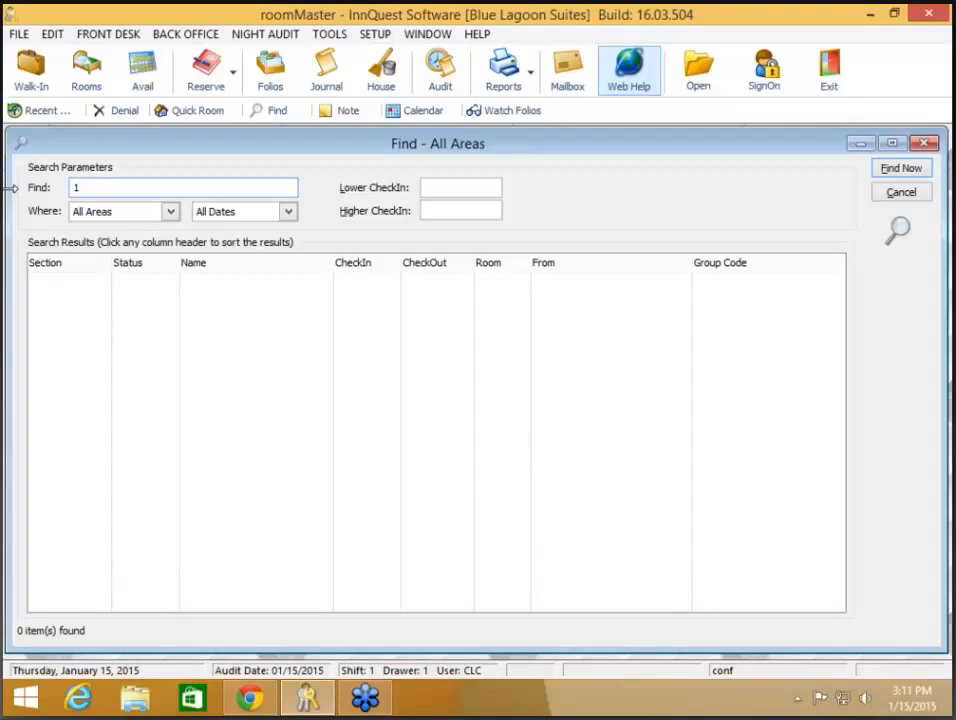
pyautogui.write('63869')
pyautogui.press('Return')
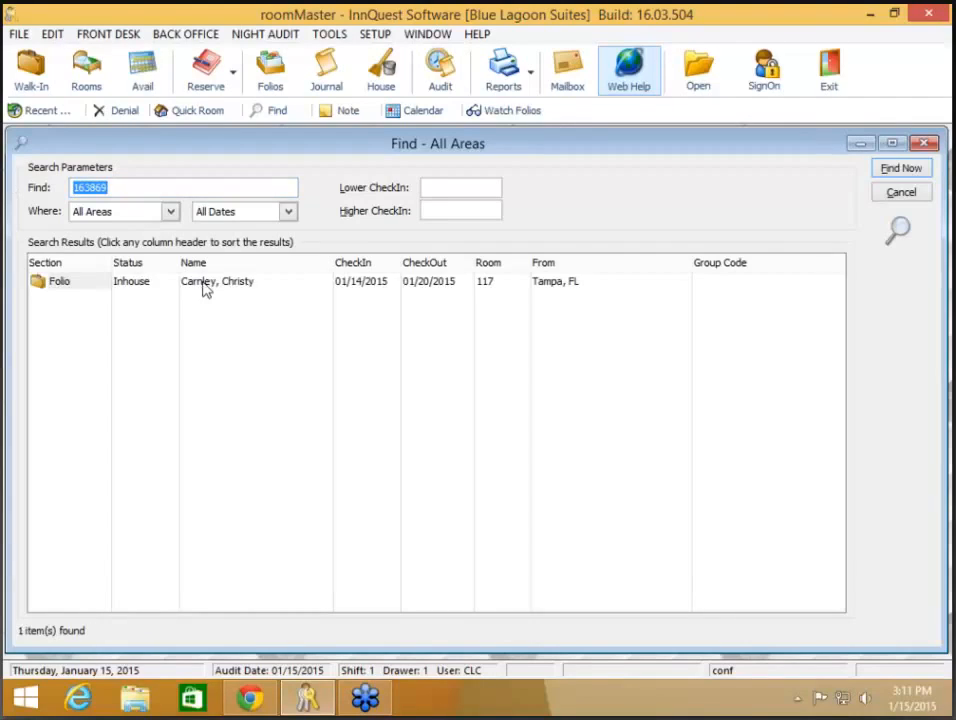
pyautogui.click(205, 287)
pyautogui.doubleClick(205, 287)
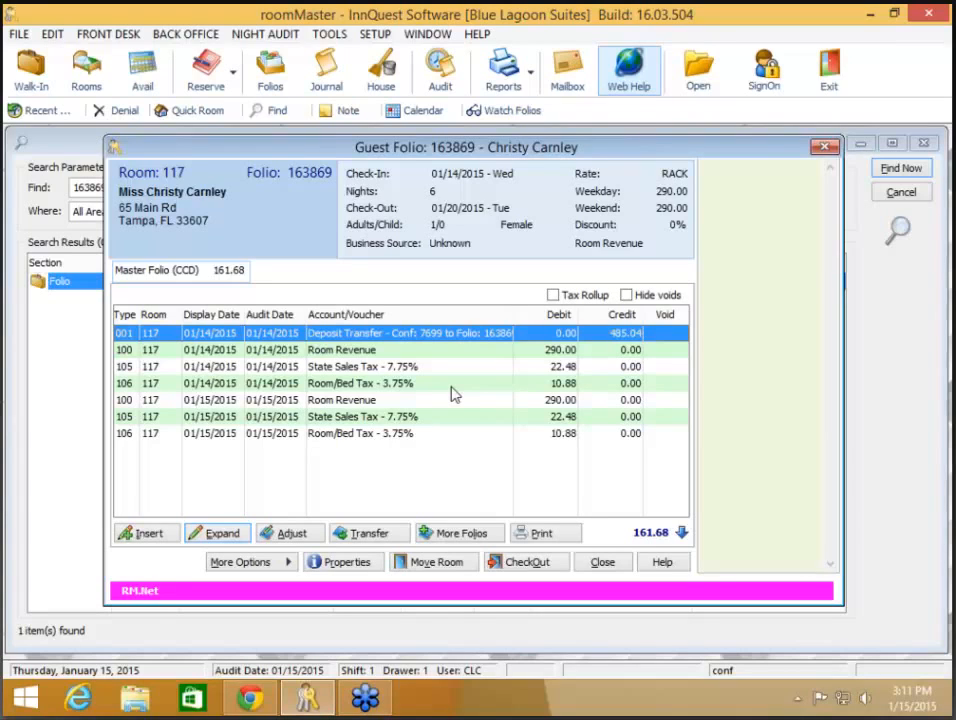
# Step: Close the folio and search window and bring up the Current Folios and Guests list
pyautogui.click(603, 562)
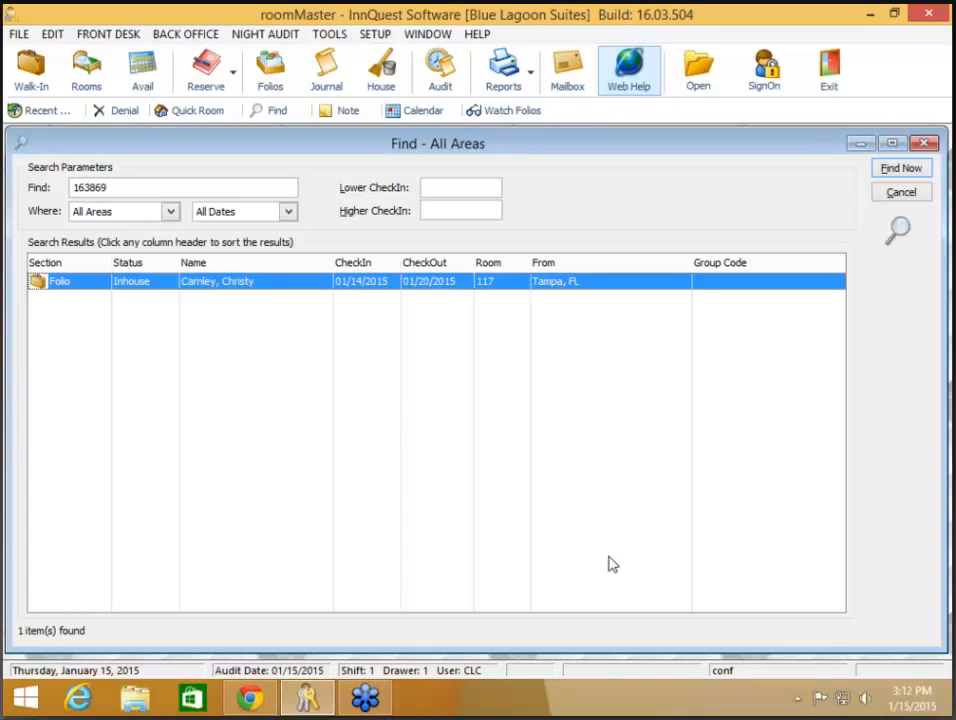
pyautogui.click(898, 200)
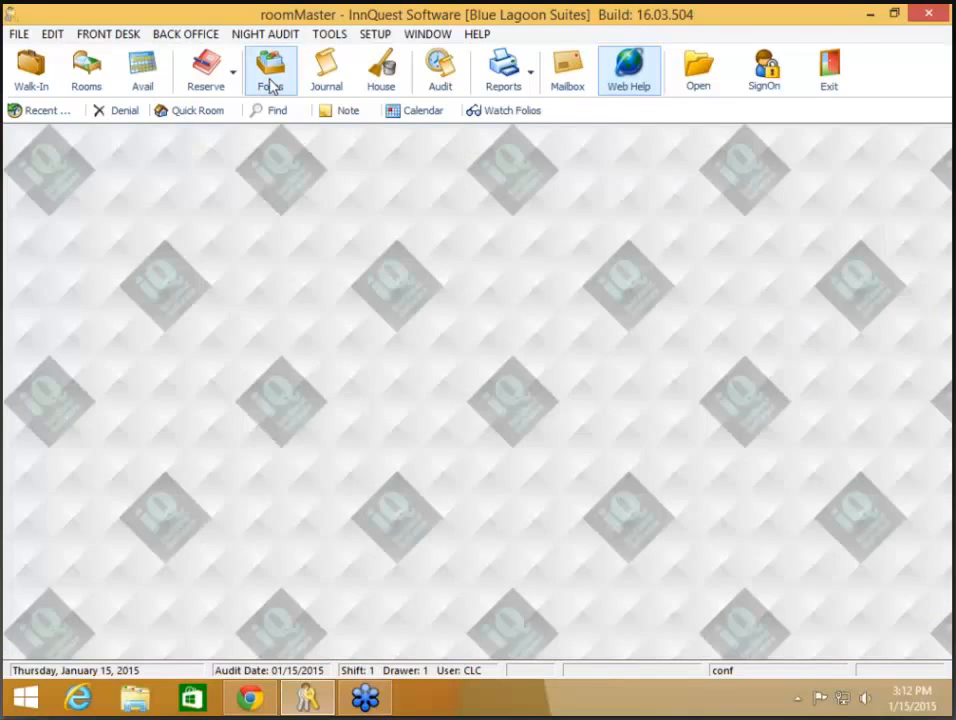
pyautogui.click(272, 84)
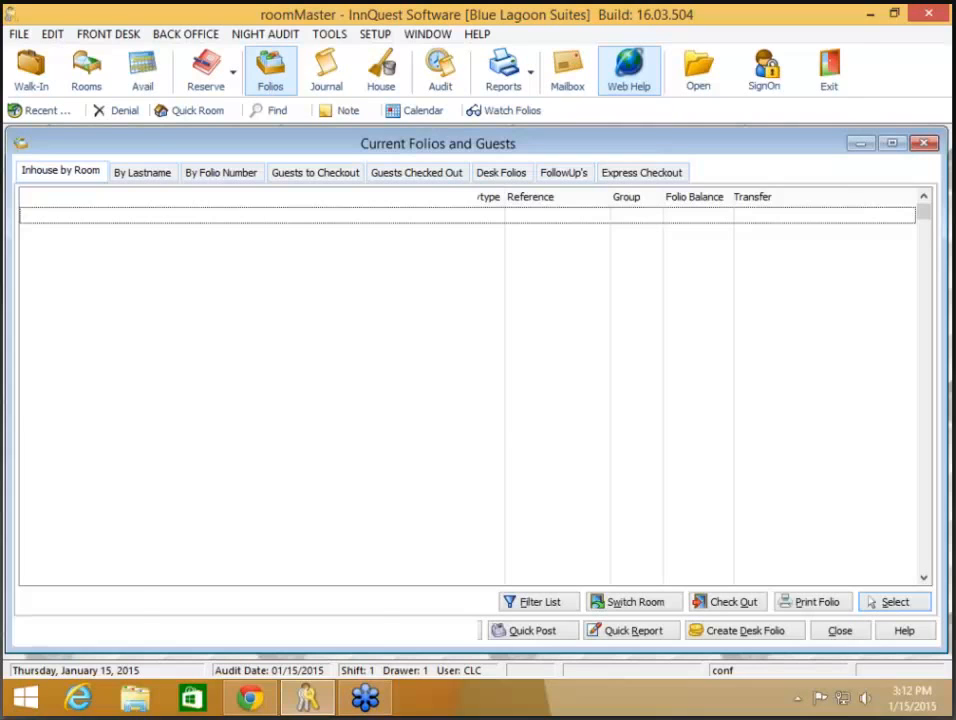
# Step: Open the room 117 guest's folio change journal, peek at its full current record, then close both
pyautogui.doubleClick(282, 233)
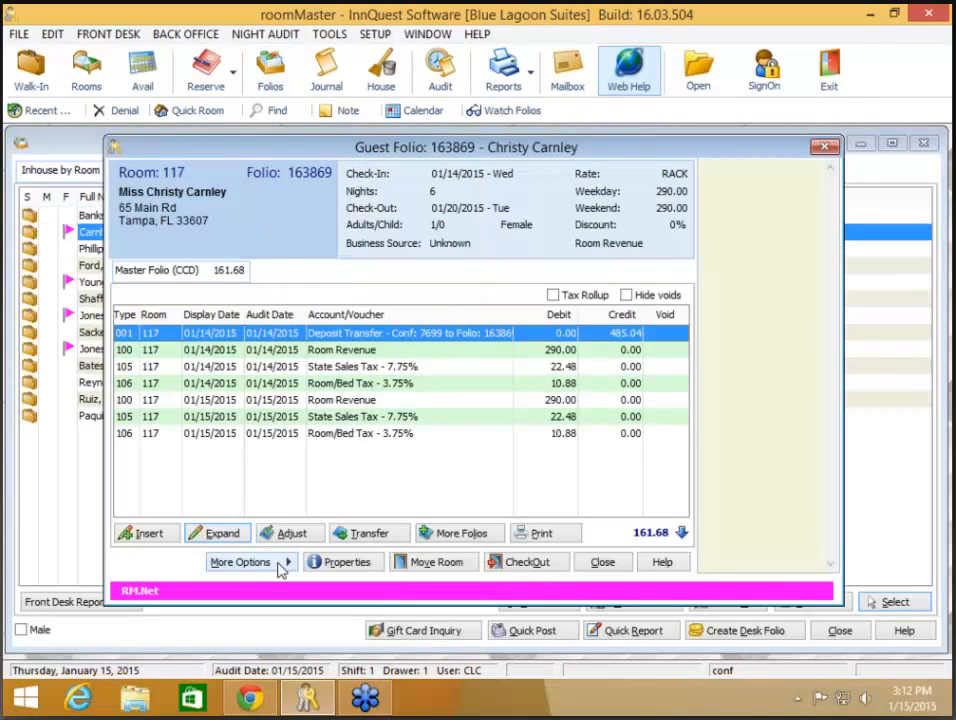
pyautogui.click(281, 564)
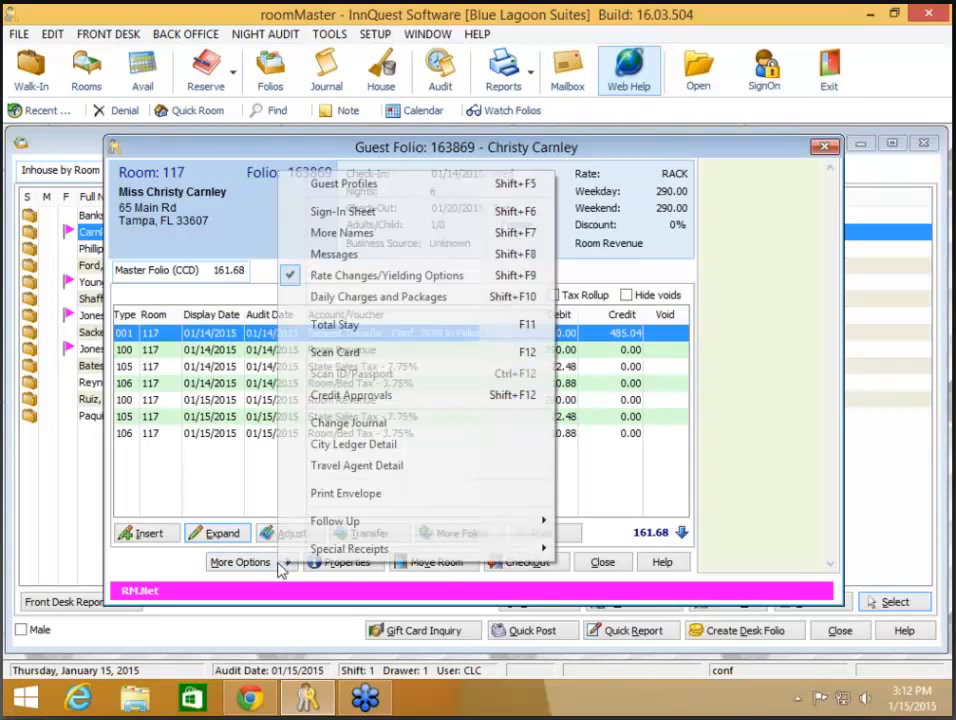
pyautogui.click(347, 424)
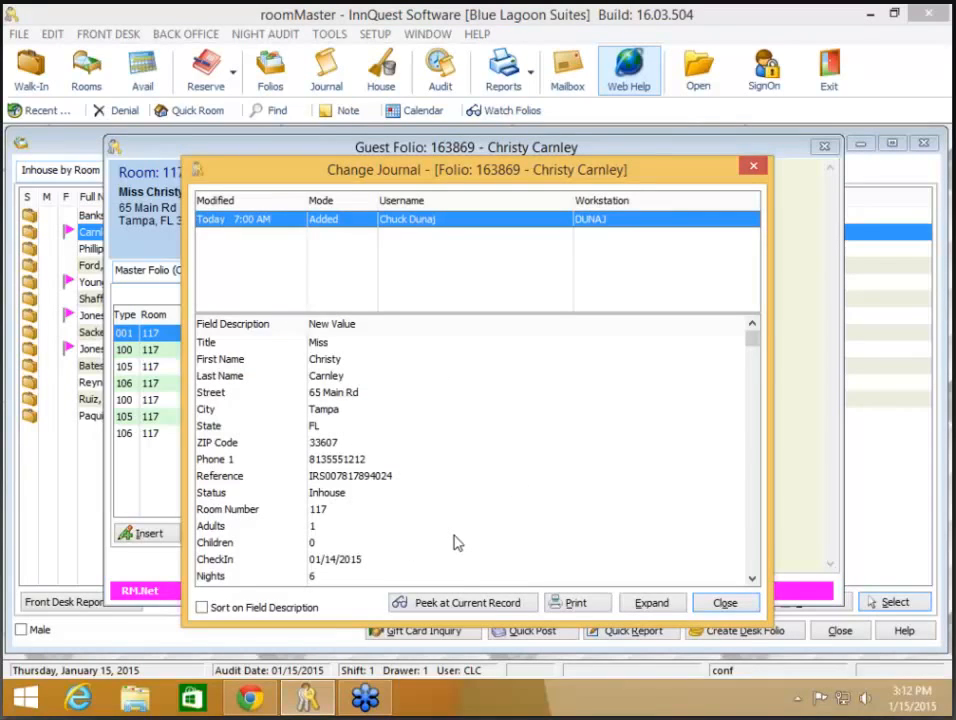
pyautogui.click(447, 605)
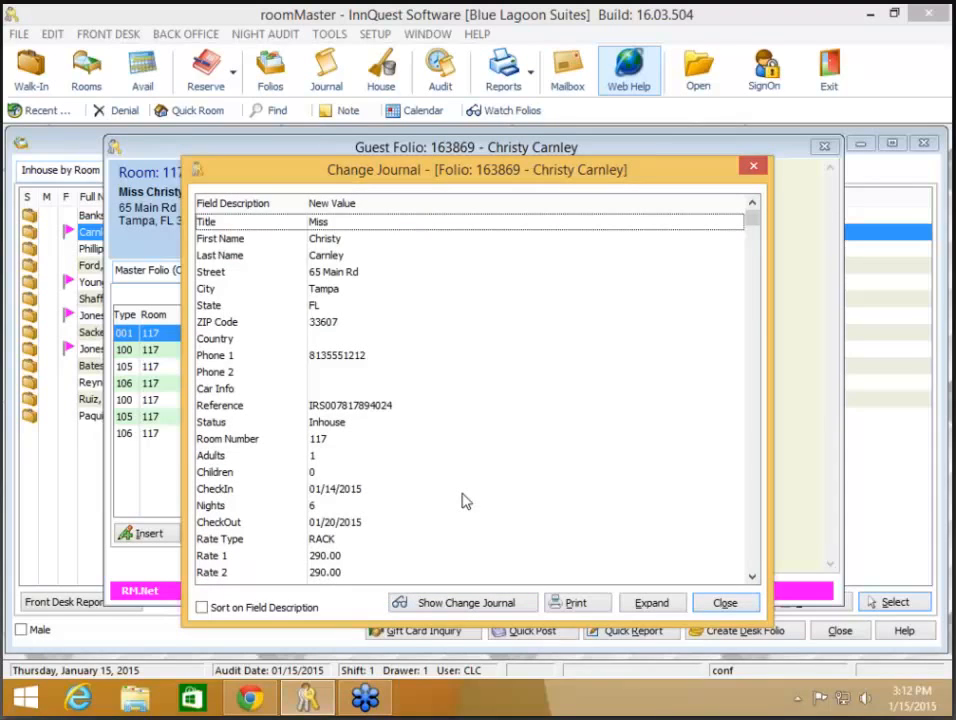
pyautogui.scroll(-8, 448, 446)
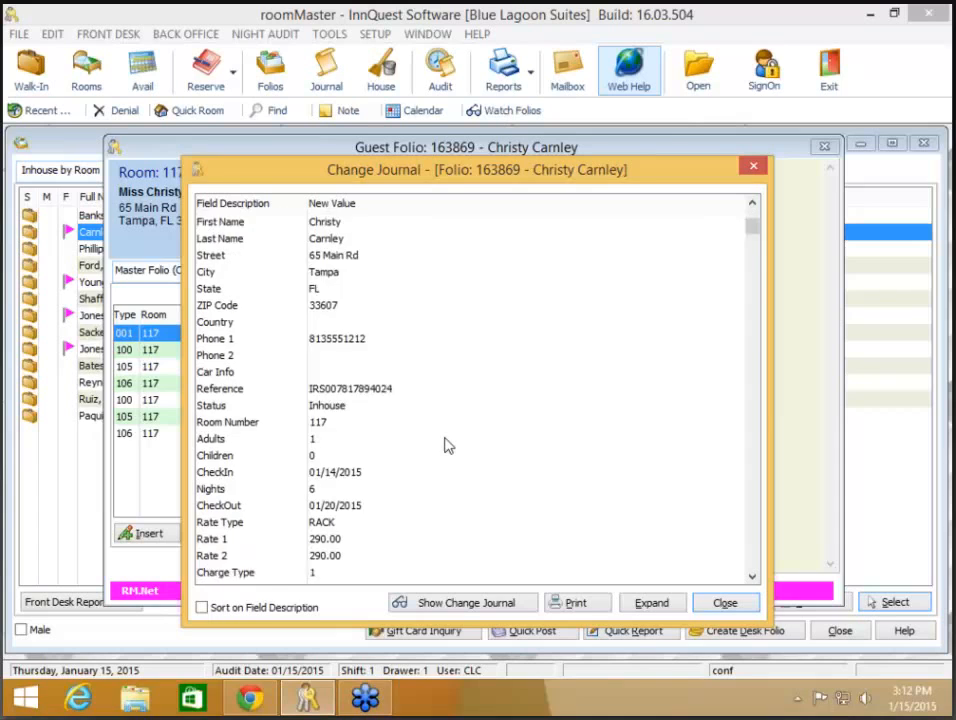
pyautogui.scroll(8, 448, 446)
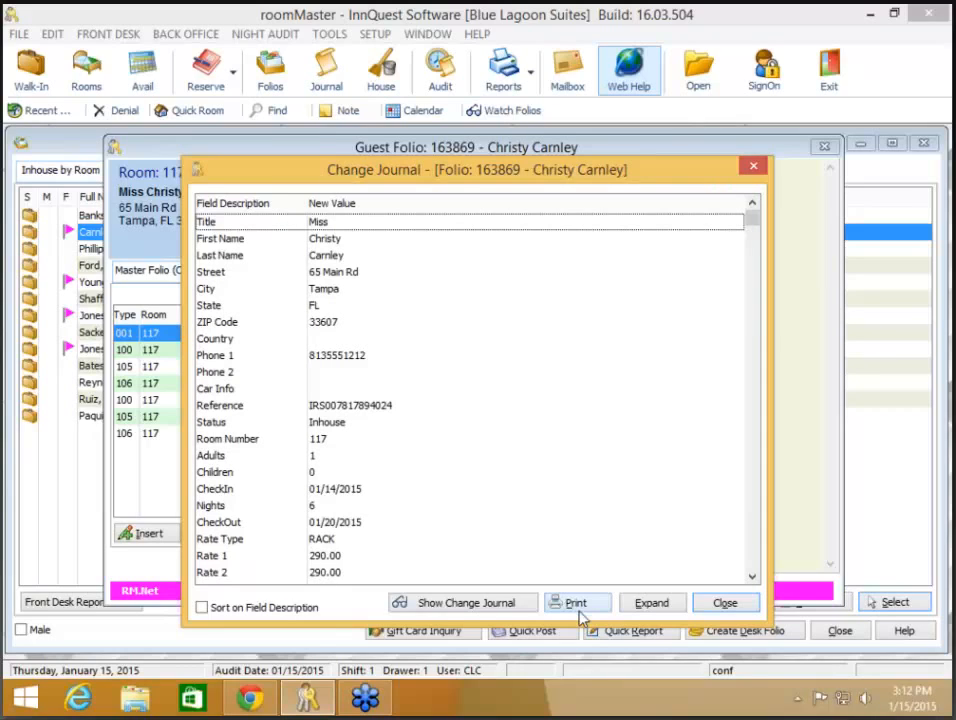
pyautogui.click(727, 607)
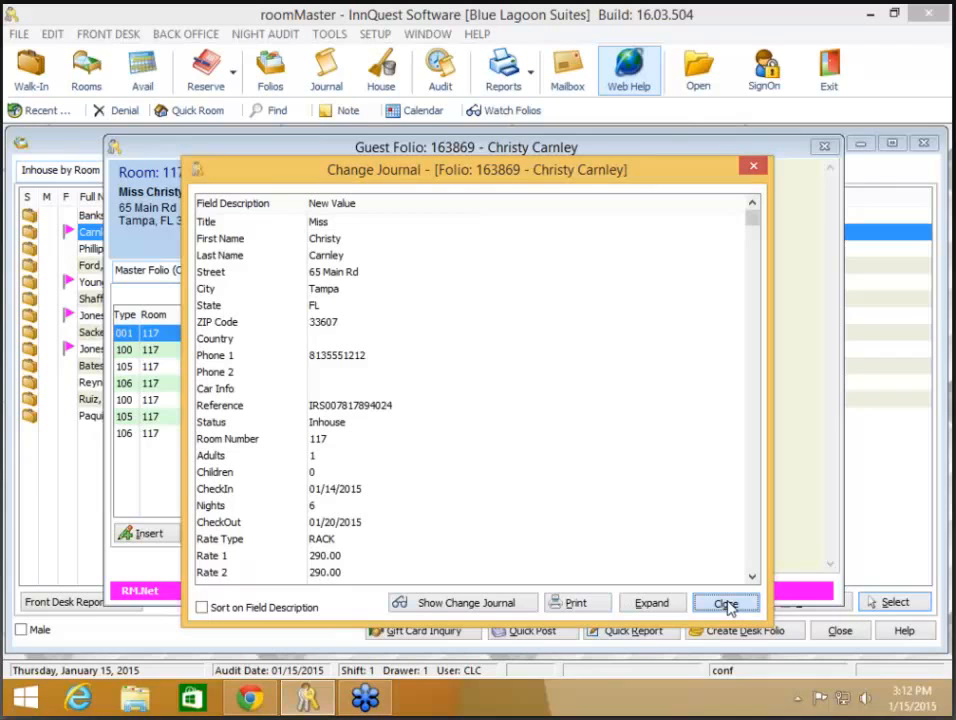
pyautogui.click(727, 607)
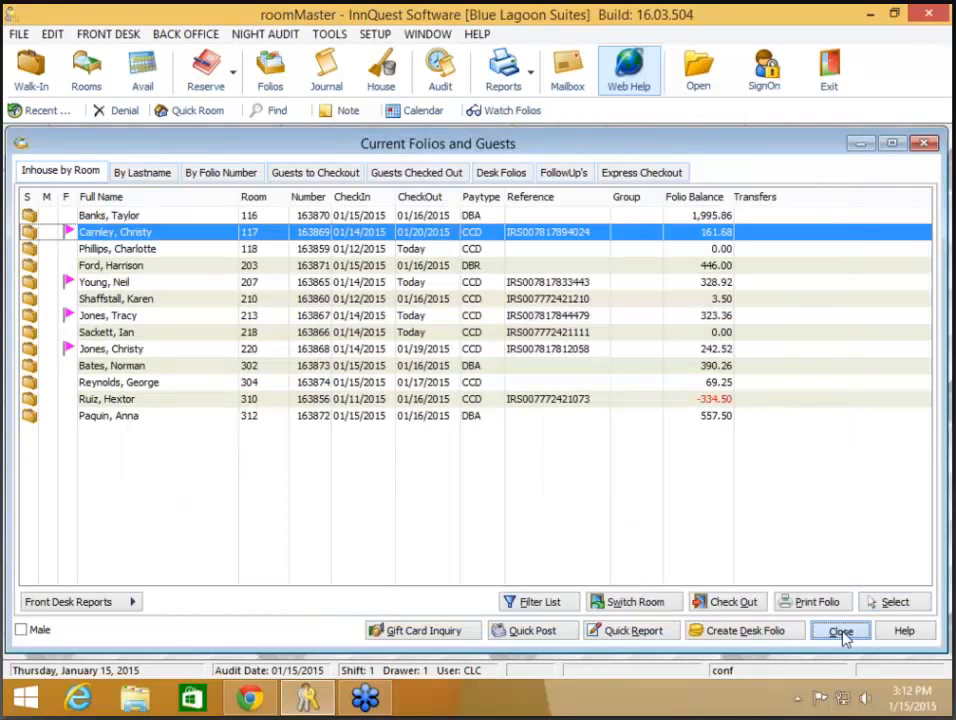
# Step: Close the folios list and open the change journal of reservation 7703
pyautogui.click(841, 633)
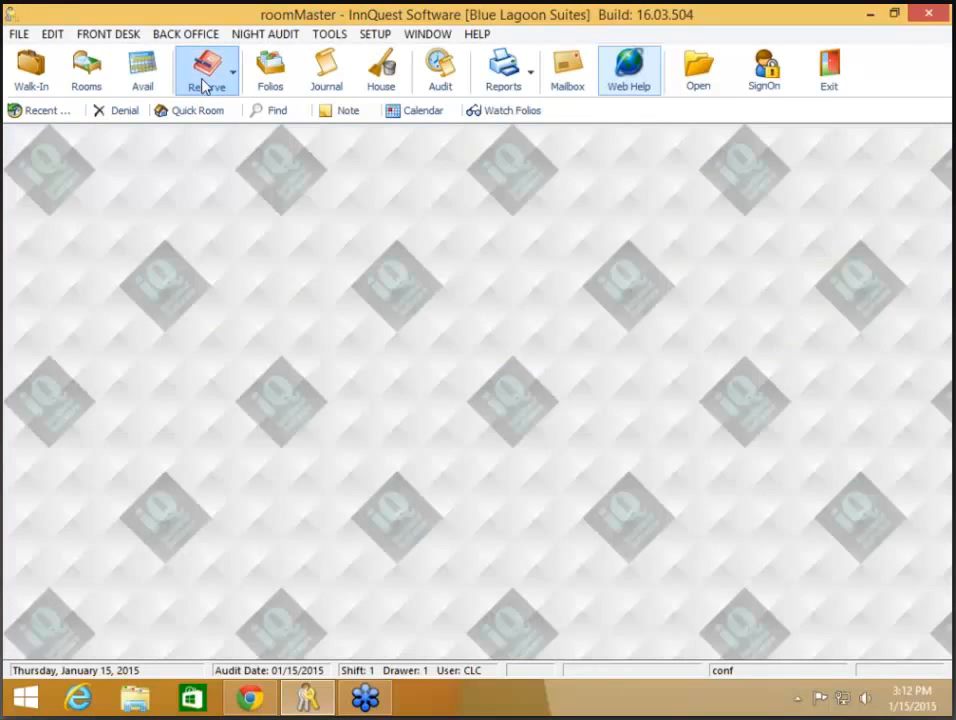
pyautogui.click(206, 86)
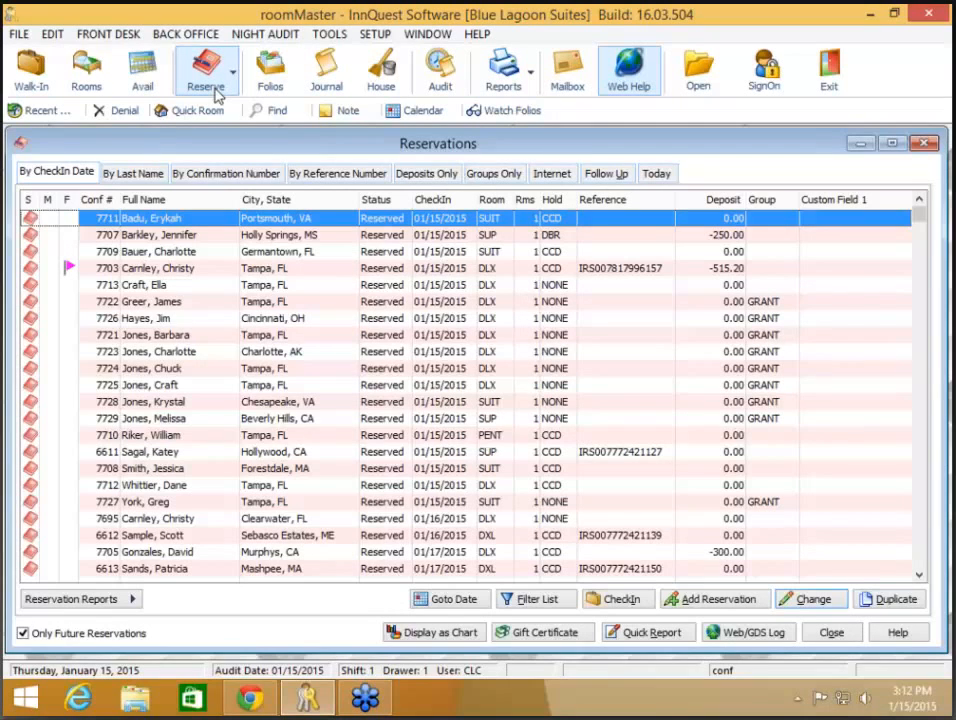
pyautogui.doubleClick(279, 270)
pyautogui.click(238, 575)
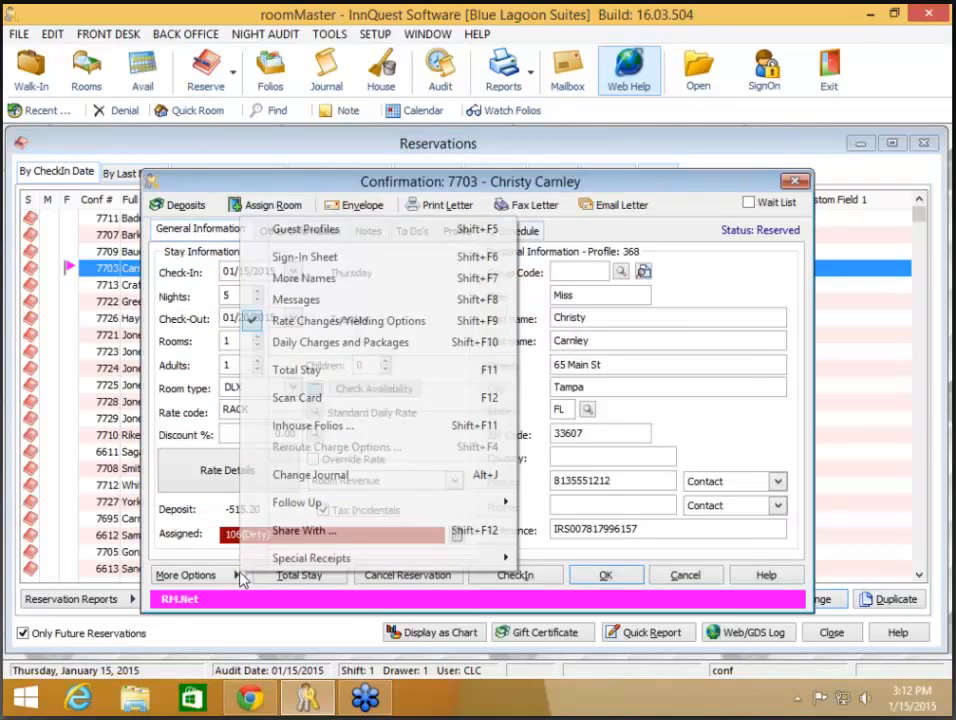
pyautogui.click(310, 475)
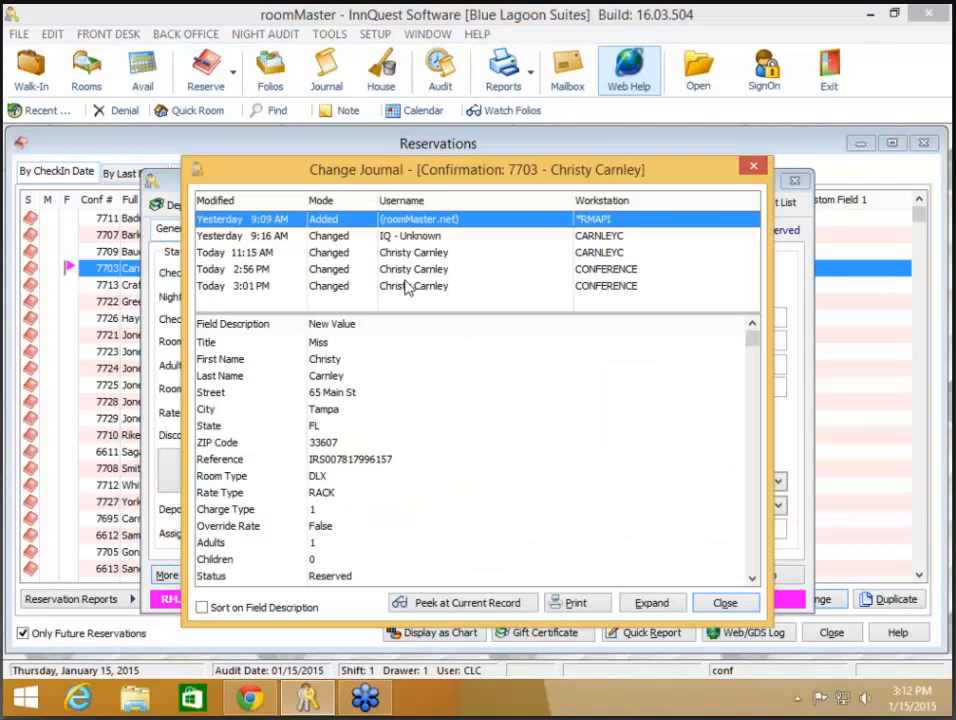
# Step: Inspect the 3:01 PM and 2:56 PM entries and the current record, then close all windows
pyautogui.click(408, 287)
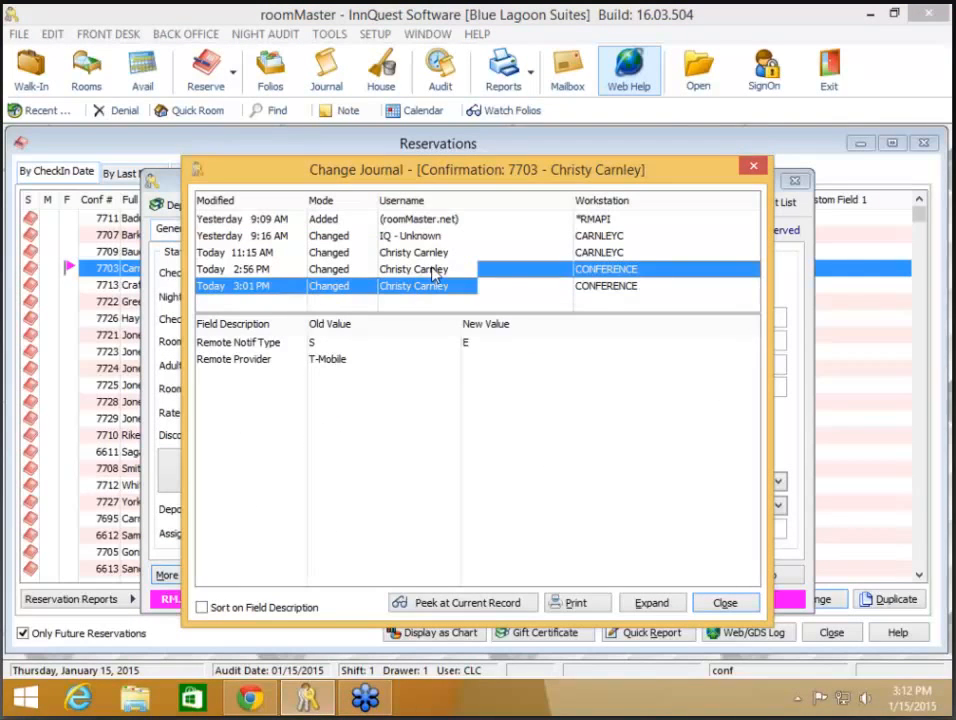
pyautogui.click(435, 271)
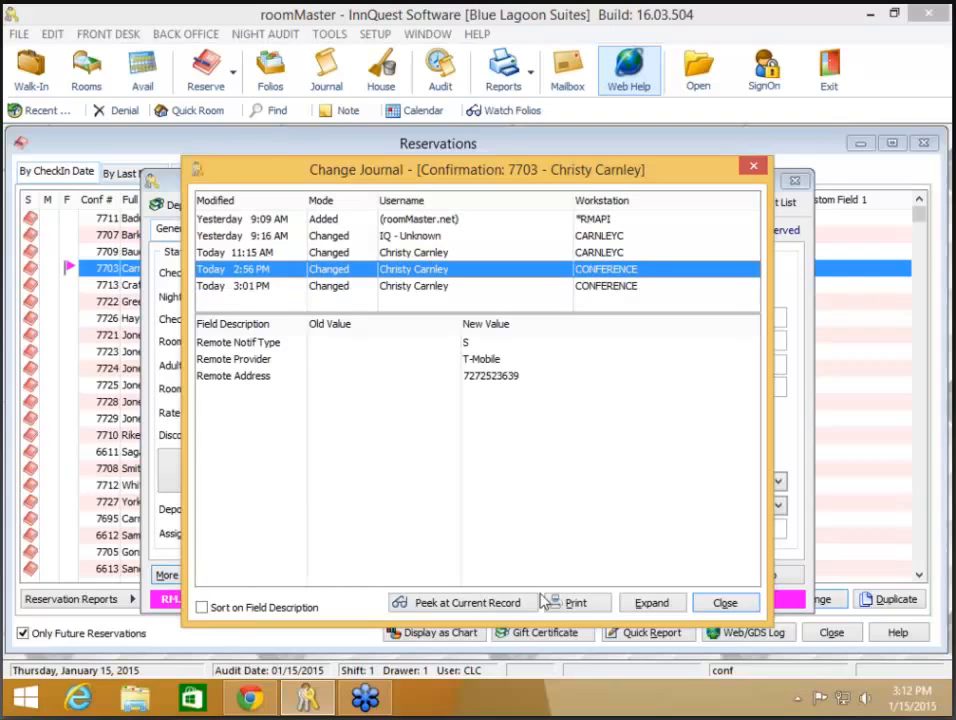
pyautogui.click(486, 606)
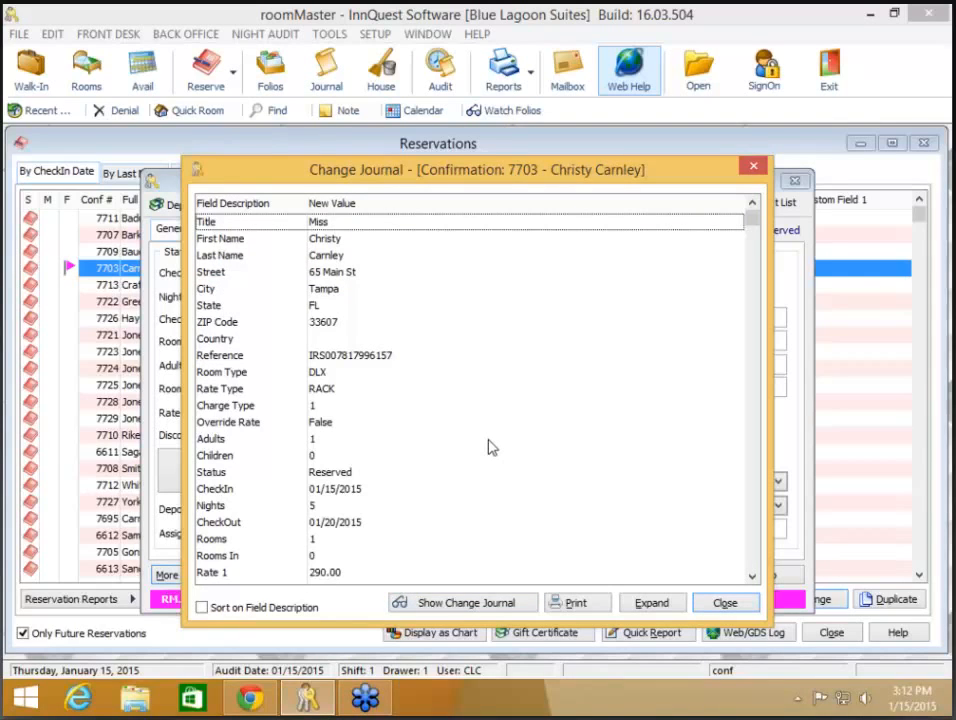
pyautogui.scroll(-5, 481, 307)
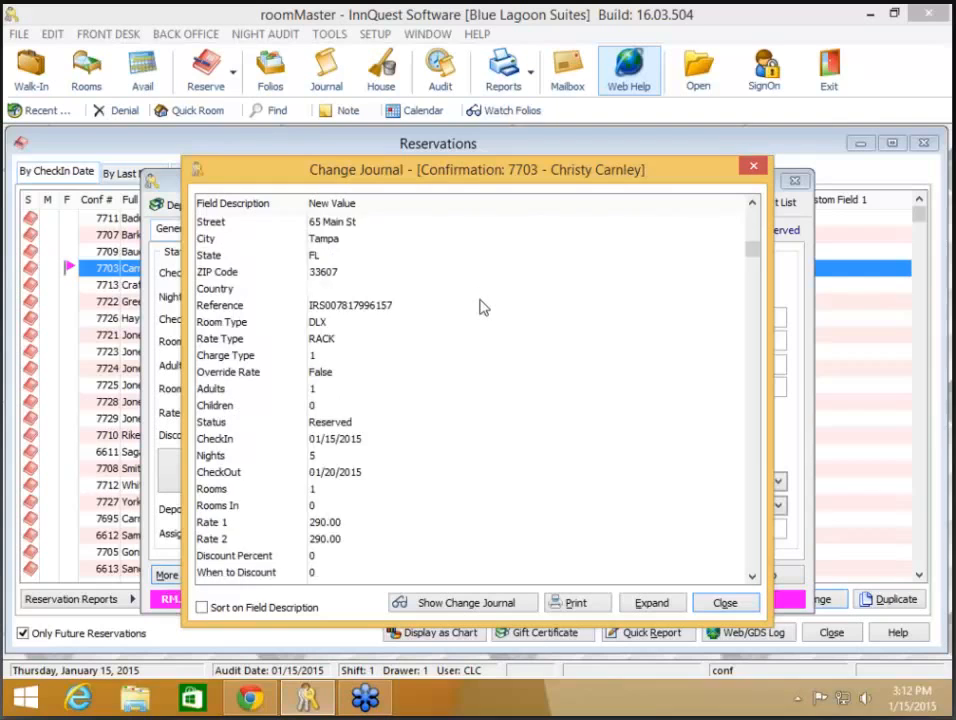
pyautogui.scroll(-8, 481, 307)
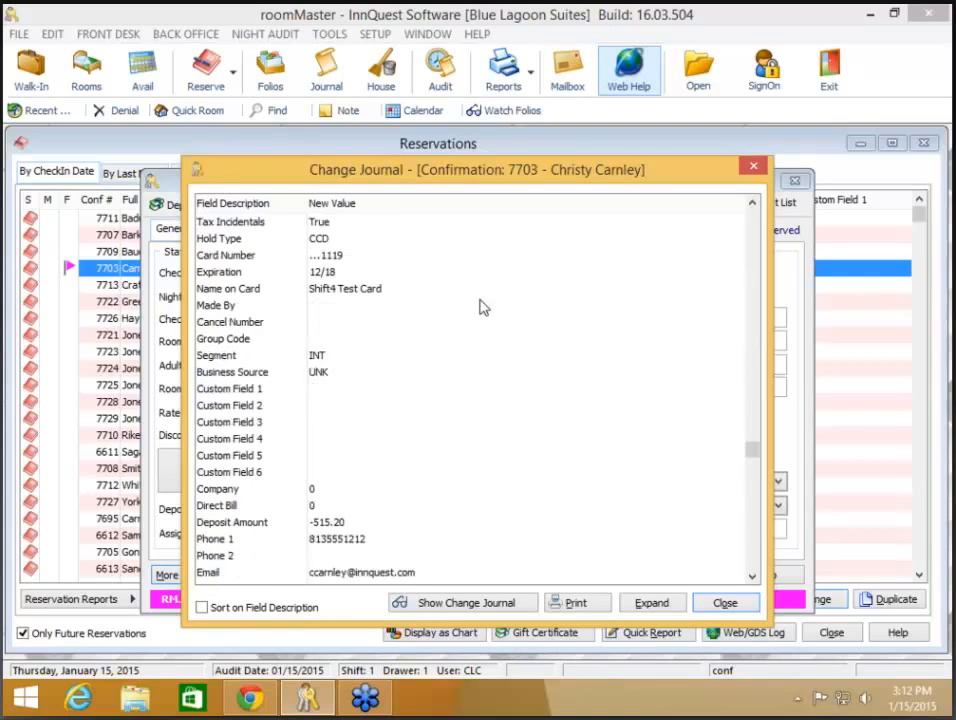
pyautogui.scroll(12, 481, 307)
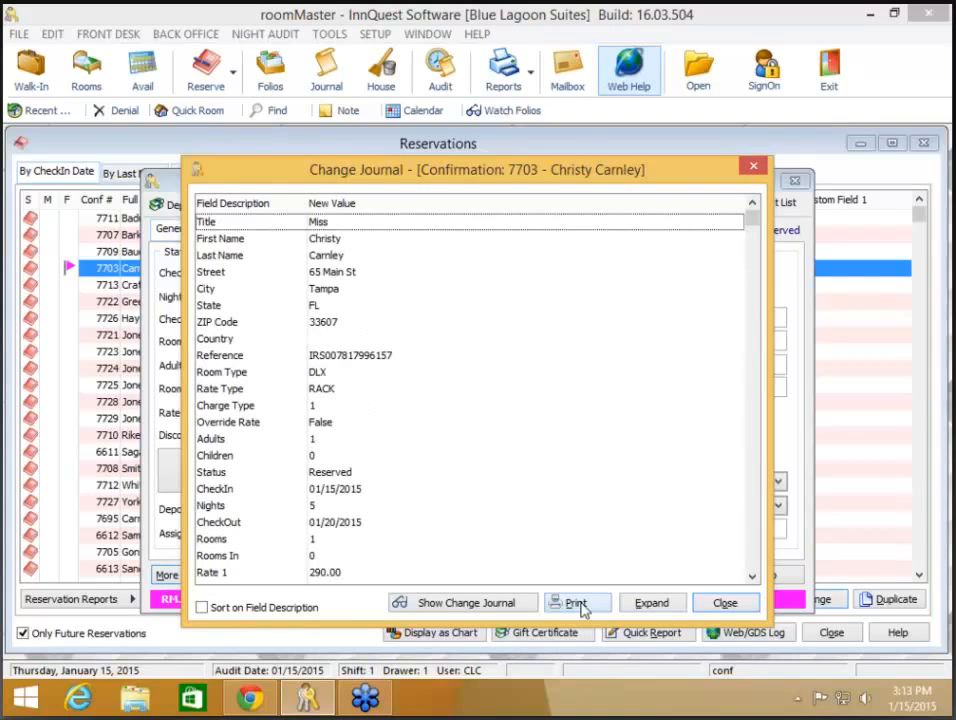
pyautogui.click(725, 605)
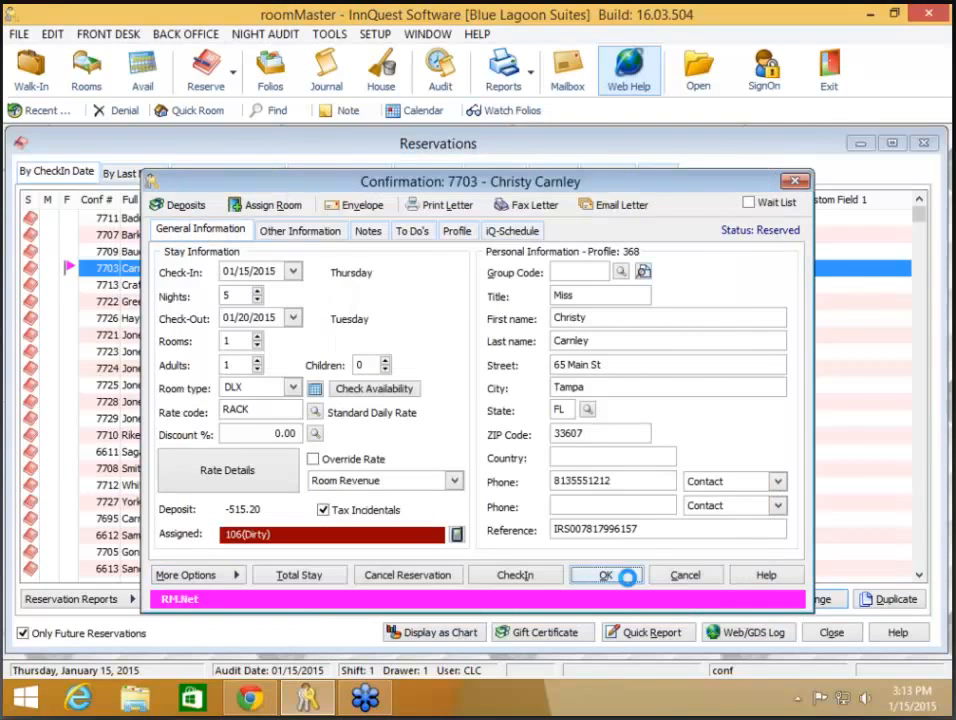
pyautogui.click(627, 577)
pyautogui.click(846, 641)
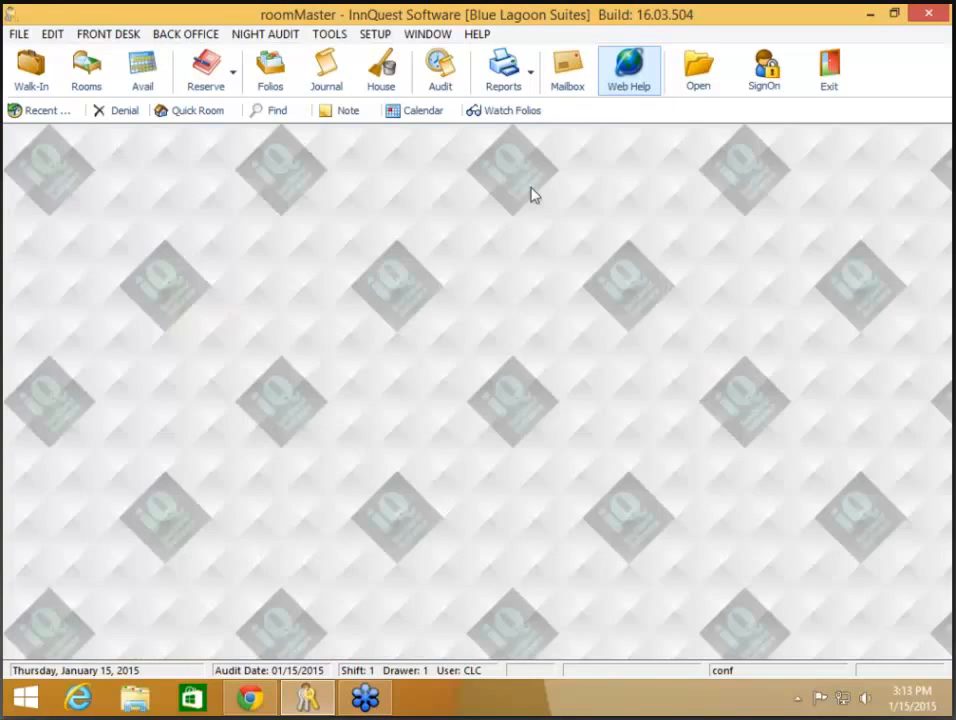
pyautogui.click(330, 75)
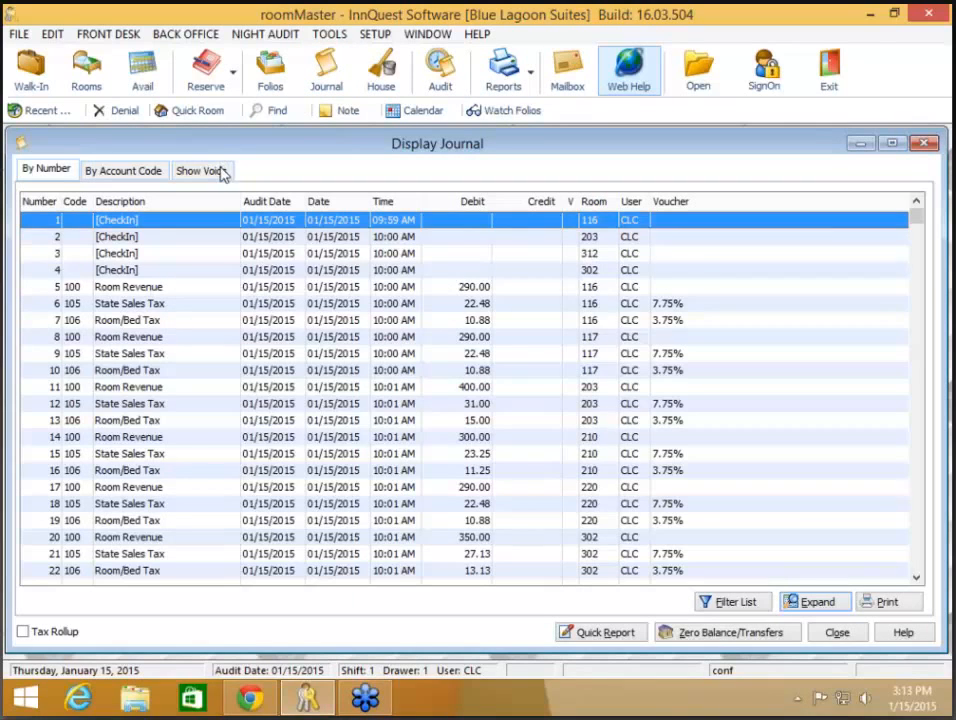
pyautogui.click(220, 169)
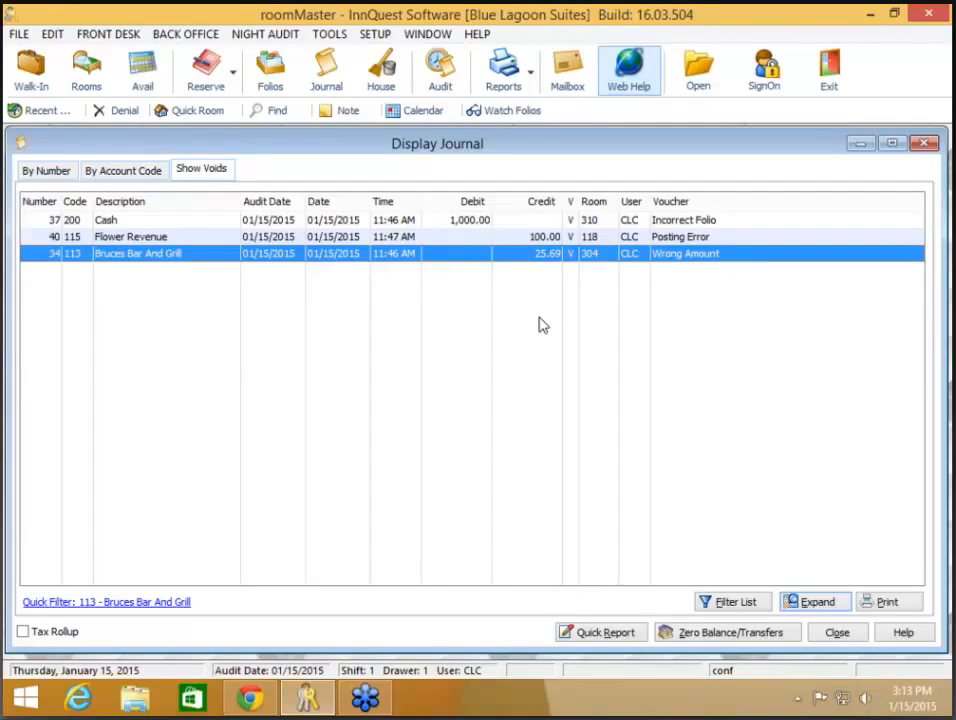
pyautogui.click(455, 222)
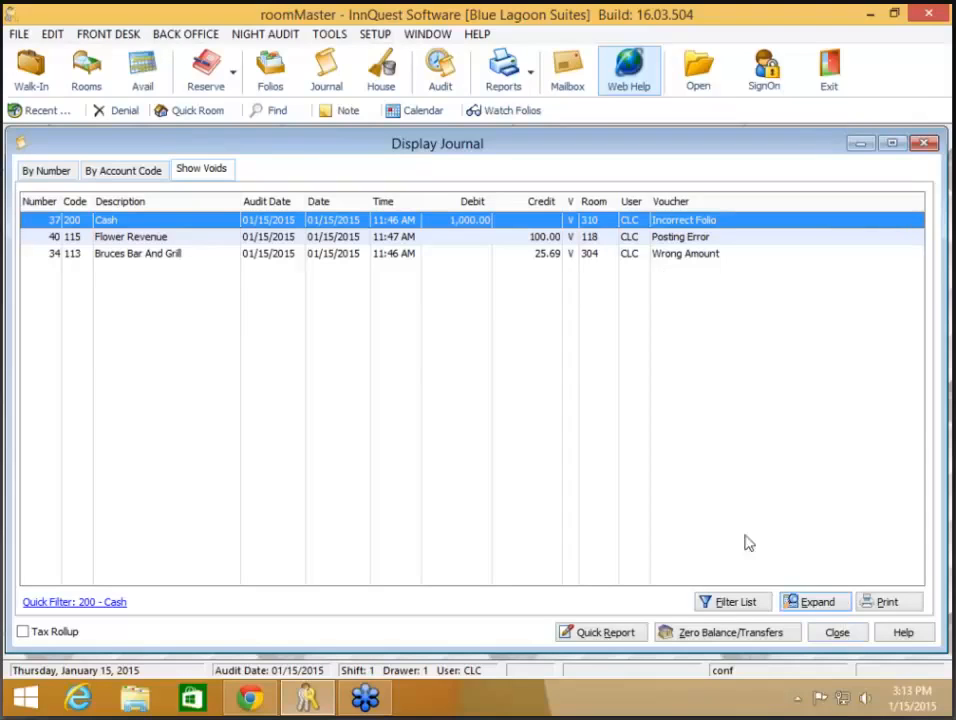
pyautogui.doubleClick(474, 222)
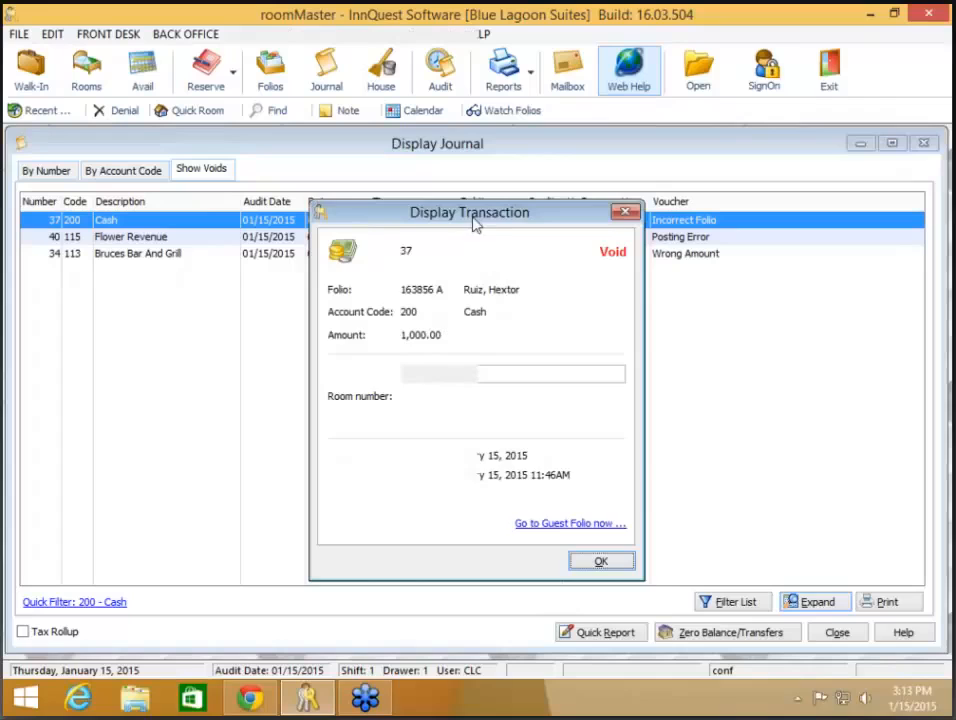
pyautogui.click(610, 565)
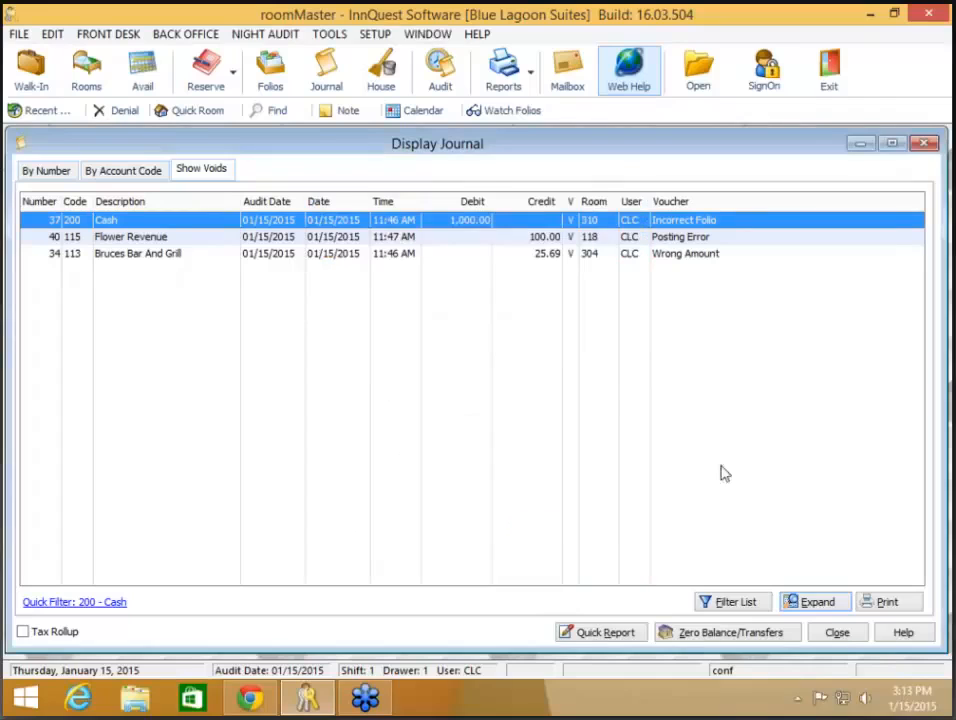
pyautogui.click(837, 633)
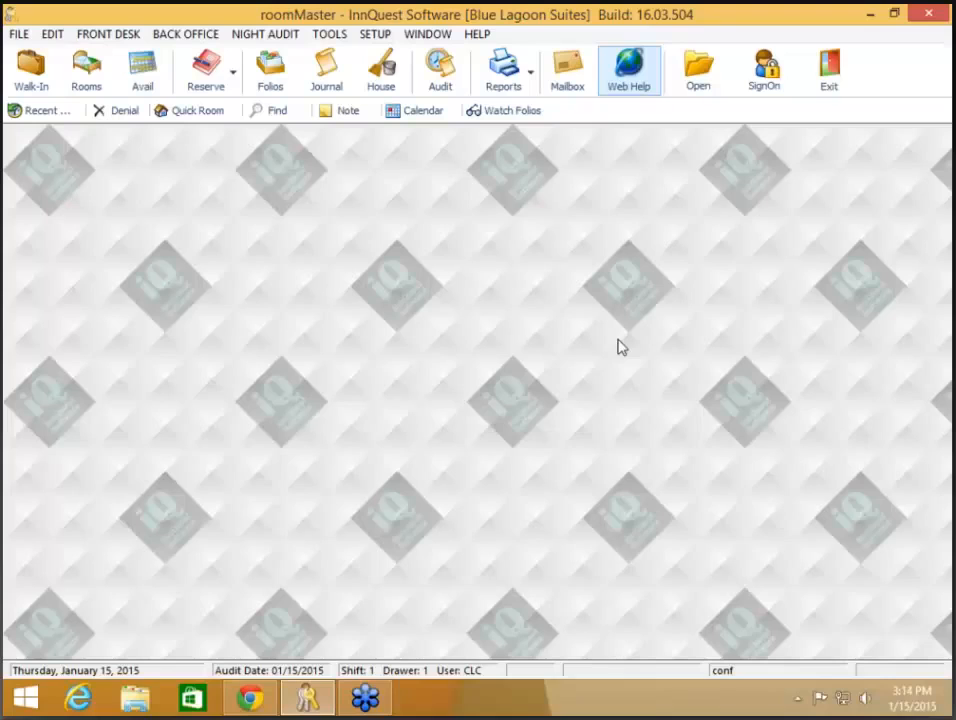
# Step: Open Dayend Close Reprint, list the eight reports for 01/10/2015, then close the window
pyautogui.click(244, 42)
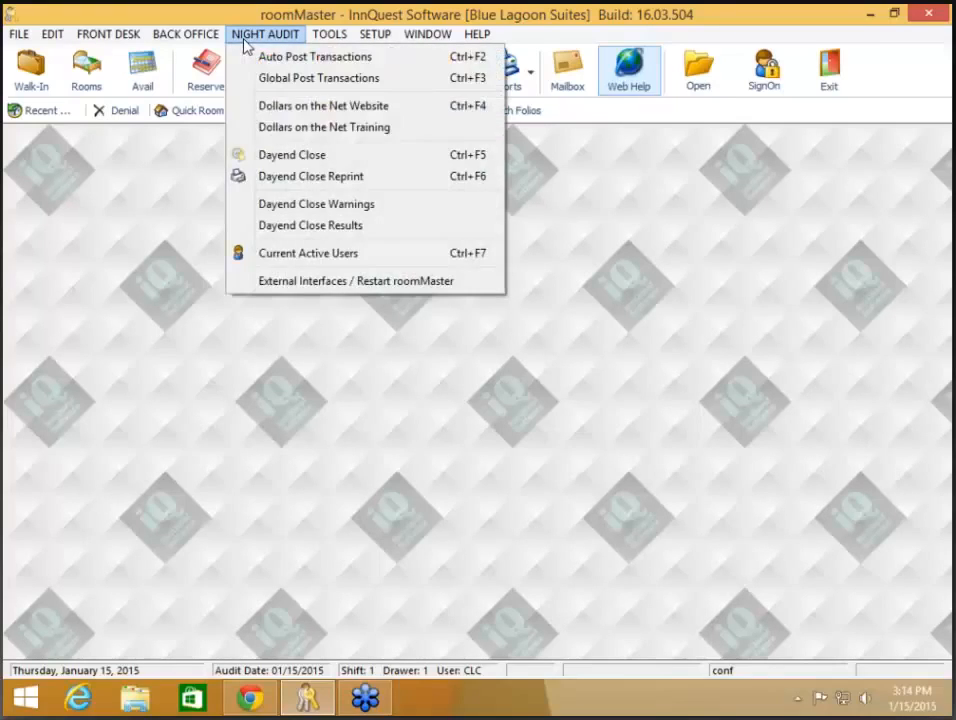
pyautogui.click(296, 177)
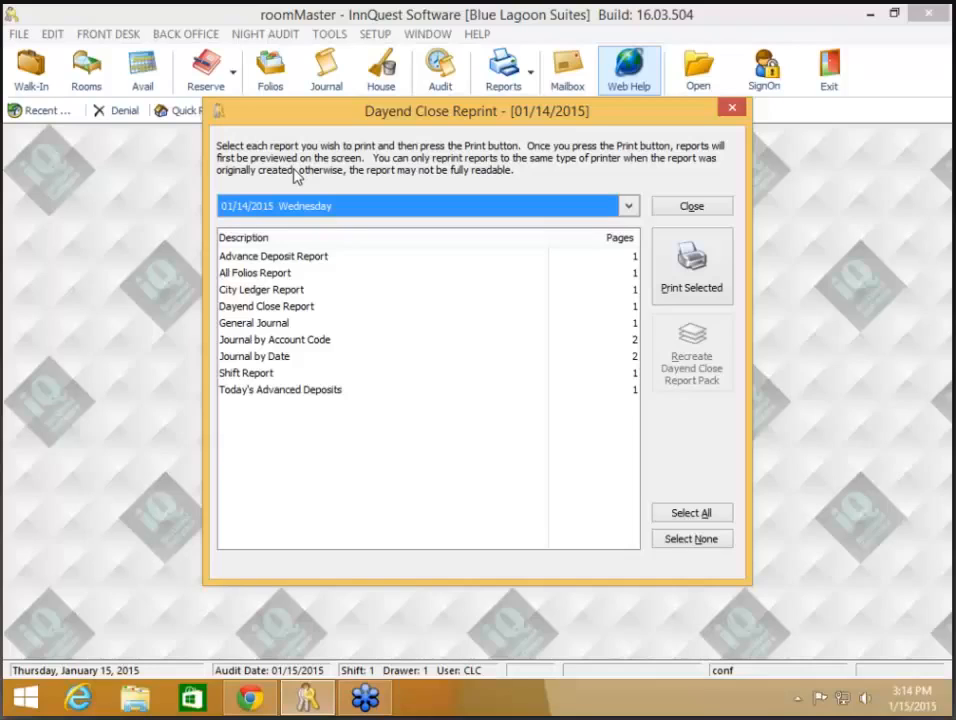
pyautogui.click(630, 207)
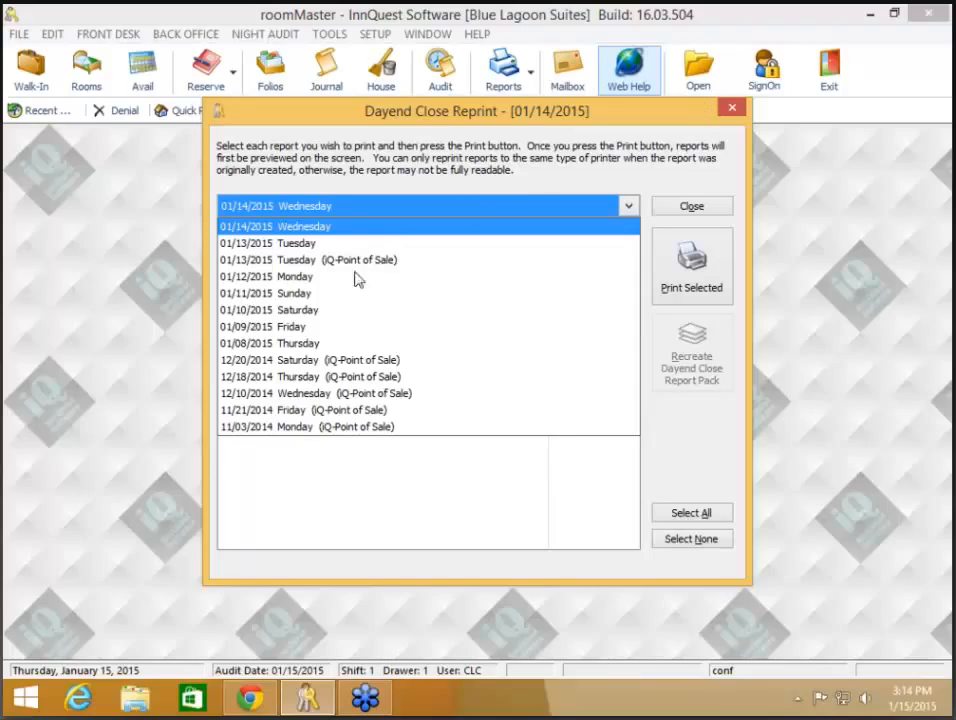
pyautogui.click(290, 311)
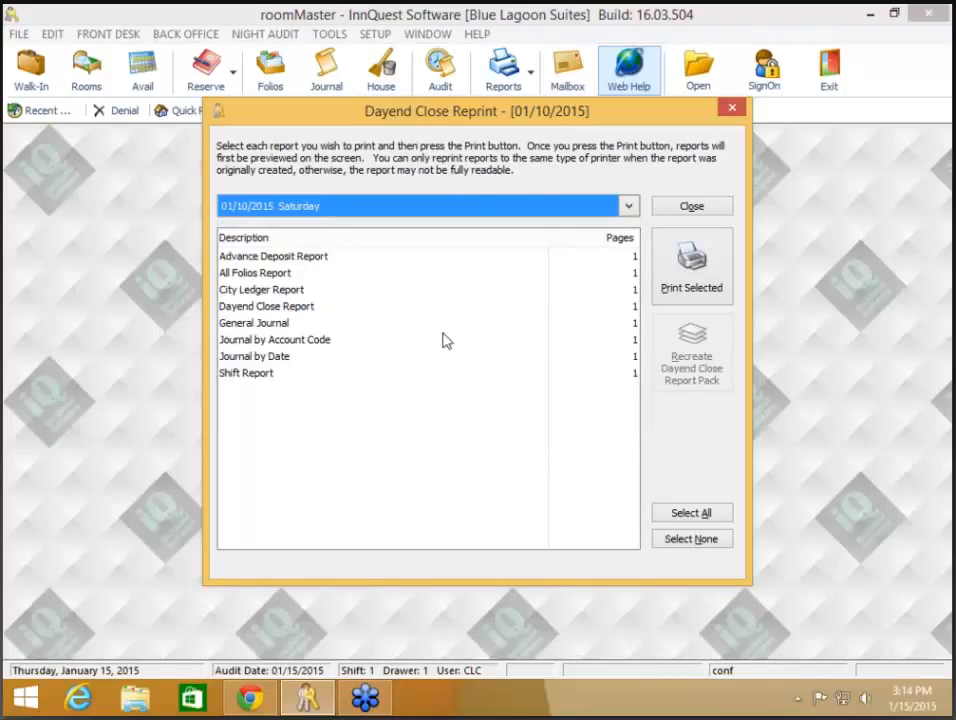
pyautogui.click(704, 514)
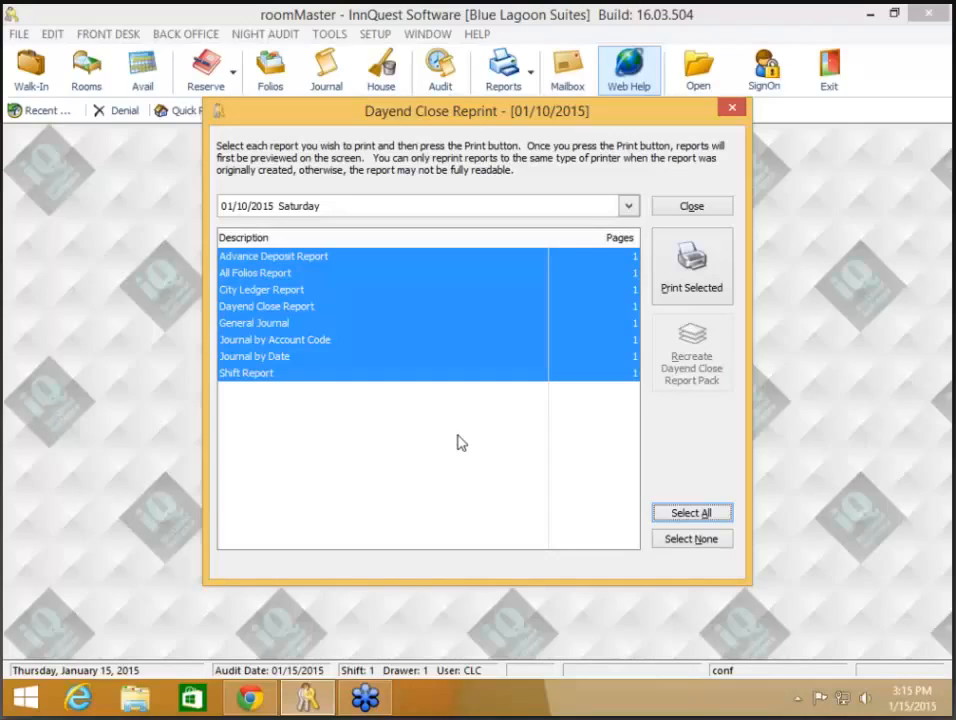
pyautogui.click(630, 210)
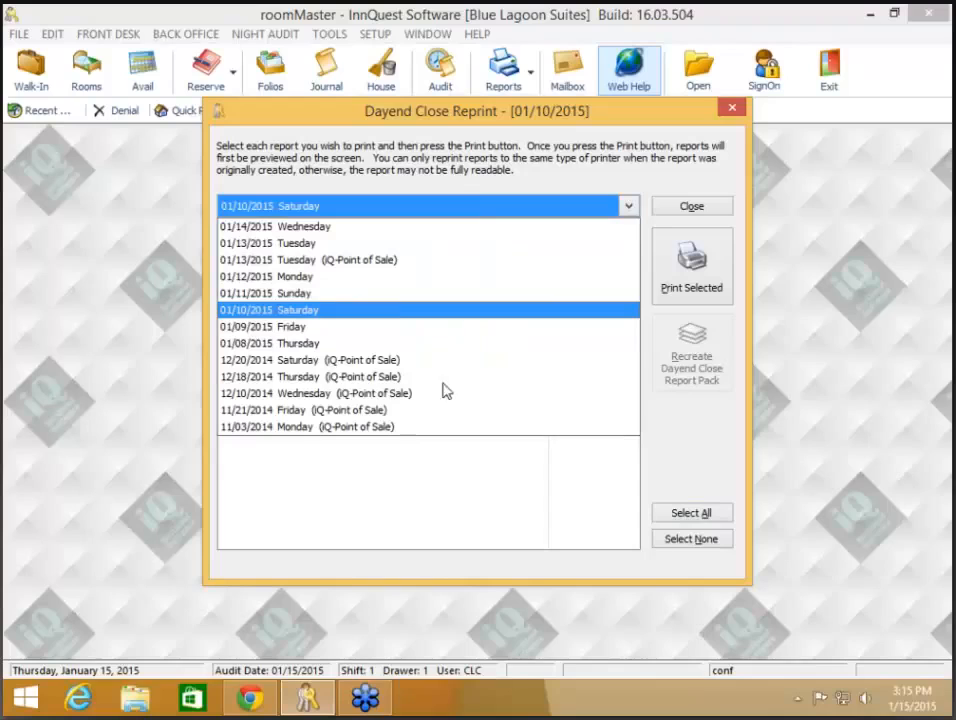
pyautogui.click(414, 481)
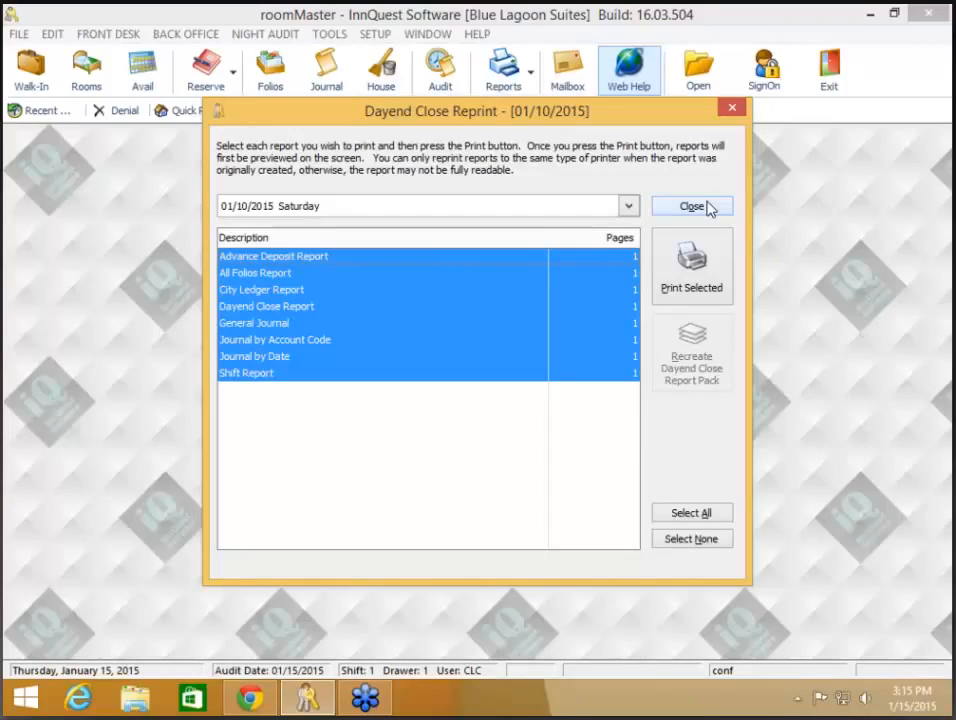
pyautogui.click(707, 207)
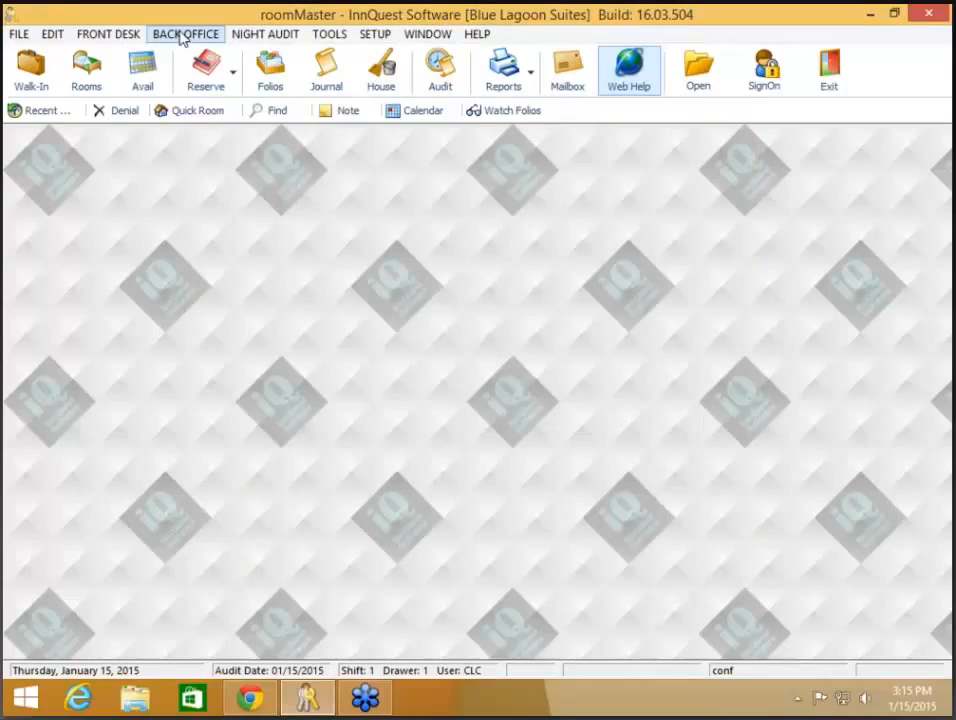
pyautogui.click(182, 36)
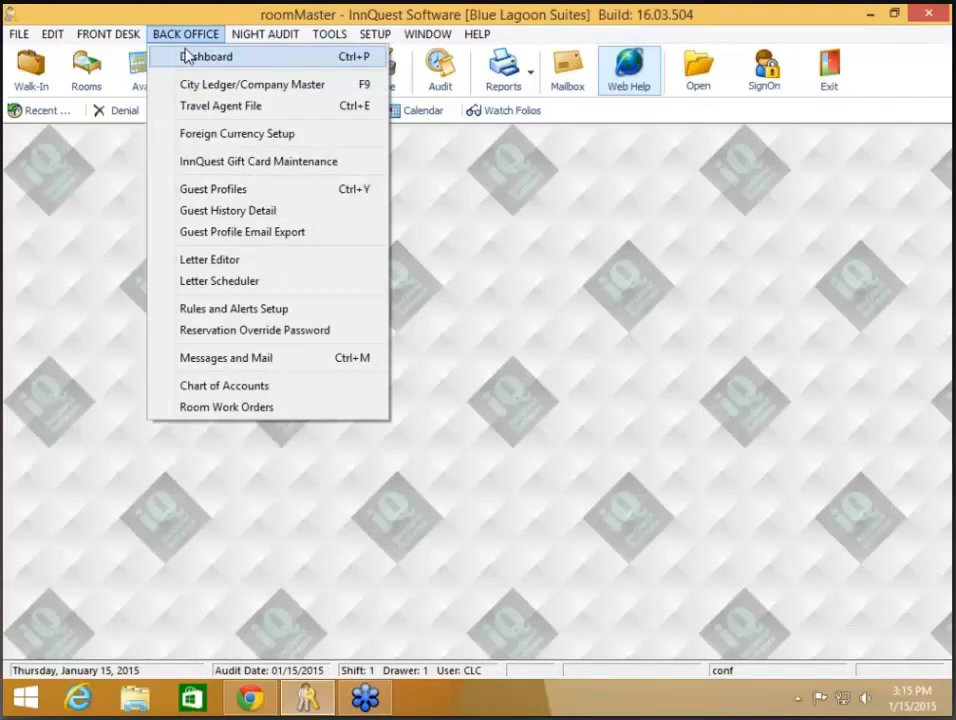
# Step: Open the Dashboard and show the January 2014 vs January 2015 Occupancy Comparison calendars
pyautogui.click(190, 57)
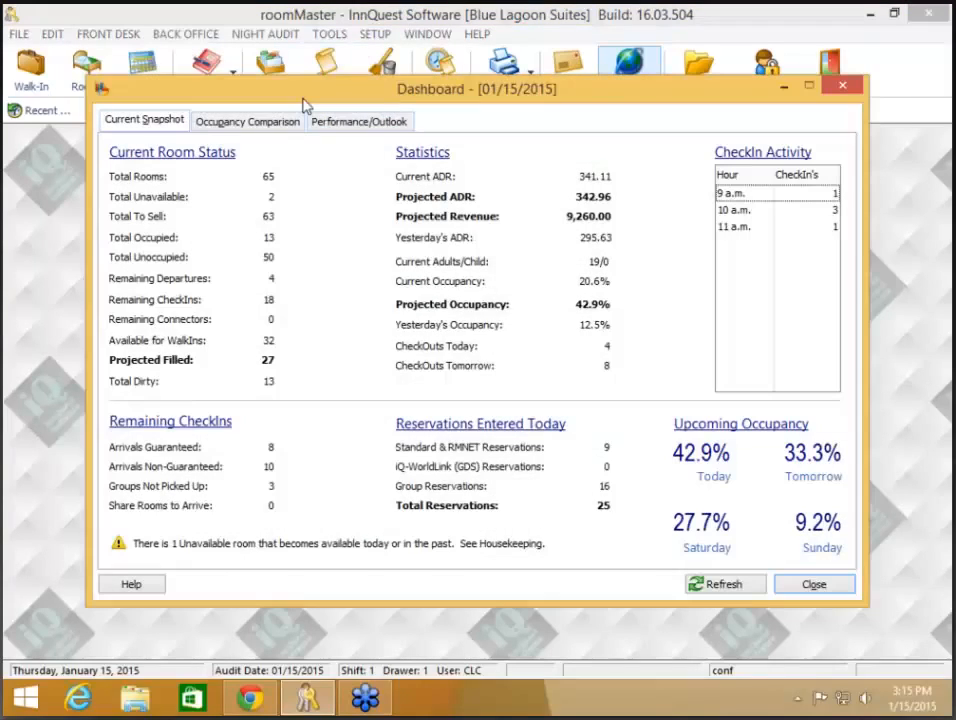
pyautogui.moveTo(304, 101); pyautogui.dragTo(298, 122)
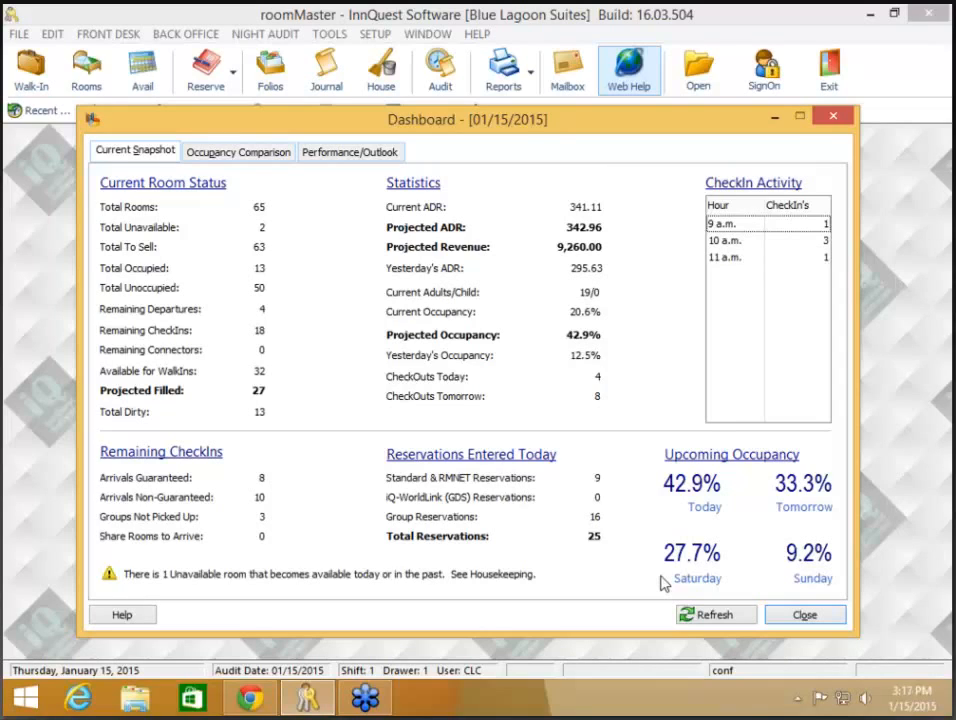
pyautogui.click(257, 155)
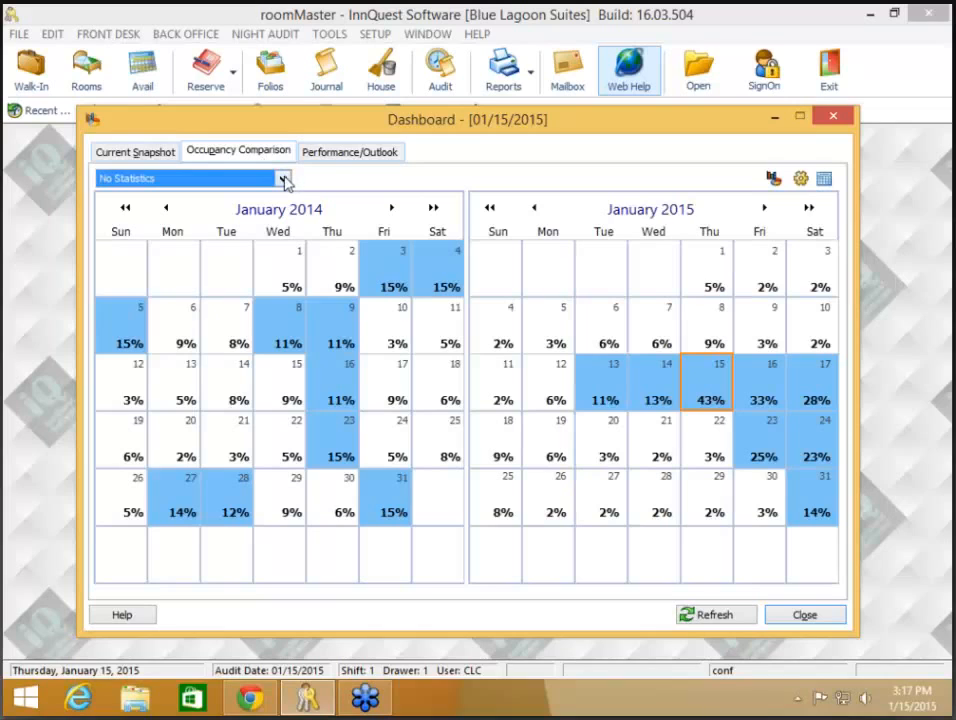
# Step: Switch the calendar statistic to ADR, then to room revenue, showing $9,260 and 43% for 01/15/2015
pyautogui.click(284, 179)
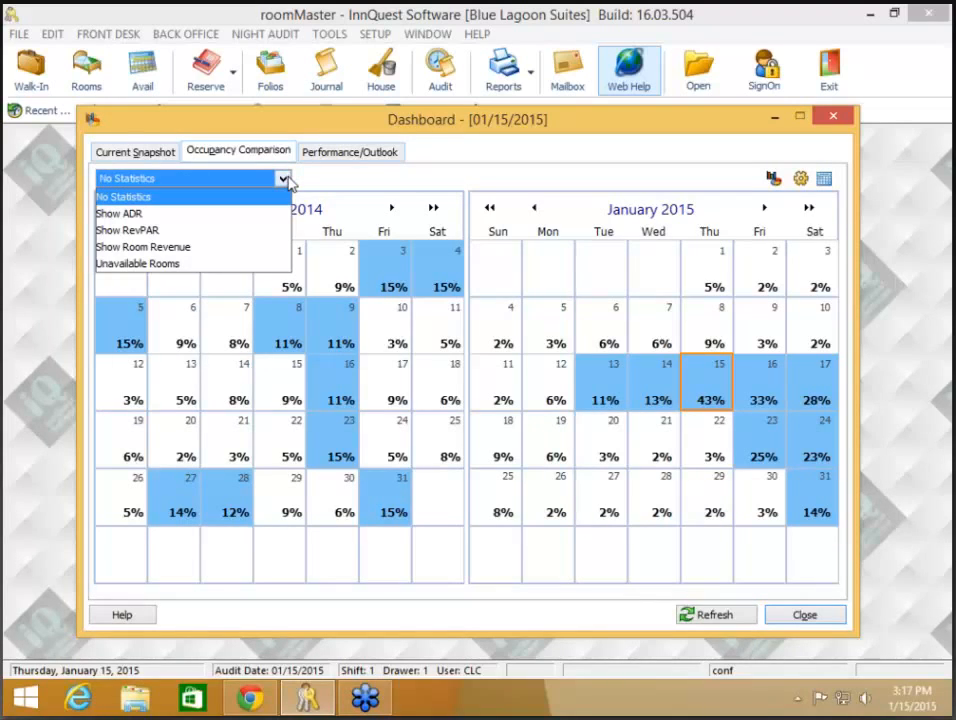
pyautogui.click(285, 179)
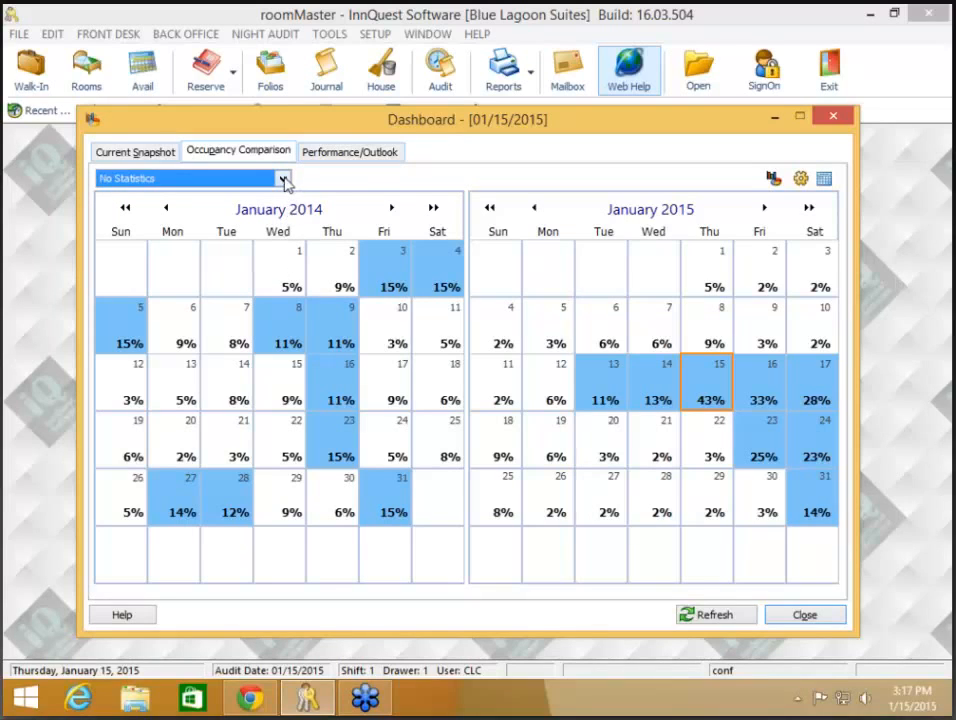
pyautogui.click(284, 180)
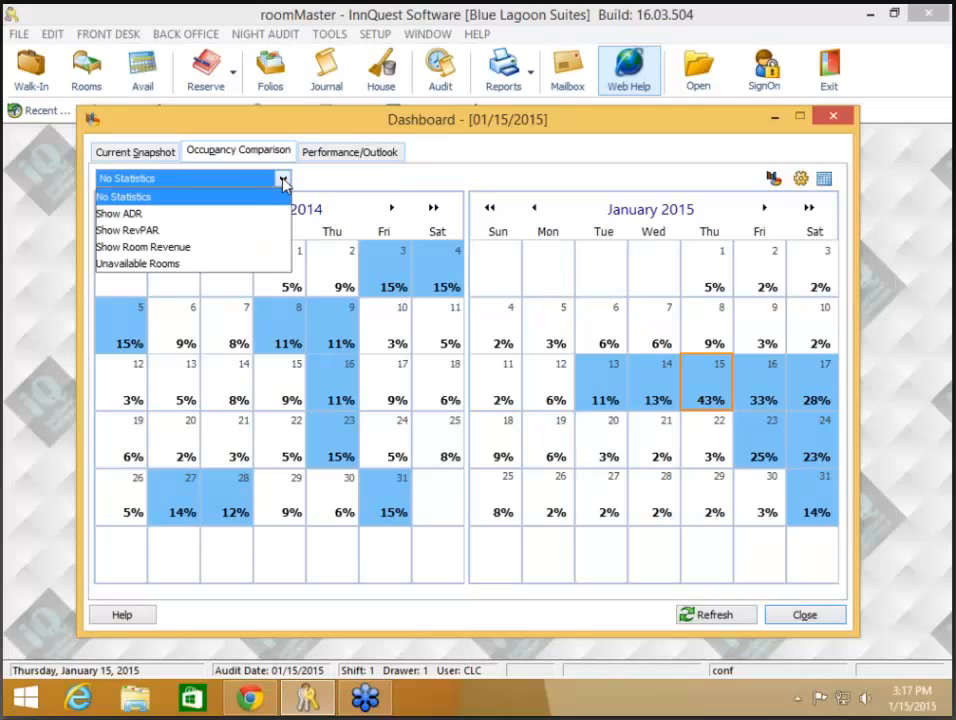
pyautogui.click(207, 214)
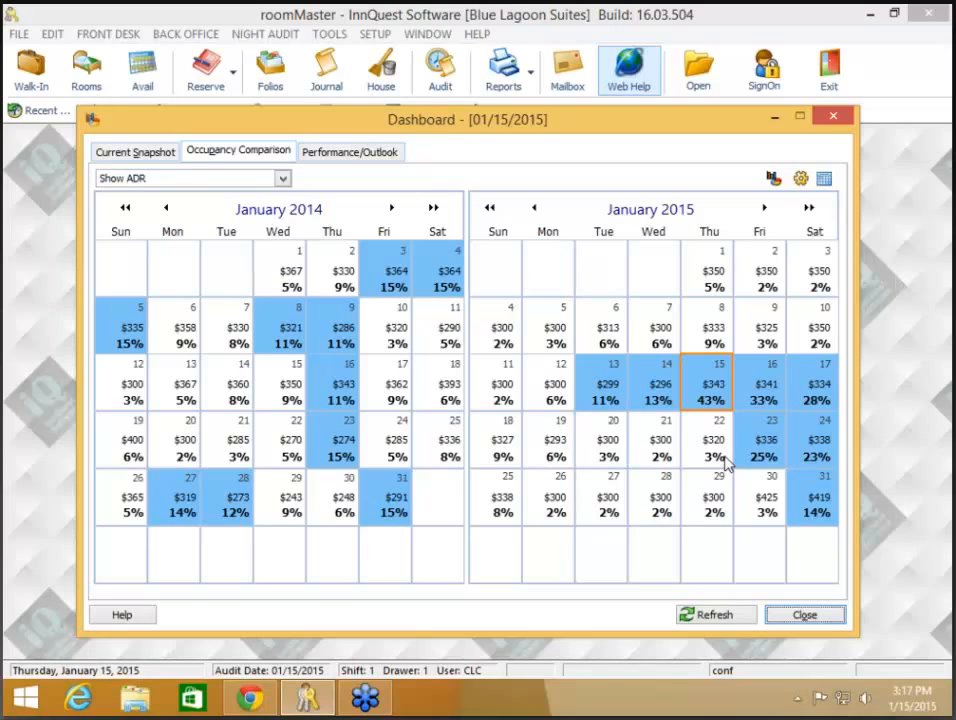
pyautogui.click(282, 178)
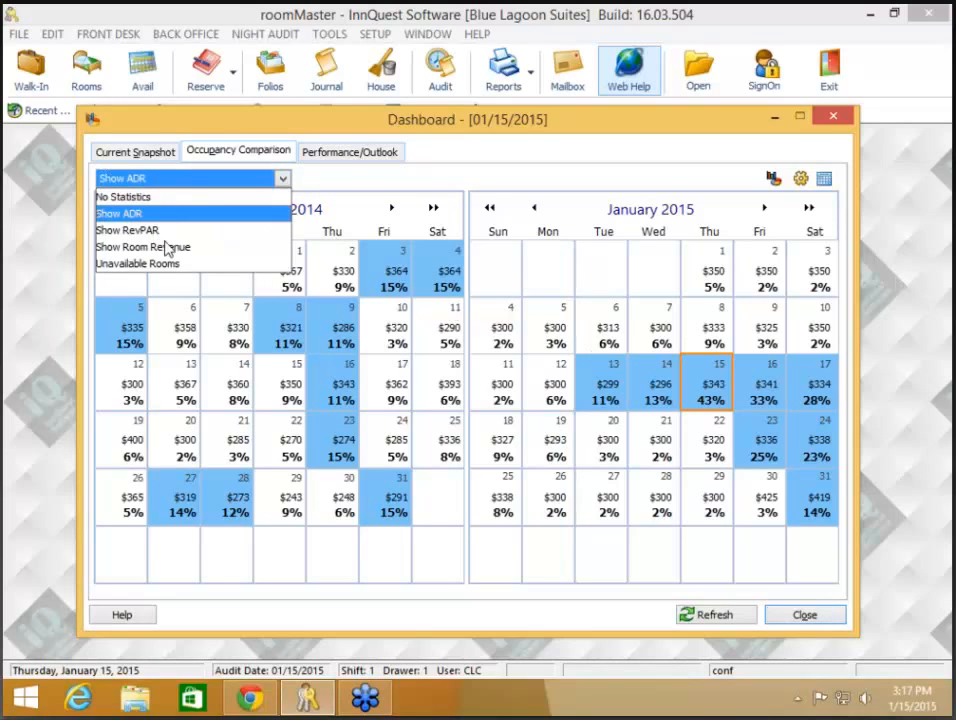
pyautogui.click(166, 246)
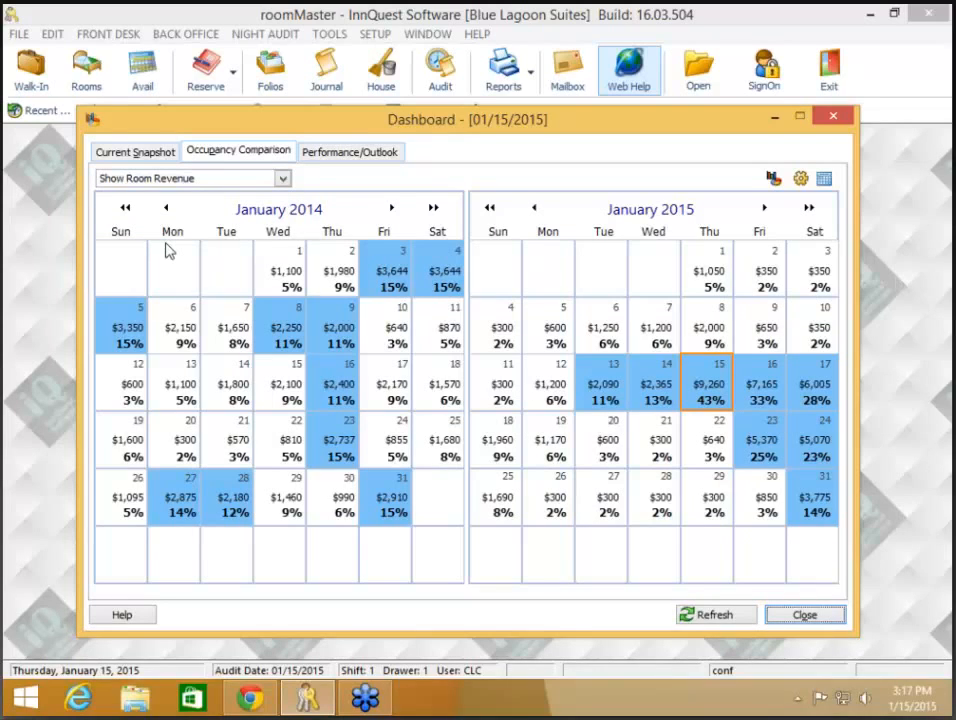
pyautogui.click(283, 180)
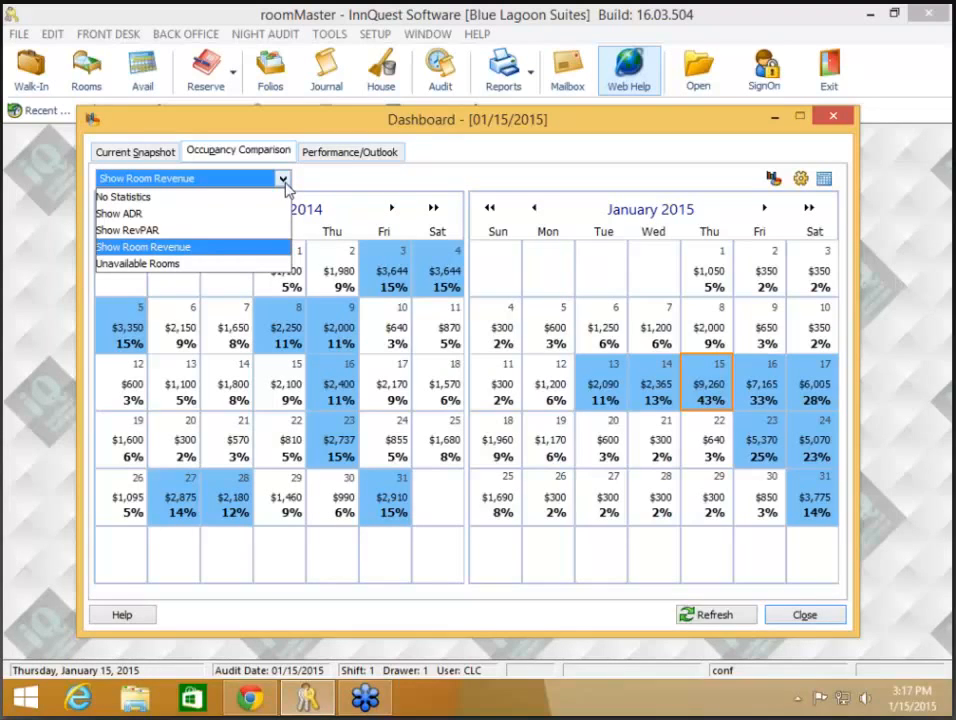
pyautogui.click(285, 184)
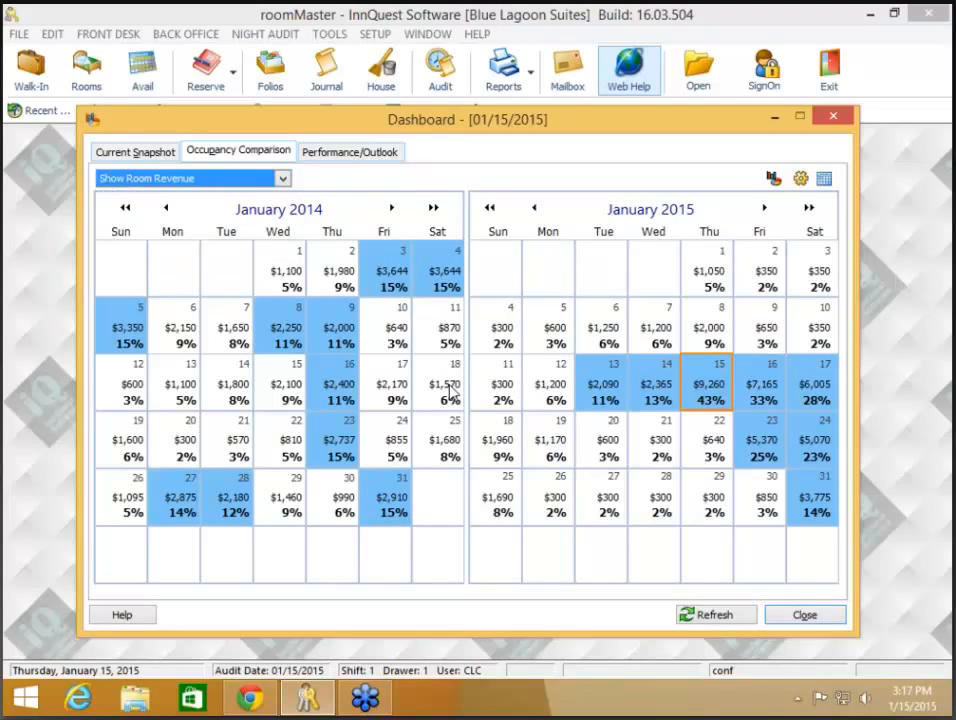
# Step: View Performance/Outlook (52.4% occupancy, 11,210.00 room revenue, outlook through 01/22/2015), then close the Dashboard
pyautogui.click(350, 155)
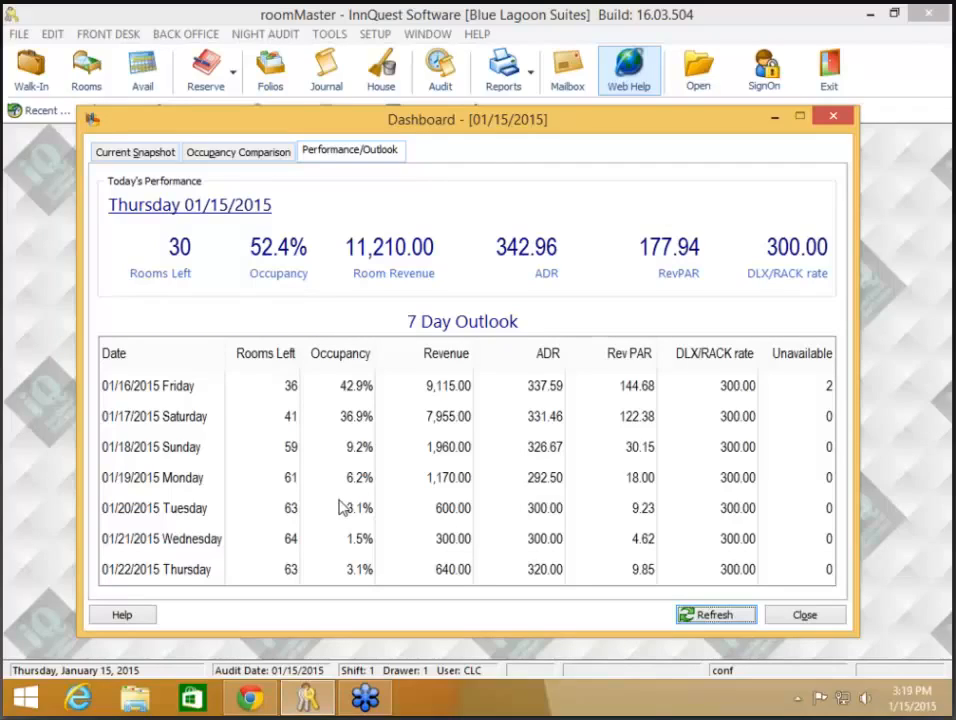
pyautogui.click(805, 616)
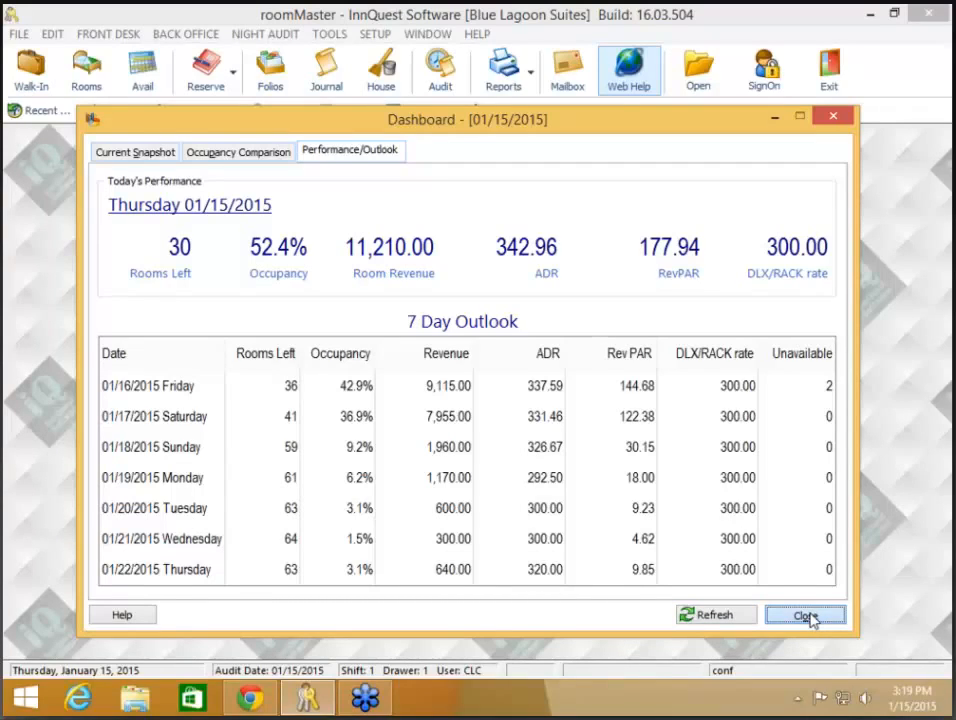
pyautogui.click(835, 619)
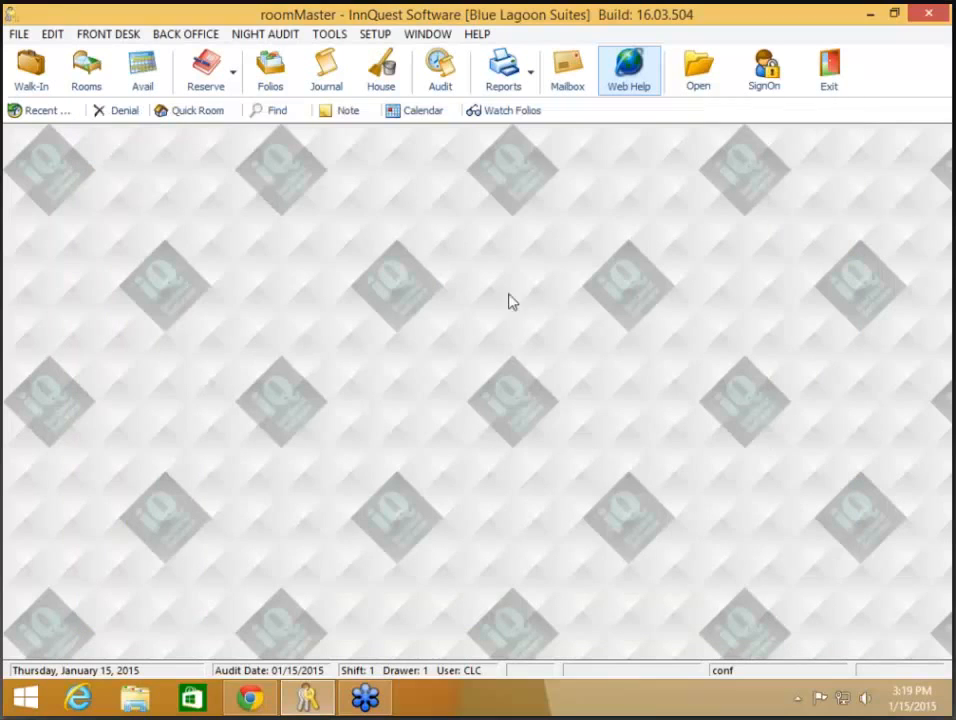
pyautogui.click(185, 38)
pyautogui.click(200, 56)
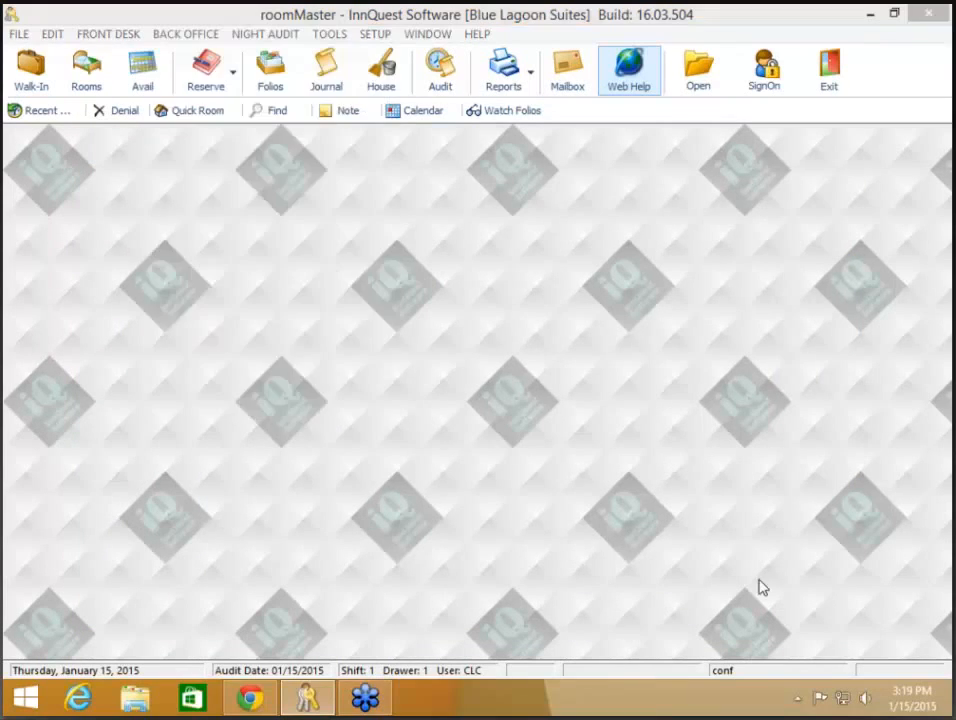
pyautogui.click(365, 120)
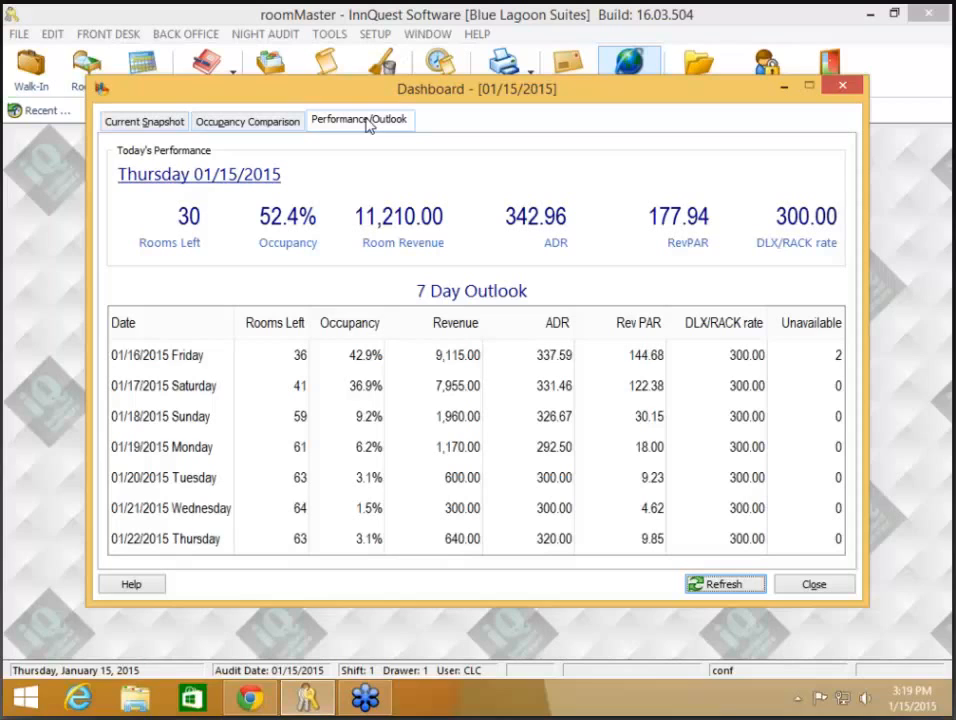
pyautogui.click(143, 124)
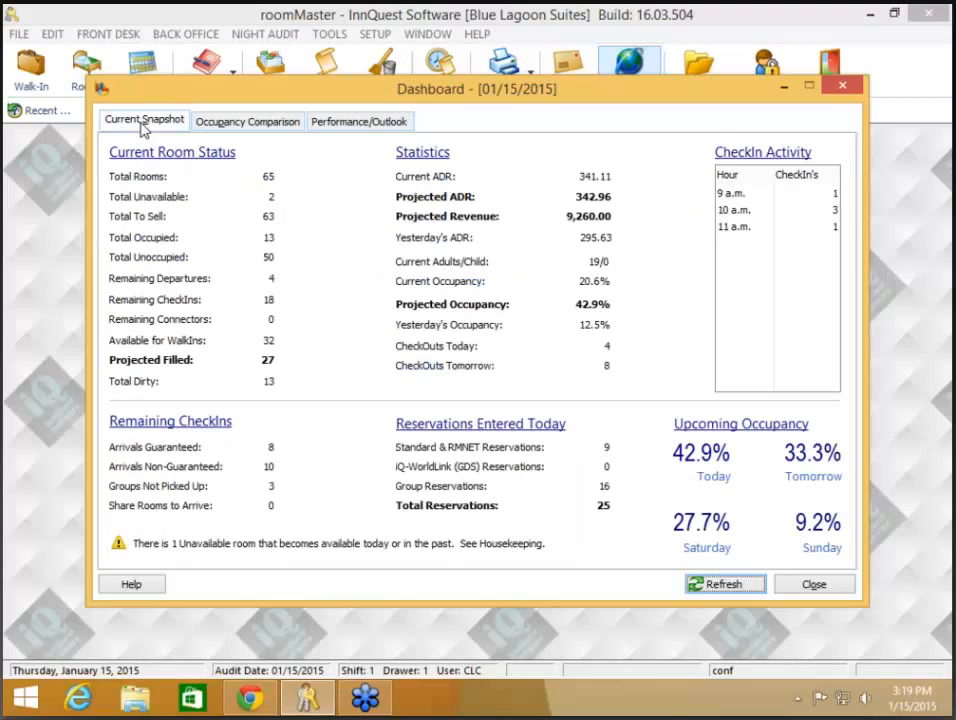
pyautogui.click(312, 122)
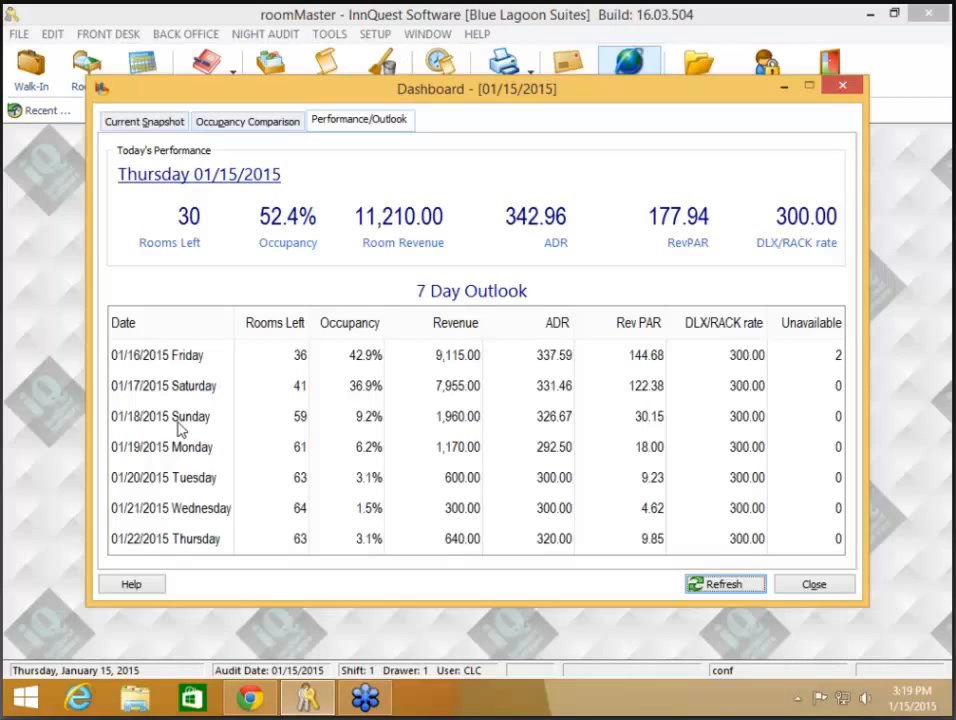
# Step: Change the performance date to 12/11/2014, then 01/29/2015, and finally Friday 01/16/2015
pyautogui.click(191, 548)
pyautogui.click(221, 183)
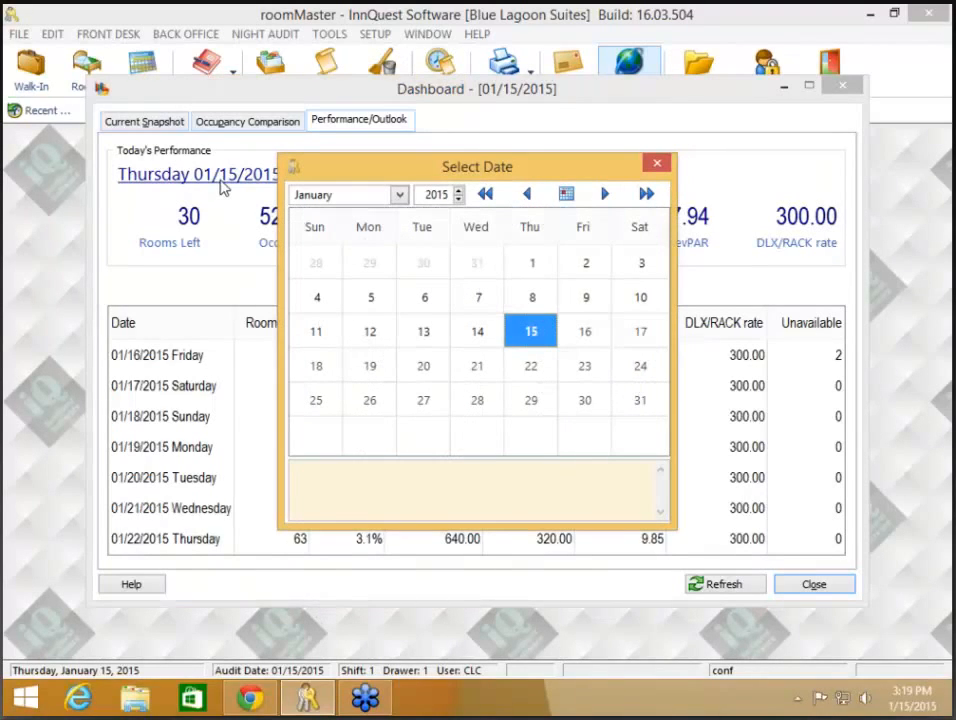
pyautogui.click(528, 195)
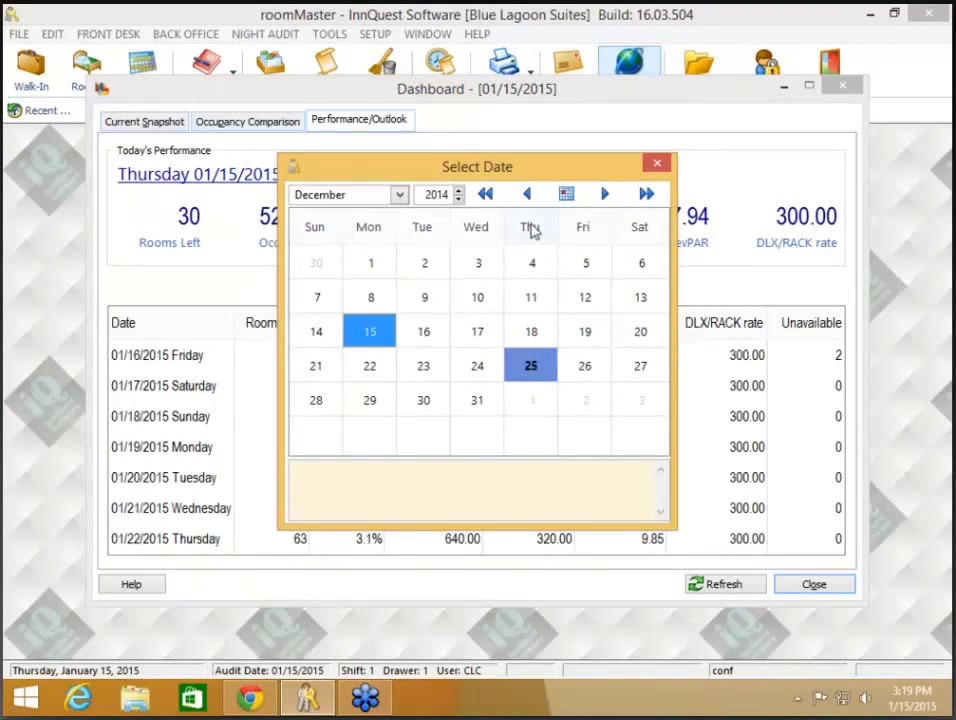
pyautogui.click(531, 305)
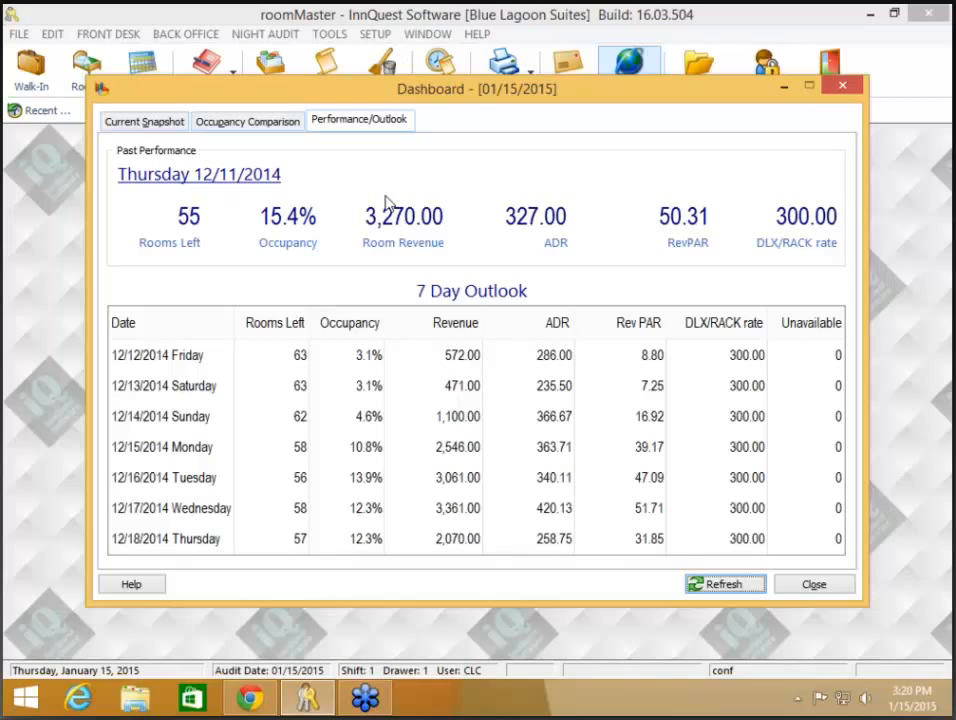
pyautogui.click(203, 178)
pyautogui.click(605, 194)
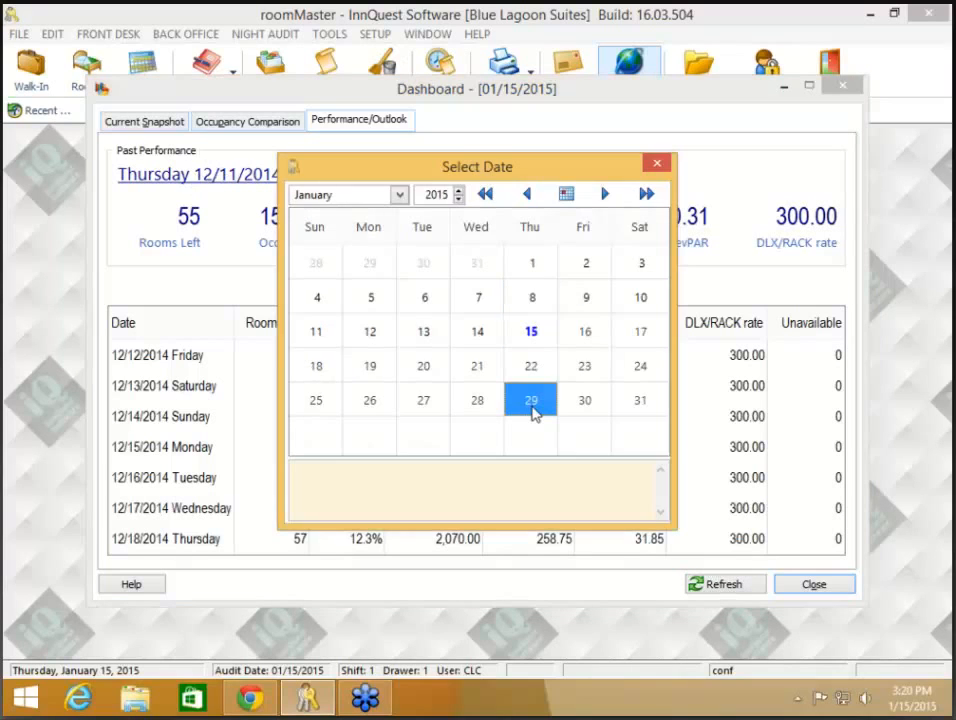
pyautogui.click(531, 402)
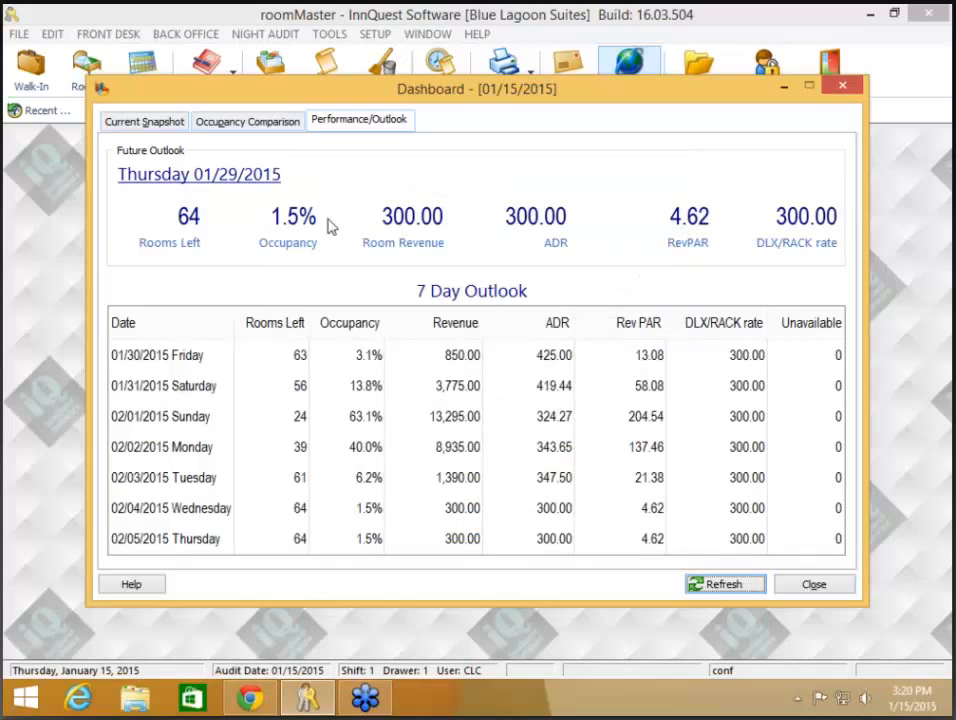
pyautogui.click(249, 177)
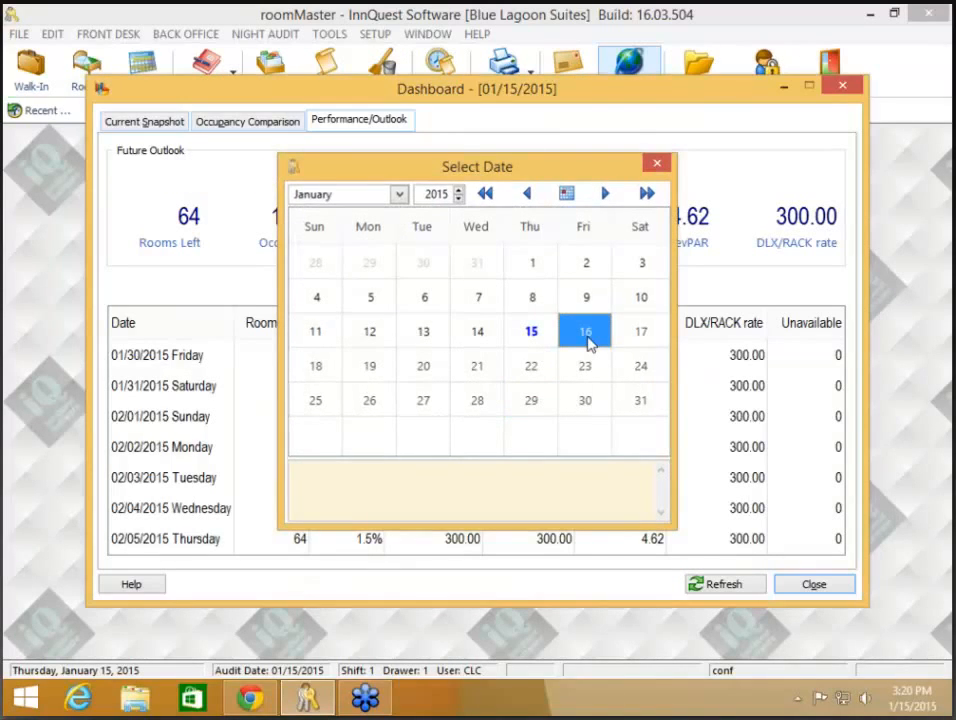
pyautogui.click(588, 340)
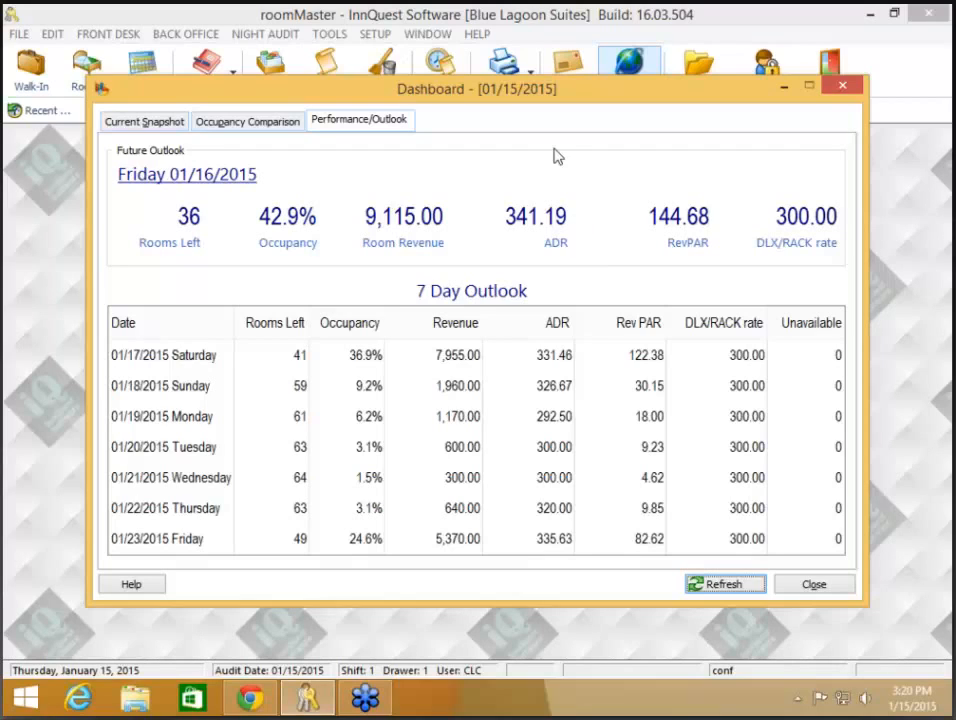
# Step: Close the Dashboard and open Back Office's Guest Profile Email Export, set to c:\roomMasterEmail1.csv
pyautogui.click(836, 585)
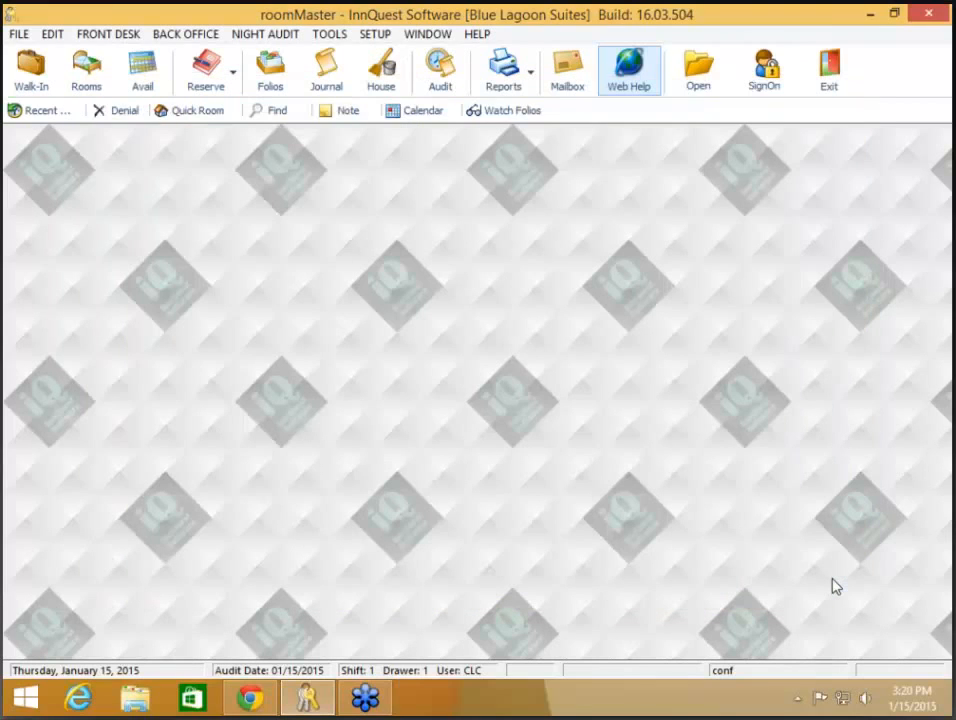
pyautogui.click(188, 36)
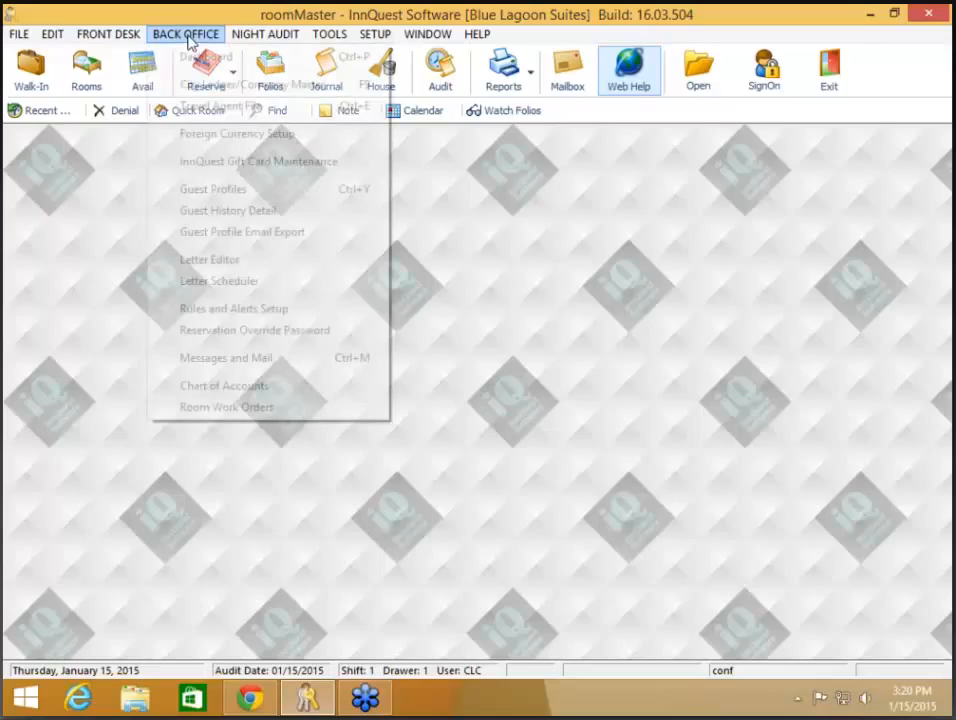
pyautogui.click(226, 233)
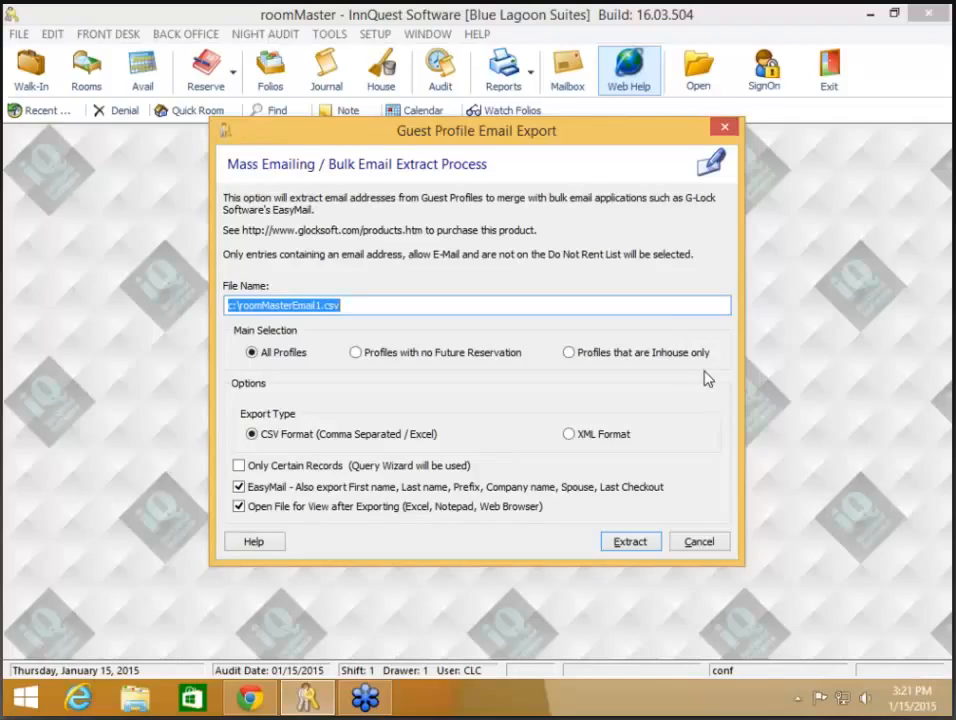
# Step: Try the No Future Reservation and Inhouse-only profile options, then cancel without extracting
pyautogui.click(478, 356)
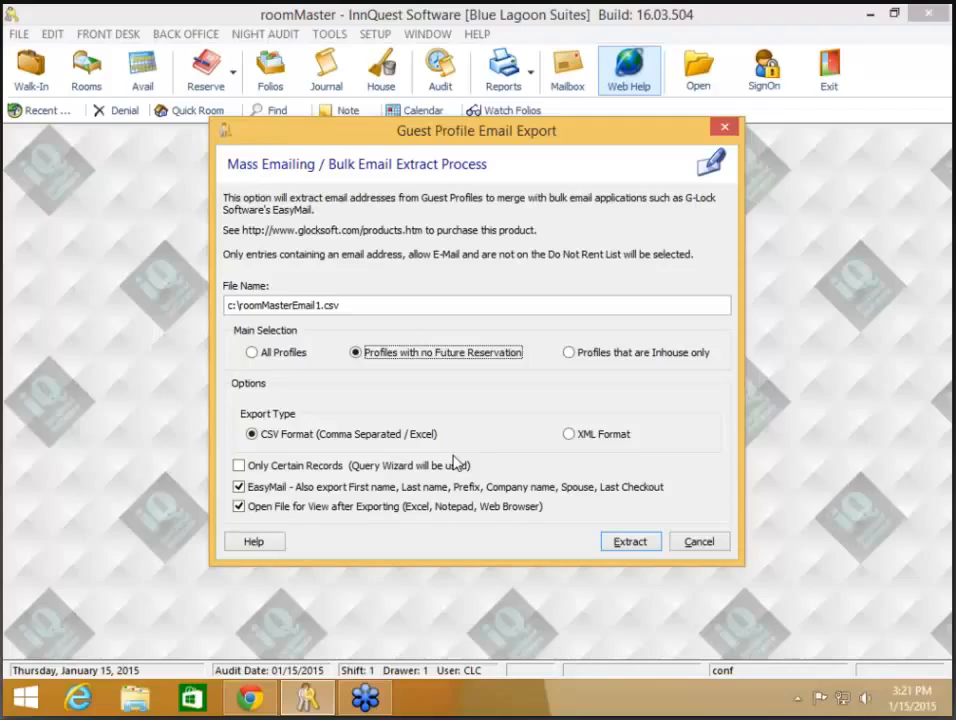
pyautogui.click(569, 356)
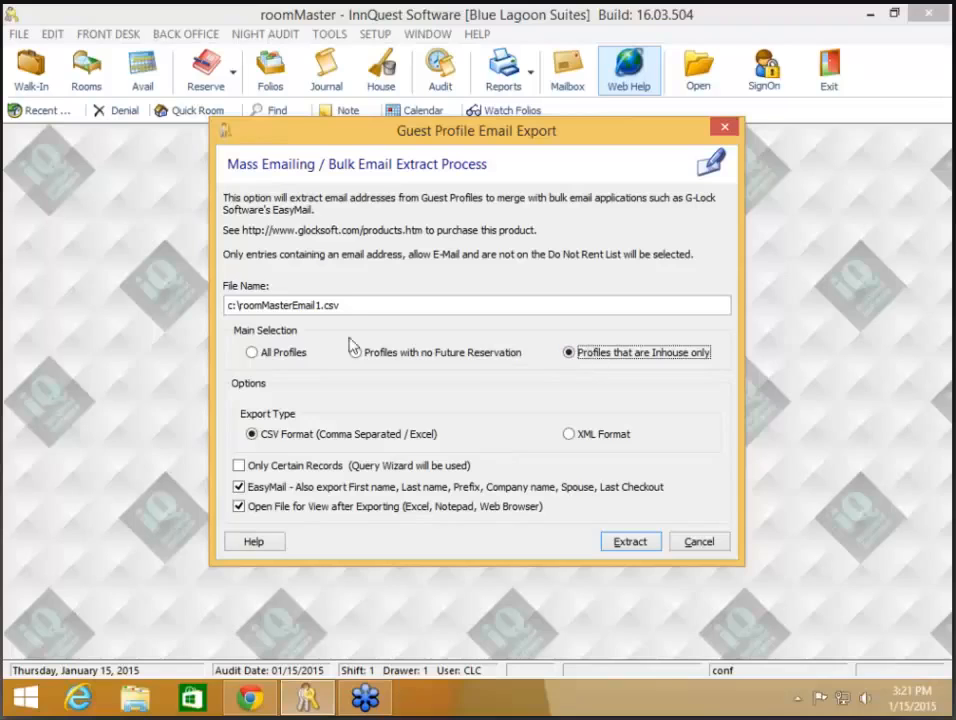
pyautogui.click(697, 548)
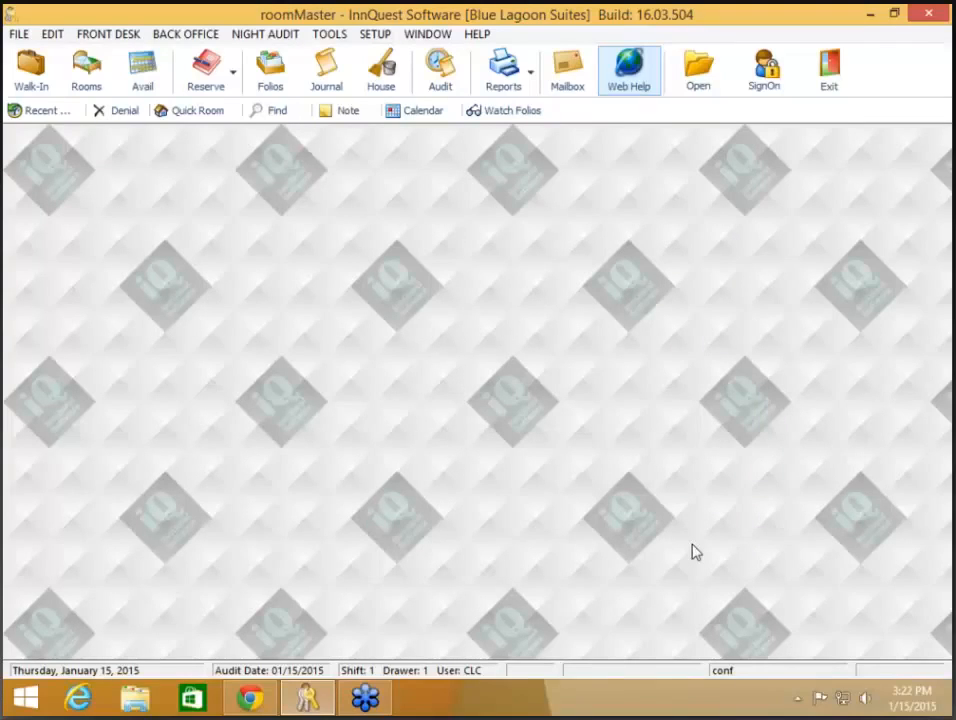
# Step: Open the File menu's Purge Files settings, with archiving before purging enabled
pyautogui.click(18, 35)
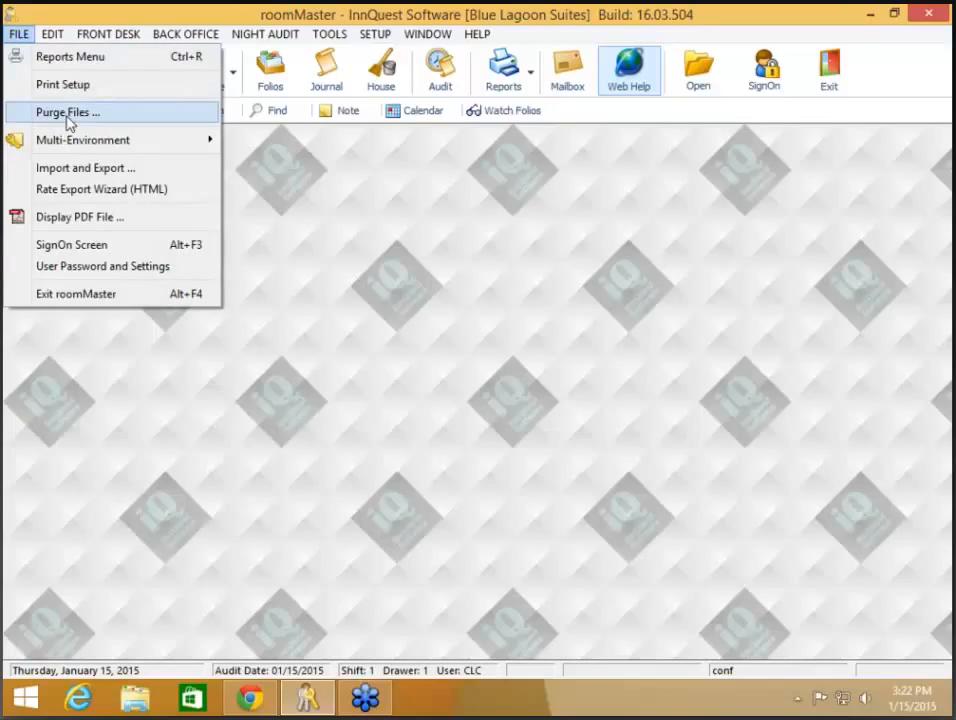
pyautogui.click(67, 114)
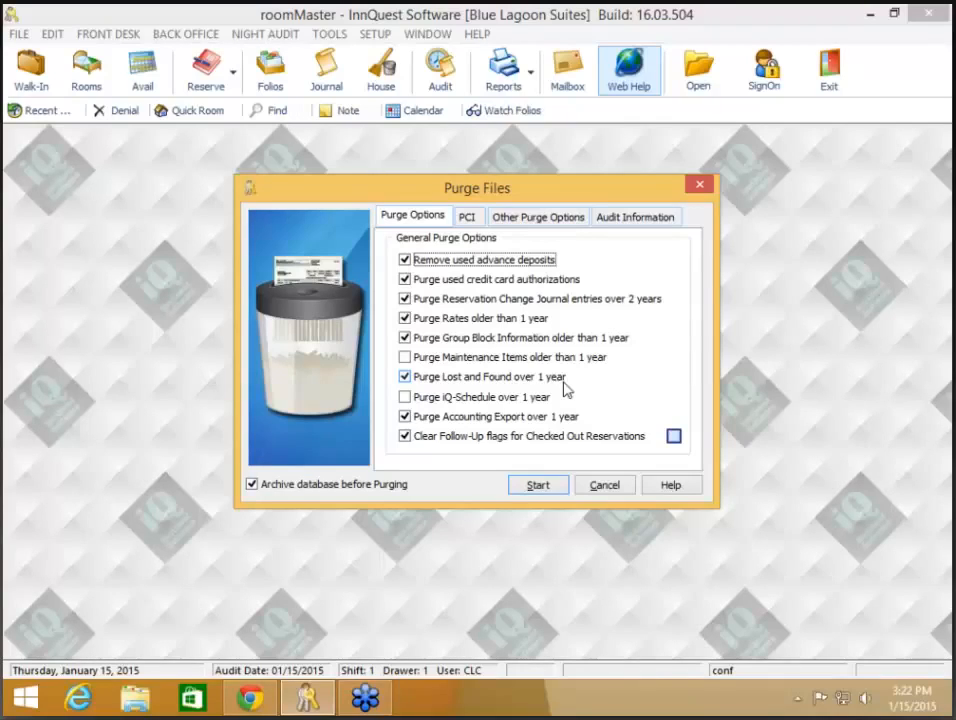
# Step: Toggle the iQ-Schedule purge on and off, then uncheck all general purge options
pyautogui.click(543, 399)
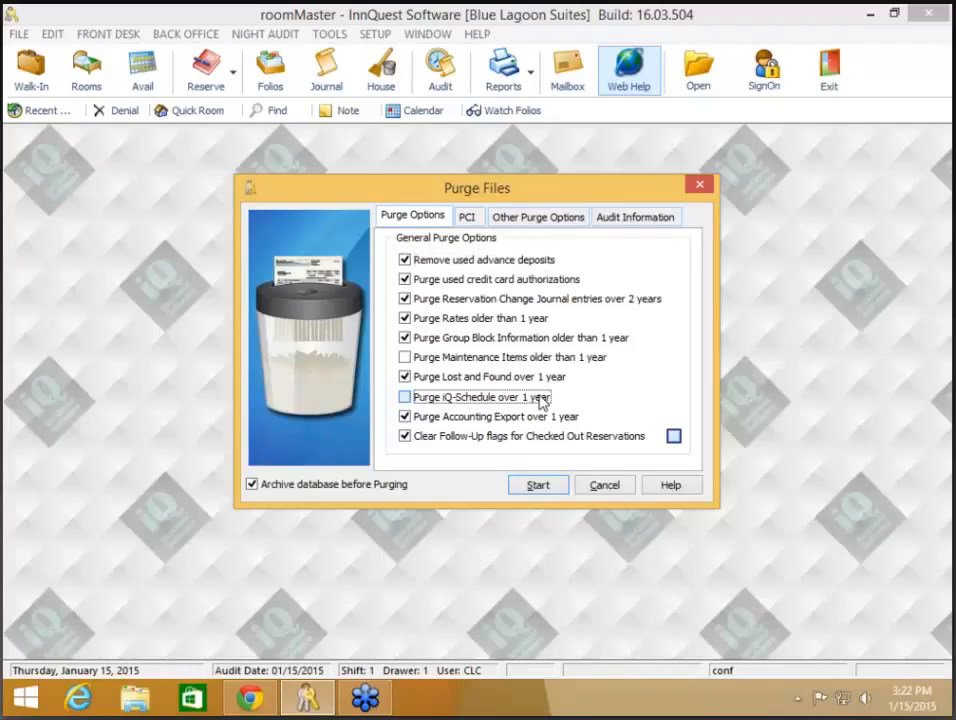
pyautogui.click(543, 399)
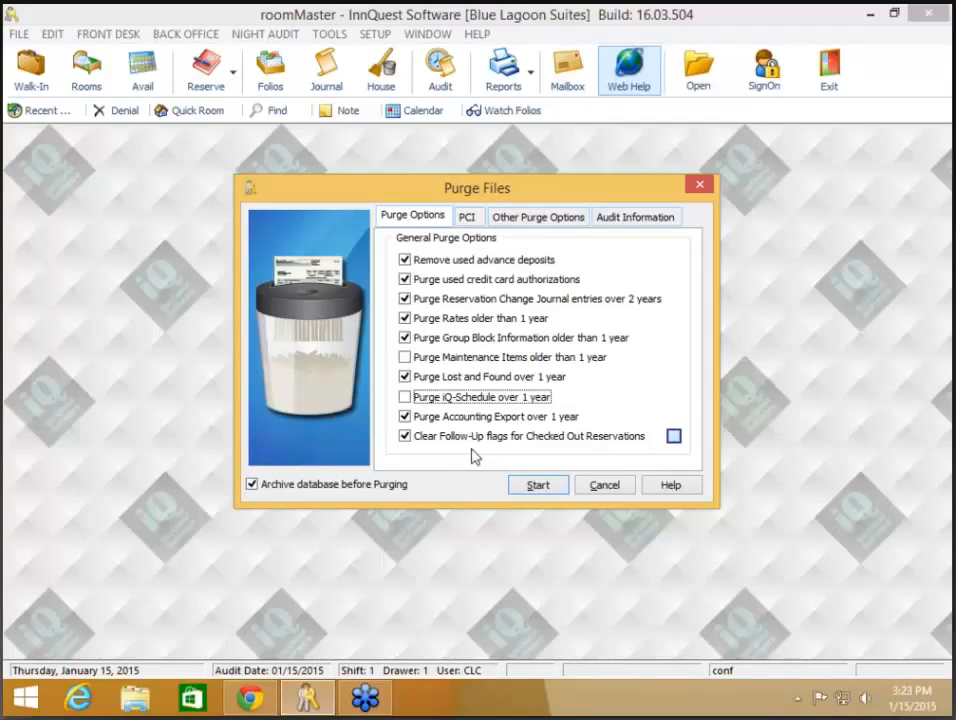
pyautogui.click(673, 437)
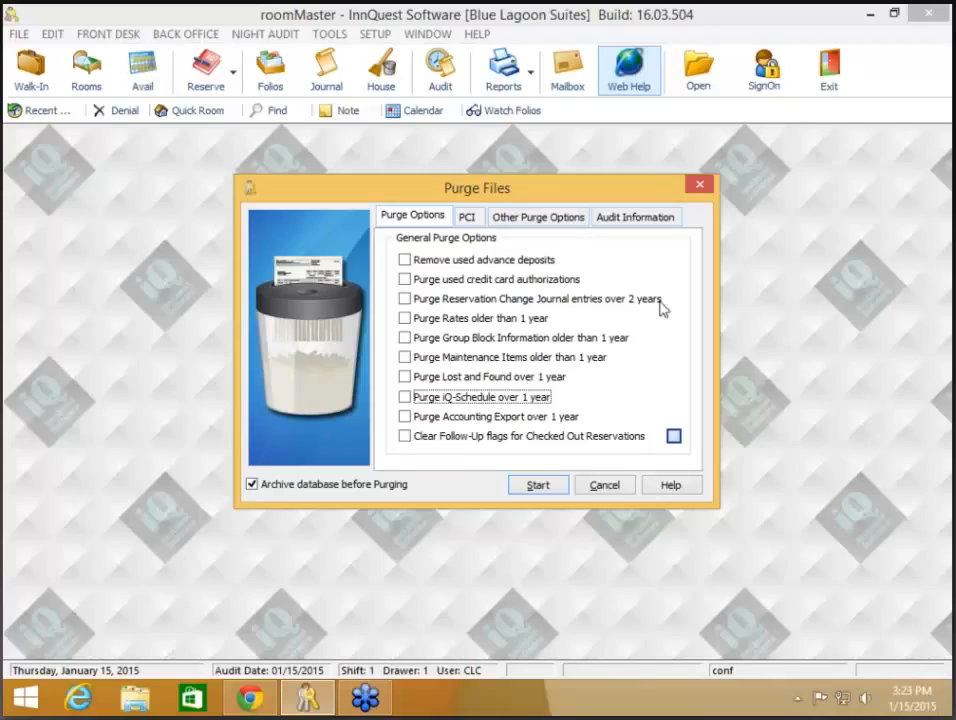
# Step: Review the PCI credit card purge options, then cancel Purge Files without purging
pyautogui.click(467, 218)
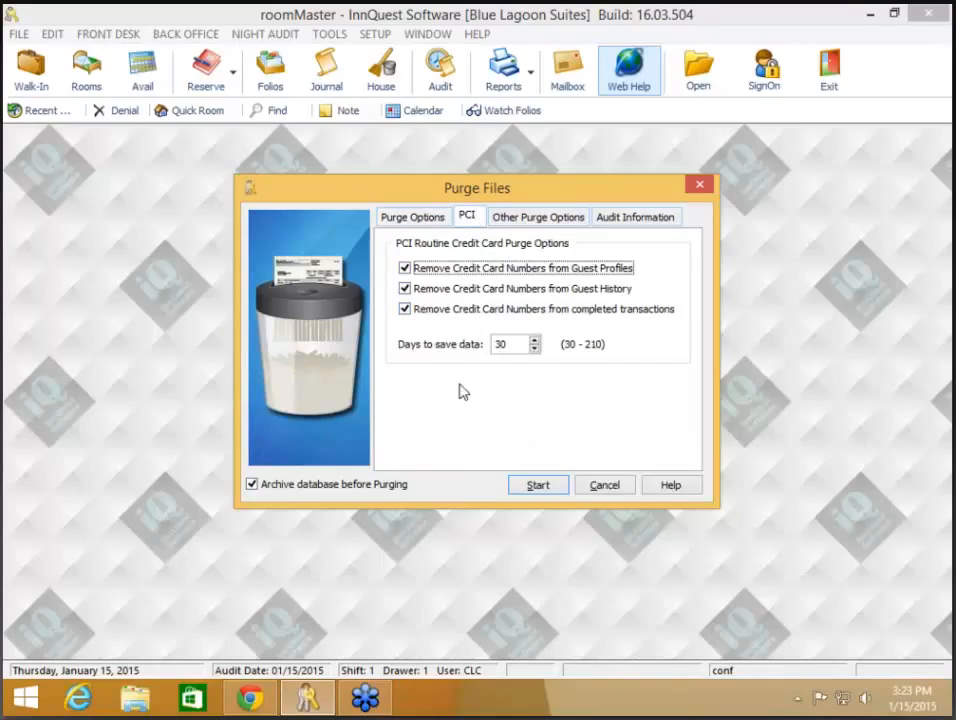
pyautogui.click(420, 220)
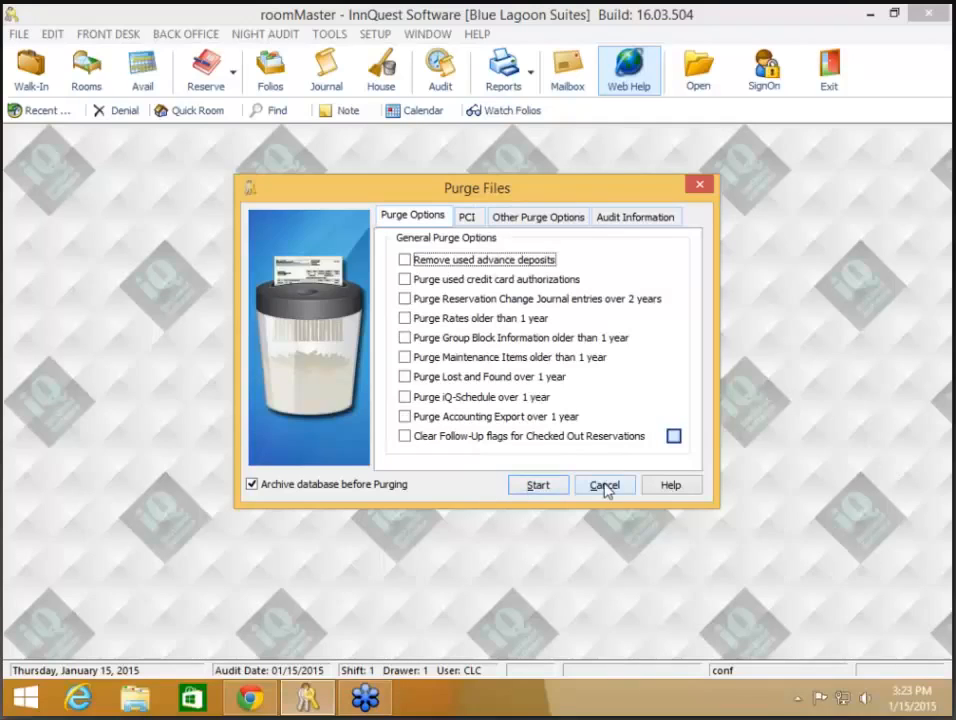
pyautogui.click(468, 217)
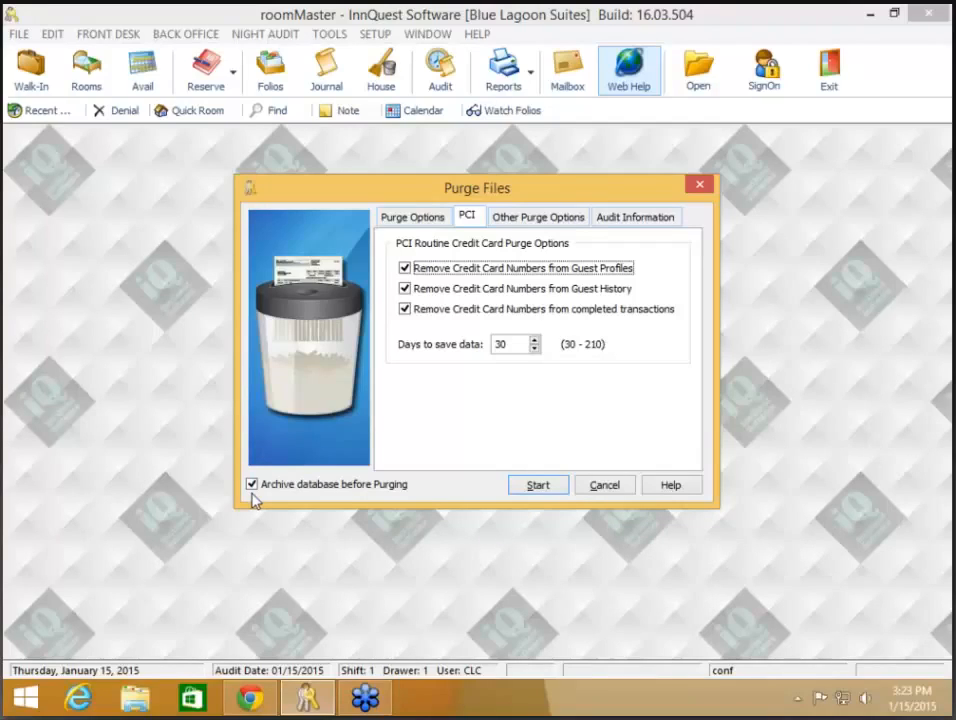
pyautogui.click(403, 219)
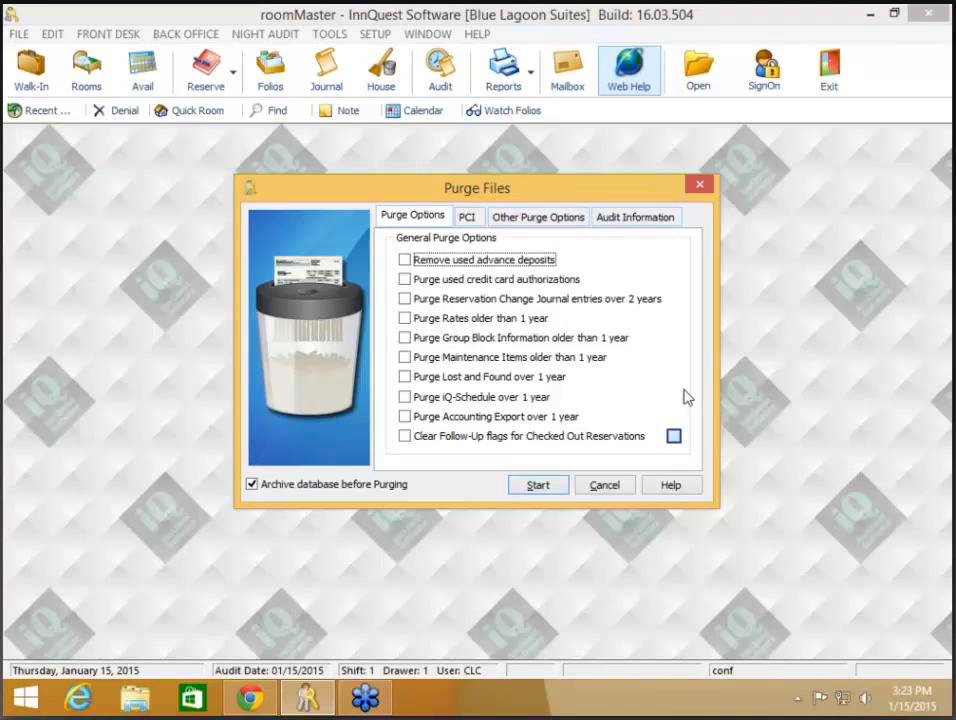
pyautogui.click(600, 486)
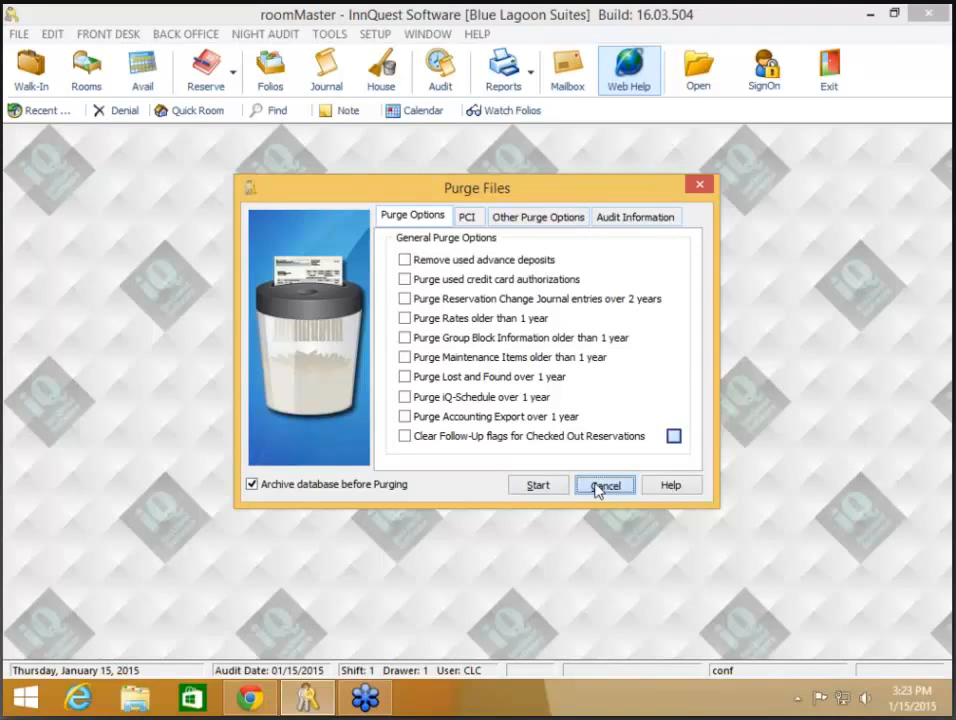
# Step: Open the Reports Menu from the toolbar, showing the Housekeeping reports
pyautogui.click(512, 78)
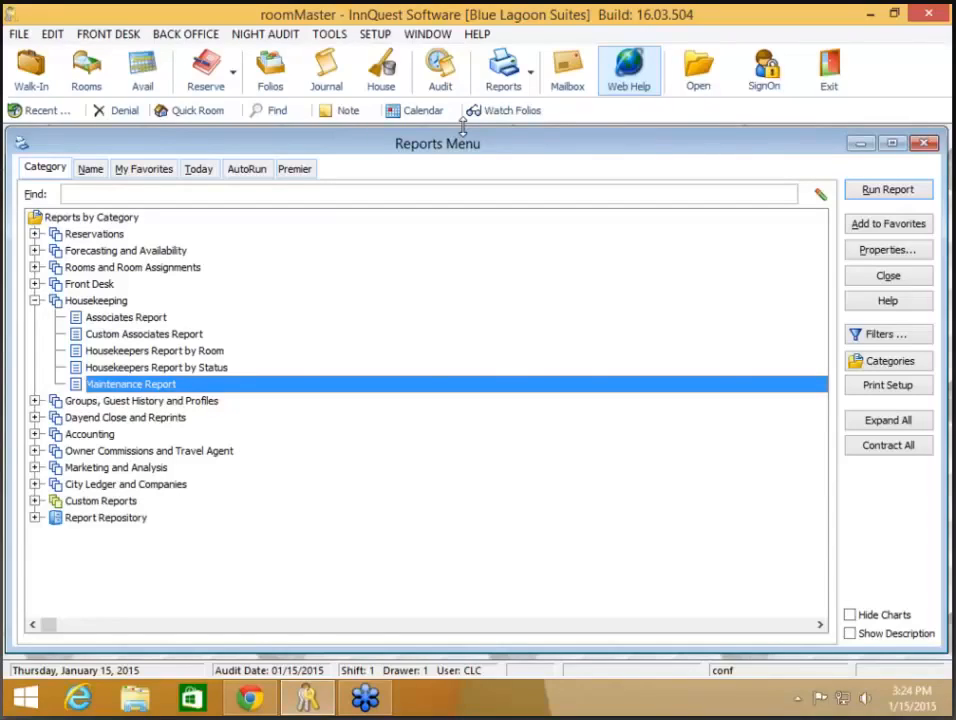
# Step: Switch to Chrome and scroll the InnQuest webinars page of Version 16 training sessions
pyautogui.click(245, 705)
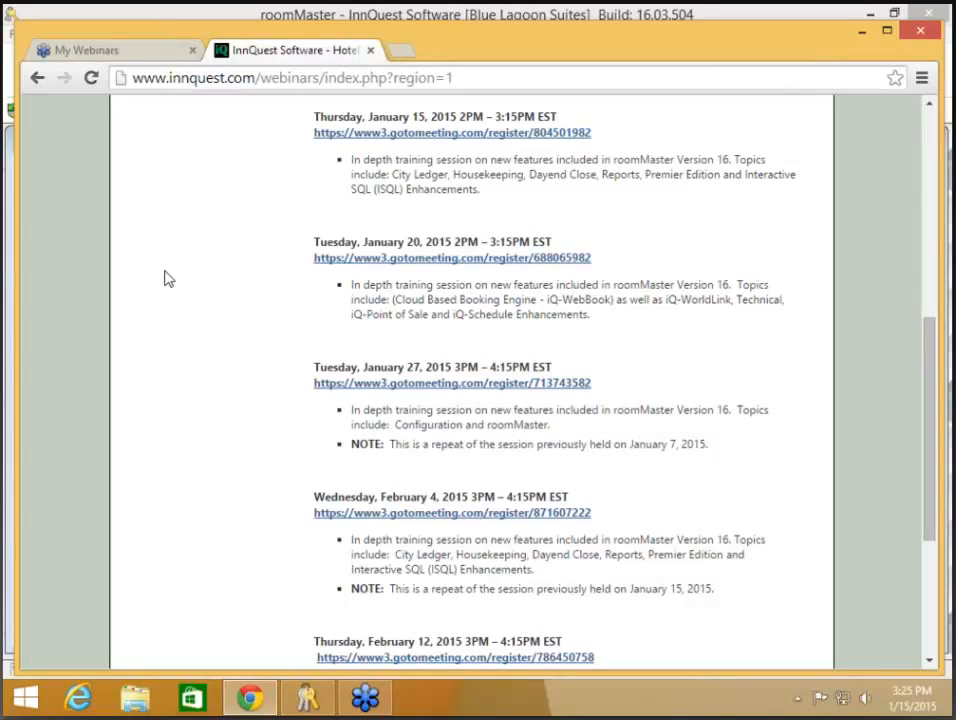
pyautogui.scroll(-1, 168, 279)
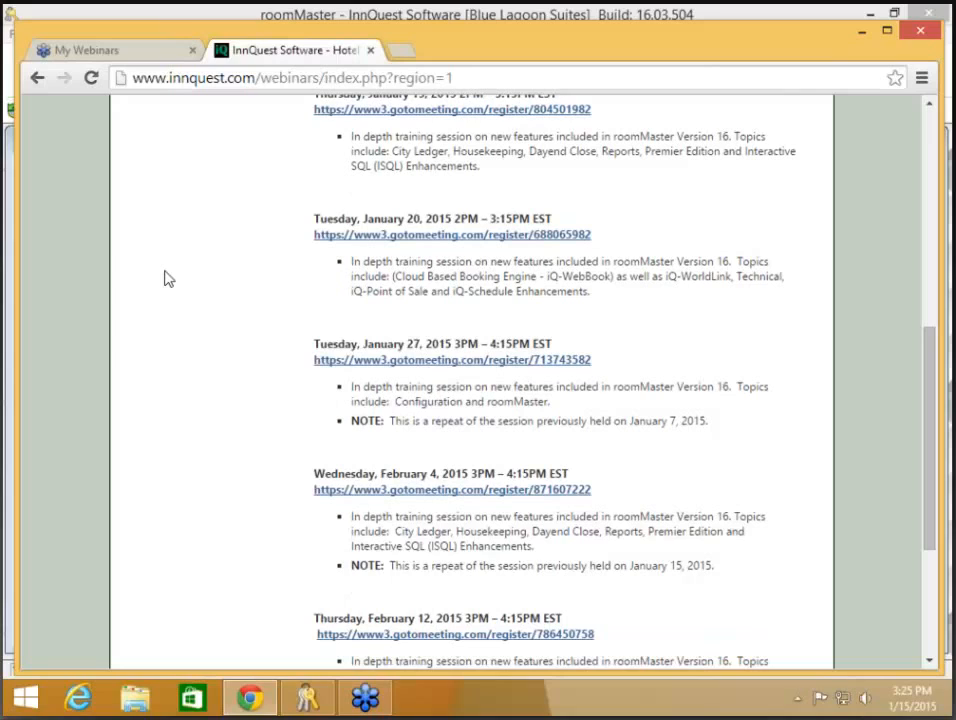
pyautogui.scroll(-2, 337, 147)
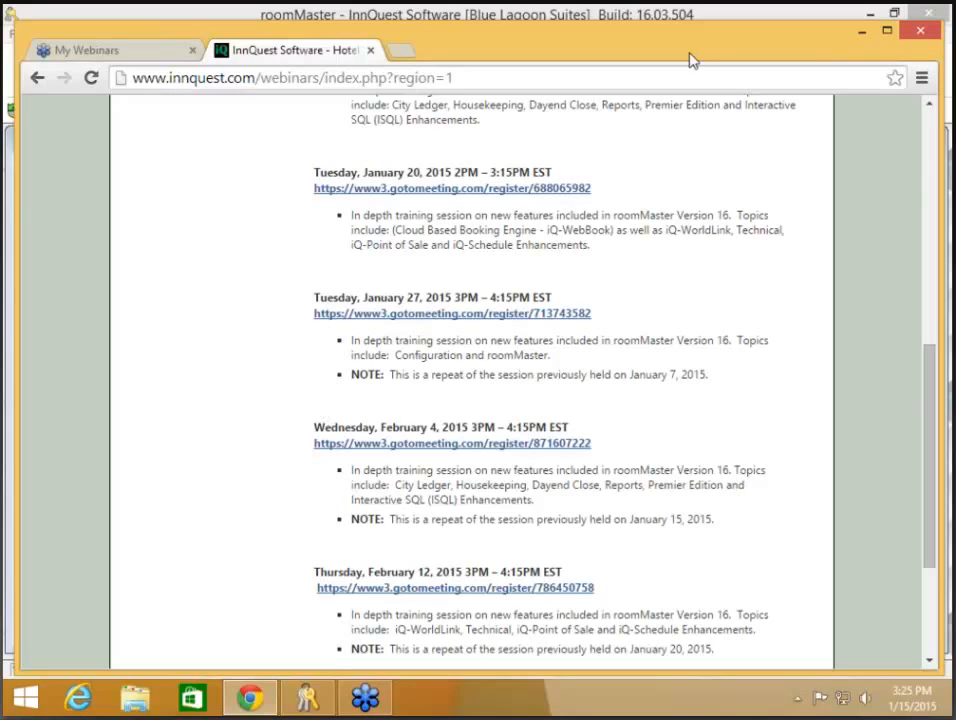
# Step: Minimize Chrome, swap Housekeeping for the Reservations category, and select Change Journal Report
pyautogui.click(863, 33)
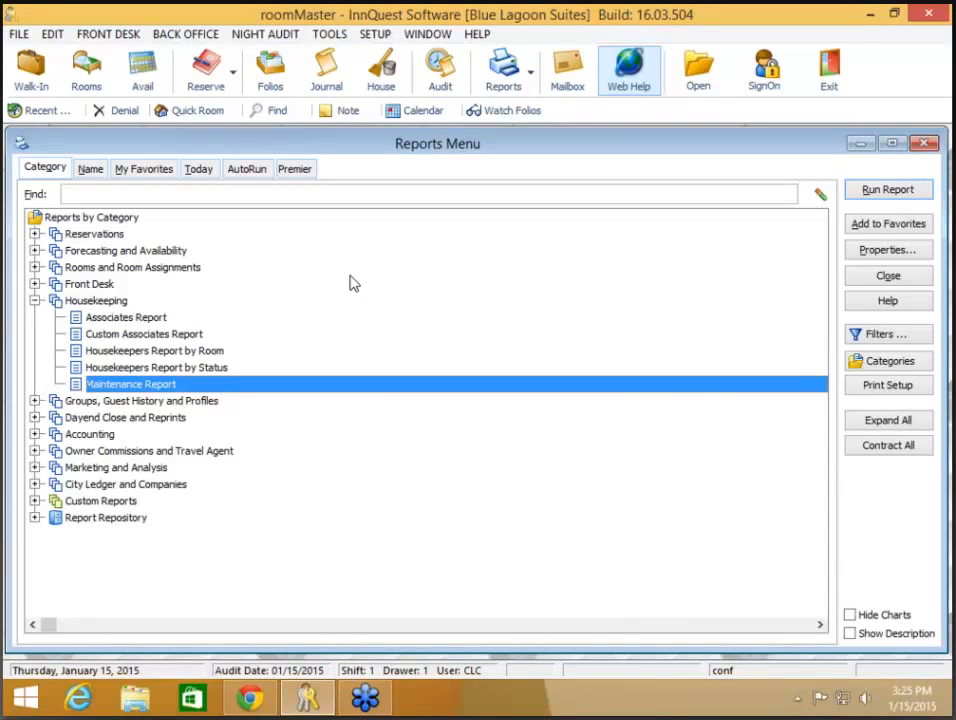
pyautogui.click(35, 301)
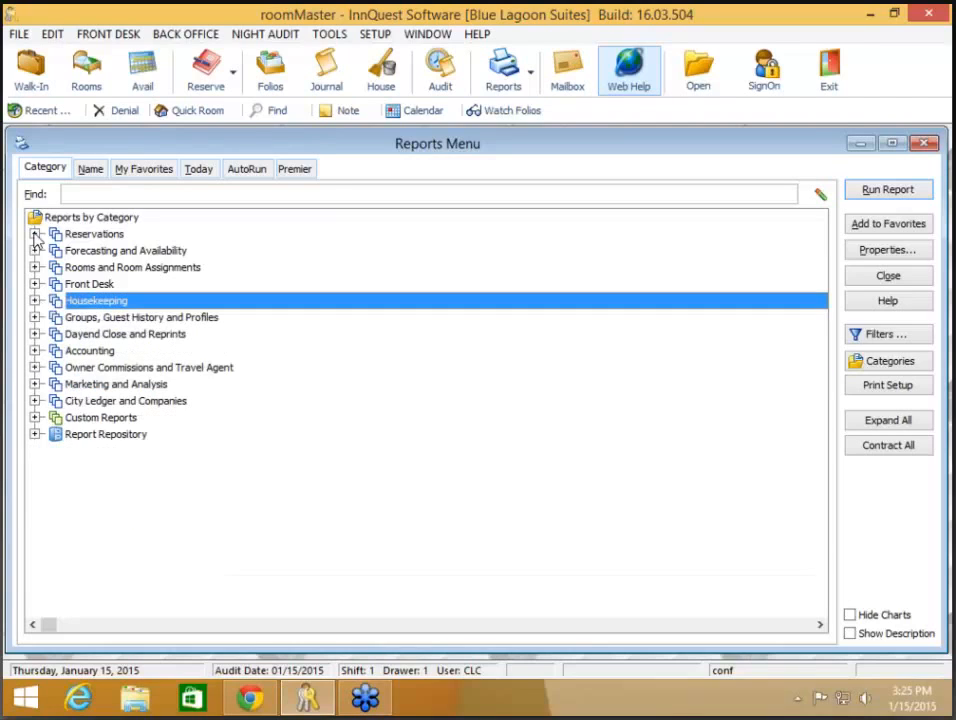
pyautogui.click(35, 234)
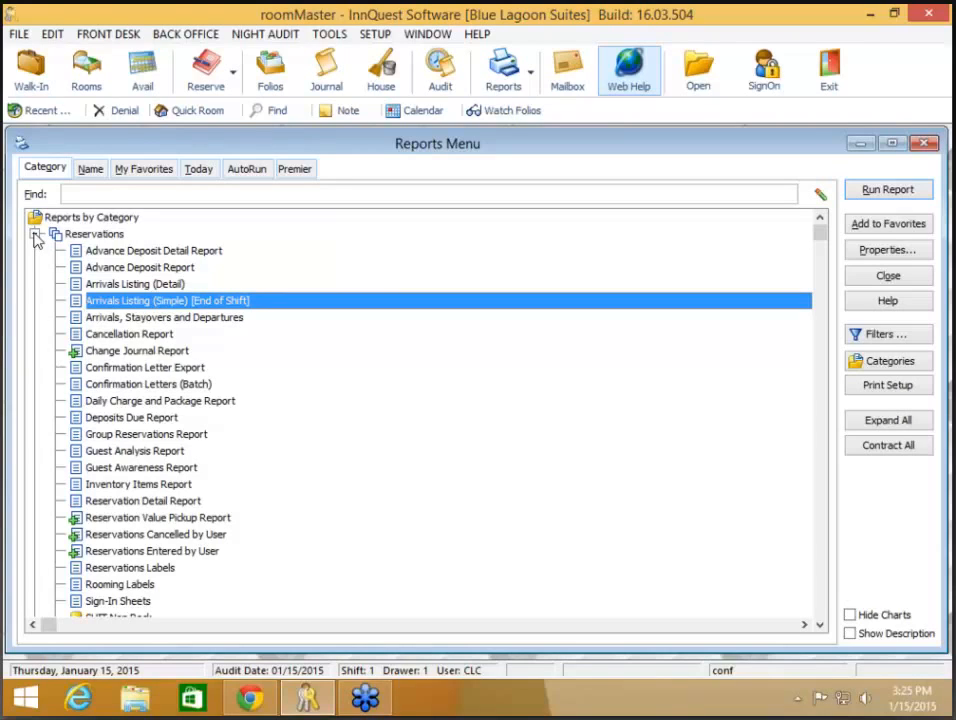
pyautogui.click(150, 351)
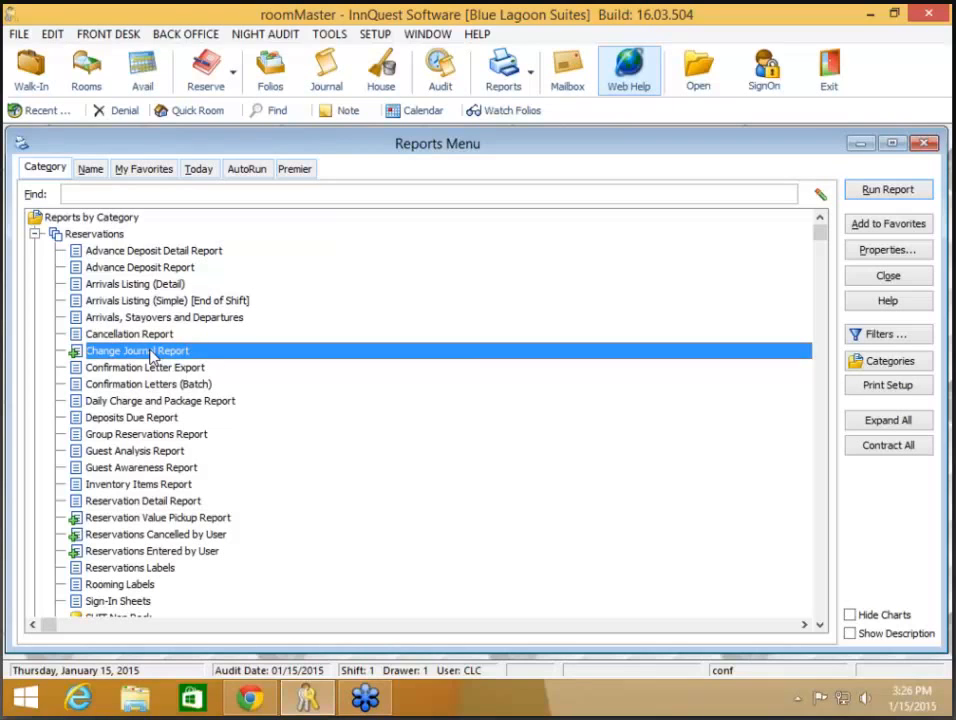
# Step: Run the Change Journal report from 01/01/2015 with detail audit info for a guest's first name, then close the preview
pyautogui.doubleClick(152, 352)
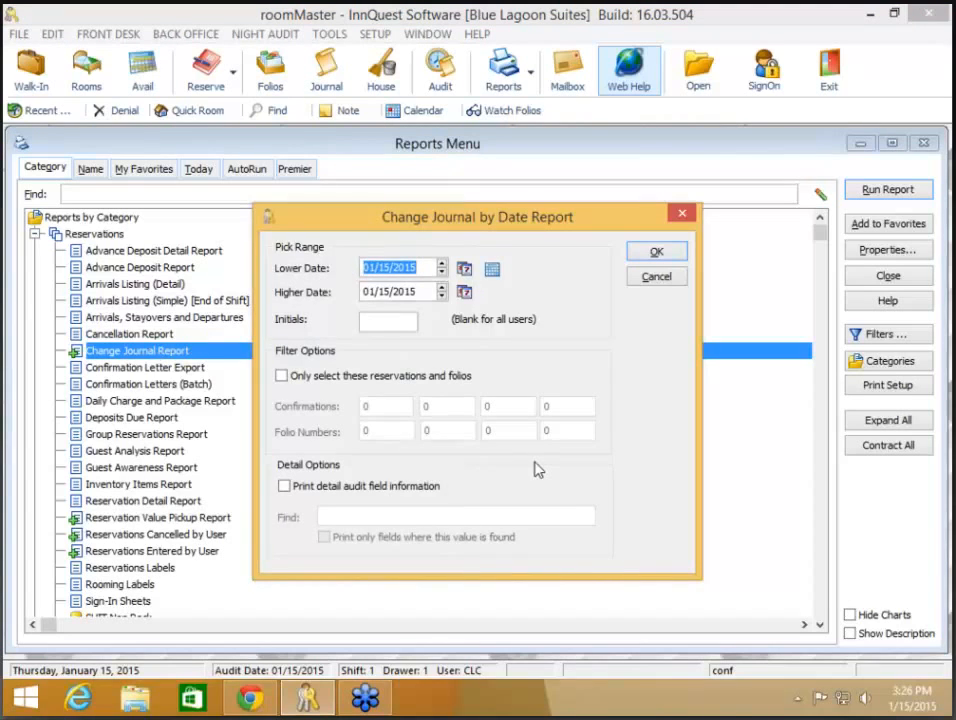
pyautogui.write('01')
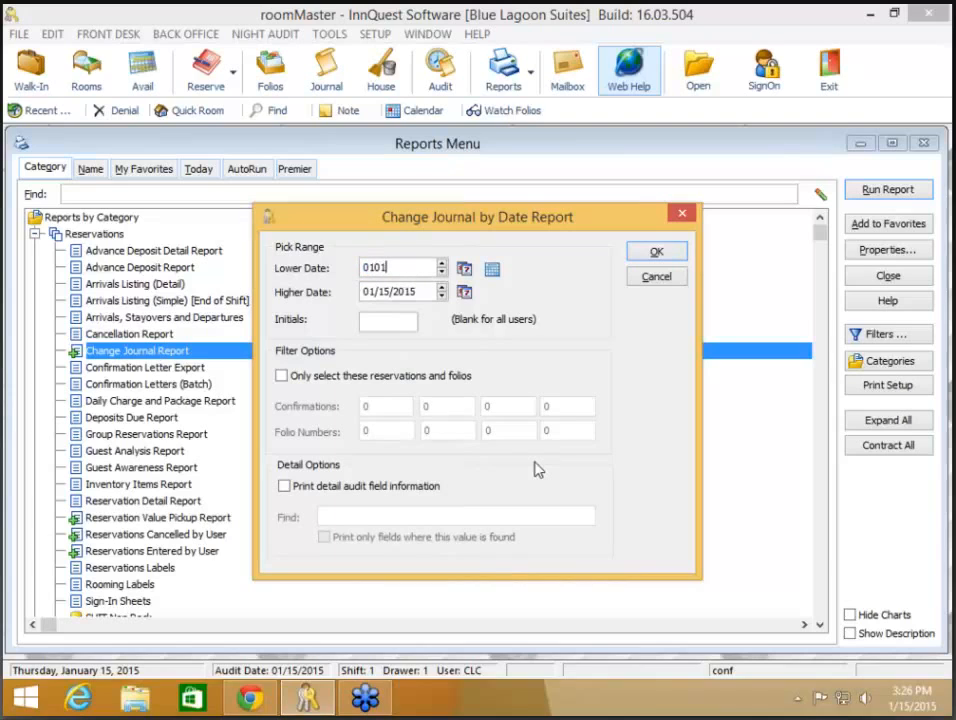
pyautogui.write('/01/2015')
pyautogui.press('Tab')
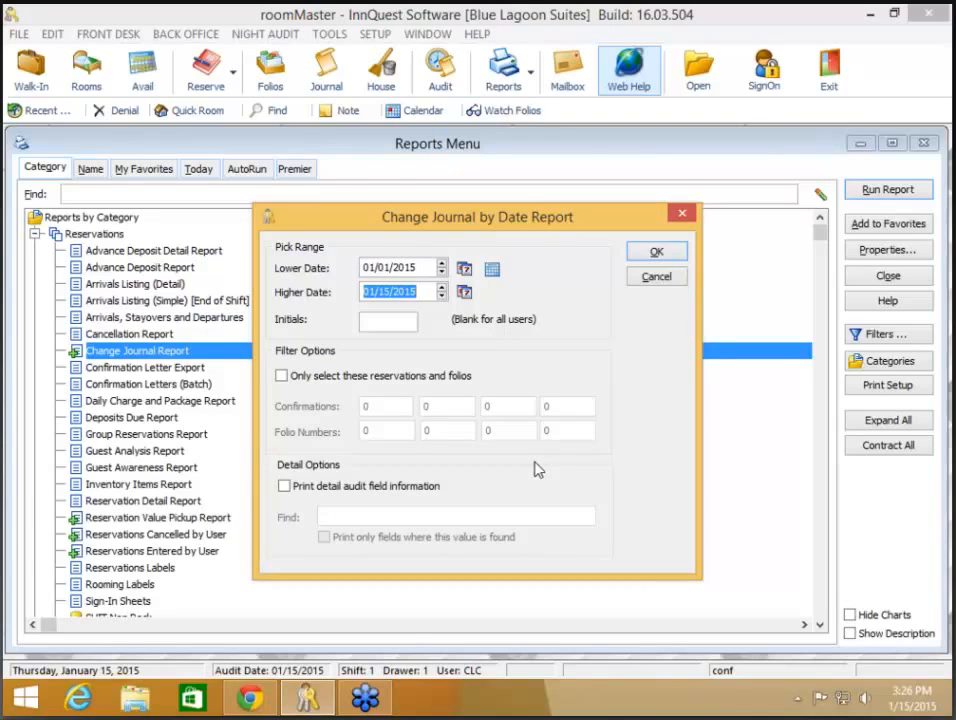
pyautogui.click(387, 492)
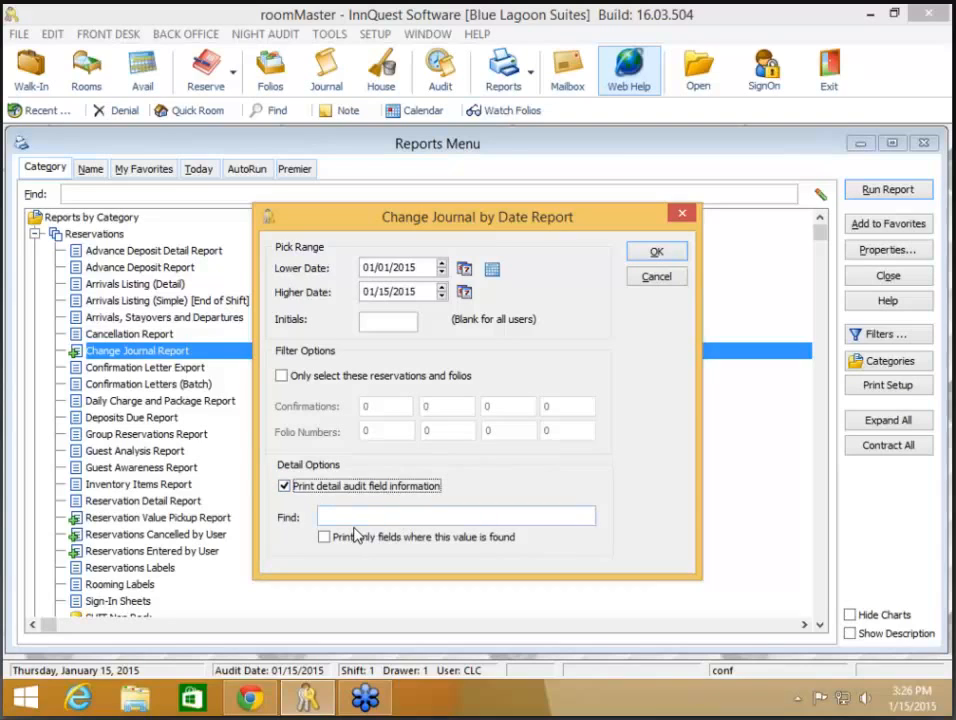
pyautogui.click(358, 514)
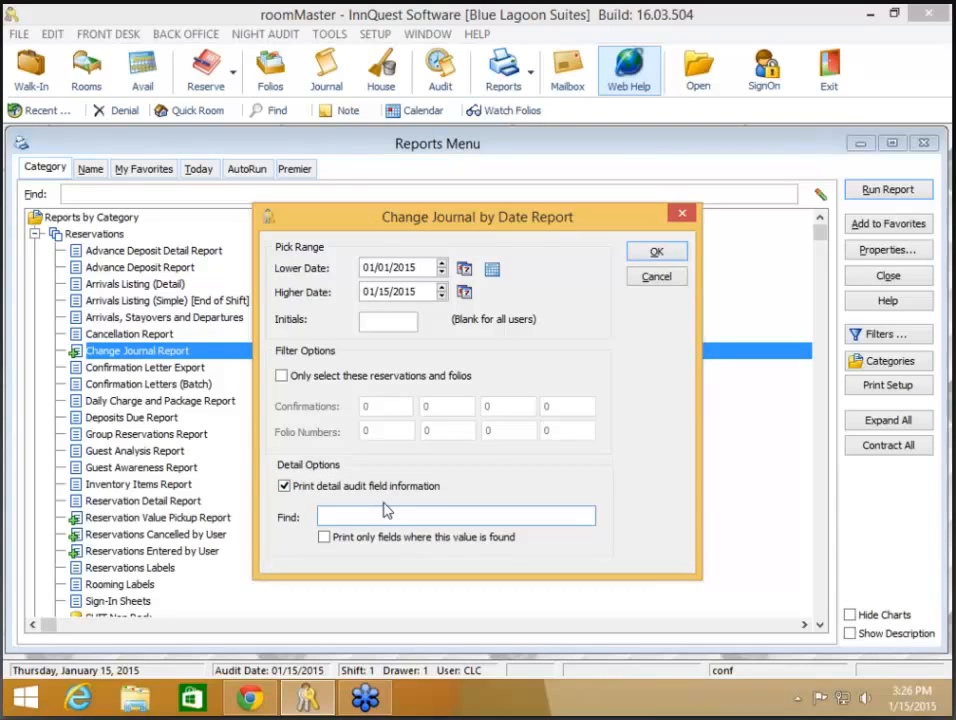
pyautogui.write('christy')
pyautogui.click(660, 253)
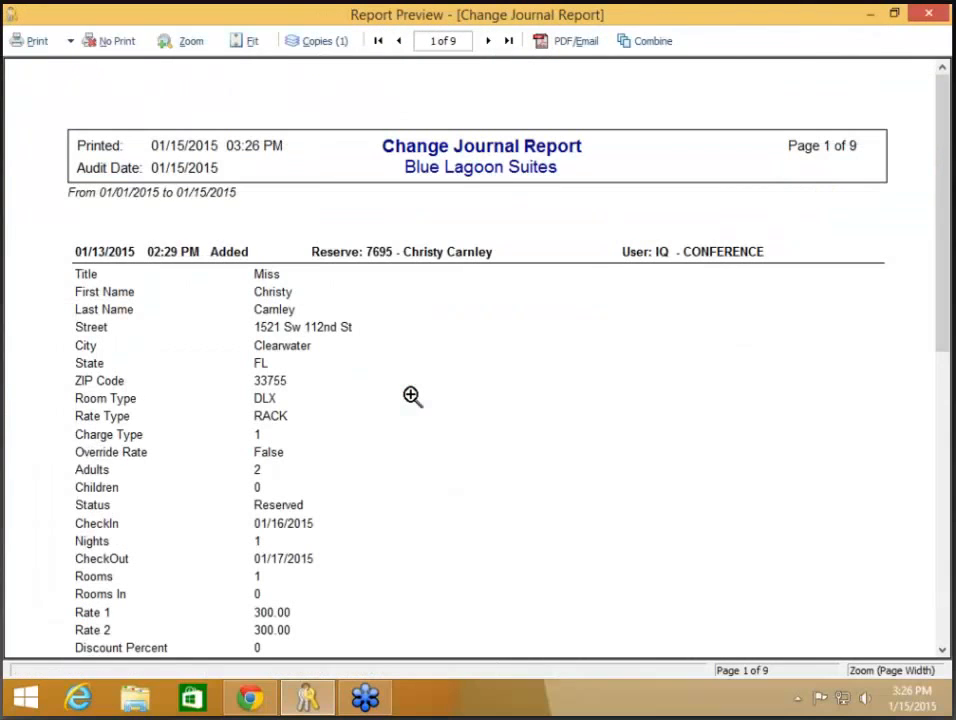
pyautogui.scroll(-4, 412, 396)
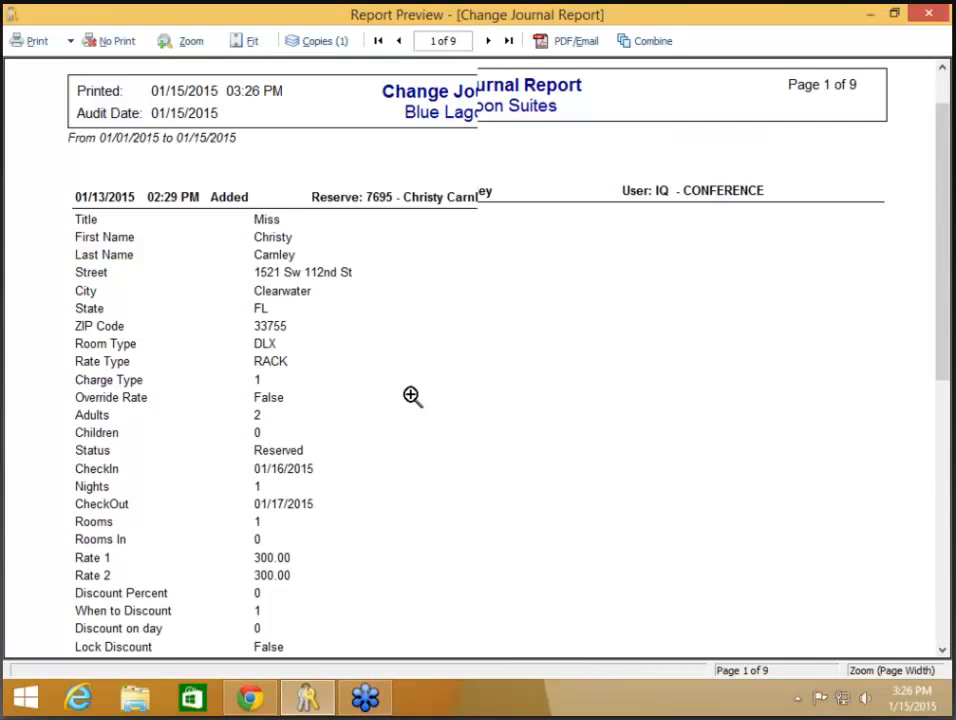
pyautogui.scroll(-4, 412, 396)
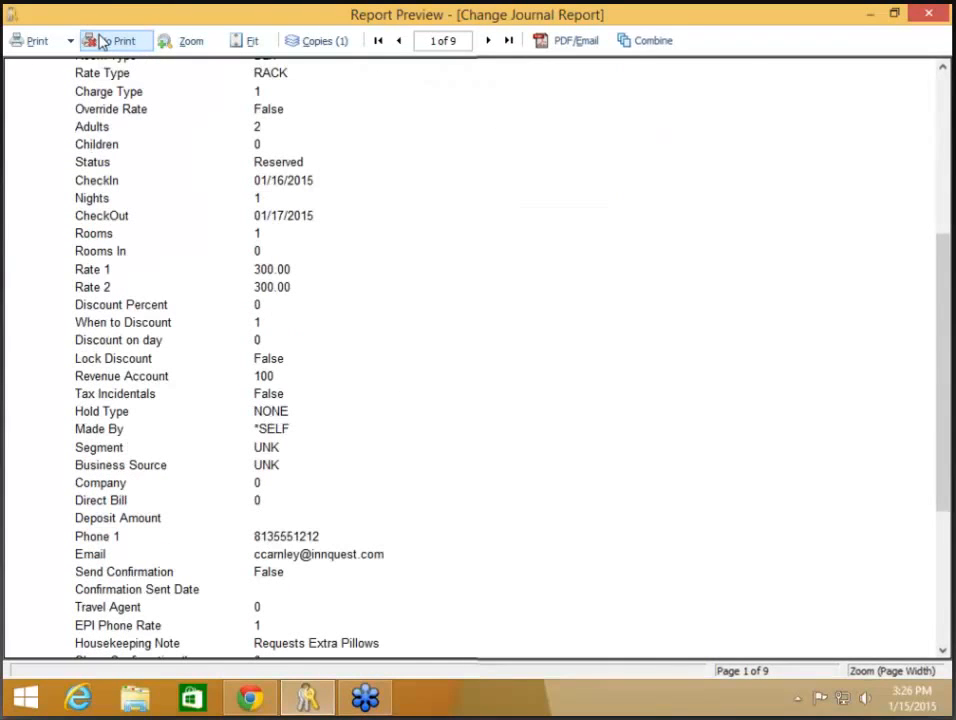
pyautogui.click(102, 40)
# Step: Rerun it printing only fields where the searched value is found, closing the preview unprinted
pyautogui.click(345, 541)
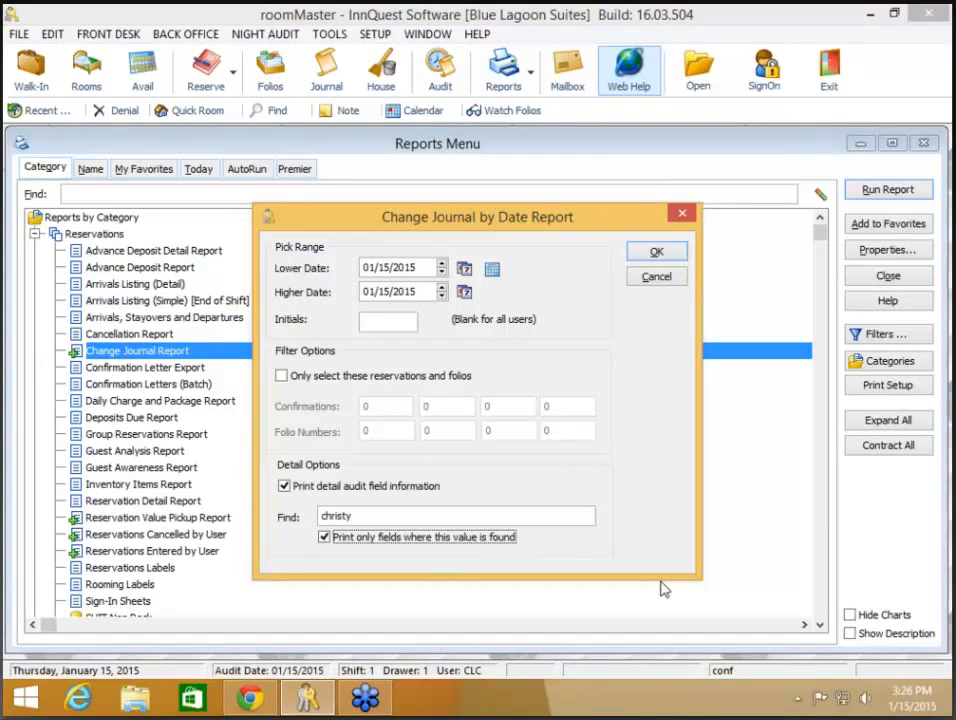
pyautogui.click(652, 254)
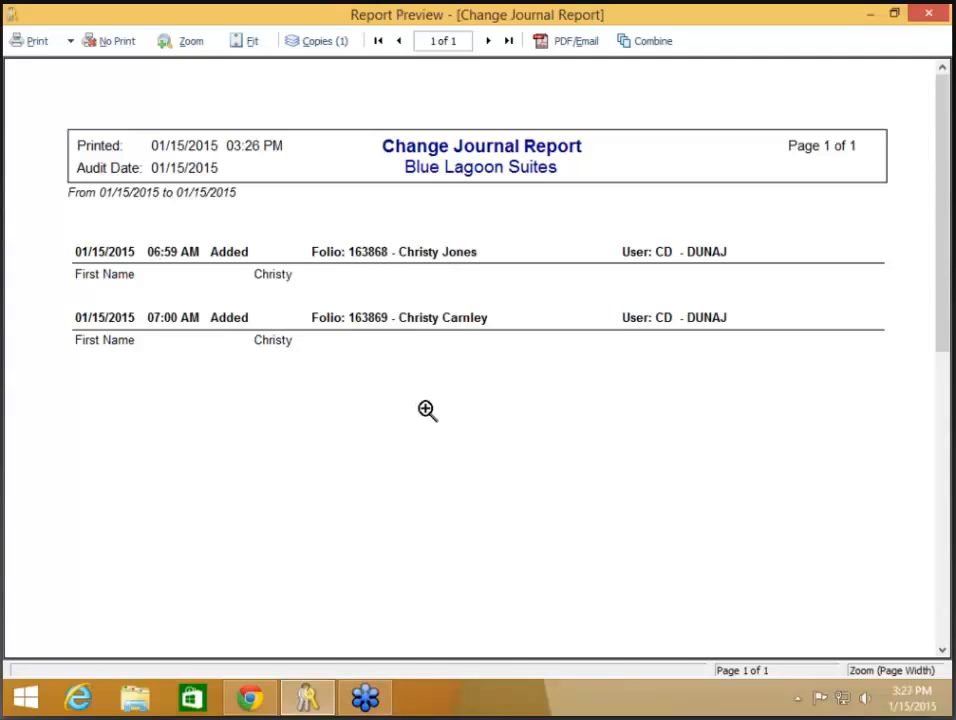
pyautogui.click(118, 43)
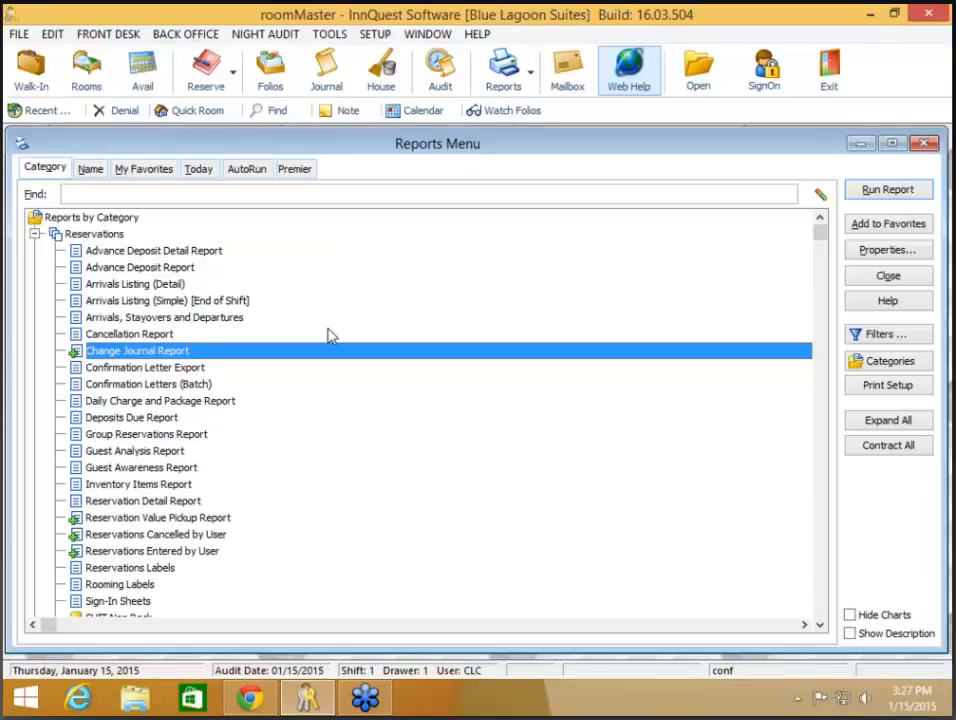
# Step: Preview the Group Reservations Report for 01/15–04/30/2015 with Tentative groups added to Active
pyautogui.click(200, 435)
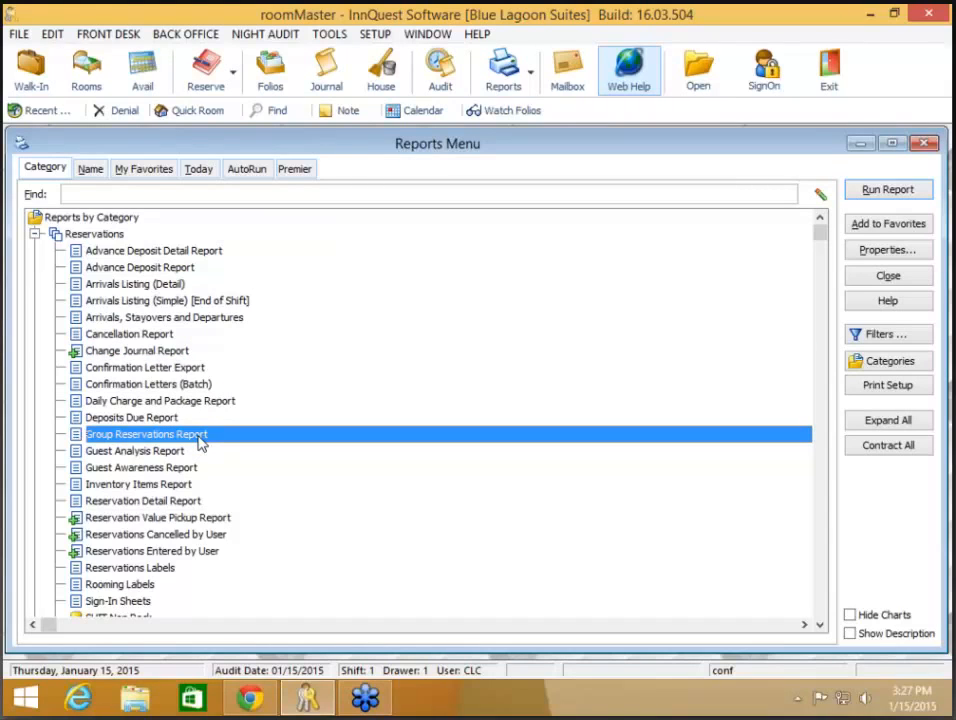
pyautogui.doubleClick(200, 444)
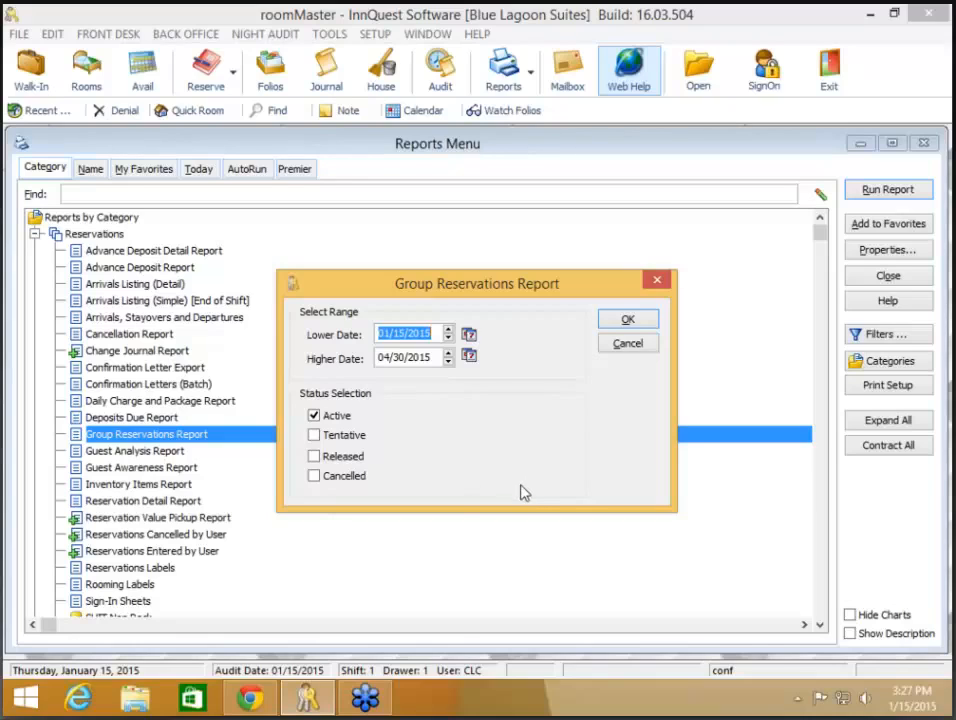
pyautogui.click(365, 437)
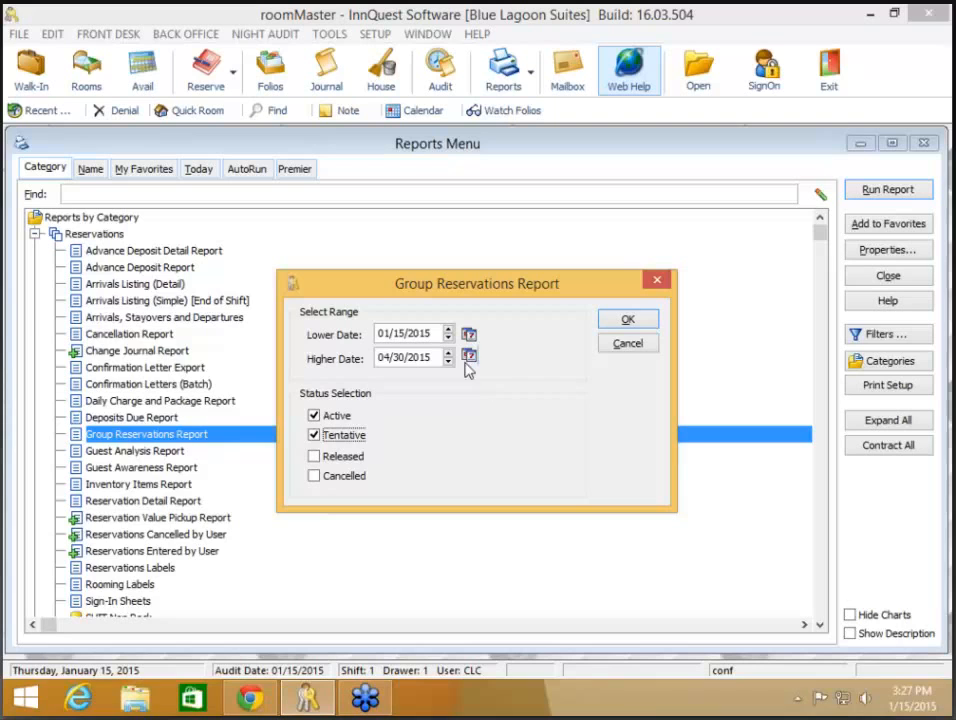
pyautogui.click(628, 322)
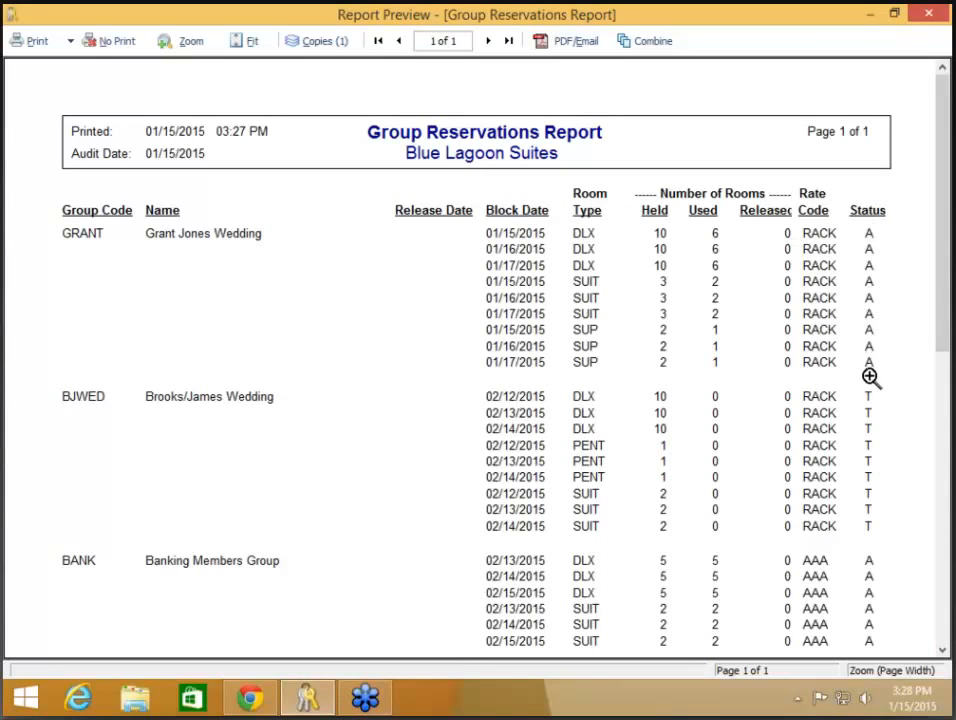
# Step: Scroll the Group Reservations preview, close it unprinted, and cancel its report options
pyautogui.scroll(-1, 870, 380)
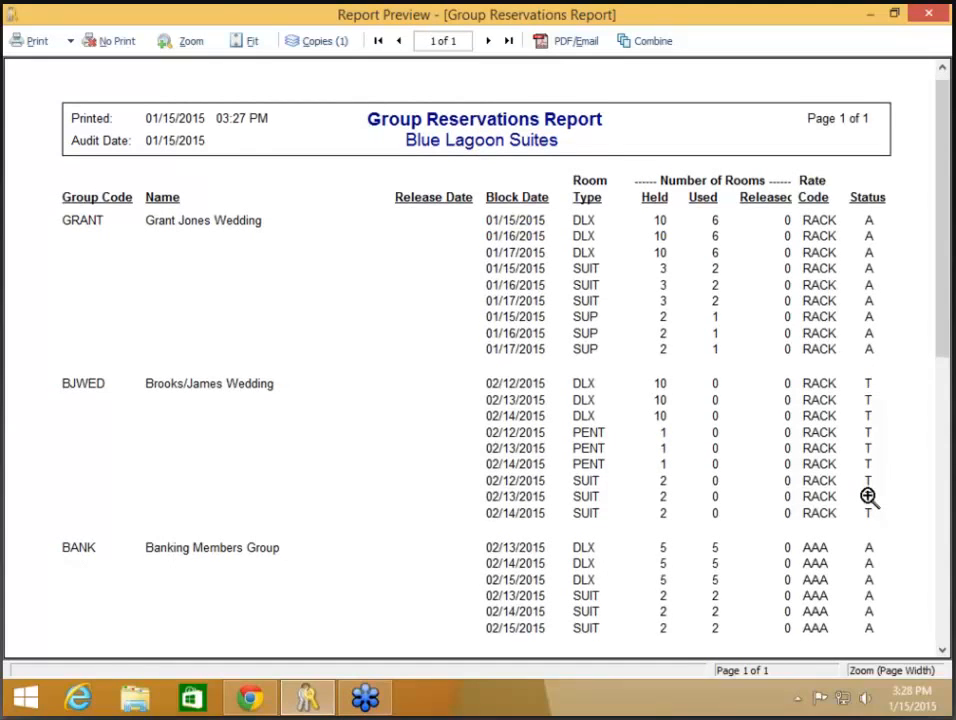
pyautogui.scroll(-2, 868, 496)
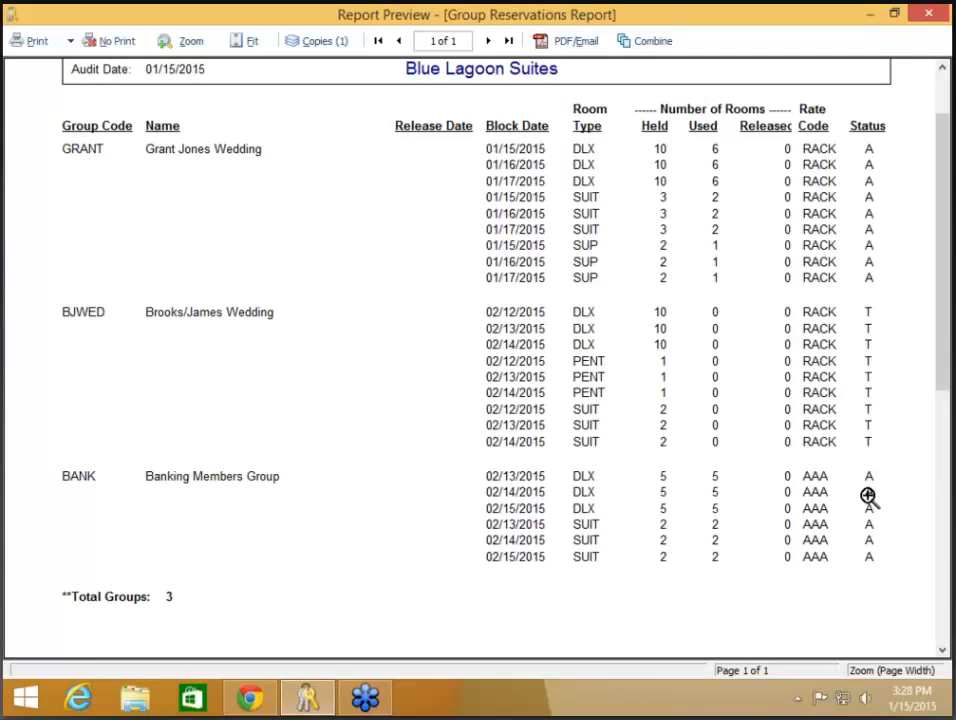
pyautogui.click(105, 43)
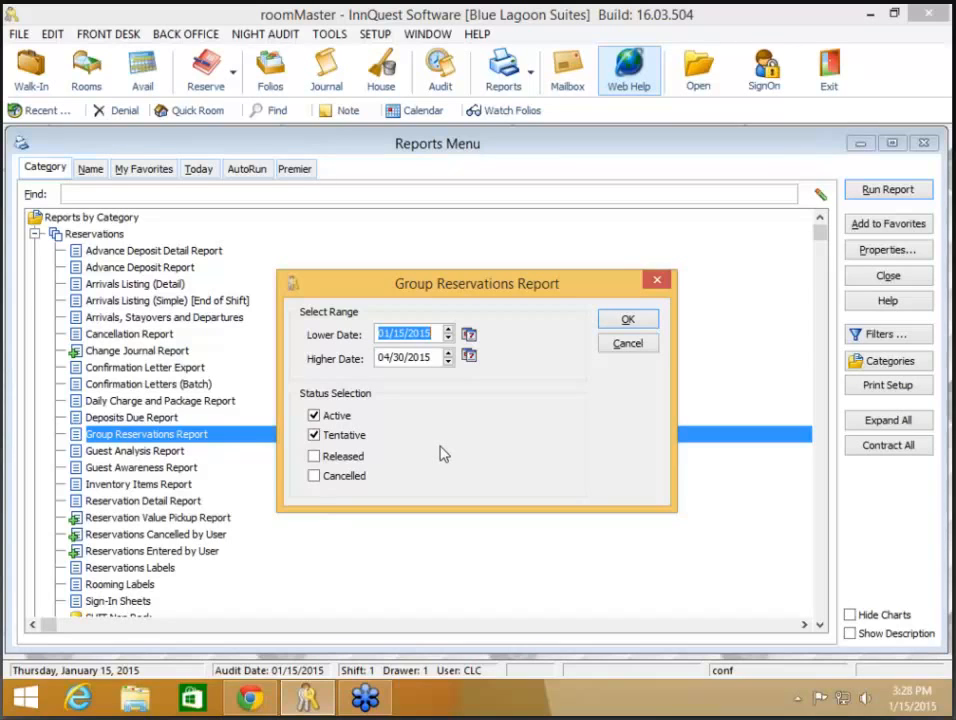
pyautogui.click(628, 345)
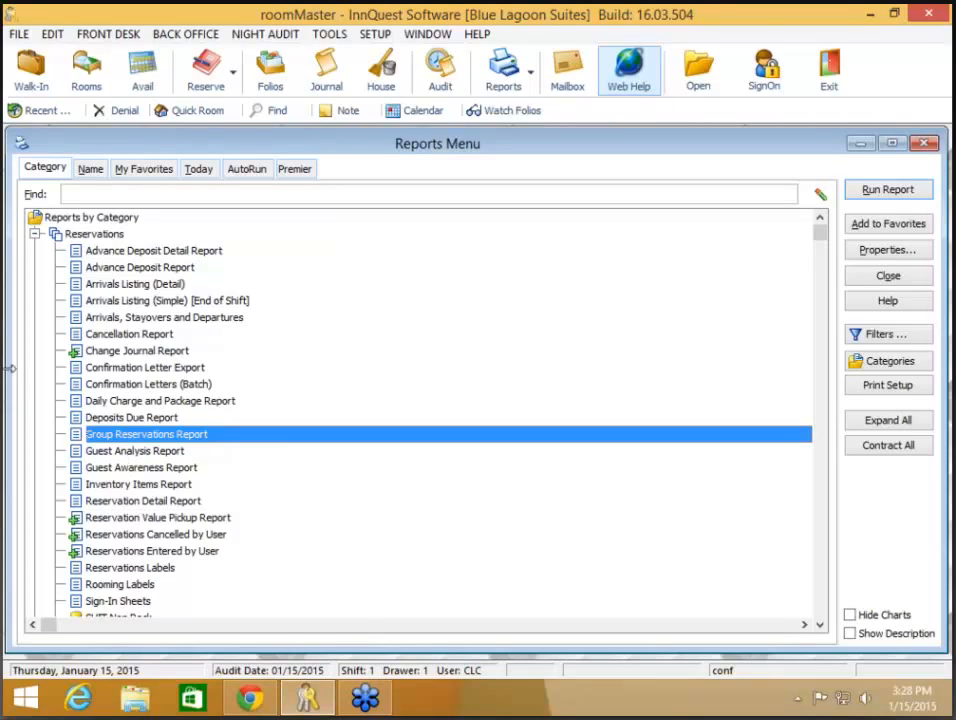
# Step: Collapse Reservations and expand Forecasting and Availability to select the Transient/Group Forecast Report
pyautogui.click(35, 235)
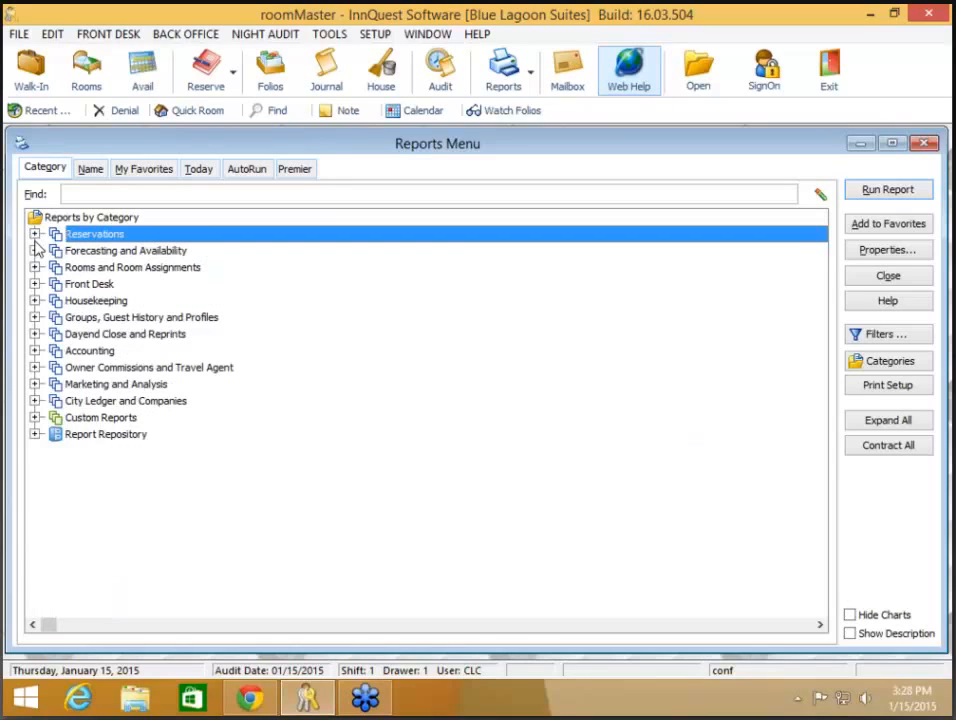
pyautogui.click(35, 251)
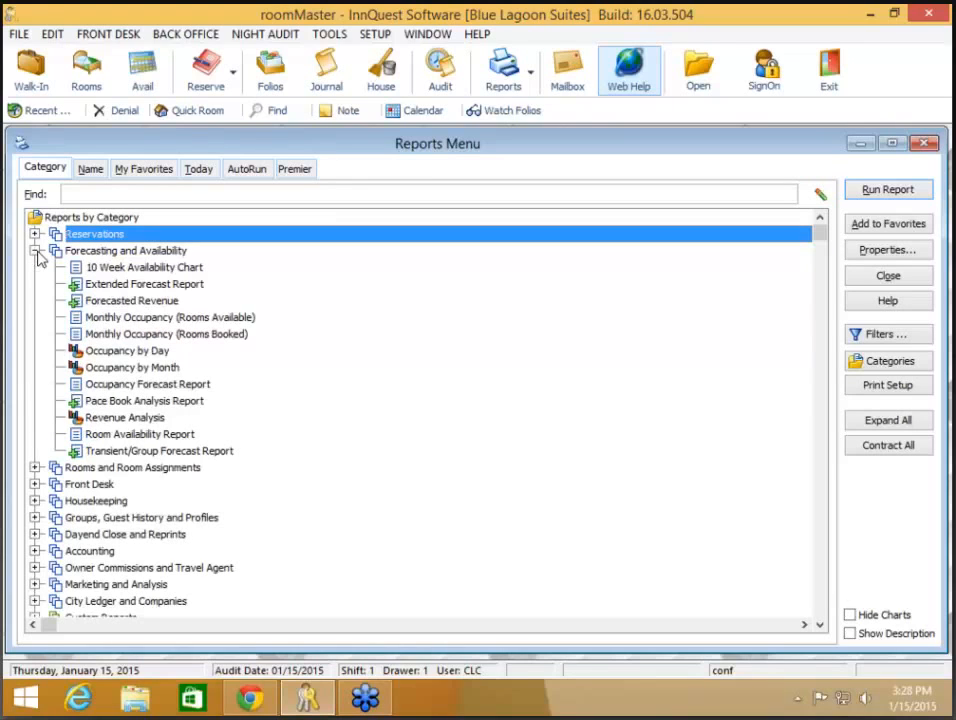
pyautogui.click(162, 452)
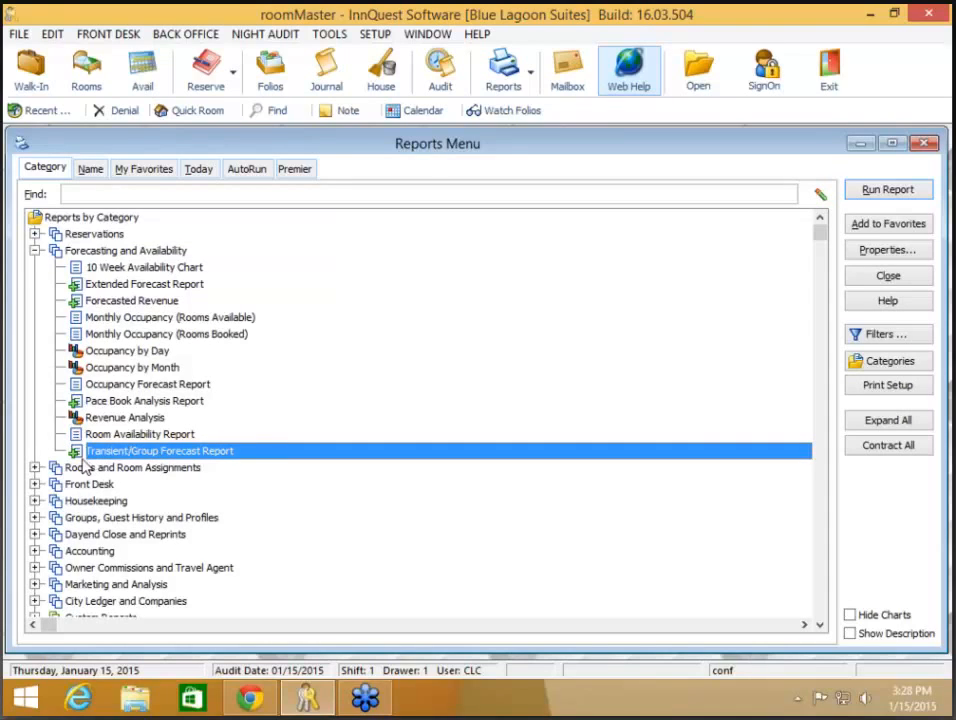
# Step: Preview the Transient/Group Forecast Report for 01/15/2015 to 02/28/2015, then close it unprinted
pyautogui.doubleClick(130, 451)
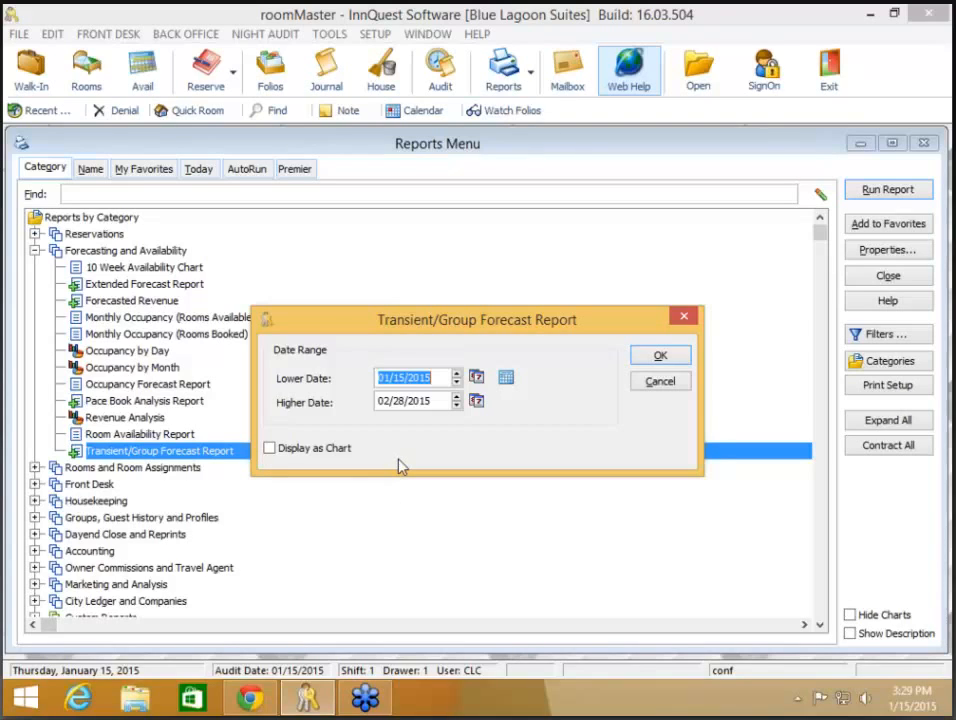
pyautogui.click(660, 357)
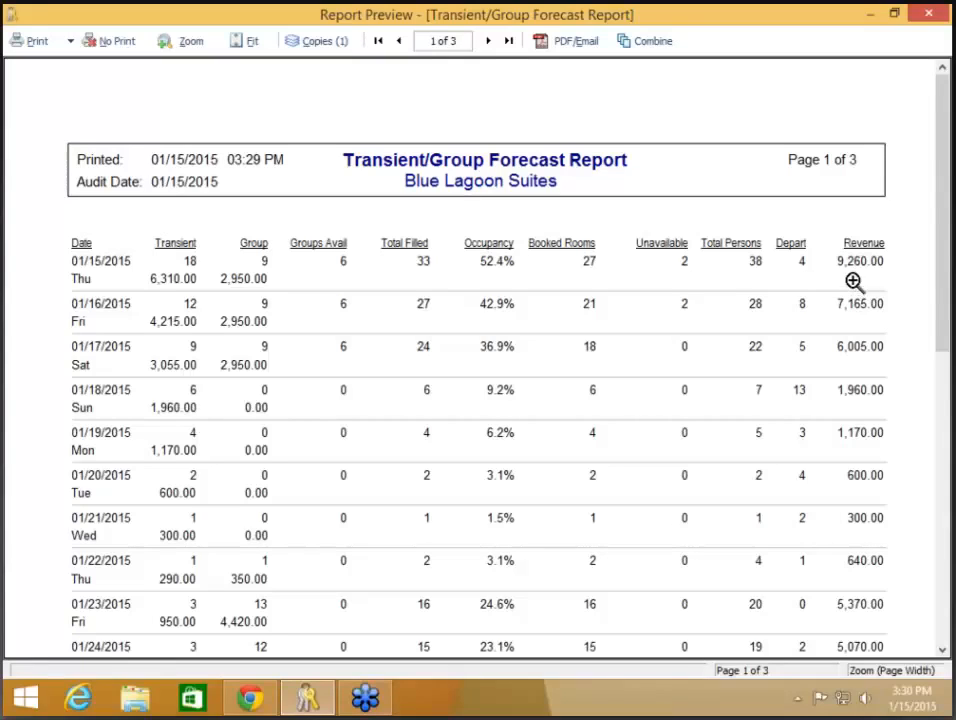
pyautogui.click(125, 47)
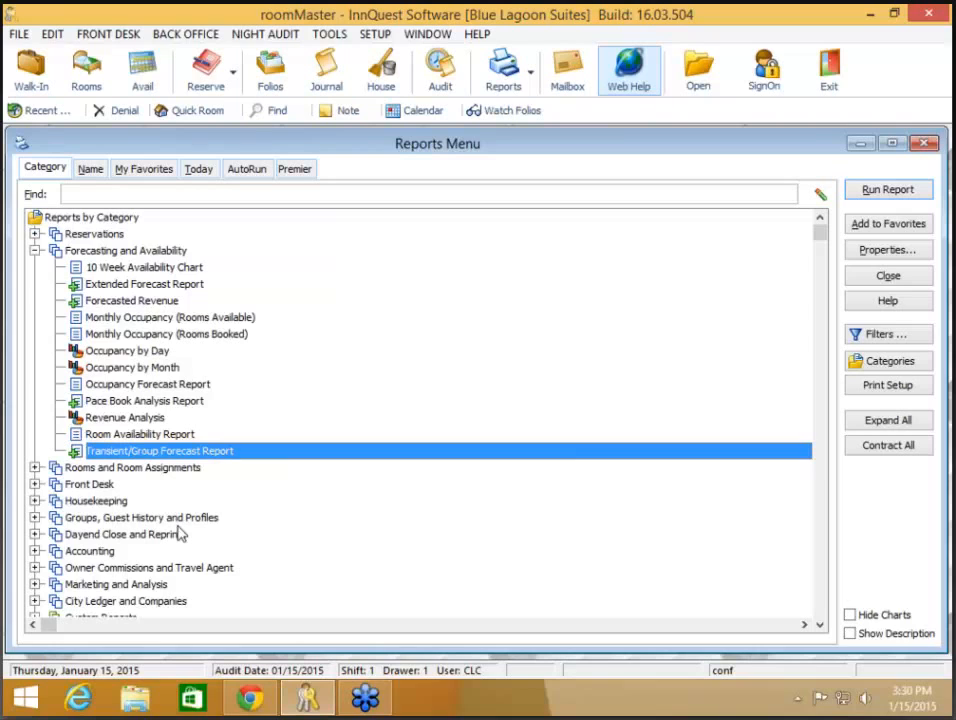
# Step: Preview the Pace Book Analysis Report for Next Week (01/18–01/24/2015) and close it unprinted
pyautogui.click(141, 401)
pyautogui.doubleClick(141, 401)
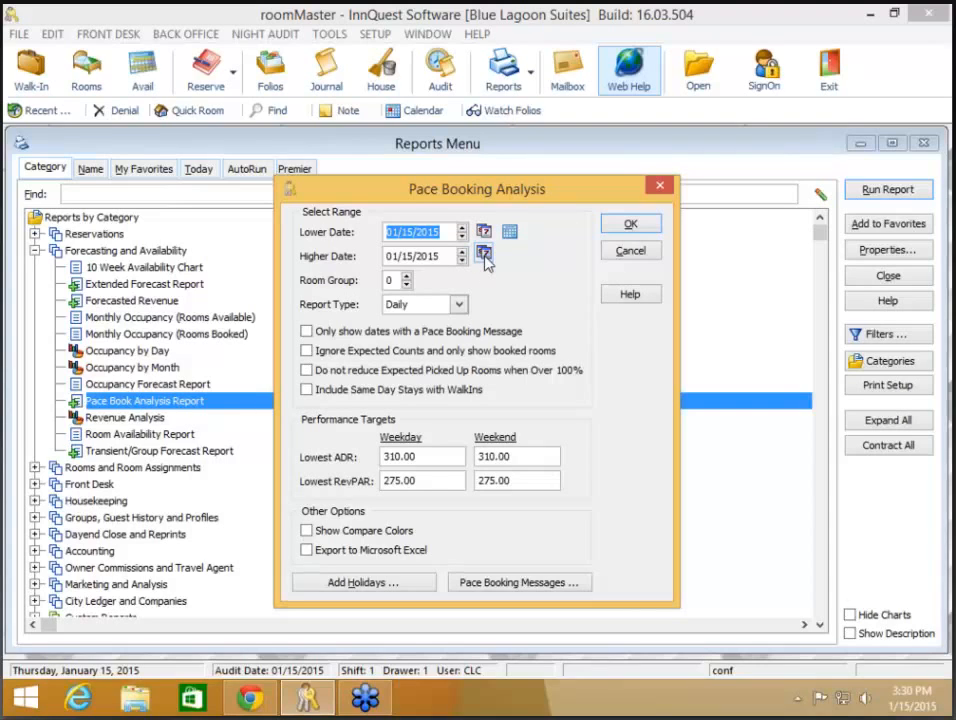
pyautogui.click(513, 239)
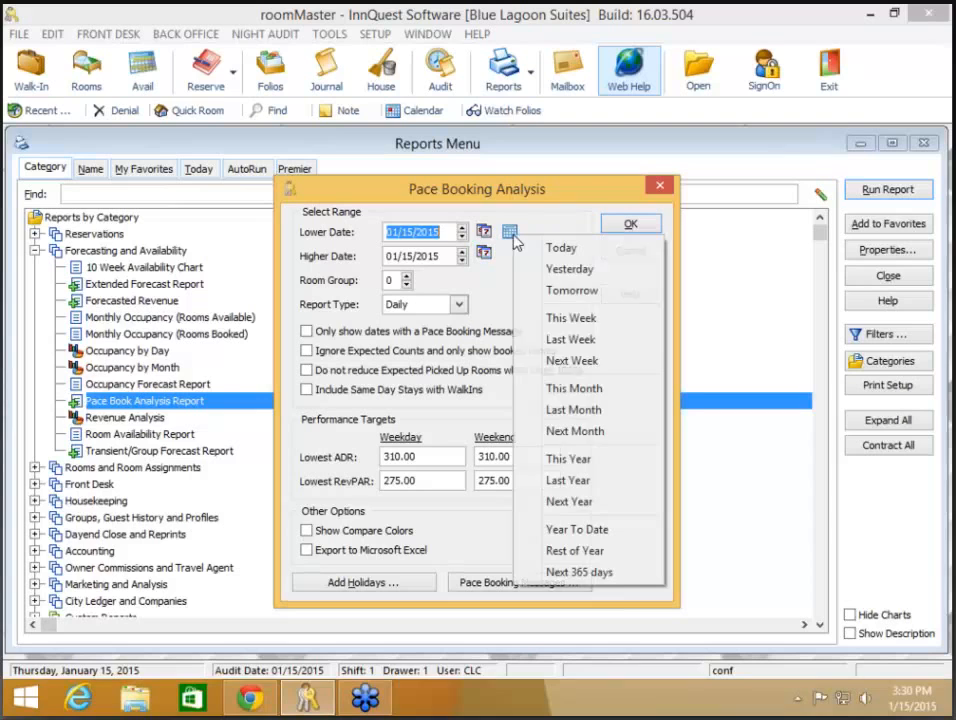
pyautogui.click(560, 360)
pyautogui.click(636, 225)
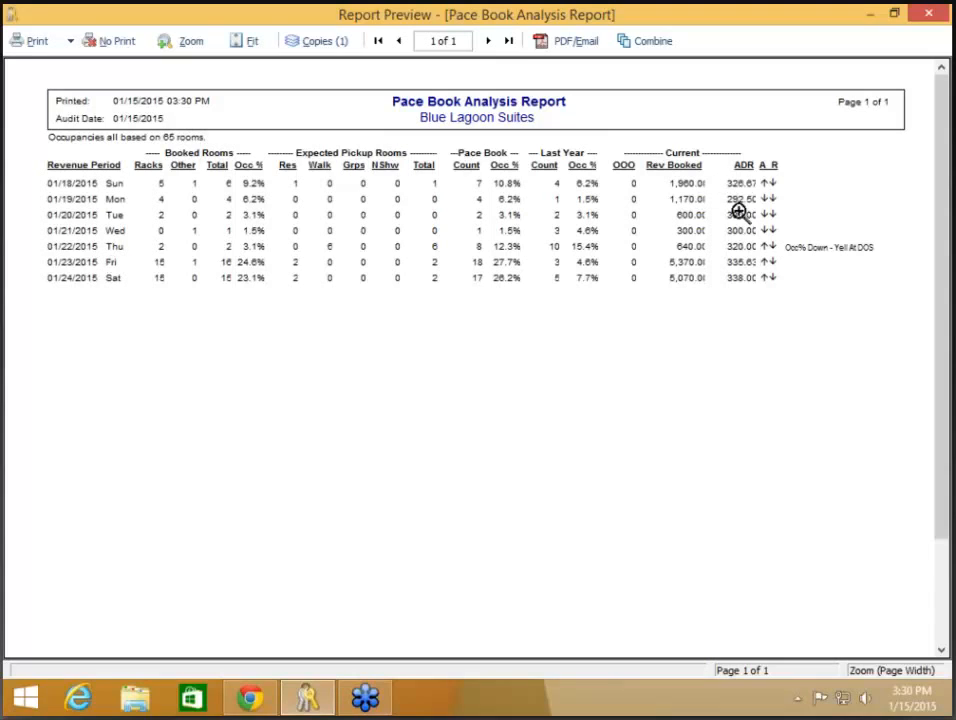
pyautogui.click(112, 52)
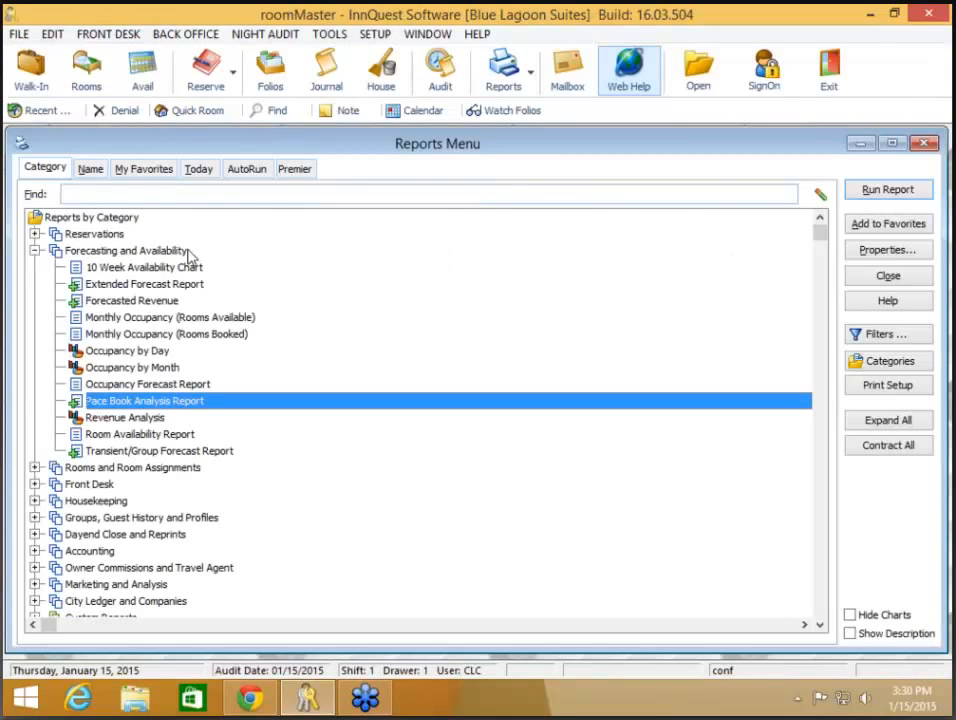
pyautogui.click(170, 306)
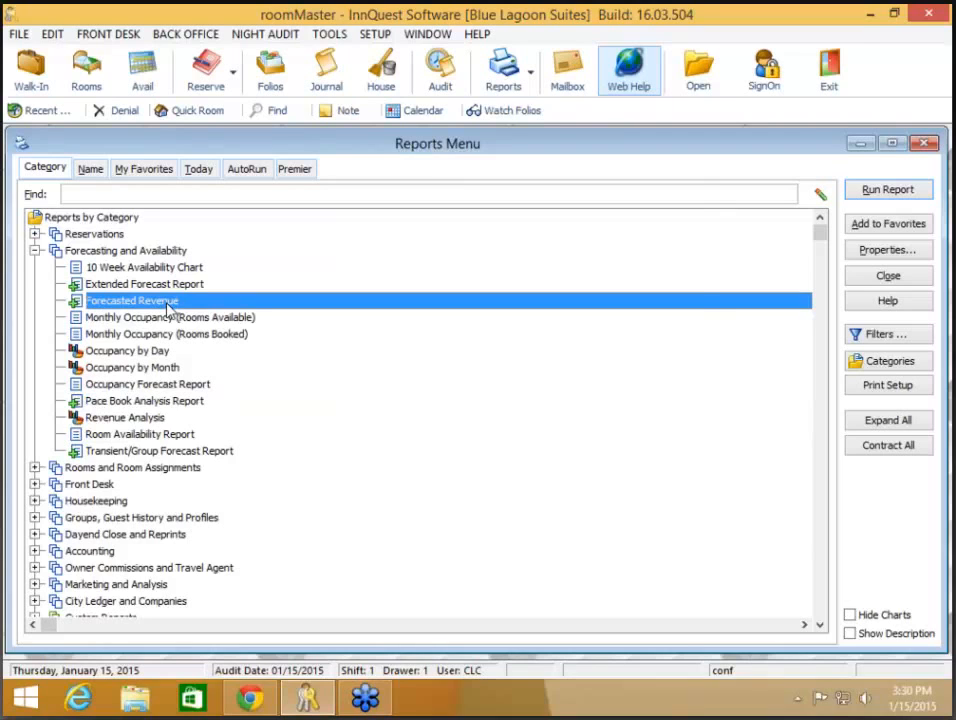
# Step: Preview Forecasted Revenue by Company Class/Company for 01/15–12/31/2015, then close it without printing
pyautogui.doubleClick(170, 308)
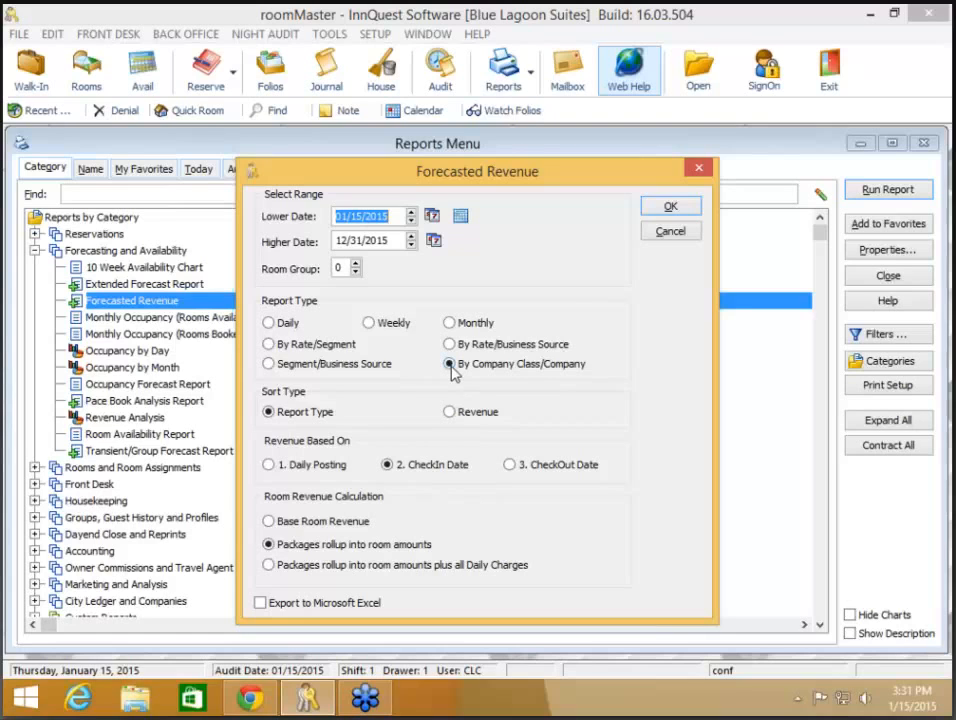
pyautogui.click(671, 206)
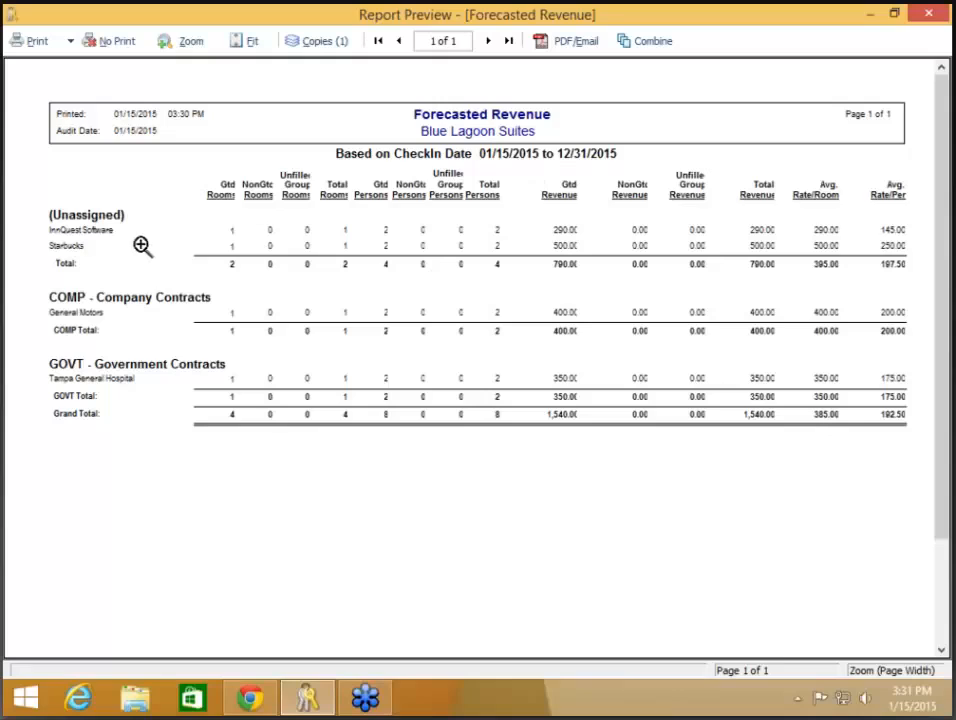
pyautogui.click(118, 45)
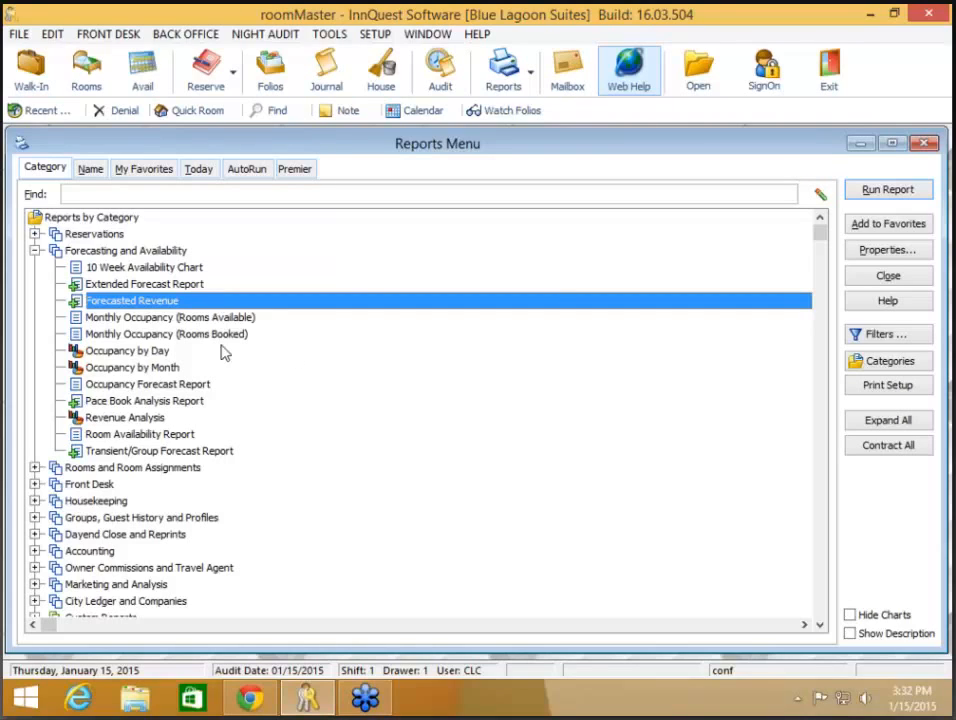
# Step: Run Room Use Detail under Rooms and Room Assignments and maximize its Room Type Usage pie chart
pyautogui.click(34, 251)
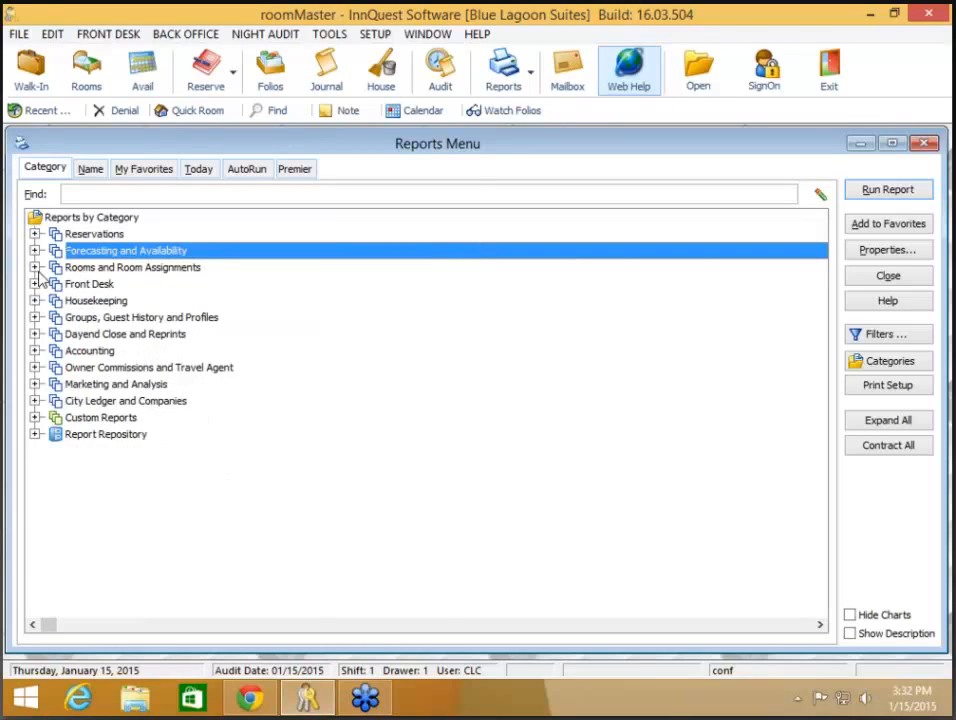
pyautogui.click(34, 267)
pyautogui.click(121, 334)
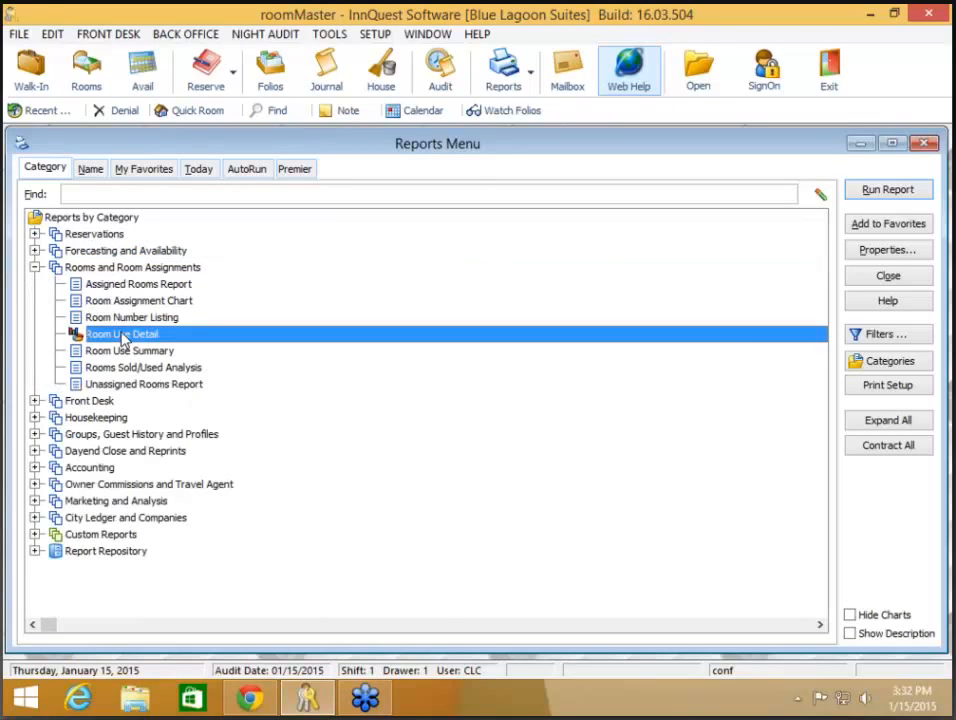
pyautogui.doubleClick(246, 340)
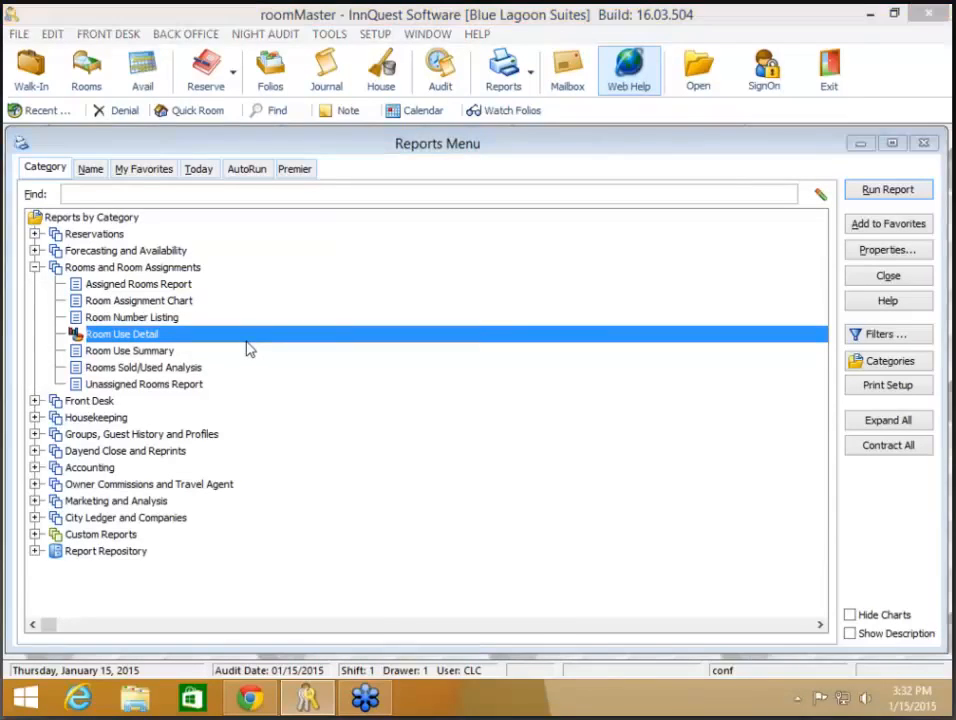
pyautogui.moveTo(421, 507); pyautogui.dragTo(181, 98)
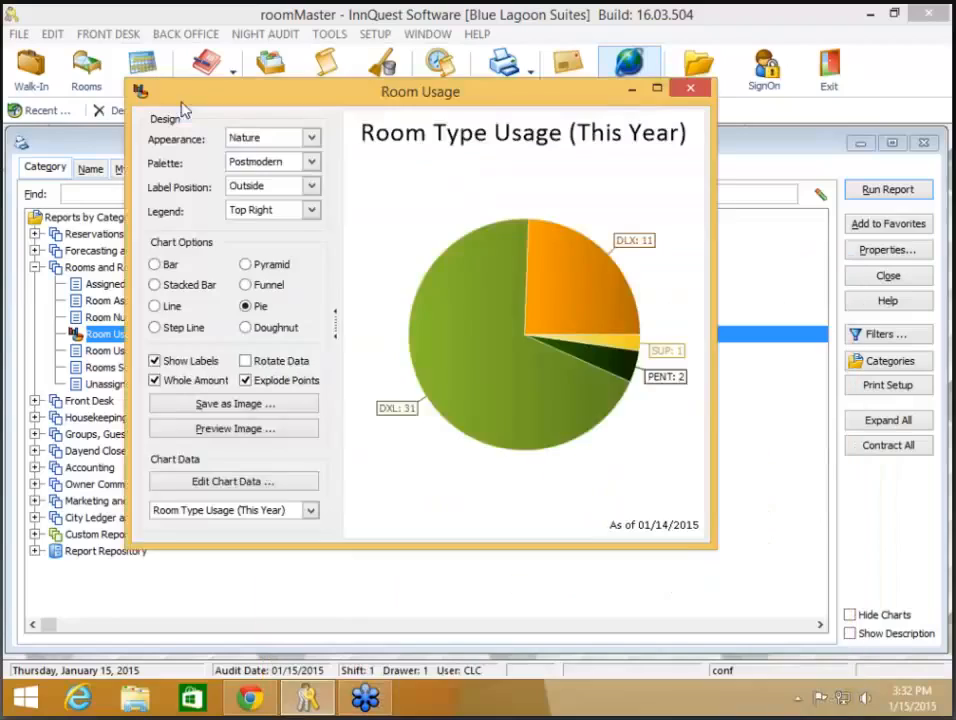
pyautogui.doubleClick(181, 96)
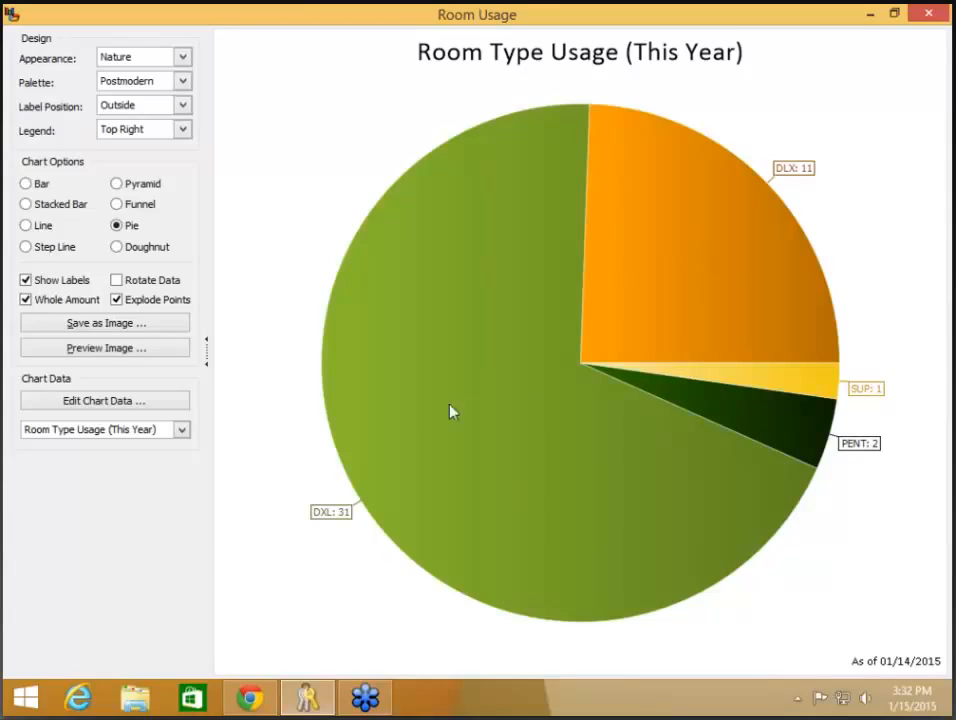
# Step: Cycle through every chart data set, from usage to room revenue, ending on Room Type Usage Comparison
pyautogui.click(166, 437)
pyautogui.click(163, 436)
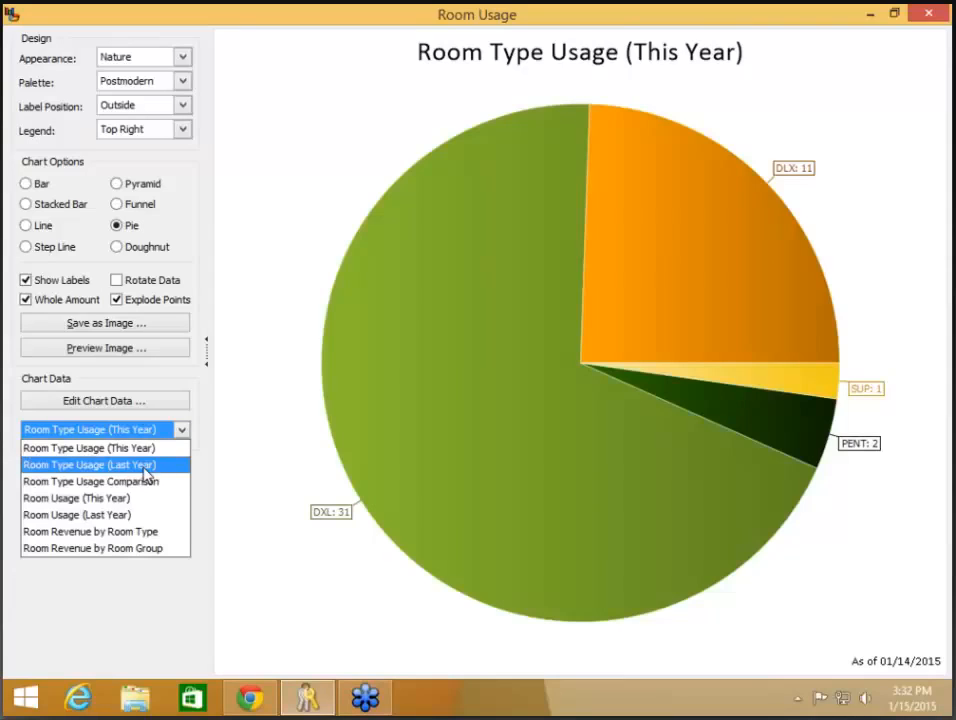
pyautogui.click(100, 465)
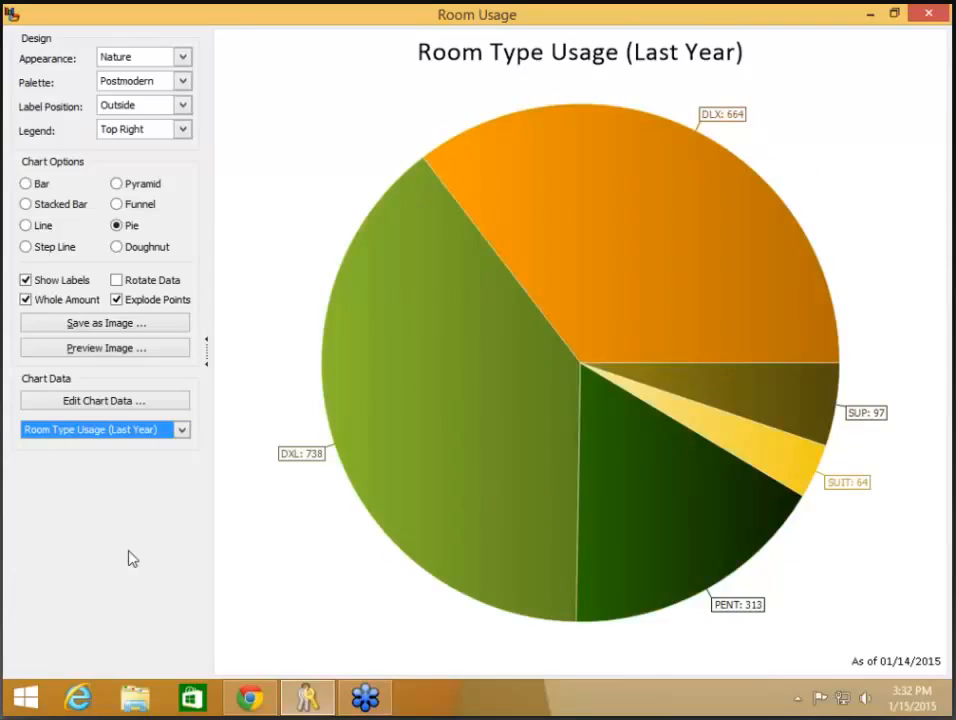
pyautogui.click(183, 434)
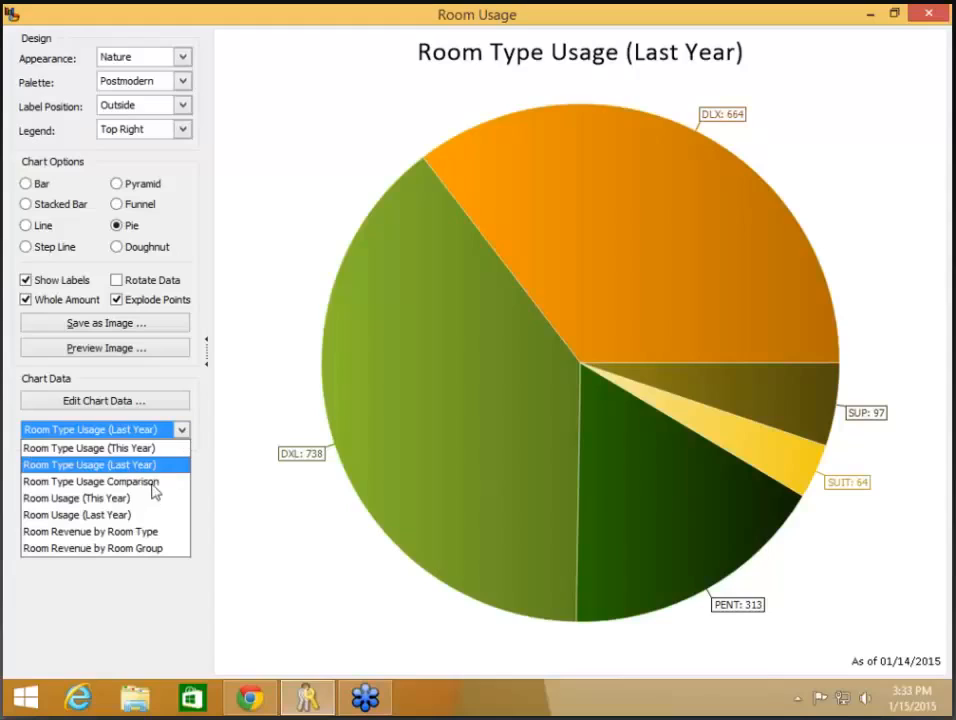
pyautogui.click(153, 485)
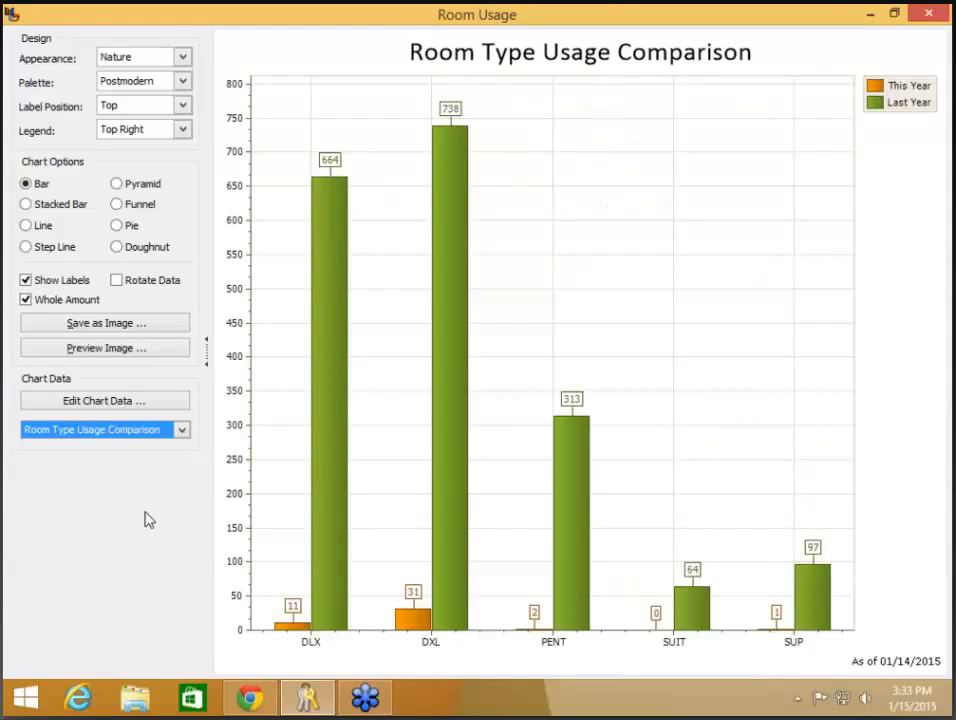
pyautogui.click(184, 432)
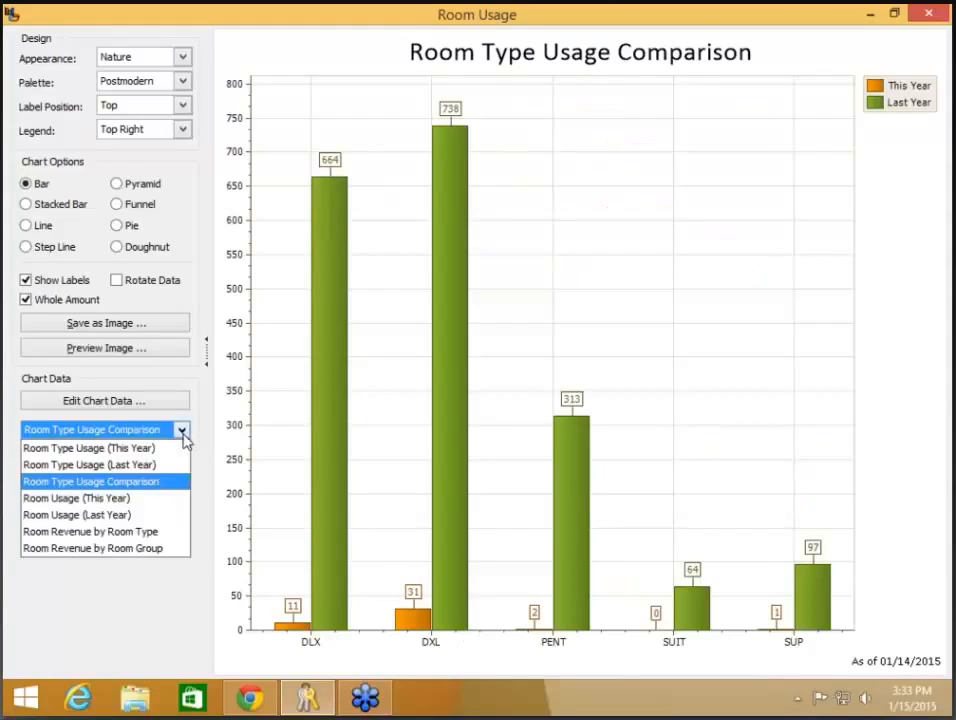
pyautogui.click(100, 498)
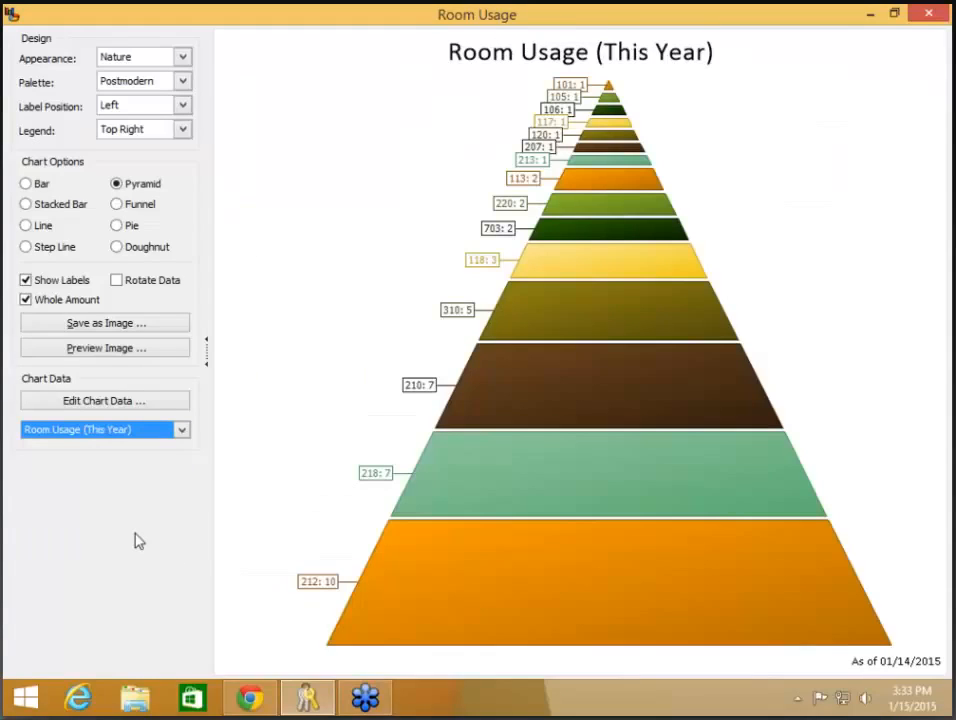
pyautogui.click(183, 432)
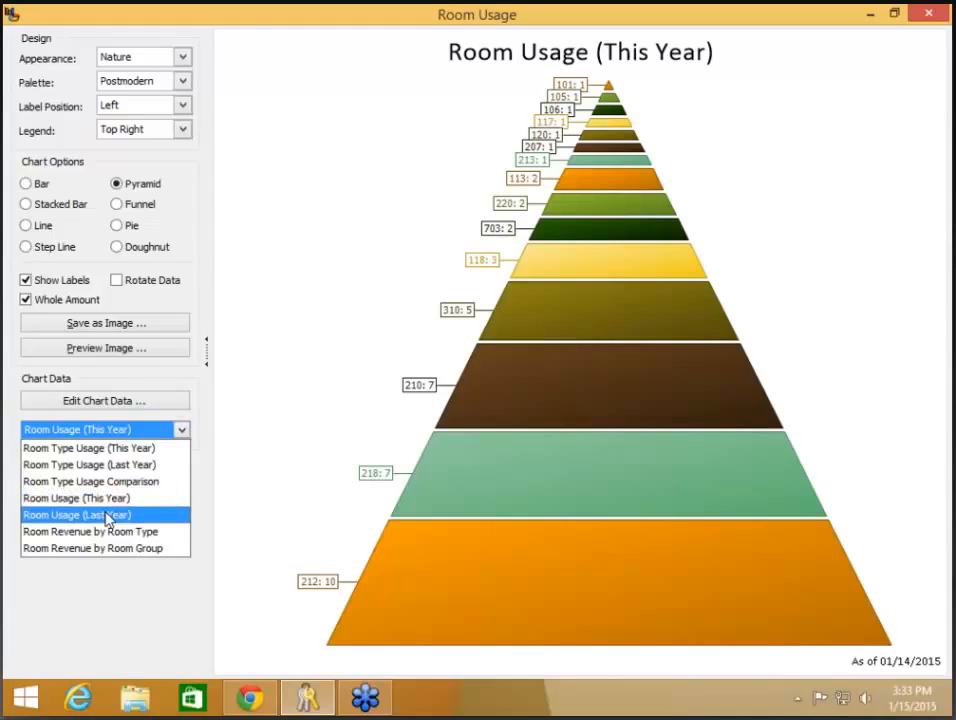
pyautogui.click(108, 516)
pyautogui.click(183, 432)
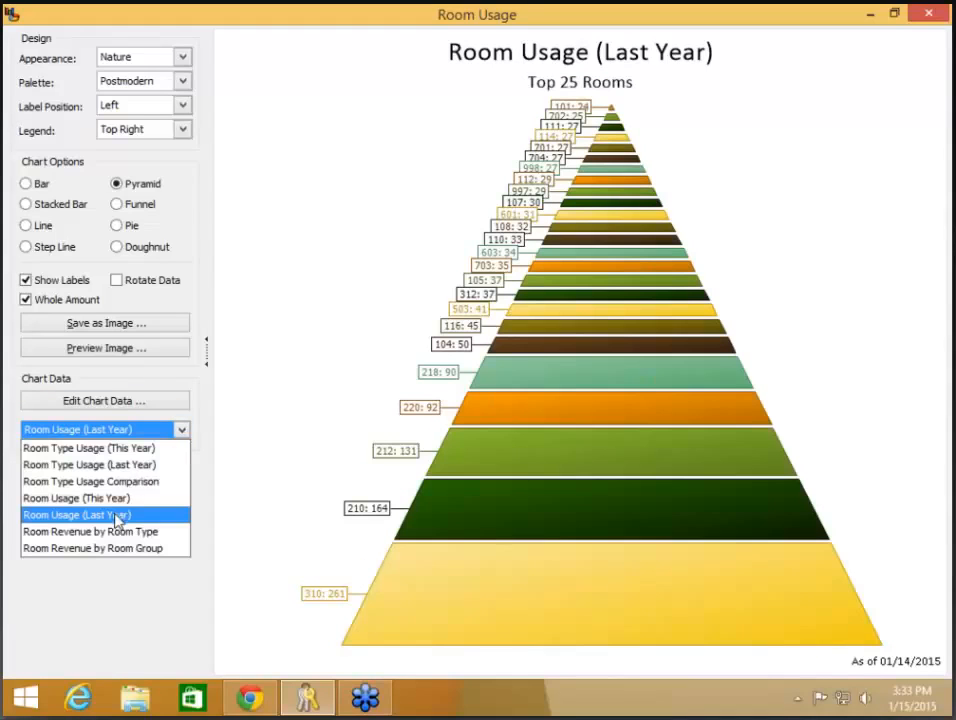
pyautogui.click(120, 533)
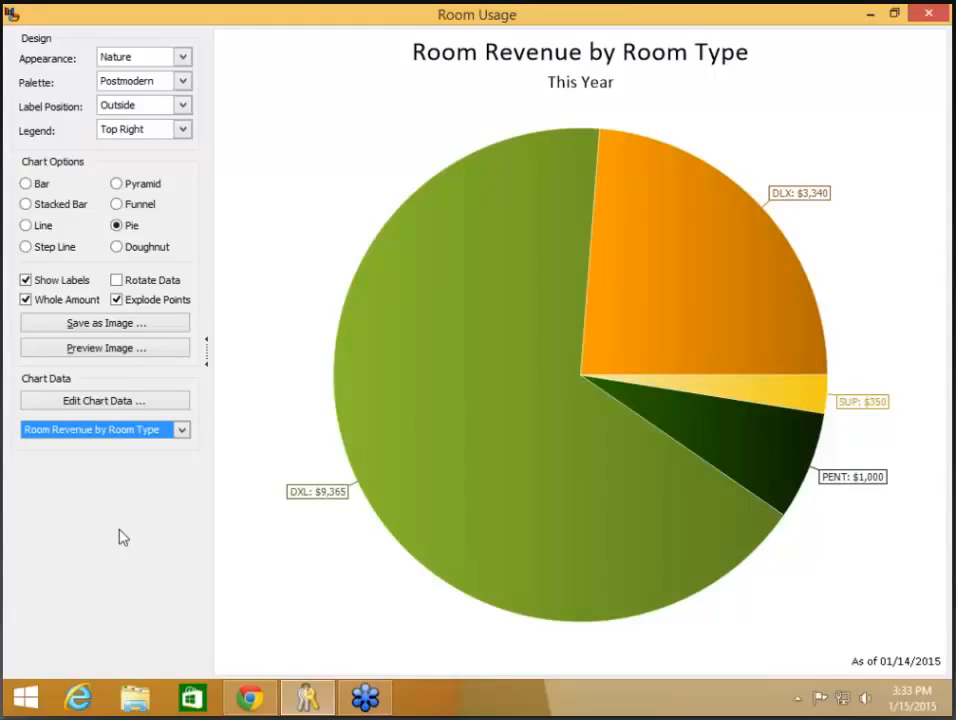
pyautogui.click(183, 430)
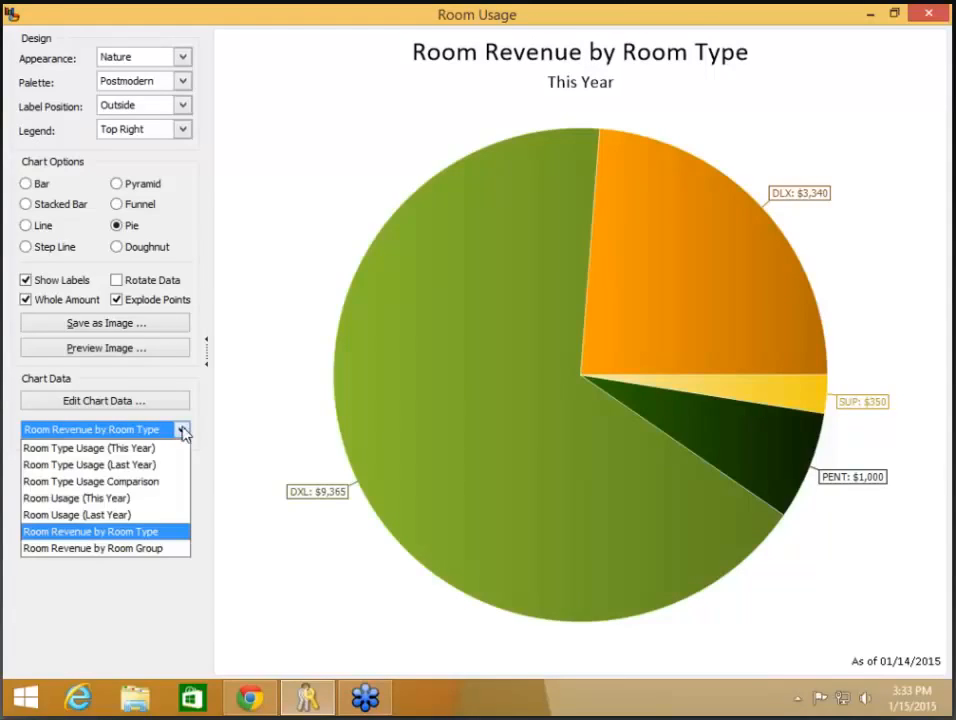
pyautogui.click(96, 548)
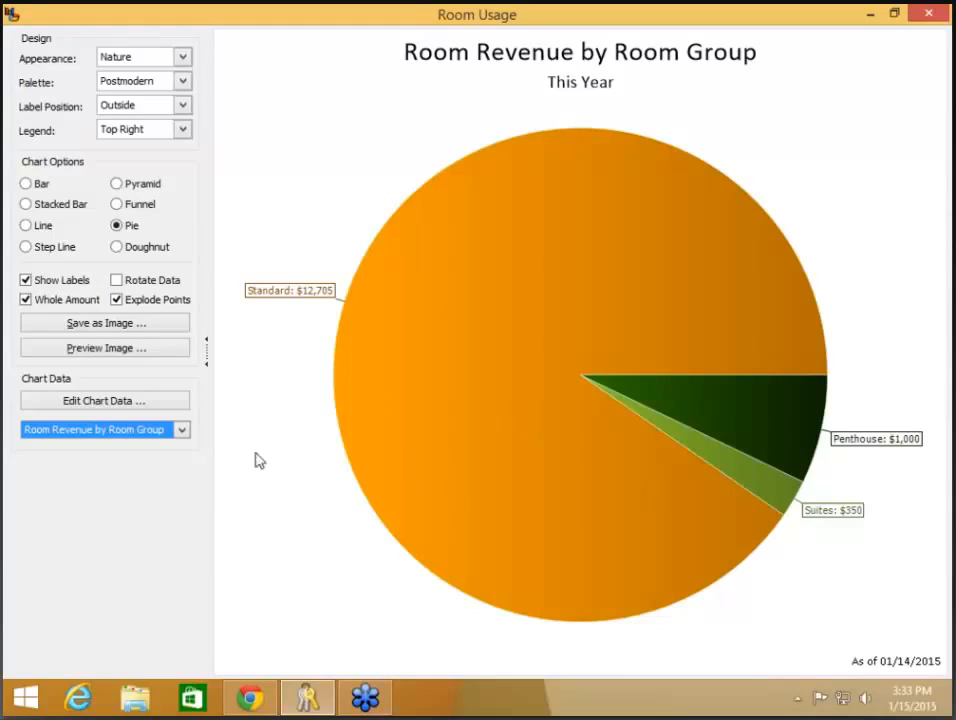
pyautogui.click(182, 430)
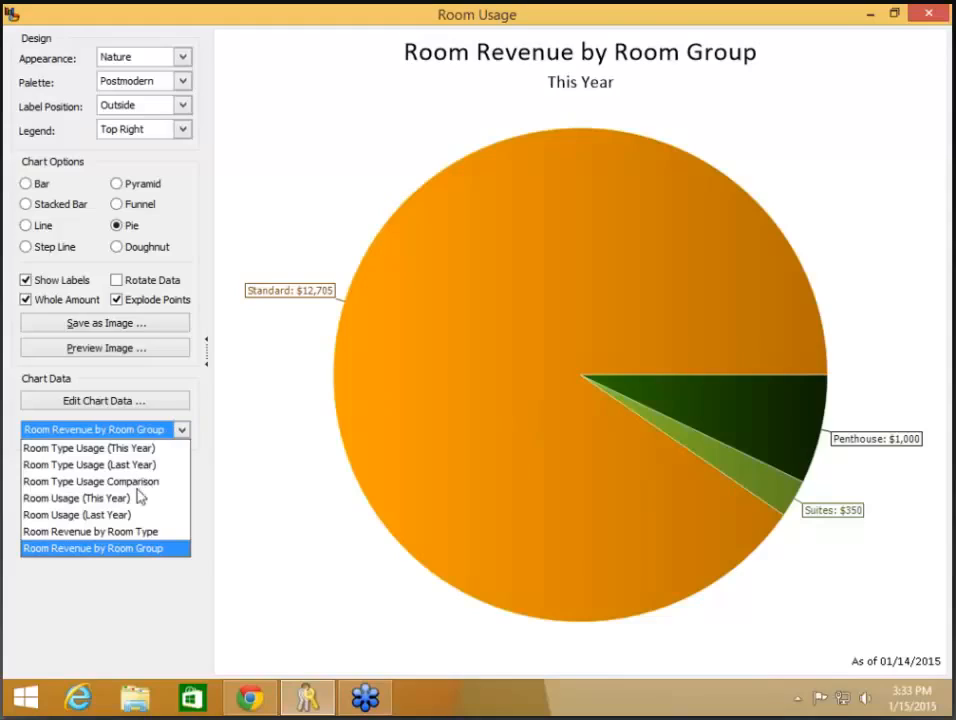
pyautogui.click(141, 482)
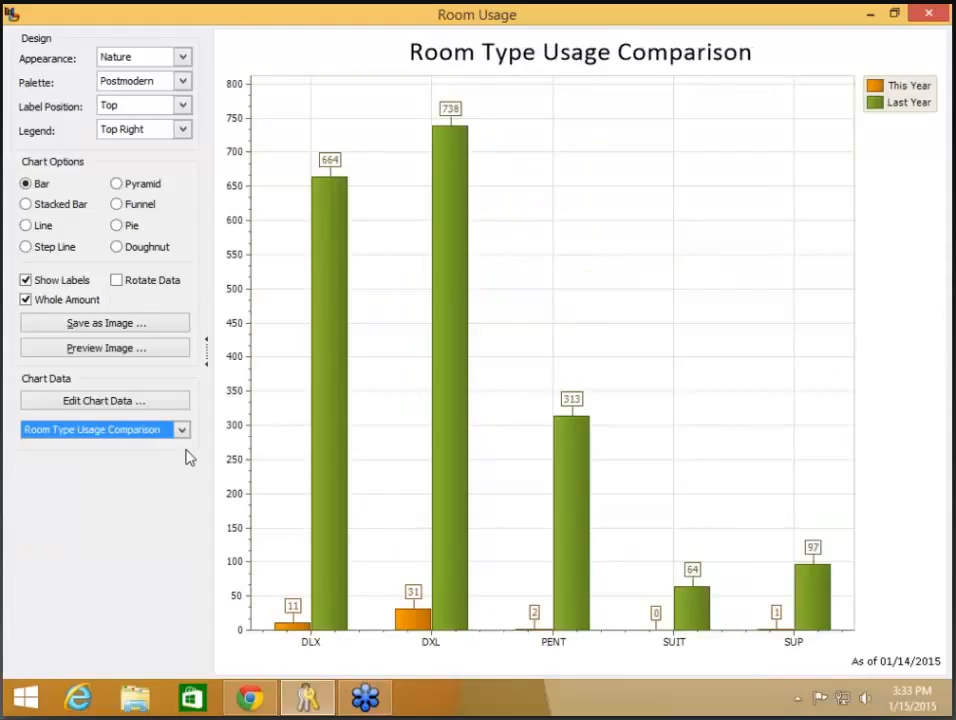
# Step: In the chart data editor, relabel every This Year series as 2015
pyautogui.click(138, 406)
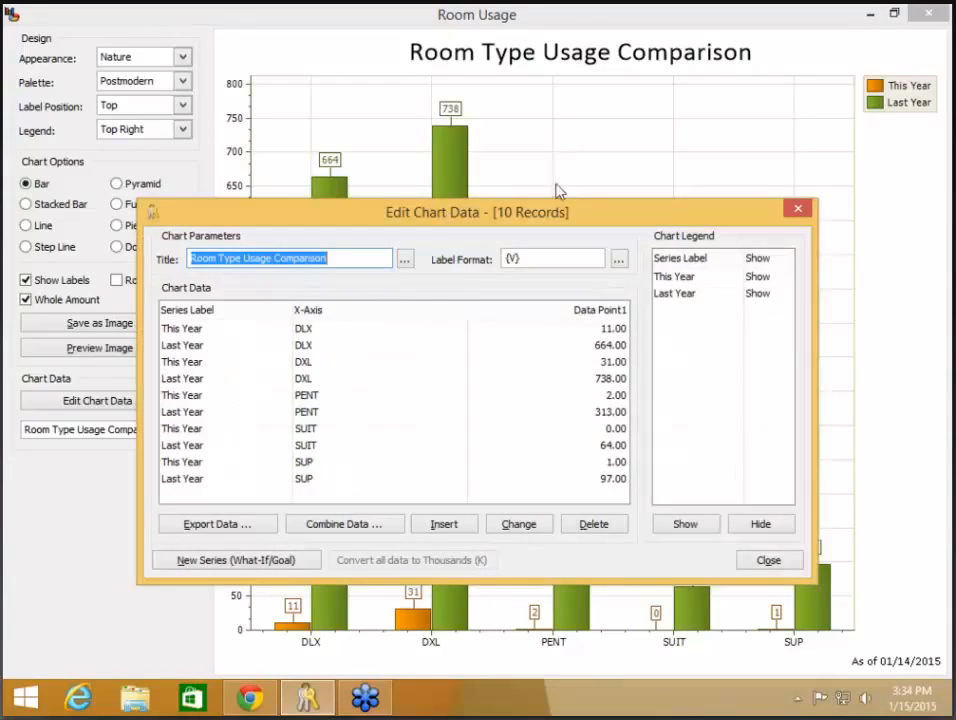
pyautogui.doubleClick(239, 336)
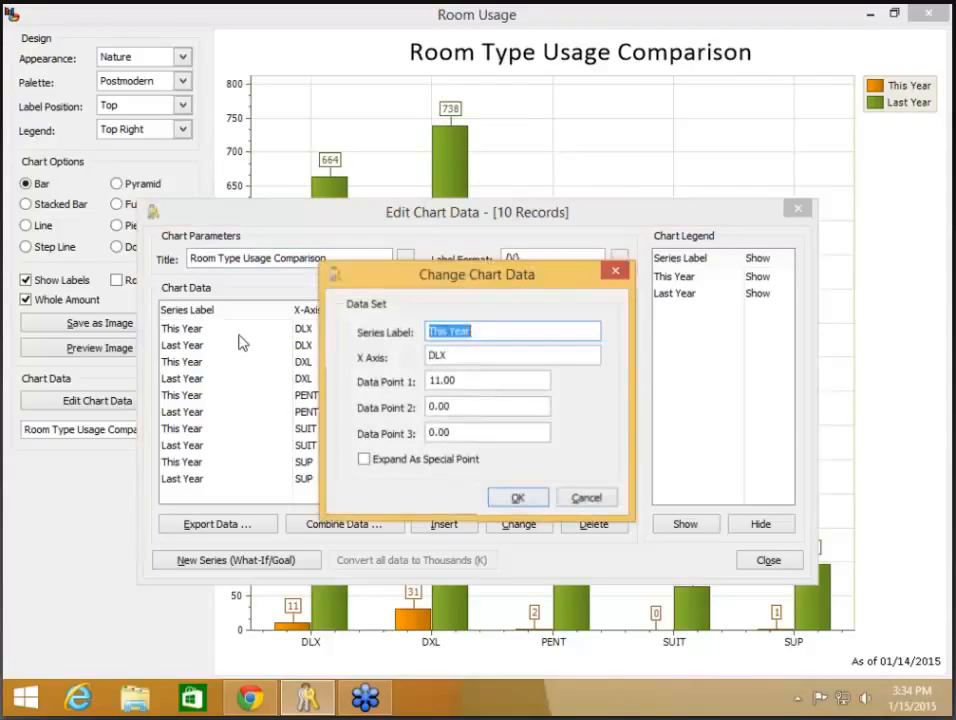
pyautogui.write('2015')
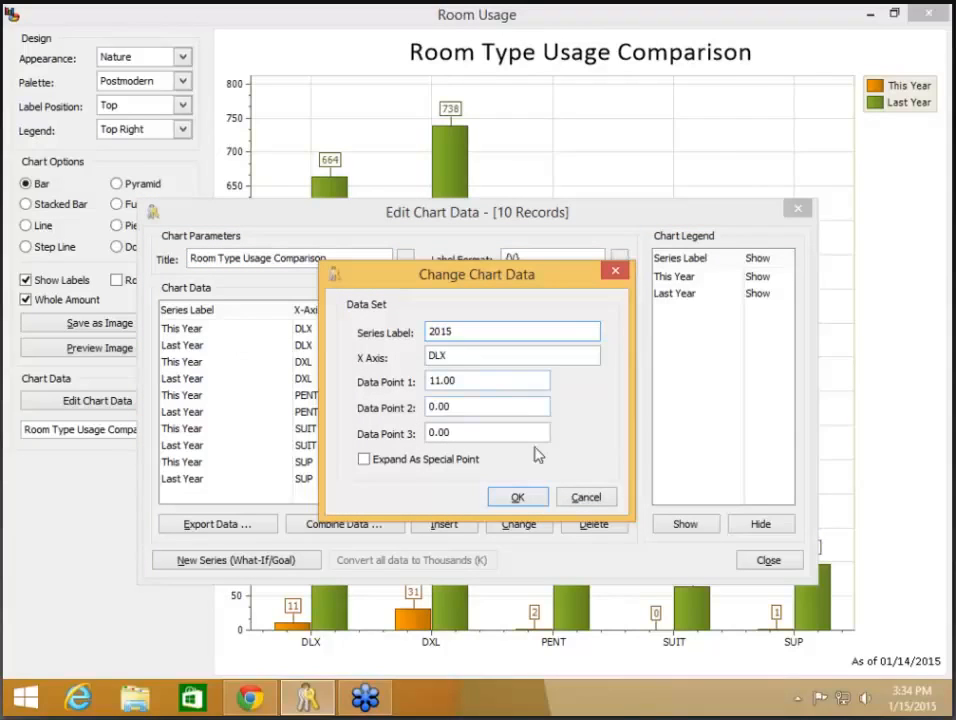
pyautogui.click(519, 499)
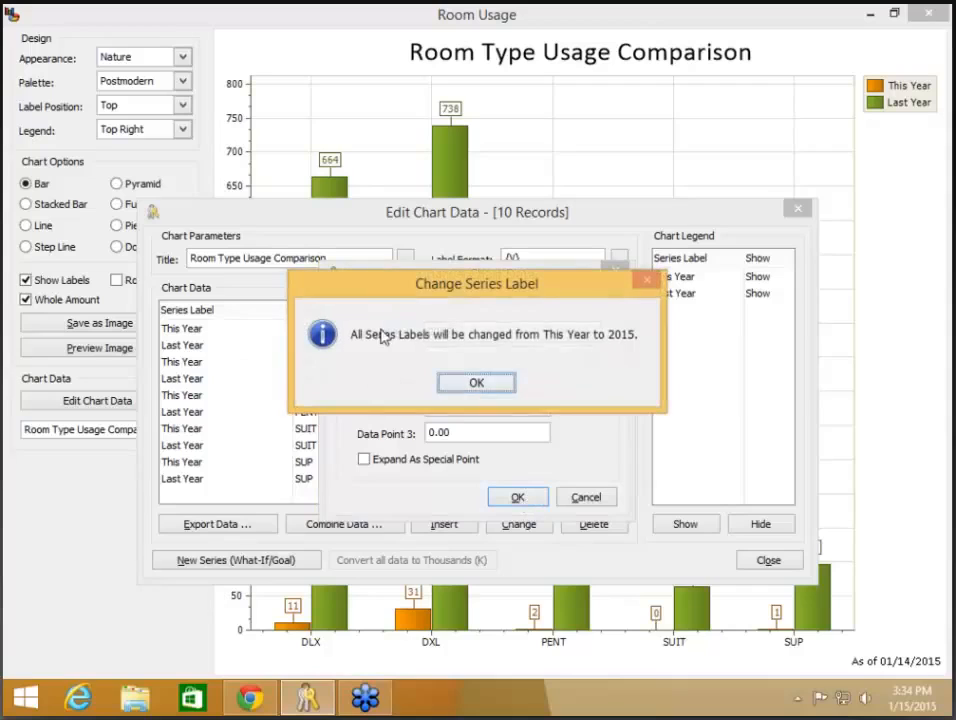
pyautogui.click(489, 386)
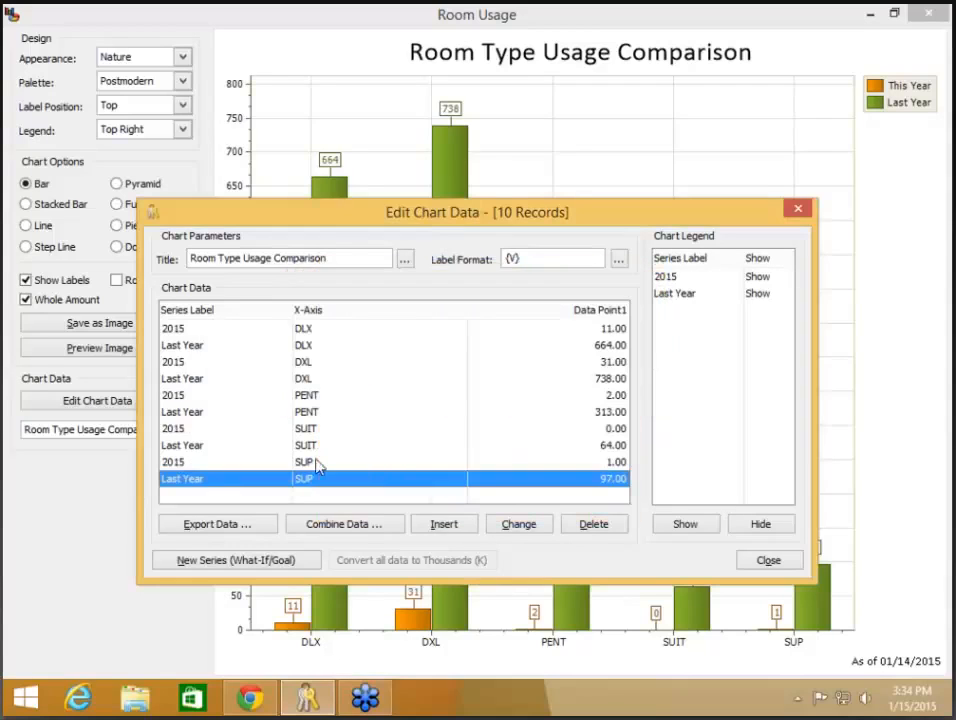
# Step: Relabel every Last Year series as 2014 and close the chart data editor
pyautogui.doubleClick(196, 347)
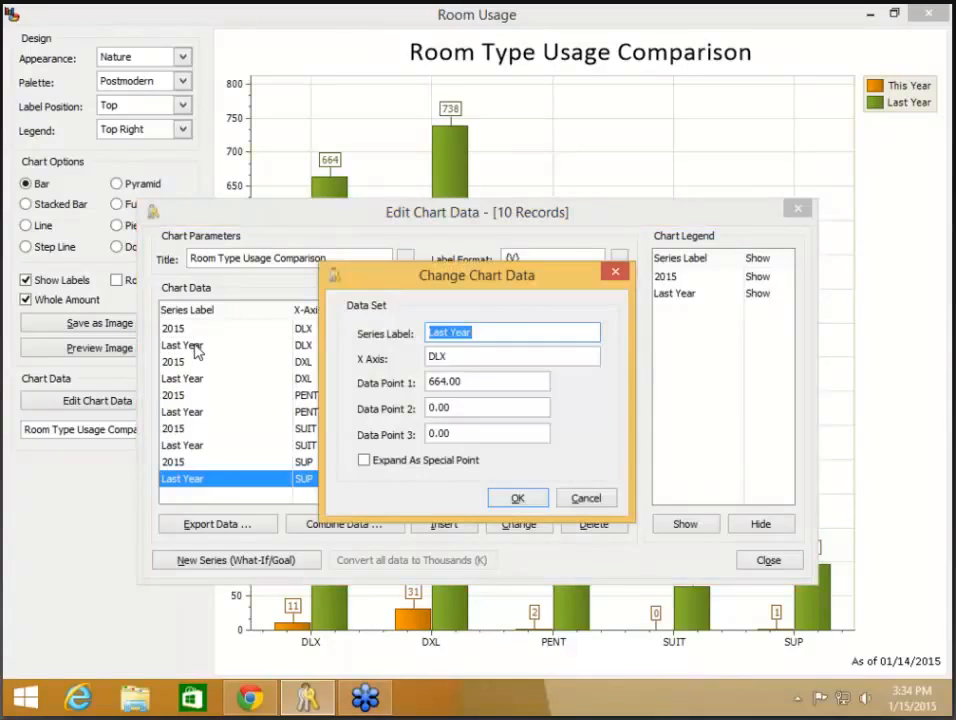
pyautogui.write('2014')
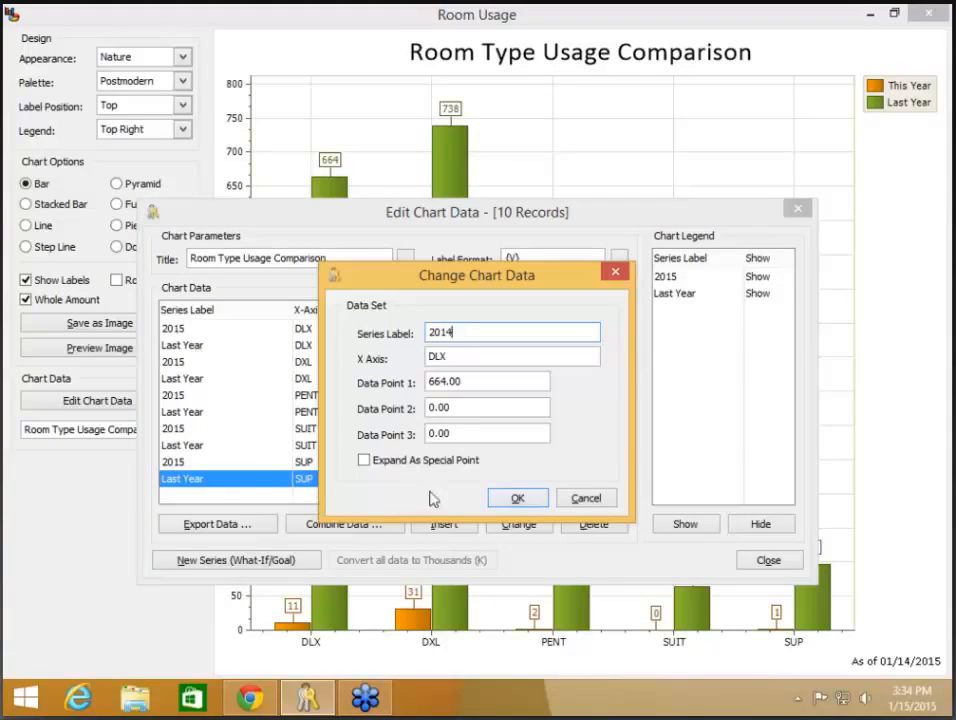
pyautogui.click(516, 498)
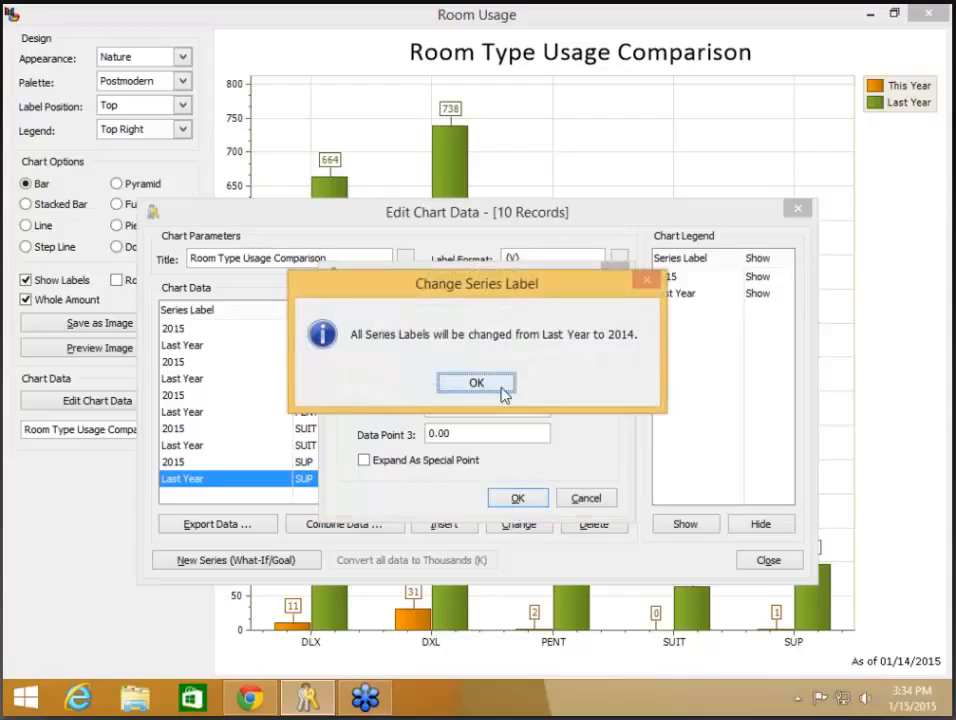
pyautogui.click(504, 394)
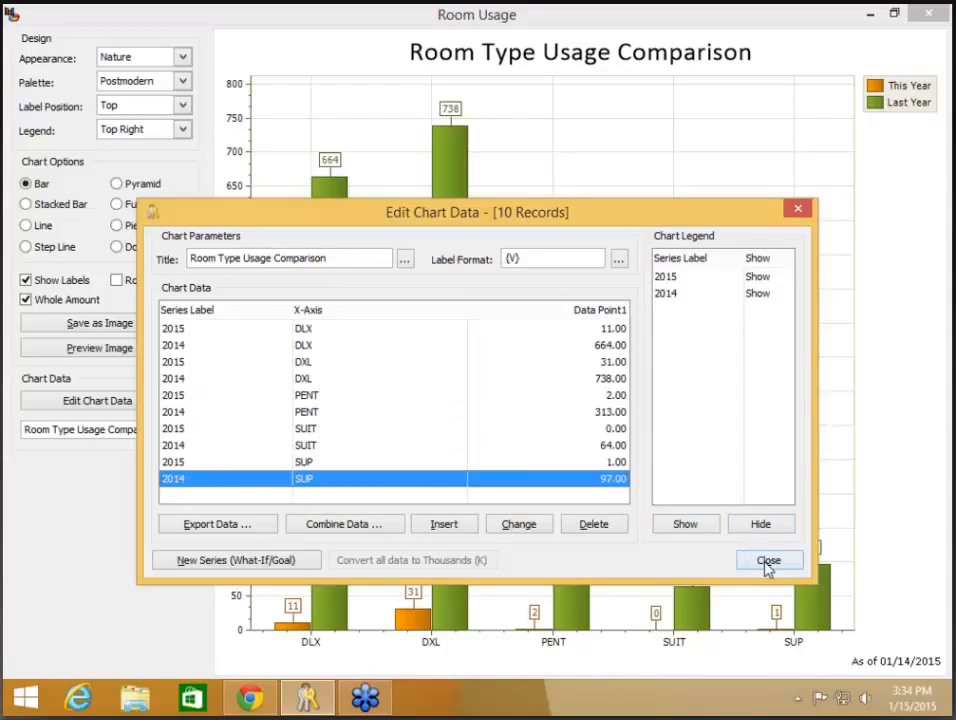
pyautogui.click(767, 562)
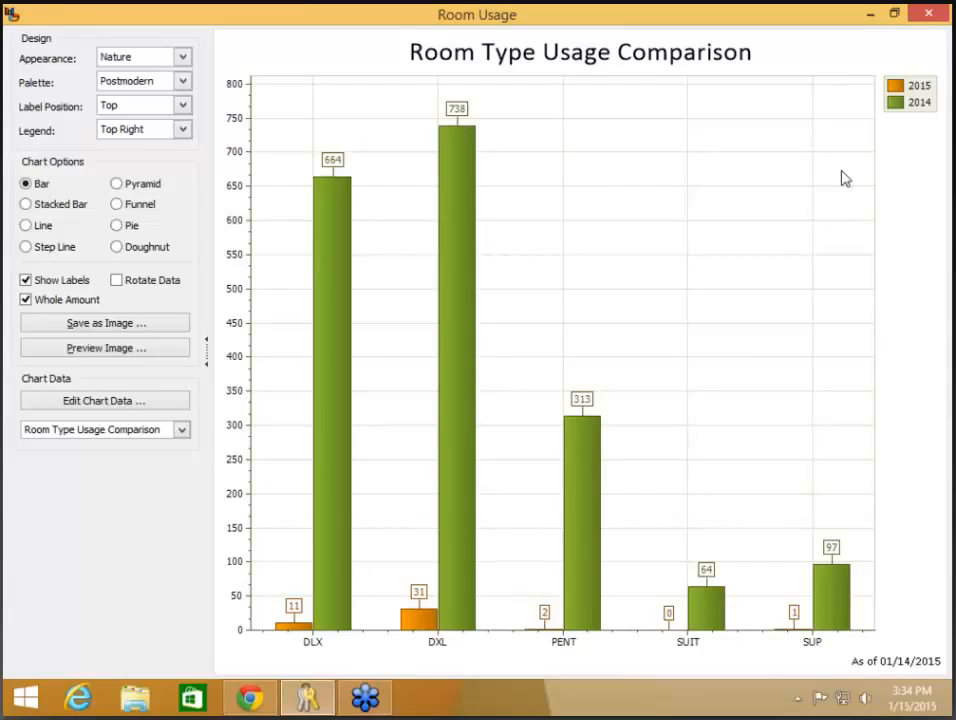
pyautogui.click(13, 12)
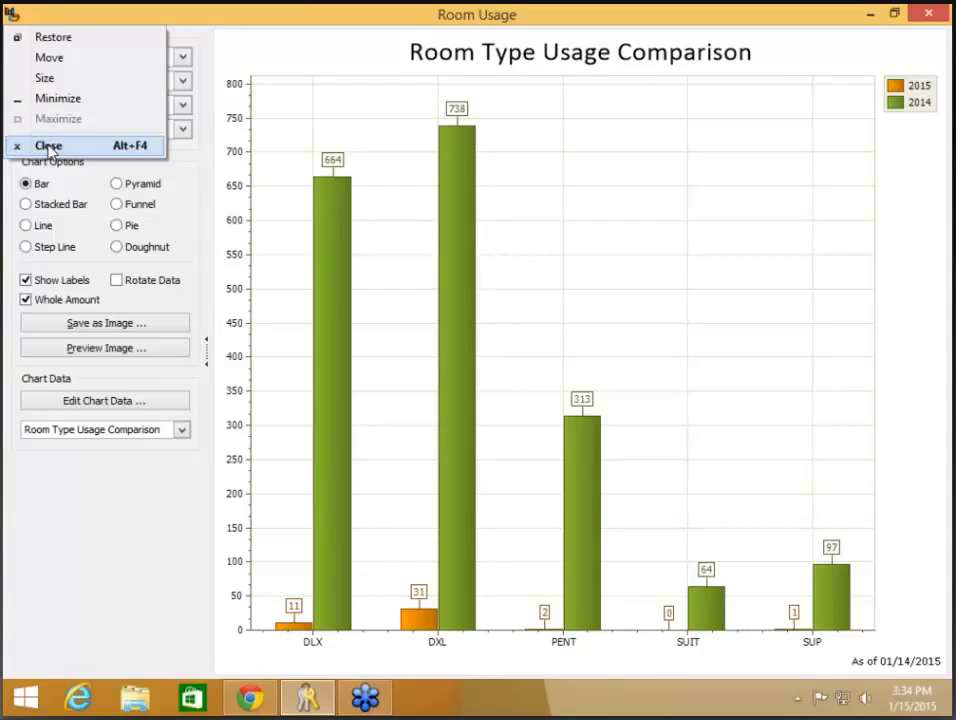
# Step: Close the Room Usage chart, collapse Rooms and Room Assignments, and expand the Front Desk reports
pyautogui.click(48, 147)
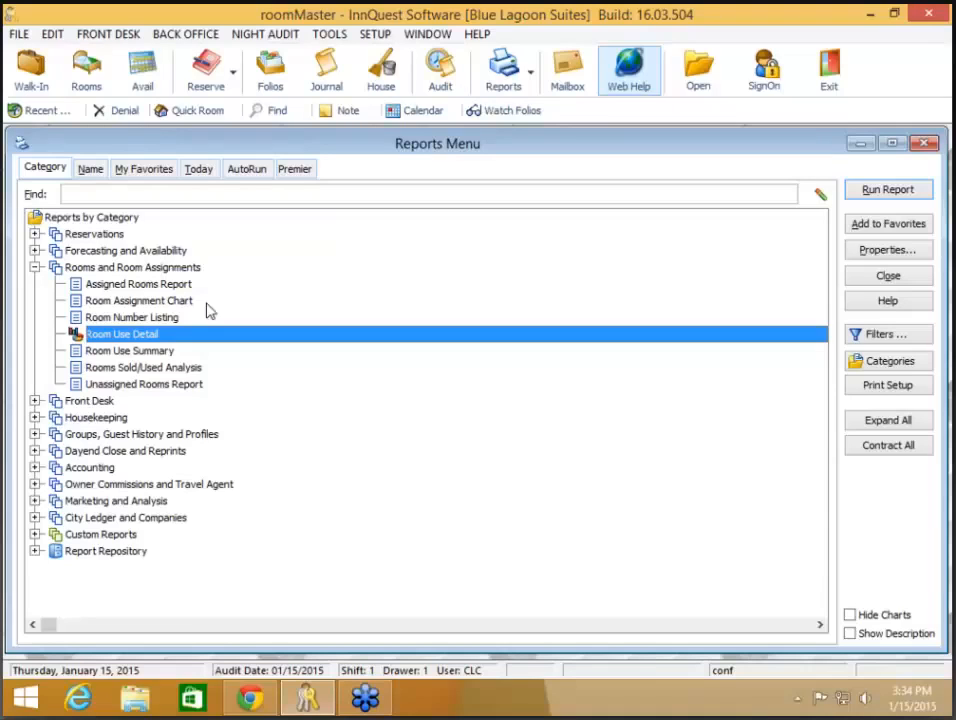
pyautogui.click(35, 268)
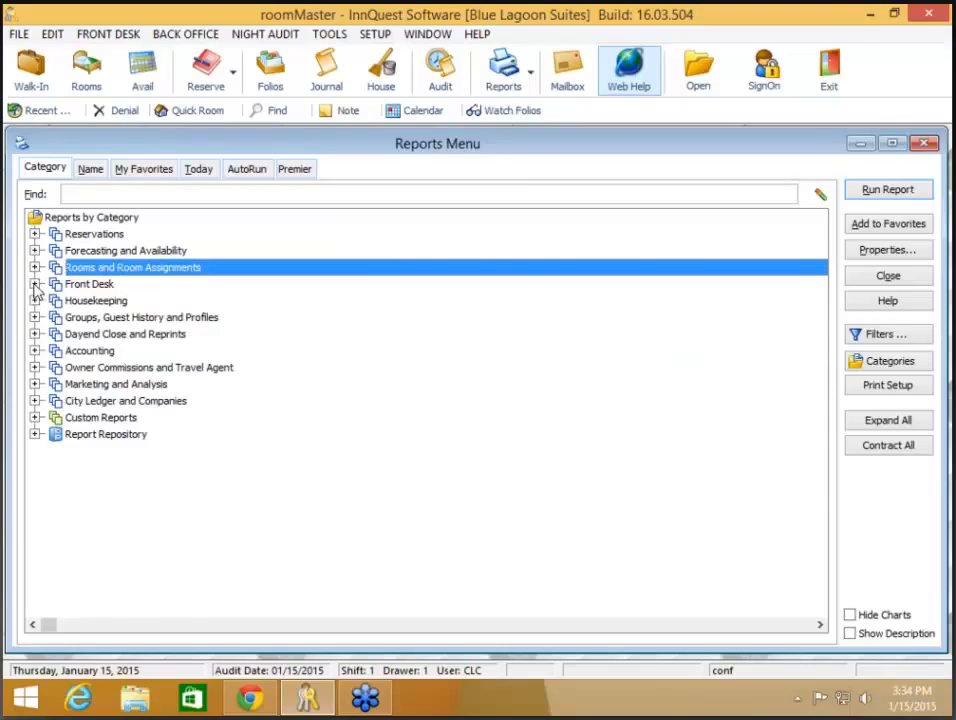
pyautogui.click(35, 284)
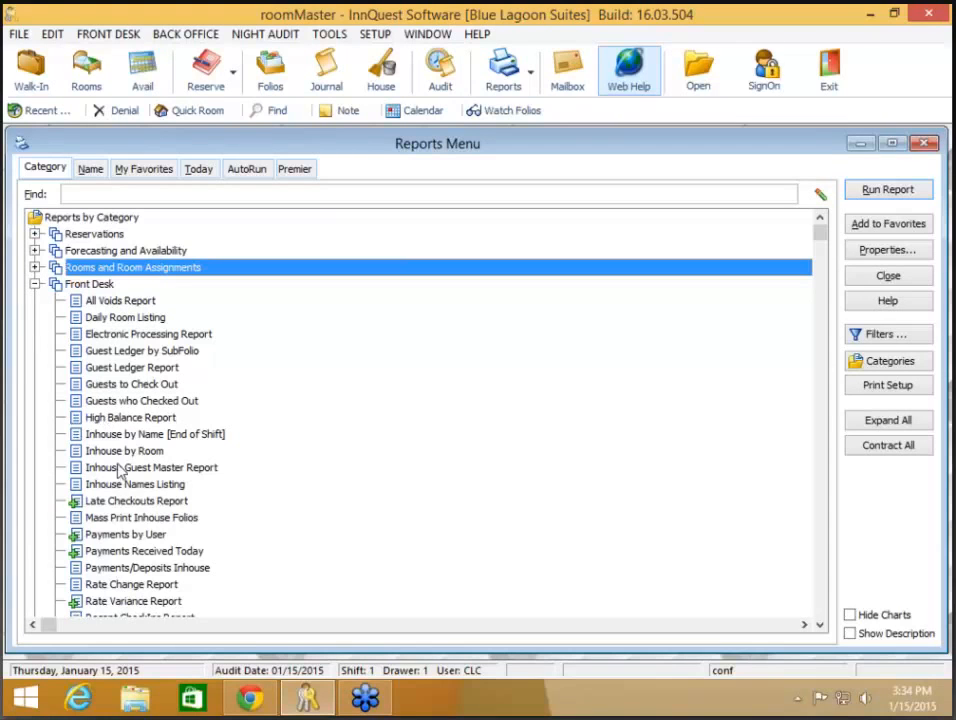
pyautogui.click(130, 519)
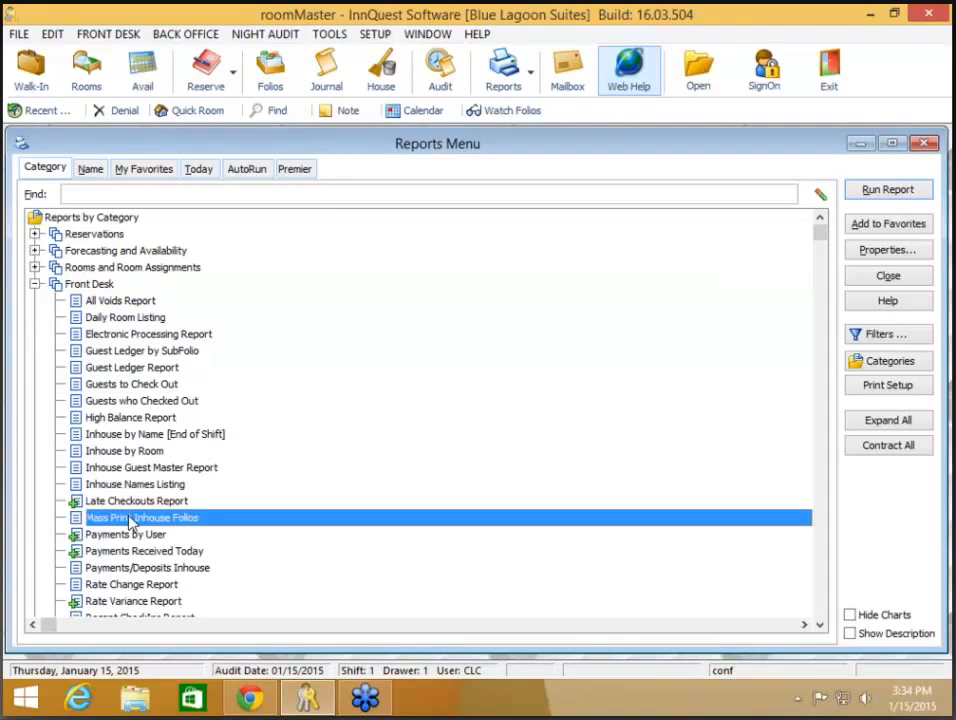
# Step: Open Mass Print Inhouse Folios options and check Include Weather Information, leaving the Graphic choice unchanged
pyautogui.doubleClick(131, 520)
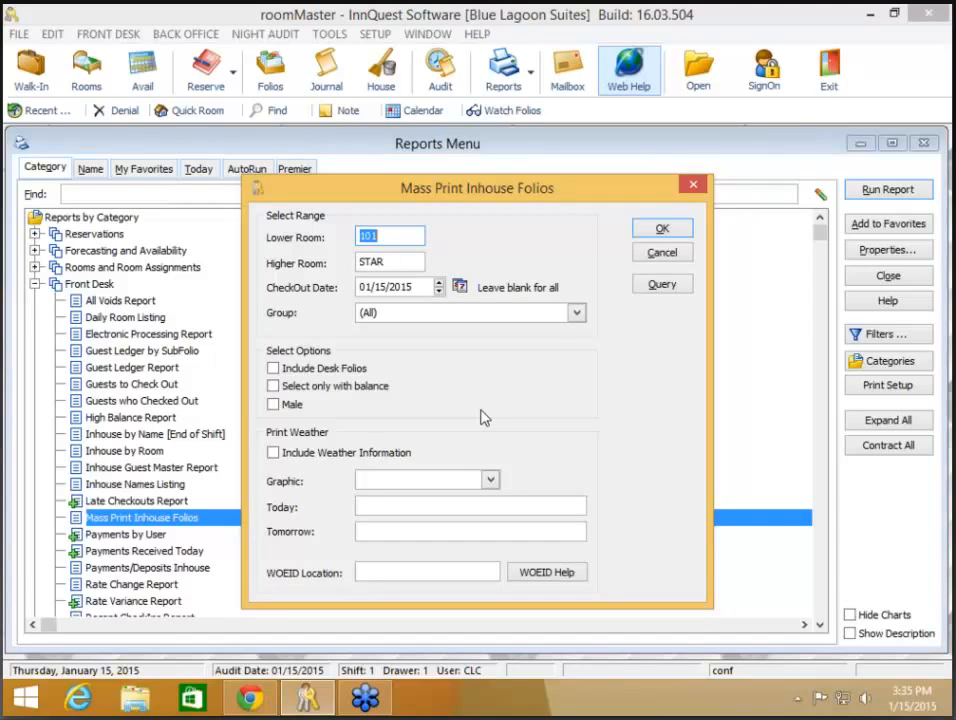
pyautogui.click(383, 455)
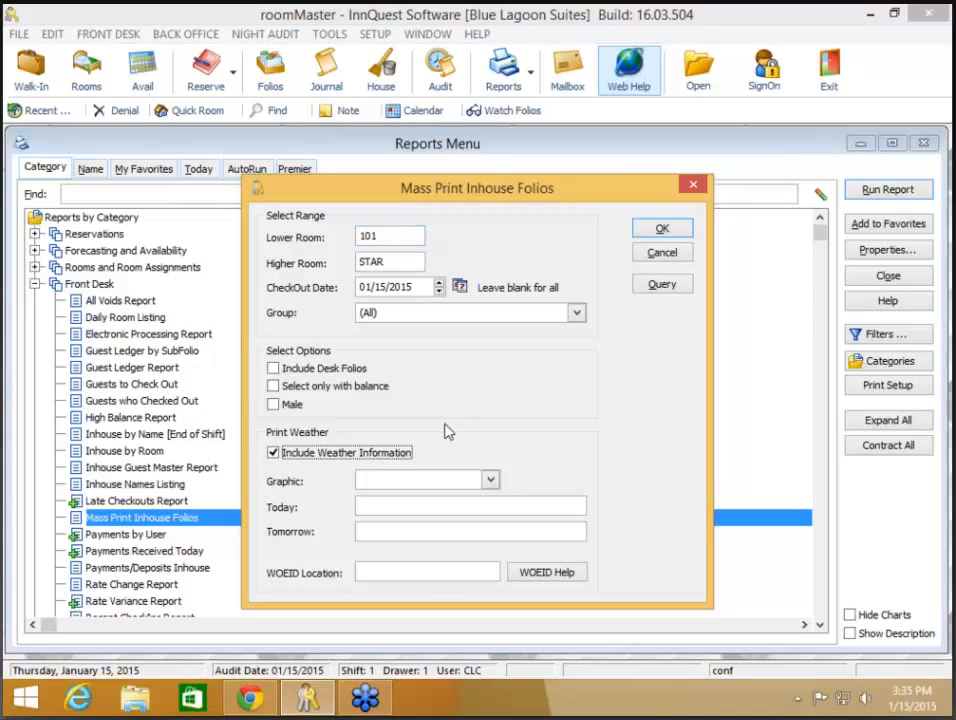
pyautogui.click(492, 480)
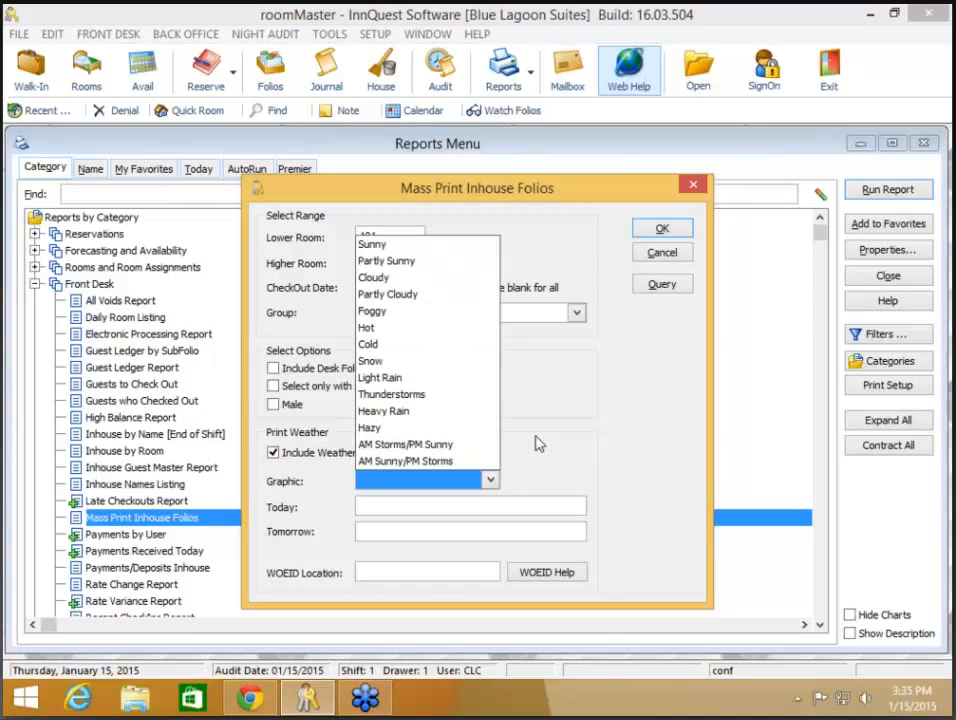
pyautogui.click(500, 486)
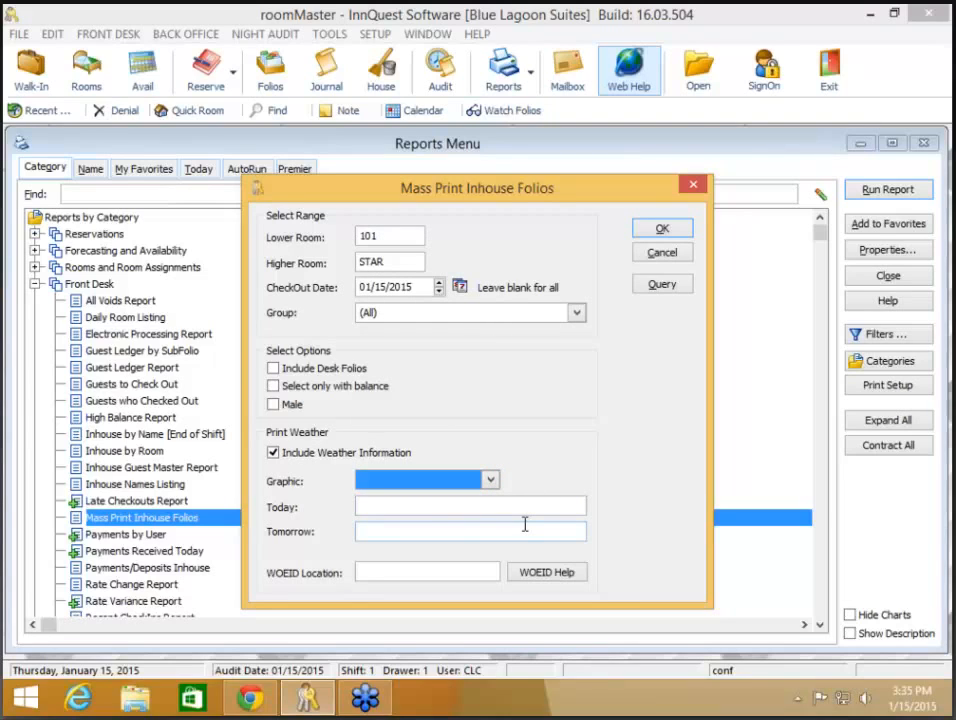
pyautogui.click(545, 574)
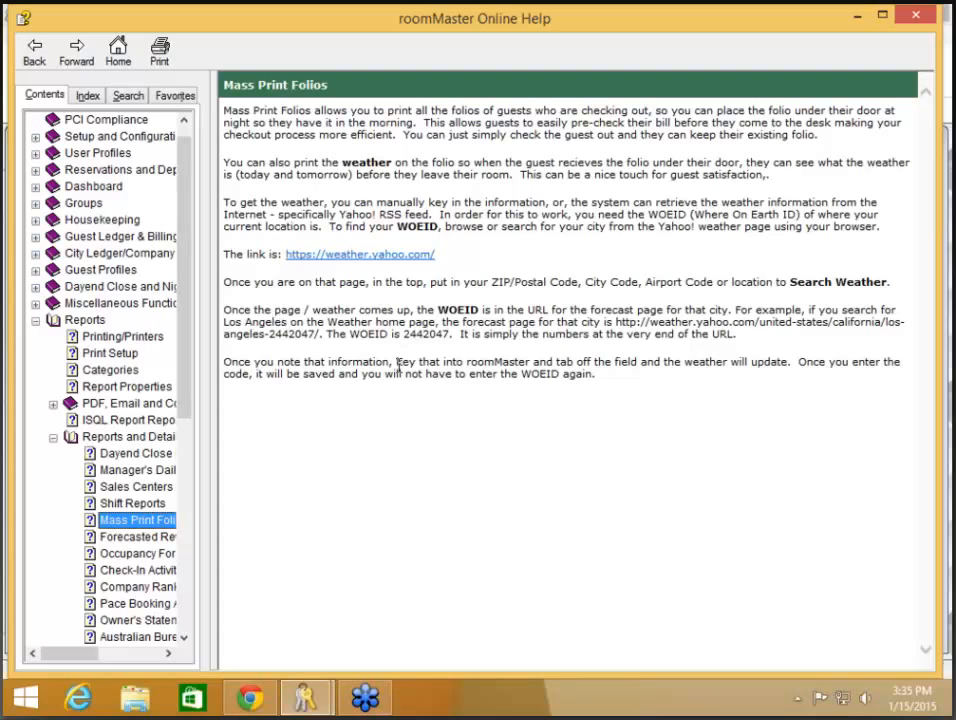
pyautogui.click(920, 17)
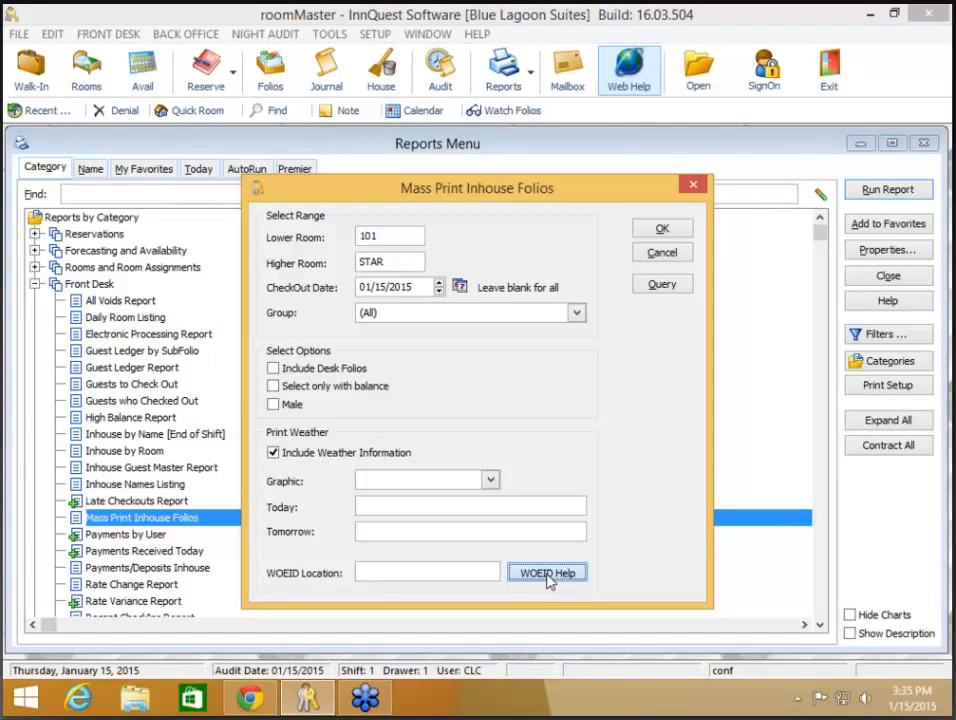
pyautogui.click(547, 574)
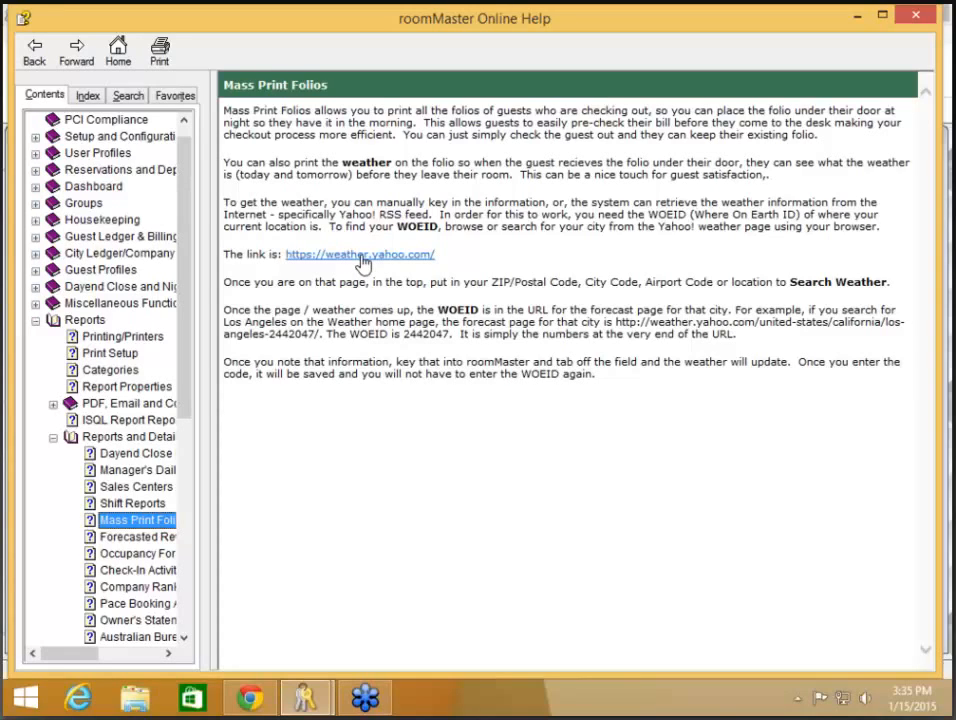
pyautogui.click(362, 259)
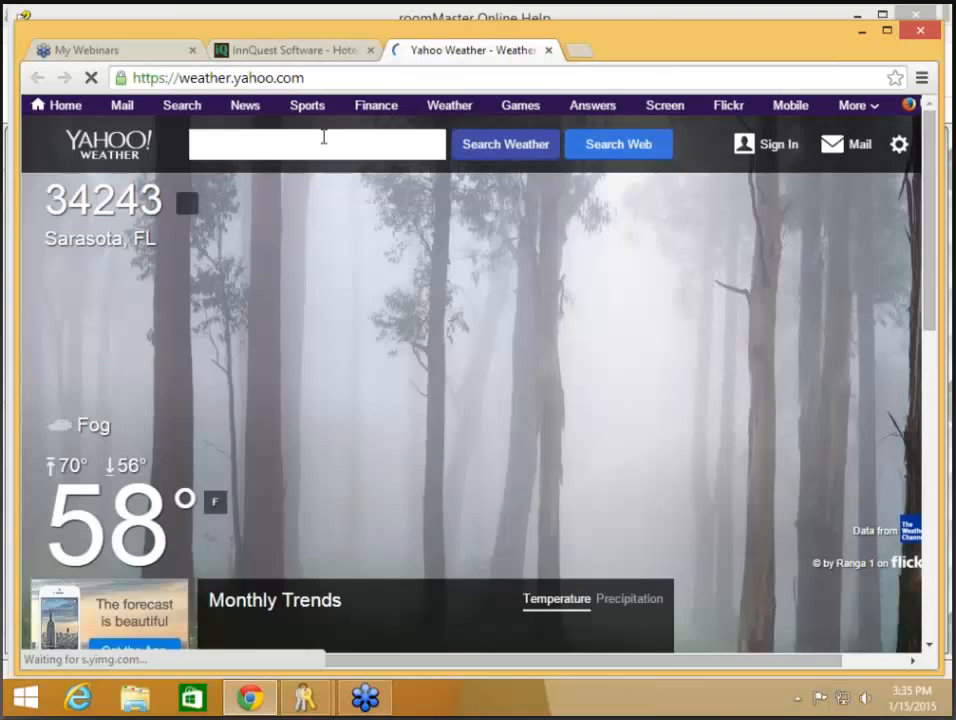
# Step: Search Yahoo Weather for zip code 33607, then go back to the previous page
pyautogui.click(323, 137)
pyautogui.write('33607')
pyautogui.click(490, 146)
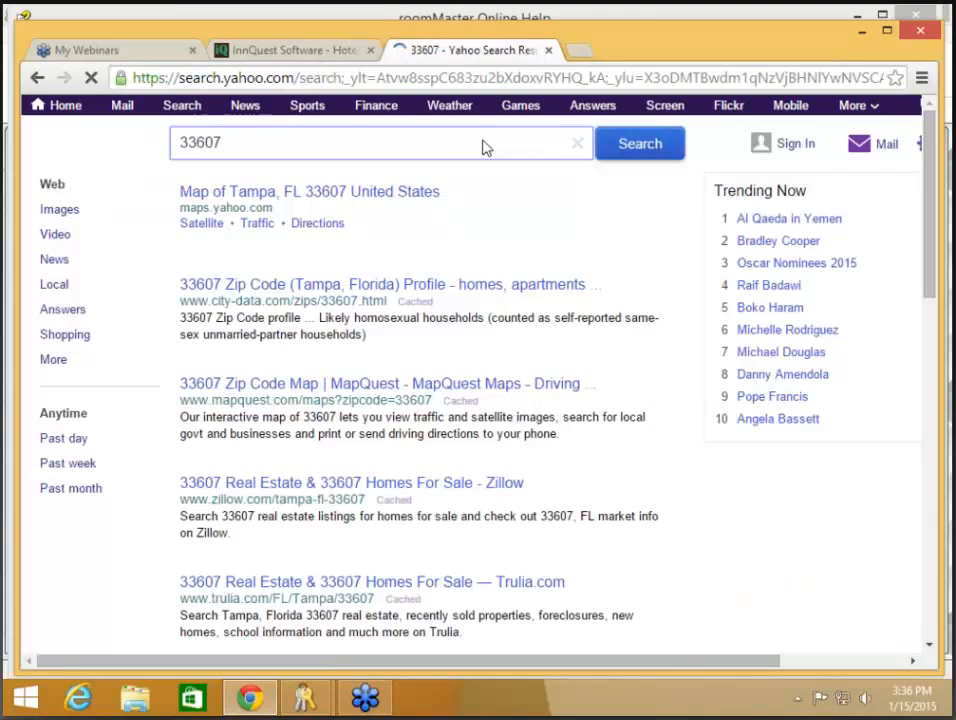
pyautogui.hotkey('alt', 'Left')
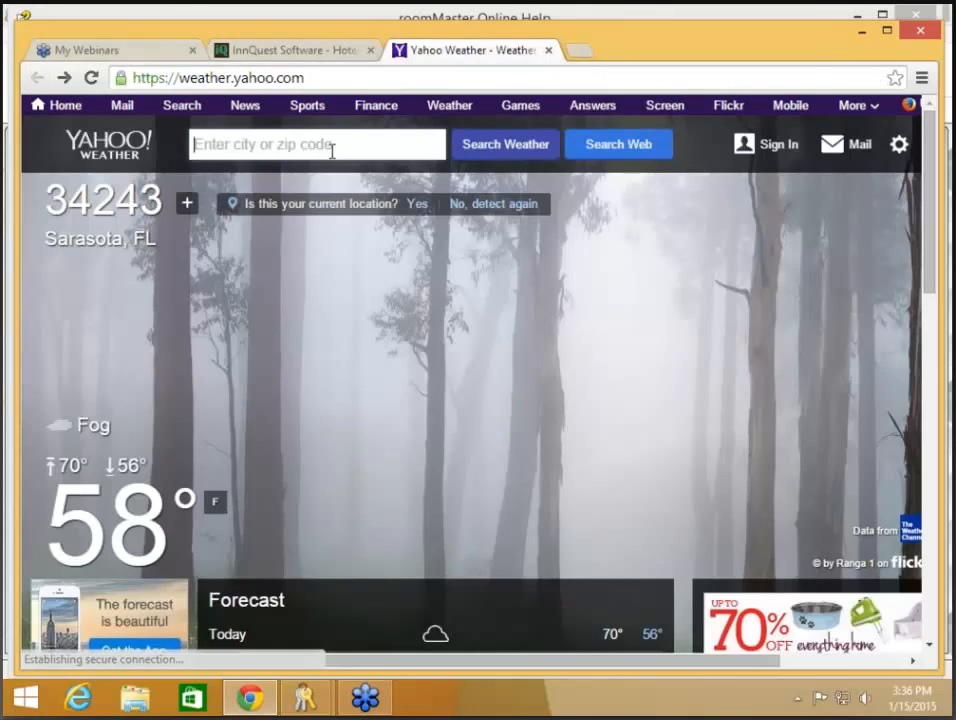
# Step: Pick the Tampa, FL suggestion and select WOEID 12772404 at the end of the address
pyautogui.click(314, 145)
pyautogui.write('336')
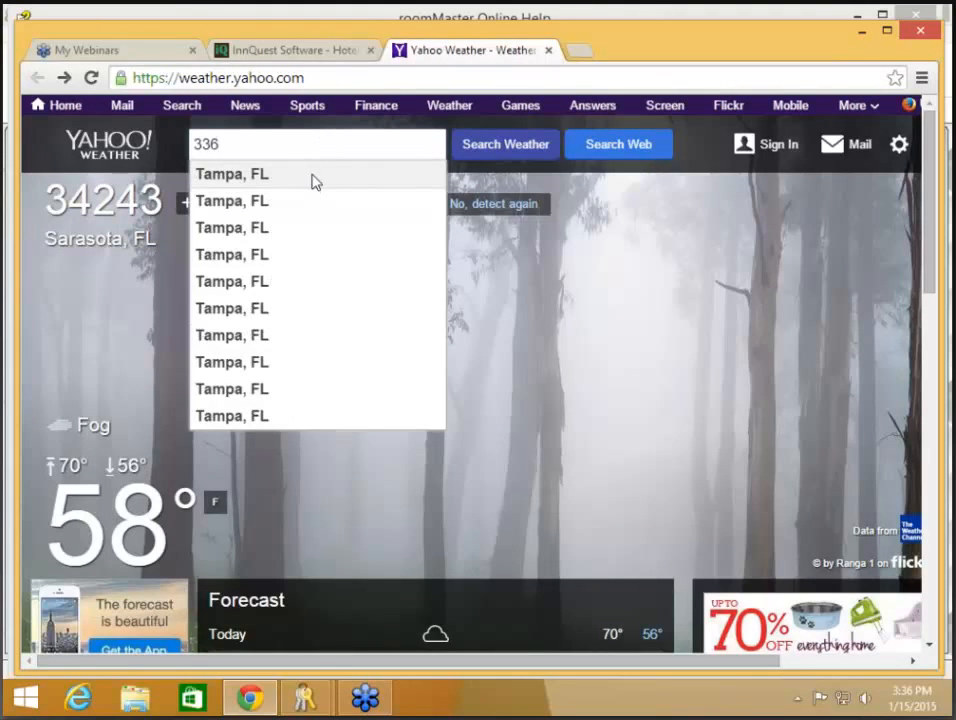
pyautogui.click(312, 172)
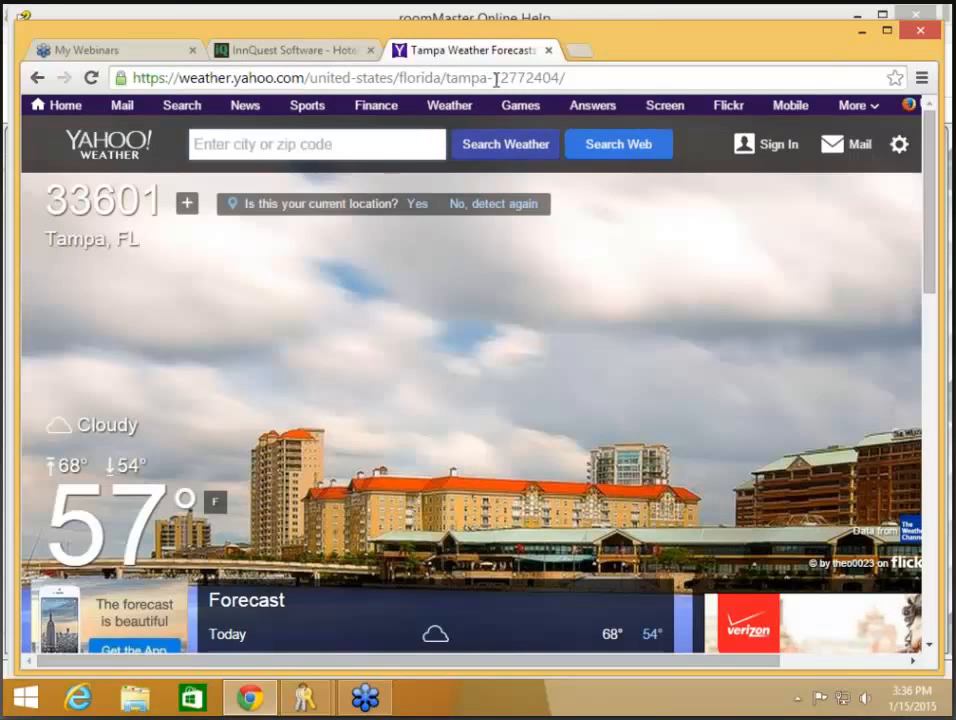
pyautogui.moveTo(494, 77); pyautogui.dragTo(561, 81)
pyautogui.hotkey('ctrl', 'c')
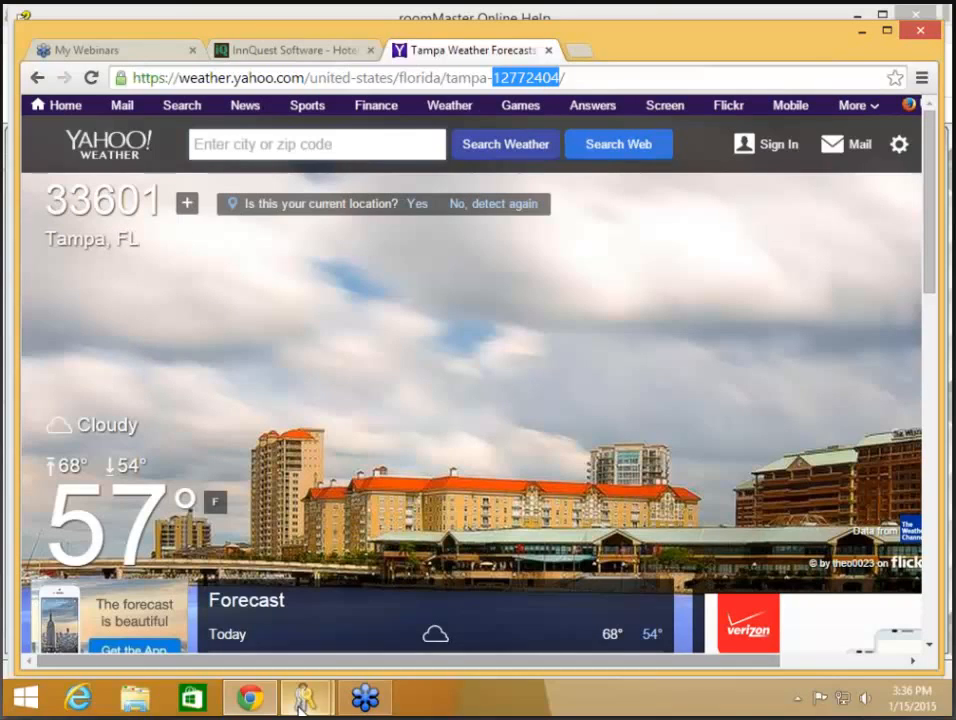
# Step: Paste WOEID 12772404 into WOEID Location to load Tampa's weather, then cancel the folio options
pyautogui.moveTo(302, 703)
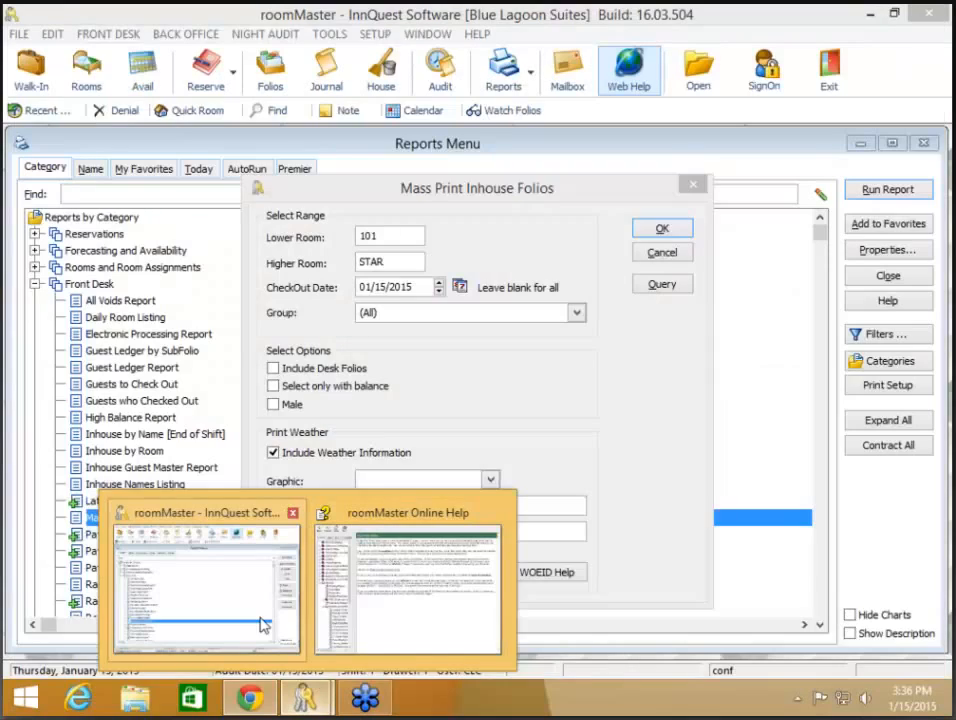
pyautogui.click(262, 625)
pyautogui.click(376, 570)
pyautogui.hotkey('ctrl', 'v')
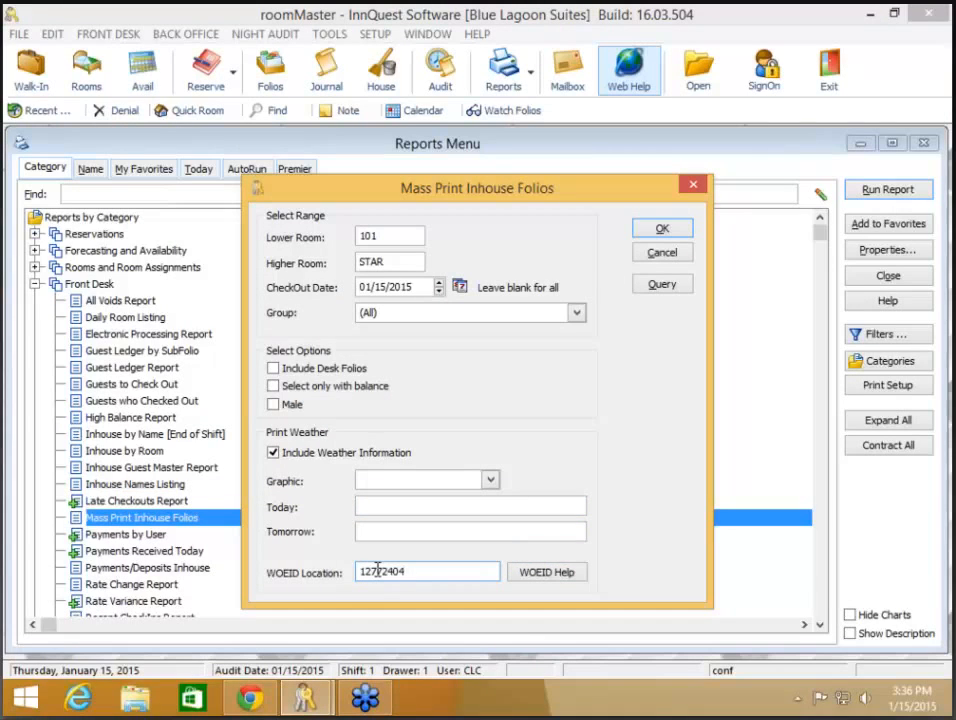
pyautogui.press('Tab')
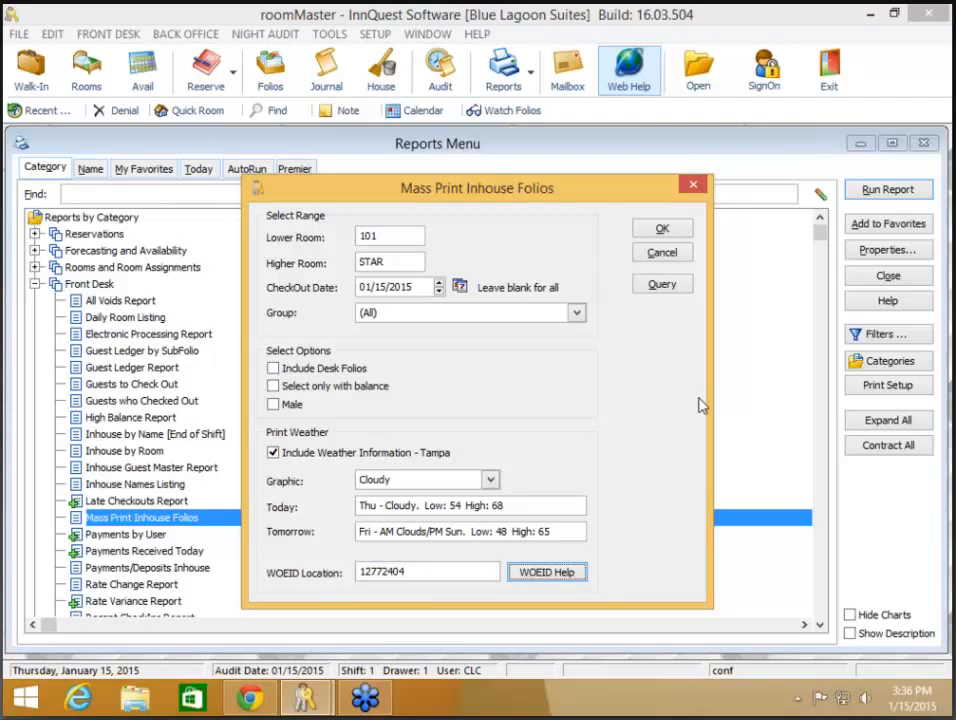
pyautogui.click(663, 256)
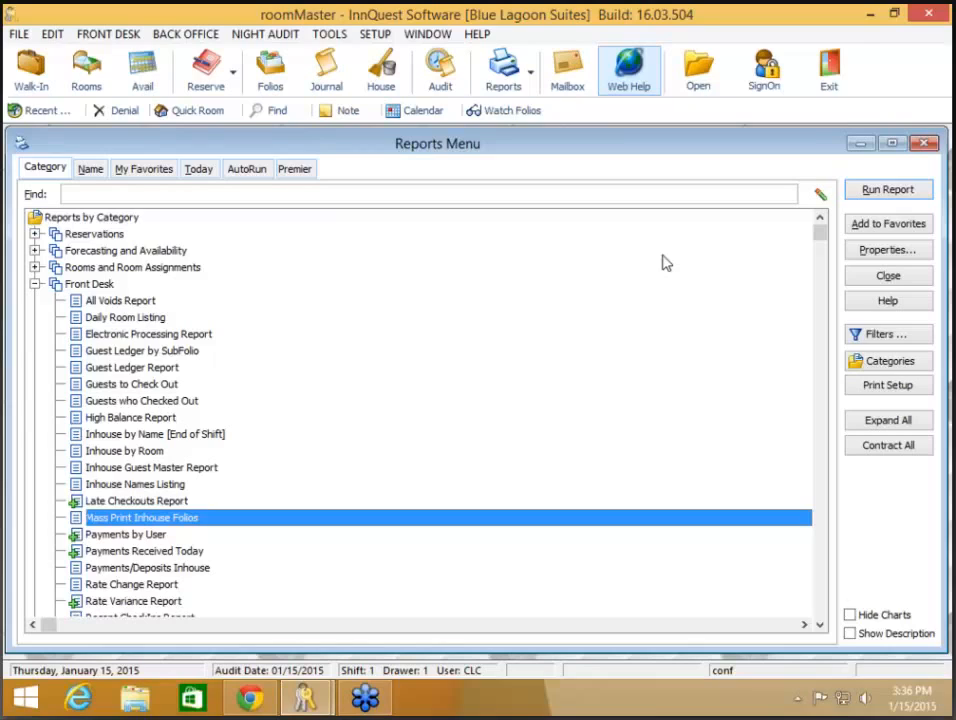
# Step: Collapse Front Desk, expand Accounting, and open the Transaction History Detail report's options
pyautogui.click(35, 285)
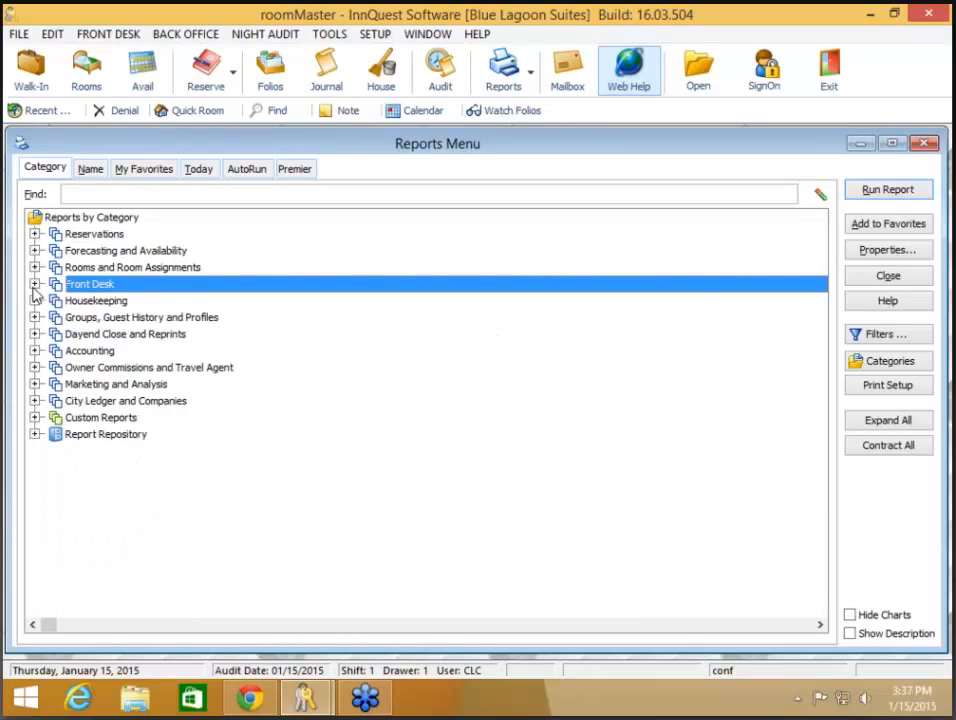
pyautogui.click(35, 351)
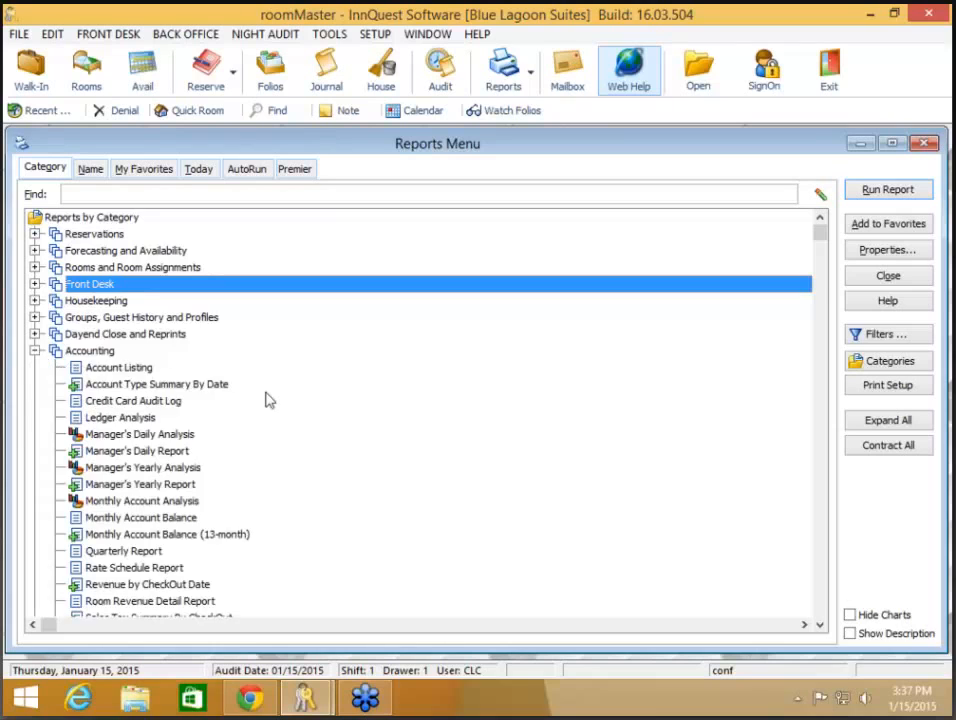
pyautogui.scroll(-2, 268, 400)
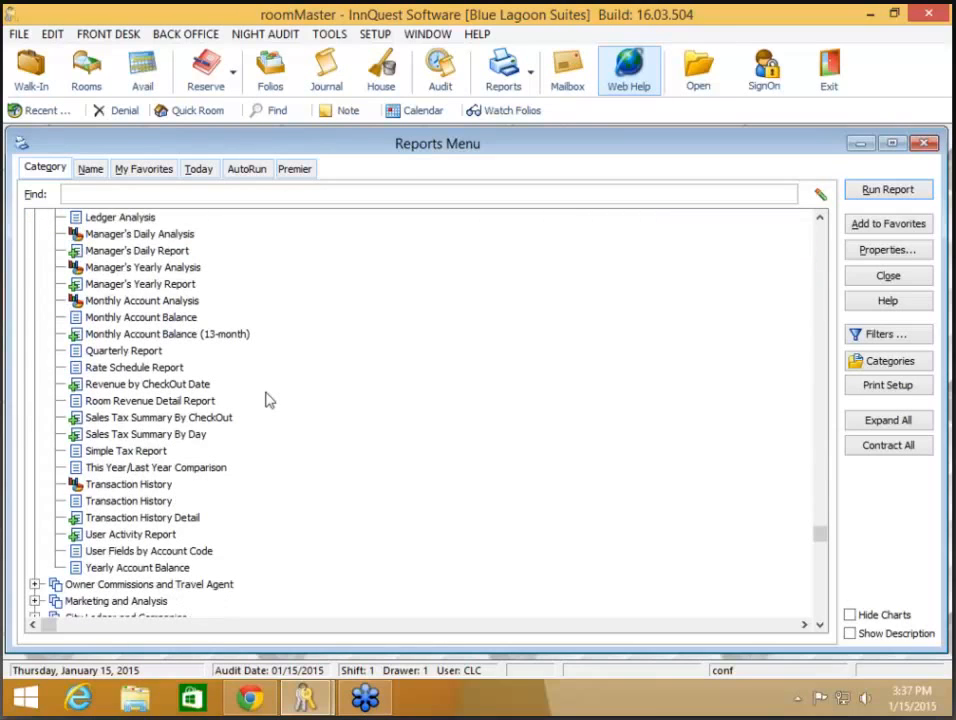
pyautogui.click(160, 519)
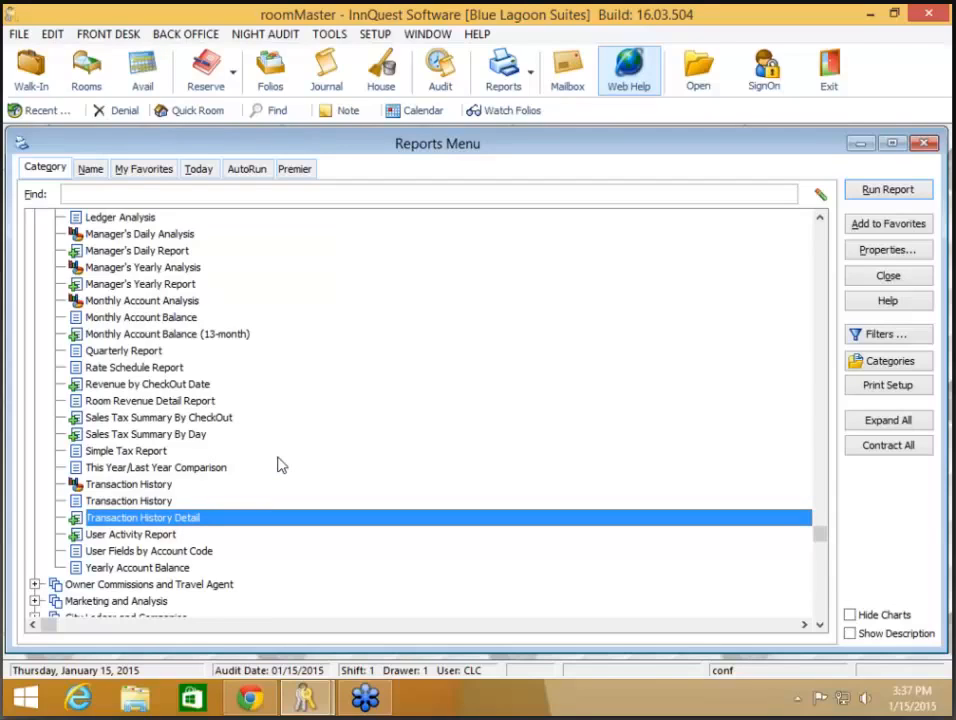
pyautogui.click(122, 503)
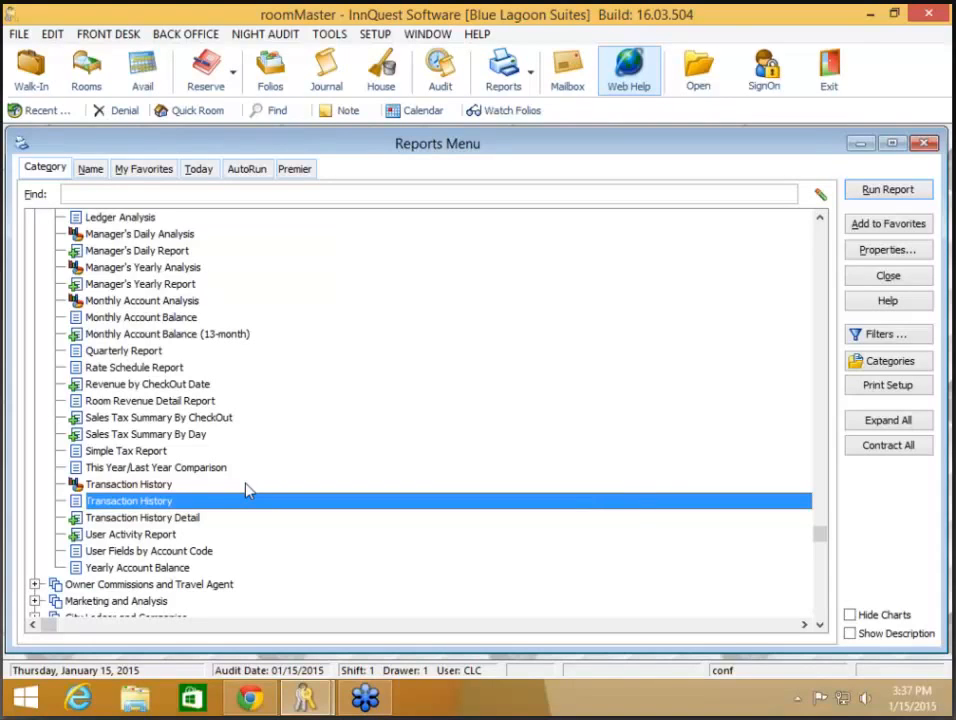
pyautogui.click(199, 528)
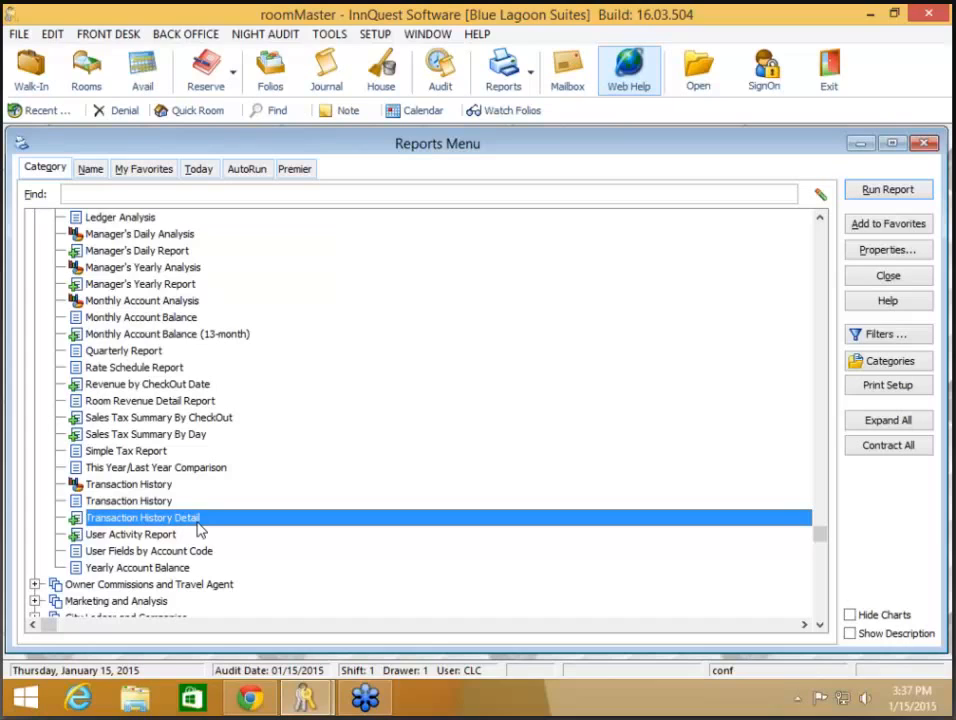
pyautogui.doubleClick(198, 524)
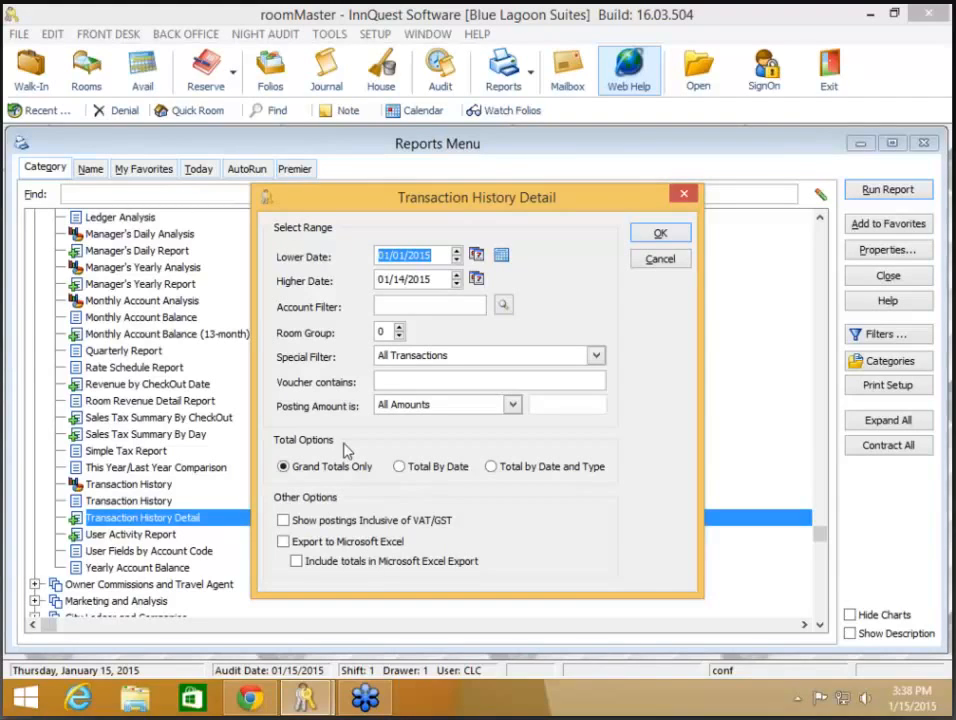
# Step: Keep the current report dates and pick the ROOMREV room revenue account filter
pyautogui.click(506, 256)
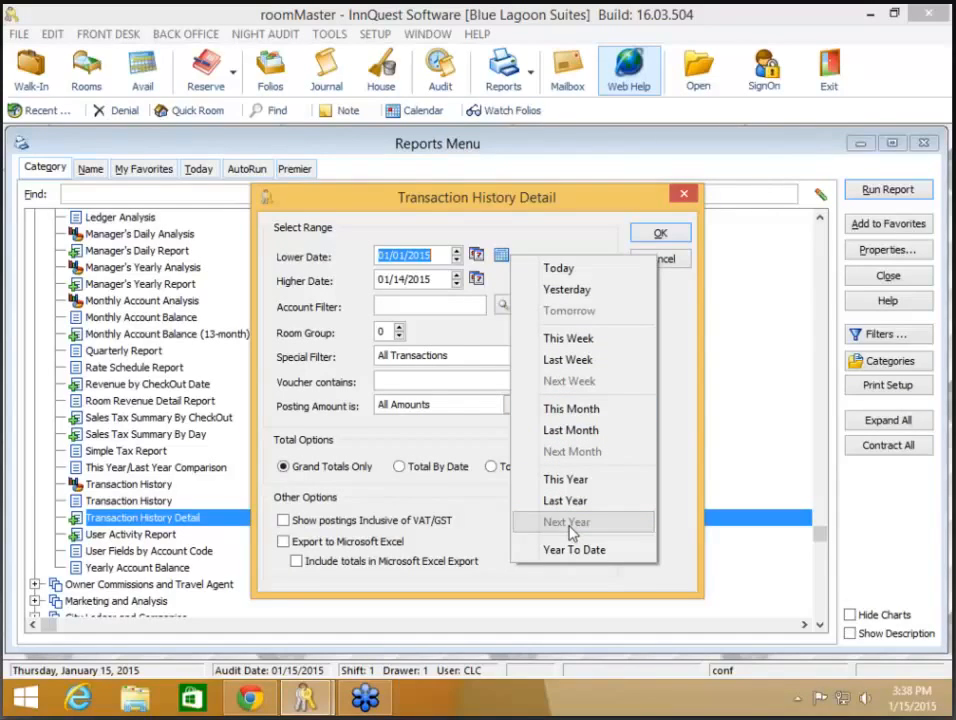
pyautogui.click(587, 417)
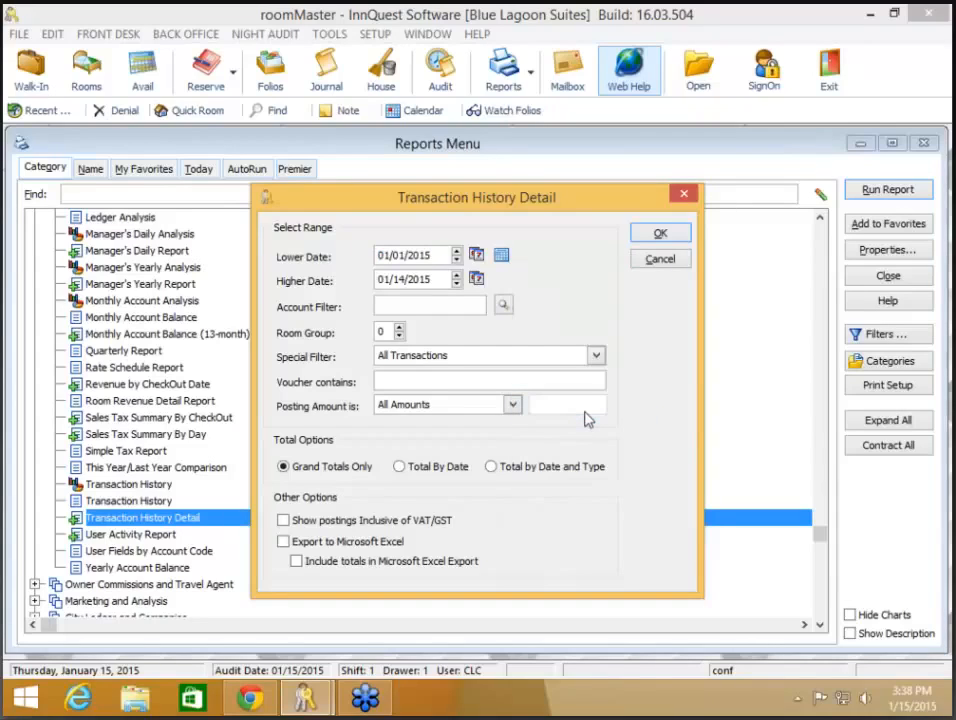
pyautogui.click(504, 308)
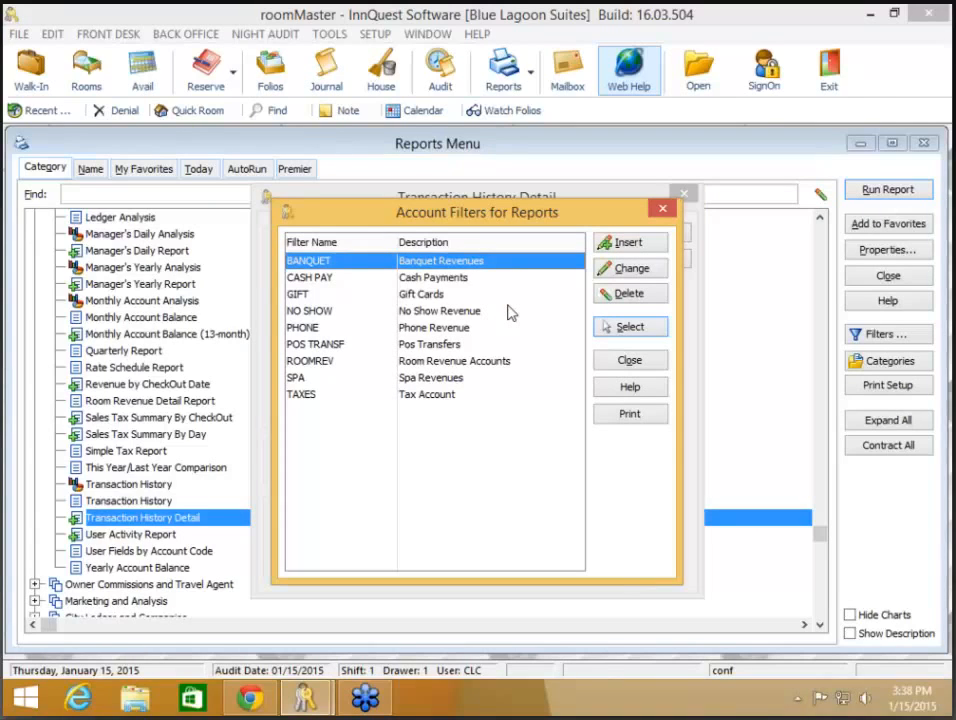
pyautogui.click(443, 362)
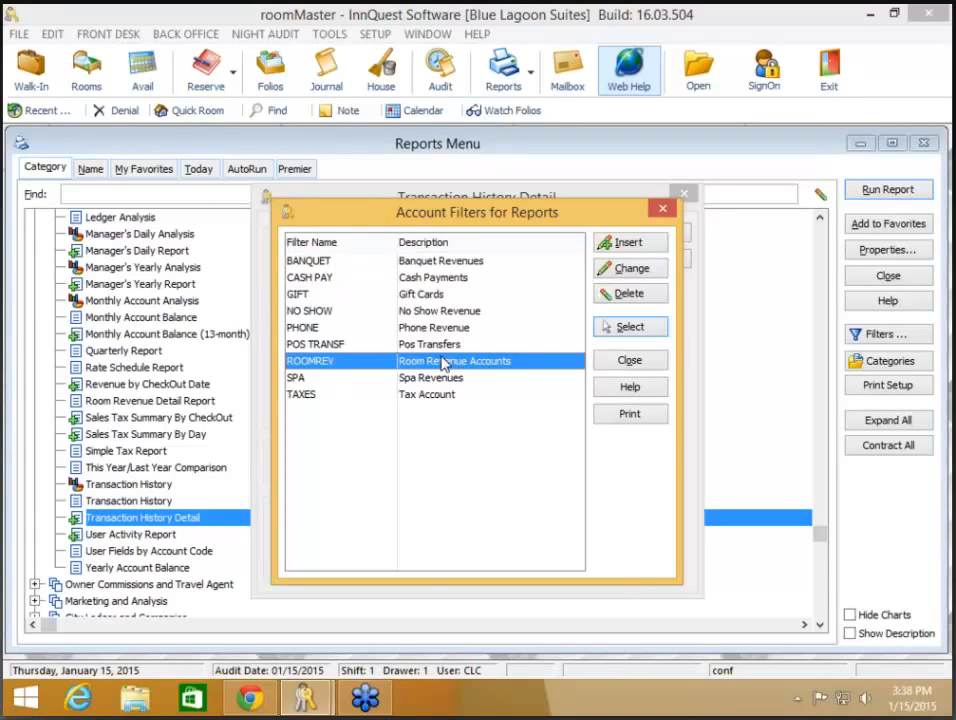
# Step: Review the accounts assigned to ROOMREV, then apply it as the report's account filter
pyautogui.click(627, 270)
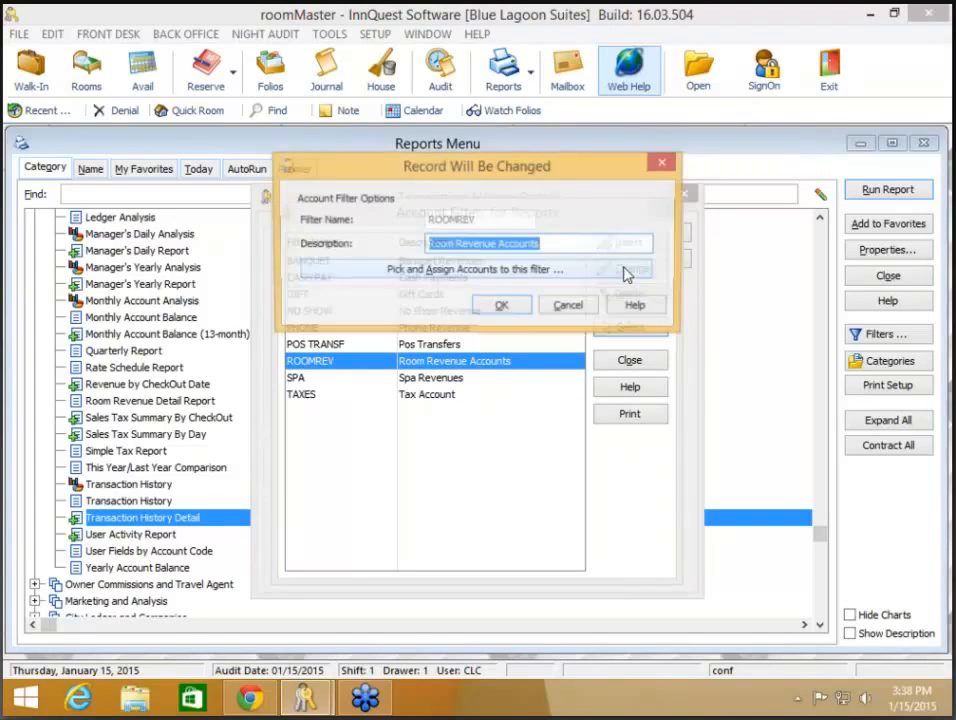
pyautogui.click(558, 270)
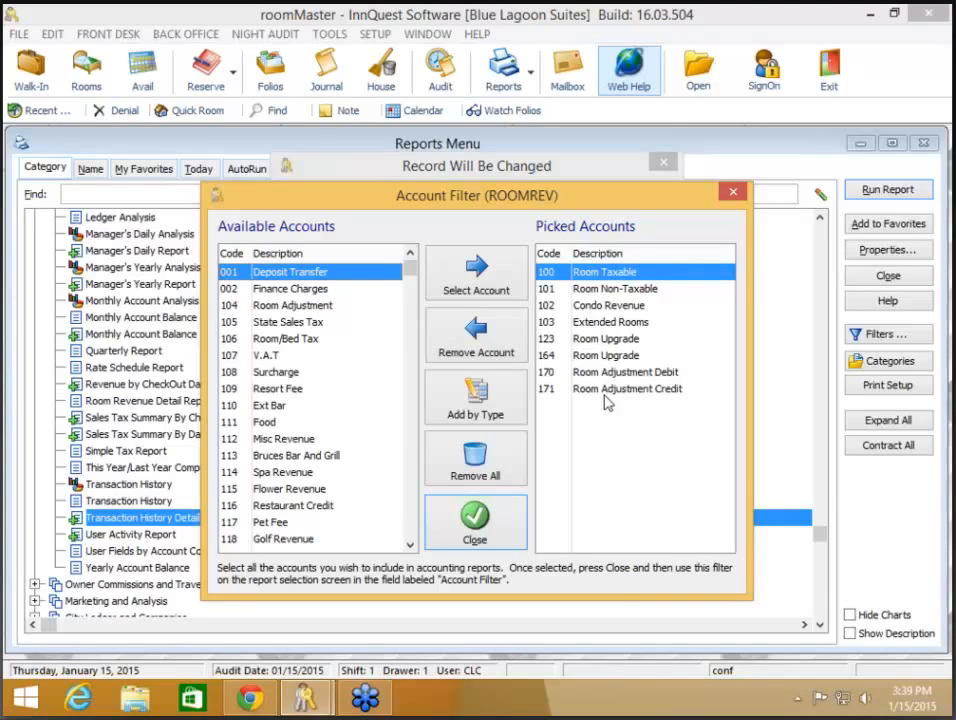
pyautogui.click(493, 530)
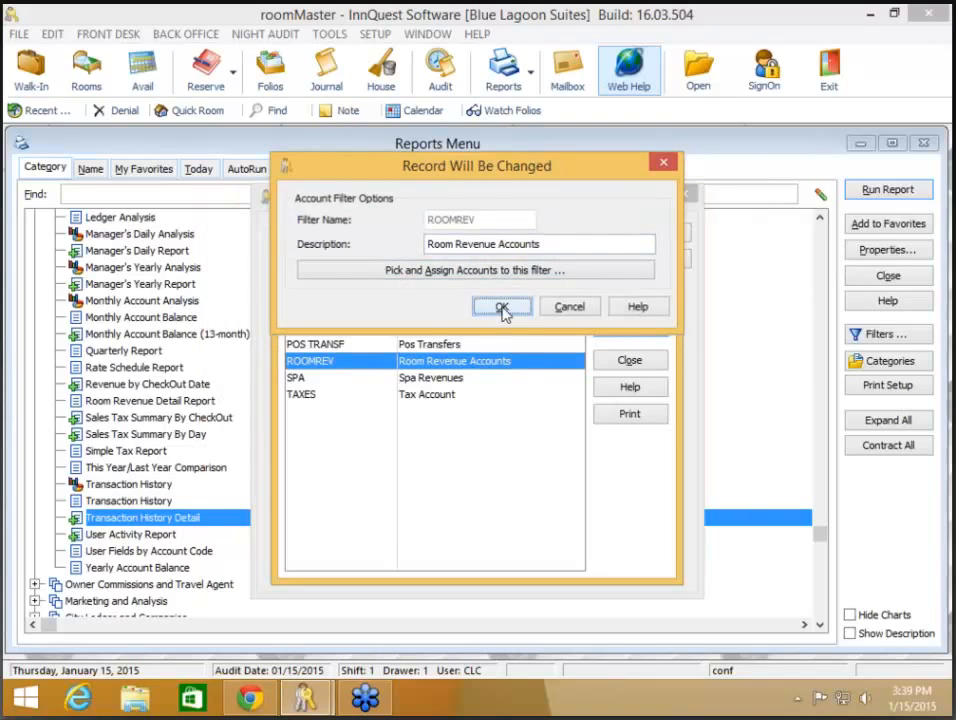
pyautogui.click(503, 309)
pyautogui.click(622, 325)
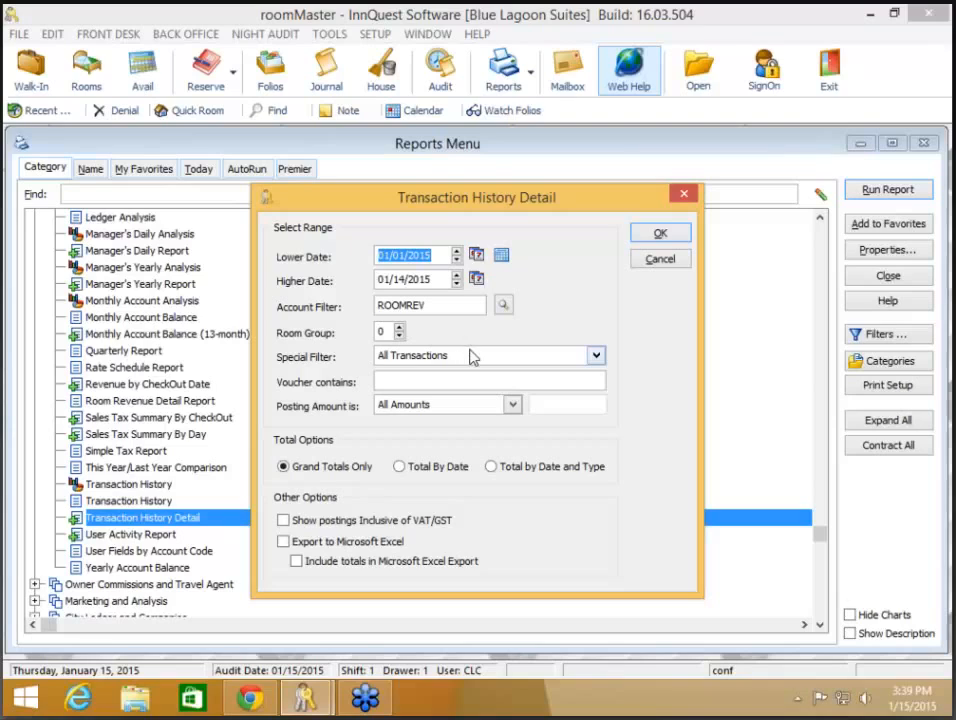
pyautogui.click(595, 357)
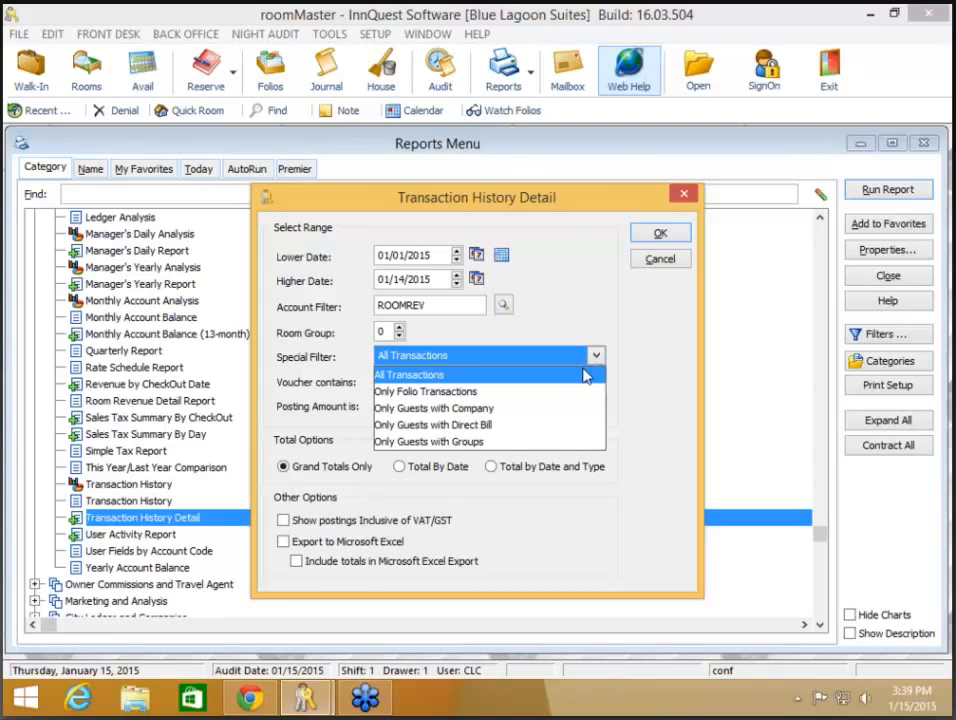
pyautogui.click(490, 409)
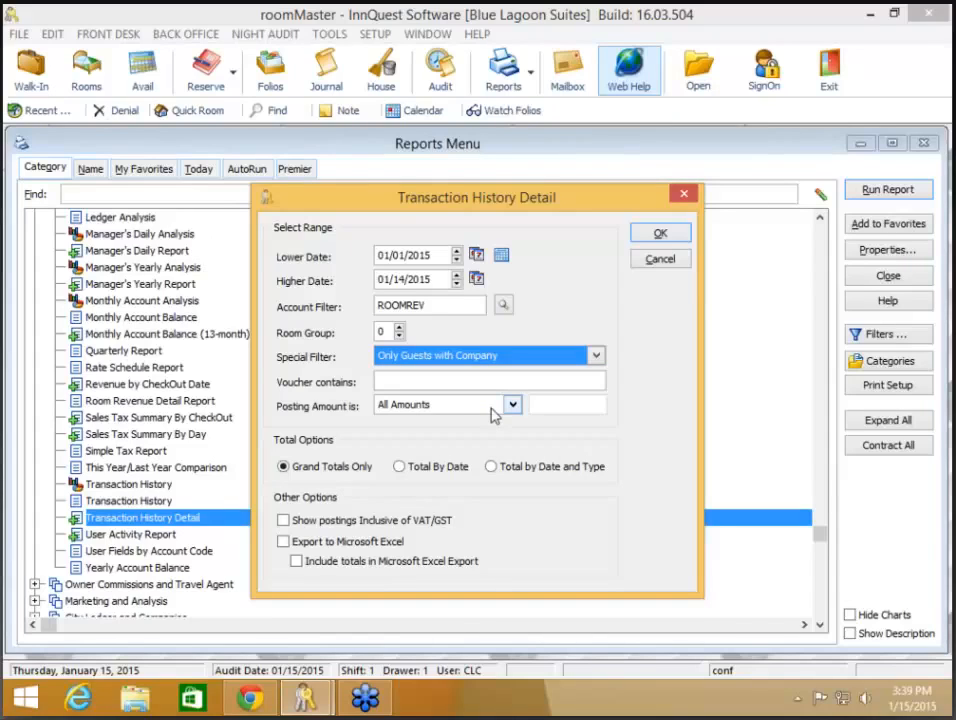
pyautogui.click(538, 358)
pyautogui.click(530, 377)
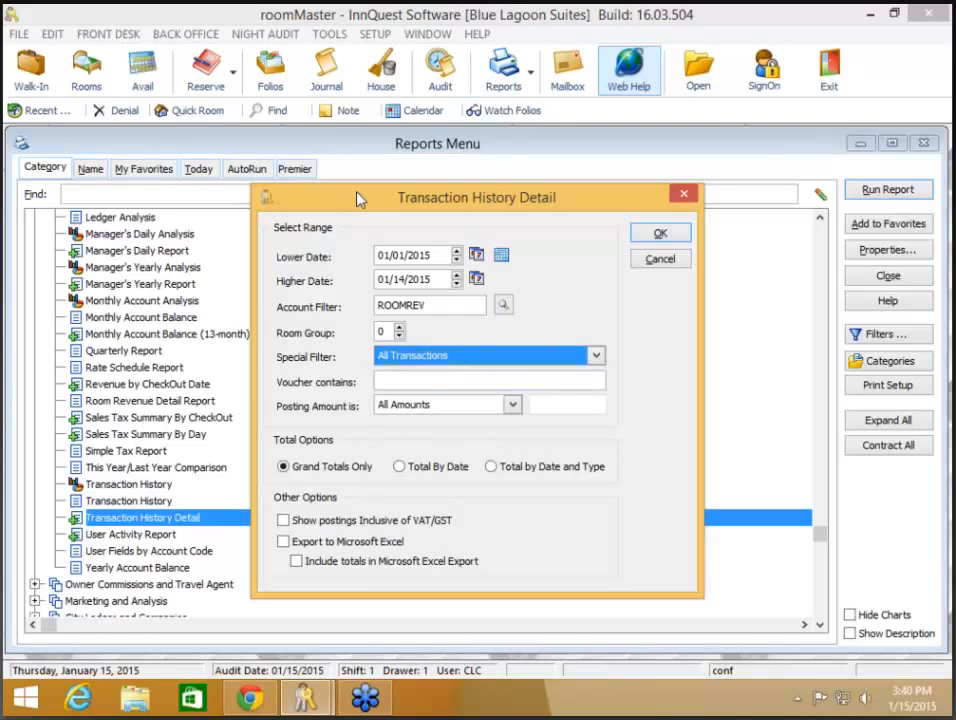
pyautogui.click(451, 380)
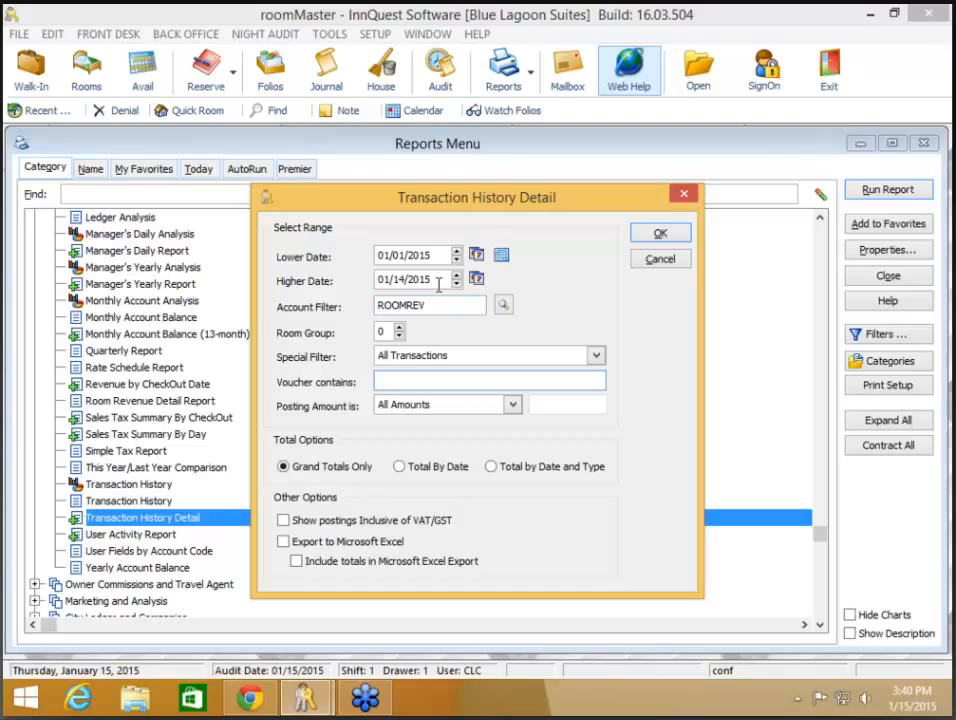
pyautogui.click(512, 406)
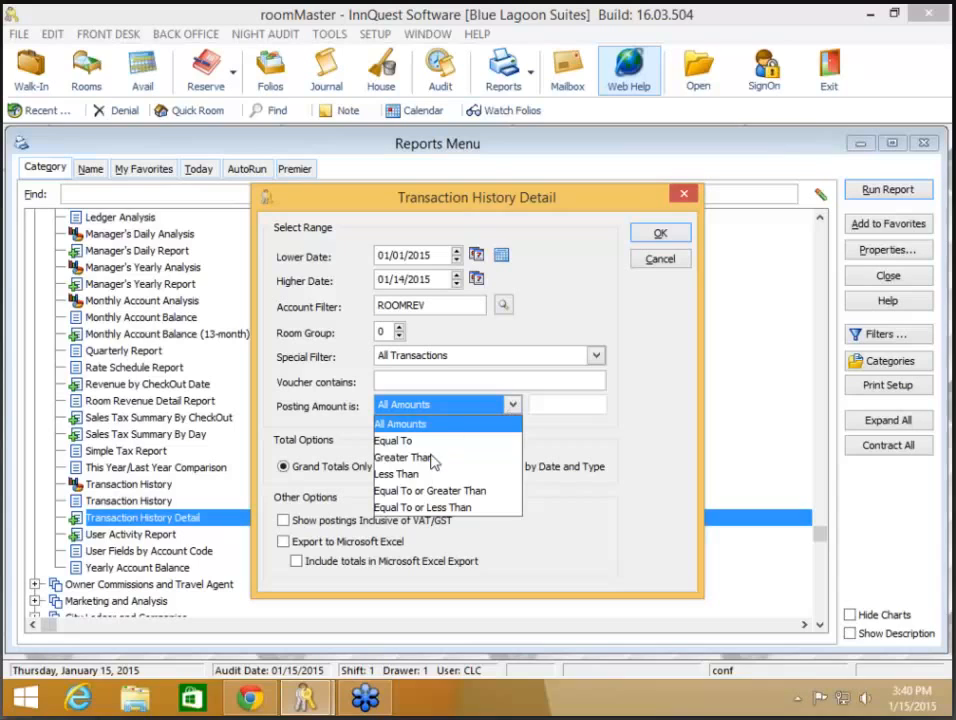
pyautogui.click(427, 457)
pyautogui.click(512, 405)
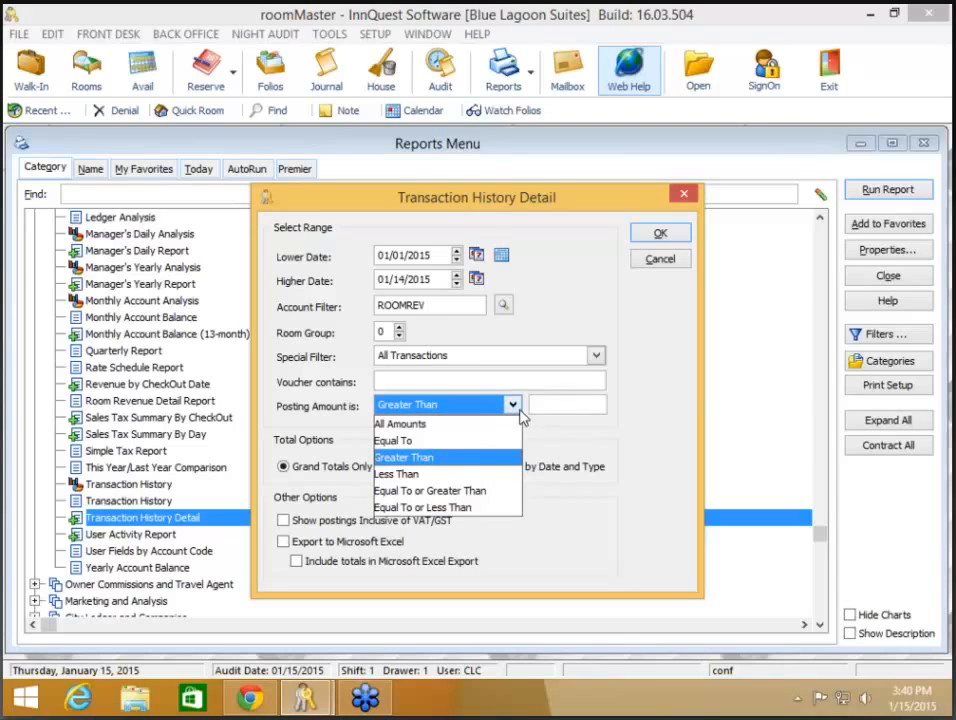
pyautogui.click(446, 476)
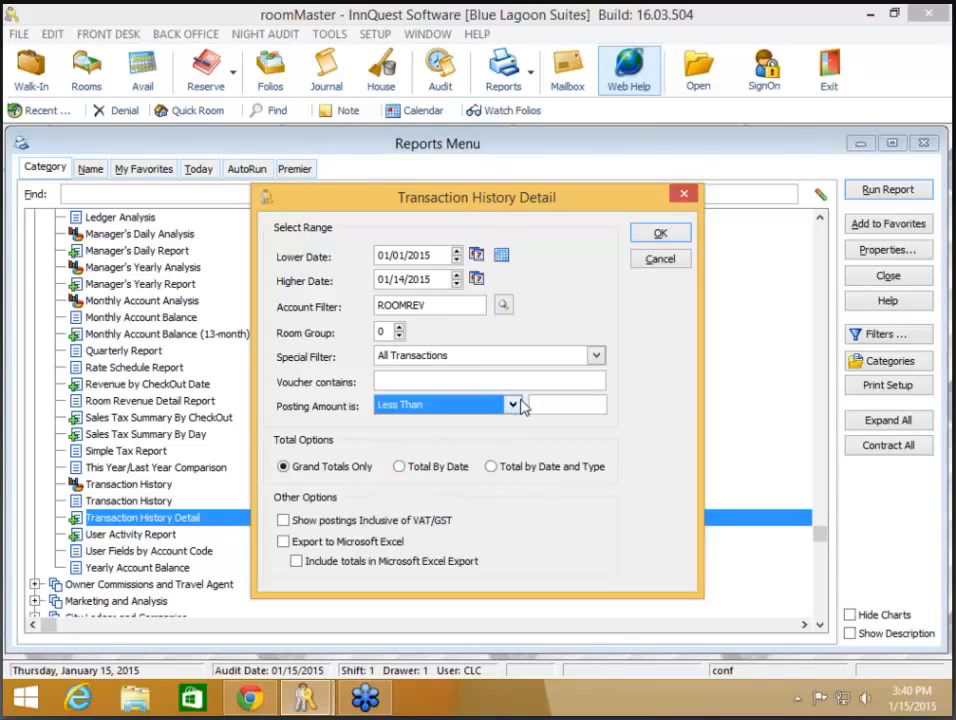
pyautogui.click(514, 406)
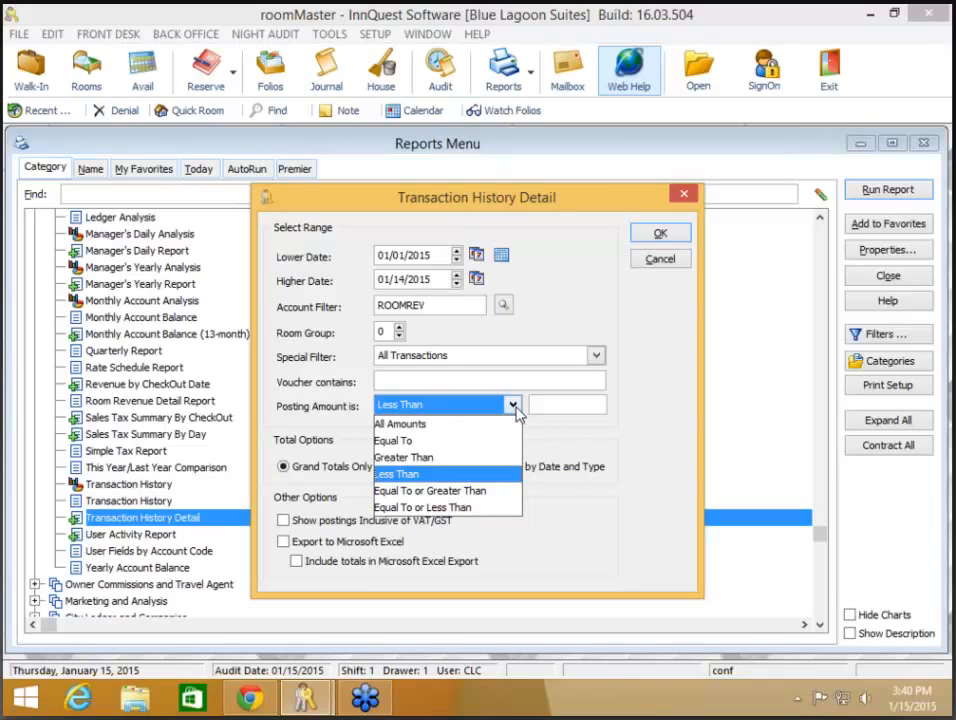
pyautogui.click(476, 425)
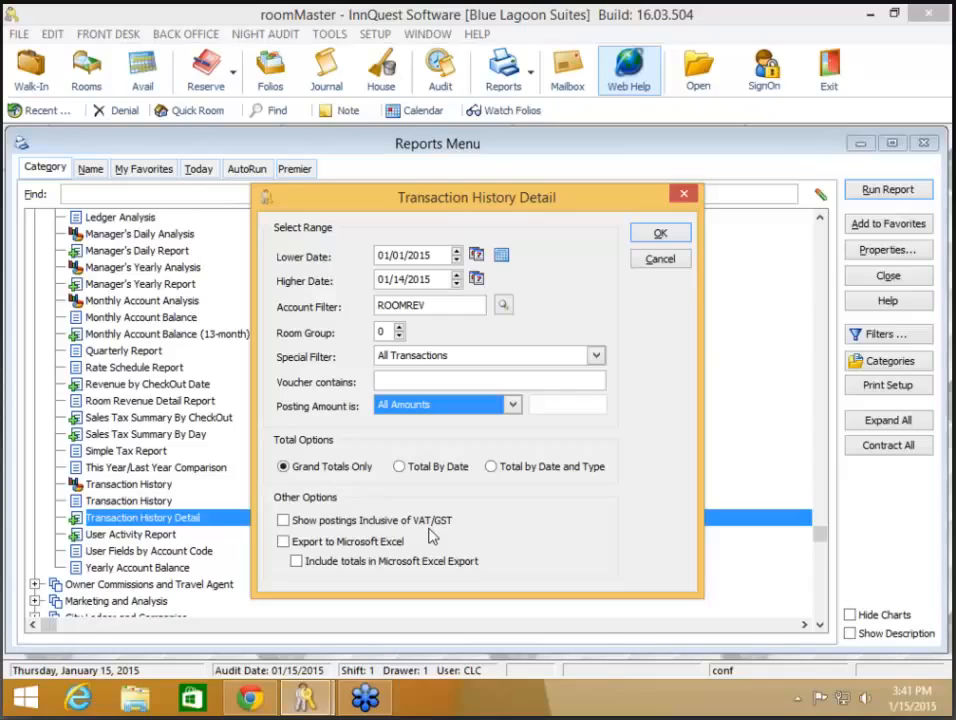
# Step: Leave VAT/GST-inclusive postings and Excel export (with totals) unchecked, then run the ROOMREV report
pyautogui.click(314, 524)
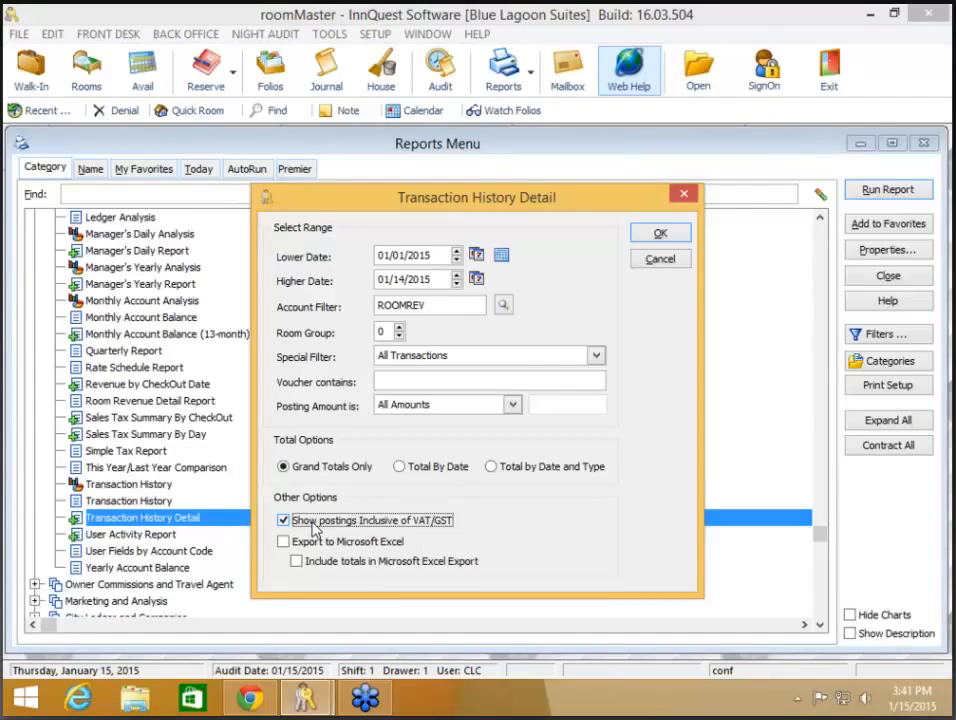
pyautogui.click(305, 523)
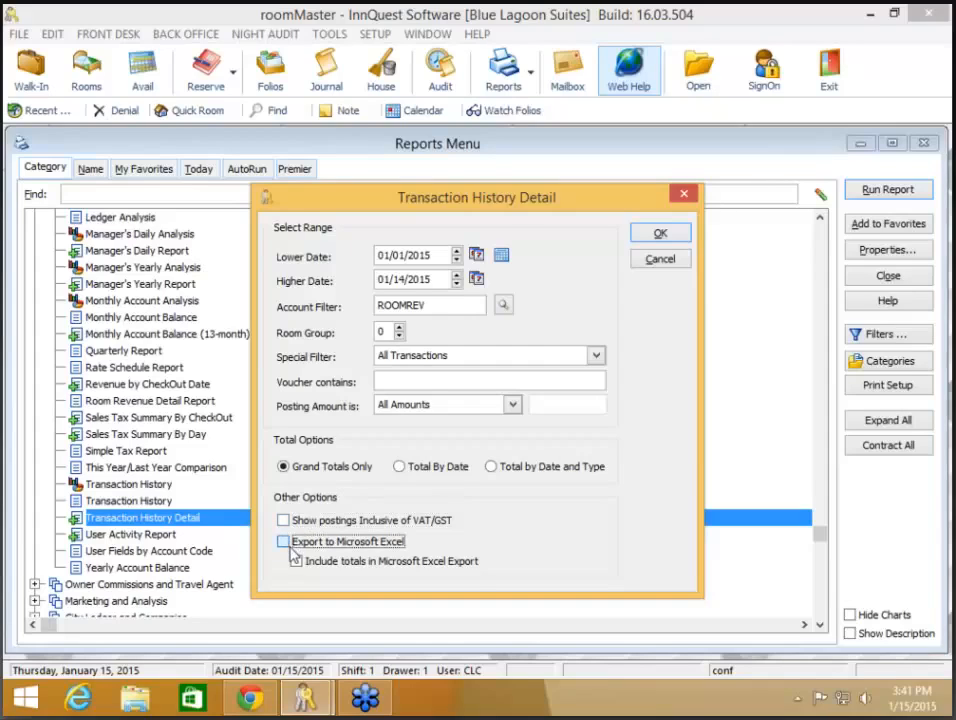
pyautogui.click(290, 542)
pyautogui.click(478, 561)
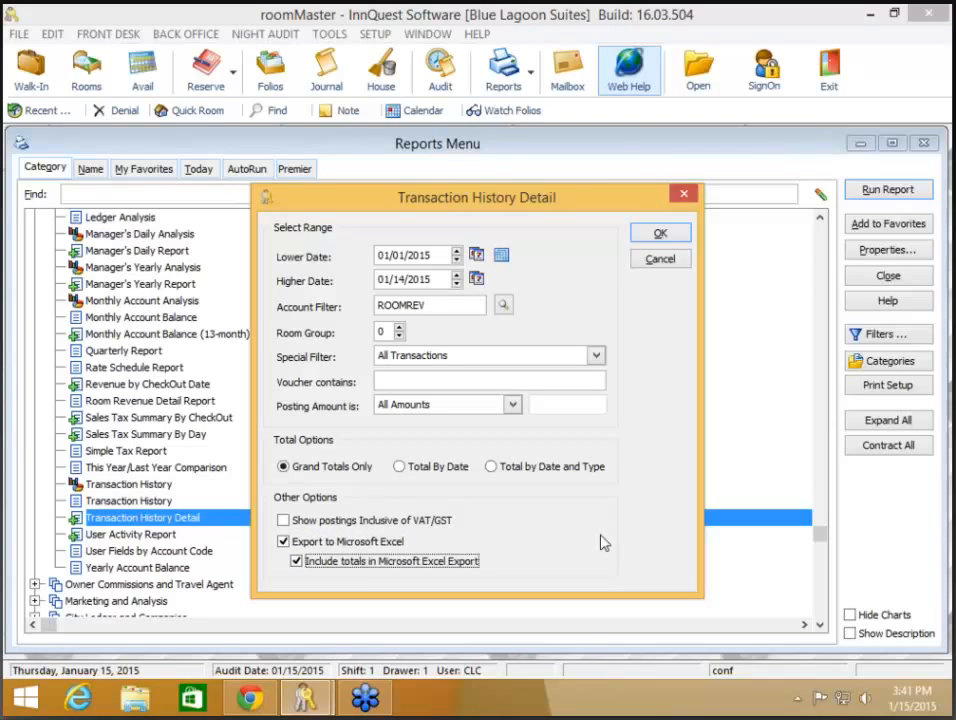
pyautogui.click(448, 561)
pyautogui.click(389, 544)
pyautogui.click(389, 544)
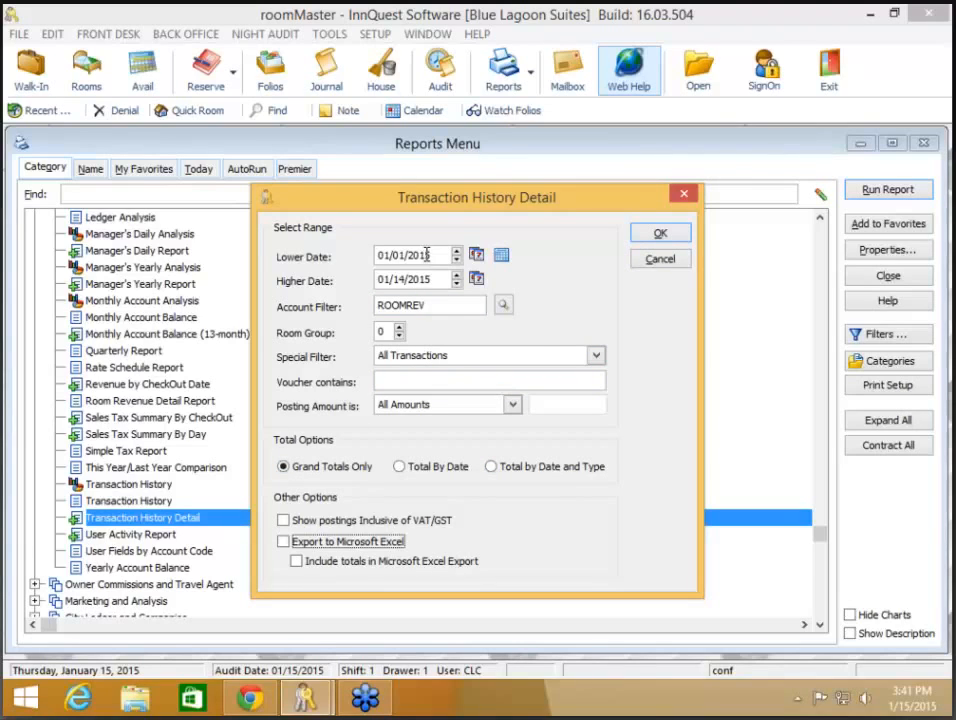
pyautogui.click(660, 234)
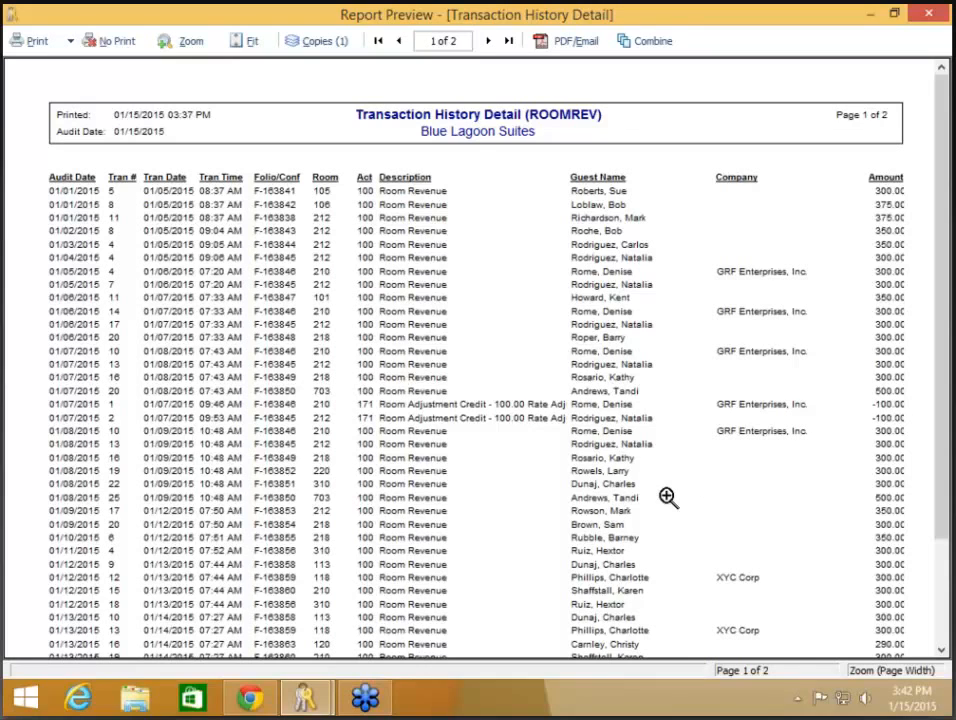
# Step: Scroll through the ROOMREV Transaction History Detail preview, then close it without printing
pyautogui.scroll(-1, 667, 497)
pyautogui.scroll(-1, 667, 497)
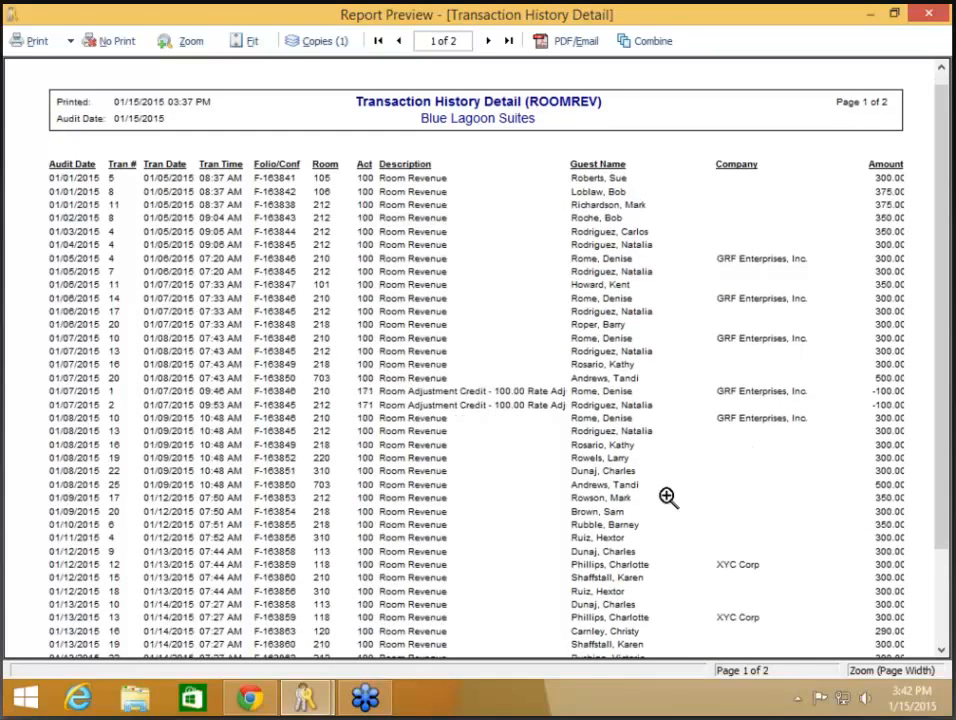
pyautogui.scroll(-2, 666, 488)
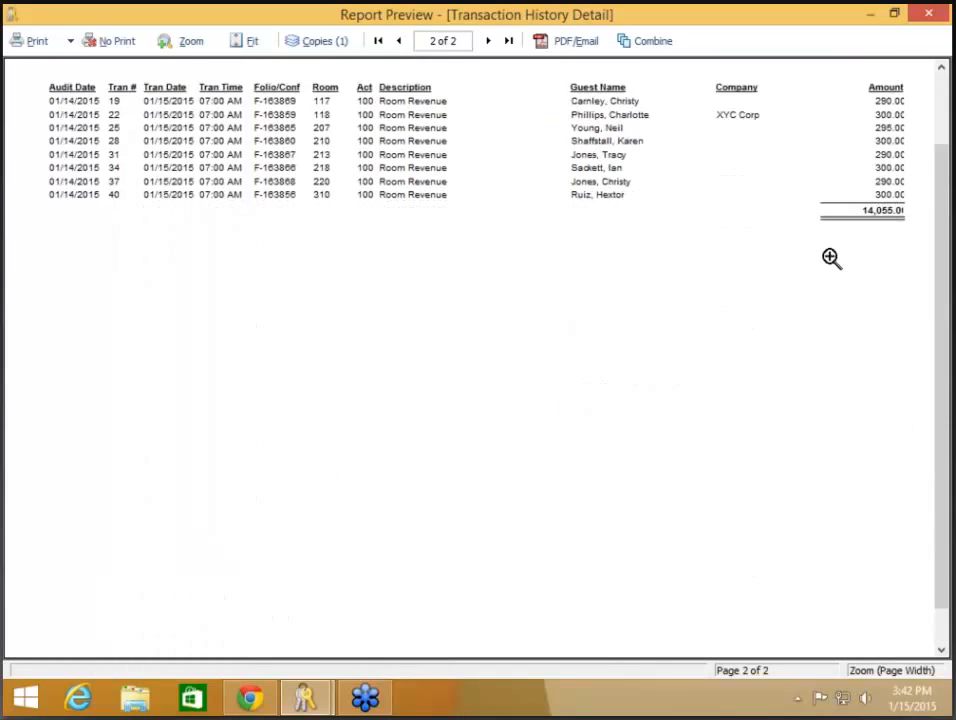
pyautogui.scroll(1, 840, 260)
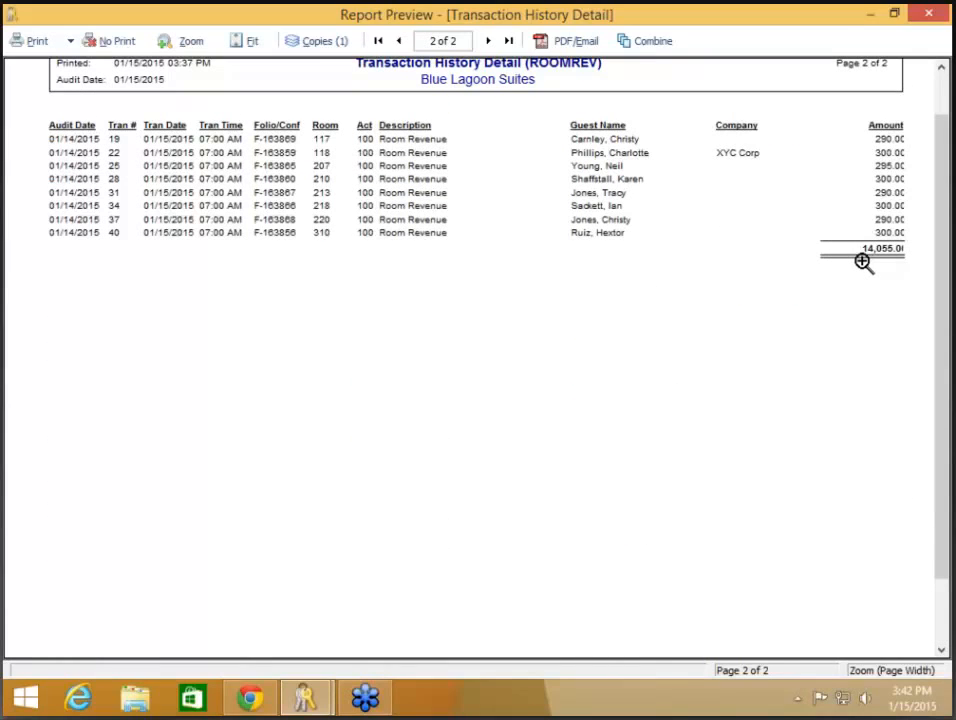
pyautogui.click(113, 45)
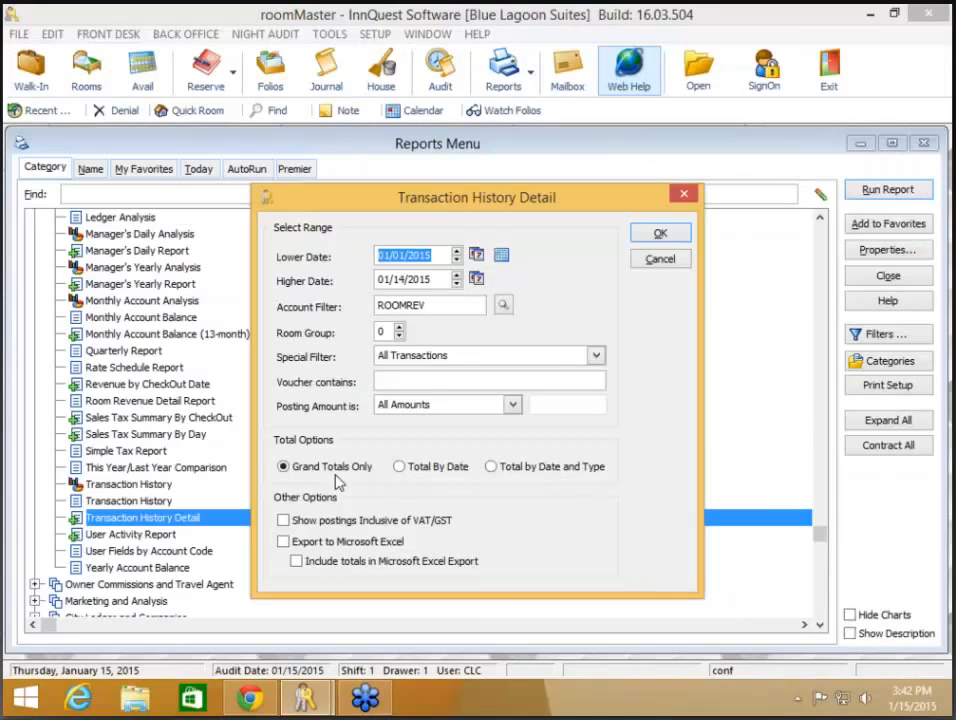
# Step: Rerun the report totalled by date and type, close the preview, and reopen its options
pyautogui.click(405, 467)
pyautogui.click(503, 471)
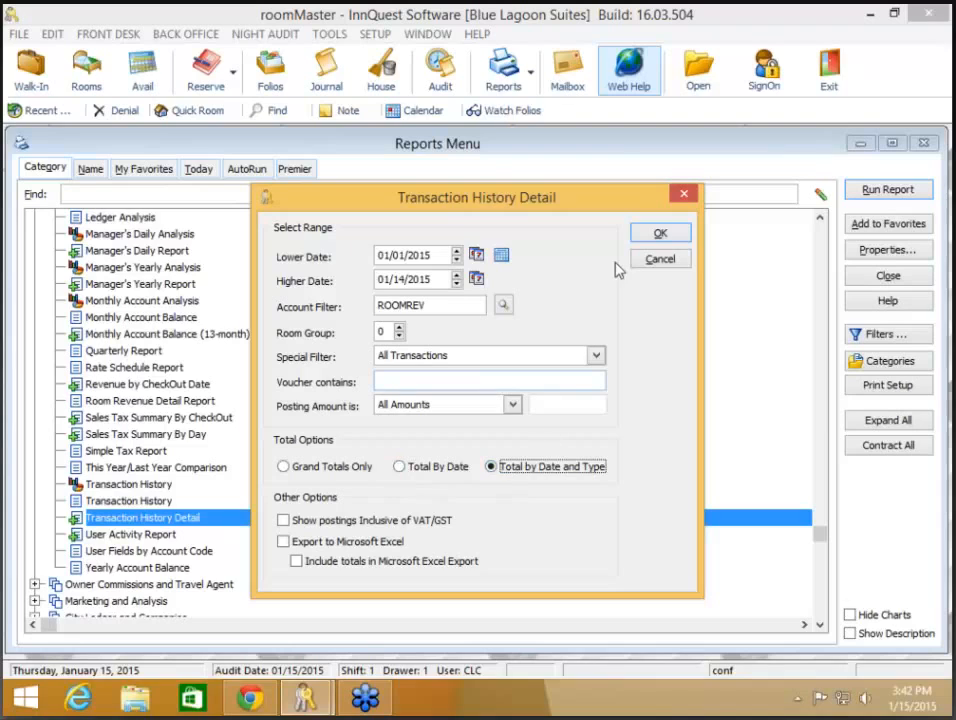
pyautogui.click(660, 234)
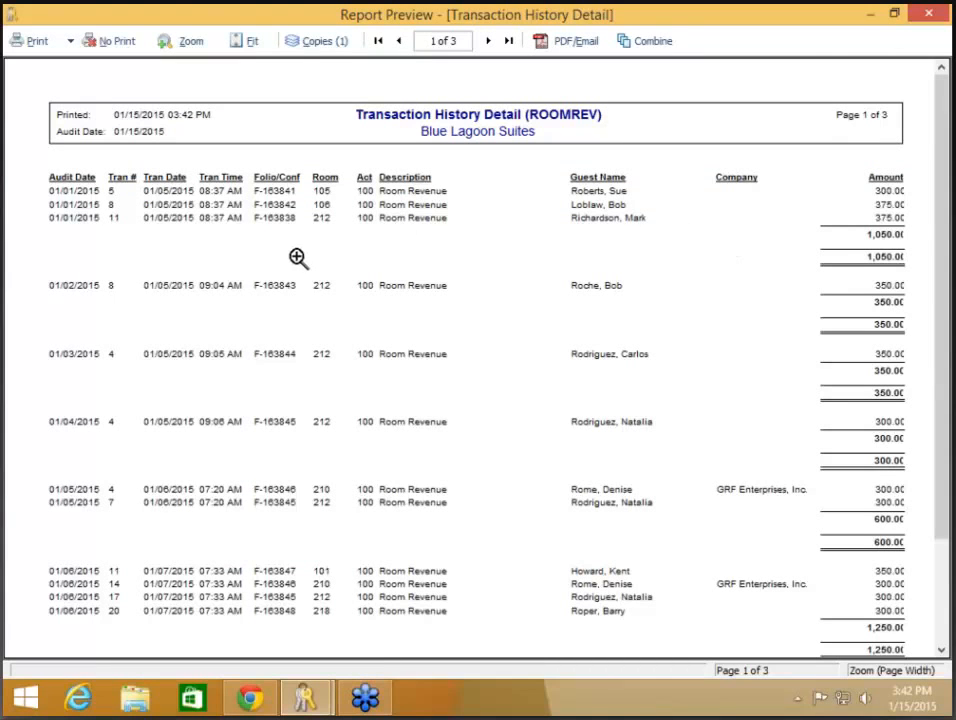
pyautogui.click(120, 41)
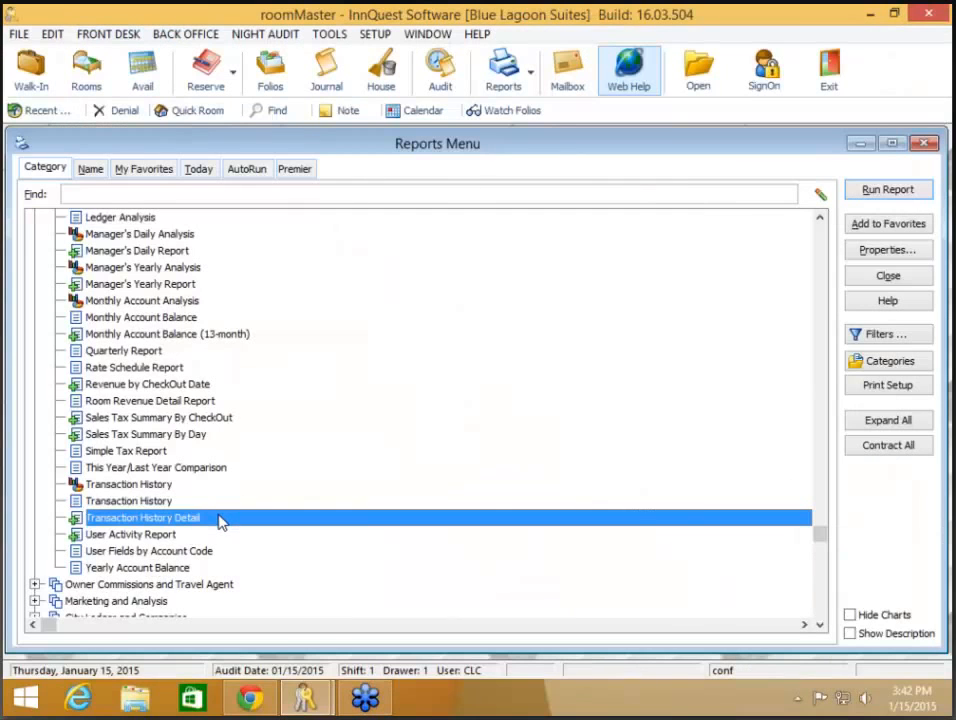
pyautogui.doubleClick(221, 518)
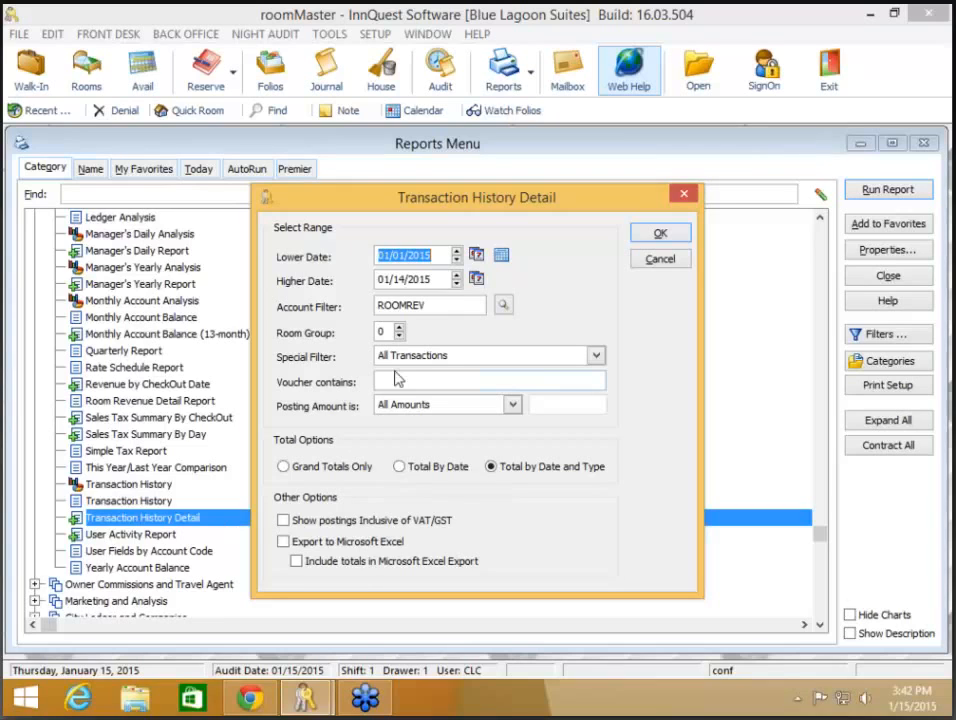
pyautogui.click(672, 266)
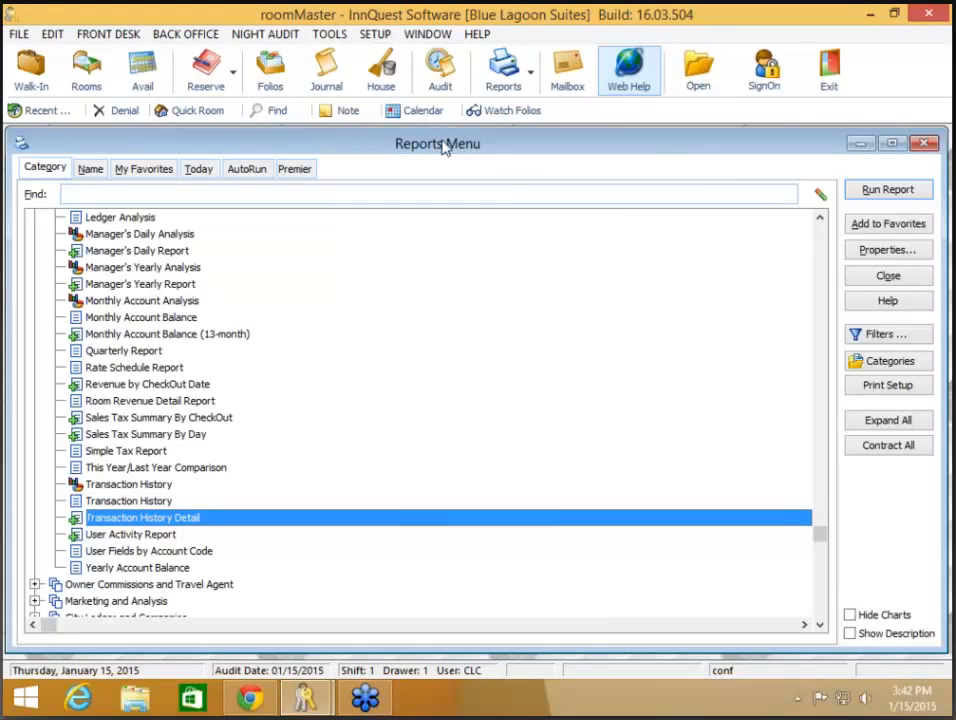
pyautogui.click(375, 36)
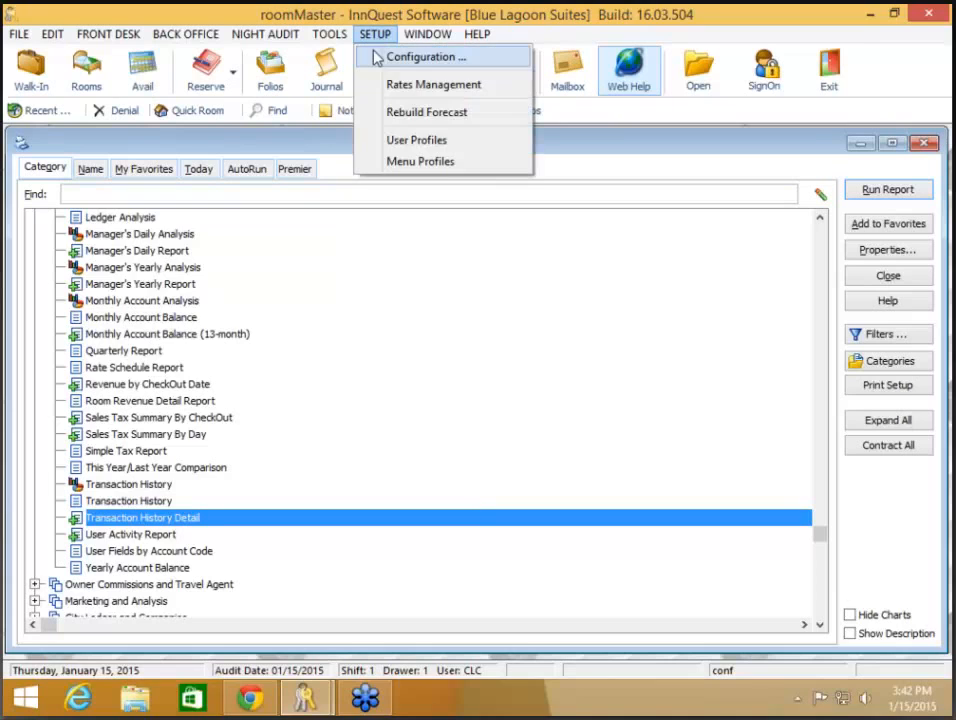
pyautogui.click(378, 60)
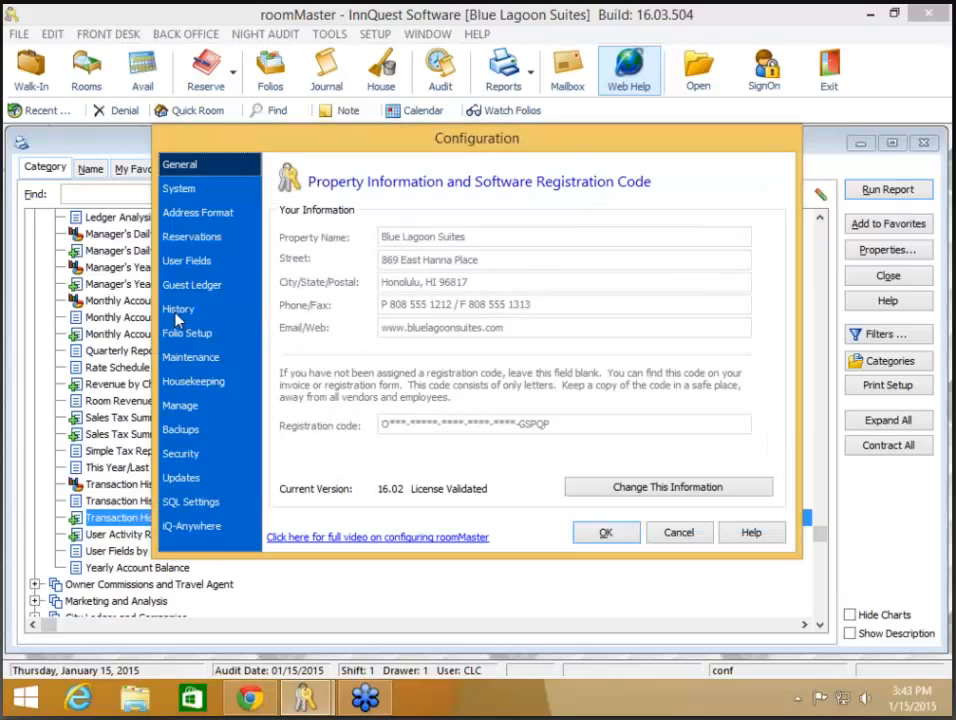
pyautogui.click(177, 315)
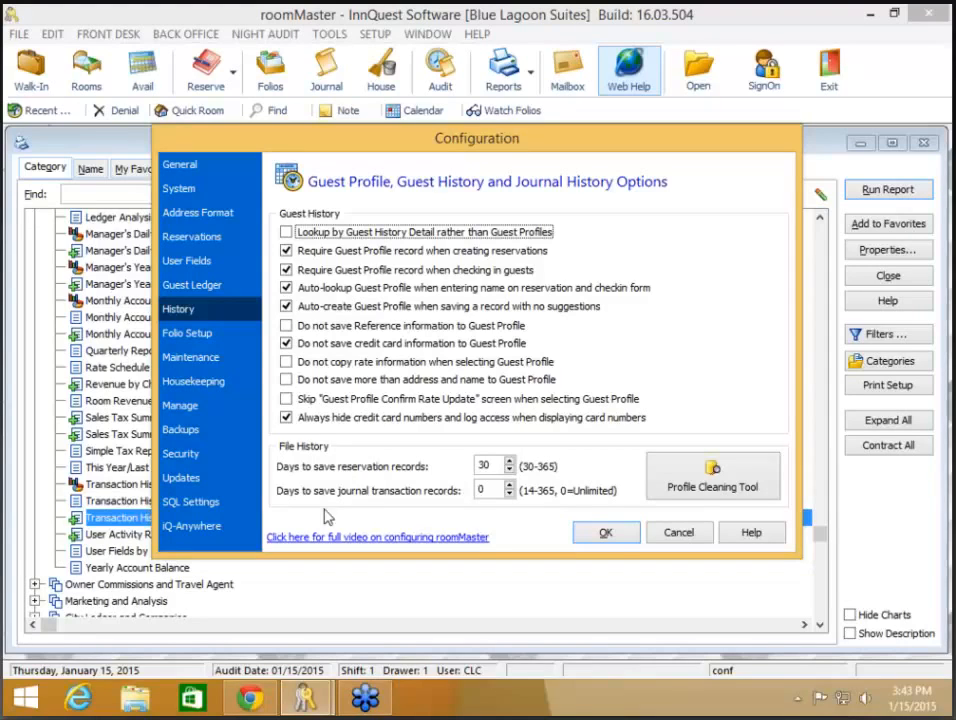
pyautogui.click(616, 540)
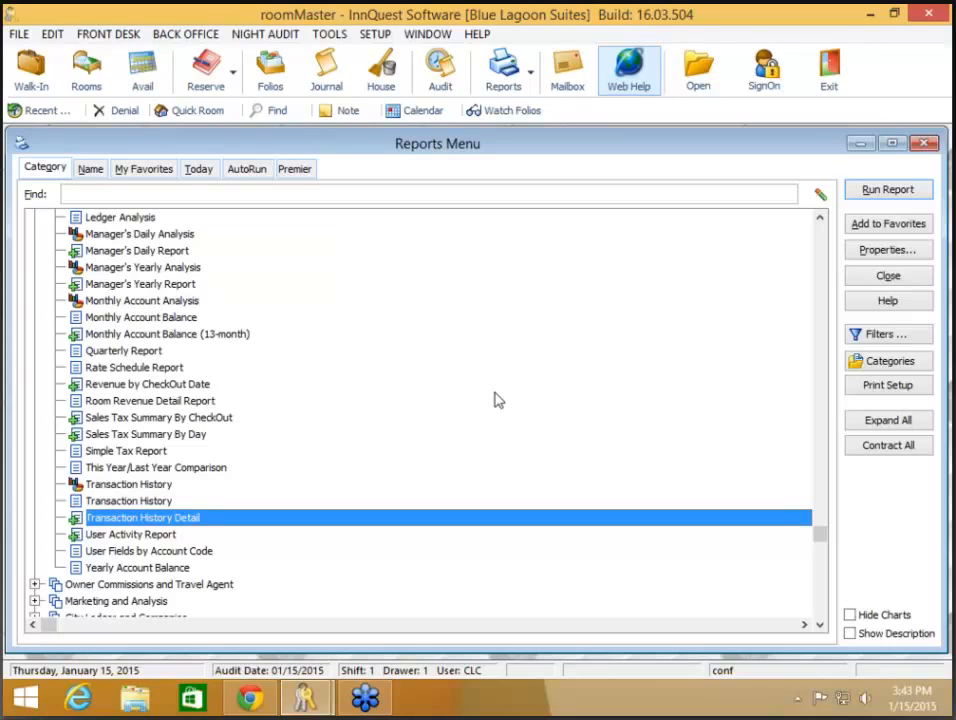
# Step: Open the Room Revenue Detail Report options with the This Month date preset
pyautogui.click(220, 402)
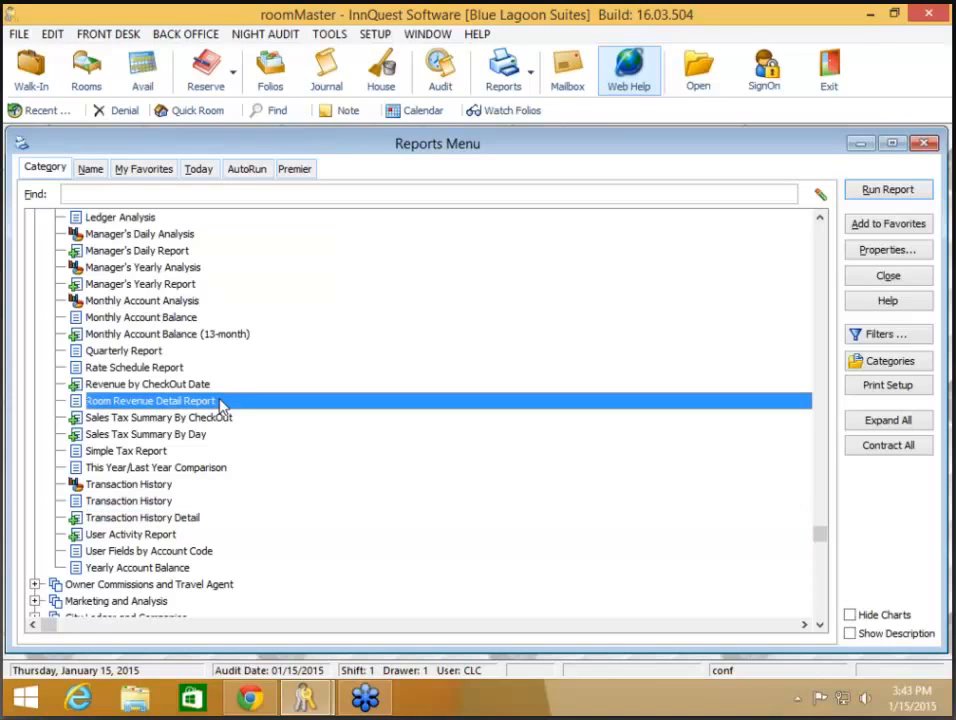
pyautogui.doubleClick(220, 402)
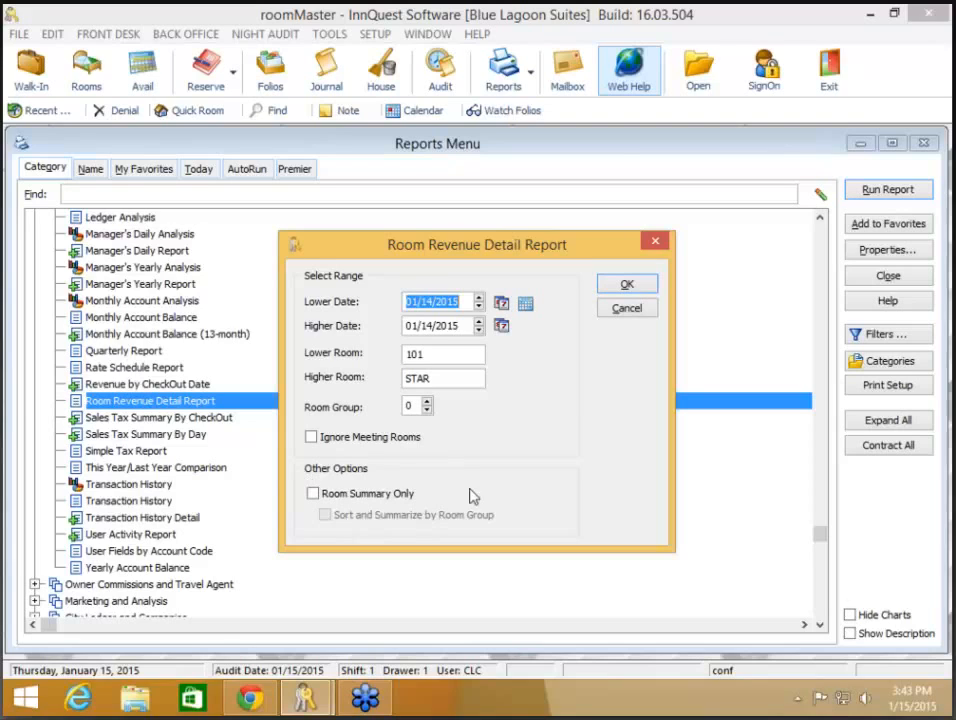
pyautogui.click(527, 310)
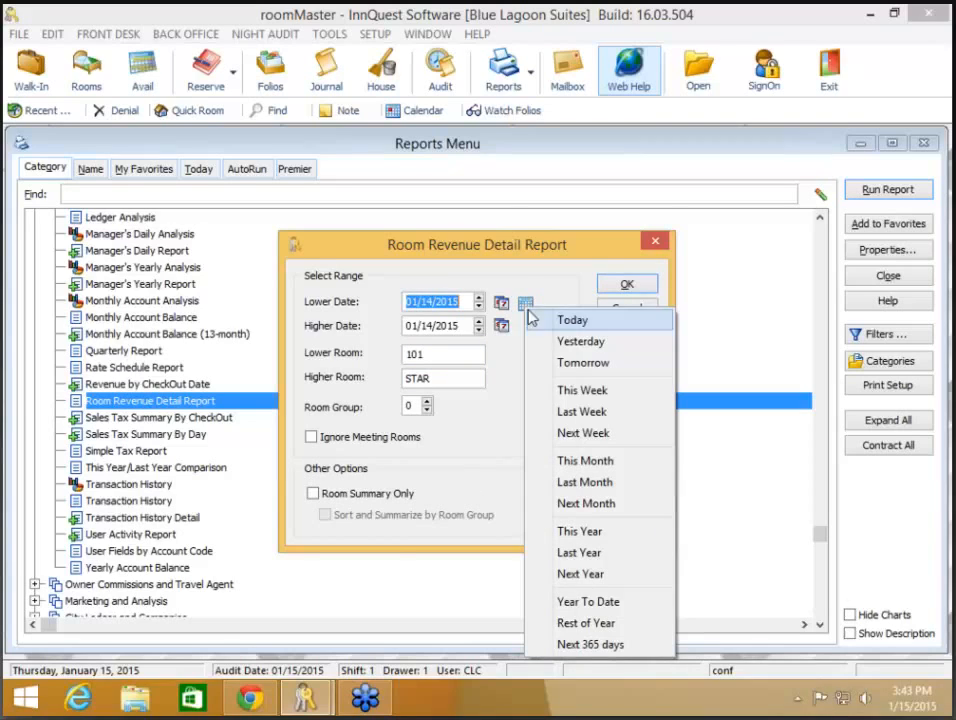
pyautogui.click(586, 465)
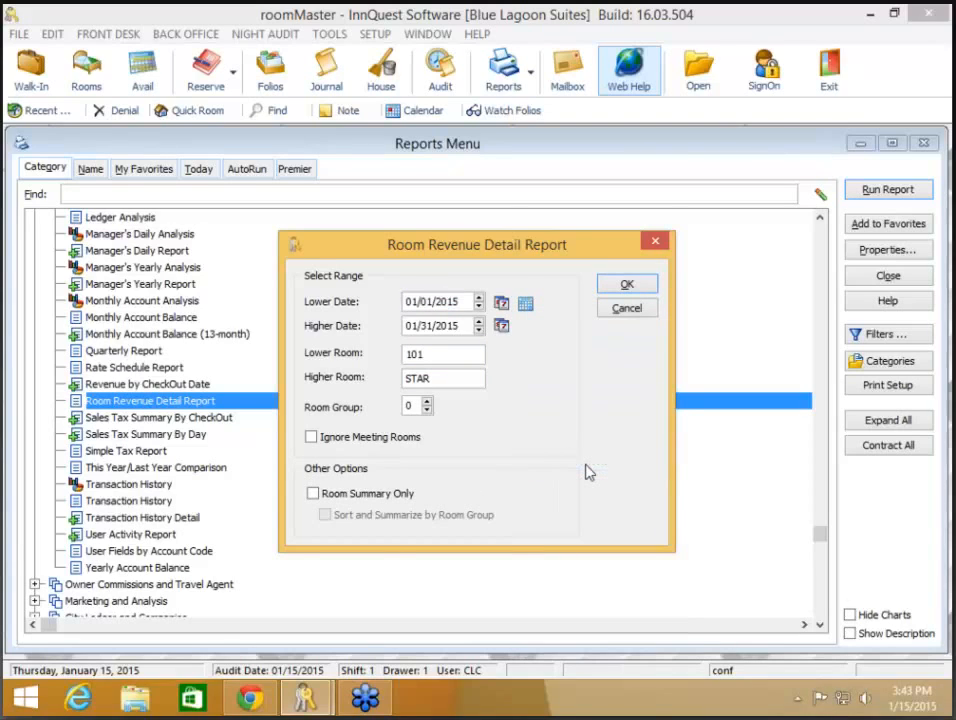
# Step: Check Room Summary Only, set the higher date to 01/15/2015, and run the report
pyautogui.click(404, 494)
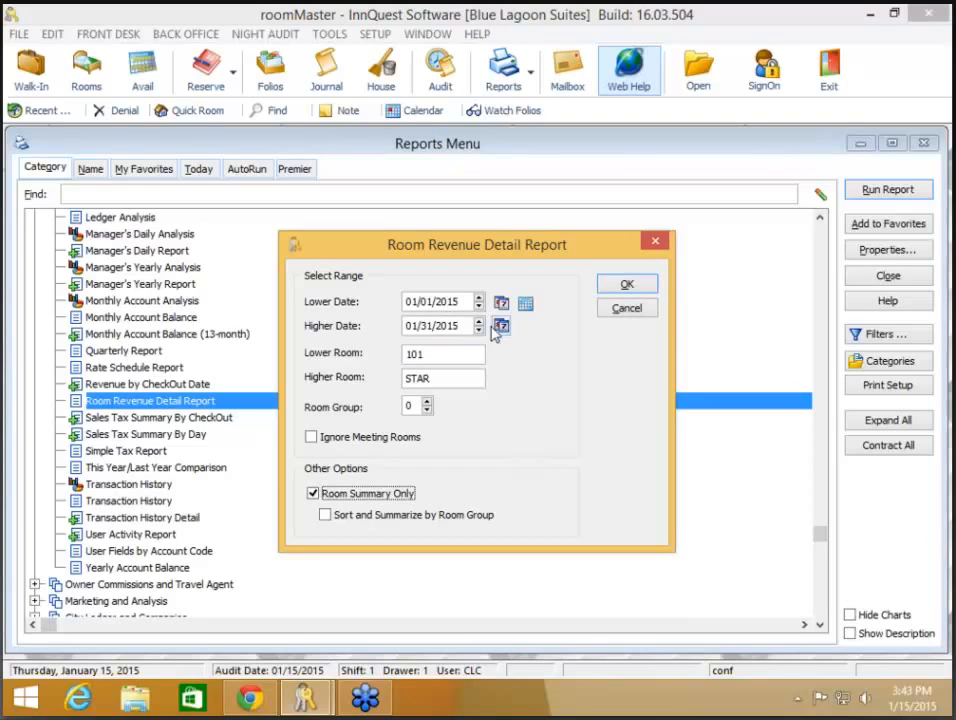
pyautogui.moveTo(469, 326); pyautogui.dragTo(307, 331)
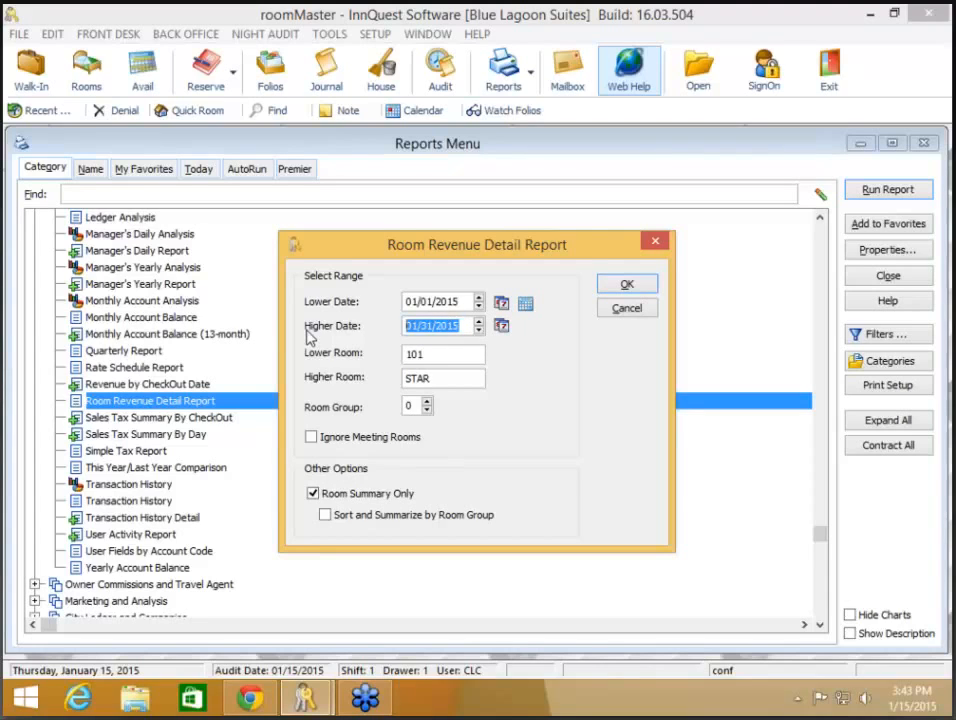
pyautogui.write('01/15')
pyautogui.press('Tab')
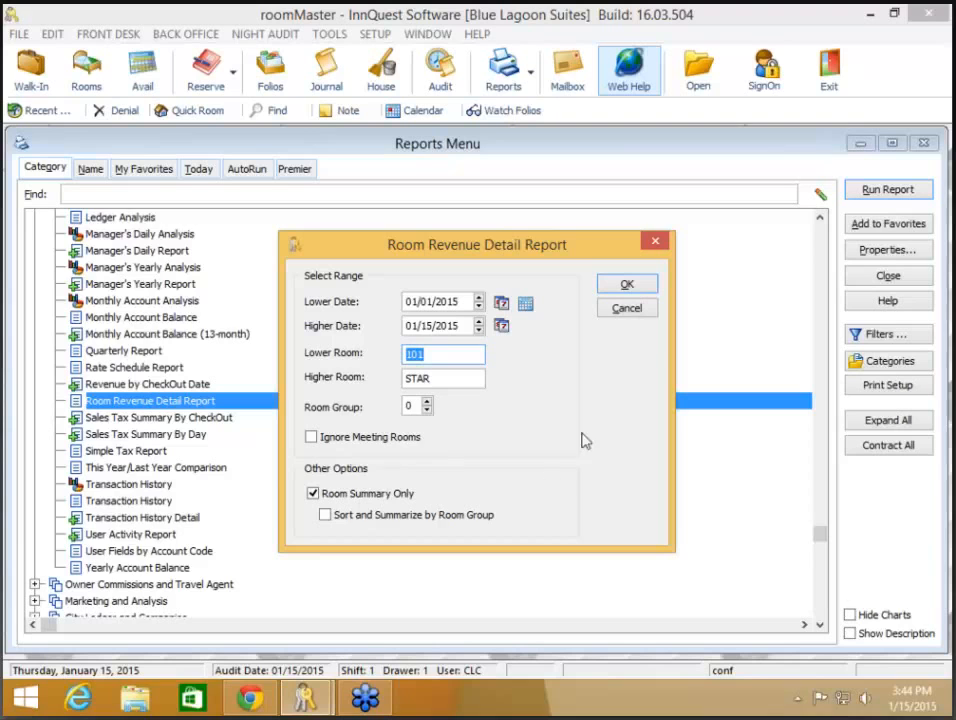
pyautogui.click(628, 287)
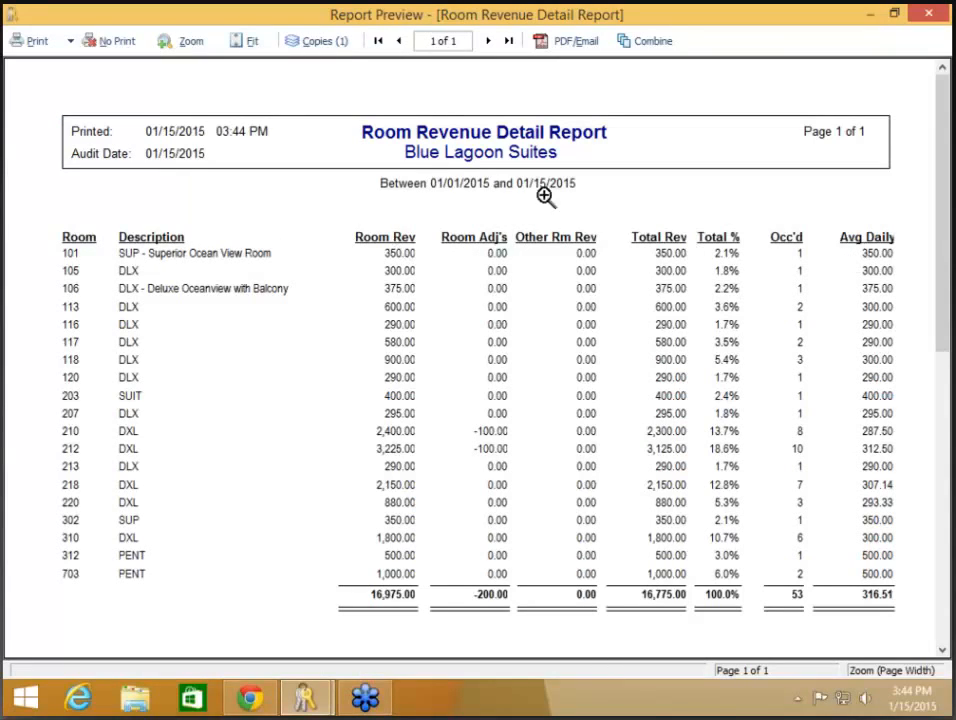
# Step: Set the lower date to 01/01/2015, rerun the Room Revenue Detail Report by room group, and close the preview
pyautogui.click(120, 44)
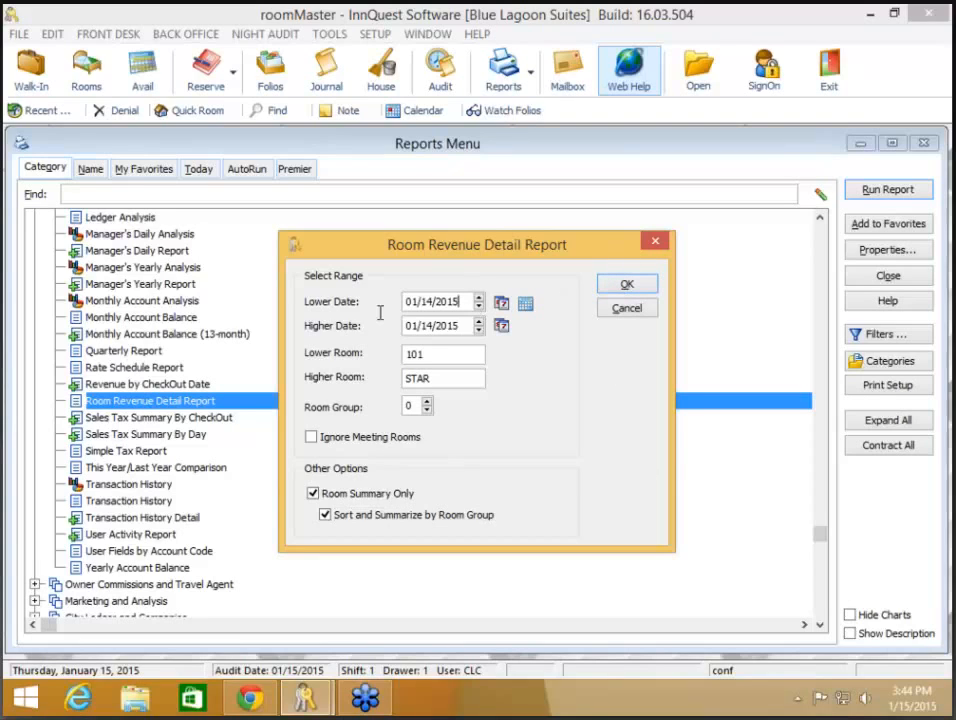
pyautogui.click(460, 301)
pyautogui.write('0115')
pyautogui.press('BackSpace')
pyautogui.press('BackSpace')
pyautogui.press('BackSpace')
pyautogui.write('11')
pyautogui.press('BackSpace')
pyautogui.press('BackSpace')
pyautogui.write('1/01/2015')
pyautogui.press('Tab')
pyautogui.click(625, 290)
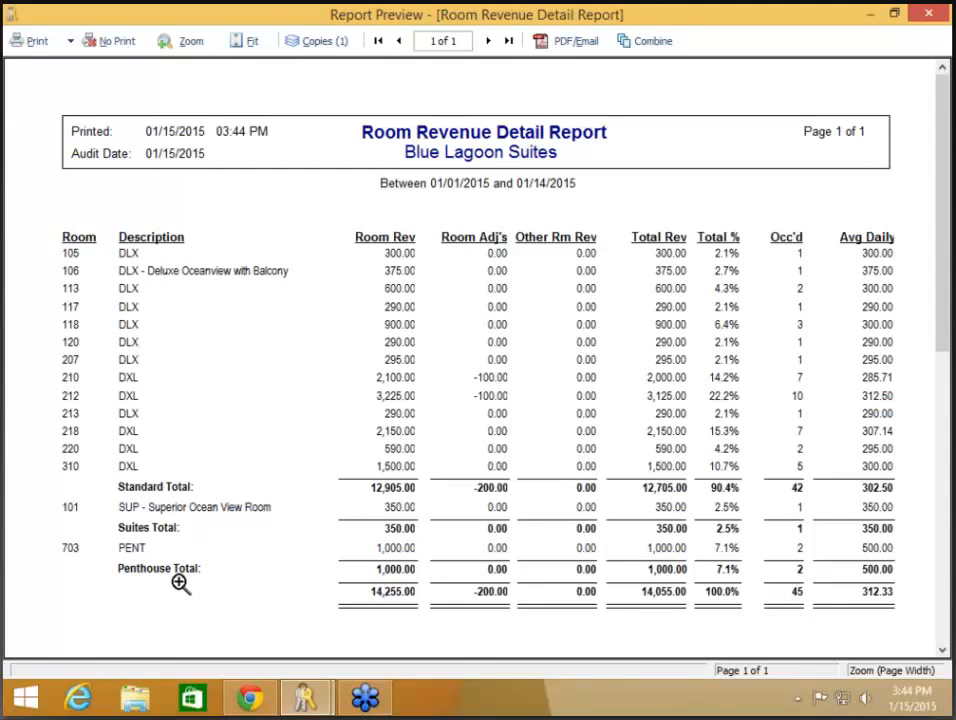
pyautogui.click(110, 41)
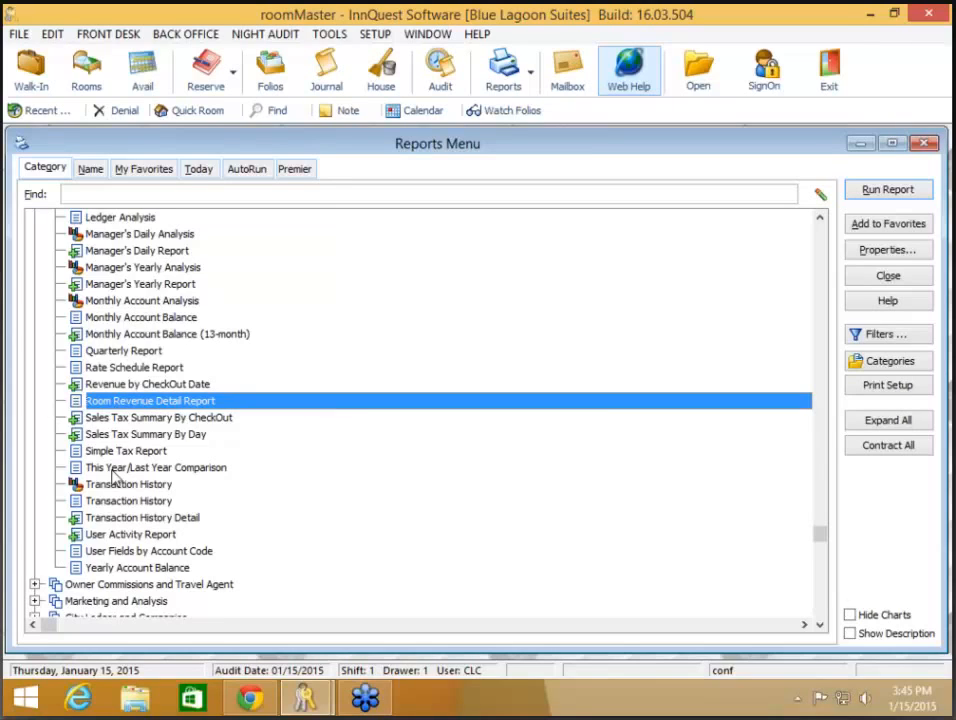
# Step: Generate the Manager's Daily Analysis for 01/01/2015 through 01/05/2015
pyautogui.scroll(-2, 95, 484)
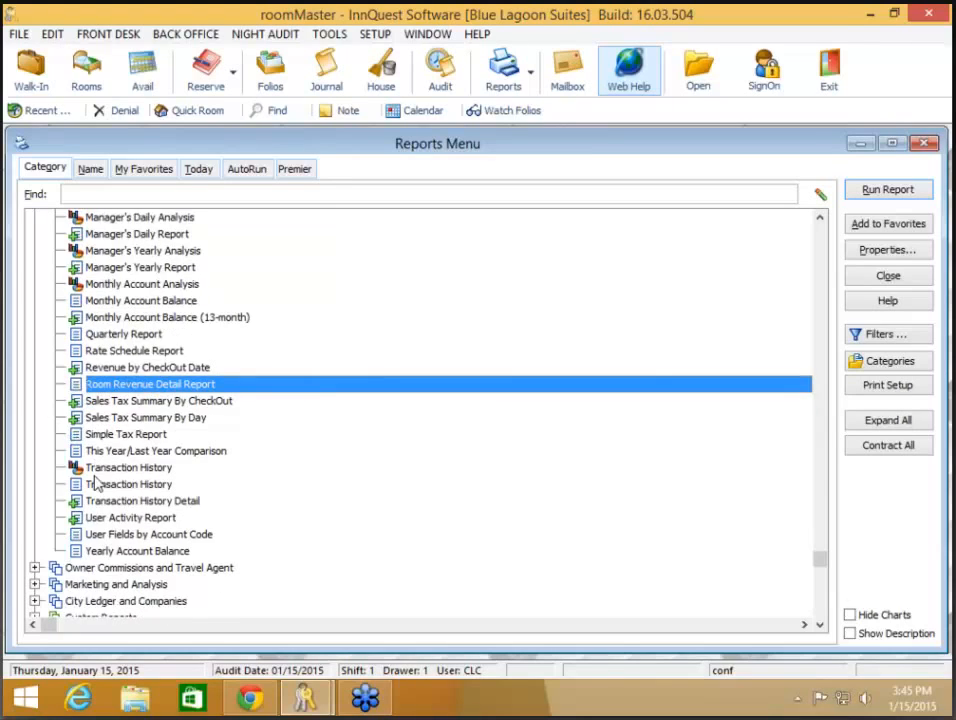
pyautogui.scroll(4, 95, 484)
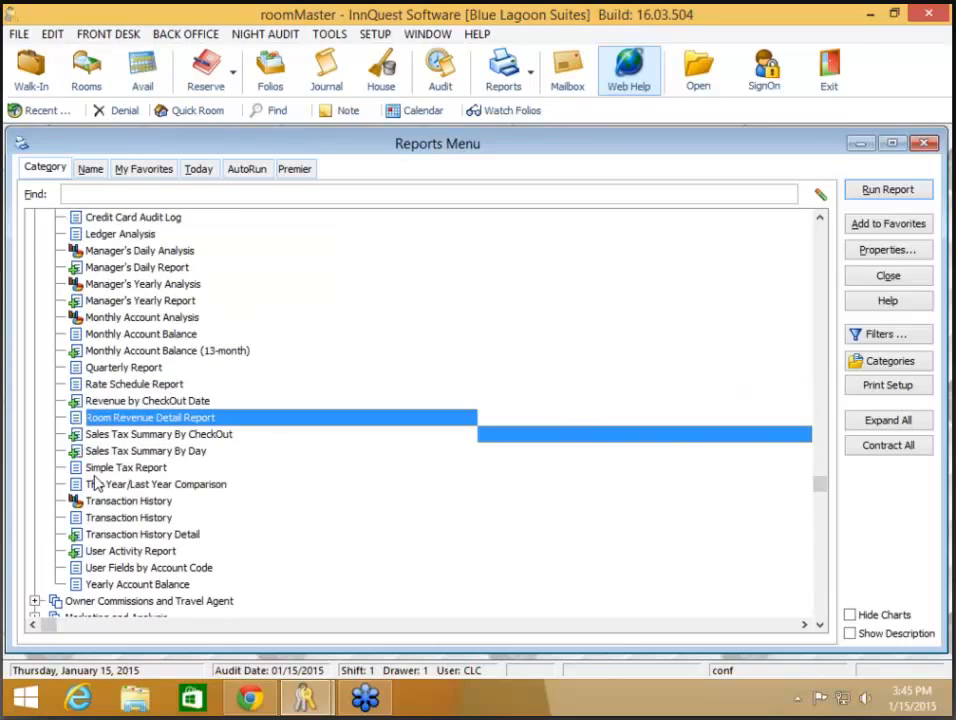
pyautogui.click(143, 335)
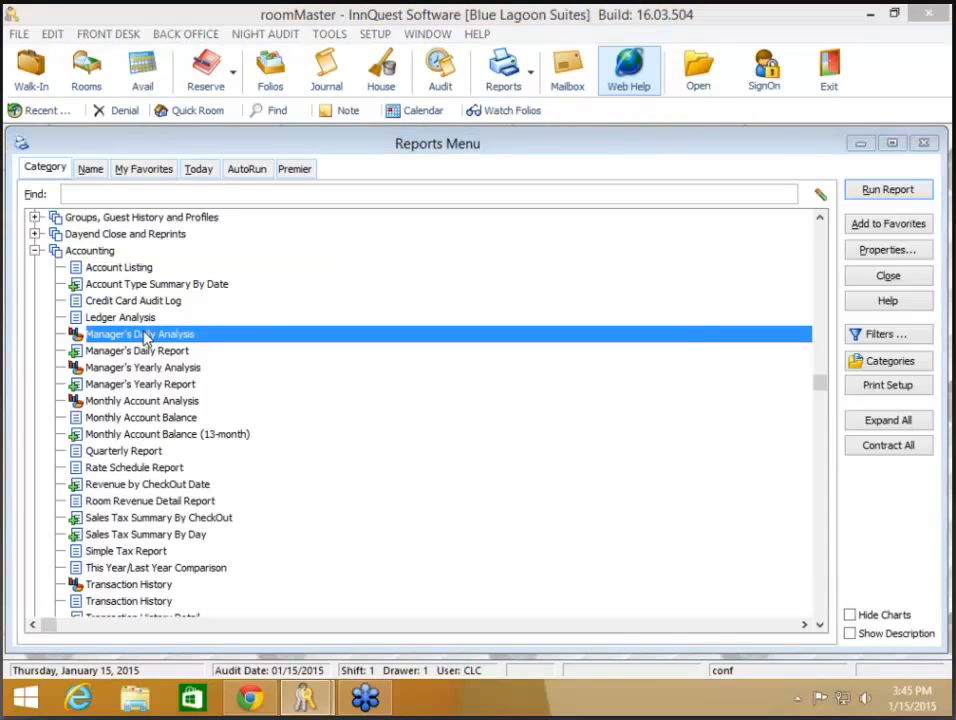
pyautogui.doubleClick(143, 335)
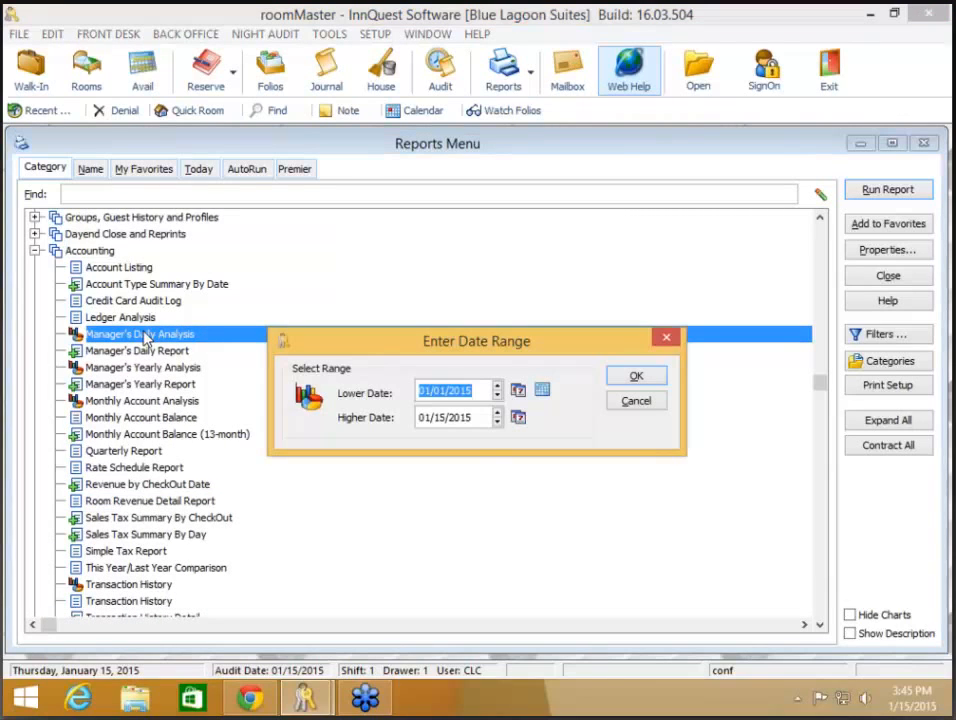
pyautogui.write('01/01/2015')
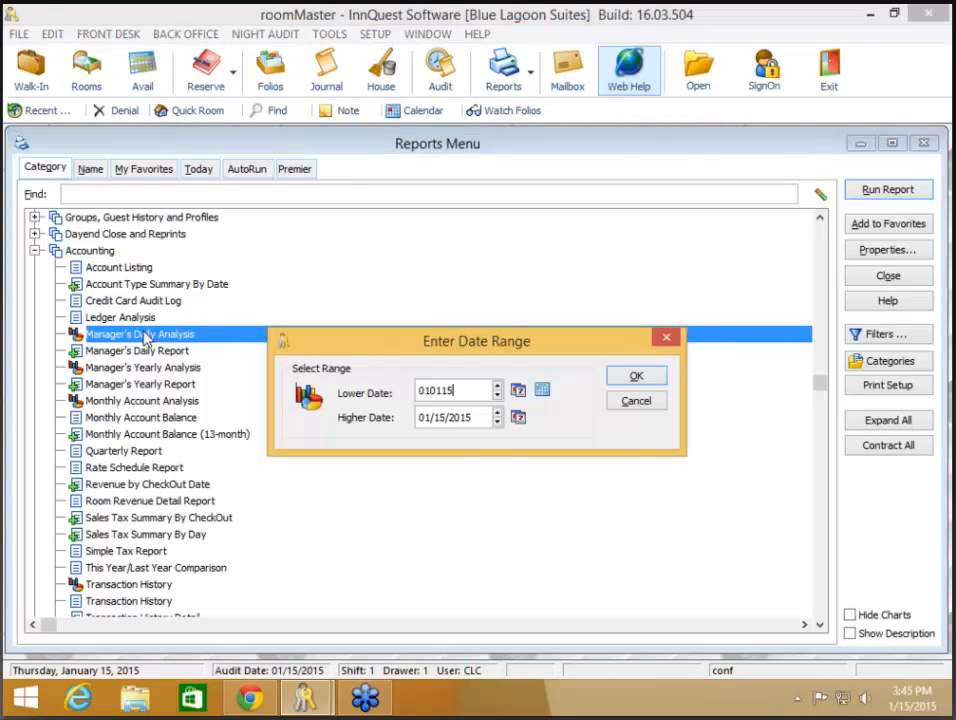
pyautogui.press('Tab')
pyautogui.write('01/05/2015')
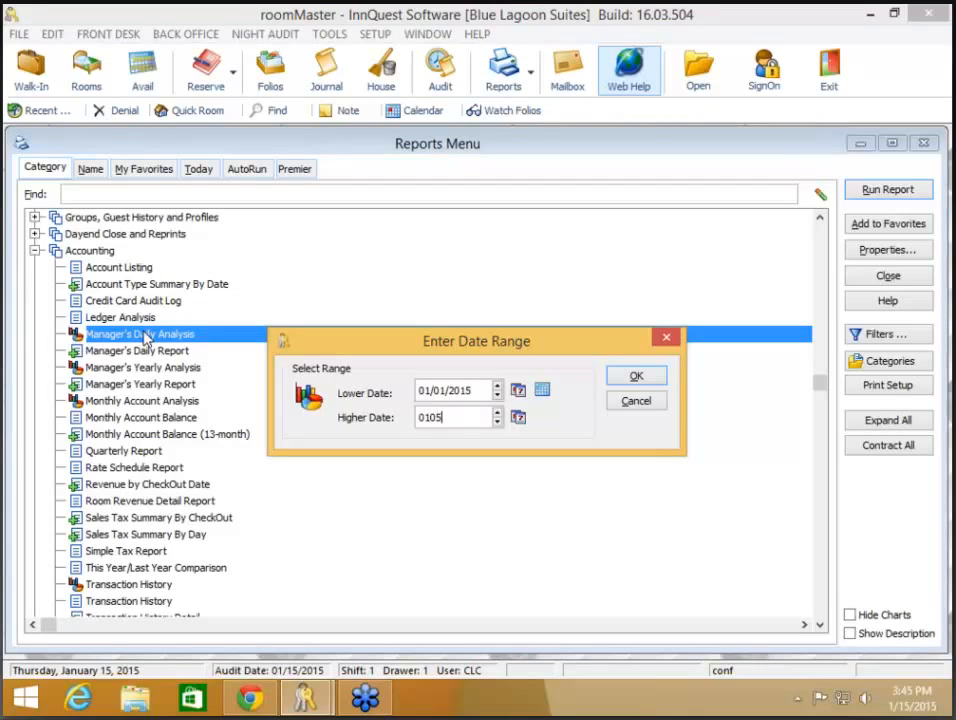
pyautogui.press('Tab')
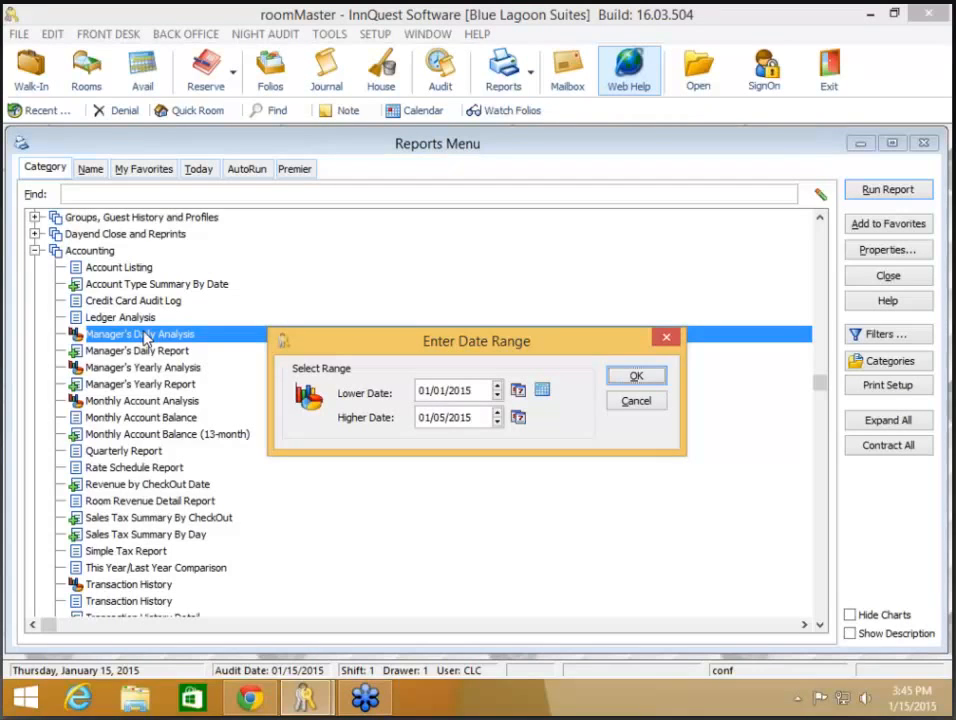
pyautogui.click(632, 377)
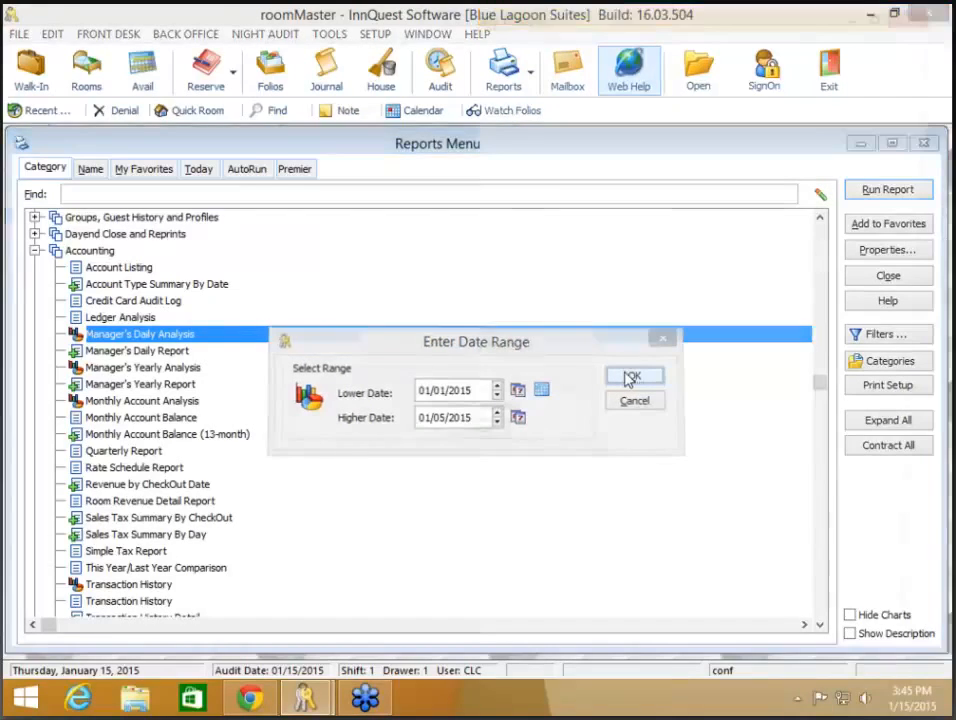
# Step: Chart the Group/Non Group Revenue data, then close the analysis window
pyautogui.click(105, 429)
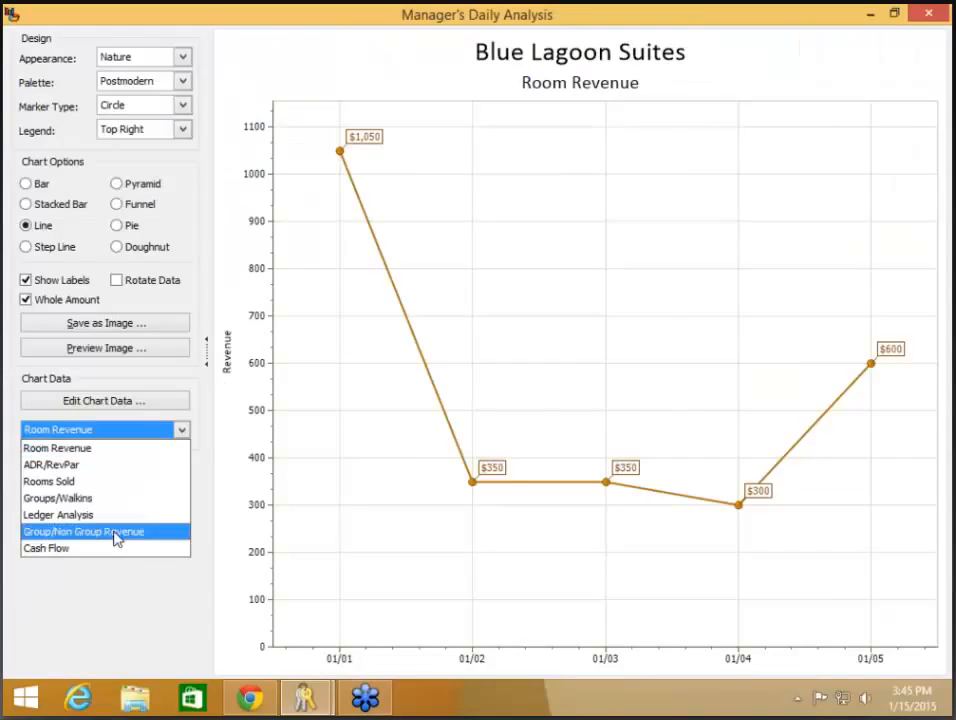
pyautogui.click(115, 535)
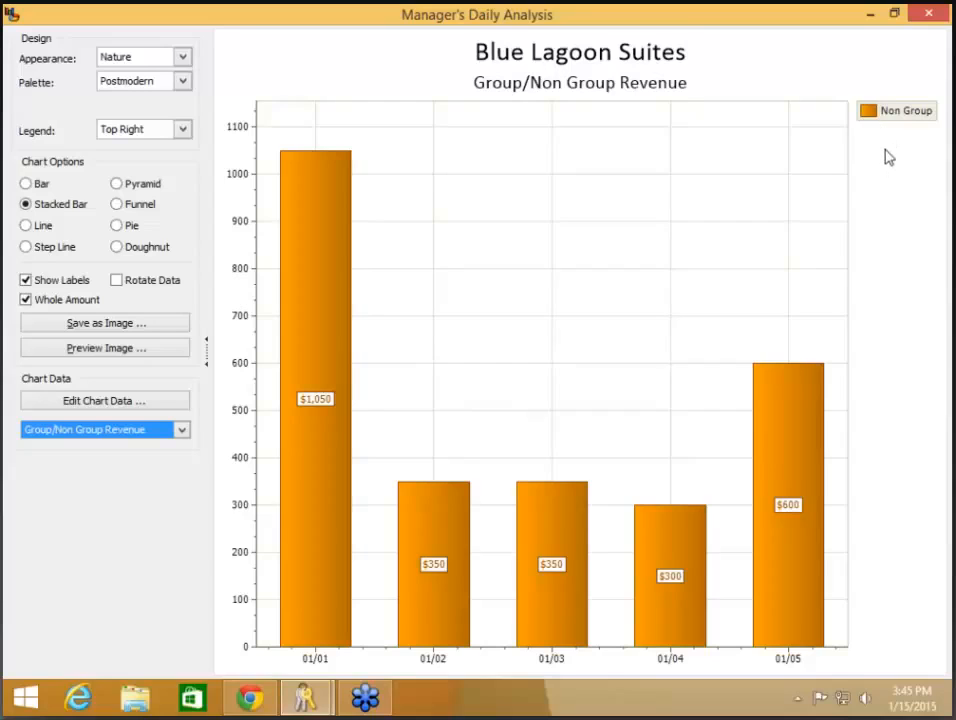
pyautogui.click(930, 14)
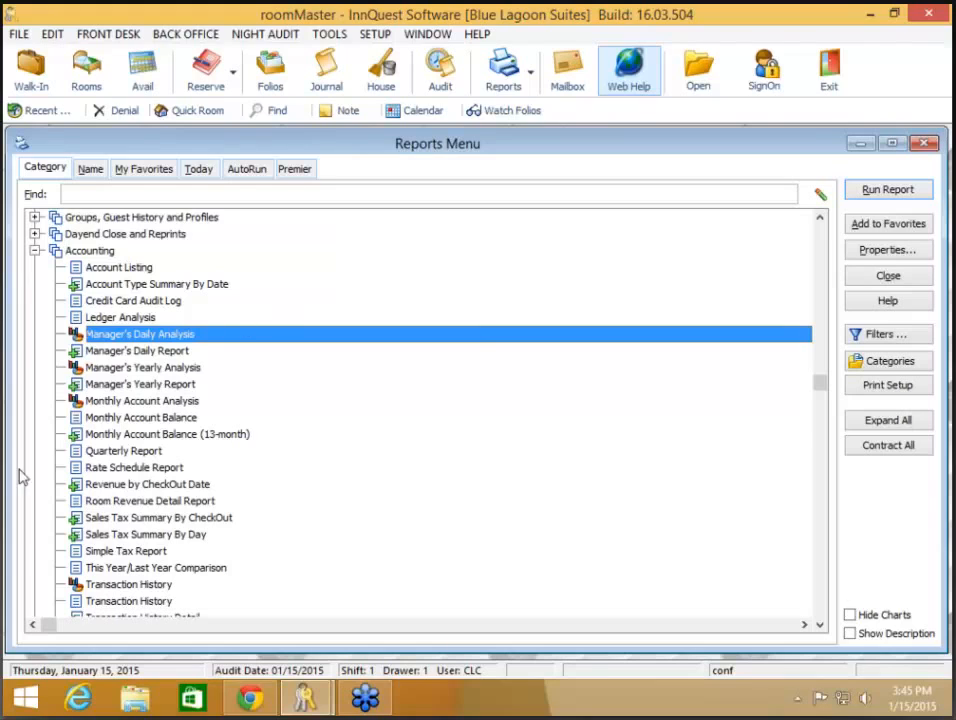
# Step: Run the Rate Schedule Report for rate code RACK
pyautogui.doubleClick(145, 469)
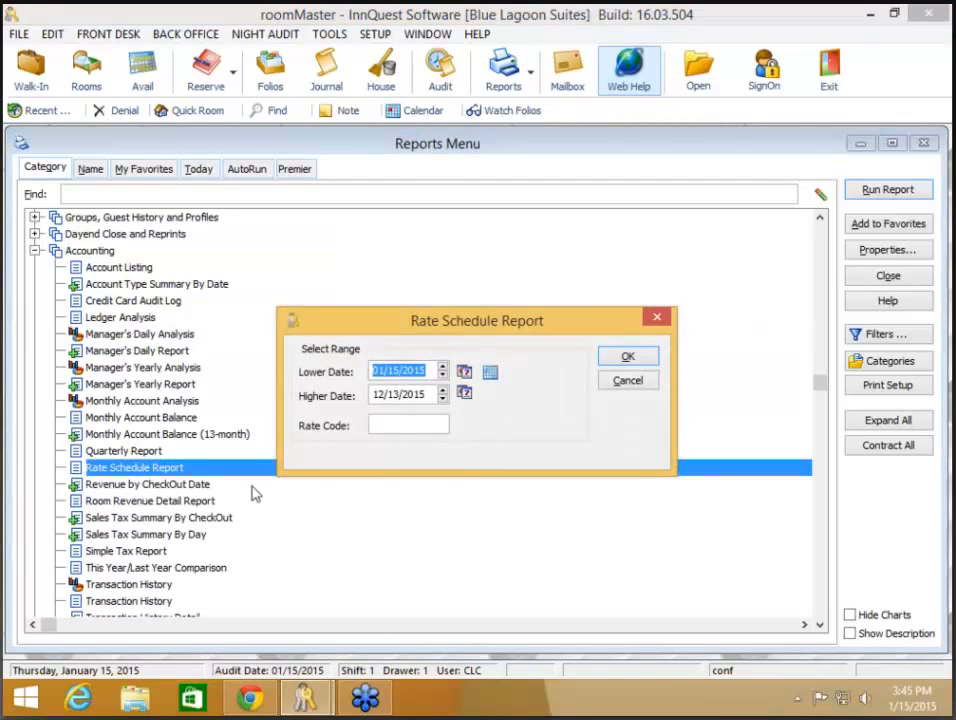
pyautogui.click(397, 426)
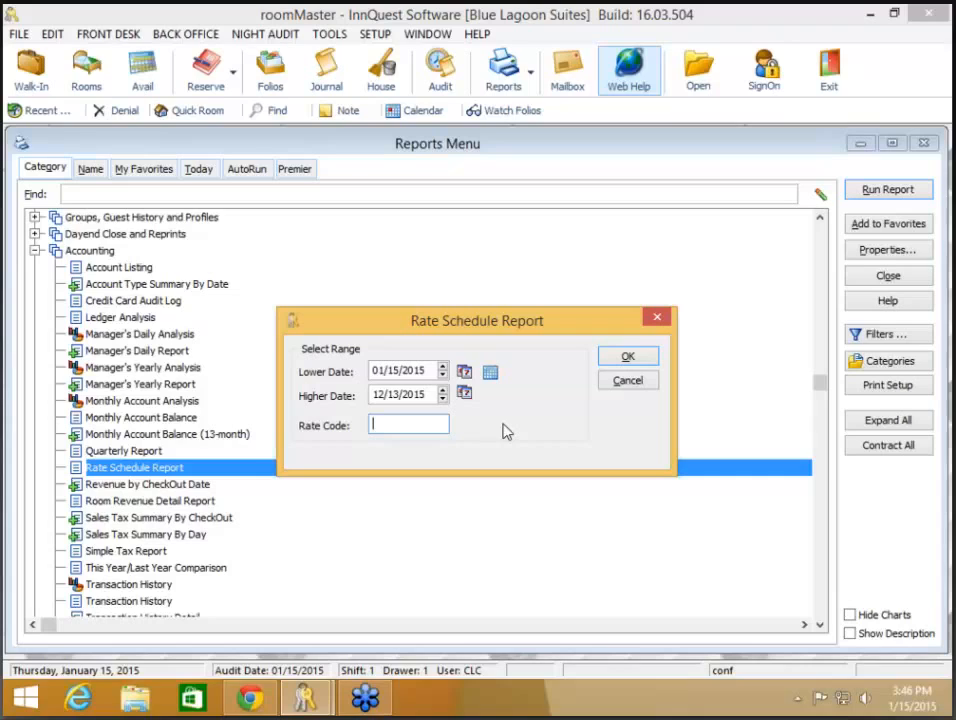
pyautogui.write('RACK')
pyautogui.click(628, 357)
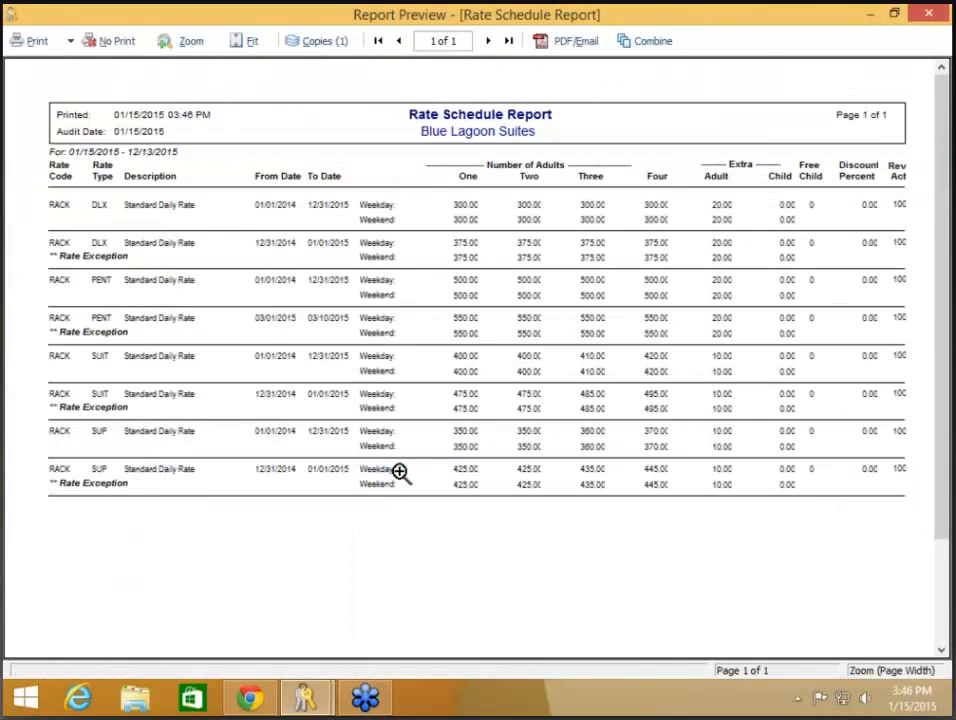
# Step: Close the preview without printing, reopen the Rate Schedule options, and select the RACK code
pyautogui.click(124, 37)
pyautogui.doubleClick(356, 474)
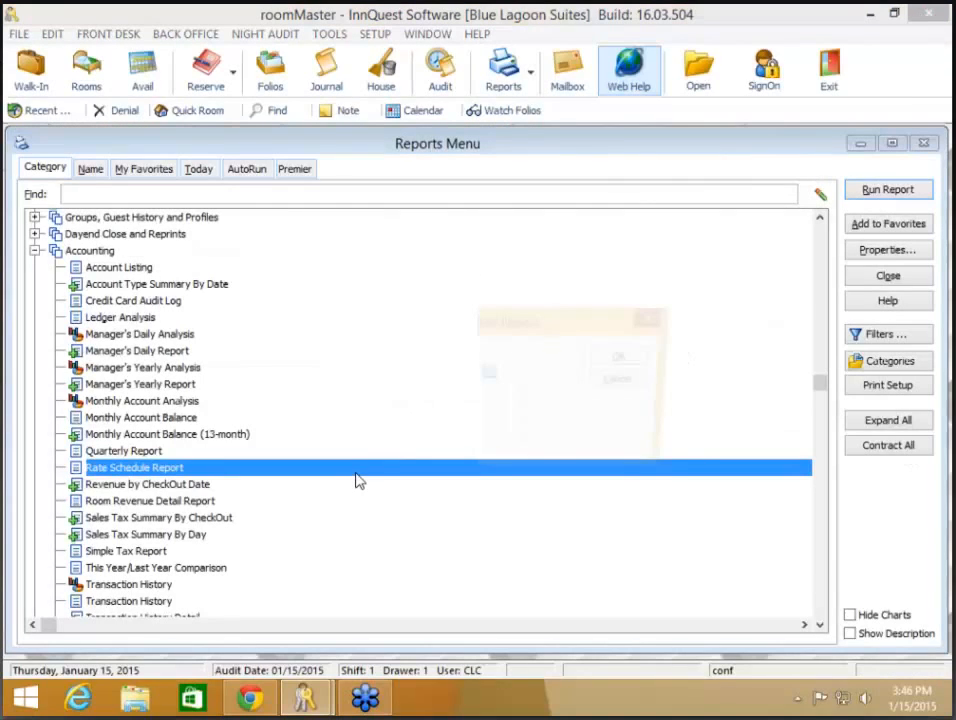
pyautogui.moveTo(402, 425); pyautogui.dragTo(336, 434)
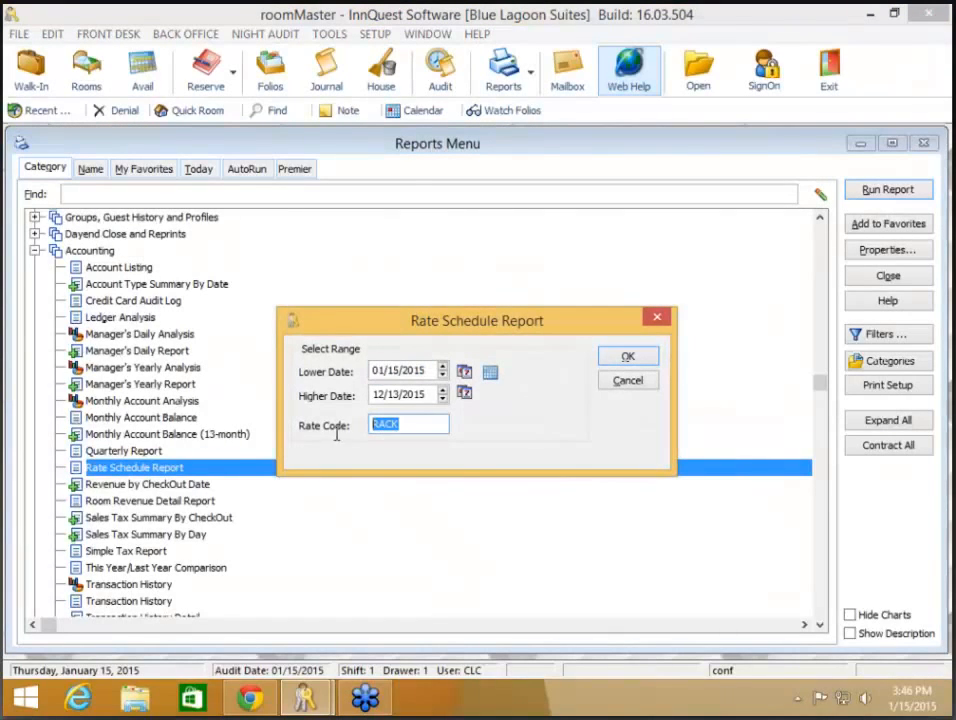
# Step: Dismiss the Rate Schedule options and select the Manager's Daily Report under Accounting
pyautogui.click(644, 388)
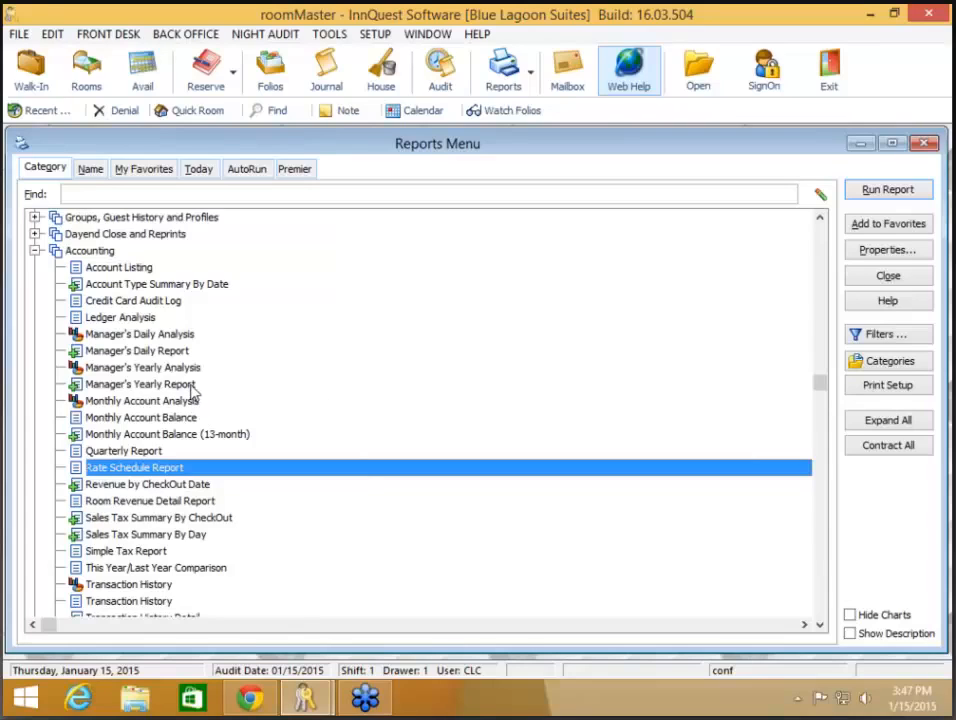
pyautogui.click(190, 352)
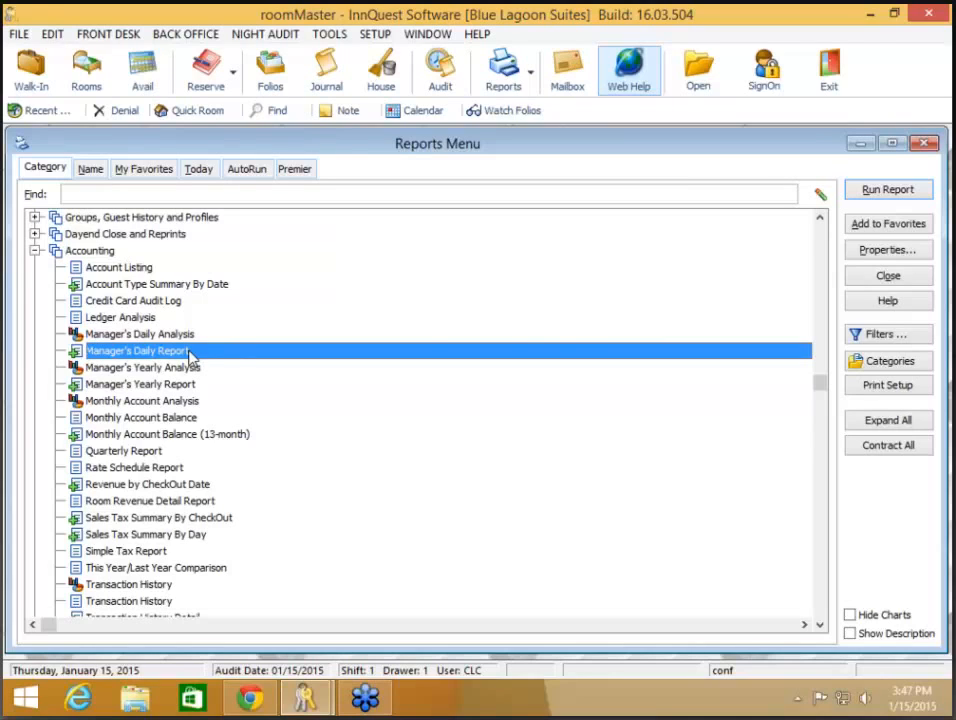
# Step: Generate the Manager's Daily Report for 01/14/2015 and collect its preview for a combined printout
pyautogui.doubleClick(190, 353)
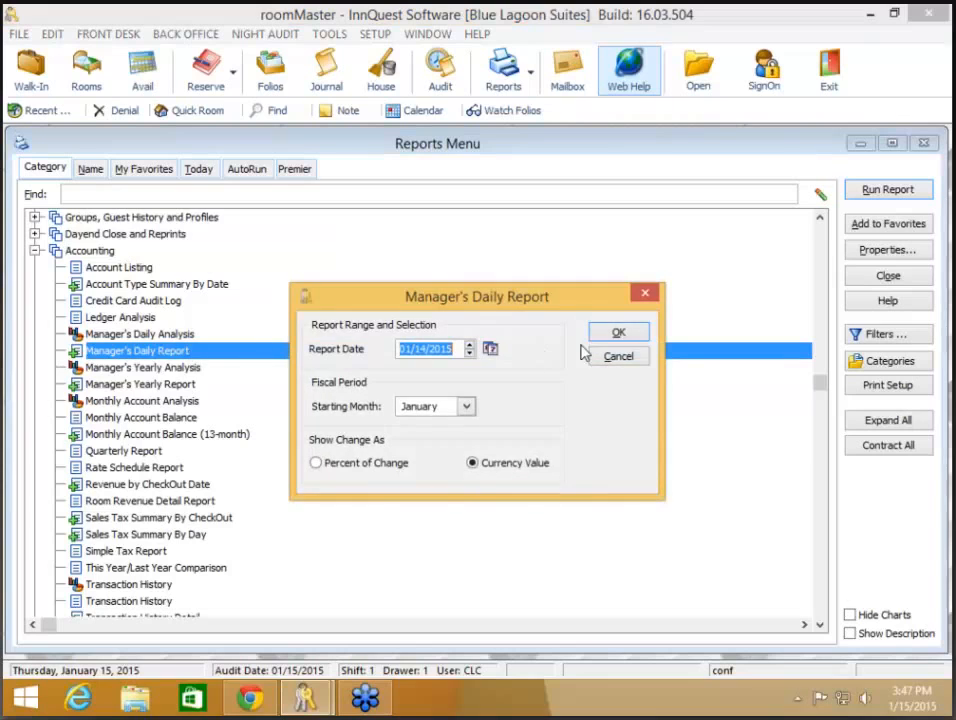
pyautogui.click(620, 334)
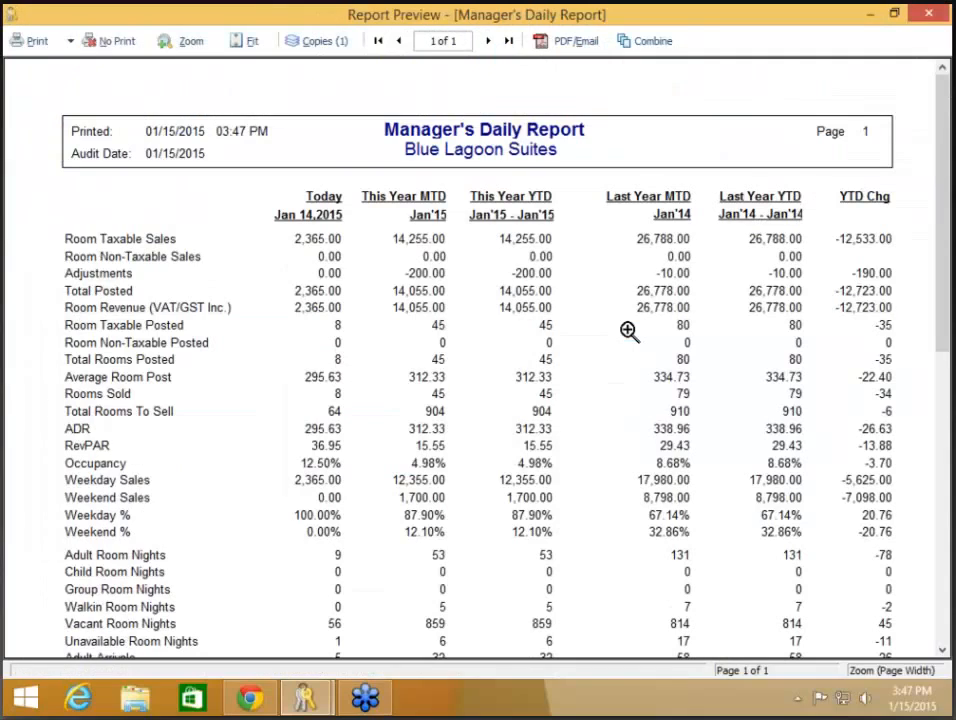
pyautogui.click(659, 44)
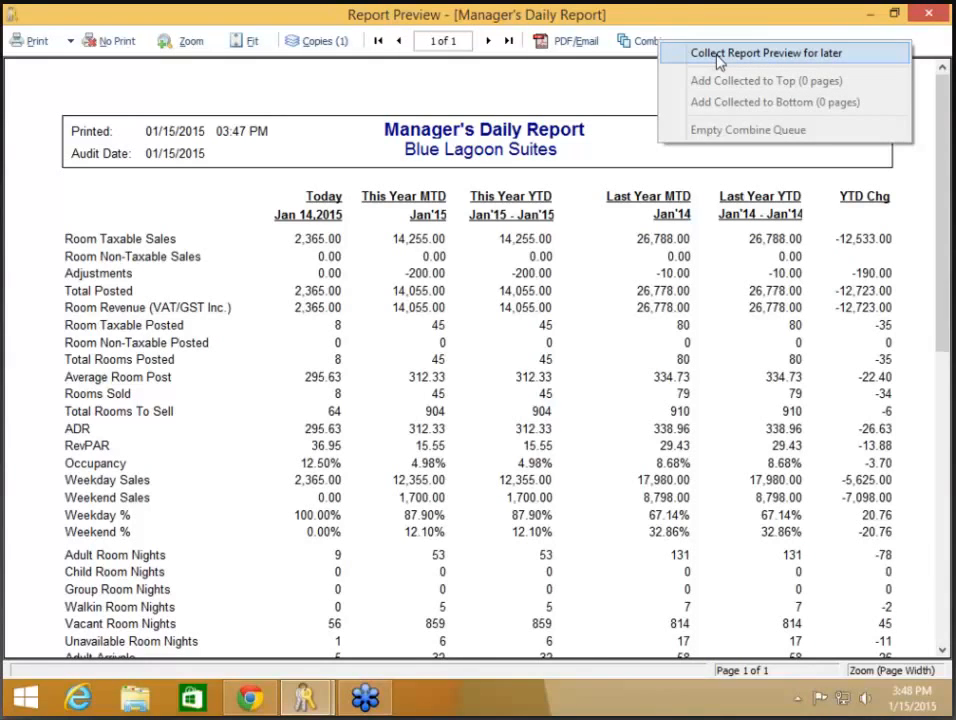
pyautogui.click(718, 55)
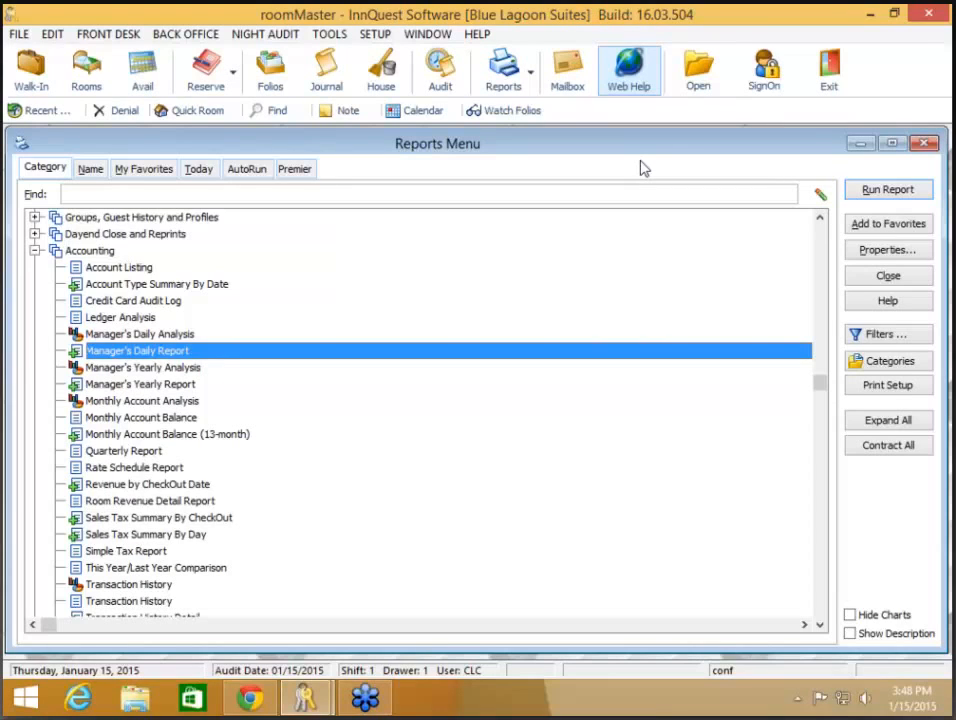
# Step: Generate a Dayend Close Reprint for January 14, 2015
pyautogui.click(35, 234)
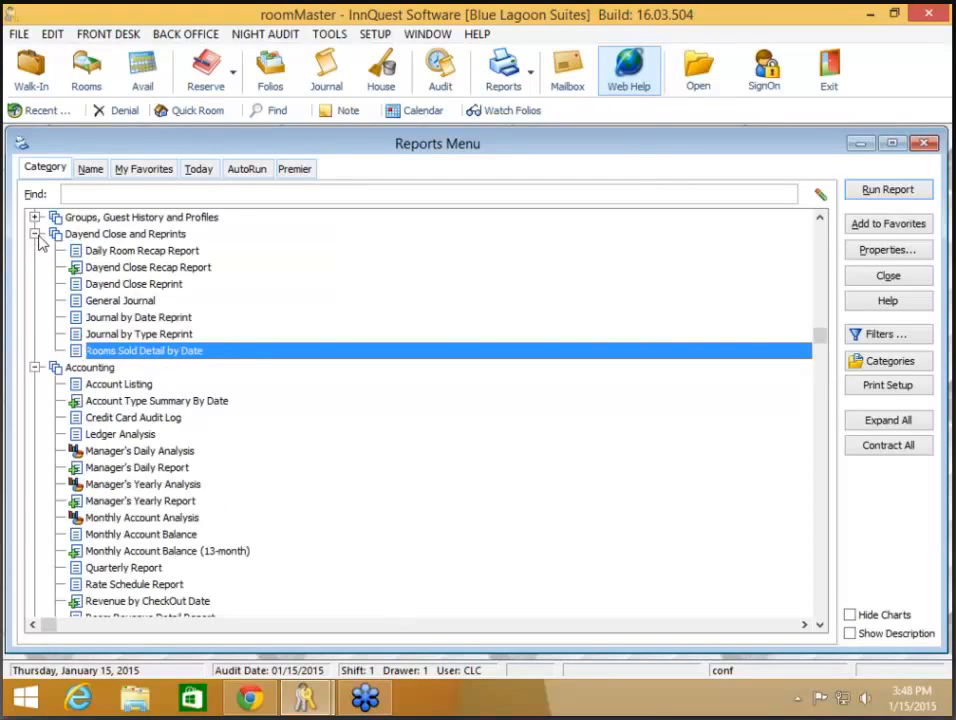
pyautogui.click(130, 288)
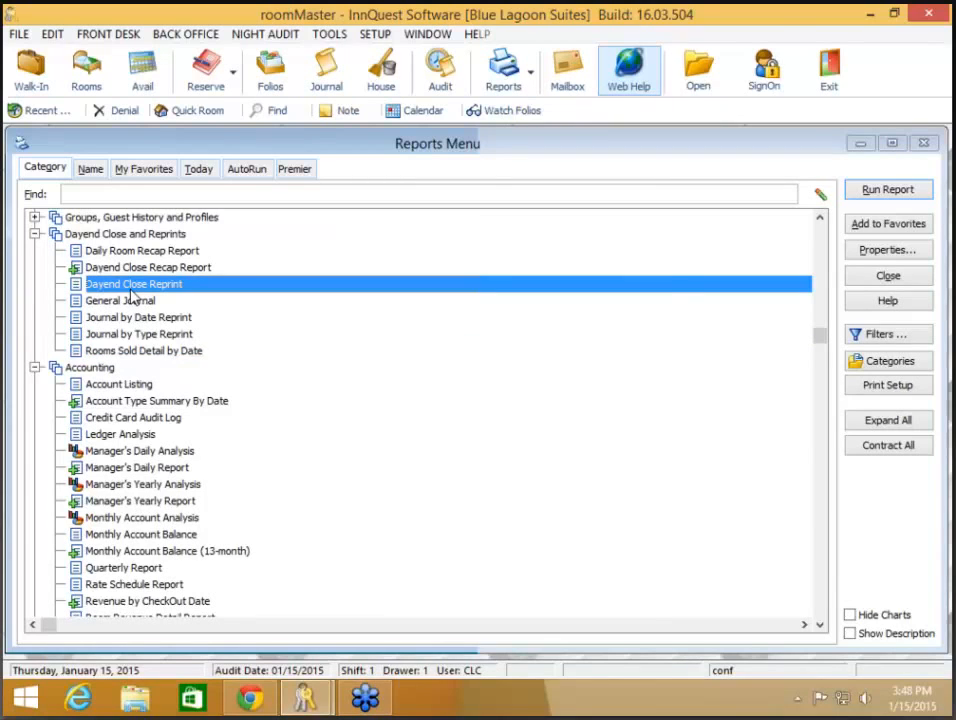
pyautogui.doubleClick(134, 295)
pyautogui.click(484, 386)
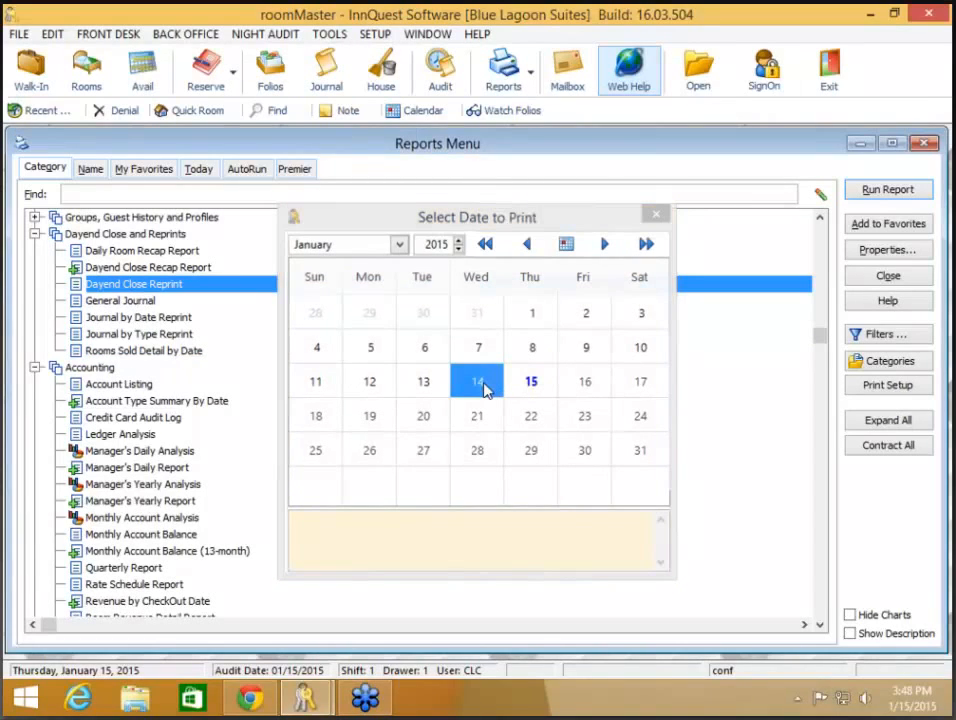
pyautogui.doubleClick(484, 386)
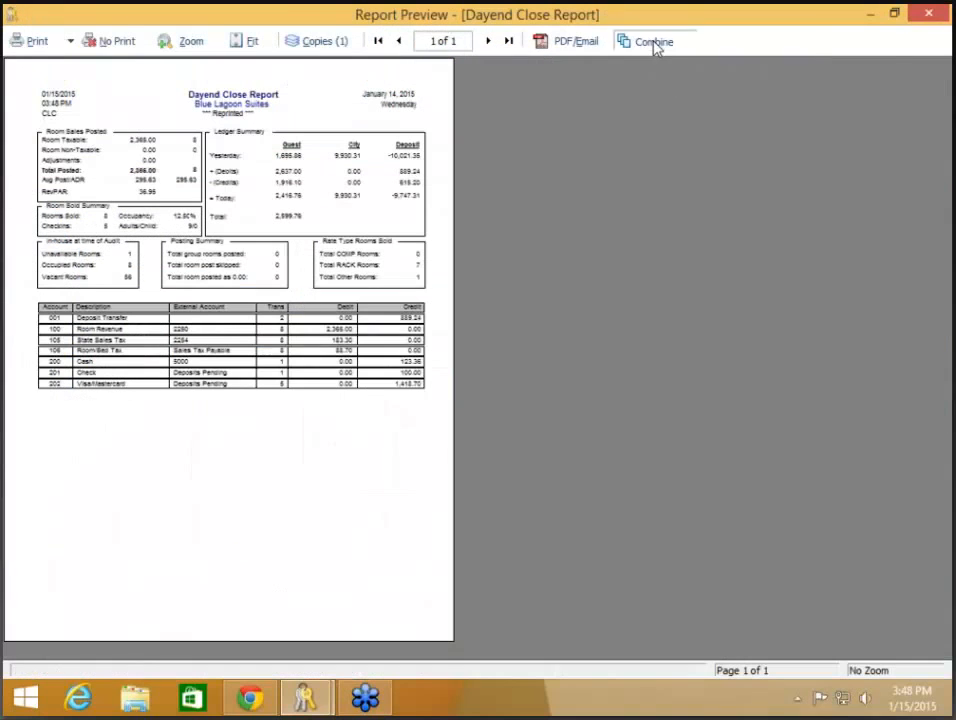
# Step: Collect the Dayend Close Report preview for later and select the General Journal report
pyautogui.click(652, 42)
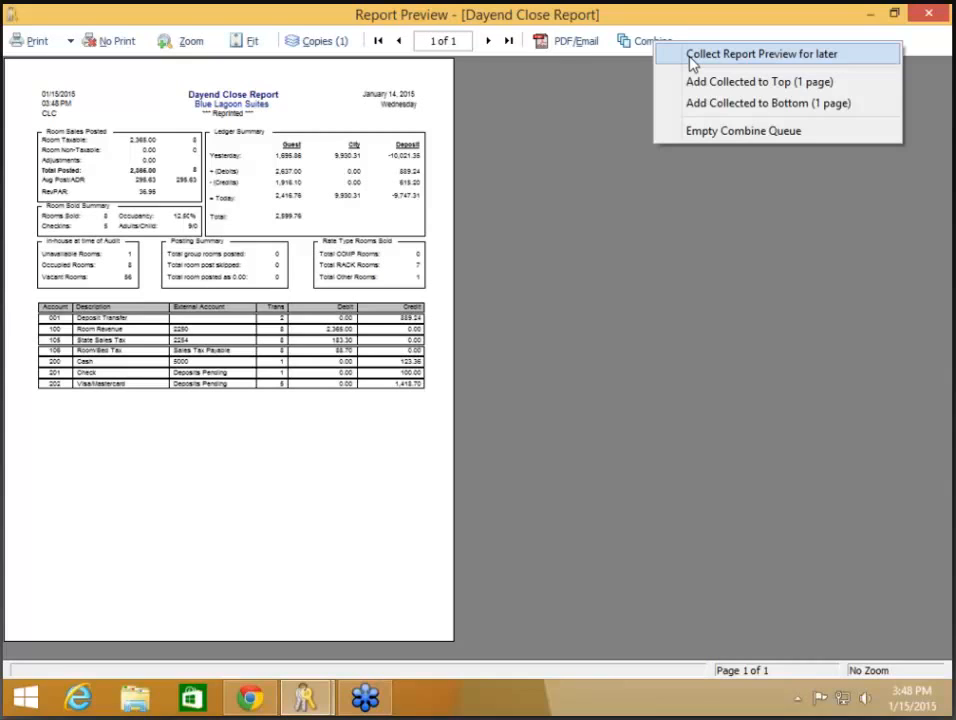
pyautogui.click(691, 58)
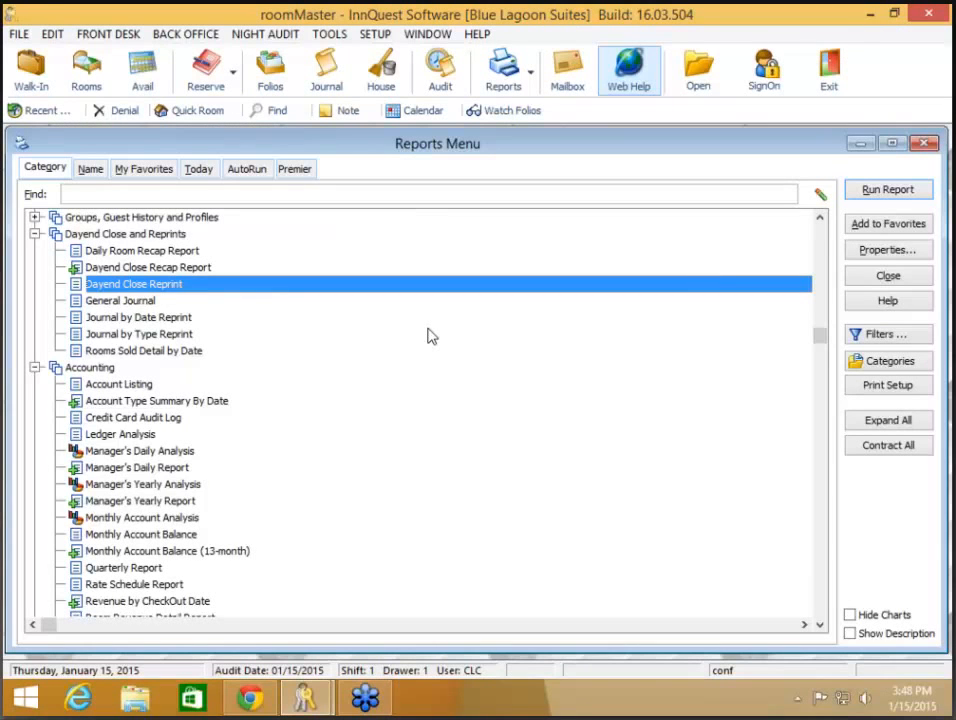
pyautogui.click(152, 302)
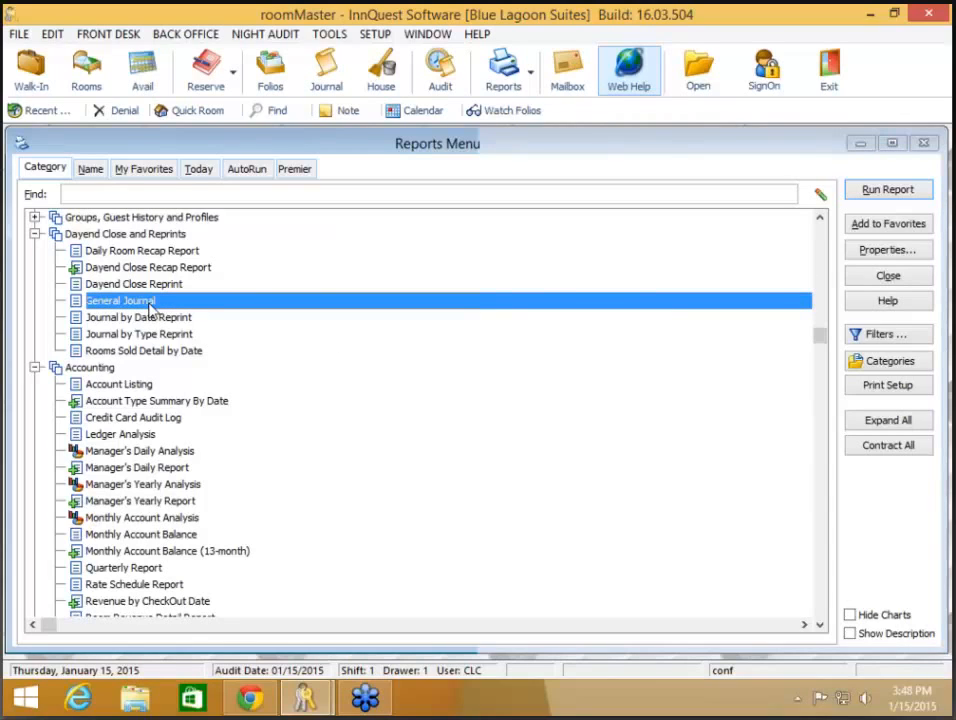
# Step: Run the General Journal from 01/14/2015 to 01/14/2015 and bring up the Combine options
pyautogui.doubleClick(150, 304)
pyautogui.click(444, 376)
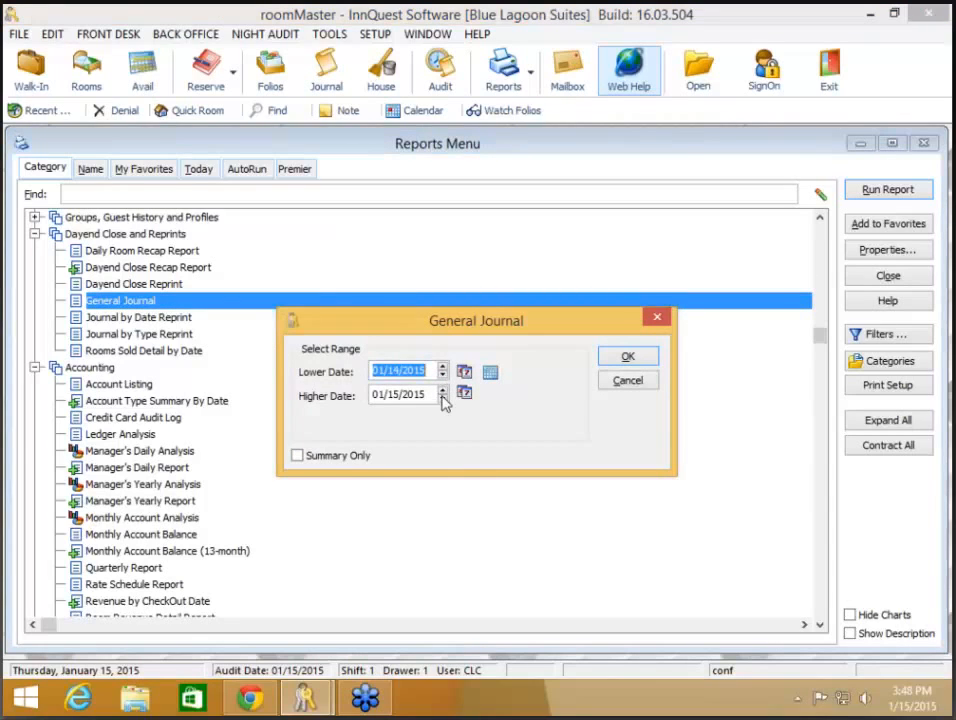
pyautogui.click(444, 397)
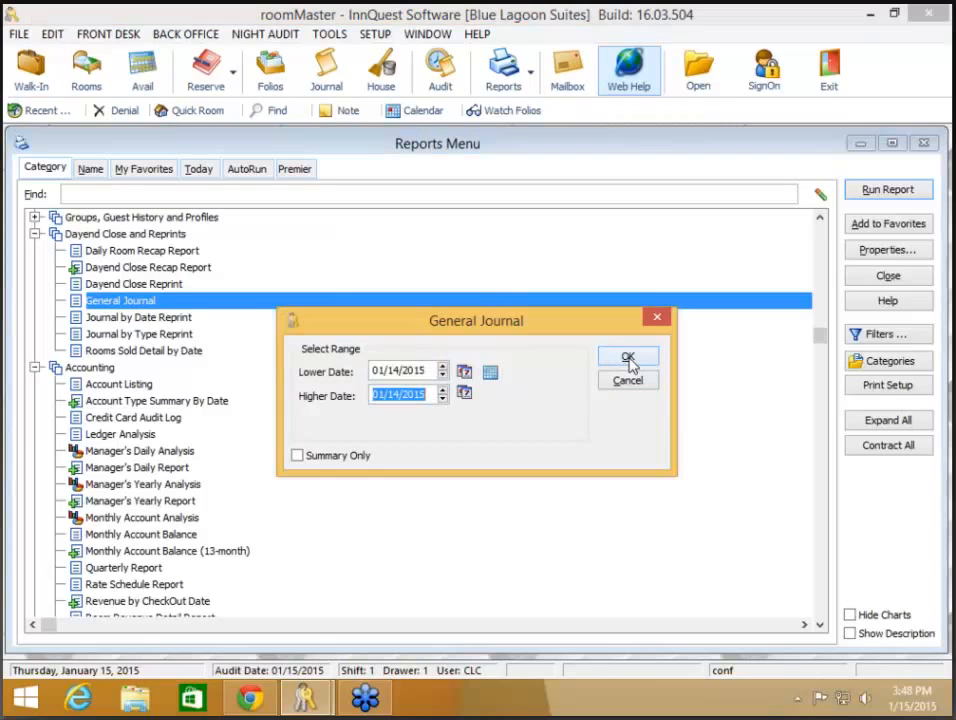
pyautogui.click(628, 360)
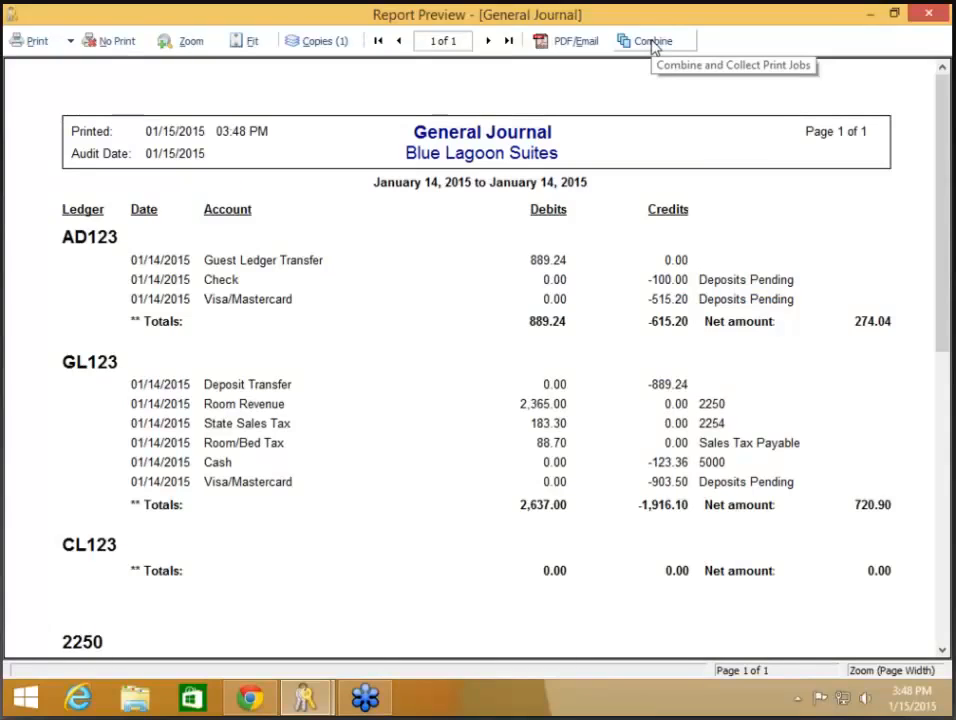
pyautogui.click(652, 44)
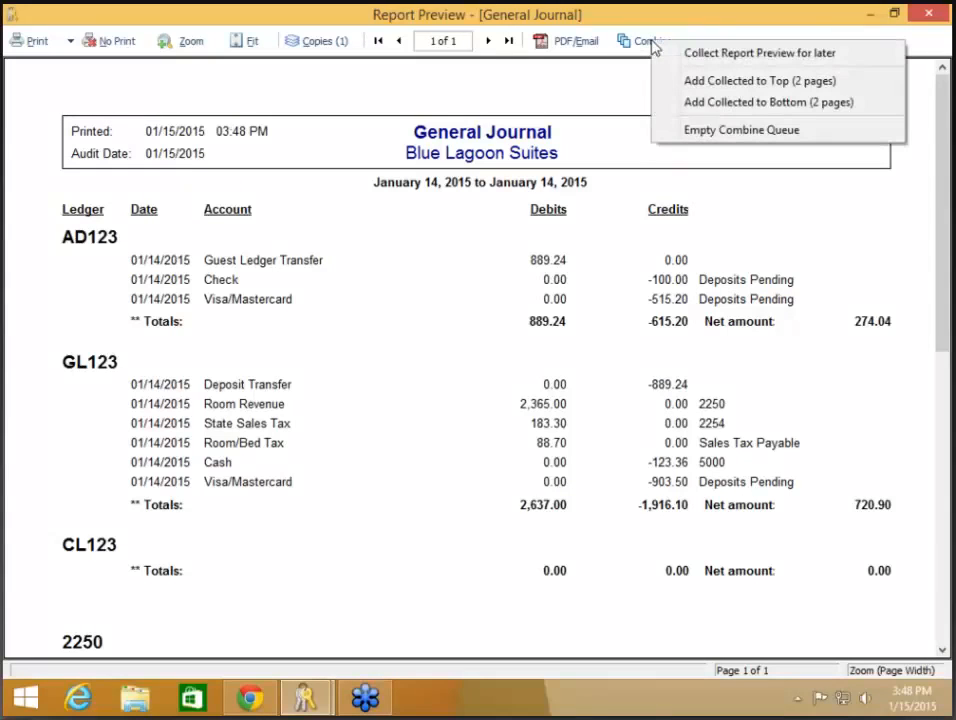
# Step: Add the two collected report pages ahead of the General Journal and review page 1
pyautogui.click(818, 85)
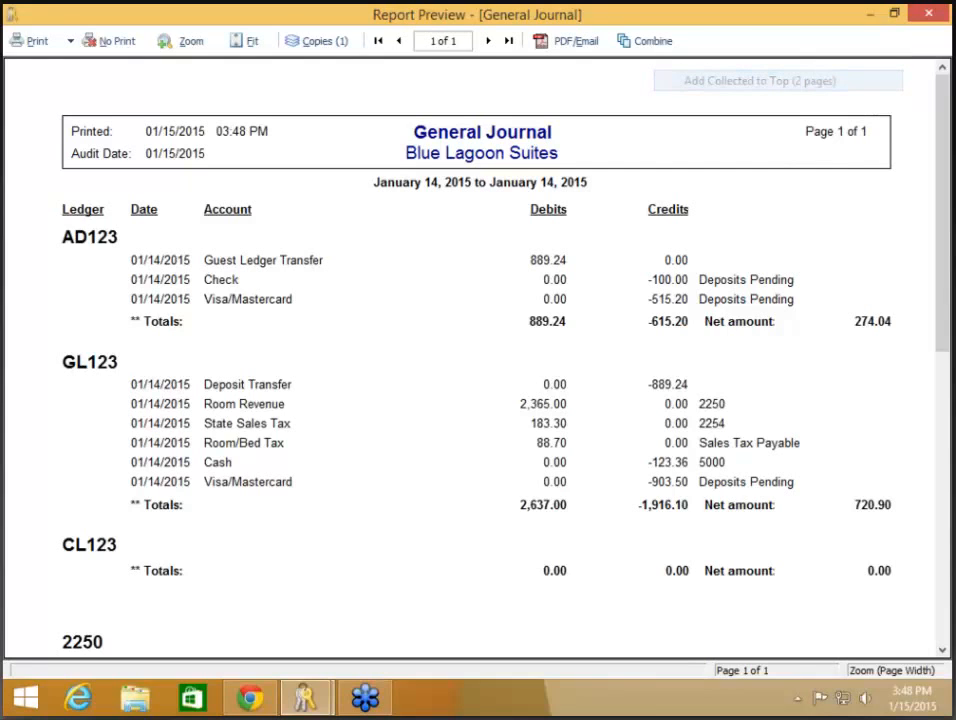
pyautogui.click(819, 81)
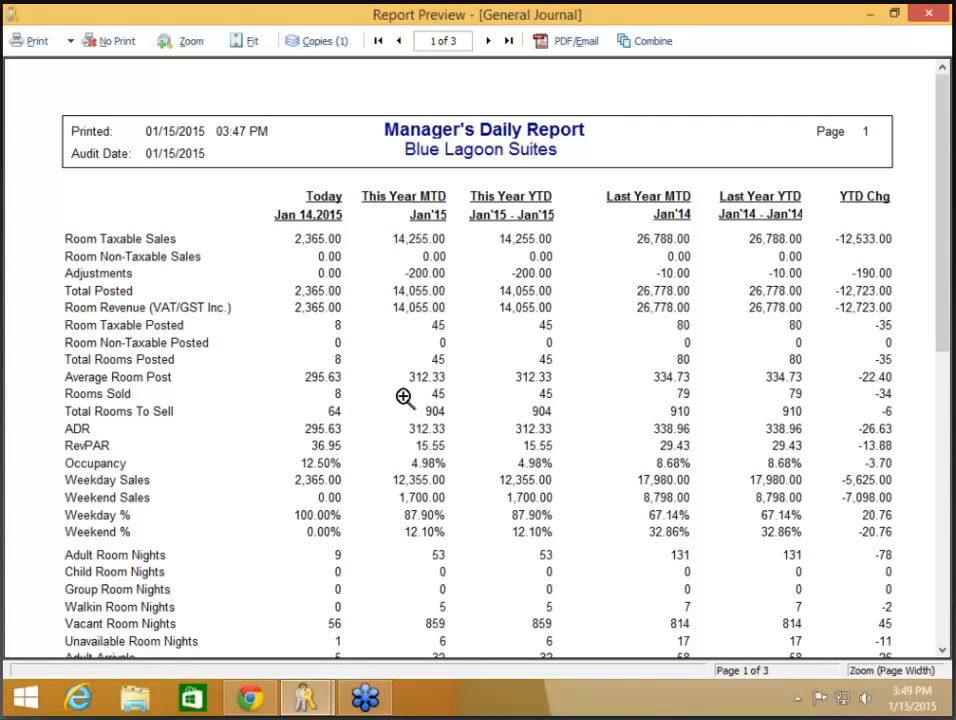
pyautogui.scroll(-1, 403, 397)
pyautogui.scroll(-3, 403, 397)
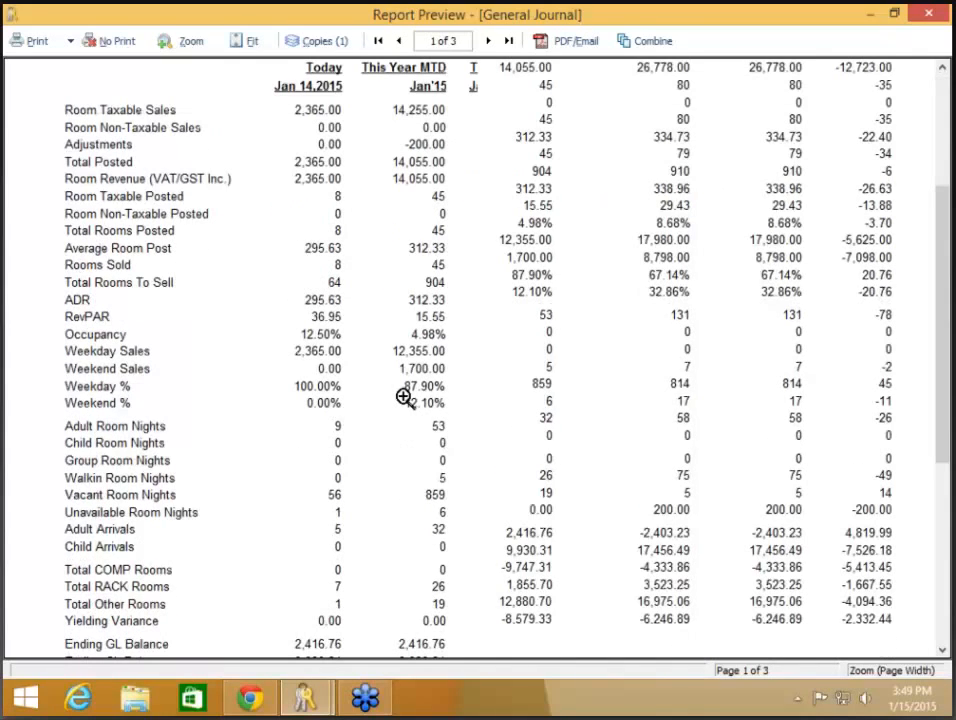
pyautogui.scroll(-3, 403, 397)
# Step: Page through pages 2 and 3 of the combined three-page report
pyautogui.click(488, 43)
pyautogui.scroll(3, 514, 346)
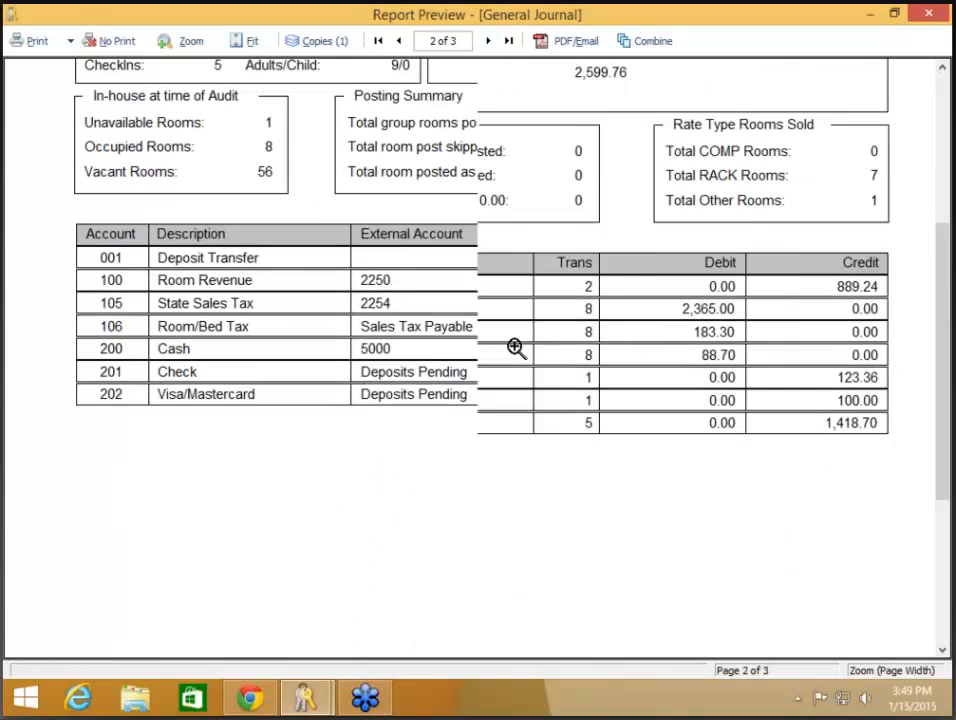
pyautogui.scroll(5, 515, 360)
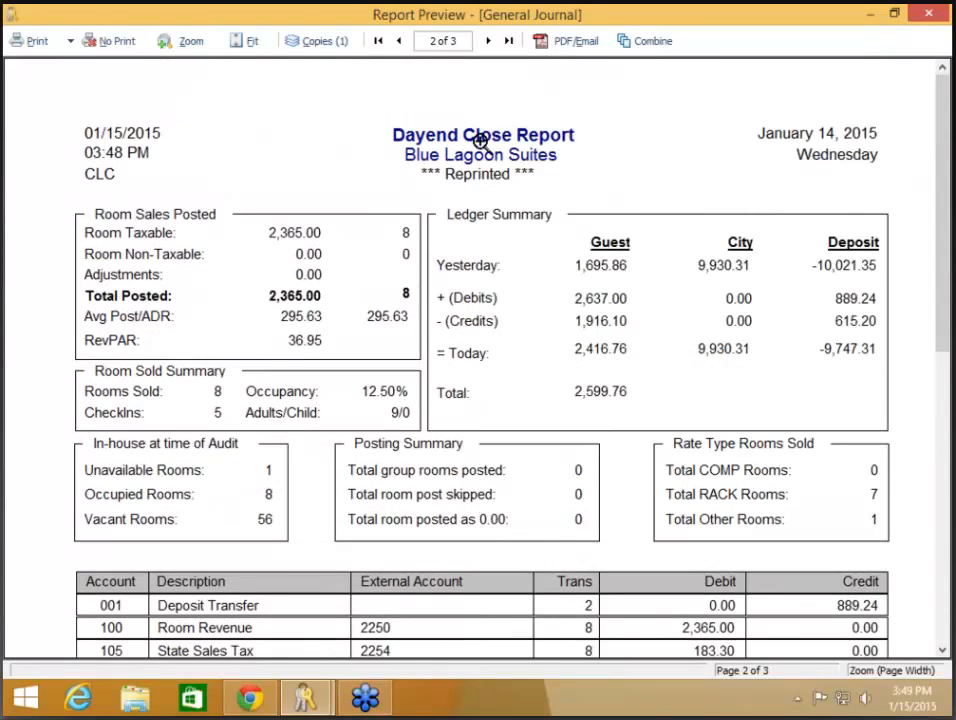
pyautogui.click(488, 41)
pyautogui.scroll(-7, 514, 353)
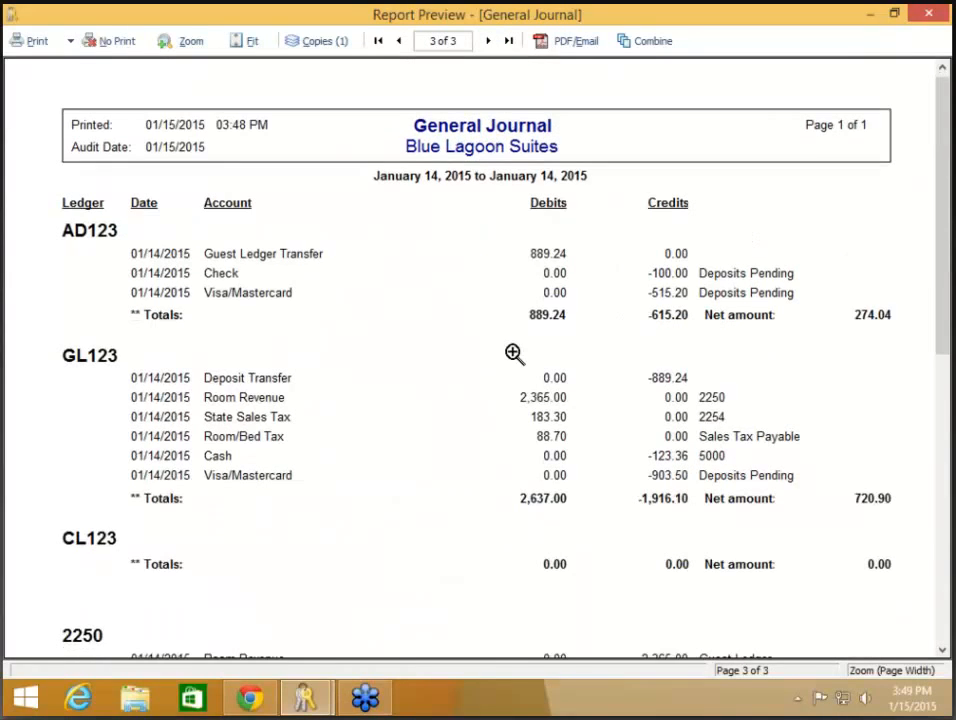
pyautogui.scroll(-3, 514, 353)
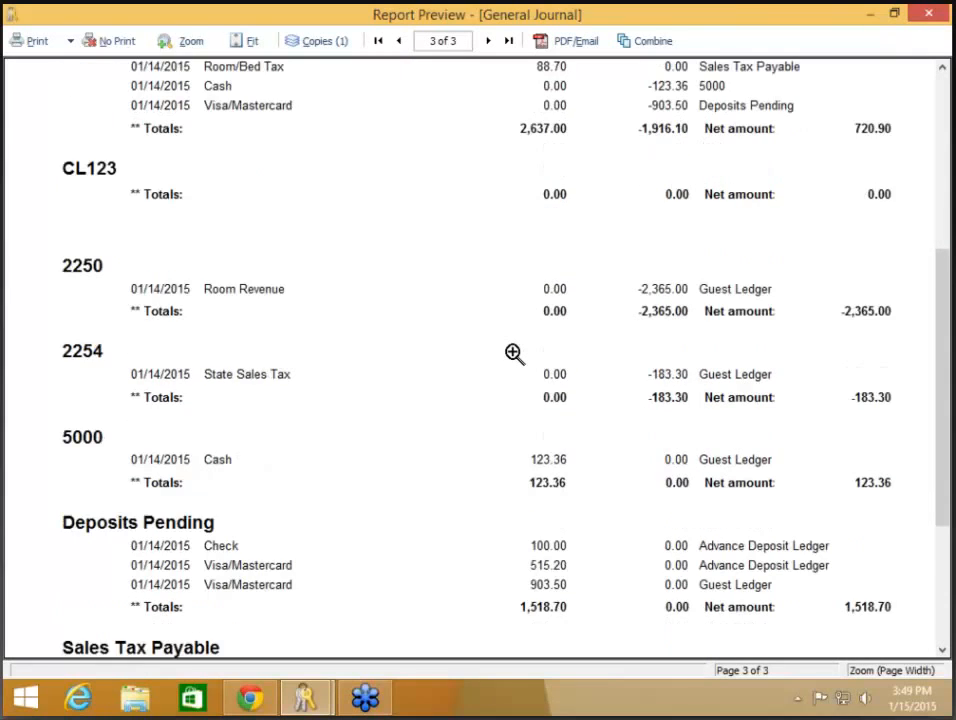
pyautogui.scroll(9, 514, 353)
pyautogui.scroll(1, 514, 353)
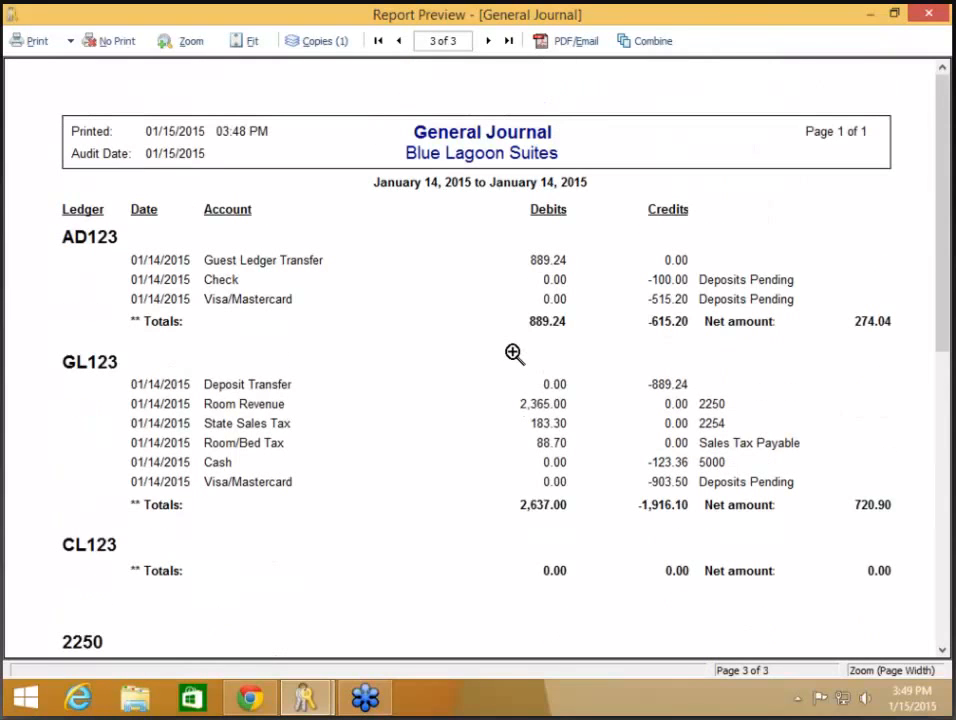
# Step: In PDF/Email options, pick the save location, browsing This PC and Network before returning to PDFReports
pyautogui.click(576, 44)
pyautogui.click(625, 264)
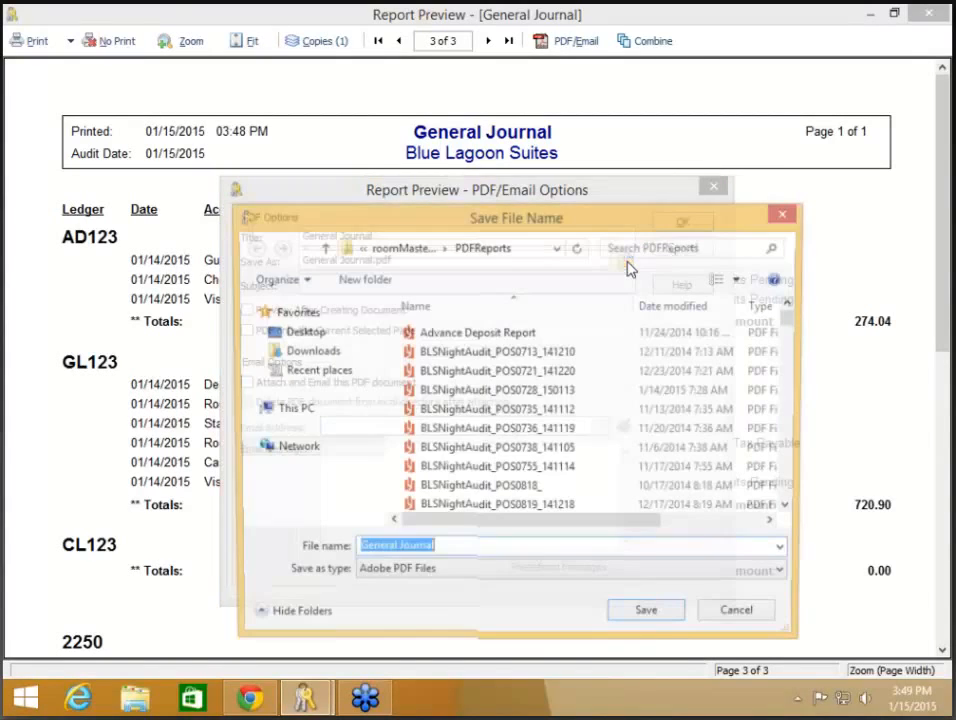
pyautogui.click(300, 411)
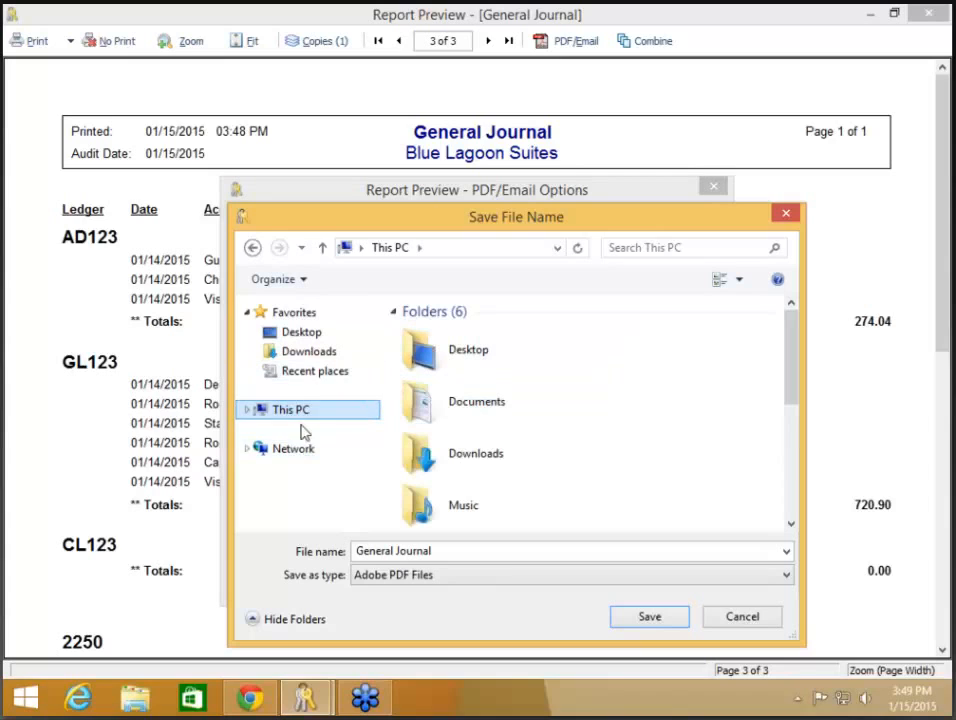
pyautogui.click(294, 455)
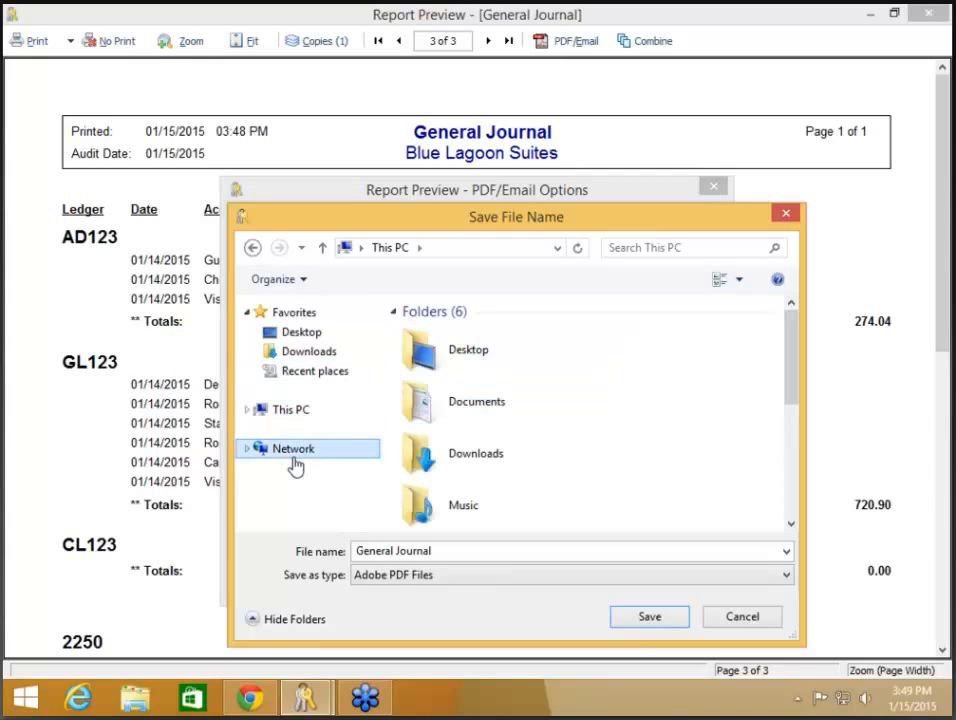
pyautogui.click(252, 250)
pyautogui.click(252, 250)
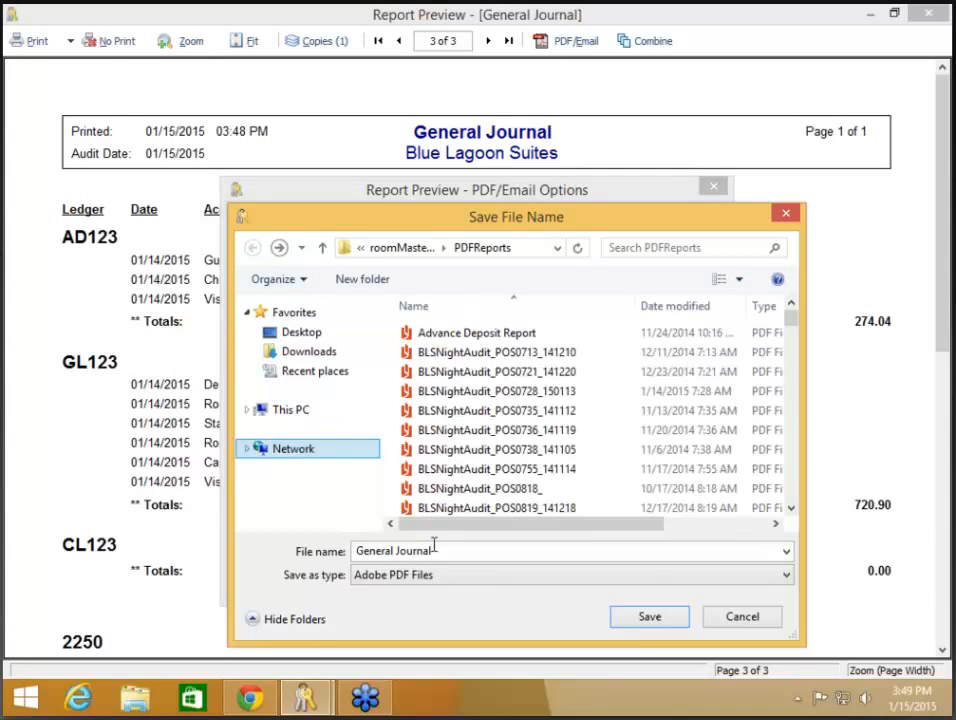
# Step: Name the PDF 'Reports for' plus the recipient's name and save it in PDFReports
pyautogui.click(491, 553)
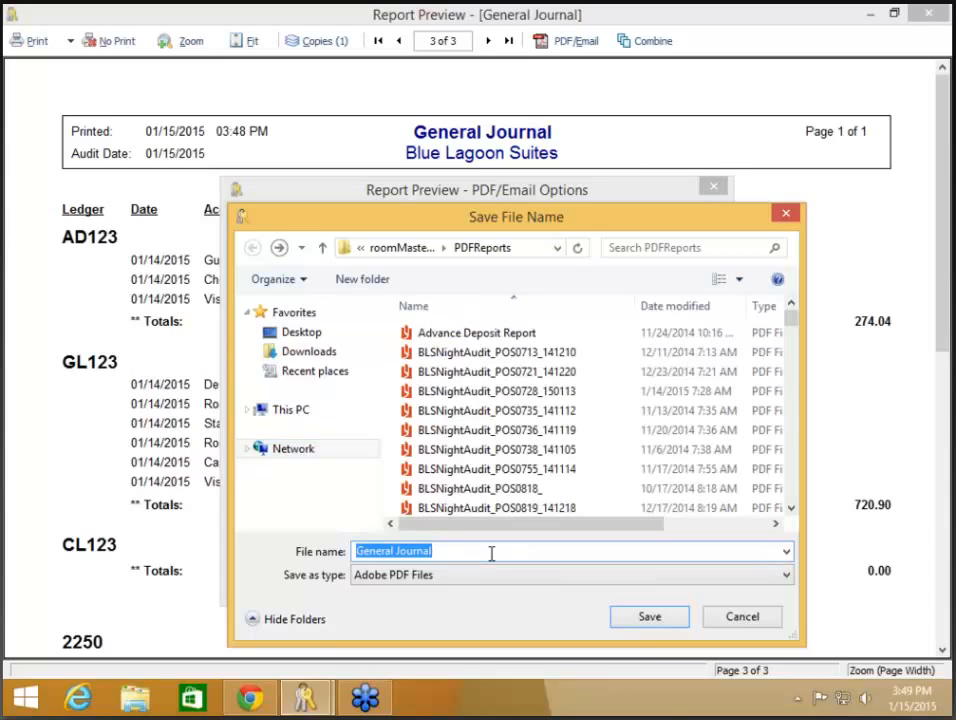
pyautogui.write('R')
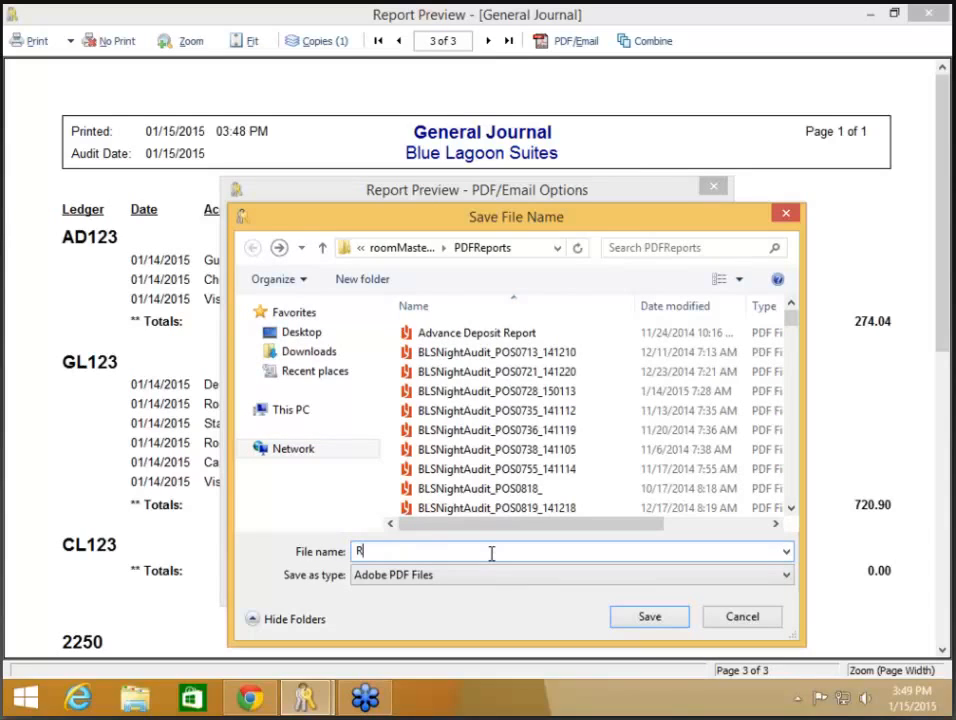
pyautogui.write('eports for Christy')
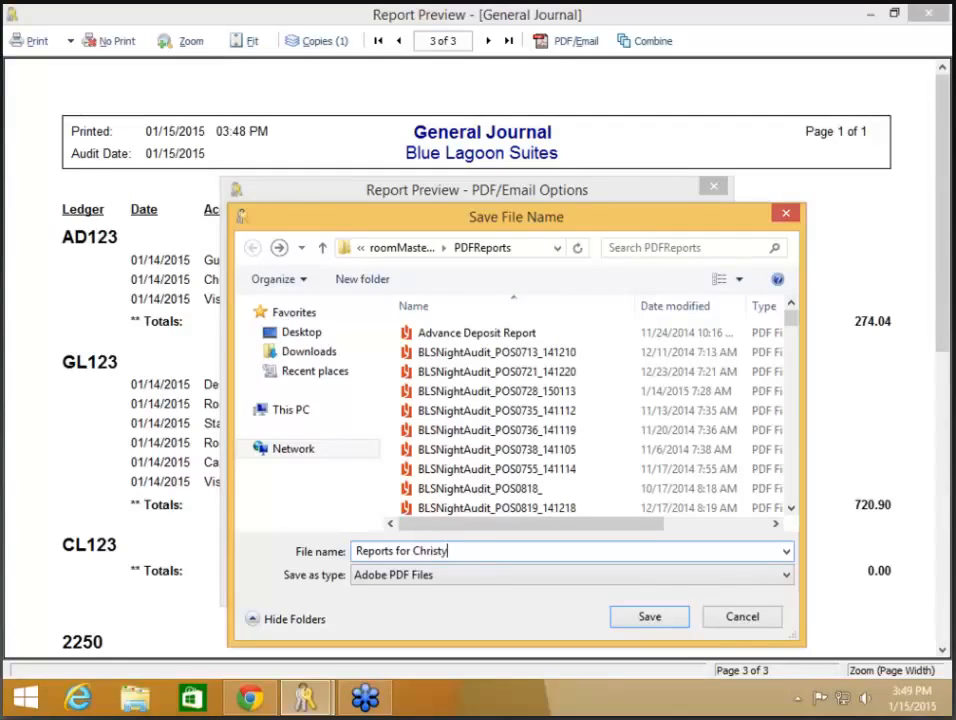
pyautogui.click(643, 619)
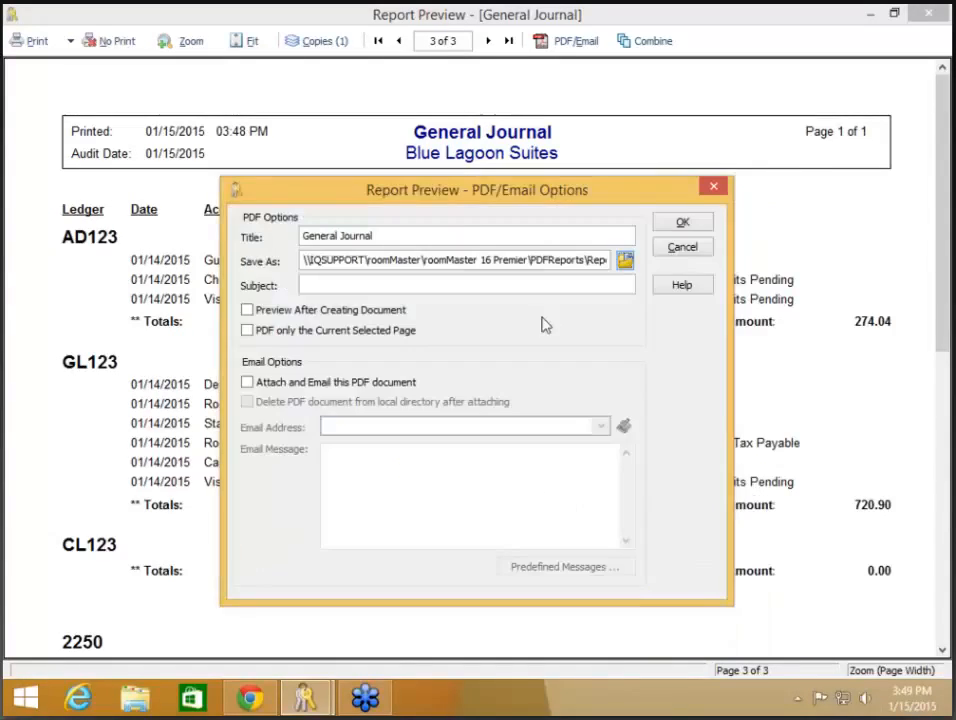
# Step: Leave 'Attach and Email' unchecked and confirm the options to write the PDF
pyautogui.click(378, 388)
pyautogui.click(389, 427)
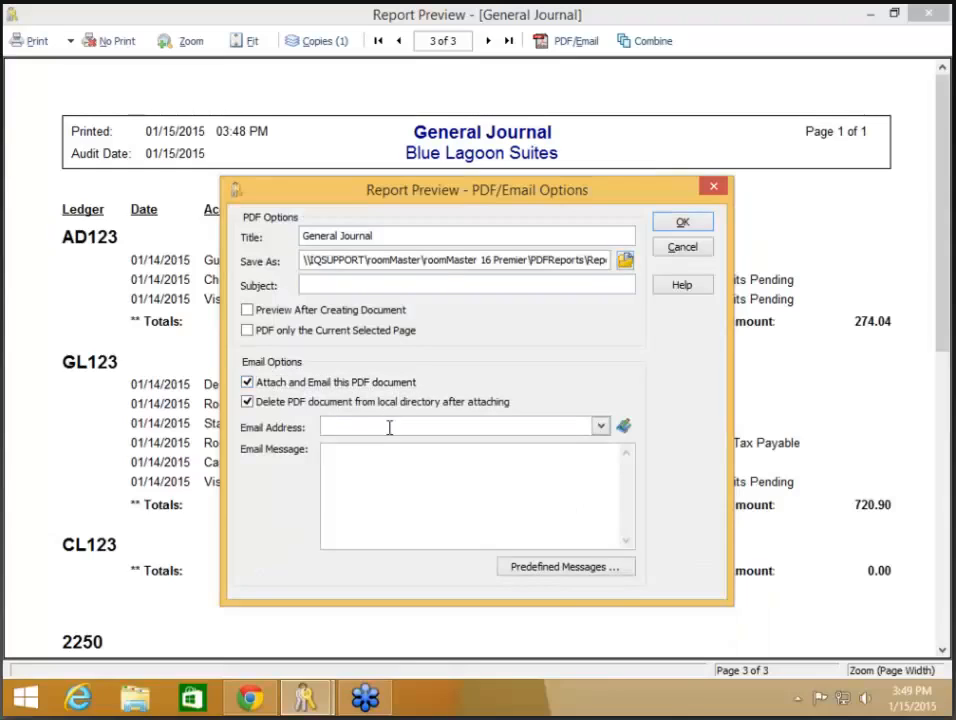
pyautogui.click(353, 384)
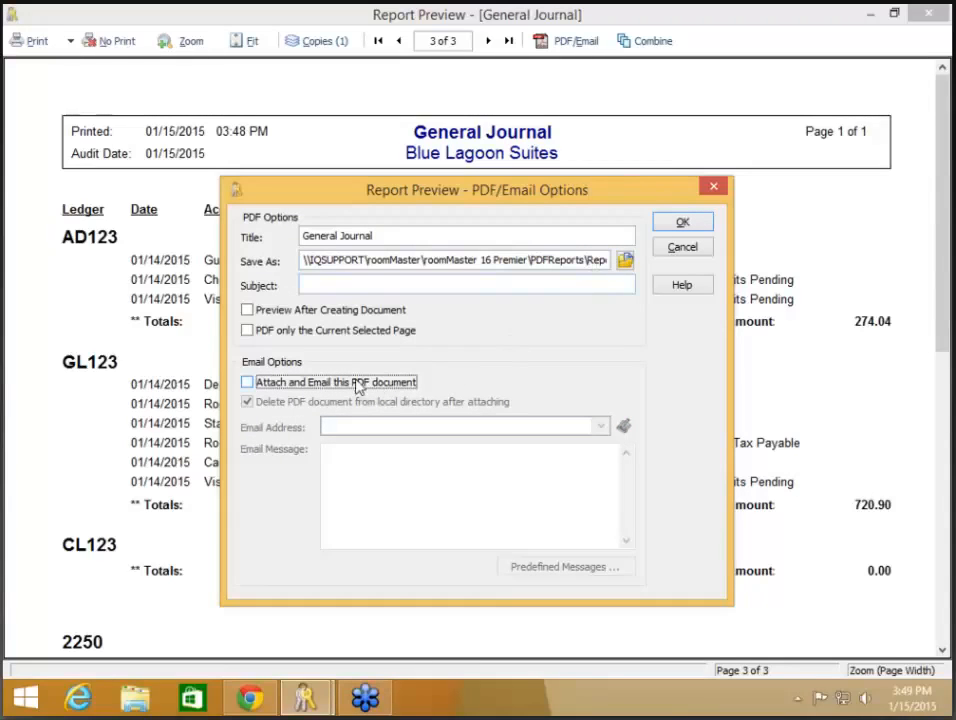
pyautogui.click(357, 386)
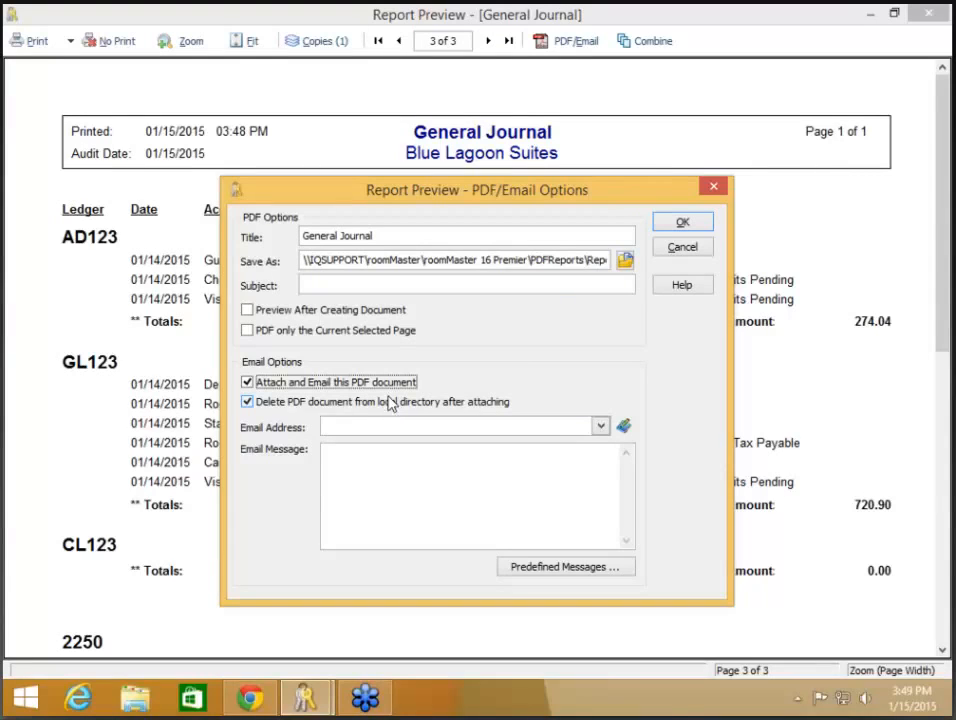
pyautogui.click(390, 383)
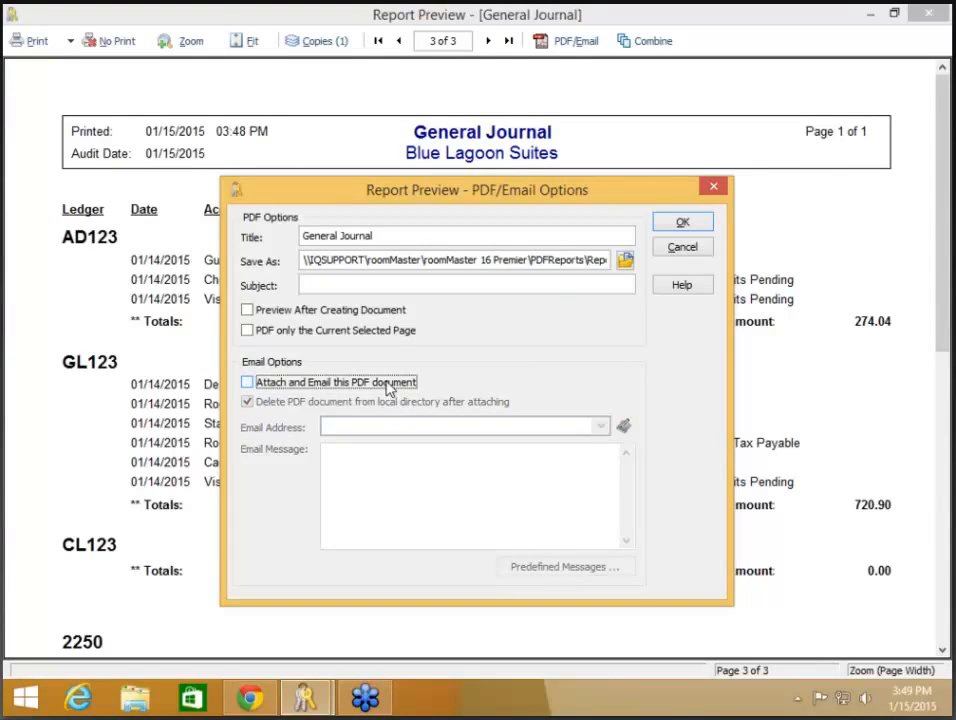
pyautogui.click(688, 225)
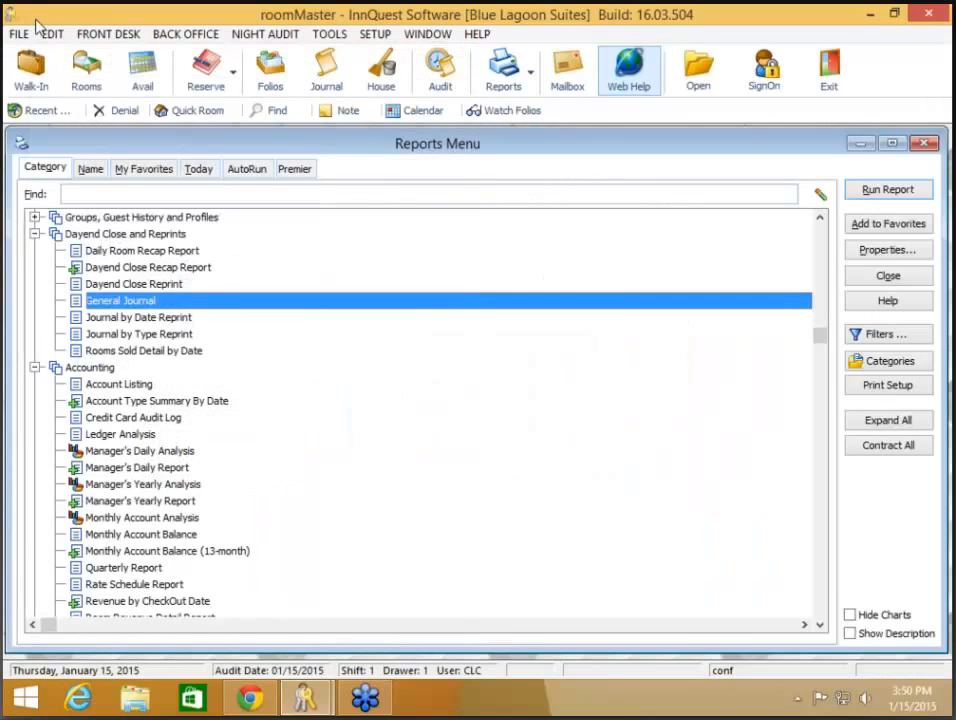
pyautogui.click(19, 33)
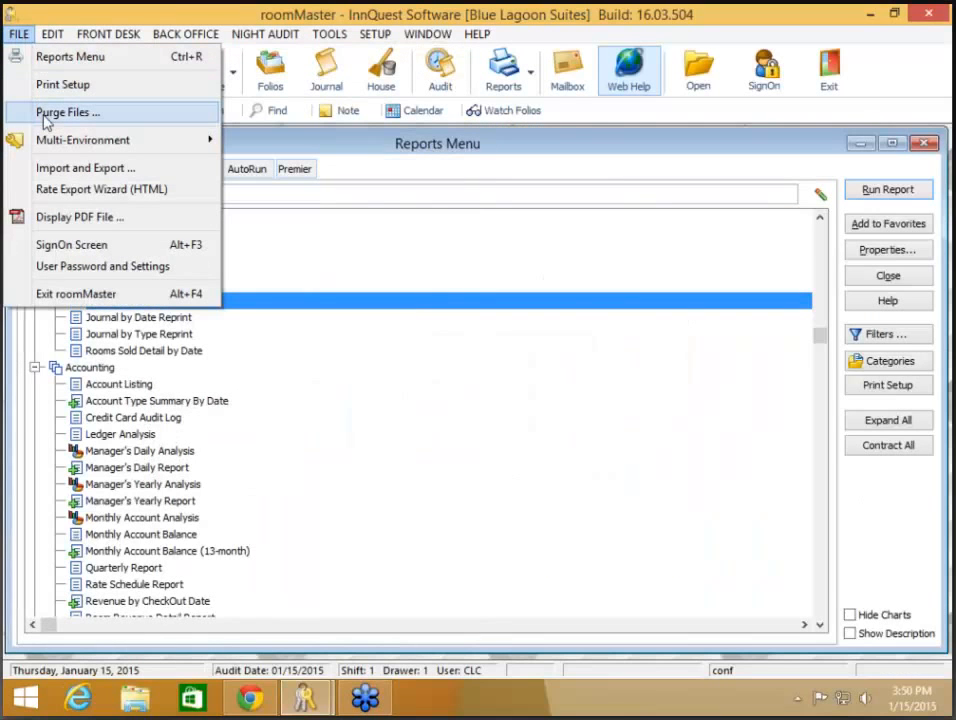
# Step: Browse the saved PDFs in the PDFReports folder via Display PDF File, then cancel without opening any
pyautogui.click(55, 220)
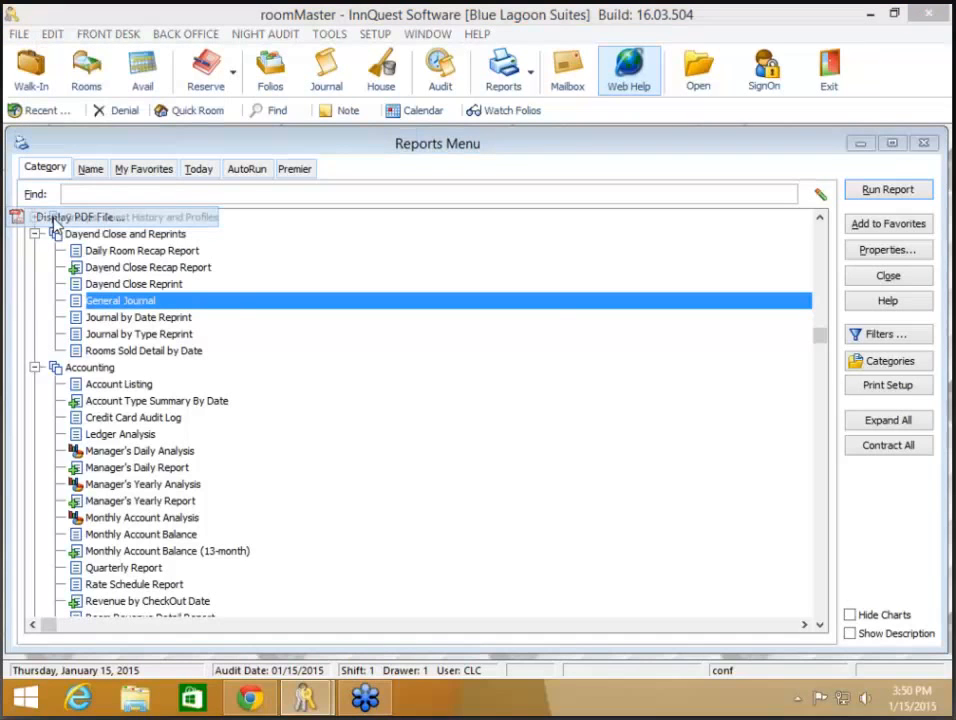
pyautogui.click(285, 330)
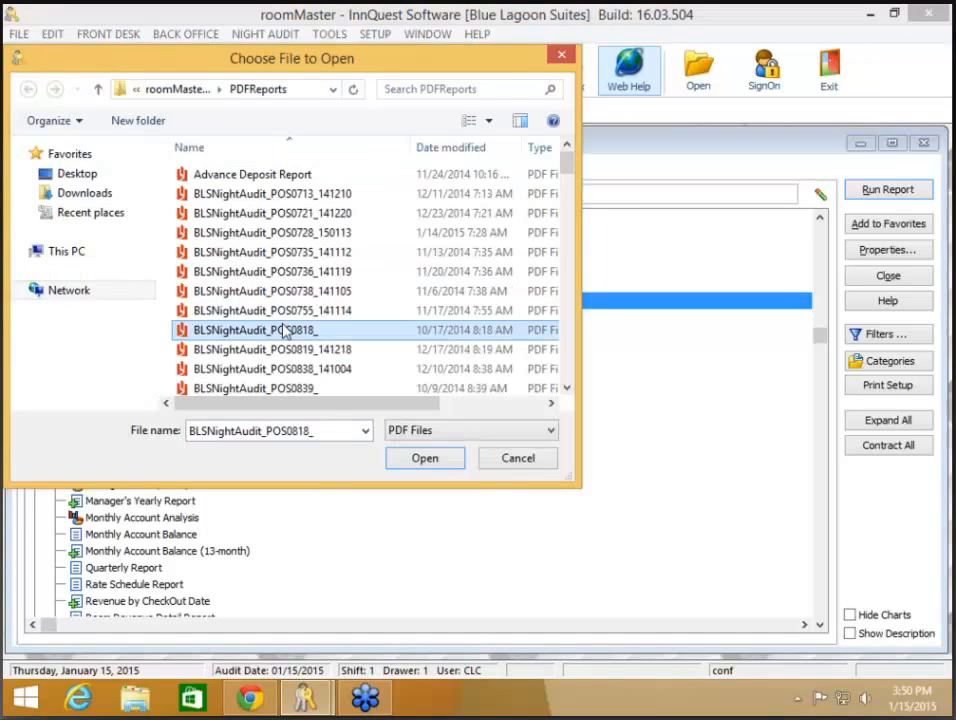
pyautogui.scroll(-6, 285, 330)
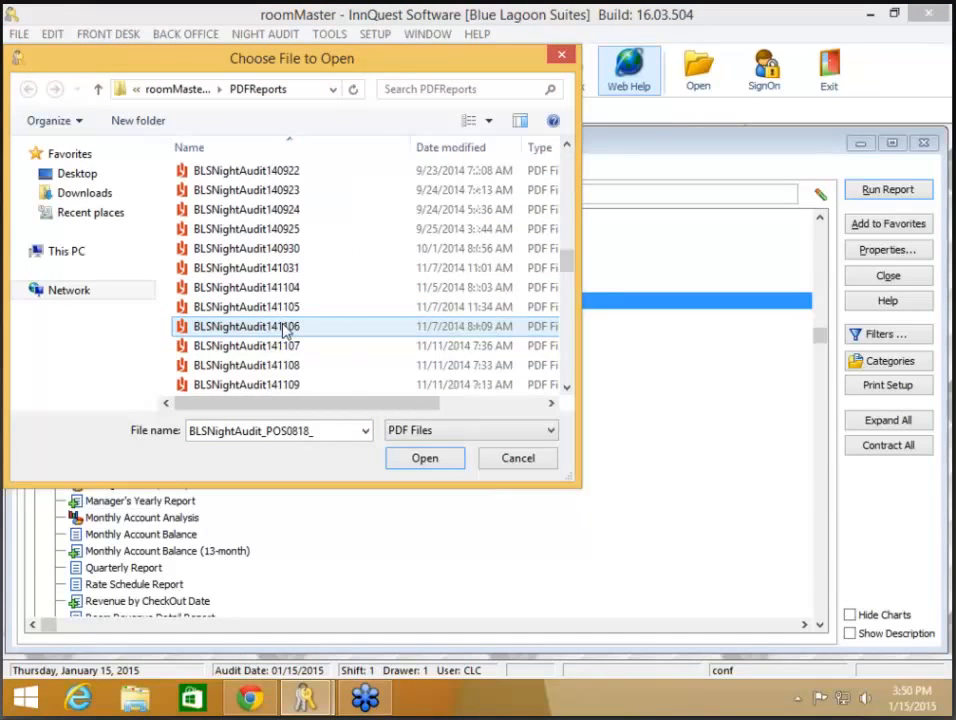
pyautogui.scroll(-10, 285, 335)
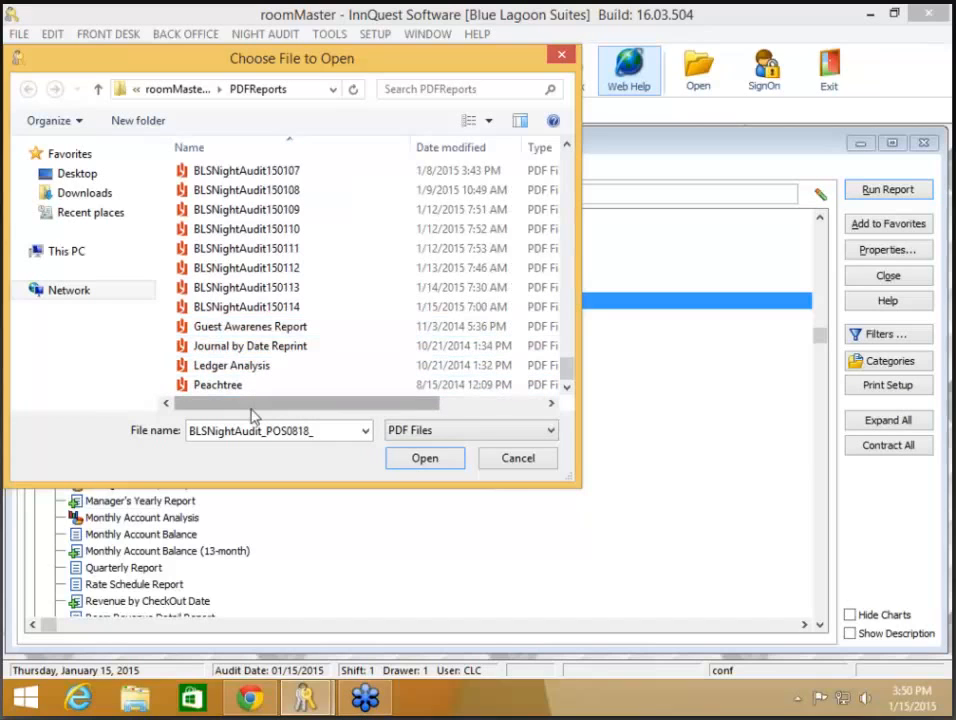
pyautogui.moveTo(254, 407); pyautogui.dragTo(181, 409)
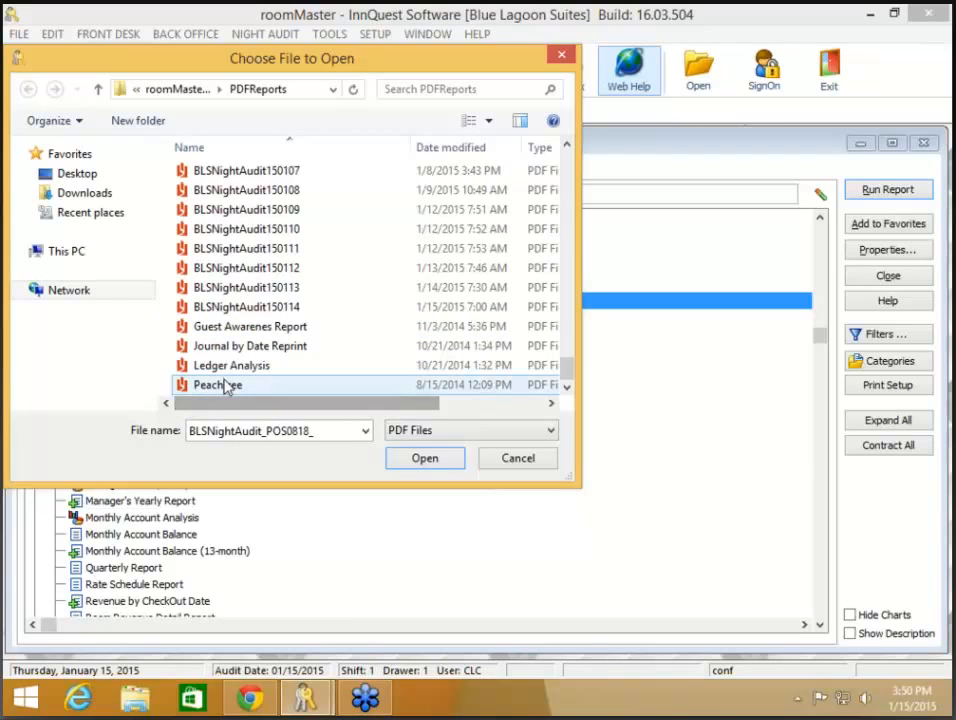
pyautogui.scroll(2, 260, 385)
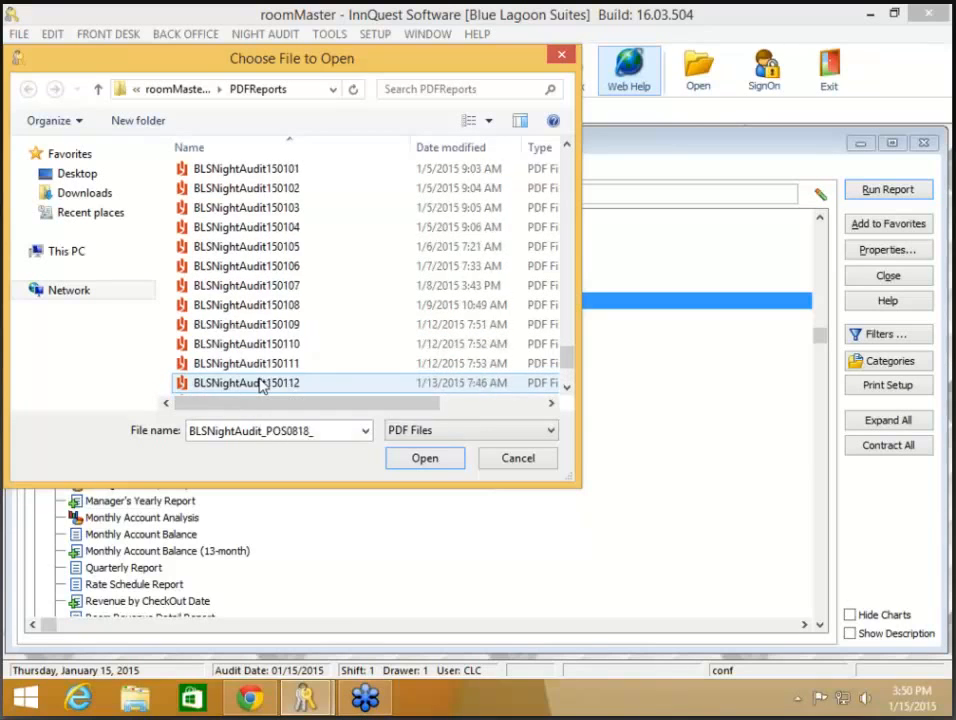
pyautogui.scroll(15, 260, 386)
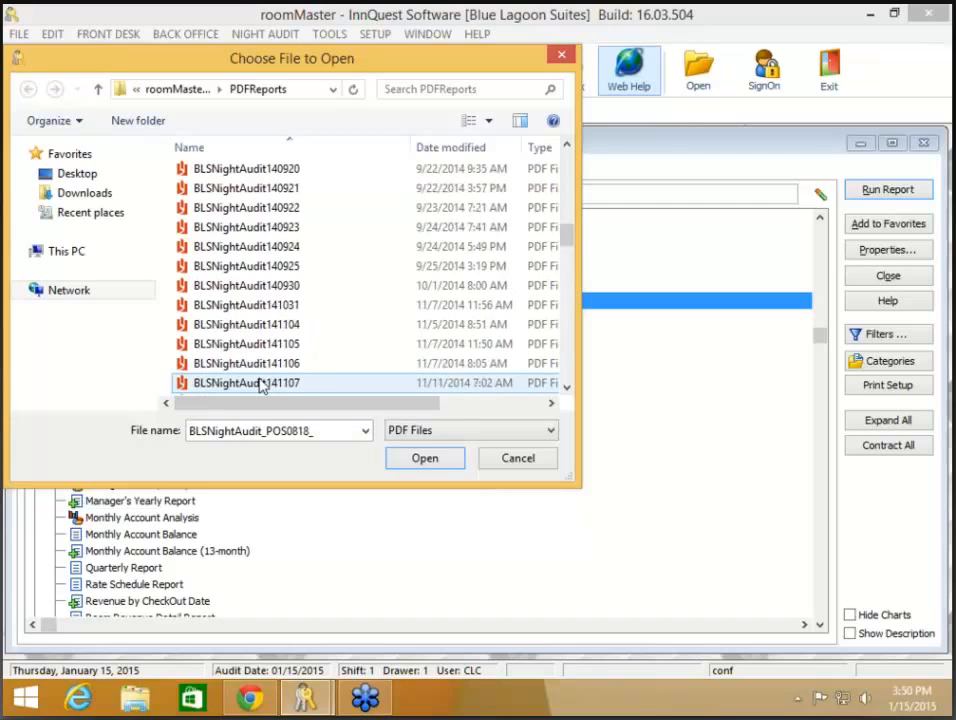
pyautogui.scroll(10, 260, 386)
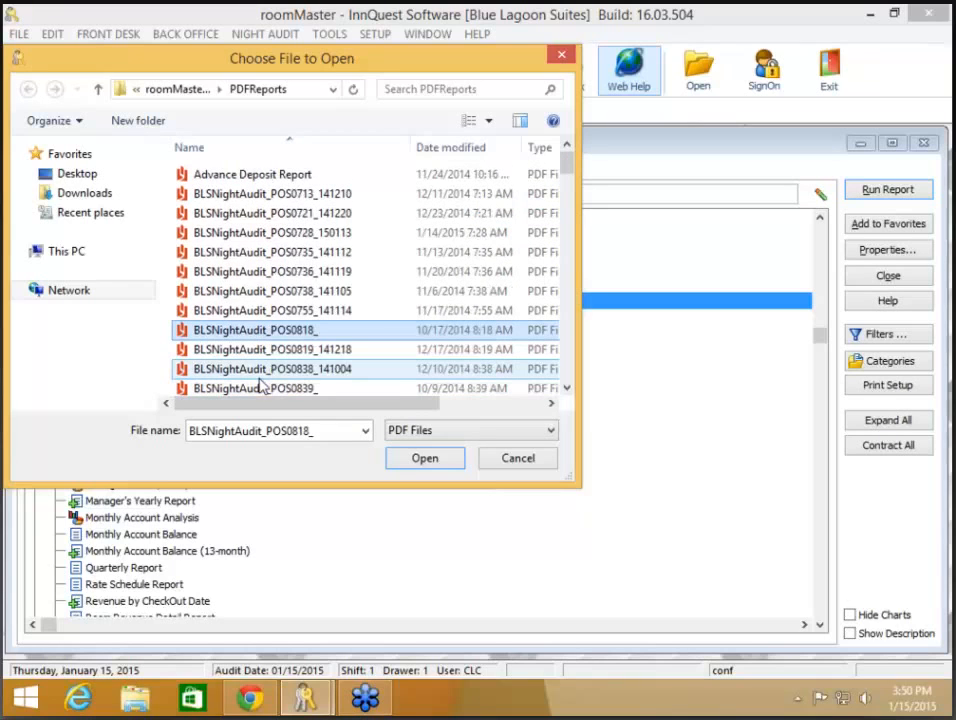
pyautogui.scroll(-10, 260, 386)
pyautogui.scroll(8, 260, 386)
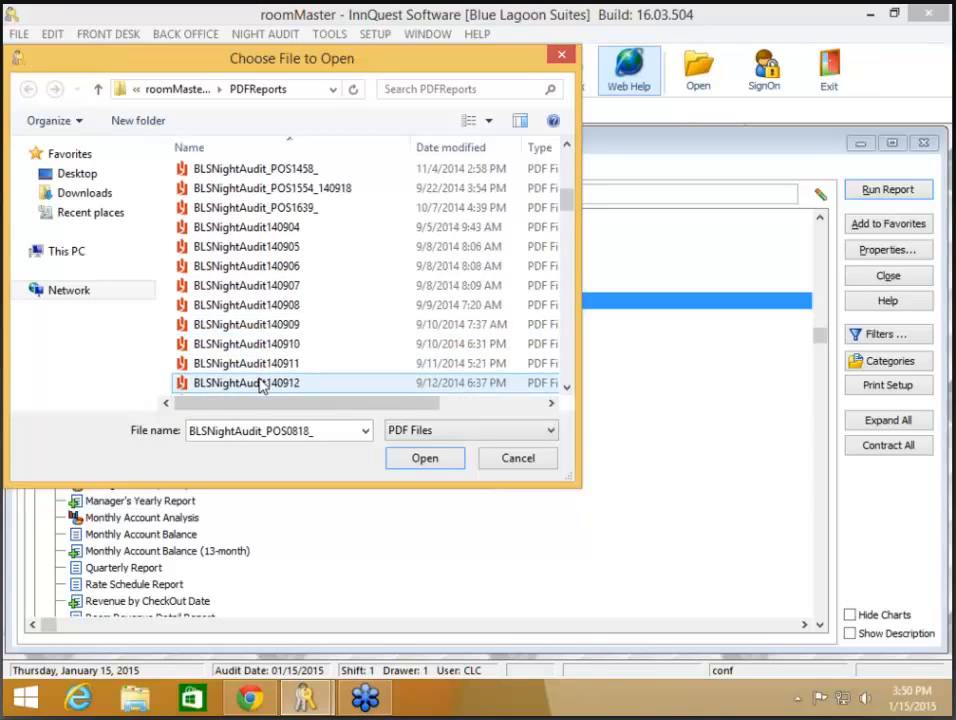
pyautogui.scroll(2, 260, 386)
pyautogui.scroll(-20, 260, 386)
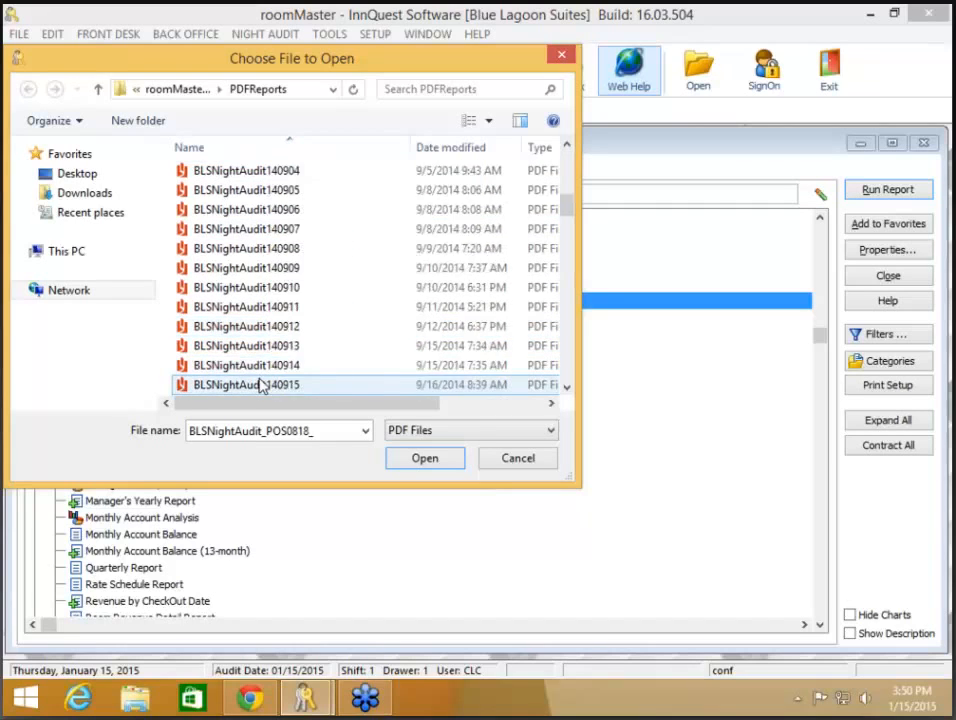
pyautogui.scroll(-15, 262, 386)
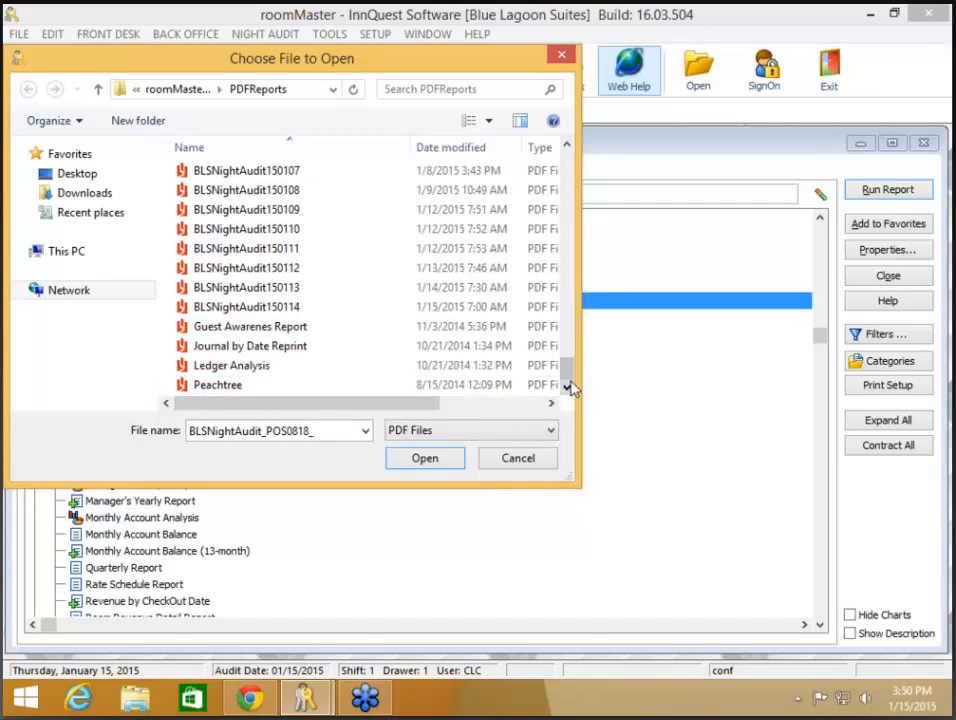
pyautogui.moveTo(572, 378); pyautogui.dragTo(572, 162)
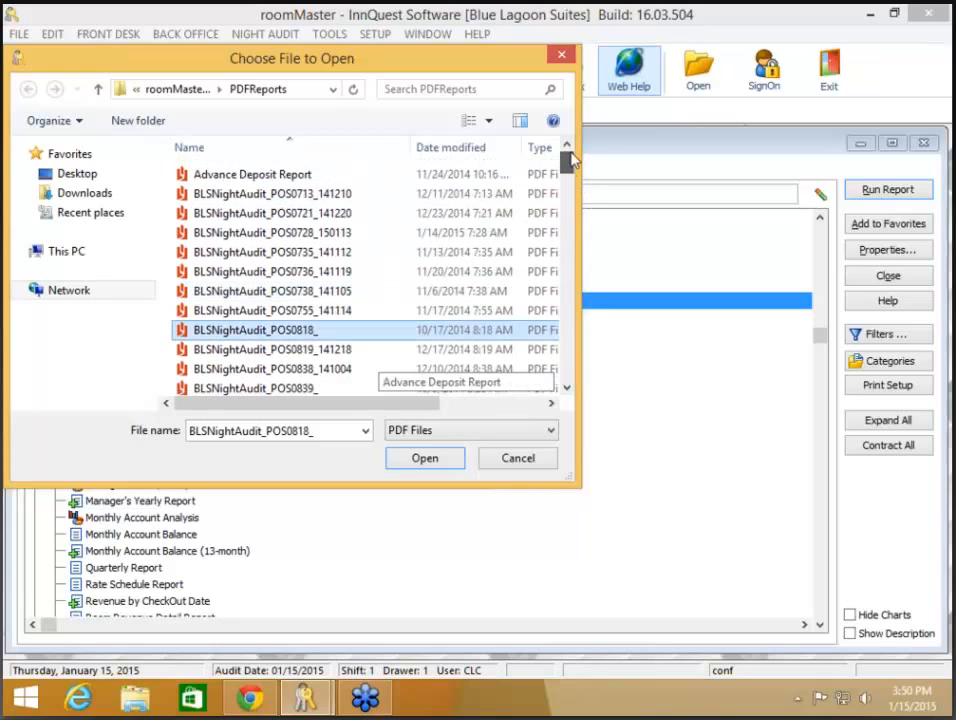
pyautogui.click(541, 455)
# Step: Run the General Journal for 01/14/2015, collect it for combining, then run the Manager's Daily Report
pyautogui.doubleClick(112, 303)
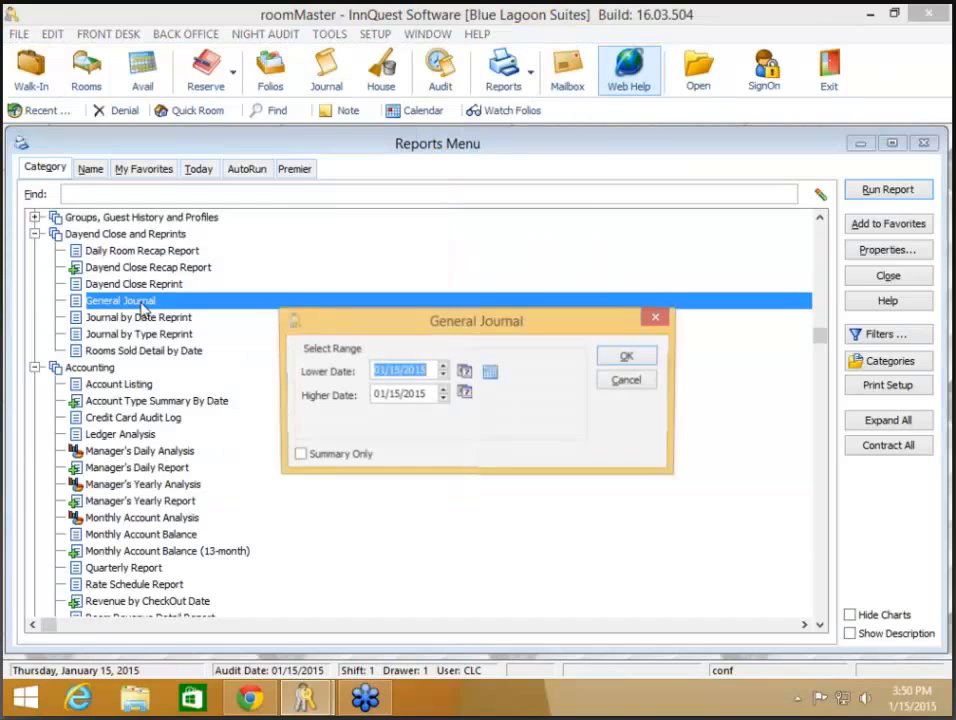
pyautogui.click(442, 374)
pyautogui.click(442, 399)
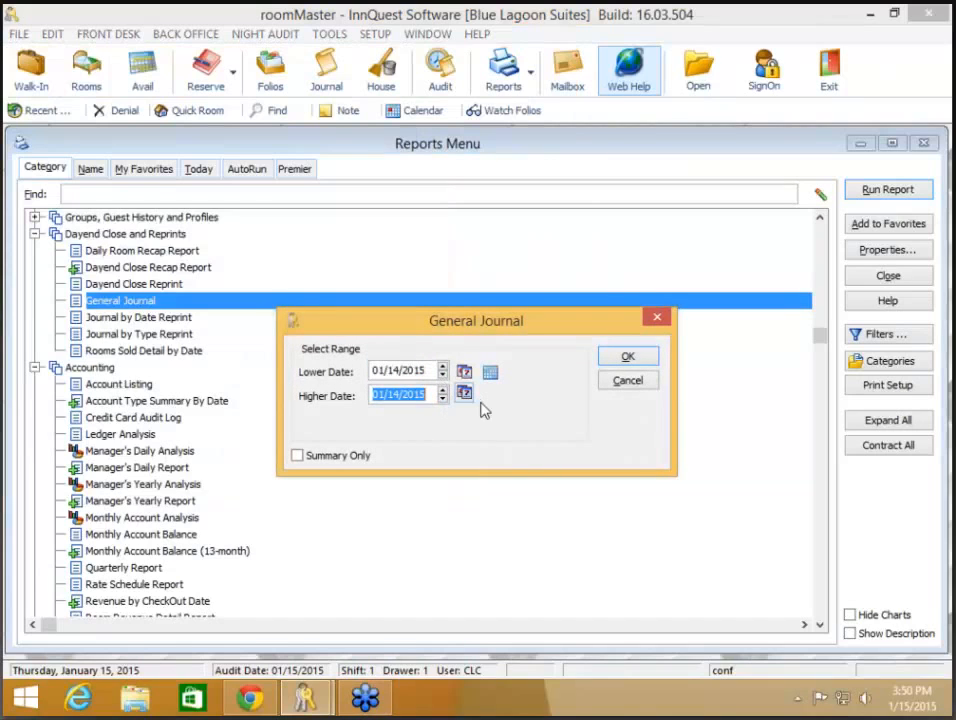
pyautogui.click(627, 362)
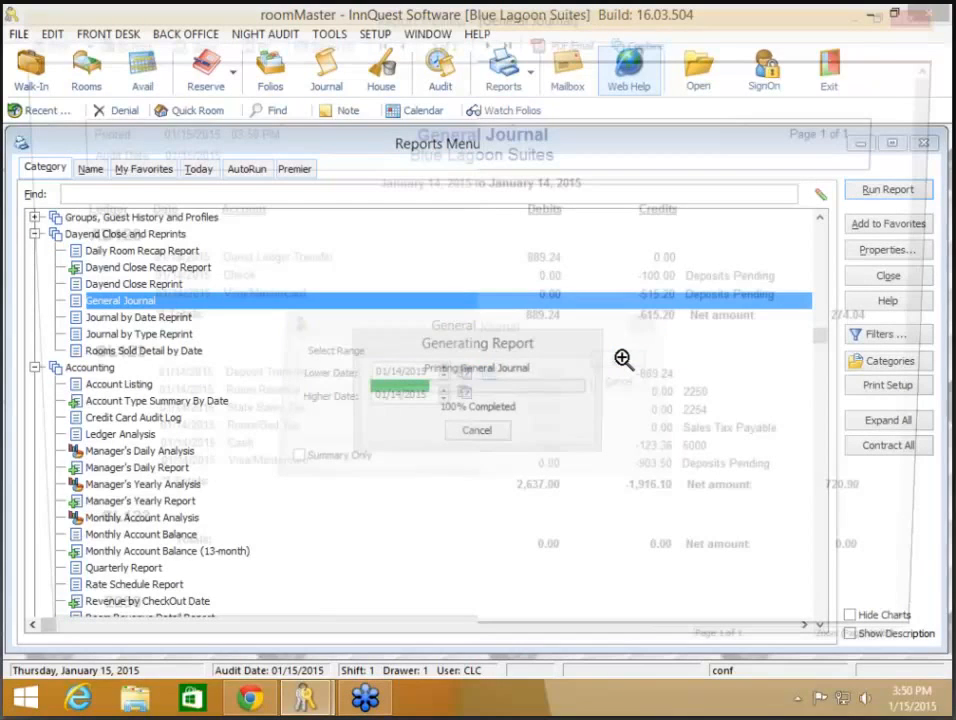
pyautogui.click(646, 42)
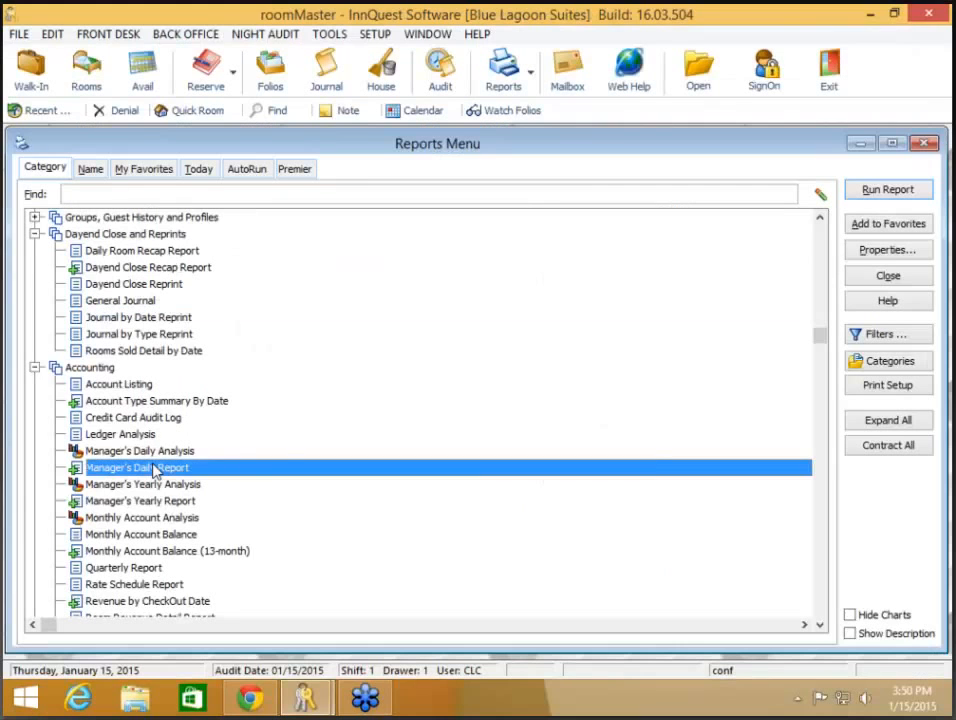
pyautogui.doubleClick(184, 467)
pyautogui.click(608, 337)
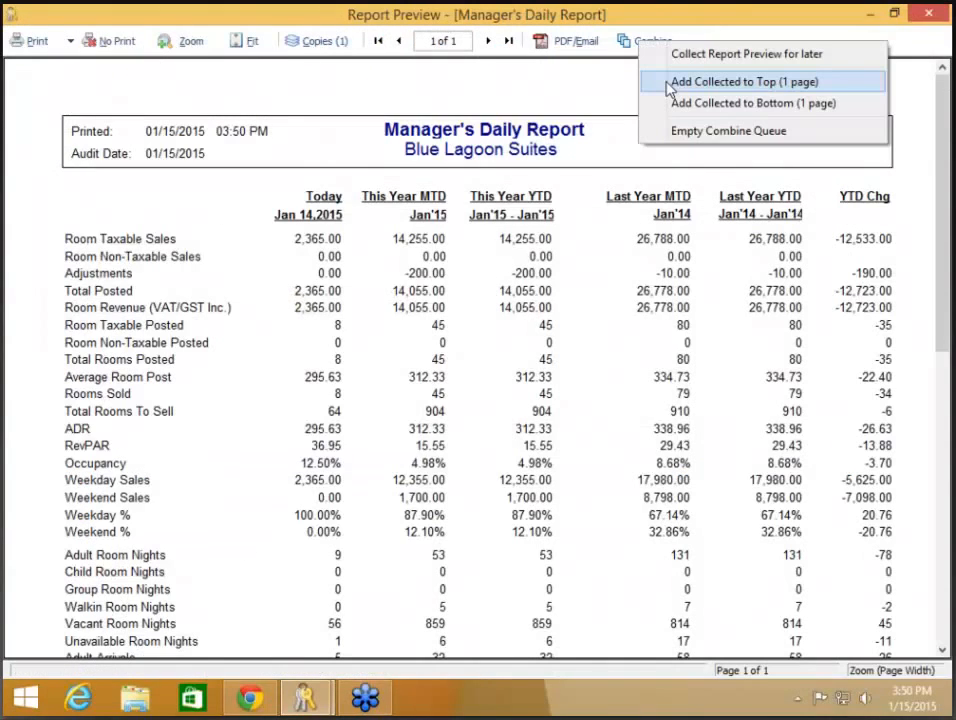
# Step: Put the collected General Journal on top and save the combined PDF into roomMaster 16 Premier
pyautogui.click(668, 84)
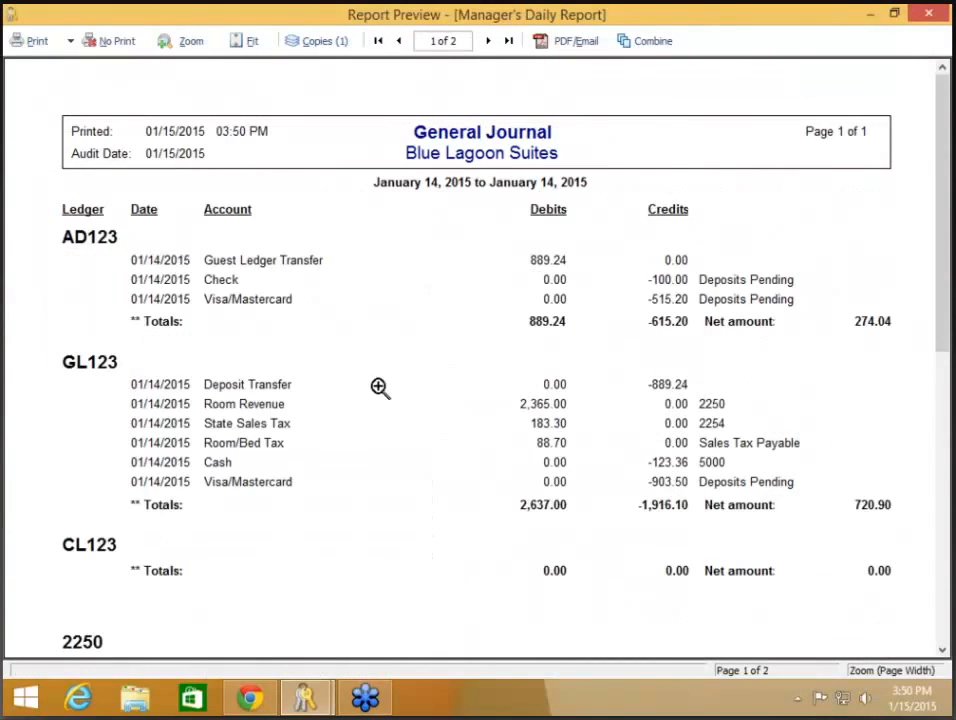
pyautogui.click(575, 46)
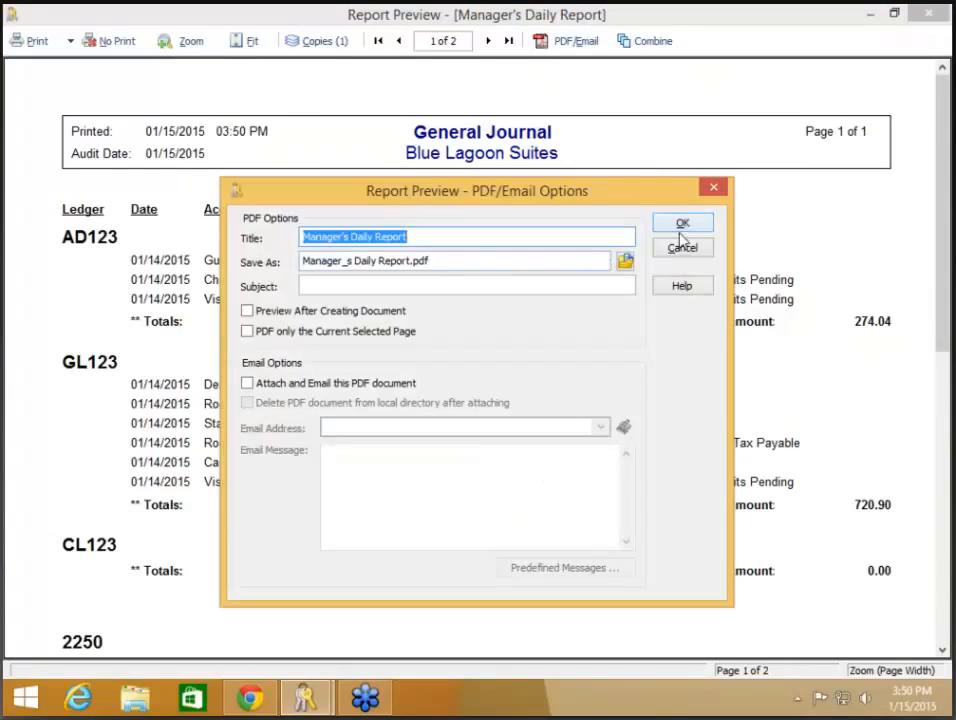
pyautogui.click(625, 261)
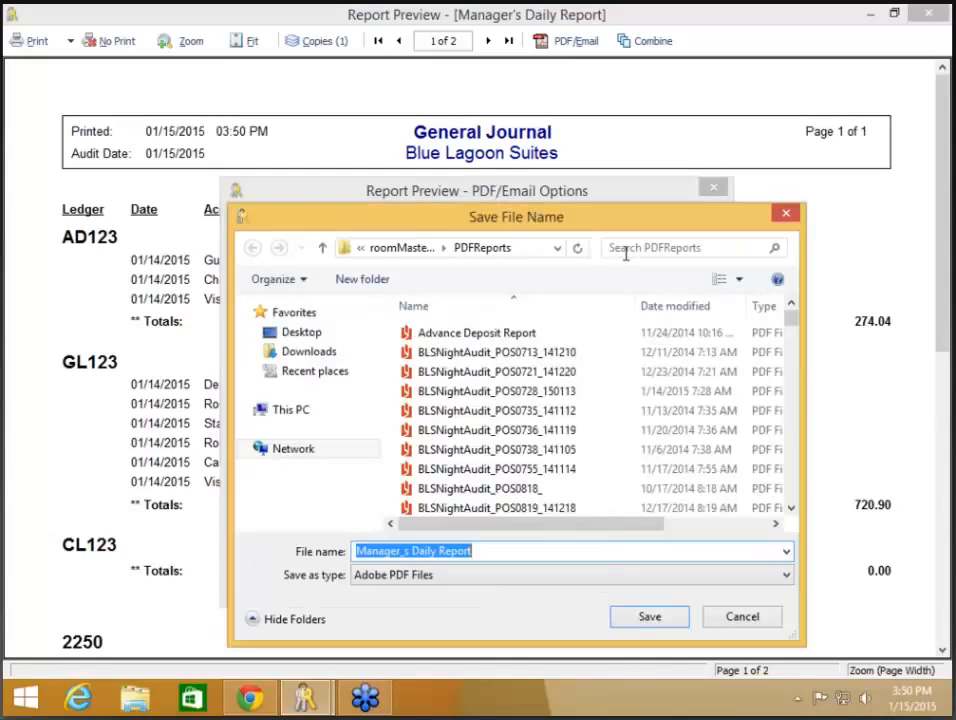
pyautogui.click(422, 248)
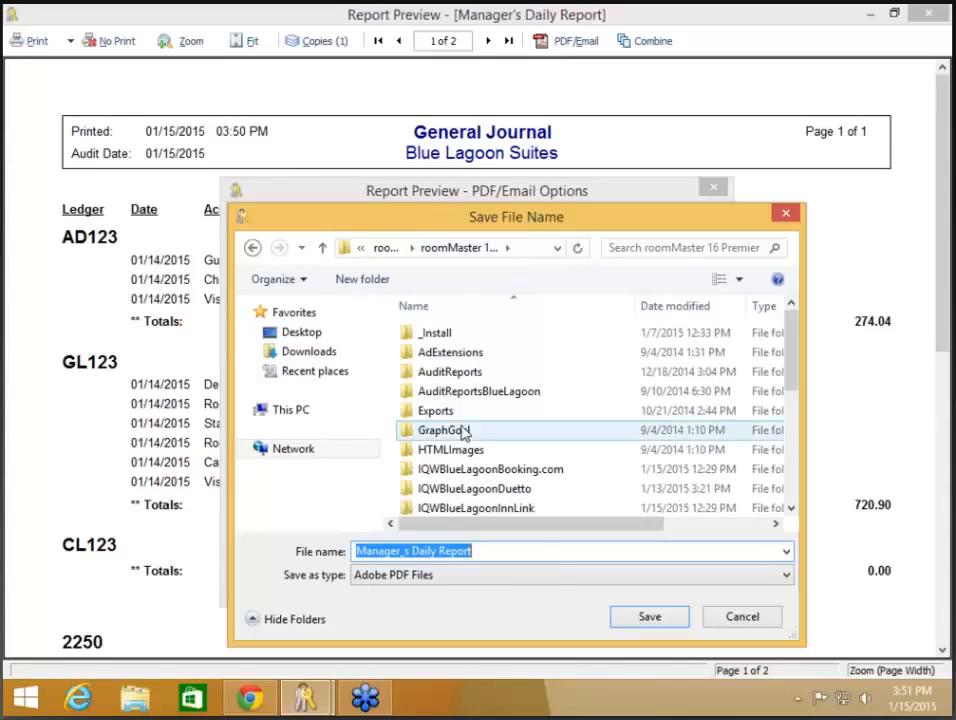
pyautogui.click(651, 617)
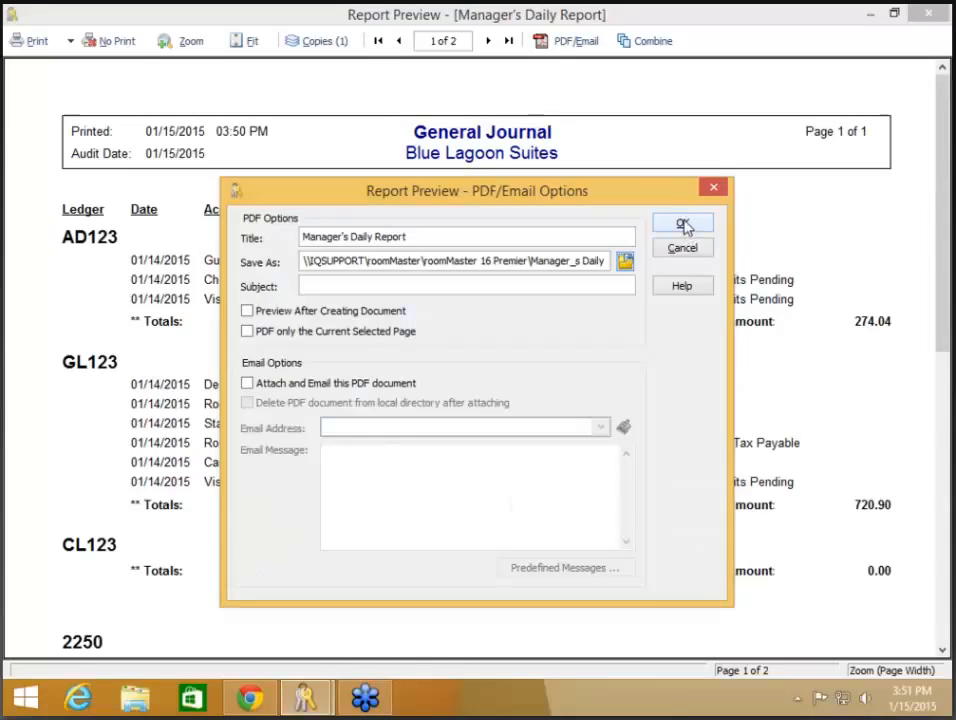
pyautogui.click(684, 225)
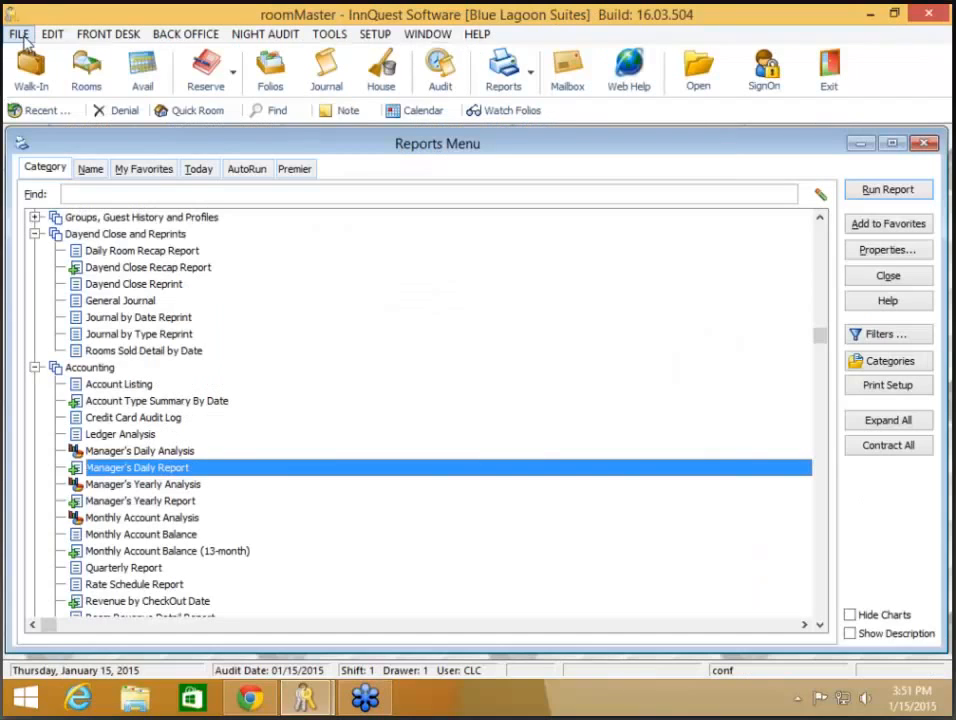
# Step: Open Manager_s Daily Report.pdf from the roomMaster 16 Premier folder through FILE > Display PDF File
pyautogui.click(19, 34)
pyautogui.click(80, 217)
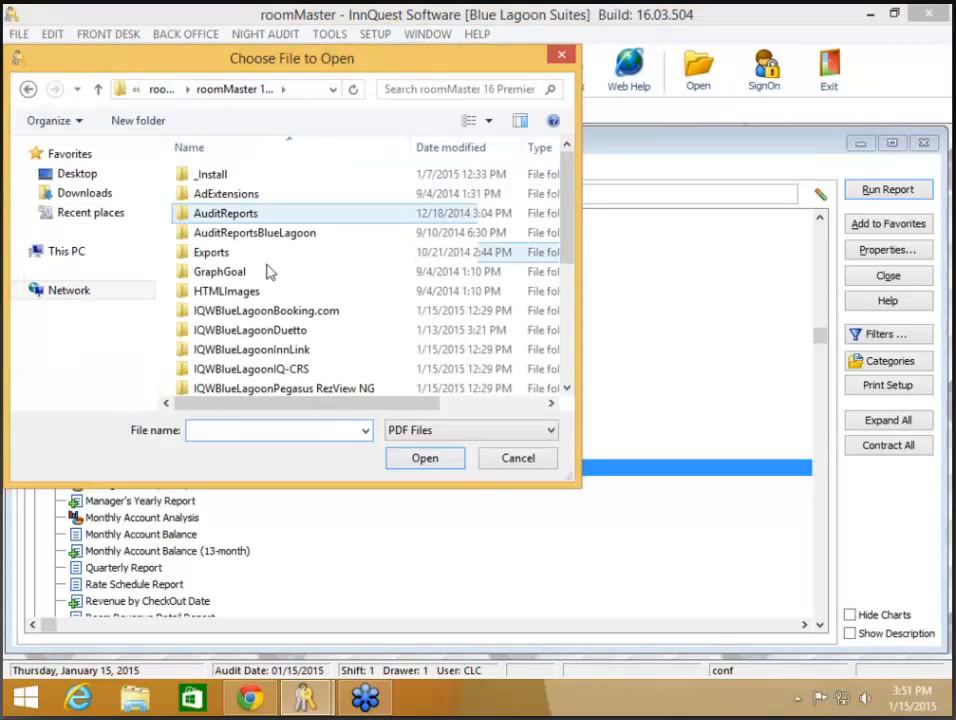
pyautogui.scroll(-1, 343, 365)
pyautogui.scroll(-3, 343, 365)
pyautogui.click(341, 364)
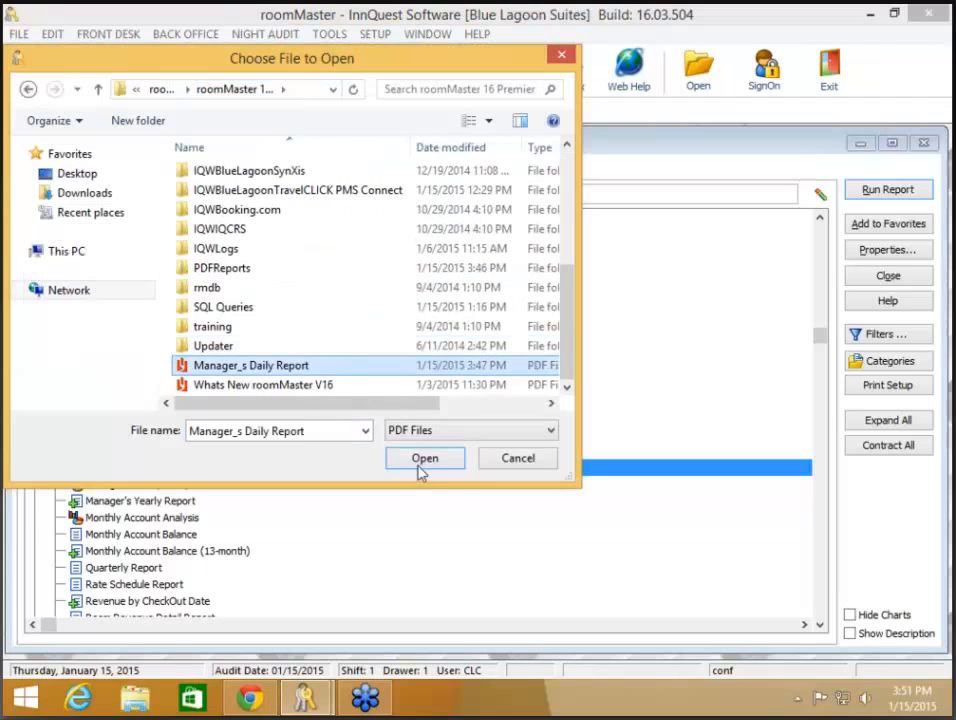
pyautogui.click(427, 466)
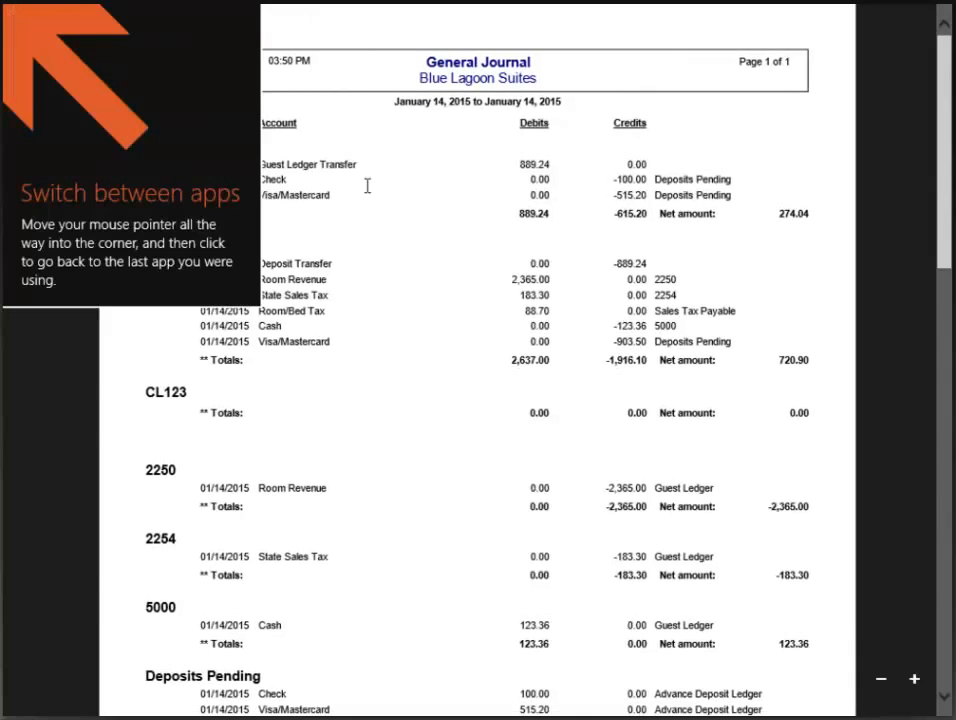
# Step: Scroll through the Manager_s Daily Report PDF, then close the Reader app
pyautogui.scroll(-15, 369, 195)
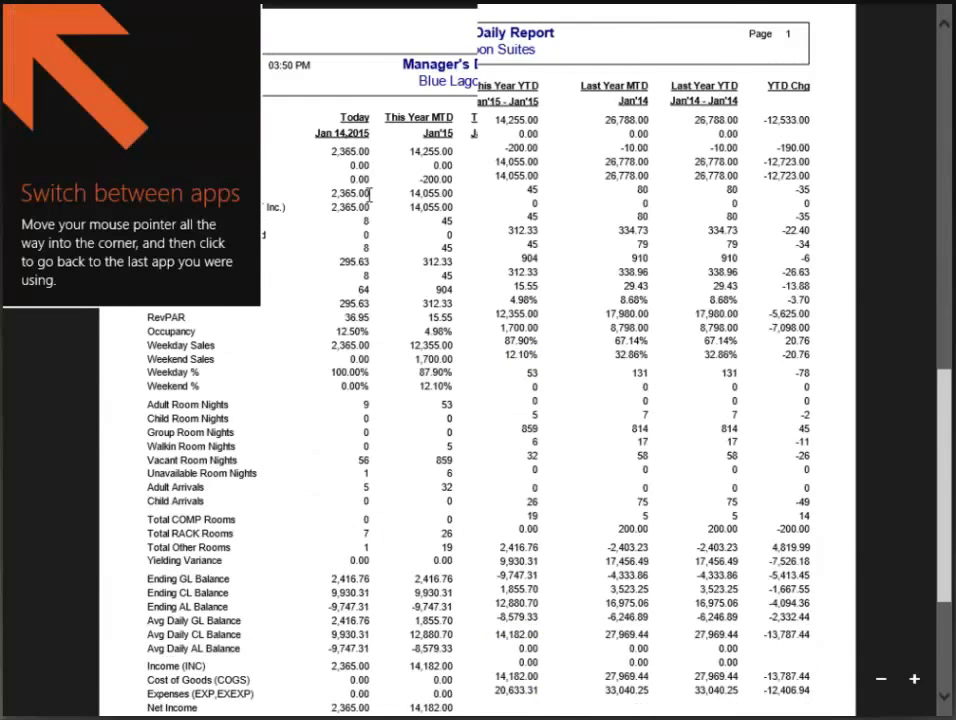
pyautogui.scroll(15, 369, 195)
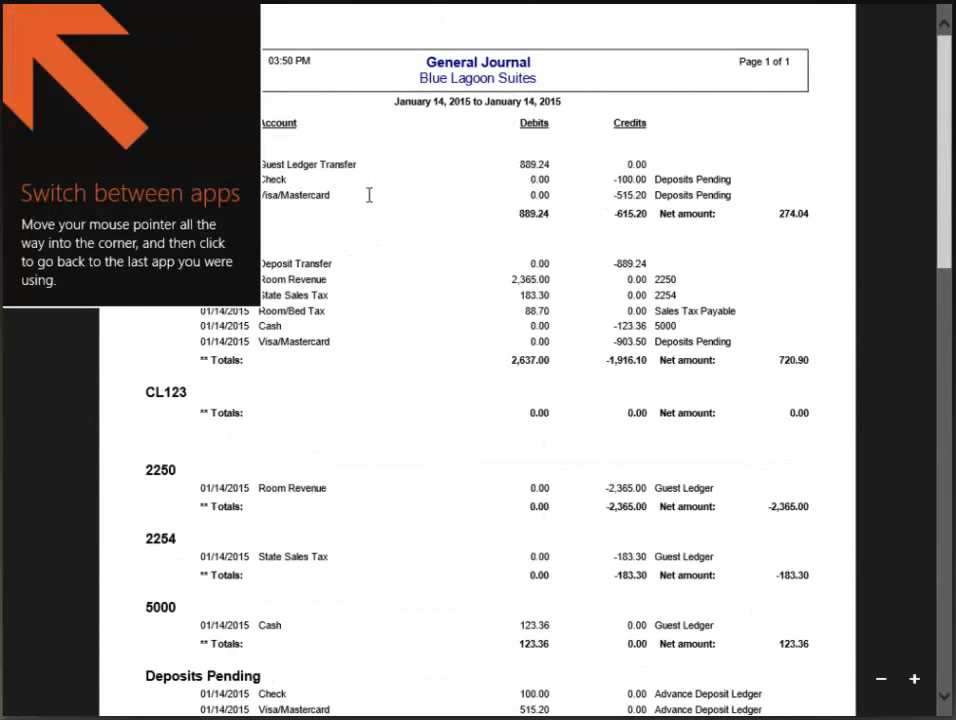
pyautogui.moveTo(933, 21)
pyautogui.scroll(-10, 583, 360)
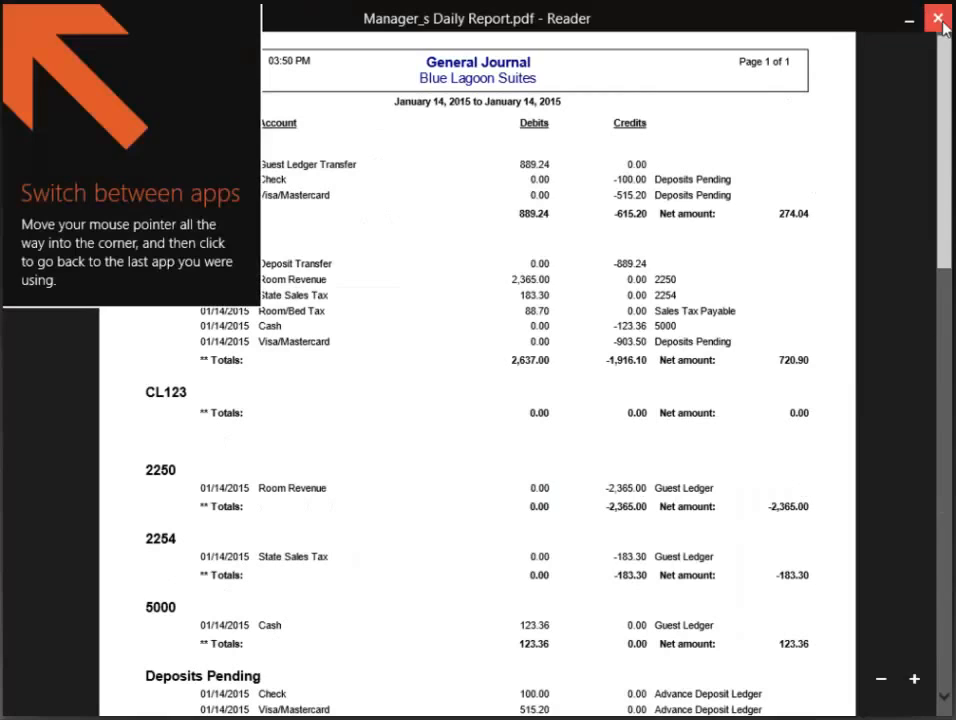
pyautogui.click(933, 21)
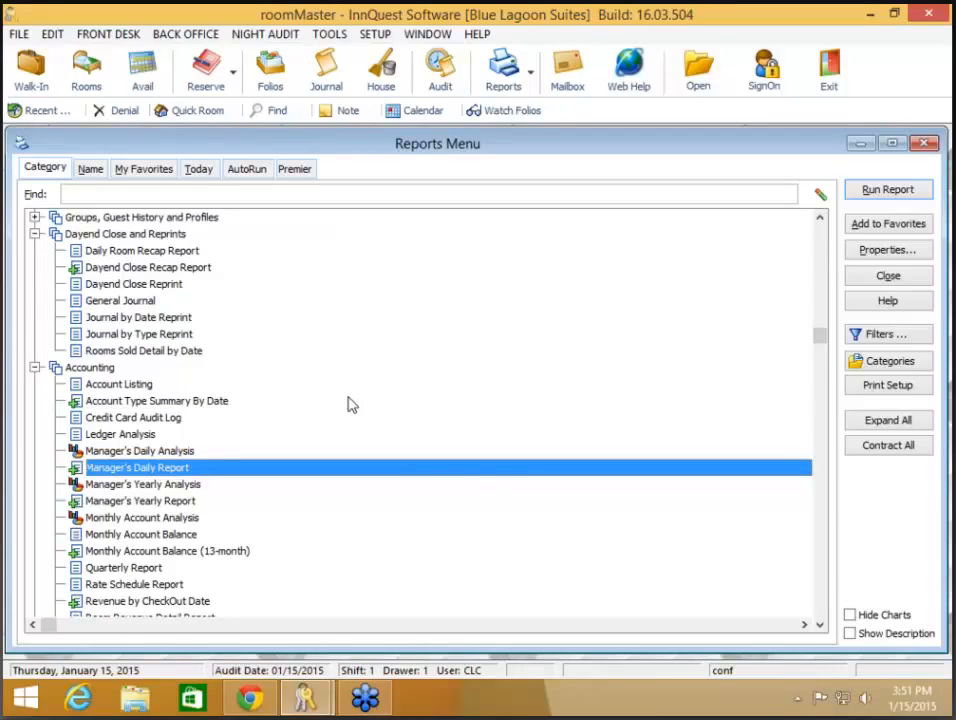
# Step: Close the Reports Menu dialog
pyautogui.click(880, 286)
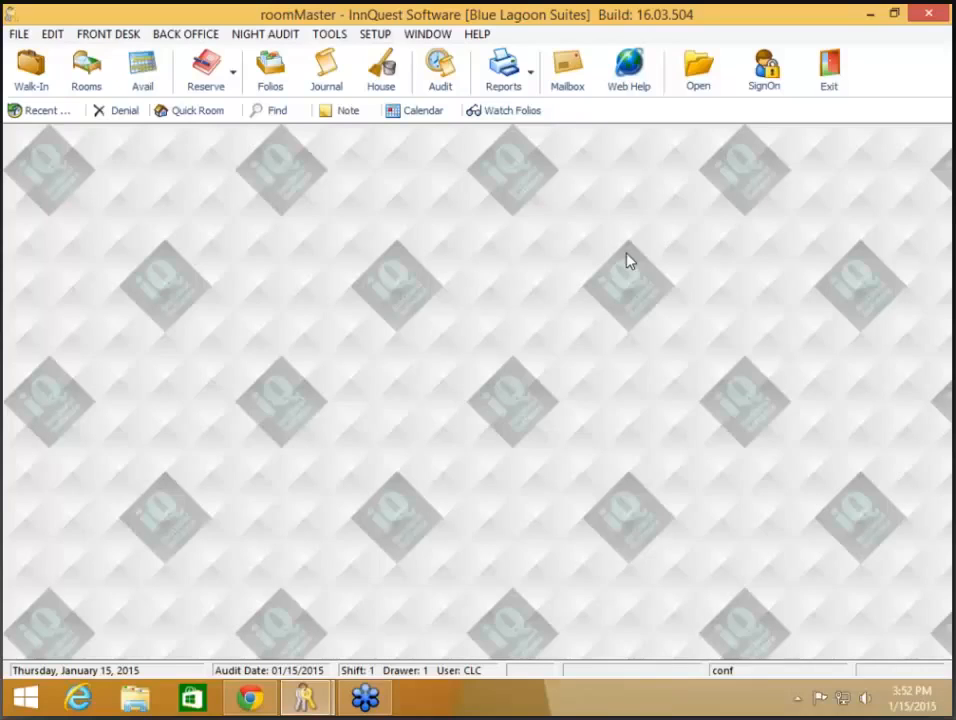
# Step: Bring Chrome forward on the InnQuest Software webinars tab
pyautogui.click(249, 697)
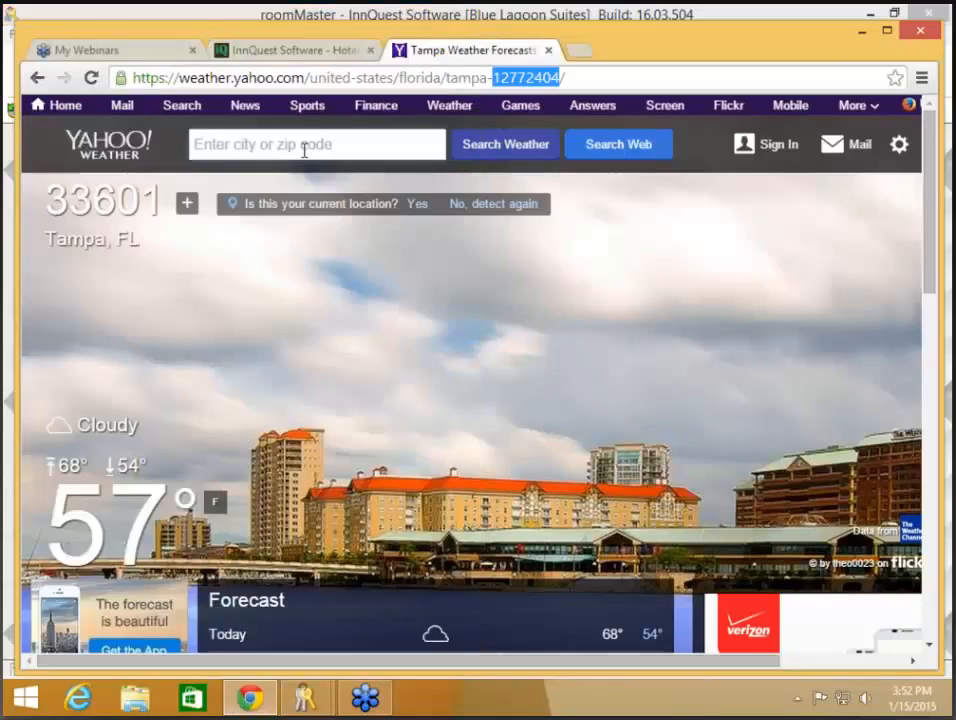
pyautogui.click(273, 47)
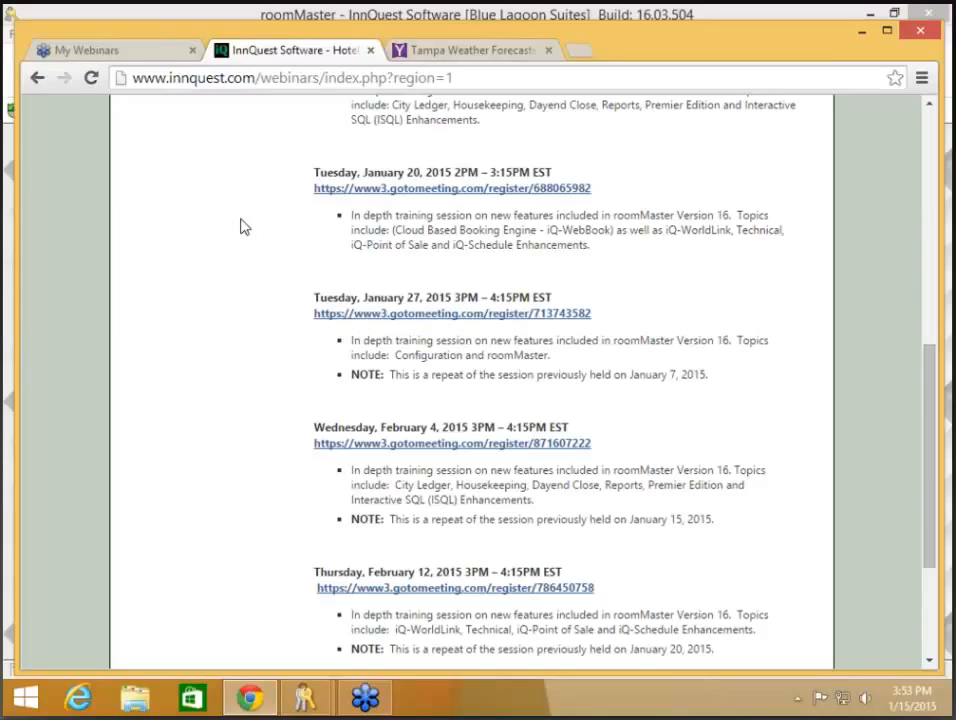
# Step: Bring roomMaster forward, run Help > Check for Updates, and close the 'no new updates' notice
pyautogui.click(304, 705)
pyautogui.click(300, 645)
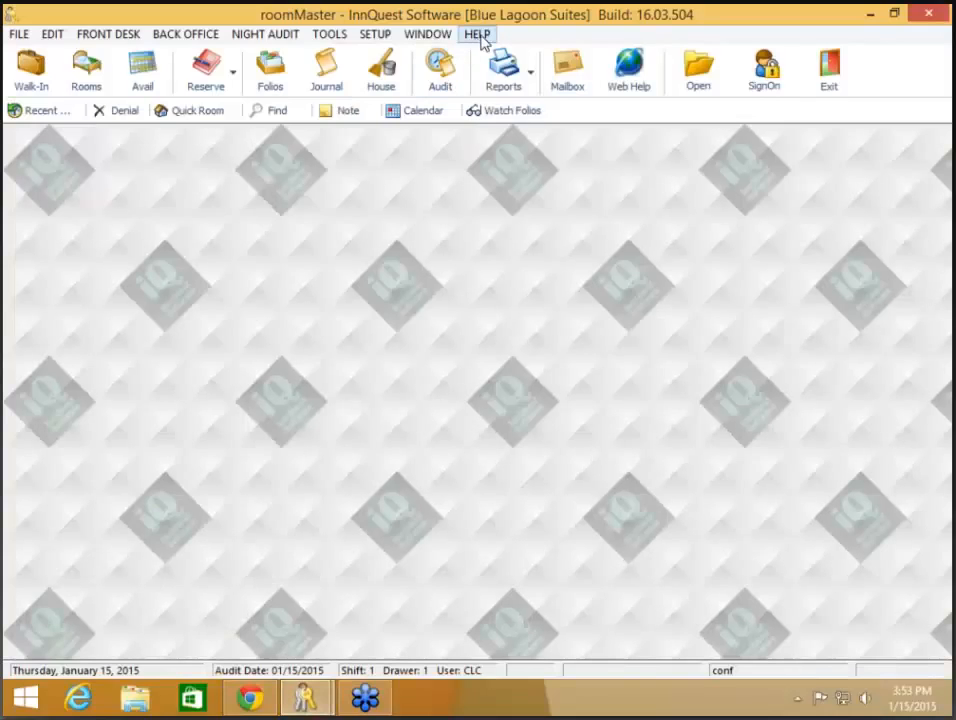
pyautogui.click(480, 35)
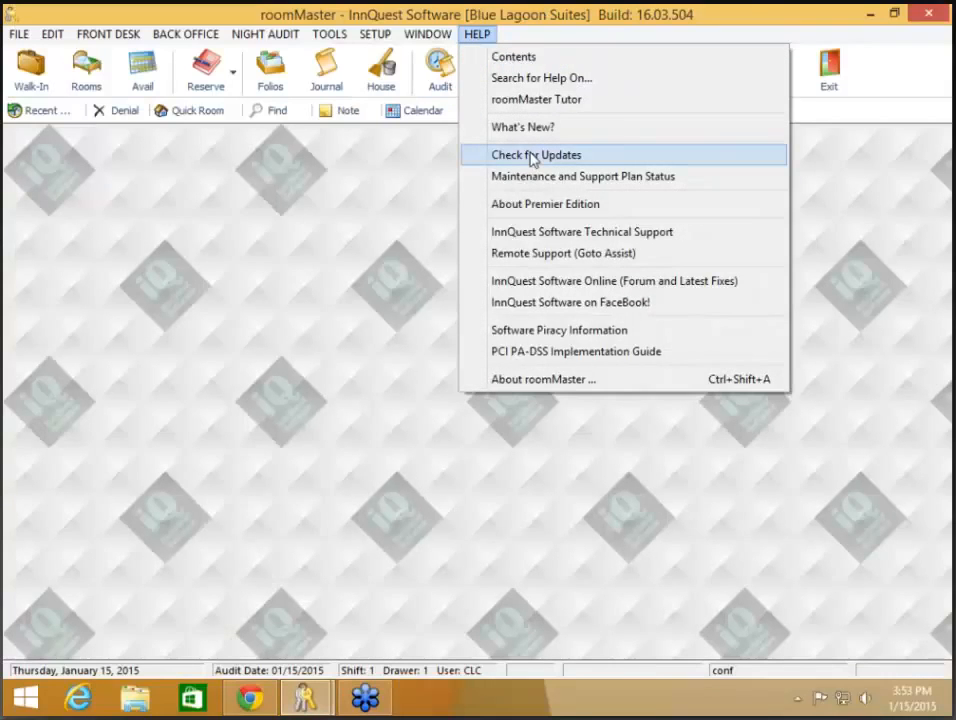
pyautogui.click(533, 157)
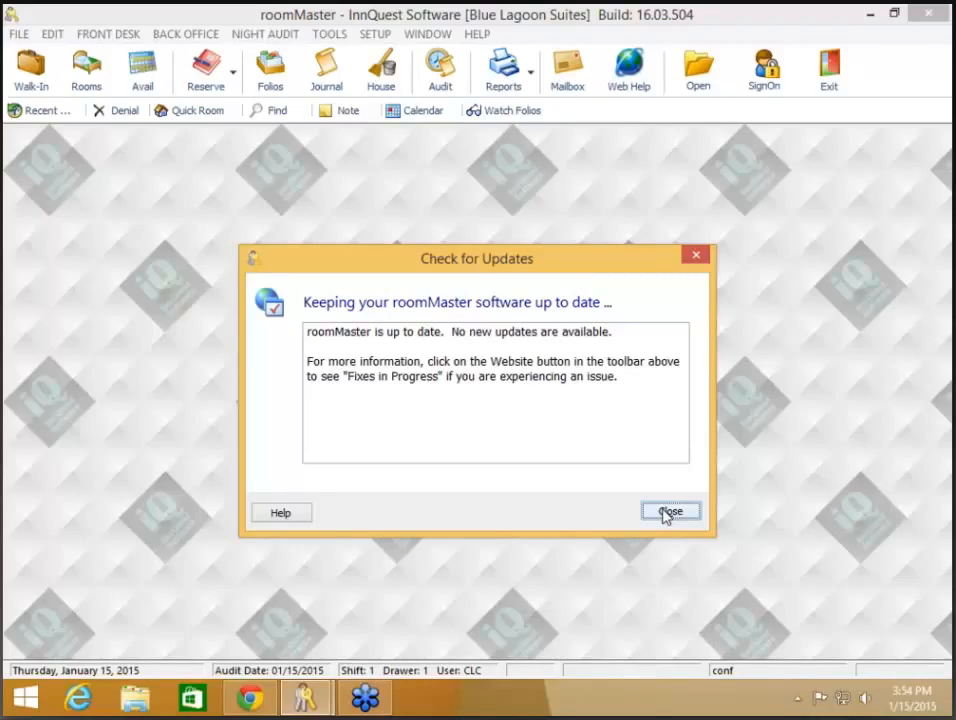
pyautogui.click(666, 514)
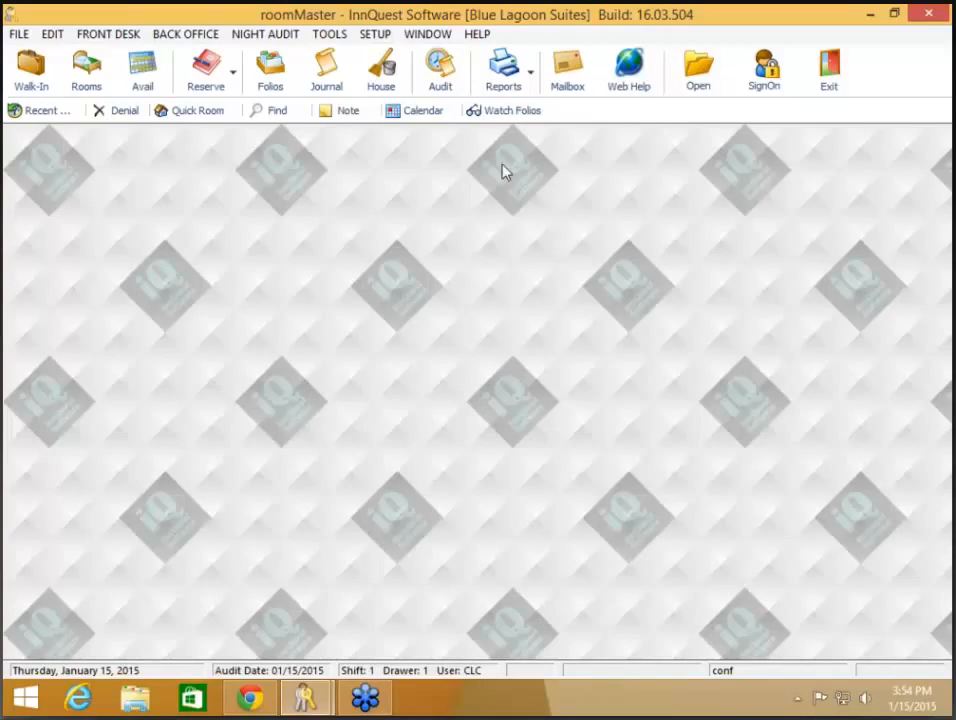
# Step: Open the reports list and cancel the Manager's Daily Report without running it
pyautogui.click(513, 80)
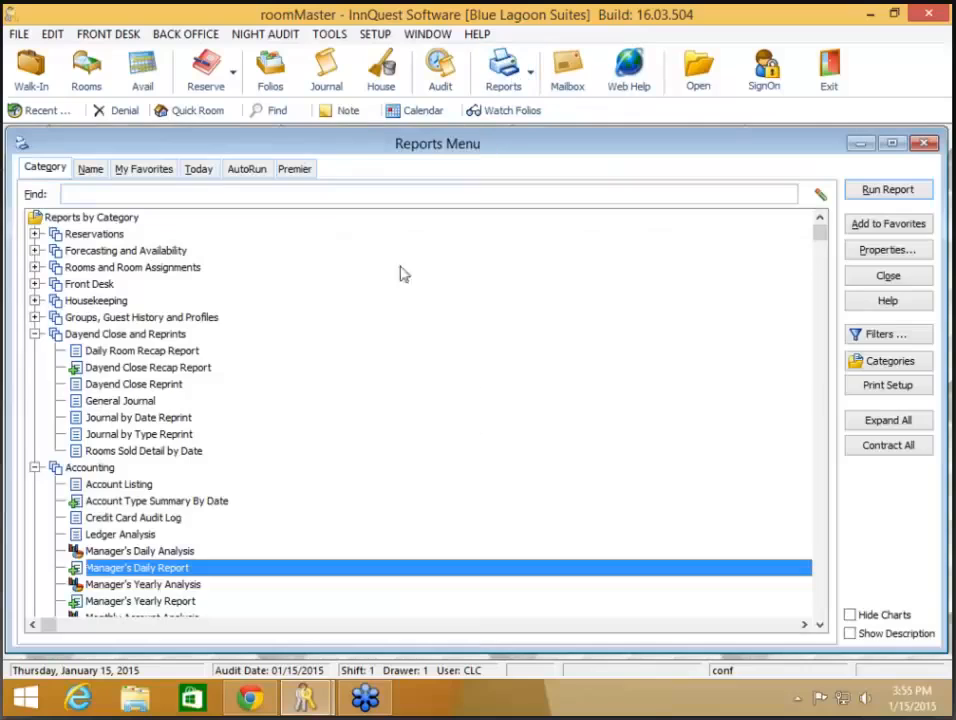
pyautogui.doubleClick(163, 568)
pyautogui.click(622, 358)
# Step: Run the General Journal report with the lower date set to 01/07/2015, through 01/15/2015
pyautogui.doubleClick(132, 403)
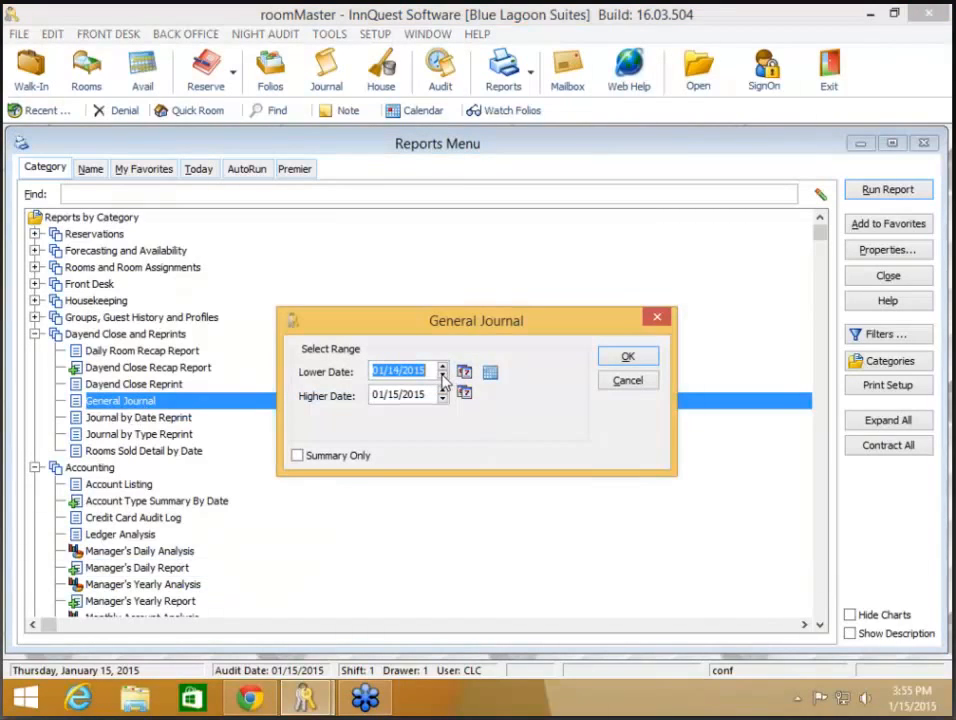
pyautogui.click(443, 376)
pyautogui.click(642, 355)
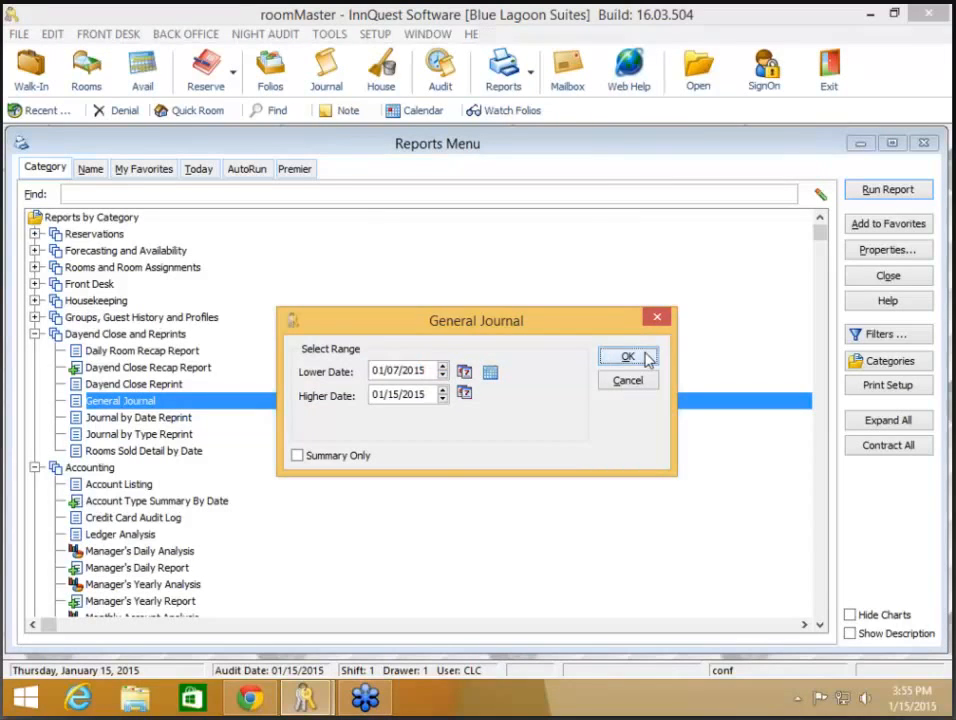
pyautogui.click(646, 358)
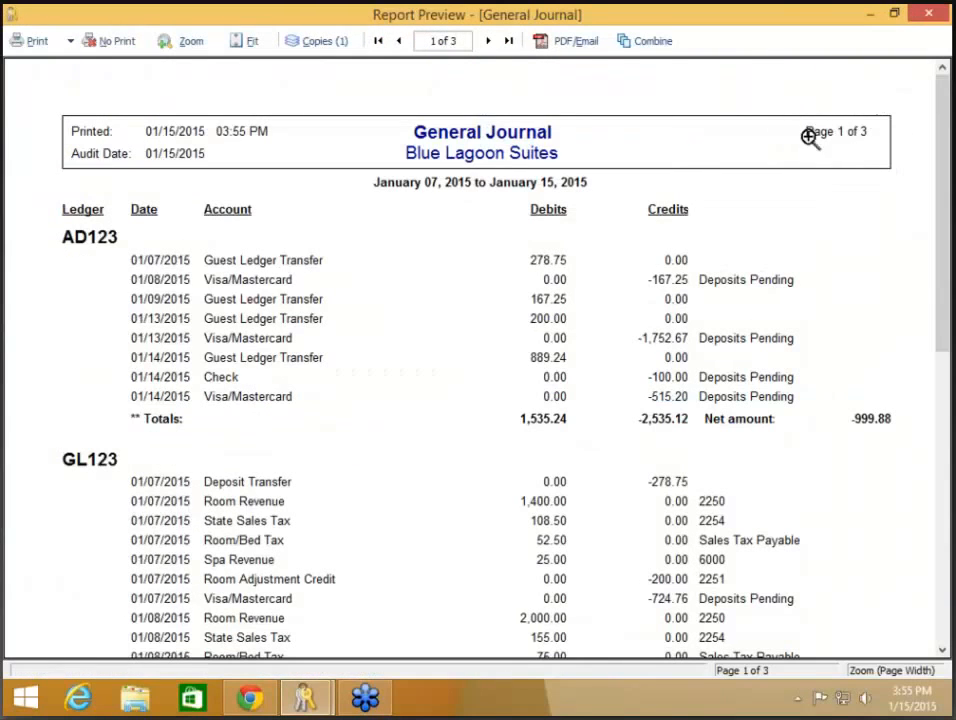
# Step: Page forward and back through all three General Journal pages twice, then close it with No Print
pyautogui.click(488, 41)
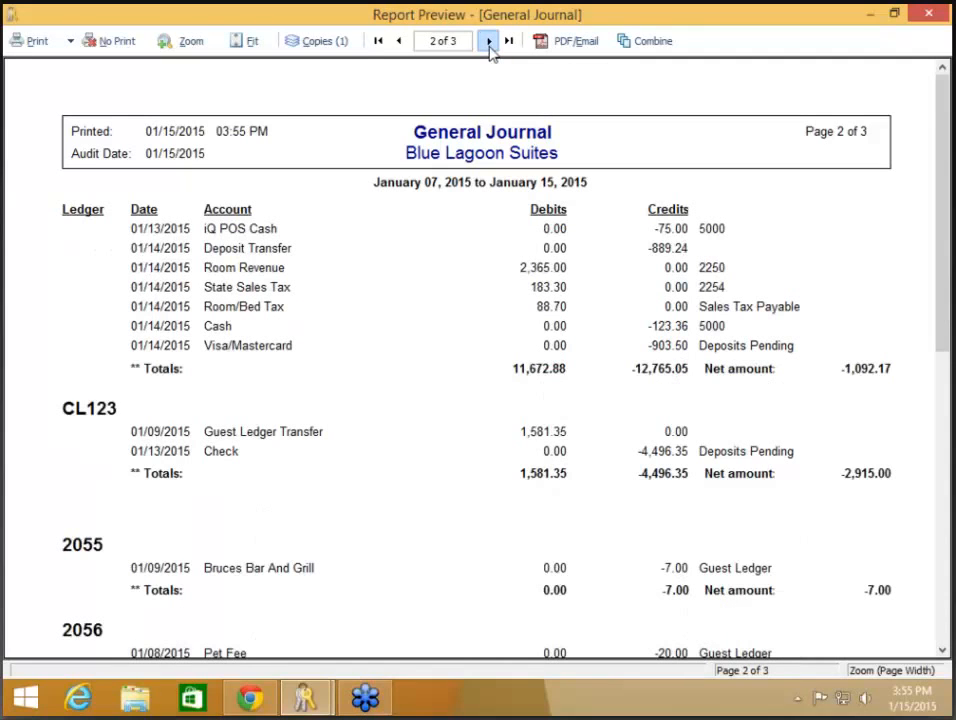
pyautogui.click(488, 41)
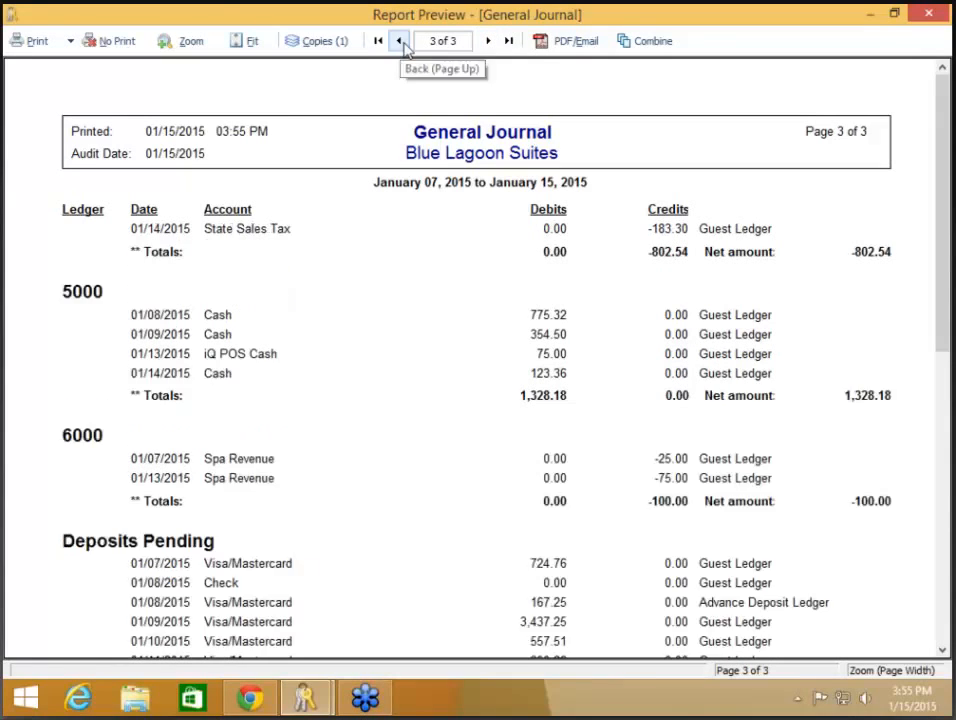
pyautogui.click(401, 43)
pyautogui.click(401, 43)
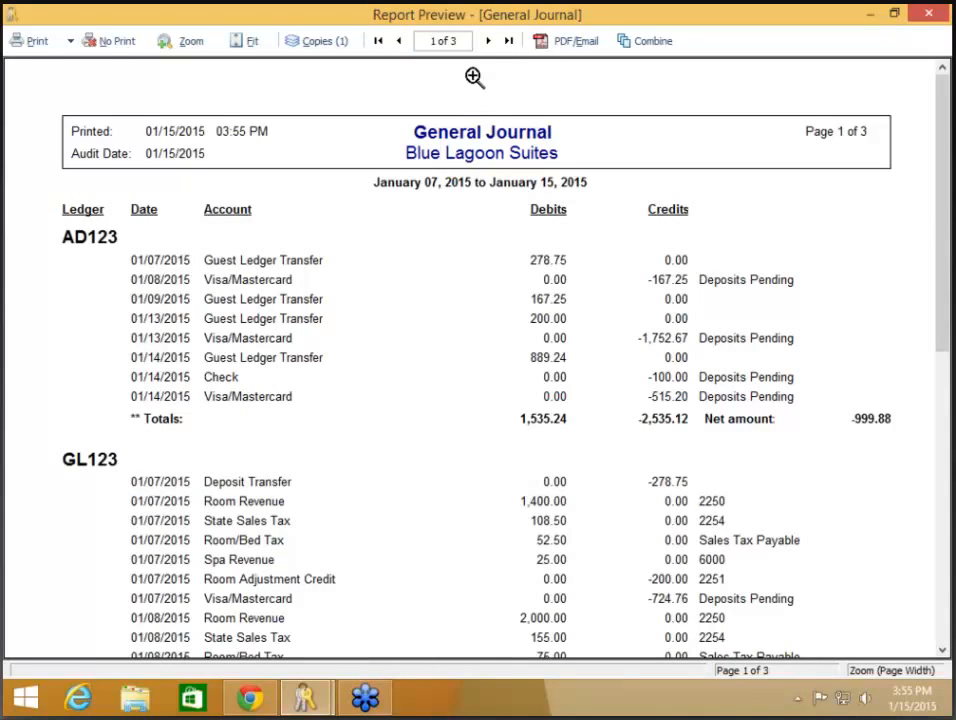
pyautogui.click(488, 43)
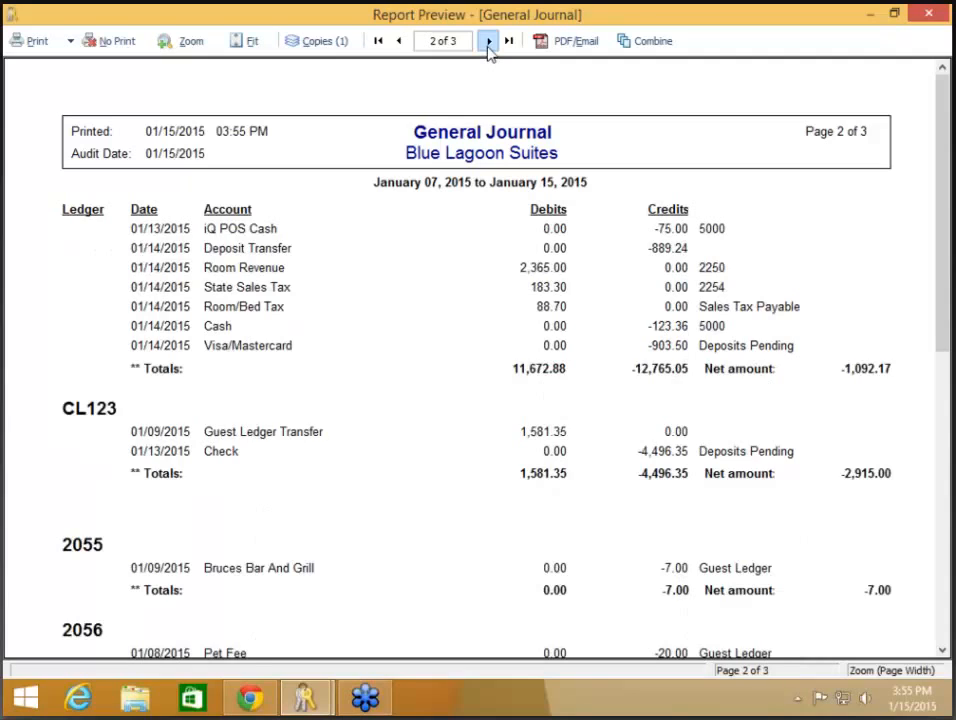
pyautogui.click(488, 43)
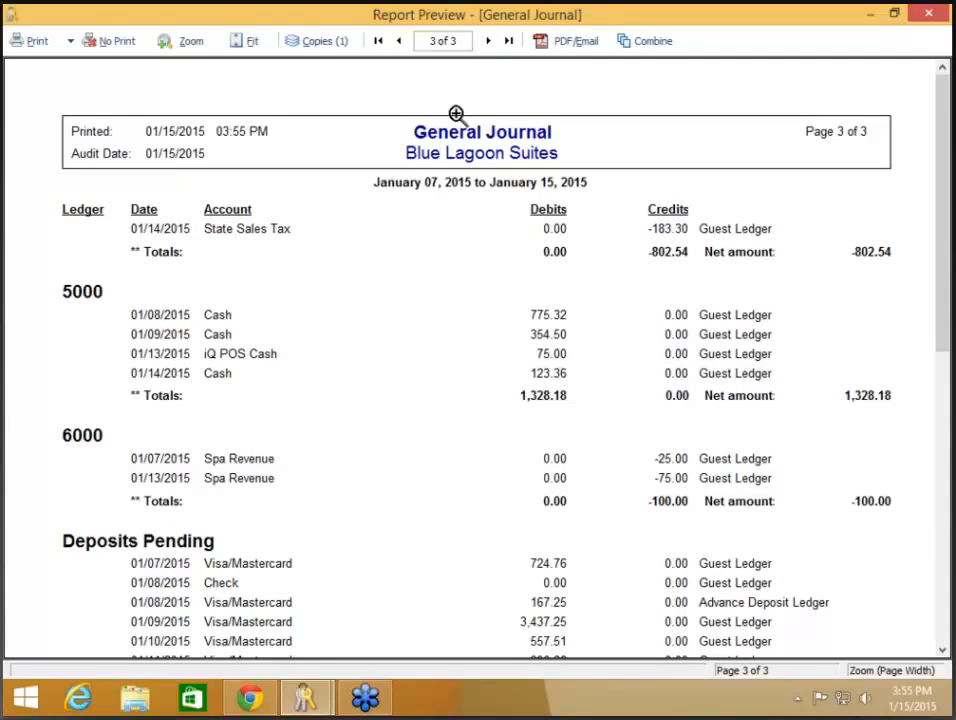
pyautogui.click(398, 41)
pyautogui.click(398, 40)
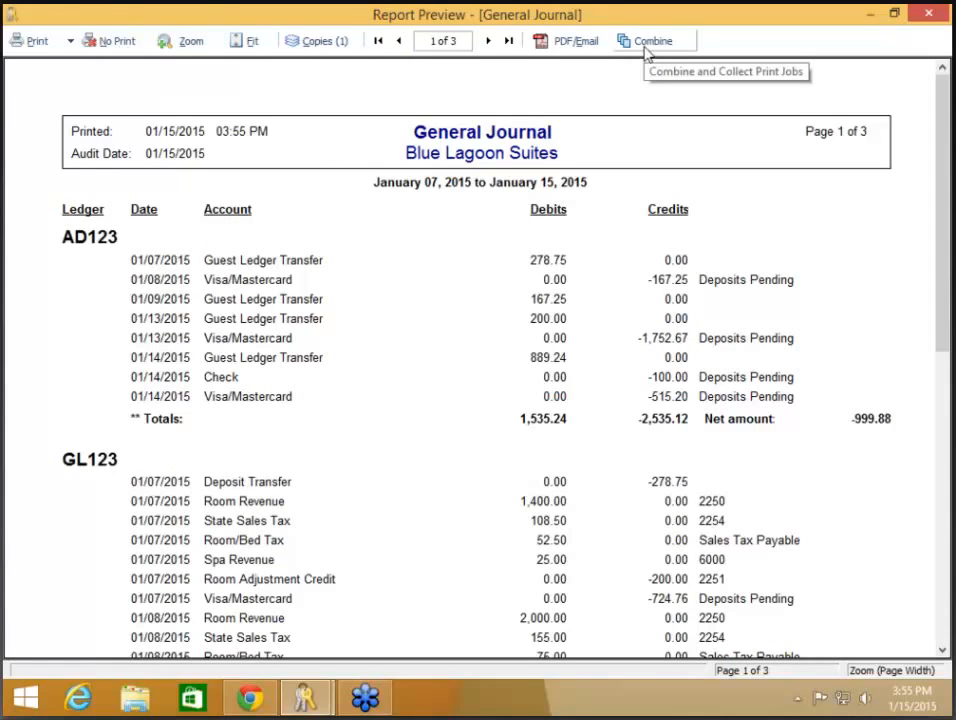
pyautogui.click(112, 45)
pyautogui.click(377, 36)
pyautogui.click(395, 142)
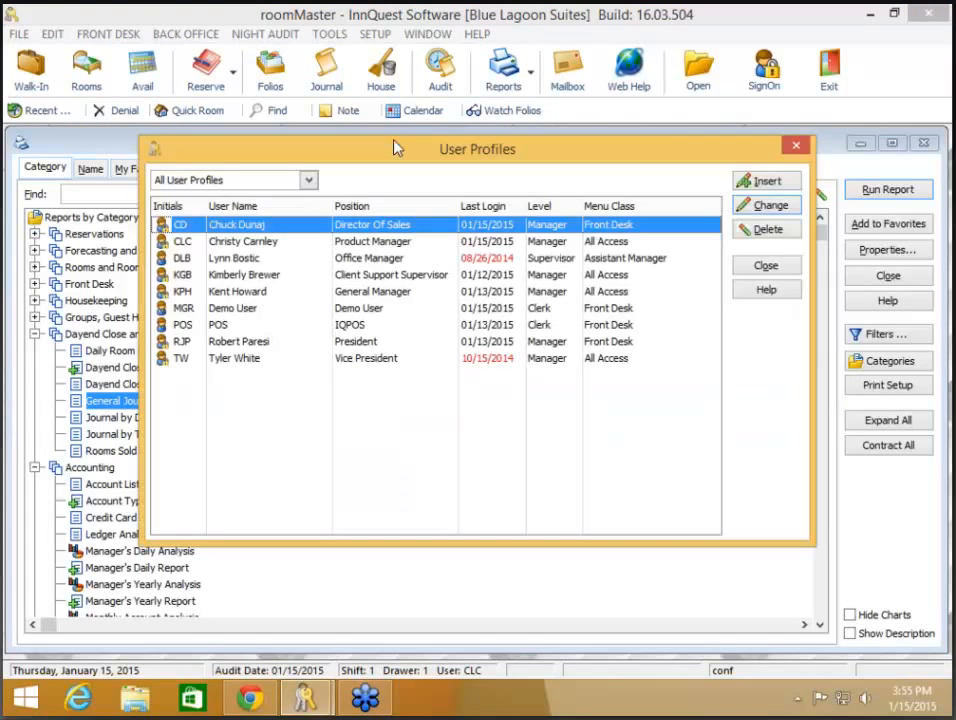
pyautogui.click(376, 243)
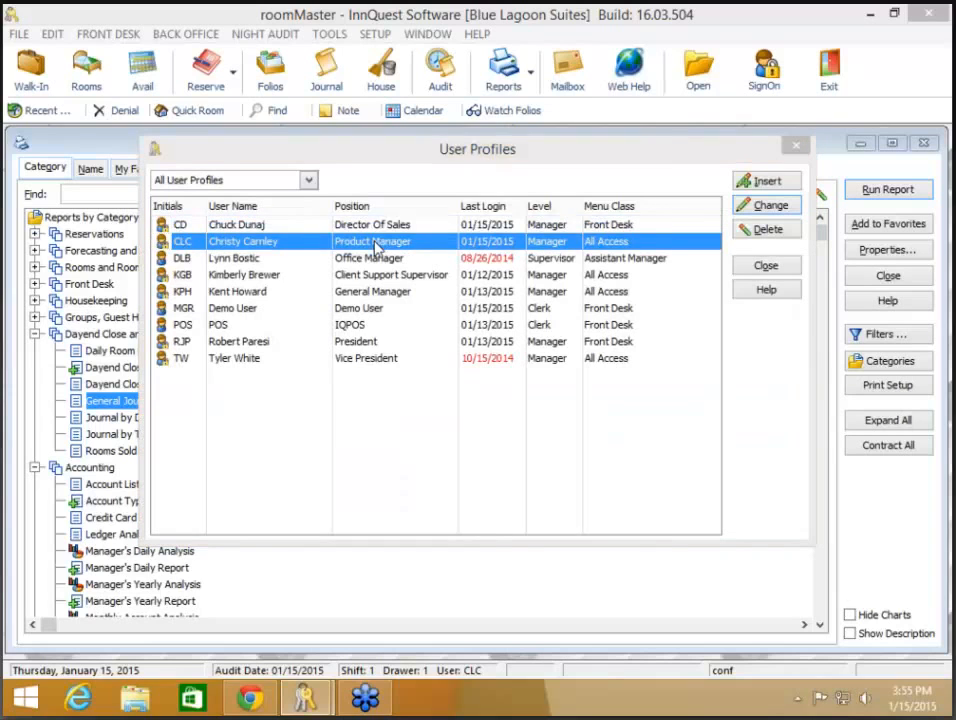
pyautogui.doubleClick(376, 245)
pyautogui.click(458, 189)
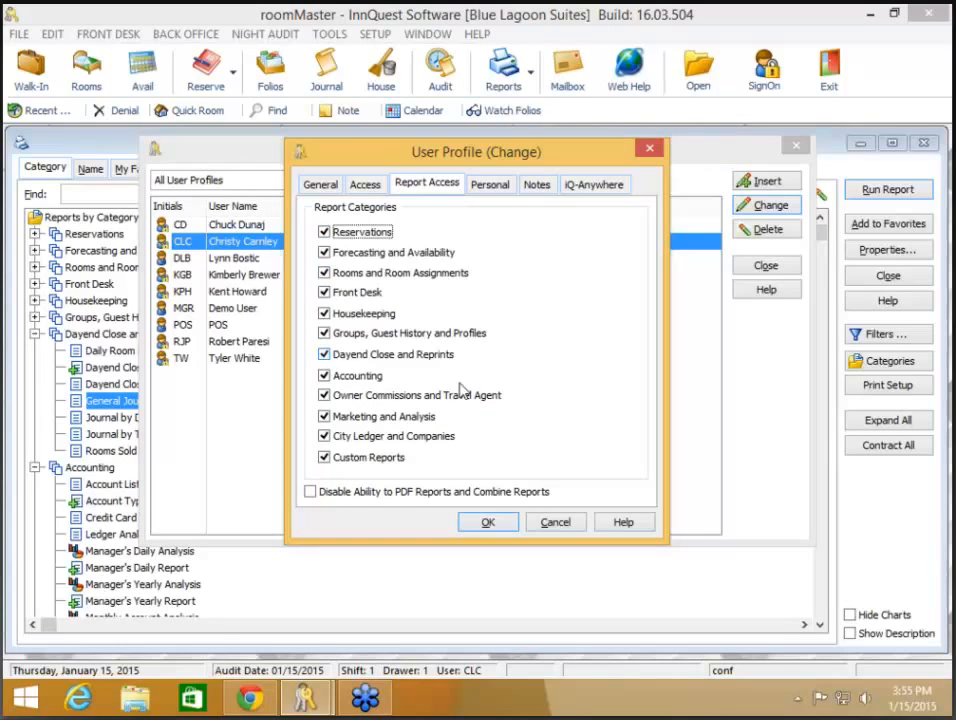
pyautogui.click(440, 492)
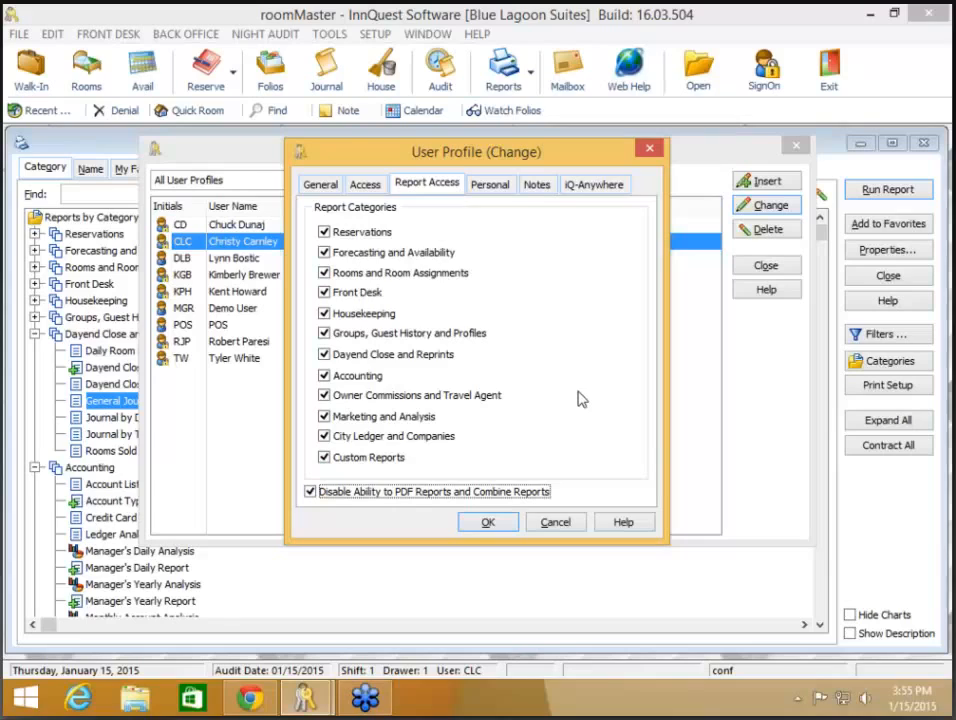
pyautogui.click(462, 493)
pyautogui.click(492, 524)
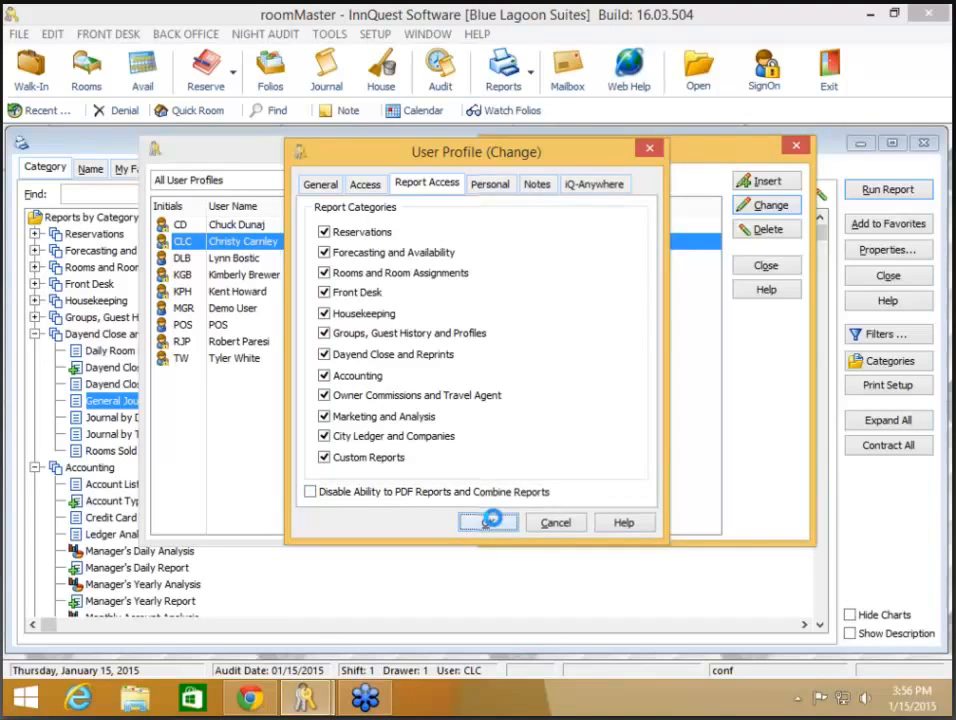
pyautogui.click(765, 268)
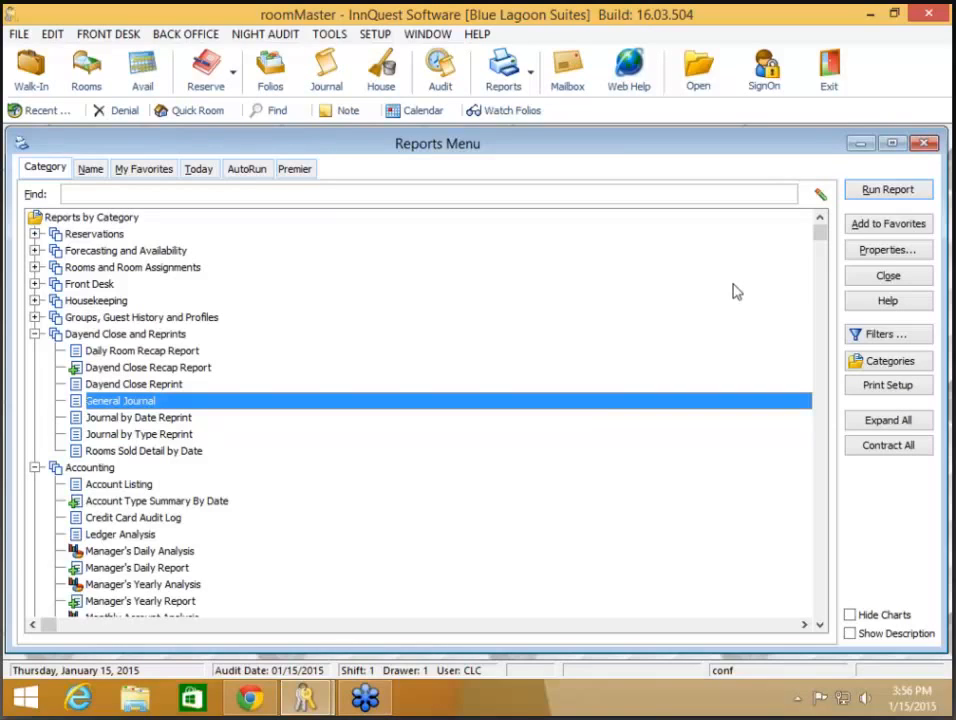
# Step: Return to the InnQuest webinars schedule page in Chrome from the taskbar
pyautogui.click(245, 700)
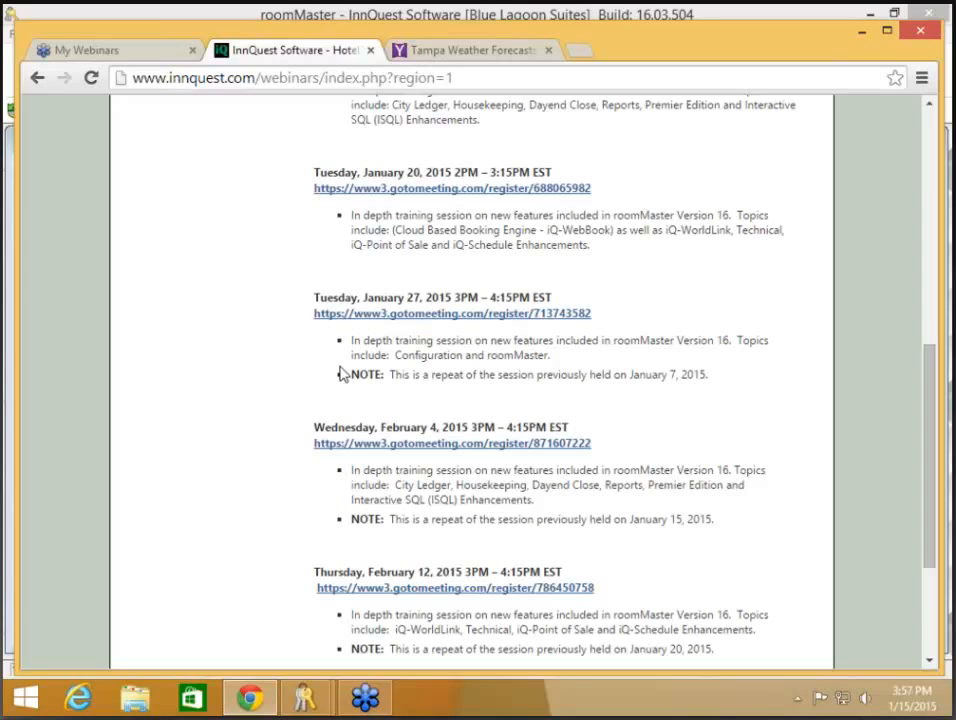
pyautogui.scroll(-1, 341, 373)
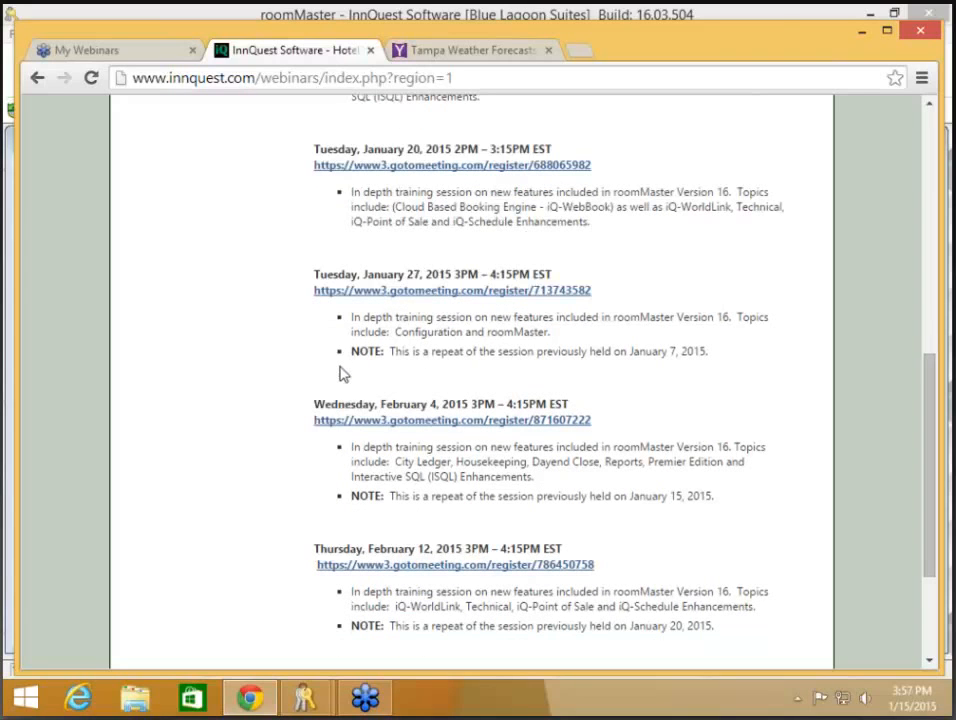